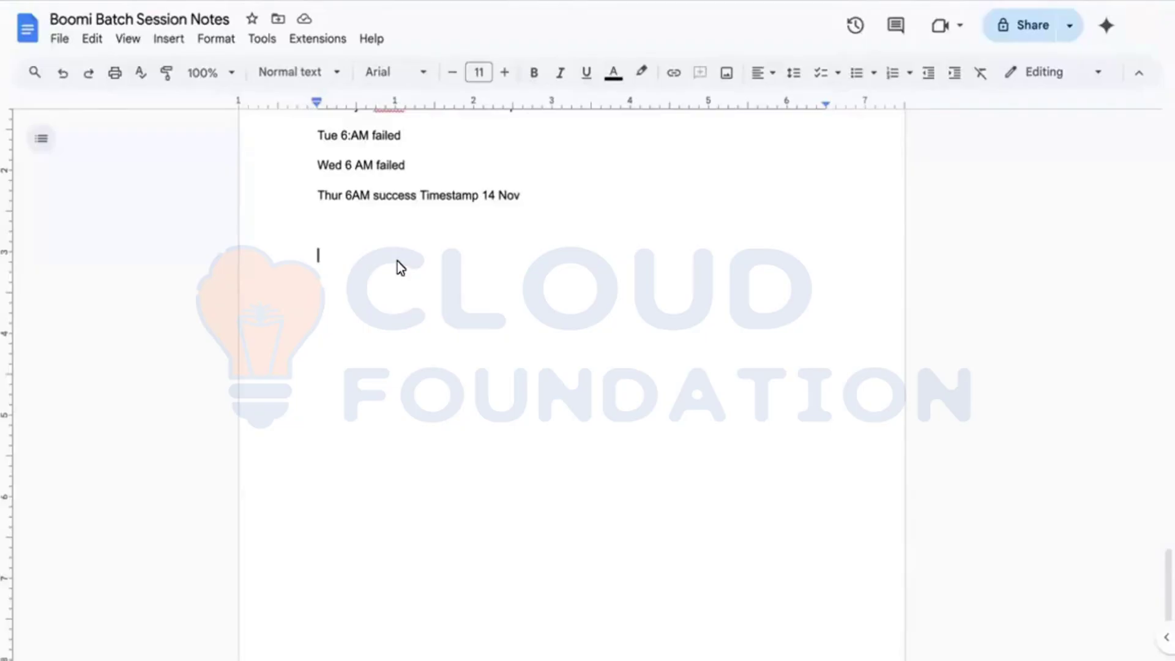
Add the note "REST / SOAP -> Webservices" below the Thursday entry, followed by a blank line
type("REST ")
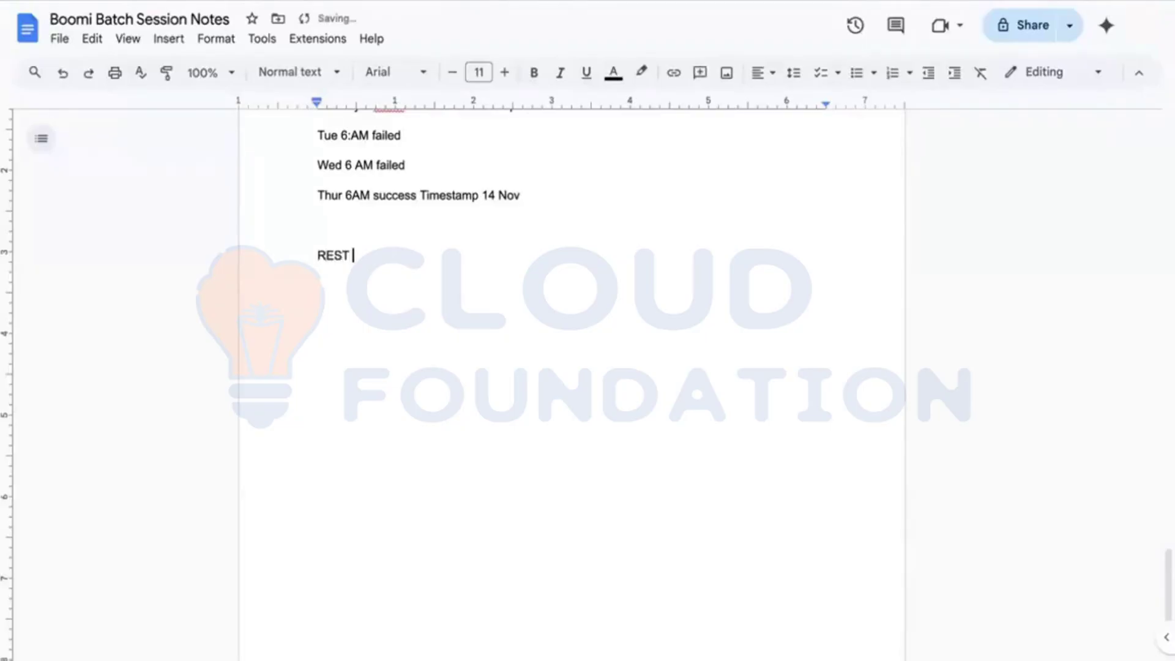
type("/ SOAP -> Webser")
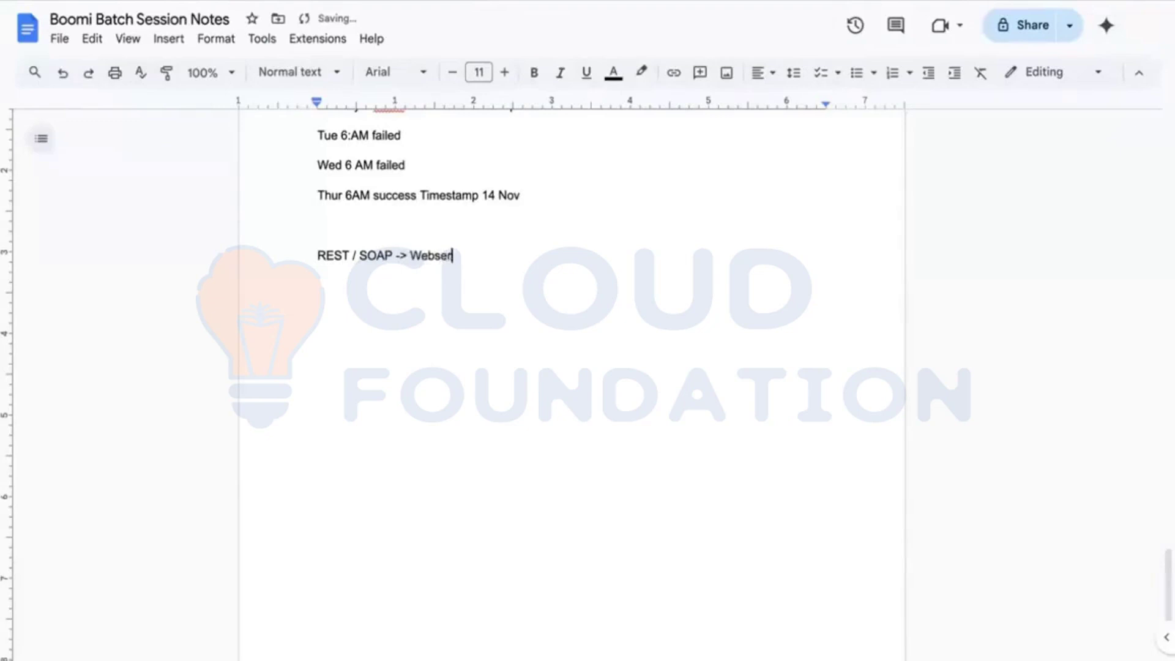
type("vices")
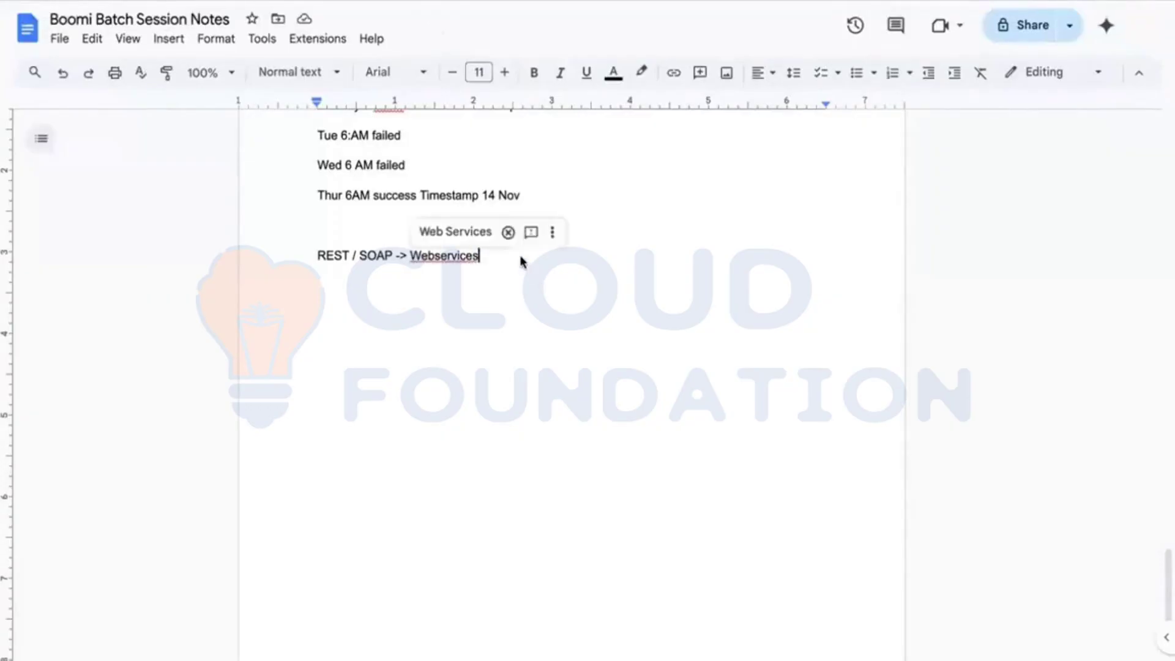
key("Return")
key("Return")
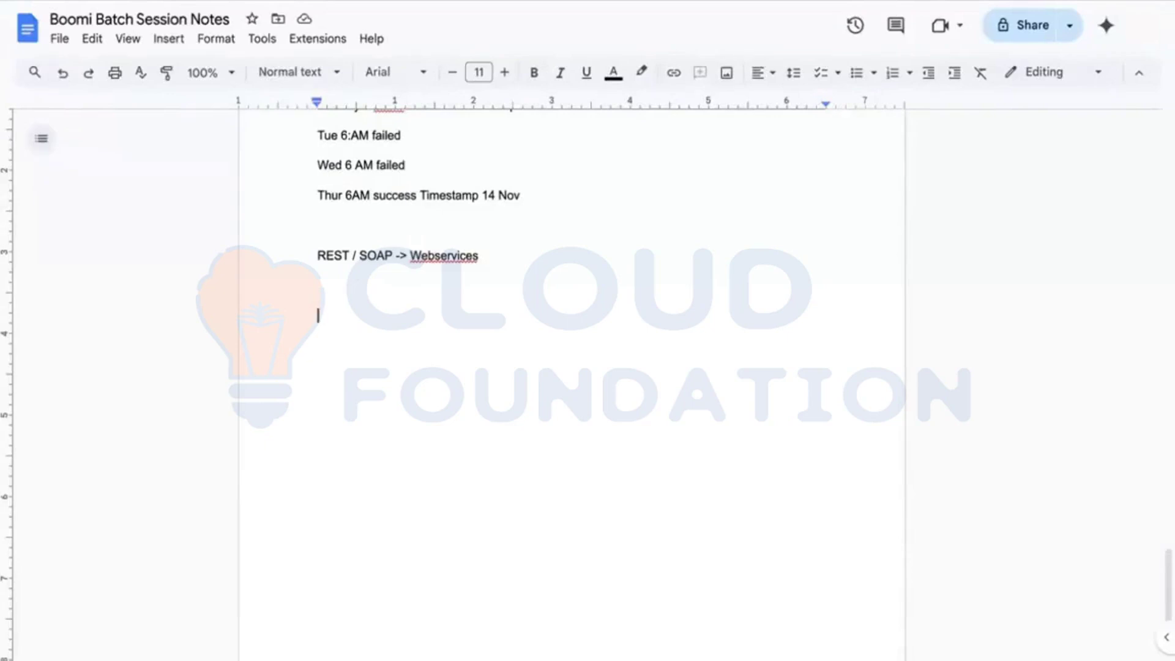
Switch to Boomi and create a folder named "Demo - Connections" under the SM folder
key("alt+Tab")
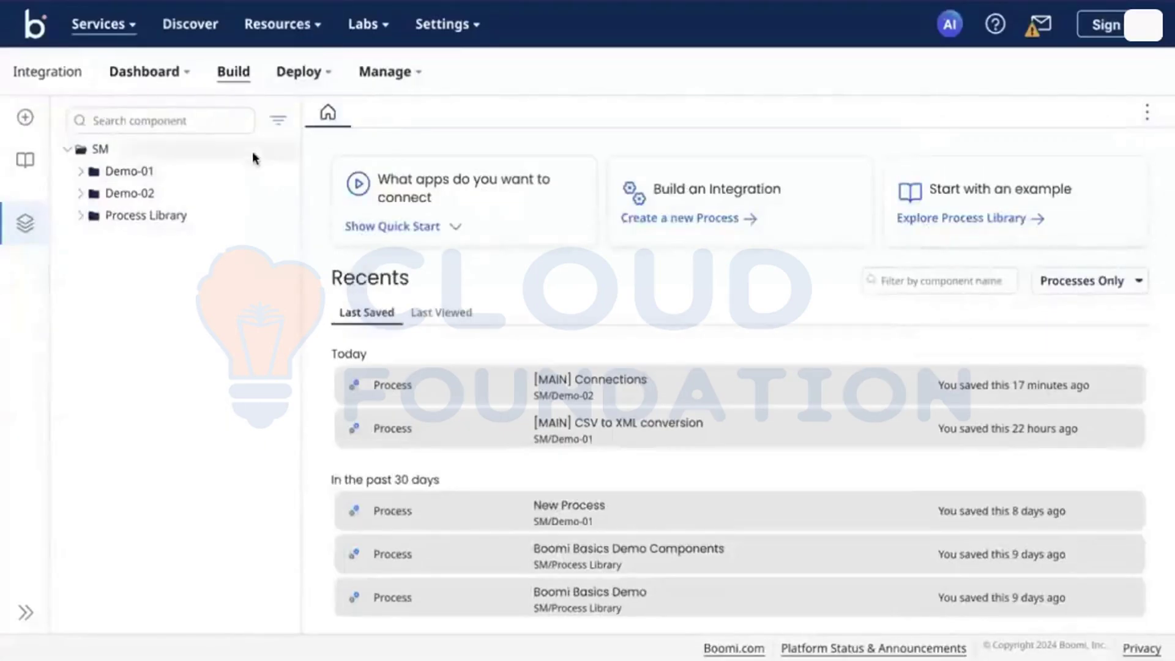
left_click(281, 151)
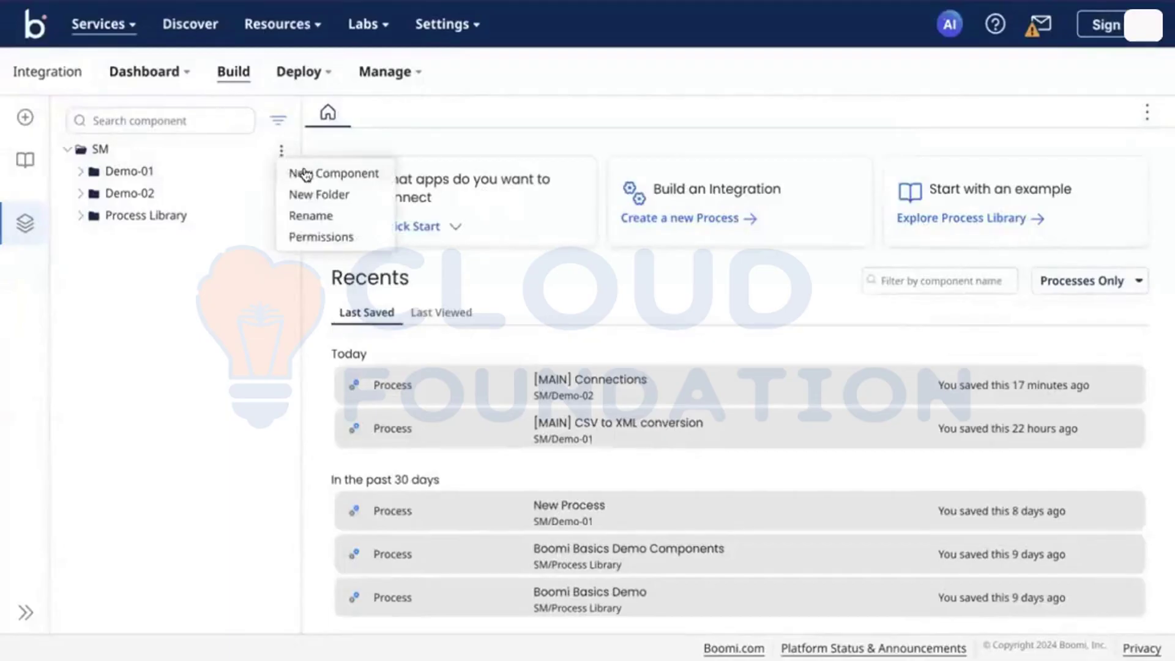
left_click(327, 195)
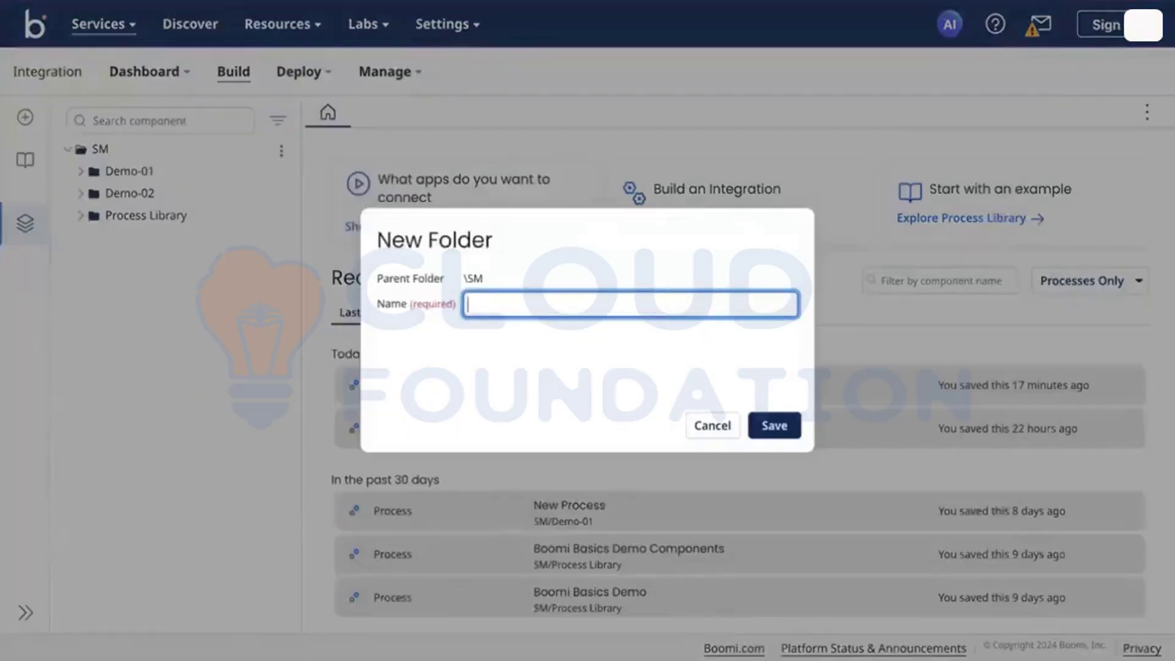
type("Demo - Connections")
key("Return")
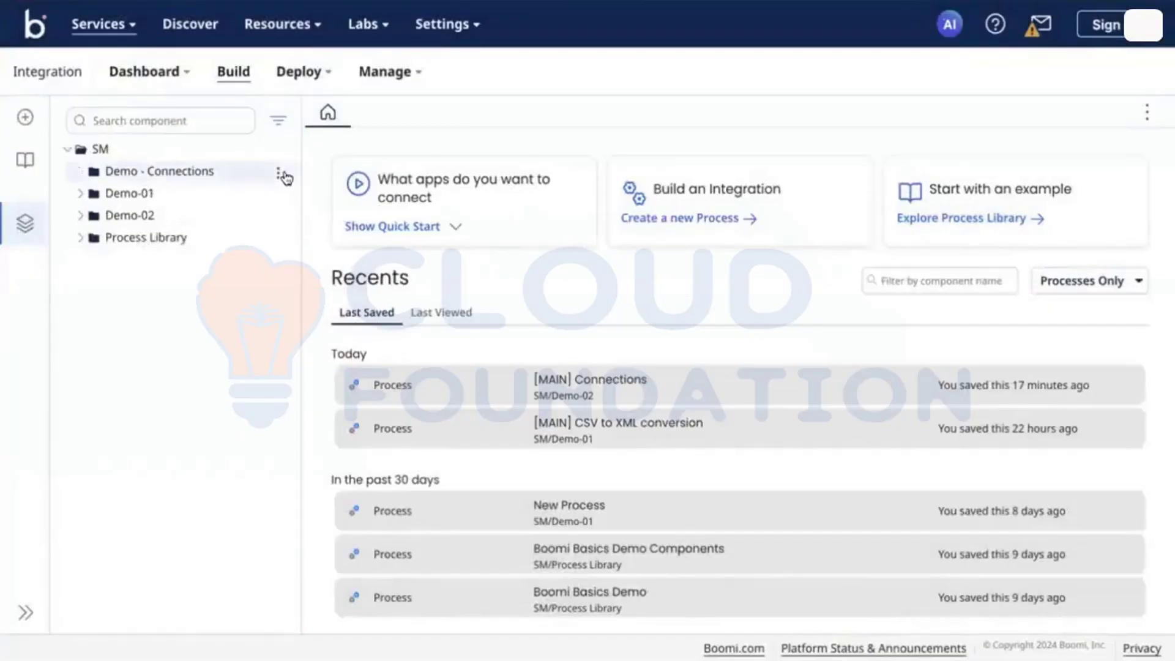
Create a Process component in the Demo - Connections folder with its Start step type set to No Data
left_click(280, 174)
left_click(291, 194)
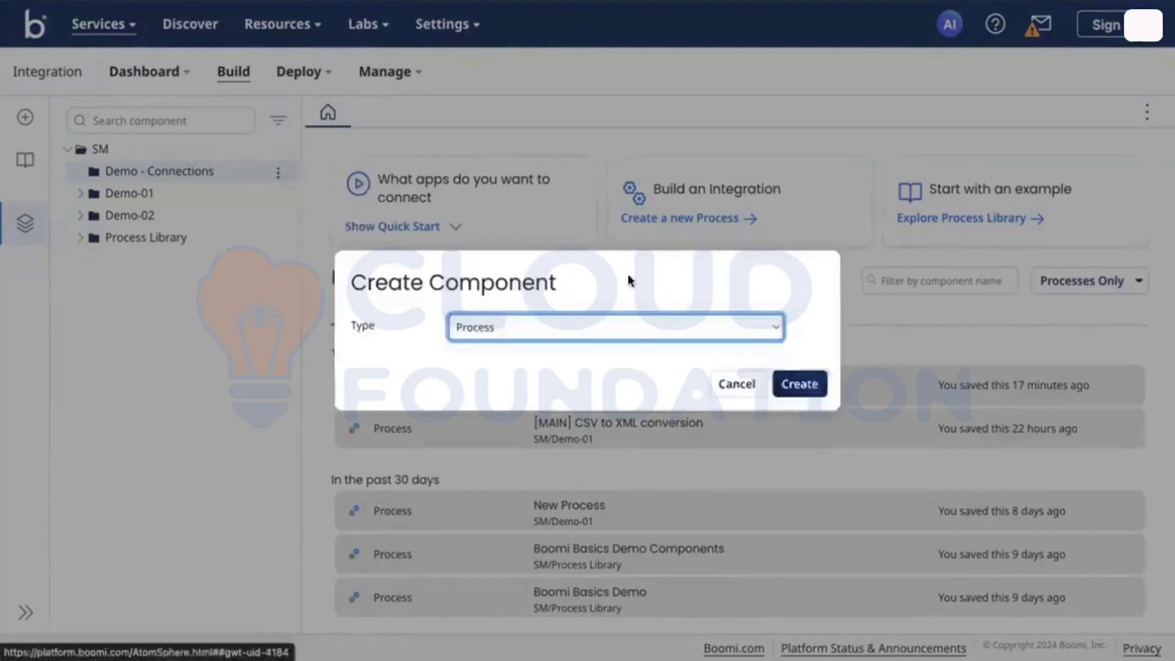
left_click(816, 391)
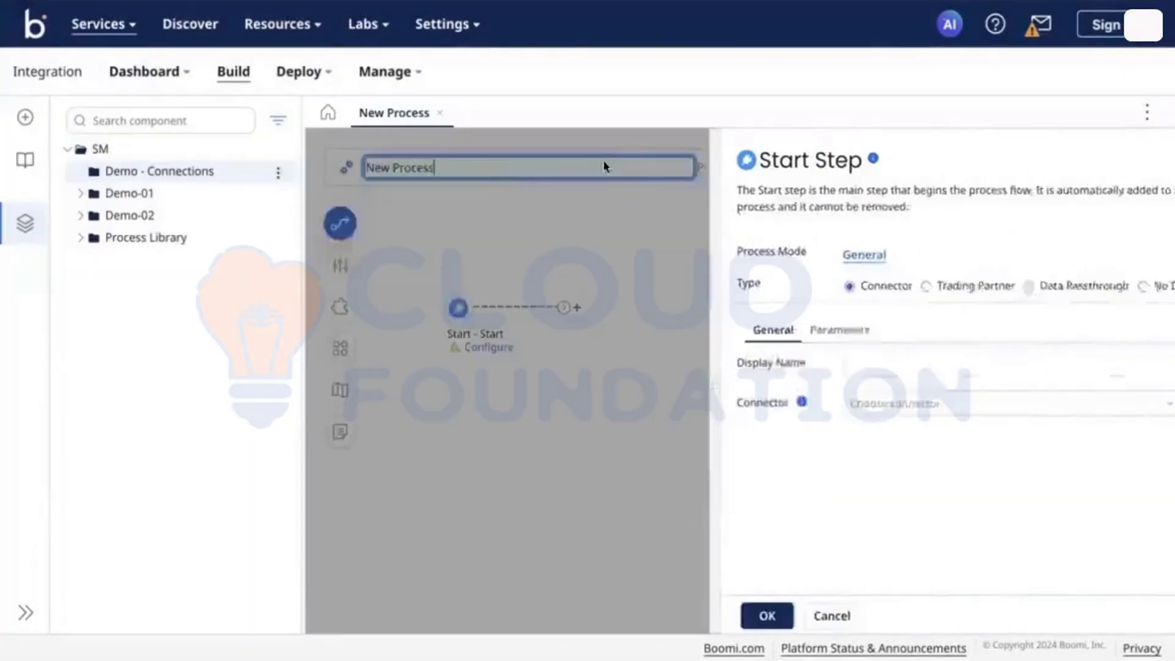
left_click(1093, 288)
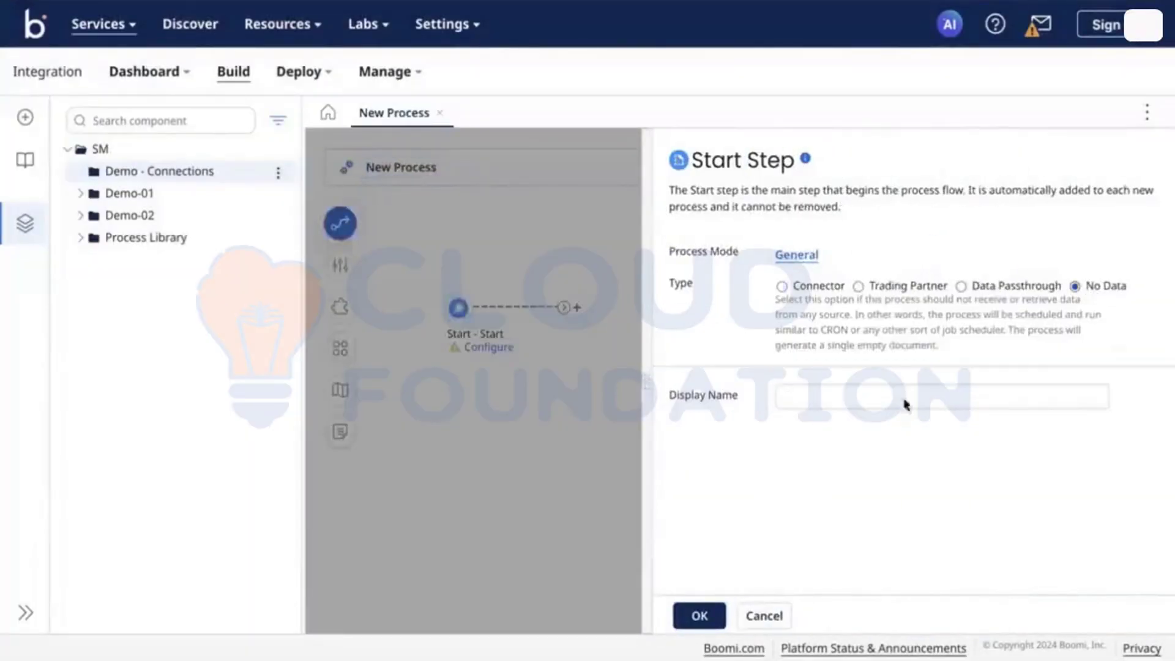
left_click(701, 609)
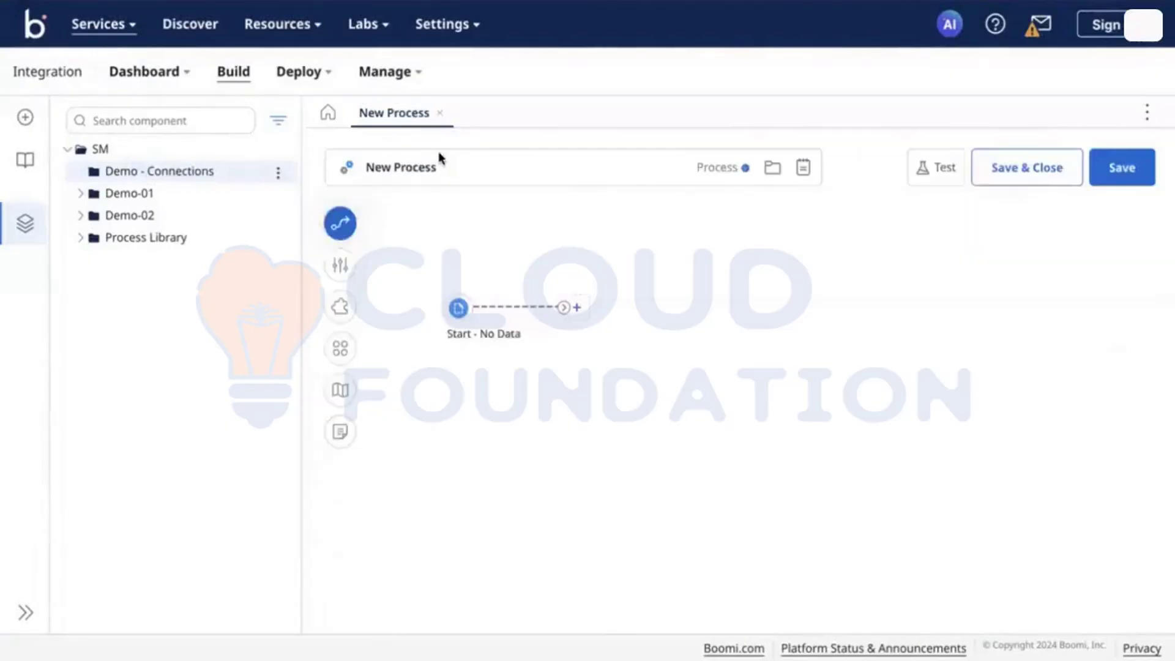
Rename the new process "[MAIN] API News" and save it
left_click(419, 165)
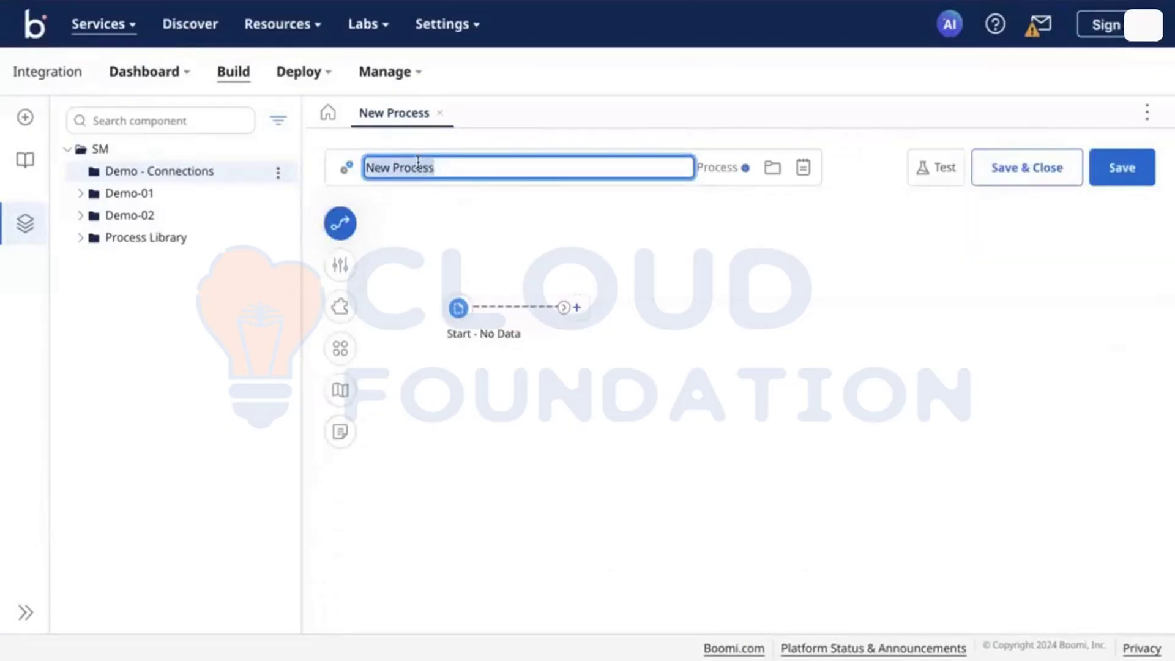
key("BackSpace")
type("[MAIN] API News")
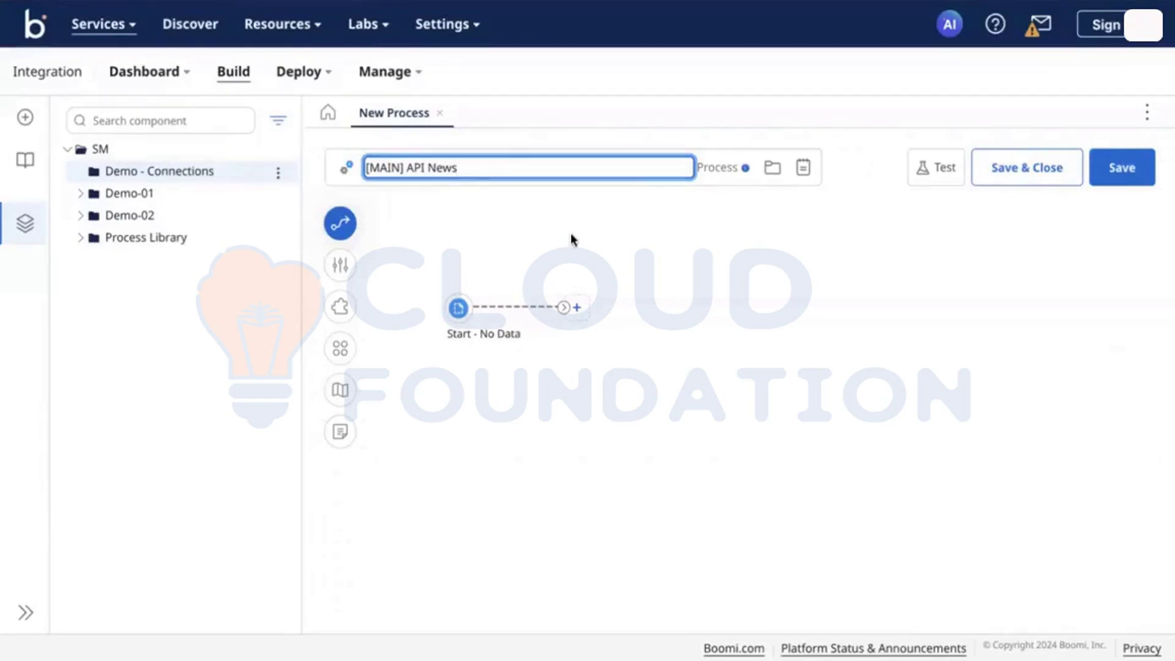
left_click(1122, 177)
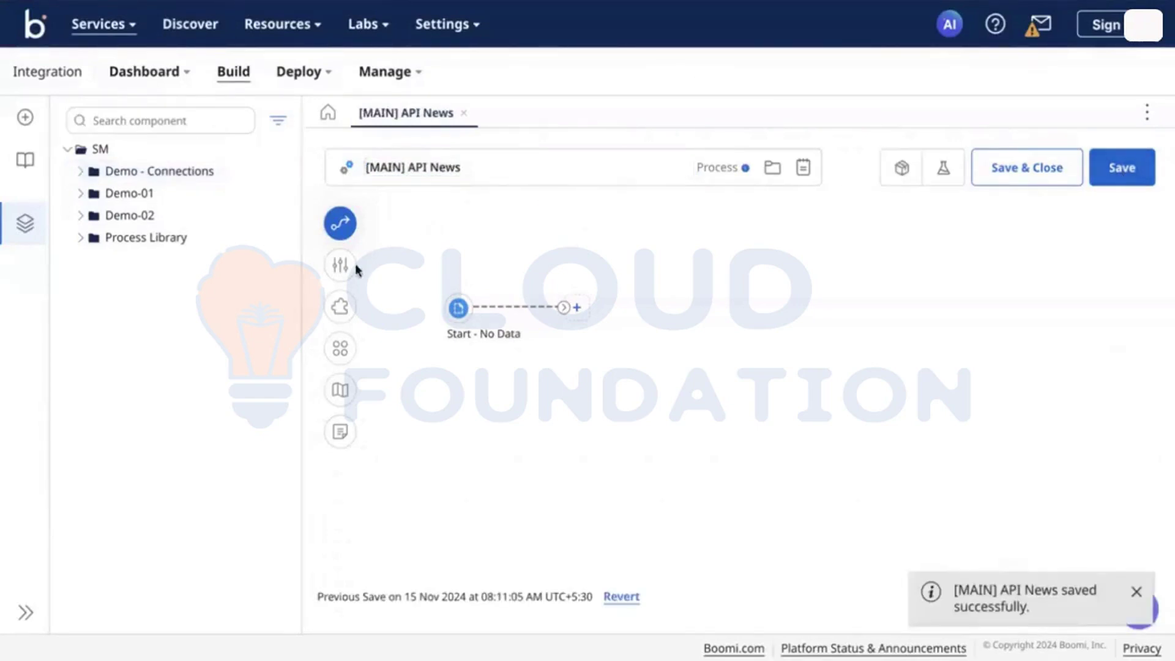
Add an HTTP Client connector step with the Get action after the Start step in the process flow
left_click(340, 224)
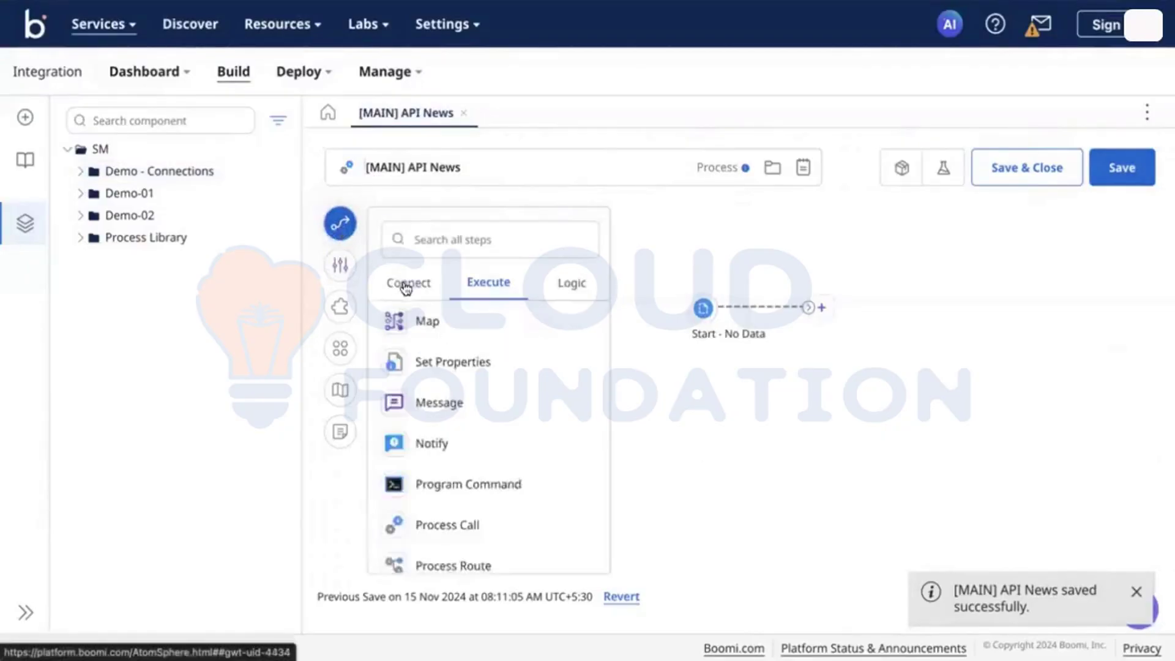
scroll(511, 478, "down", 1)
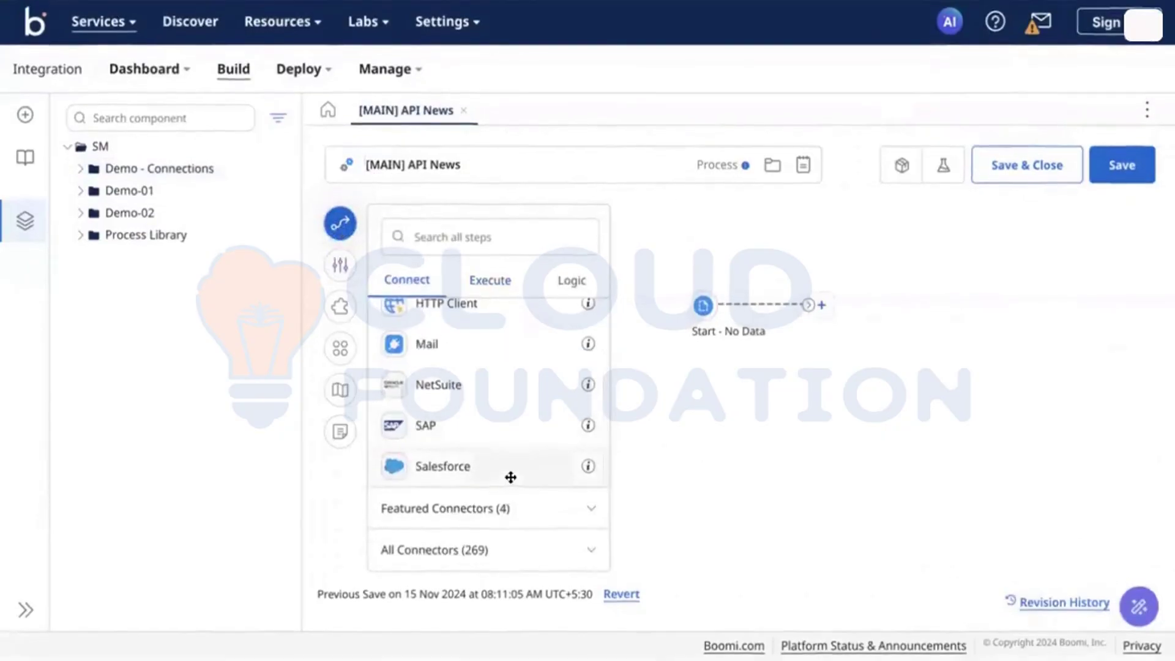
scroll(482, 420, "up", 1)
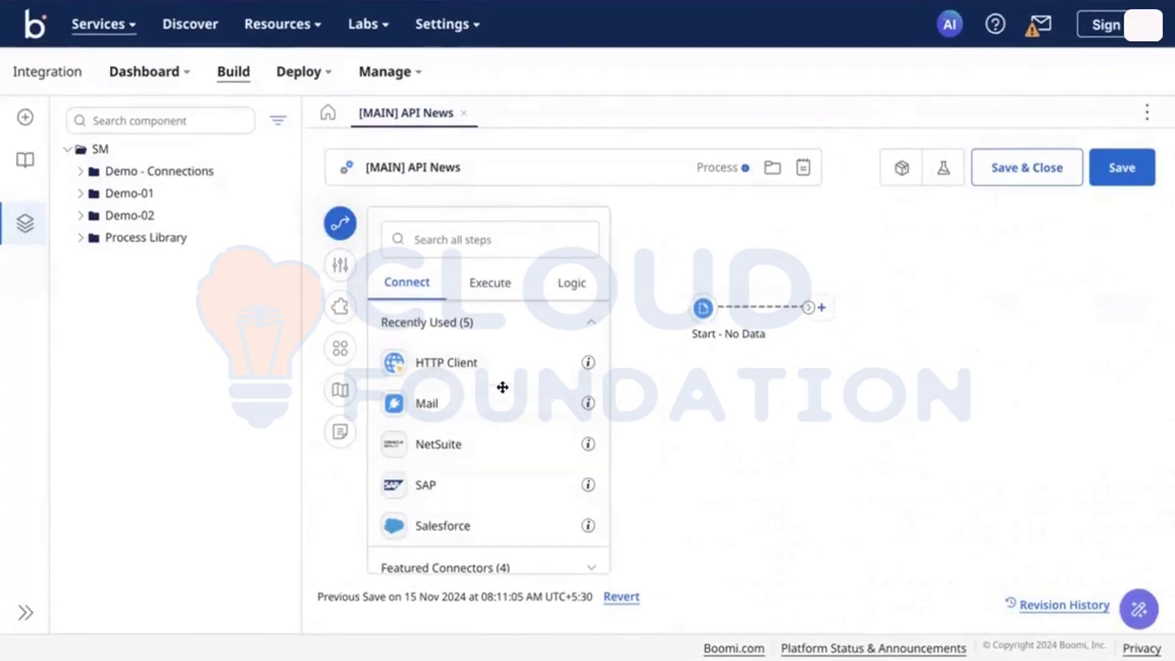
scroll(465, 483, "down", 1)
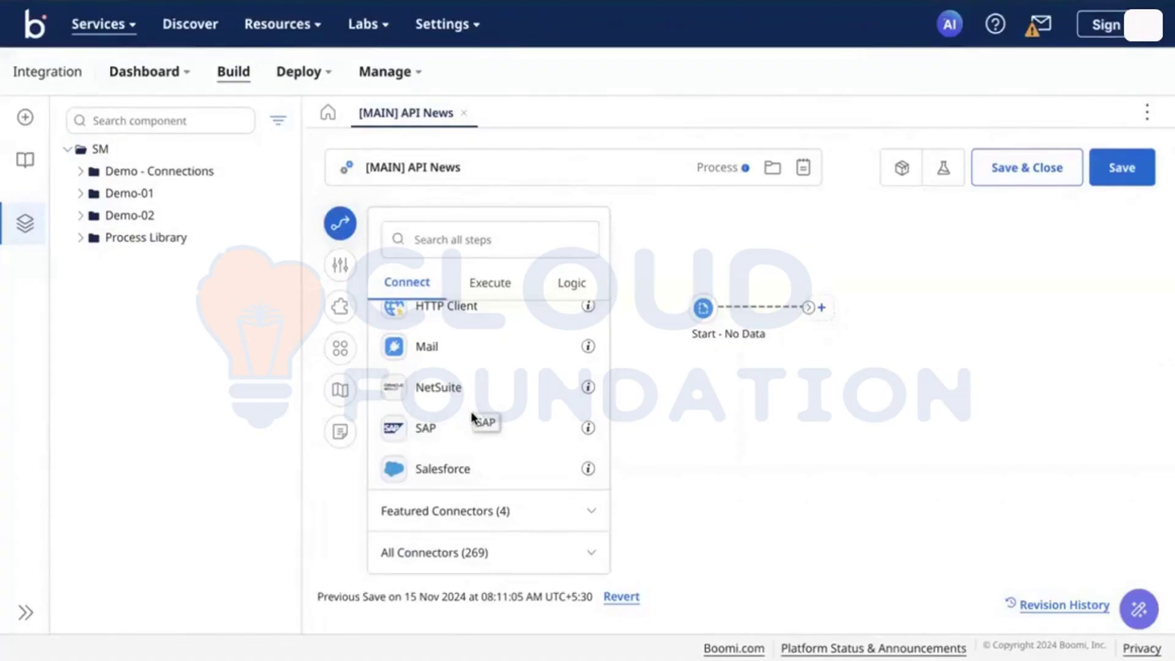
scroll(441, 321, "up", 2)
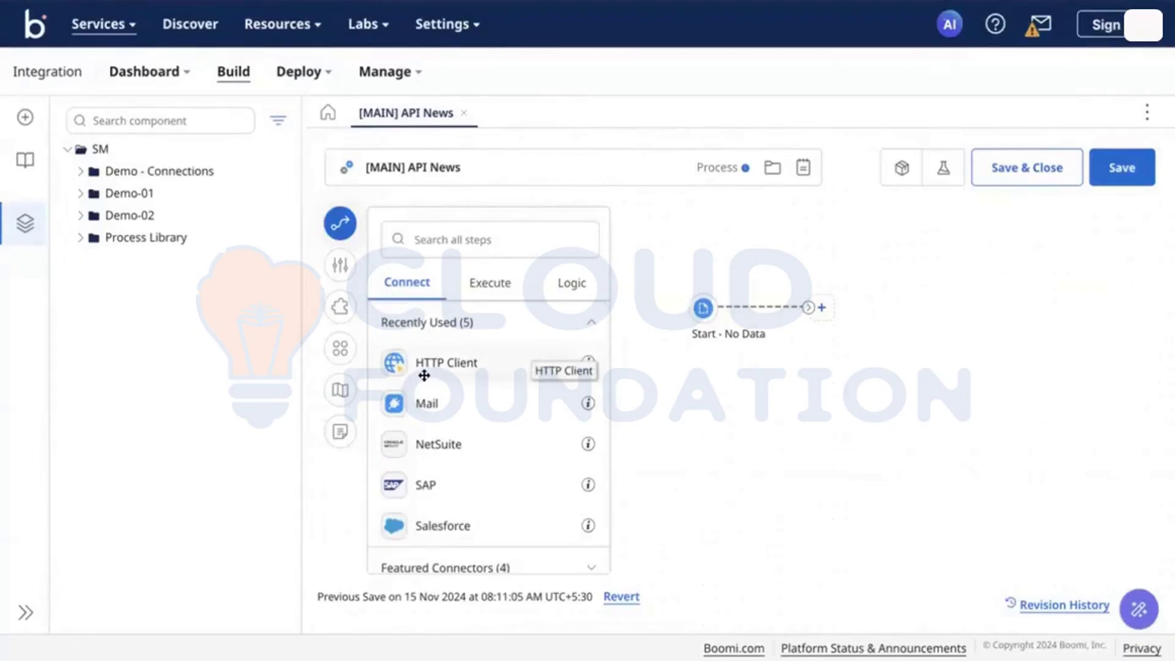
left_click_drag(424, 373, 890, 337)
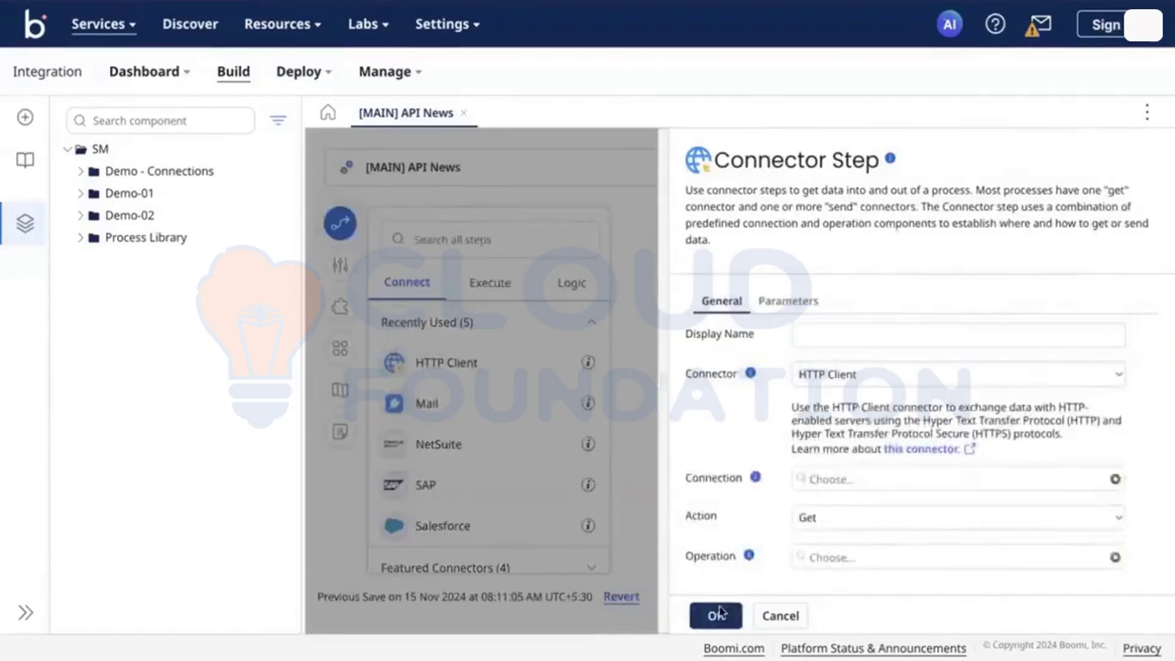
left_click(710, 614)
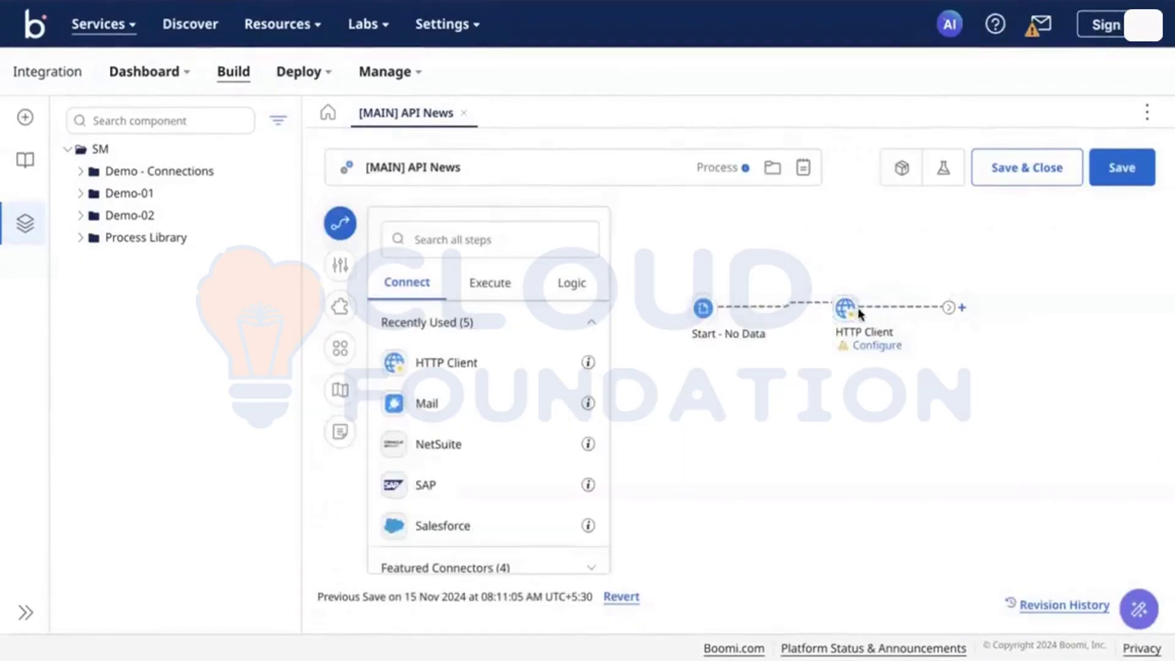
left_click(340, 223)
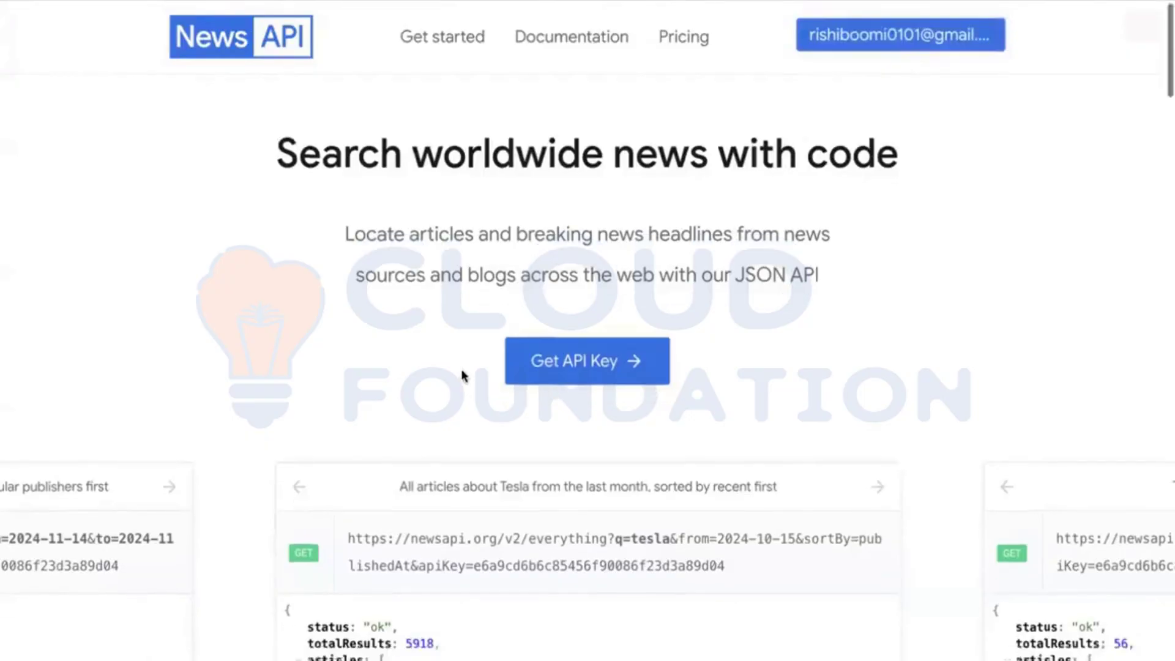
Look at the API key on the News API account page and return to the site's home page
scroll(463, 375, "down", 2)
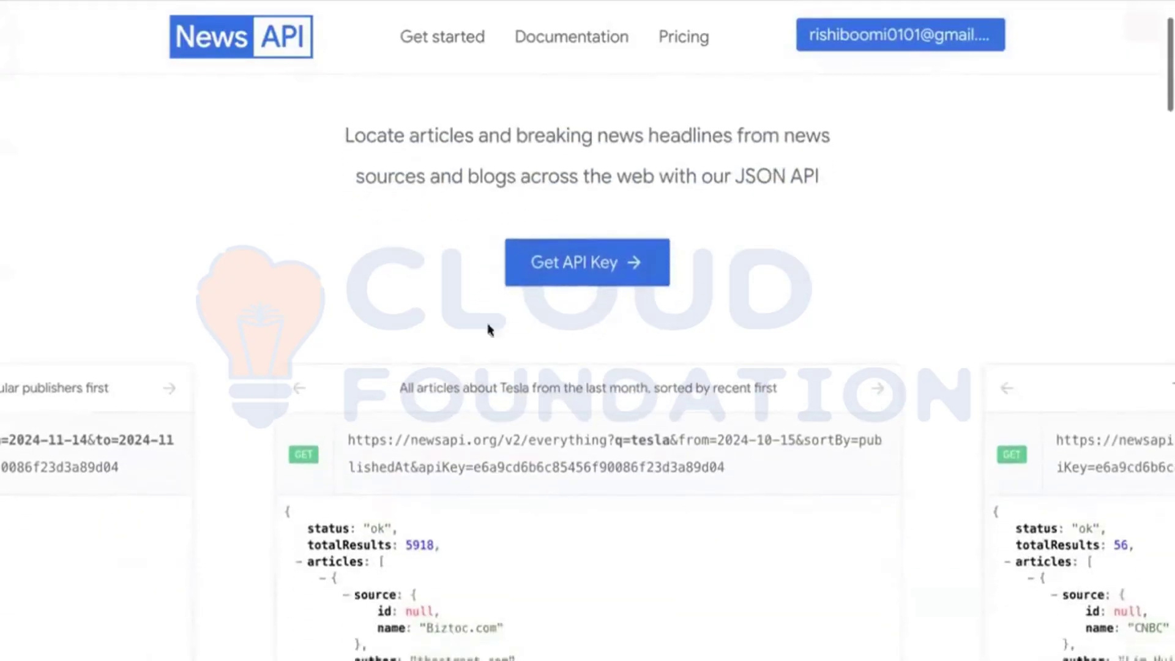
left_click(563, 264)
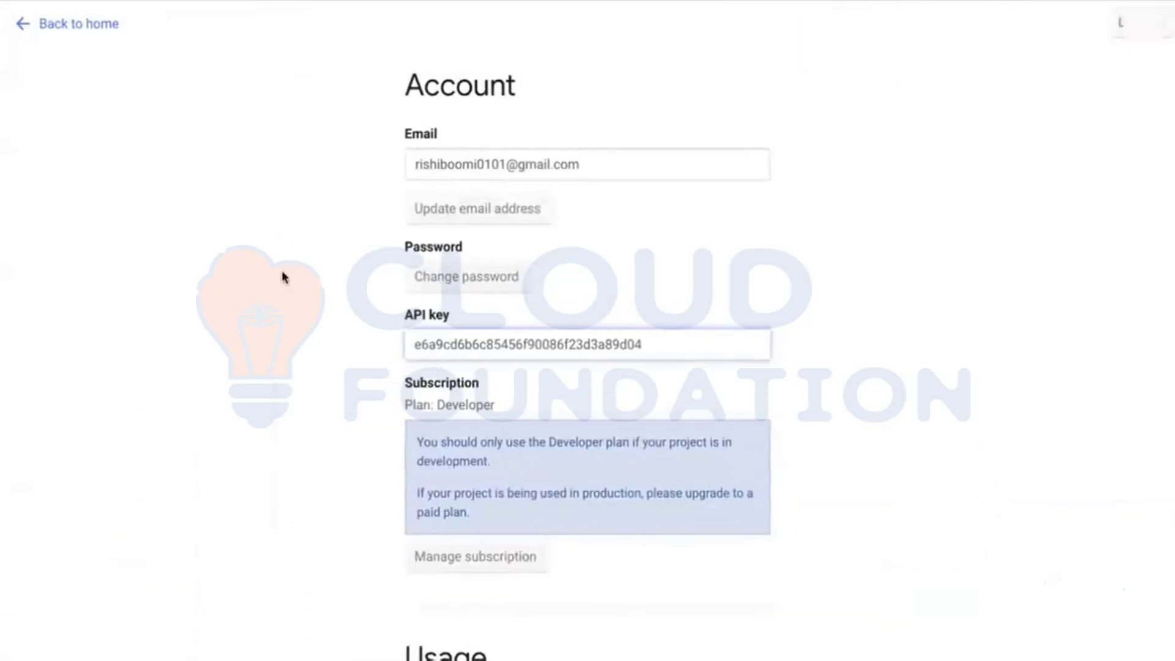
left_click(31, 27)
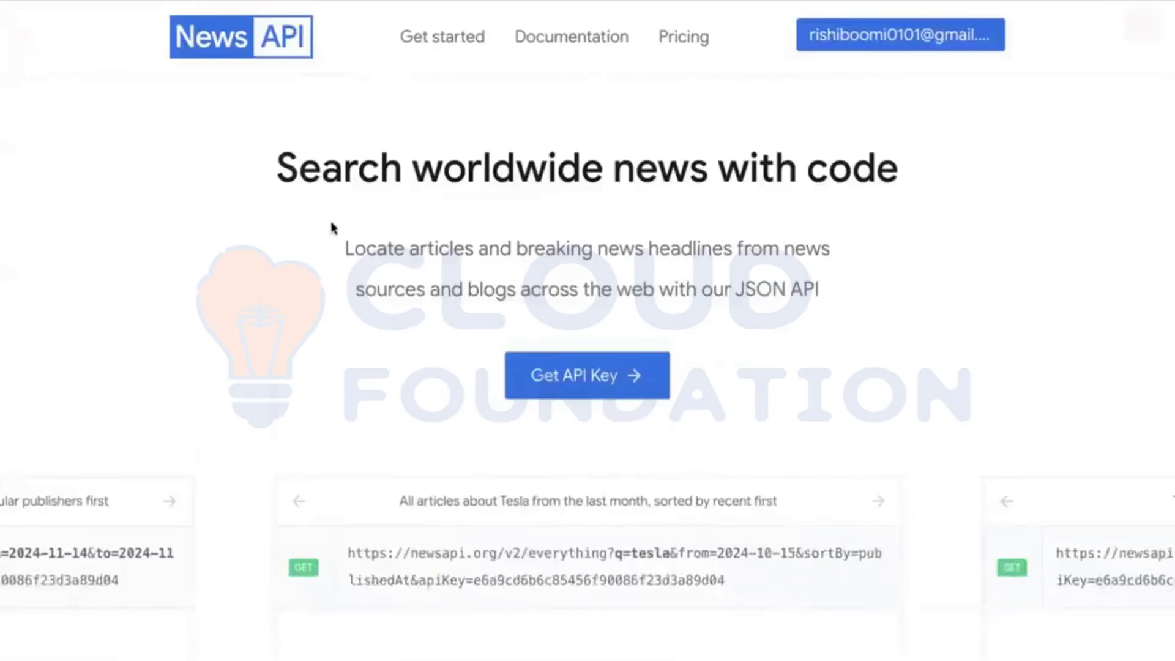
Examine the News API example "Top business headlines in the US right now", including its request URL and JSON response
scroll(399, 251, "down", 3)
scroll(513, 286, "down", 2)
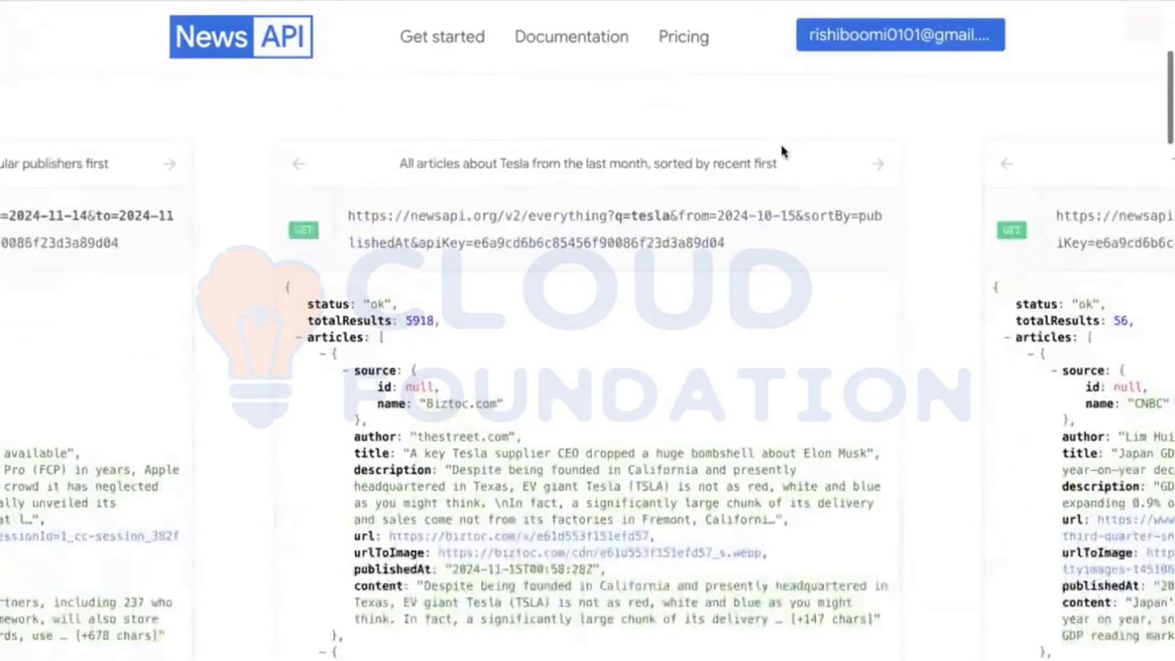
left_click(883, 164)
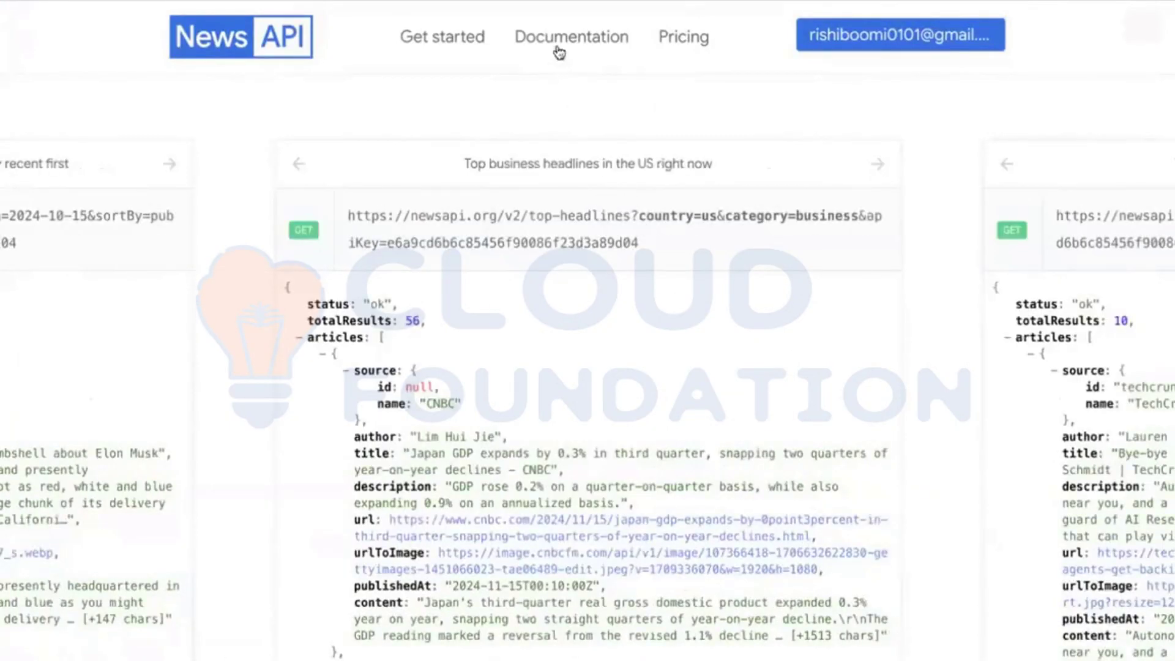
scroll(478, 245, "up", 5)
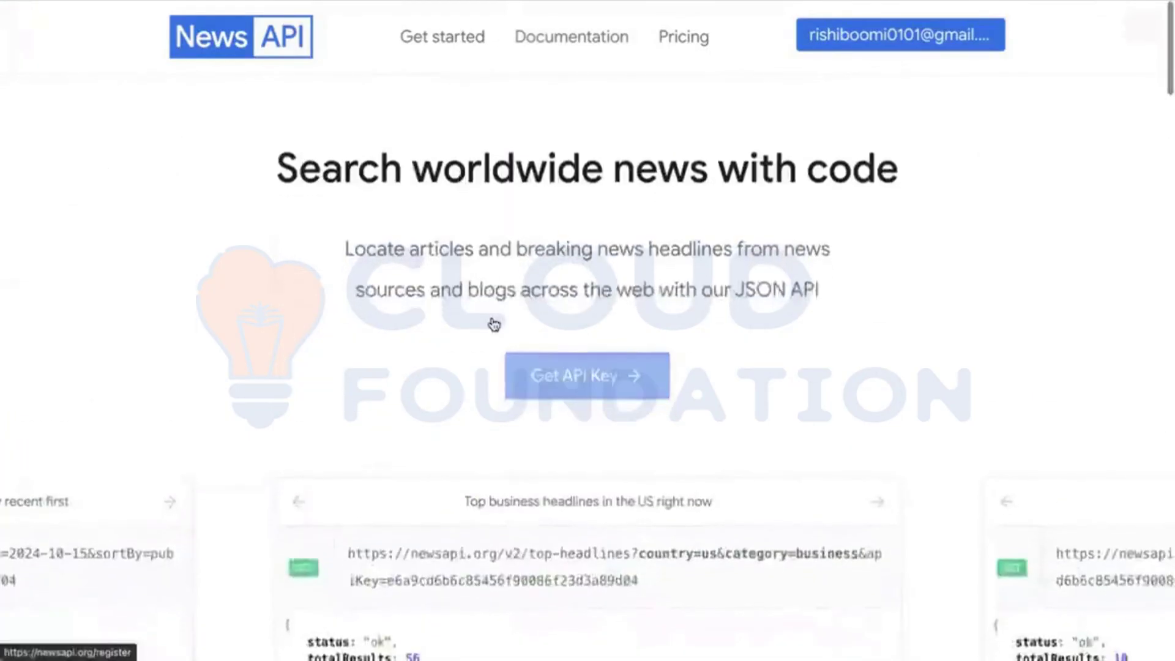
scroll(494, 325, "down", 5)
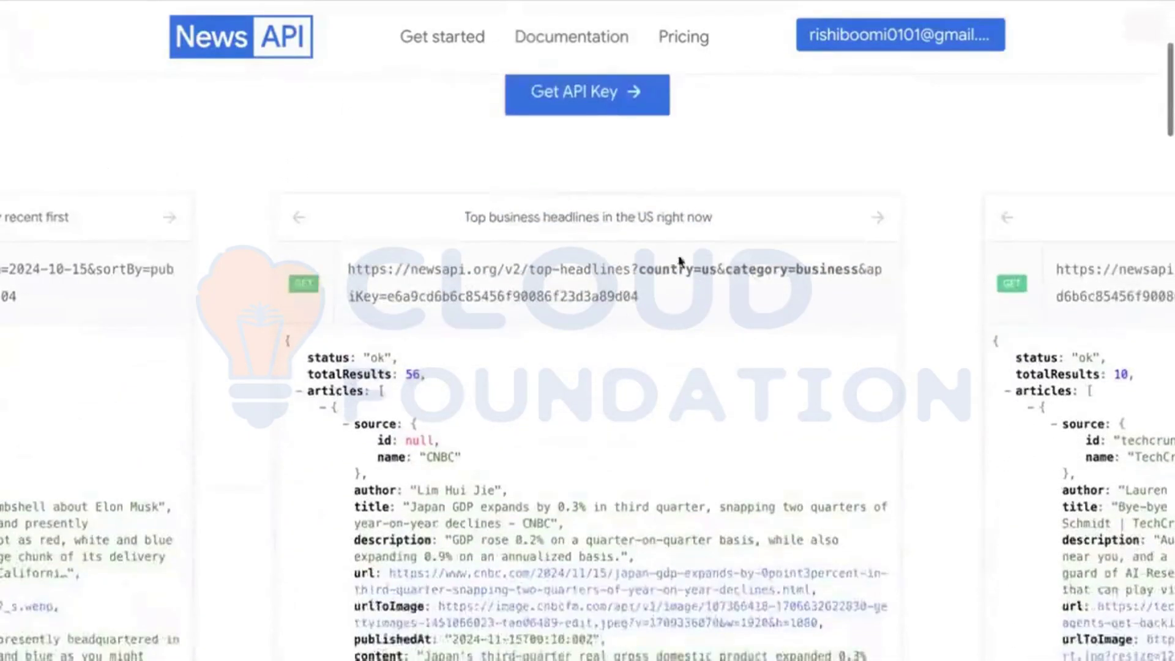
scroll(453, 368, "down", 10)
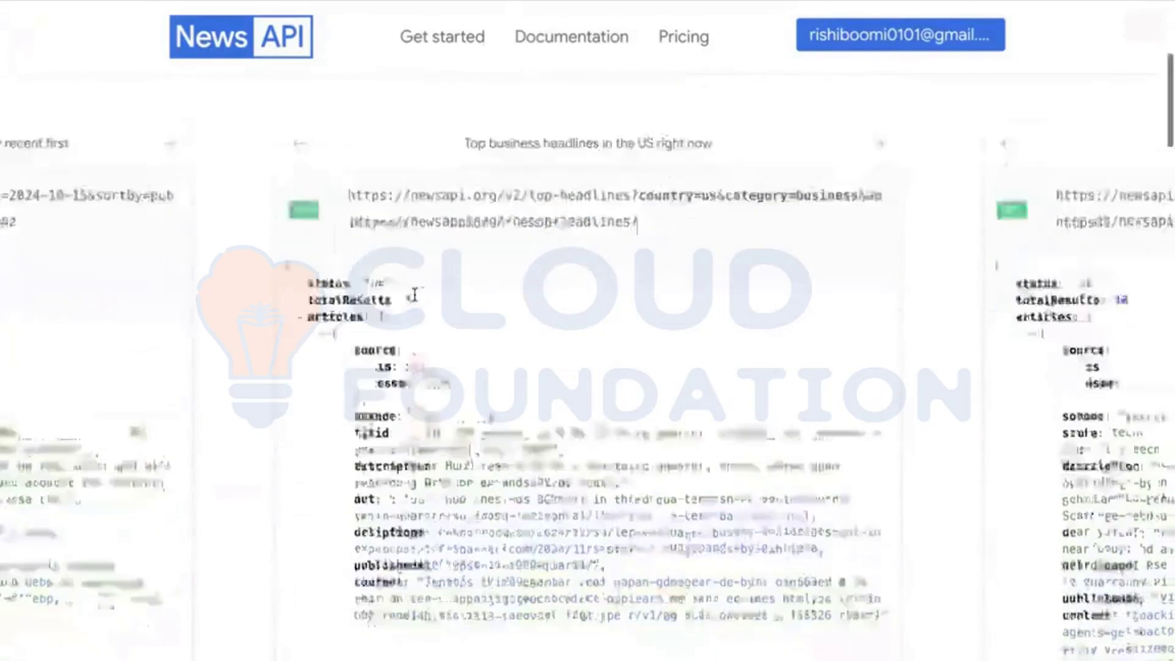
scroll(493, 447, "down", 10)
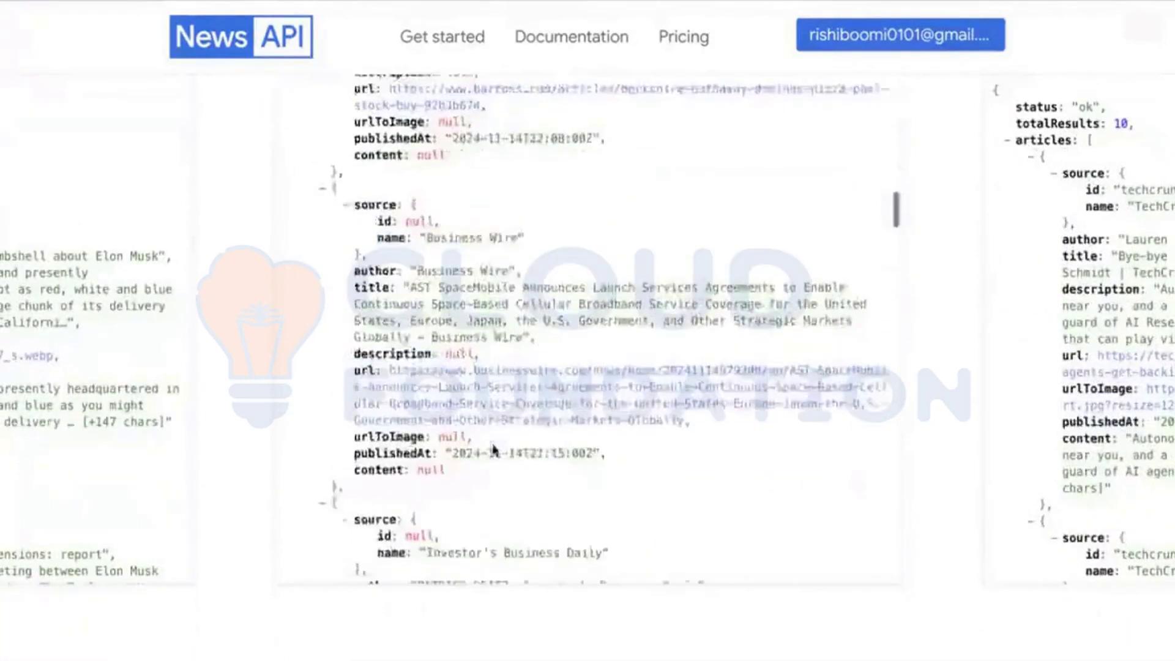
scroll(493, 447, "down", 10)
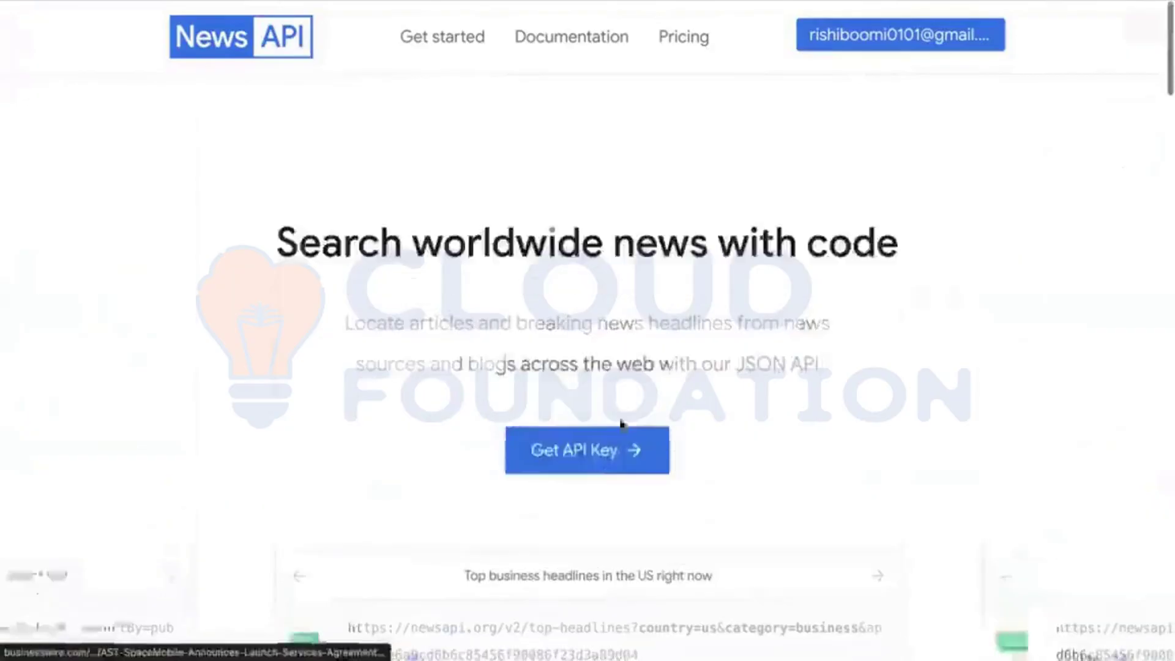
Copy the full request URL of the "Top business headlines in the US right now" example
scroll(639, 411, "down", 4)
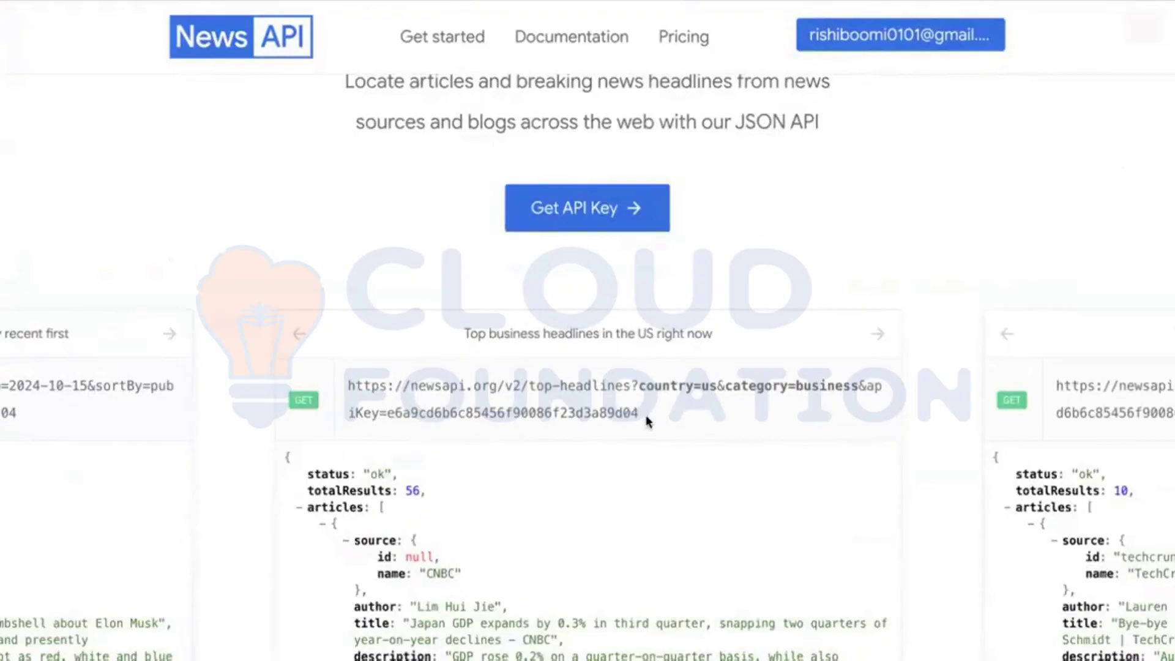
left_click_drag(646, 415, 349, 386)
key("ctrl+c")
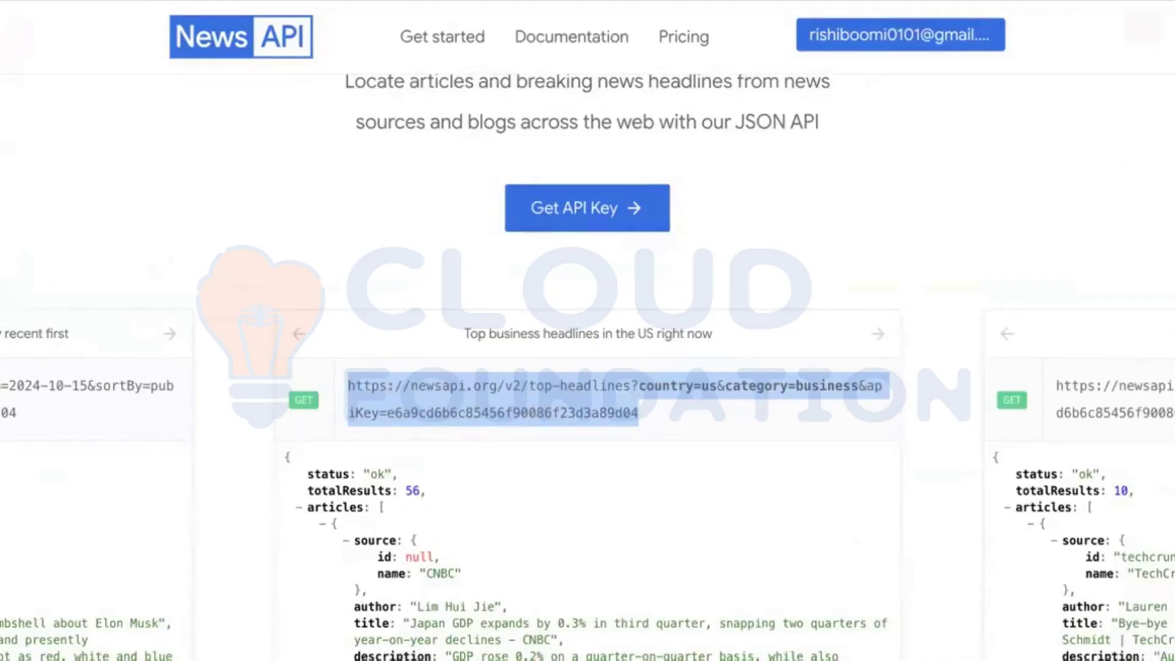
Switch to the Boomi Batch Session Notes document and paste the copied News API request URL, including its API key, below the Webservices line
key("ctrl+Tab")
left_click(432, 304)
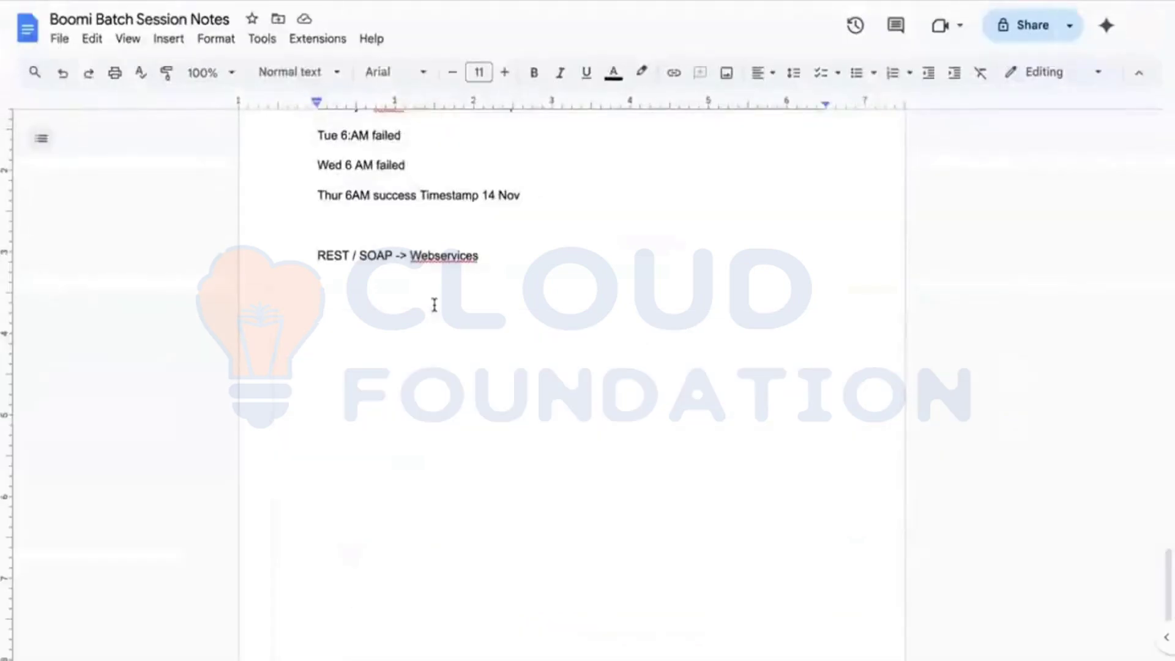
key("ctrl+v")
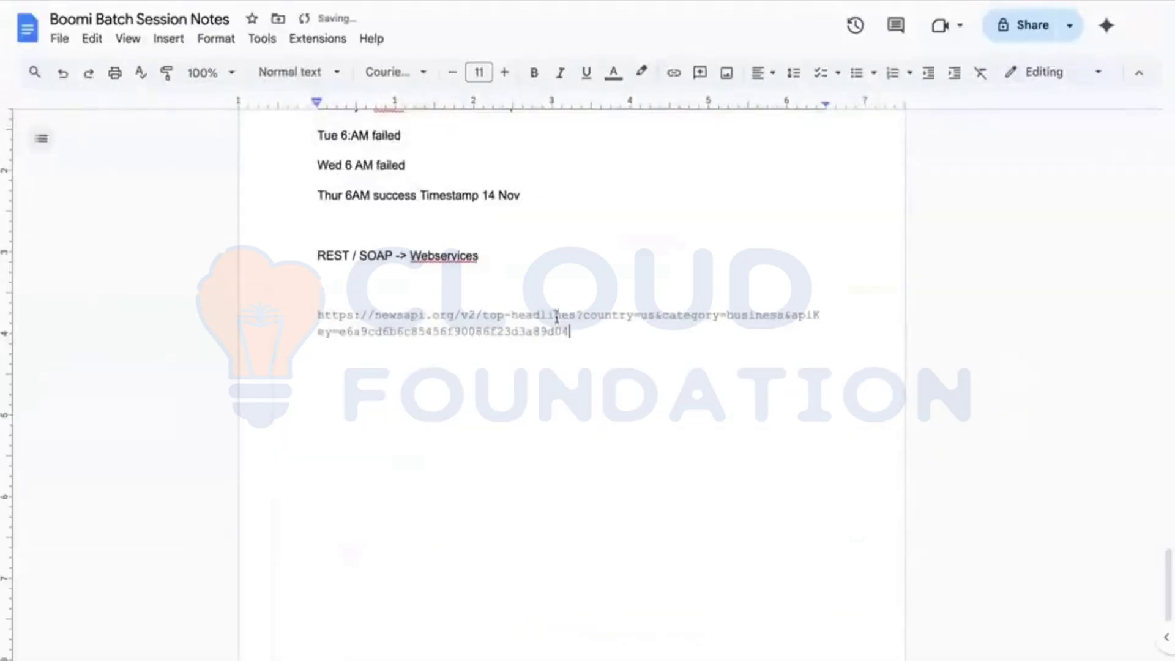
Replace the API key value at the end of the pasted URL with the placeholder "ApiKey"
left_click(346, 334)
double_click(376, 335)
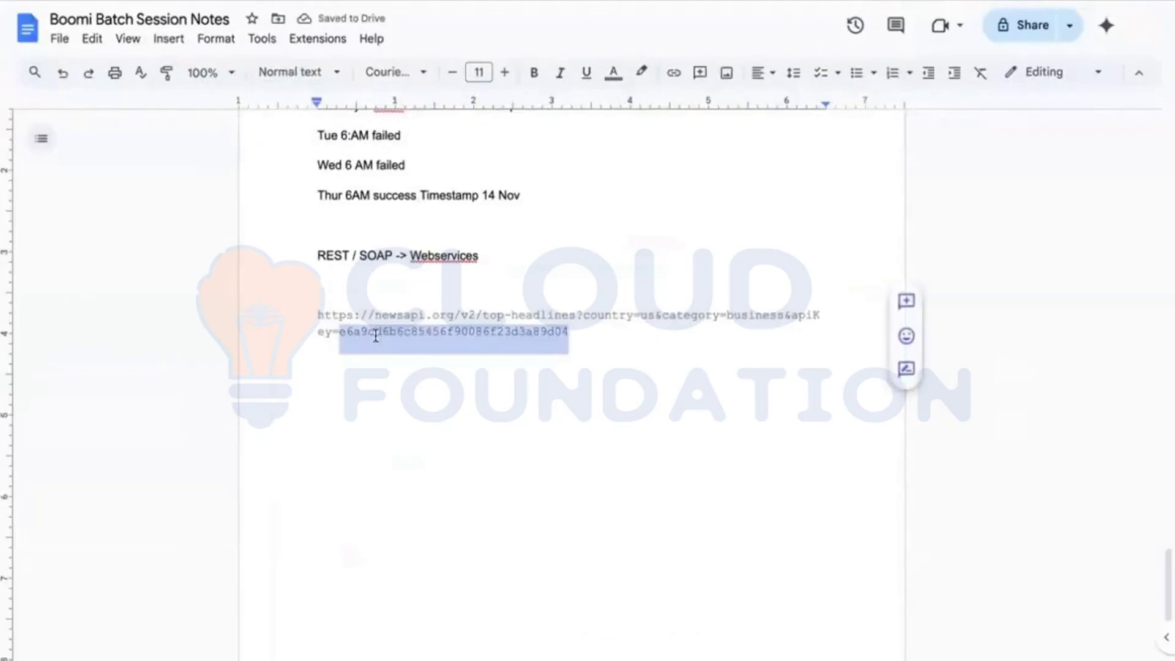
key("BackSpace")
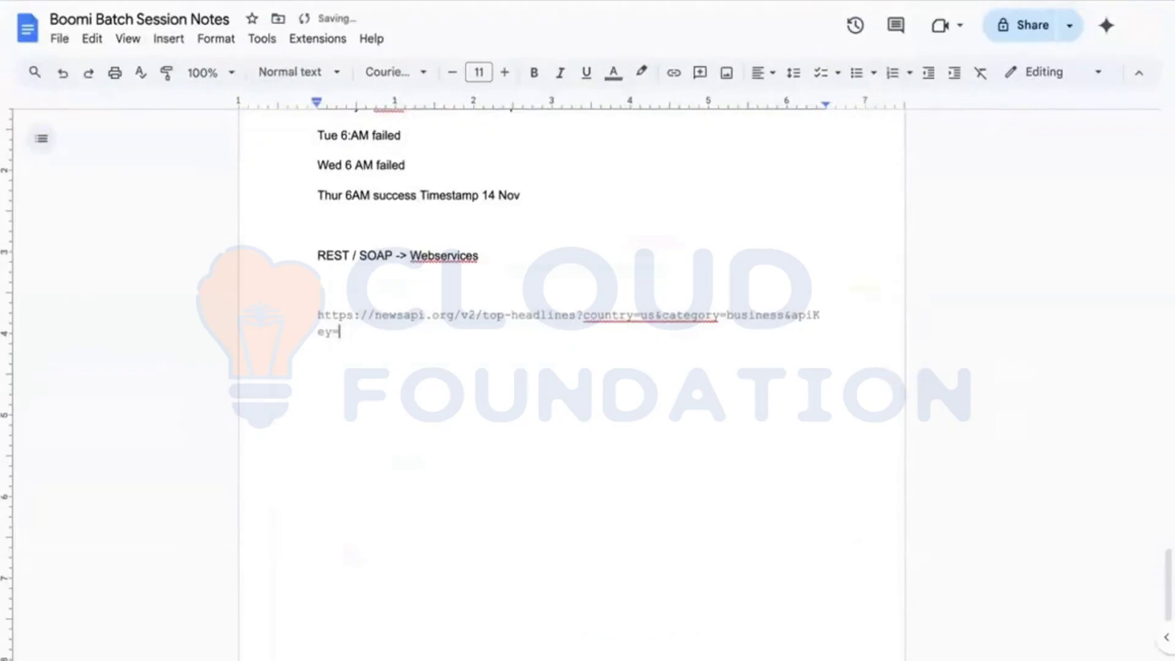
type("apikey")
key("BackSpace")
key("BackSpace")
key("BackSpace")
key("BackSpace")
key("BackSpace")
key("BackSpace")
type("ApiKey")
left_click_drag(383, 330, 318, 315)
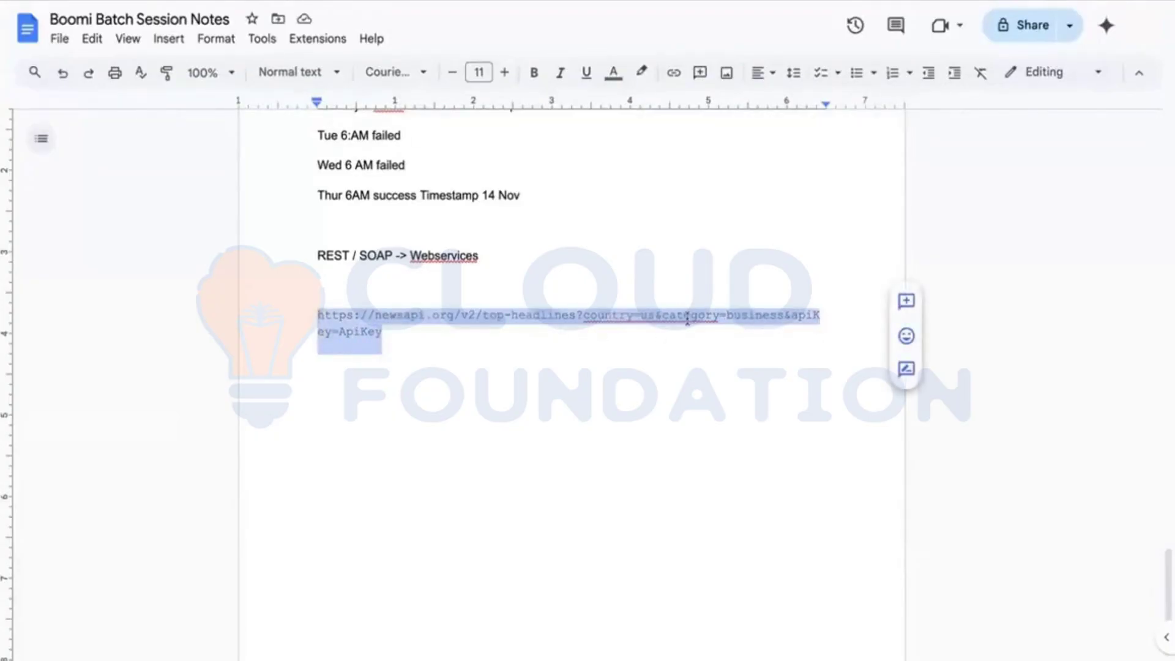
Change the pasted URL's country value to "cn" and its category value to "category"
left_click(653, 317)
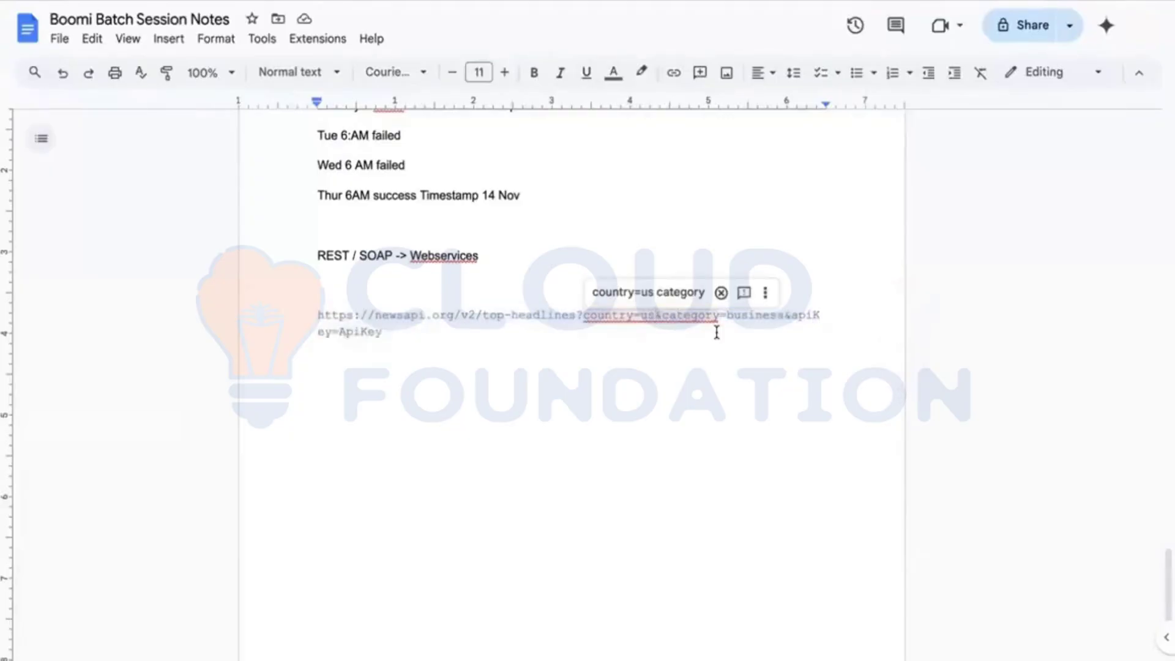
key("BackSpace")
key("BackSpace")
type("cn")
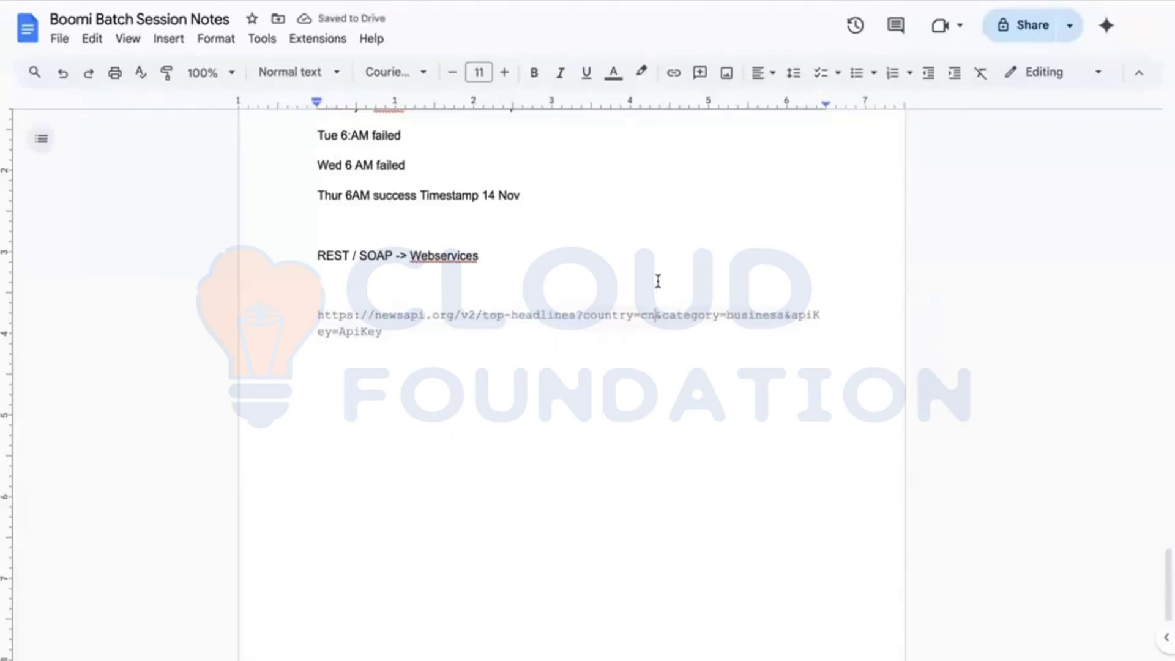
double_click(749, 316)
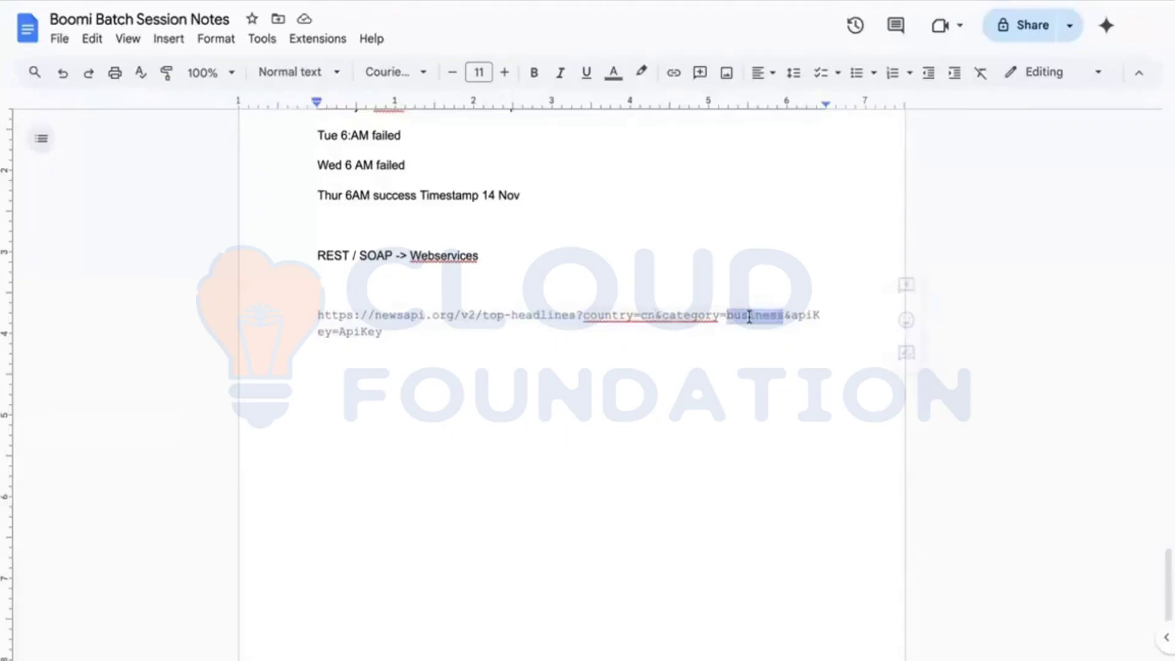
type("category")
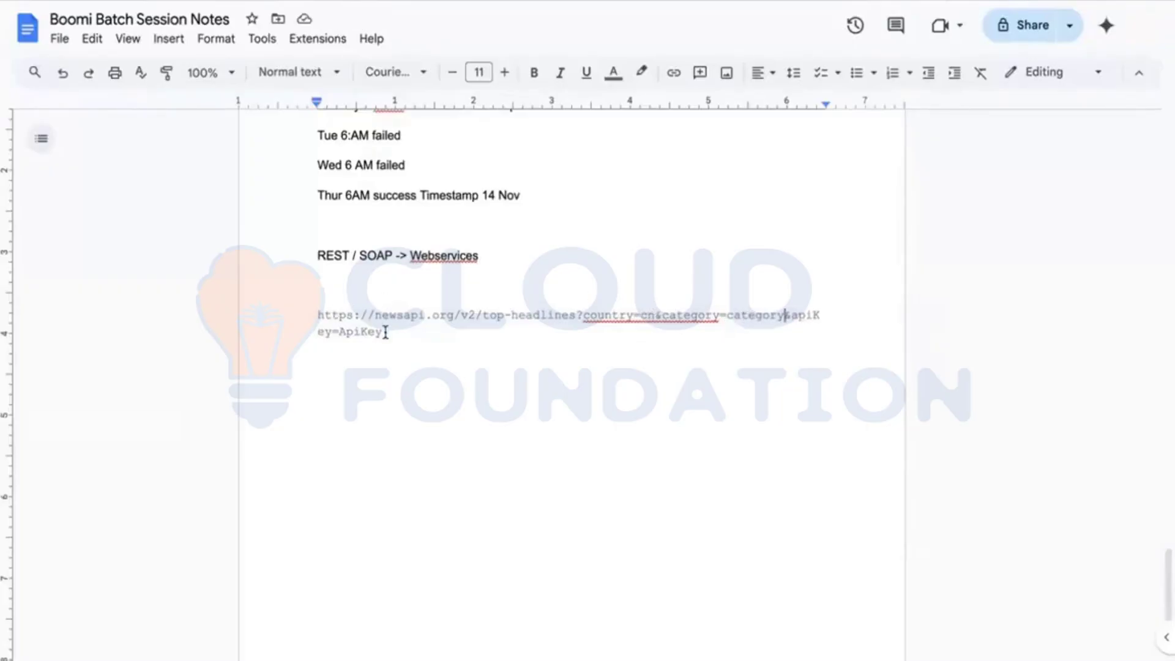
Copy the full edited URL with its placeholder values from the notes
left_click_drag(375, 331, 314, 317)
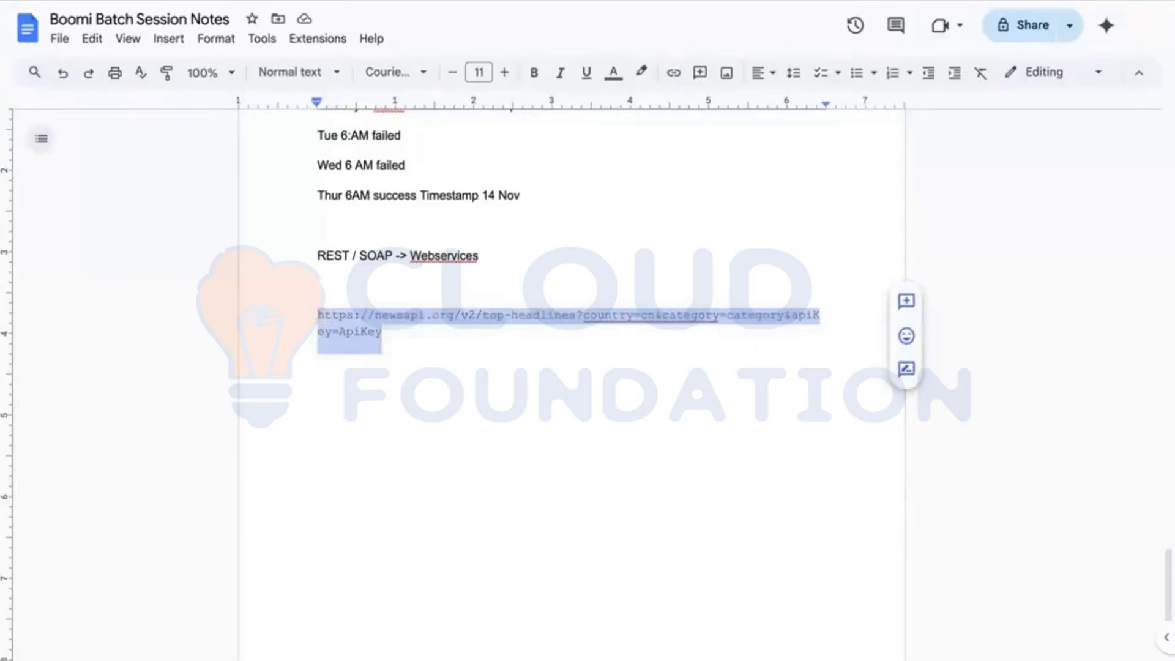
left_click(436, 341)
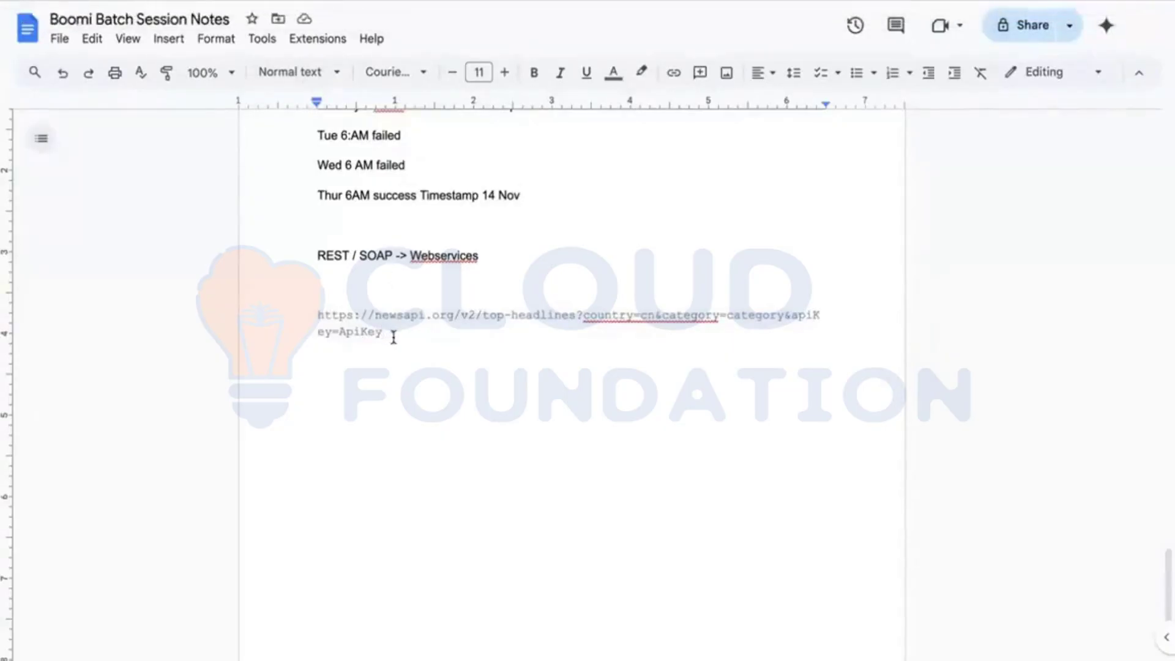
left_click_drag(380, 343, 316, 317)
key("ctrl+c")
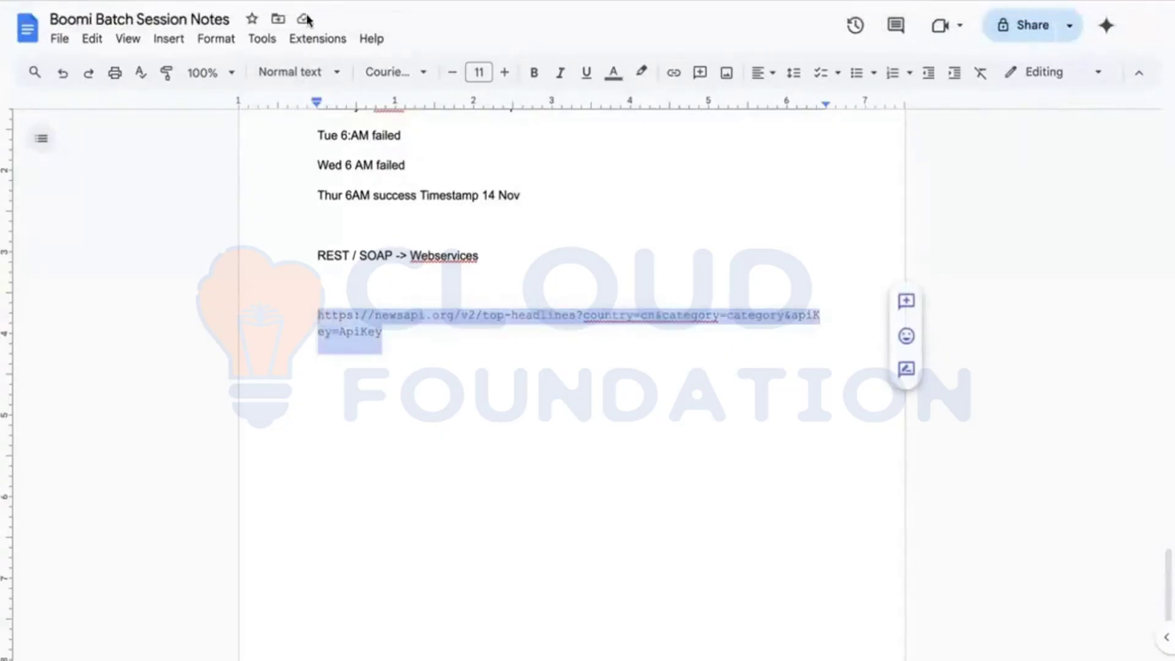
Switch to Boomi and set the HTTP Client connector step's display name to "News API"
key("ctrl+Tab")
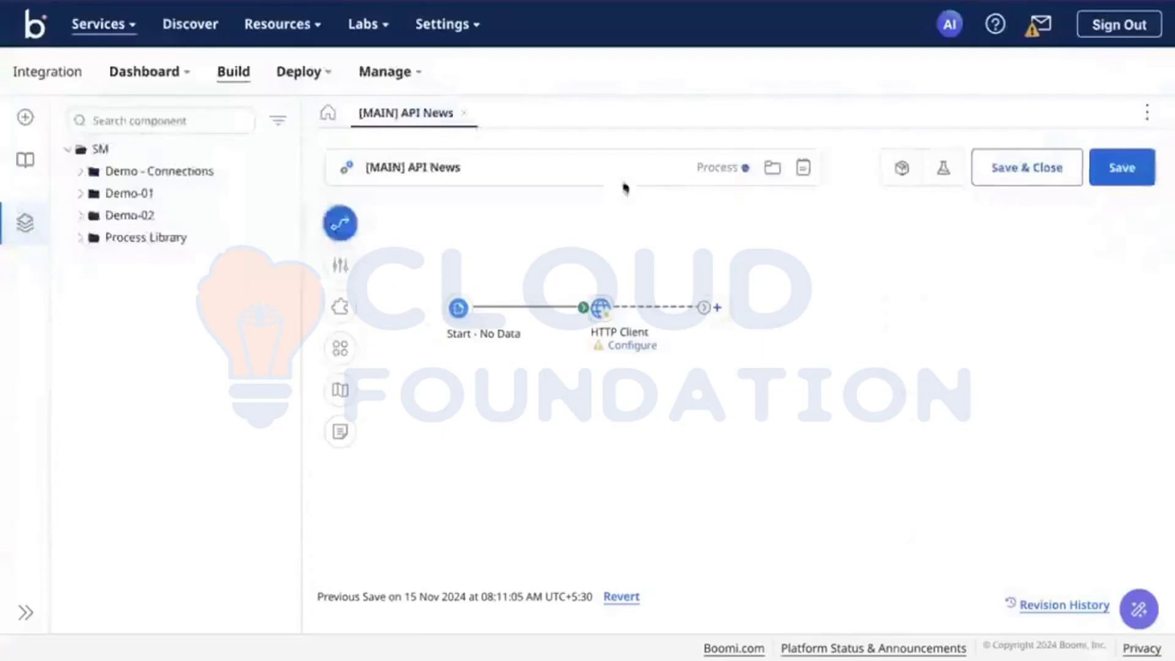
left_click(600, 308)
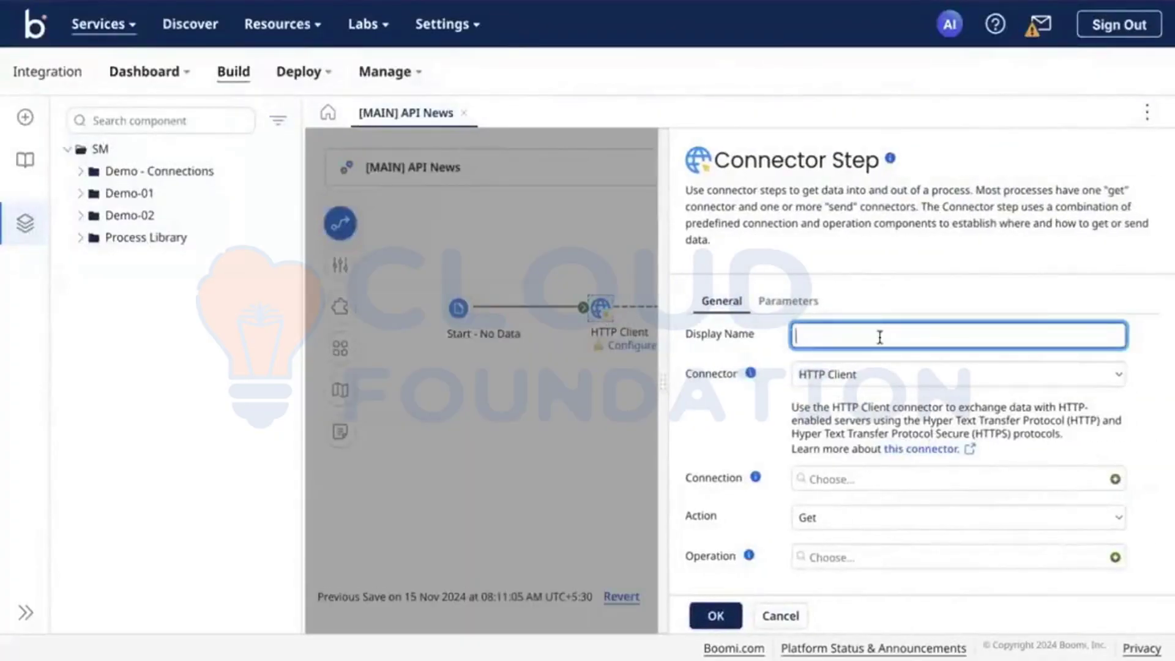
type("News API")
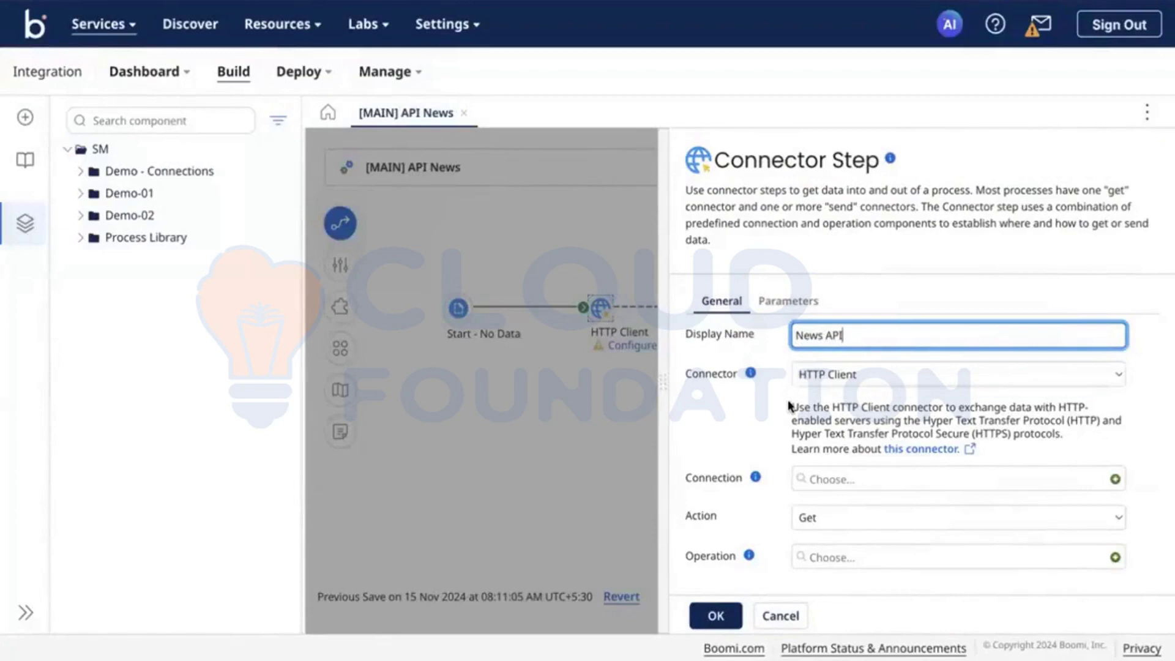
left_click(1116, 479)
left_click(565, 267)
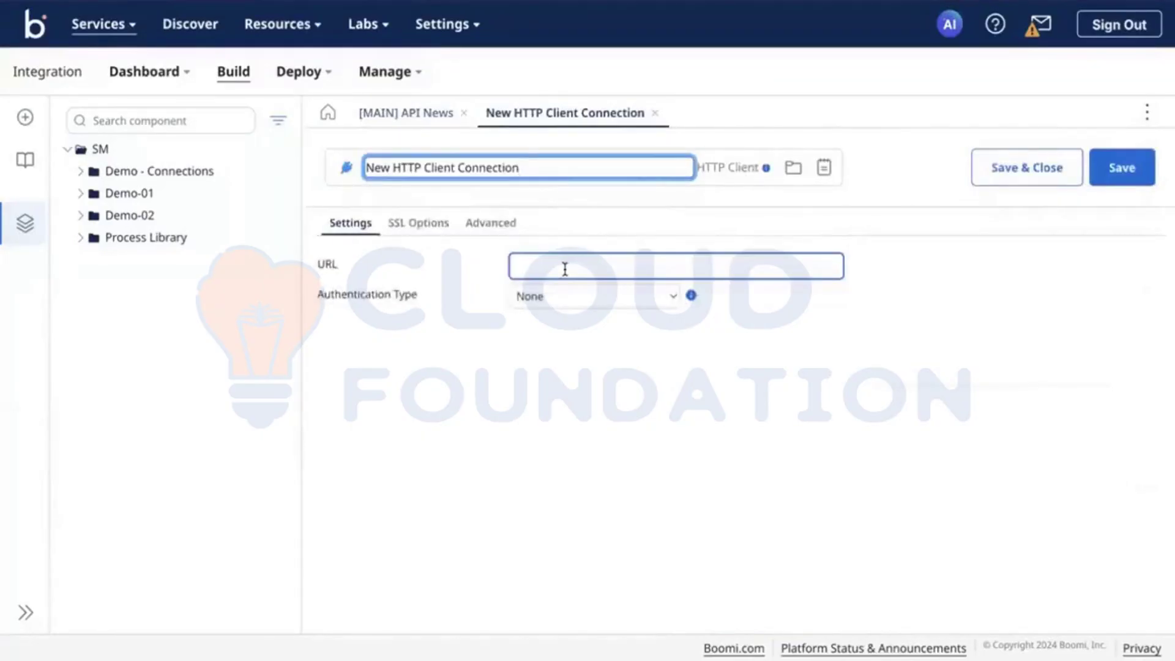
key("ctrl+v")
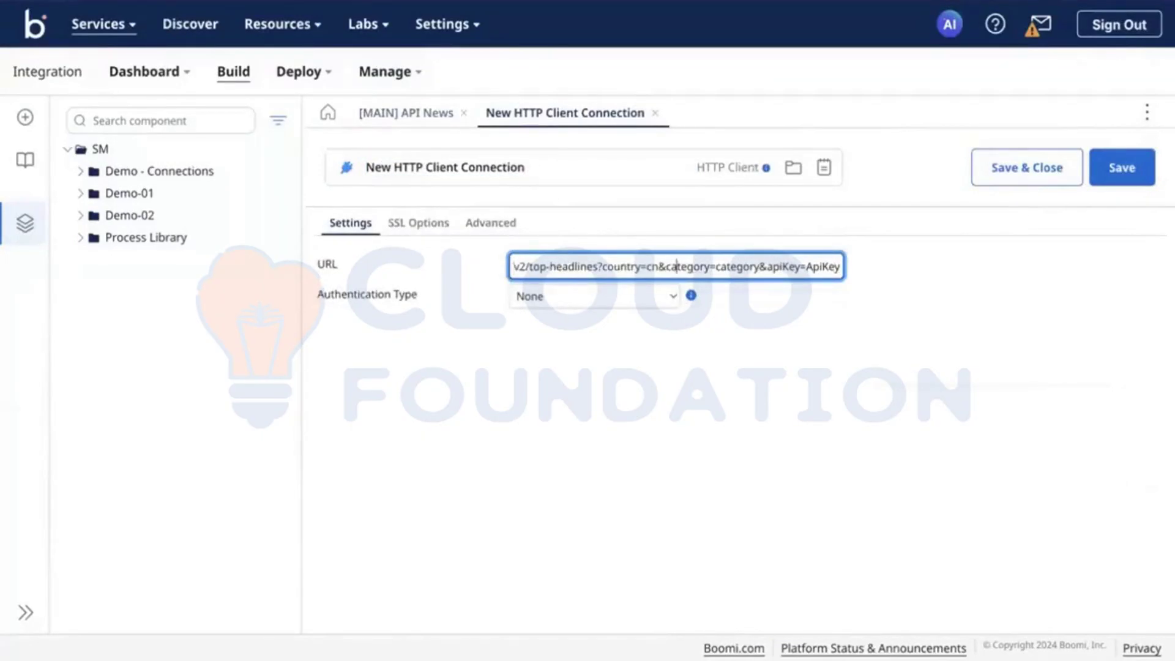
key("Home")
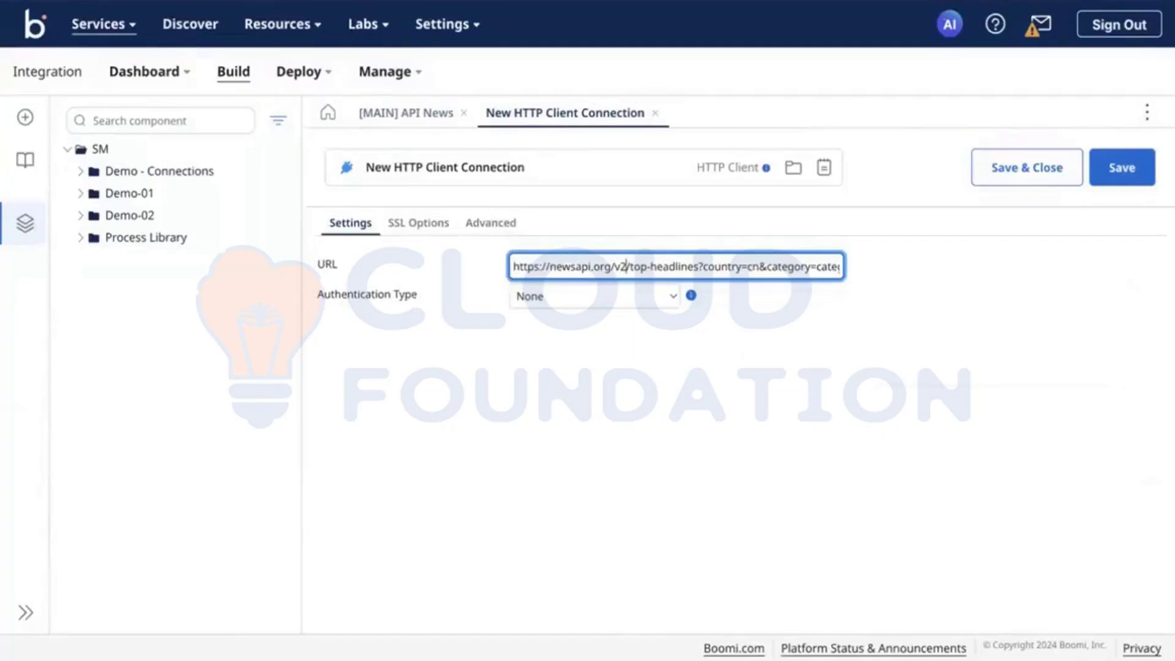
left_click_drag(625, 267, 841, 267)
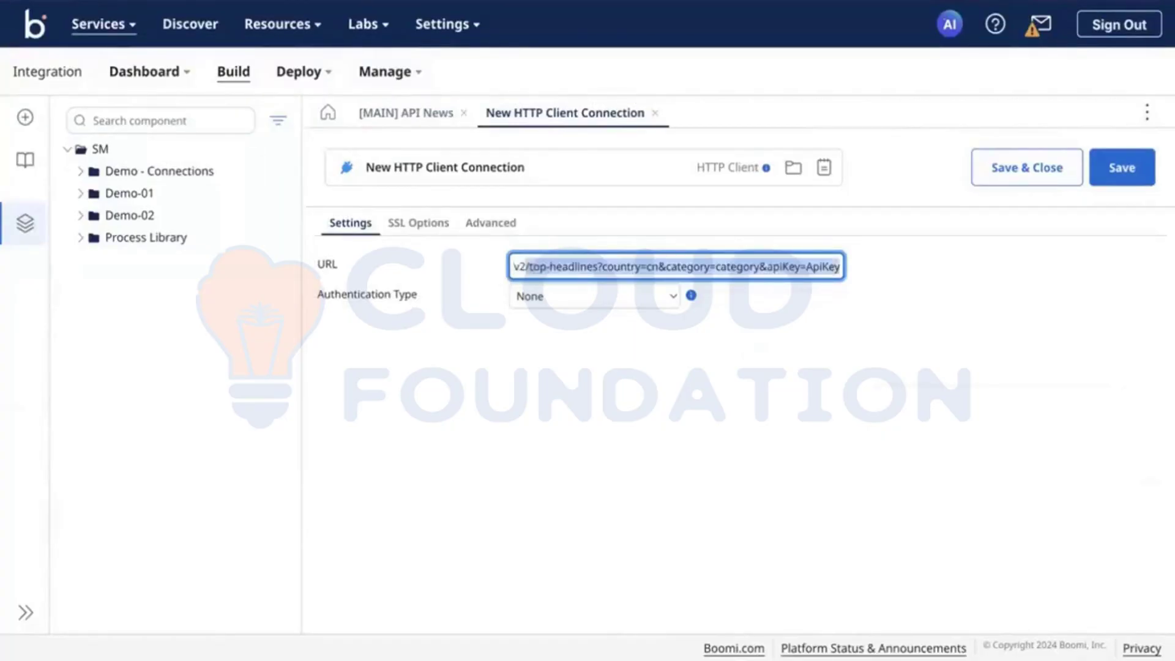
key("BackSpace")
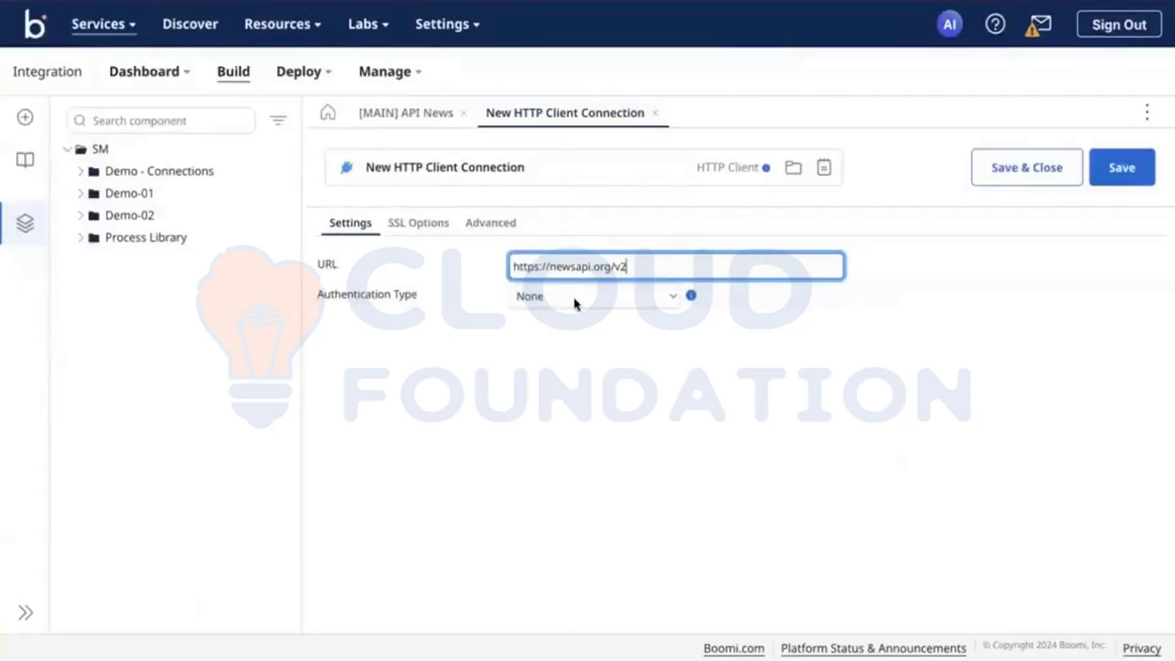
Try the Basic and OAuth 2.0 authentication types, including the Client Credentials grant, and set the authentication type back to None
left_click(574, 296)
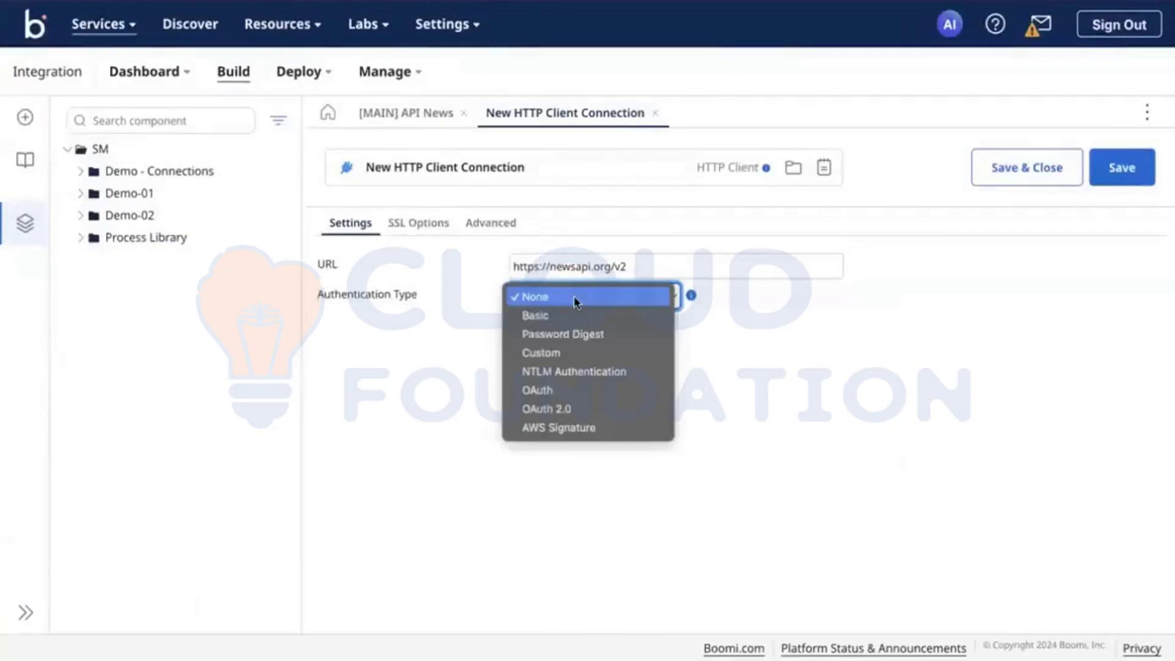
left_click(542, 317)
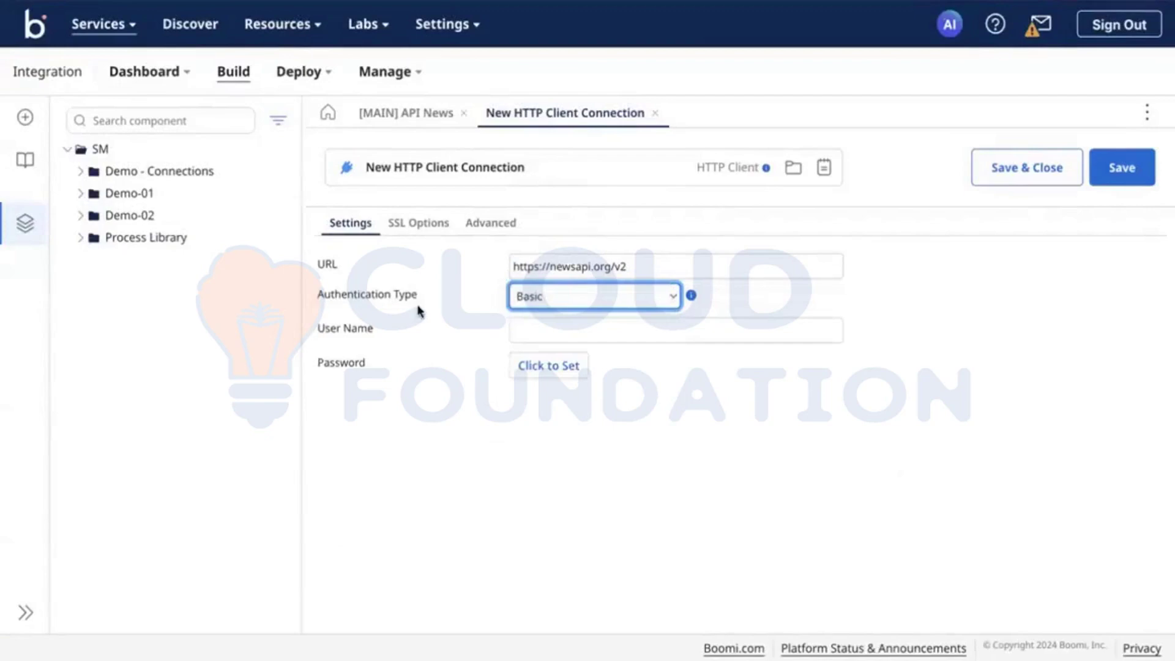
left_click(556, 304)
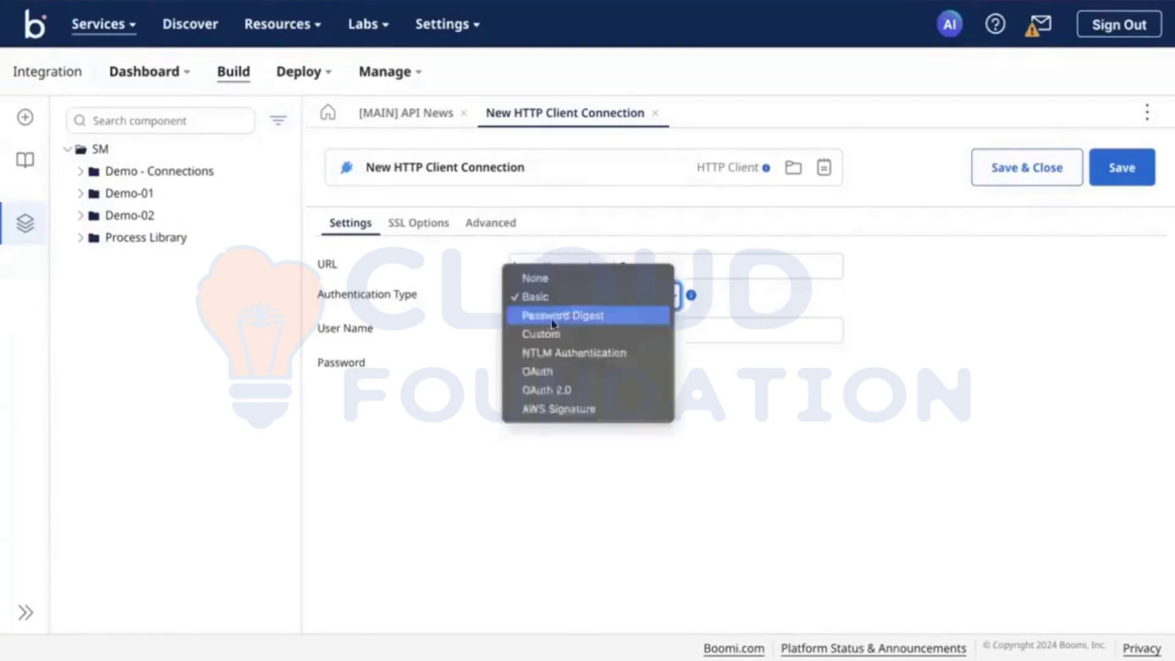
left_click(540, 388)
left_click(597, 321)
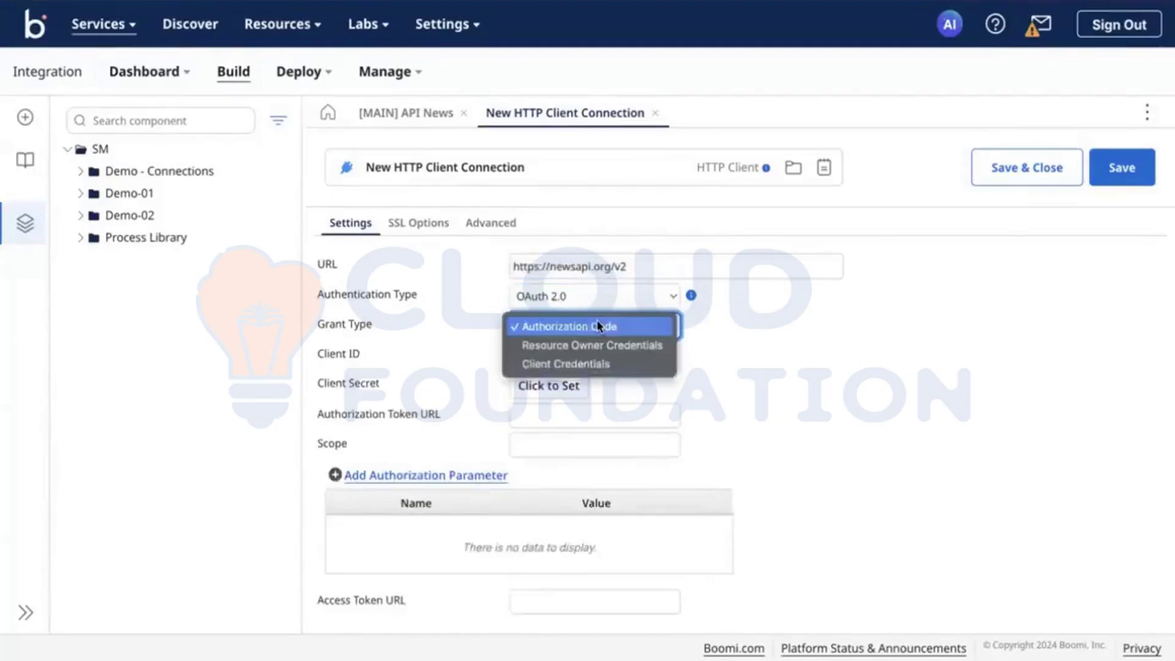
left_click(612, 363)
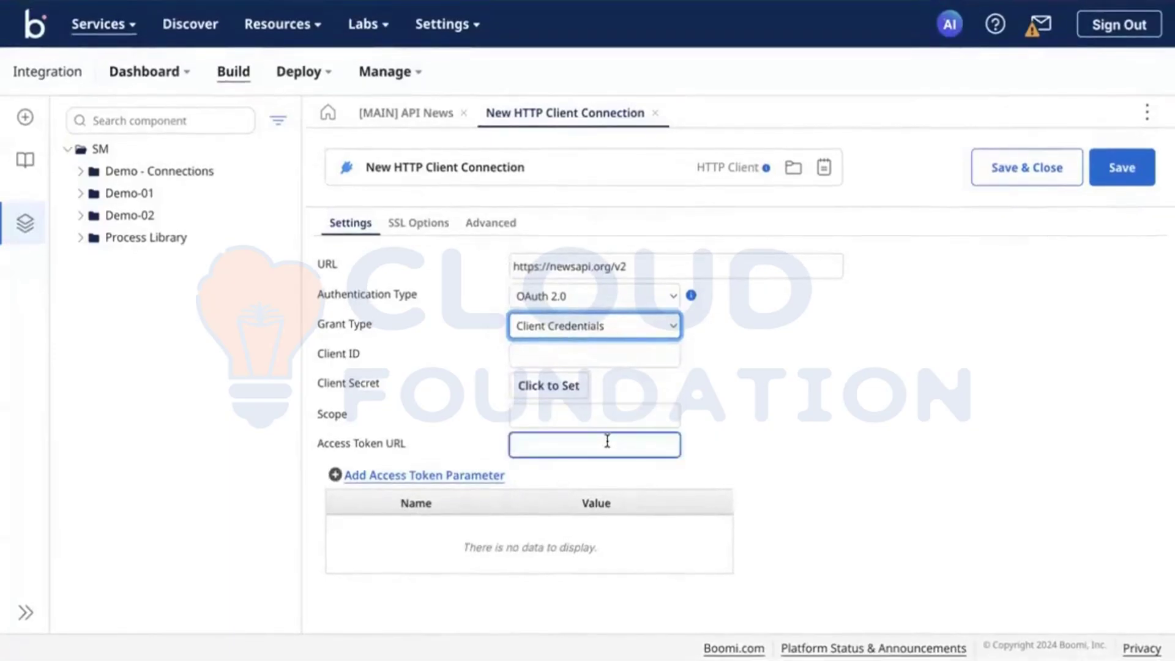
left_click(572, 304)
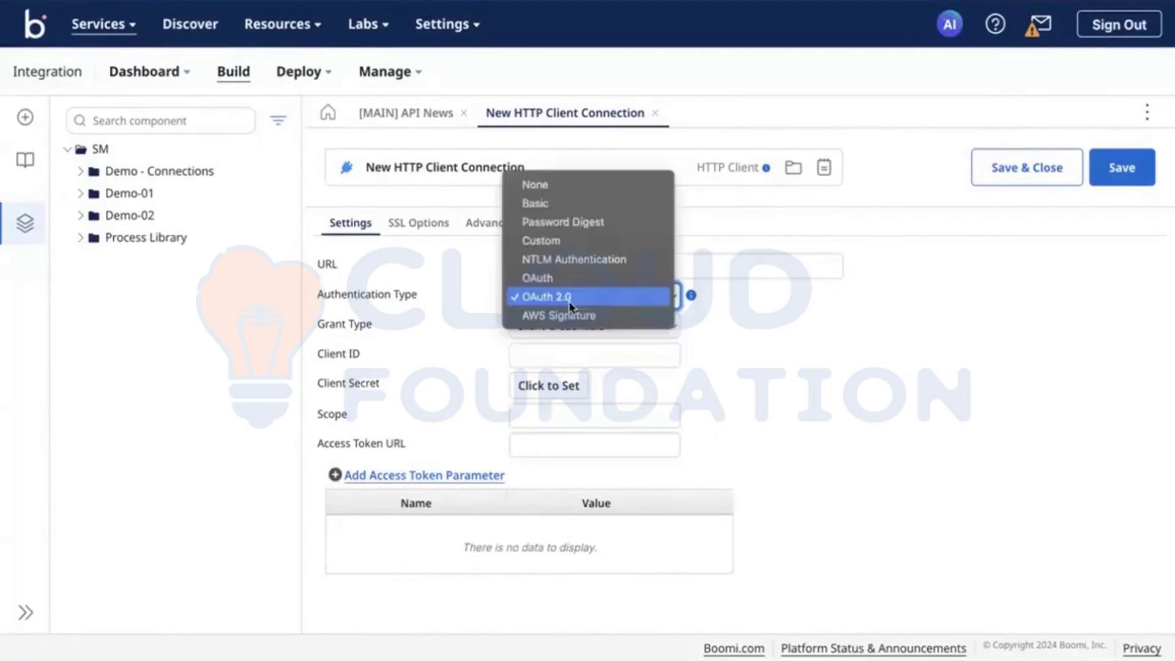
left_click(539, 188)
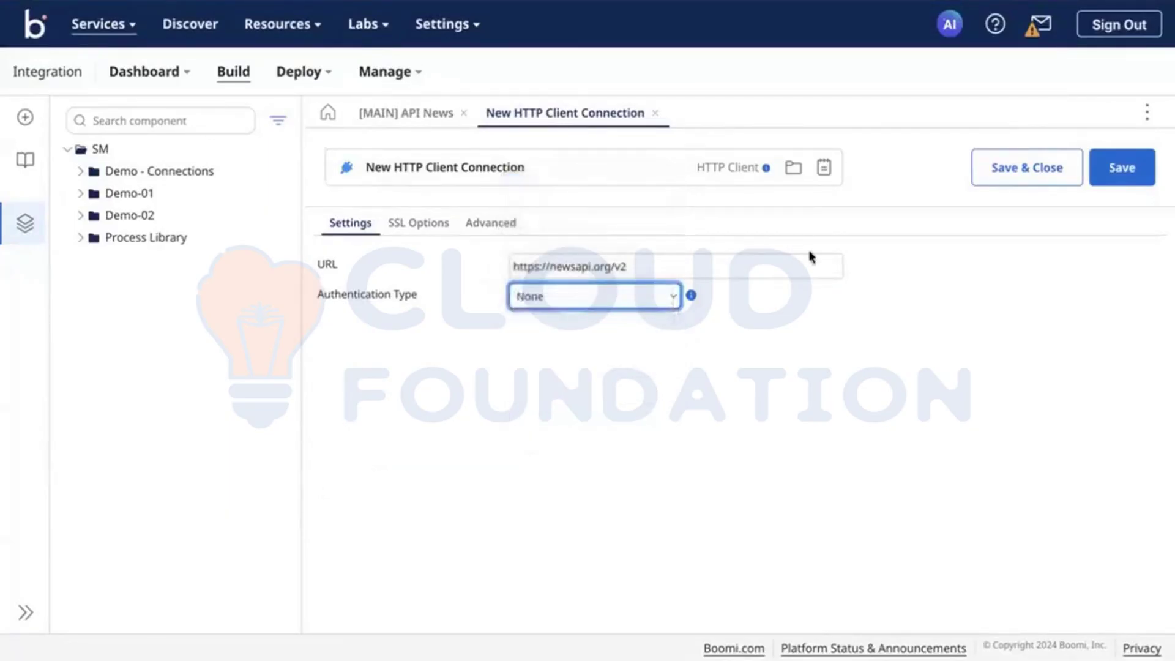
Rename the HTTP Client connection as "[HTTP] News API" and save it
left_click(558, 169)
key("BackSpace")
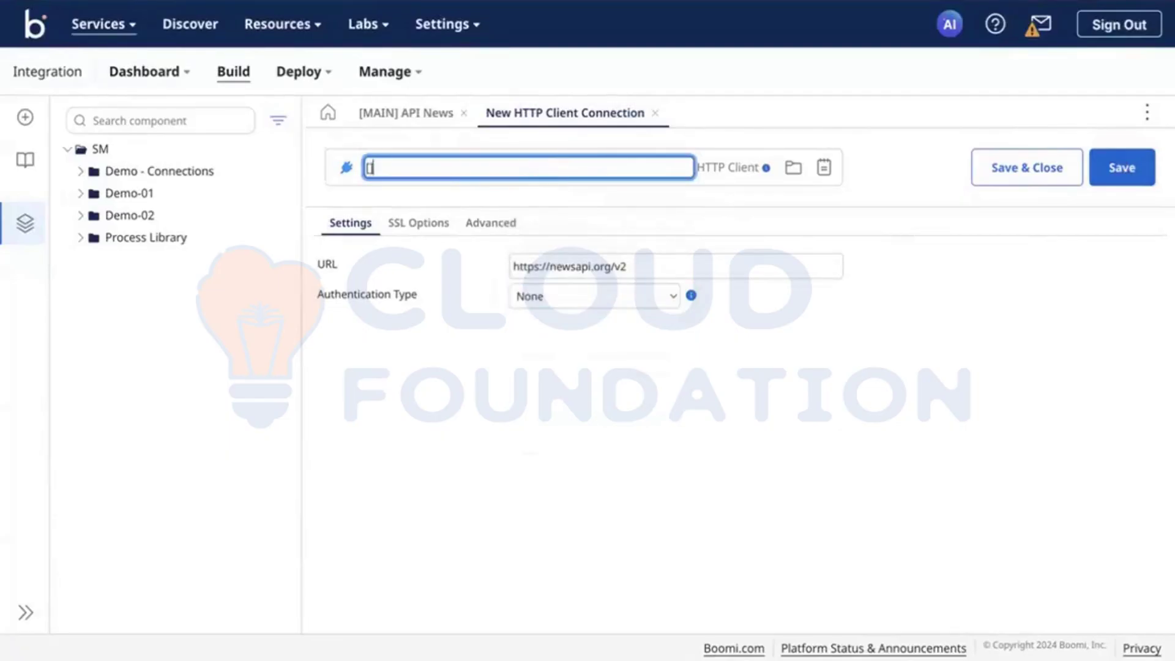
type("[HTTP] News API")
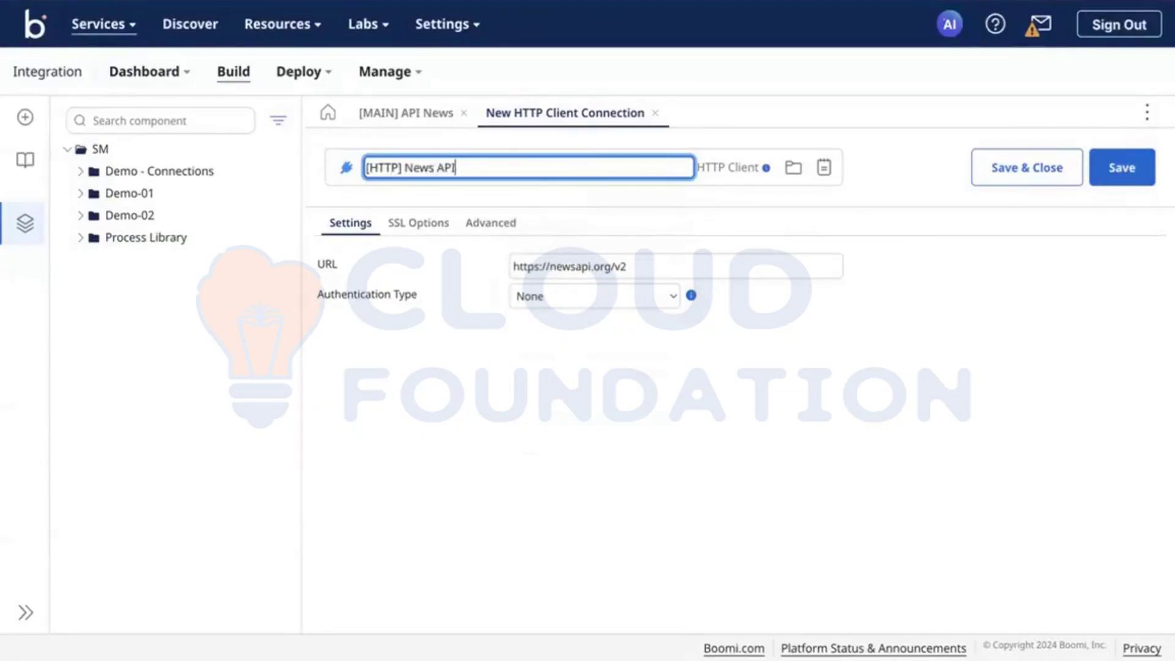
left_click(1124, 175)
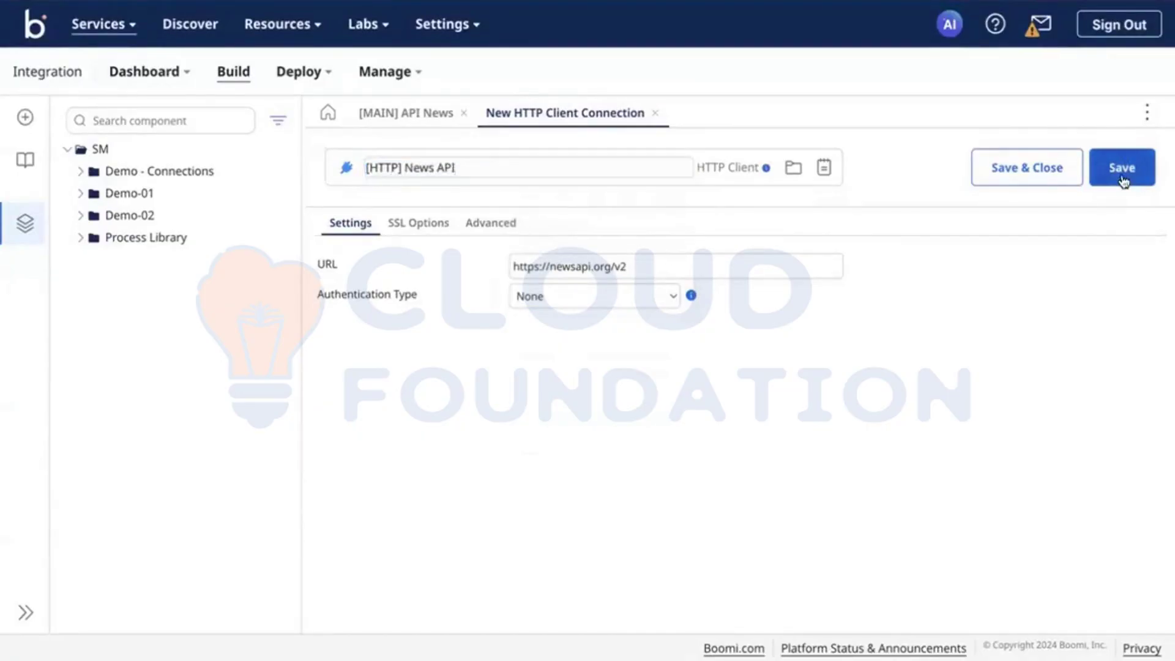
Return to the API News process and create a new operation for the connector step with the Get action
left_click(412, 118)
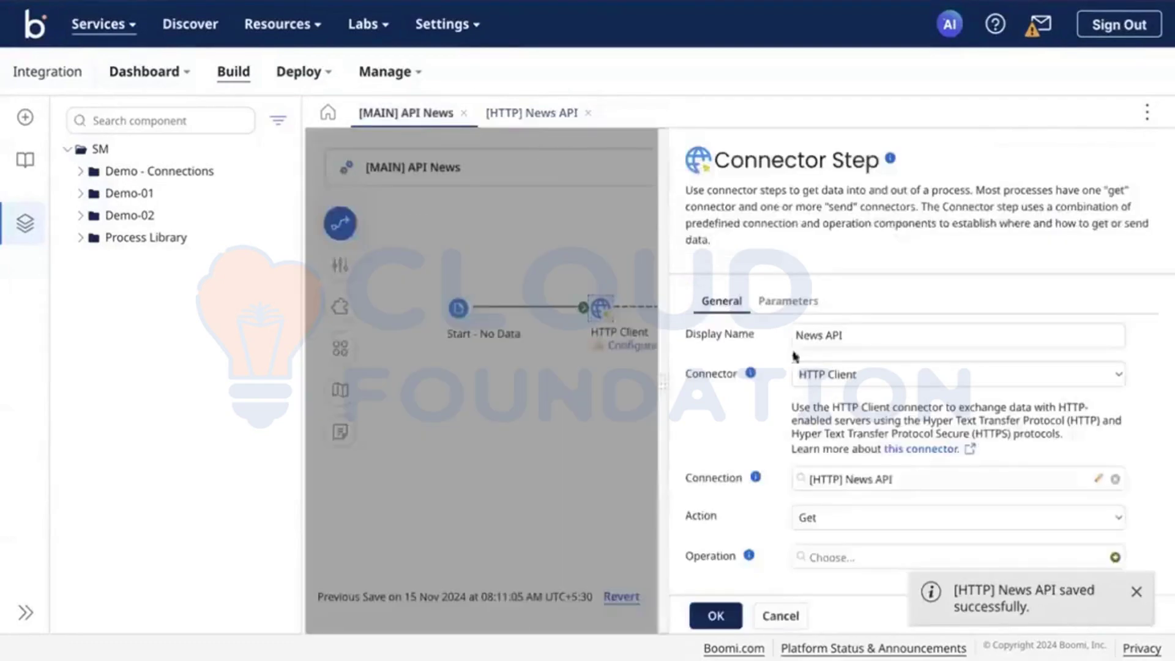
scroll(913, 321, "down", 1)
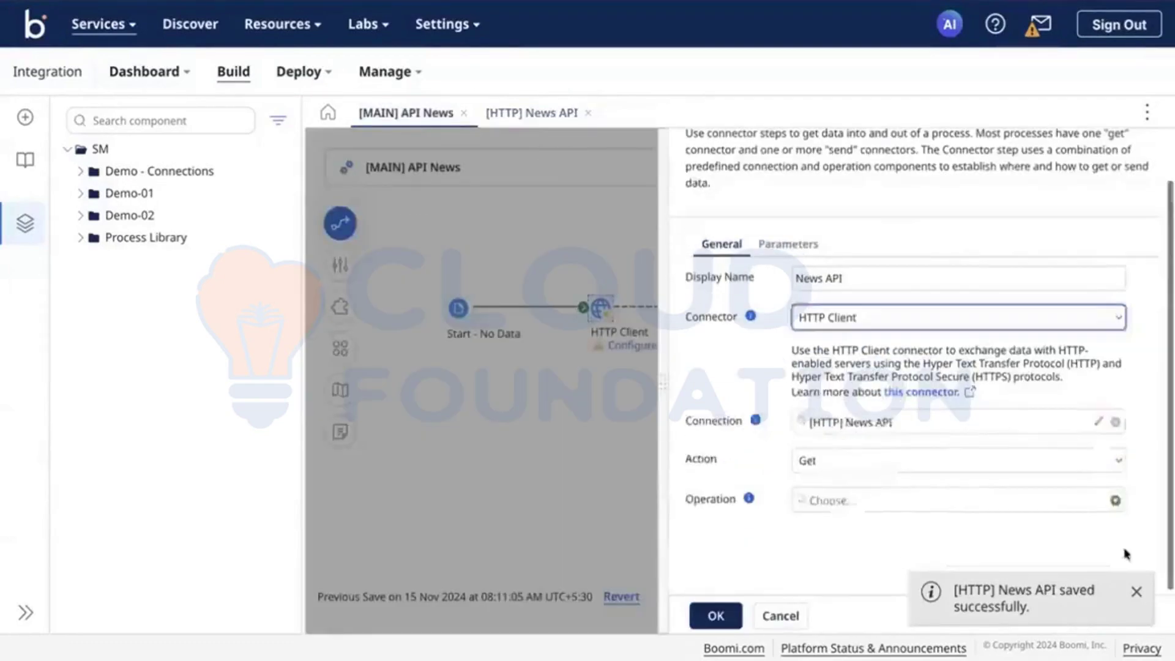
left_click(1045, 464)
left_click(857, 462)
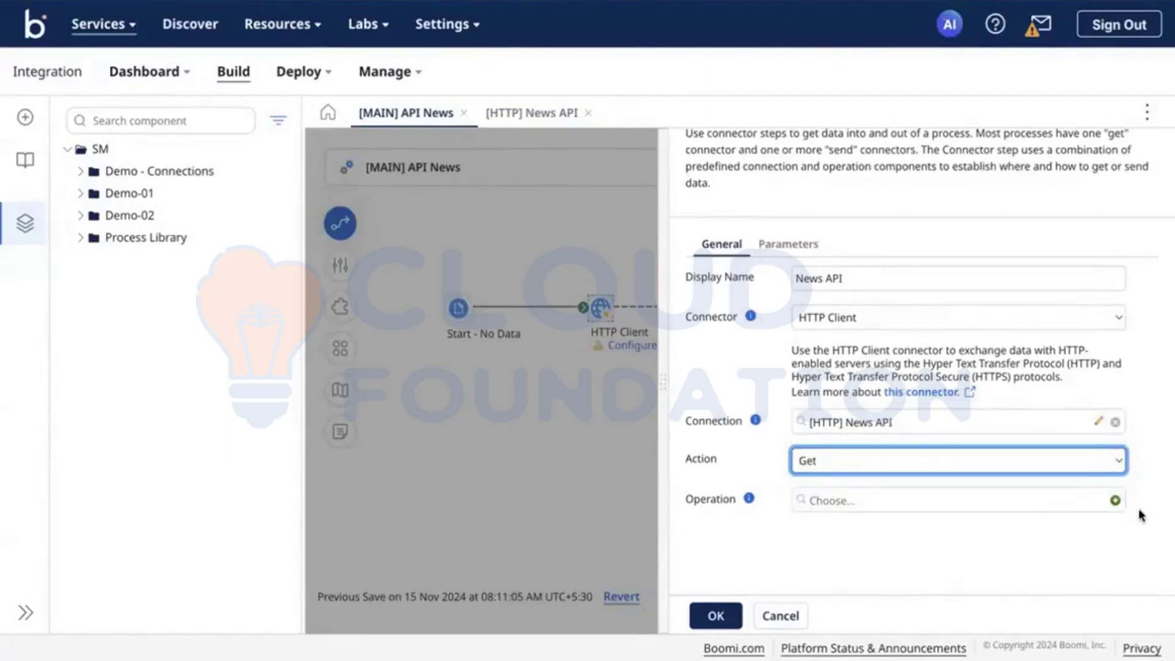
left_click(1115, 500)
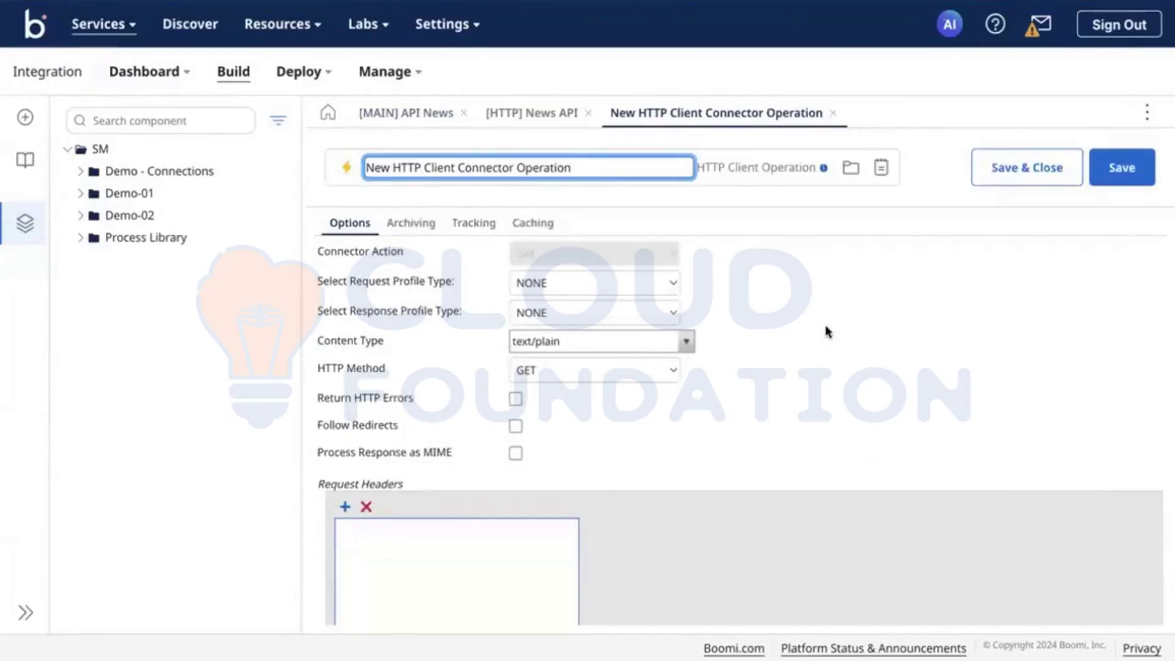
Rename the HTTP Client operation as "[HTTP] Get News Headlines"
key("ctrl+a")
type("[H")
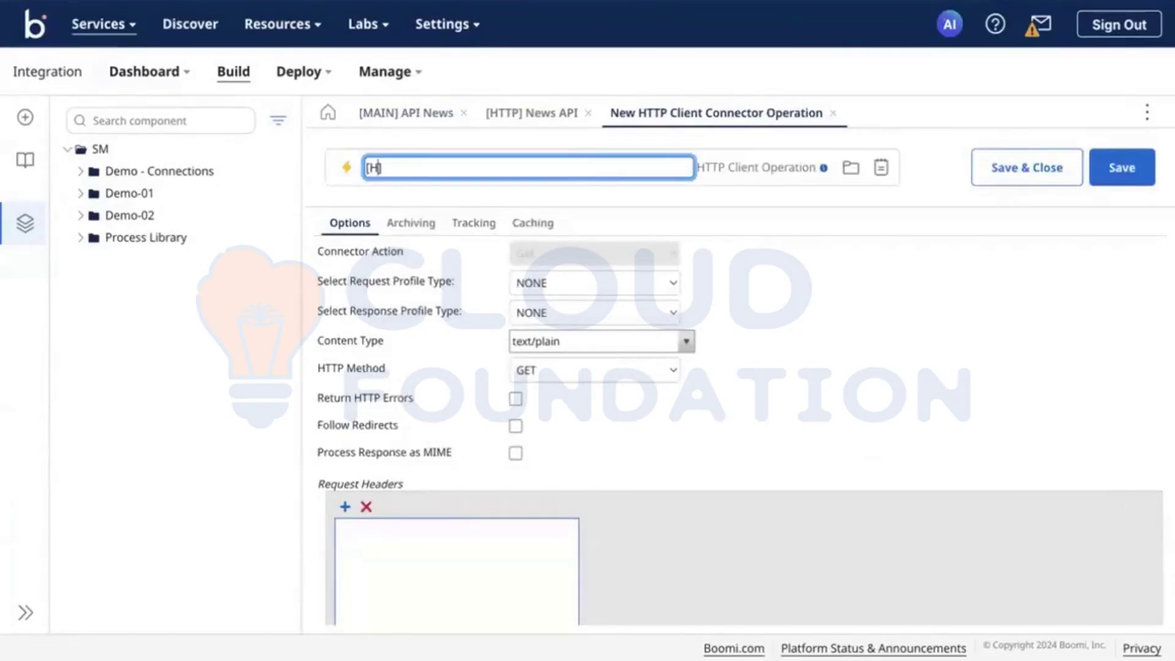
type("TTP] Get News Headlines")
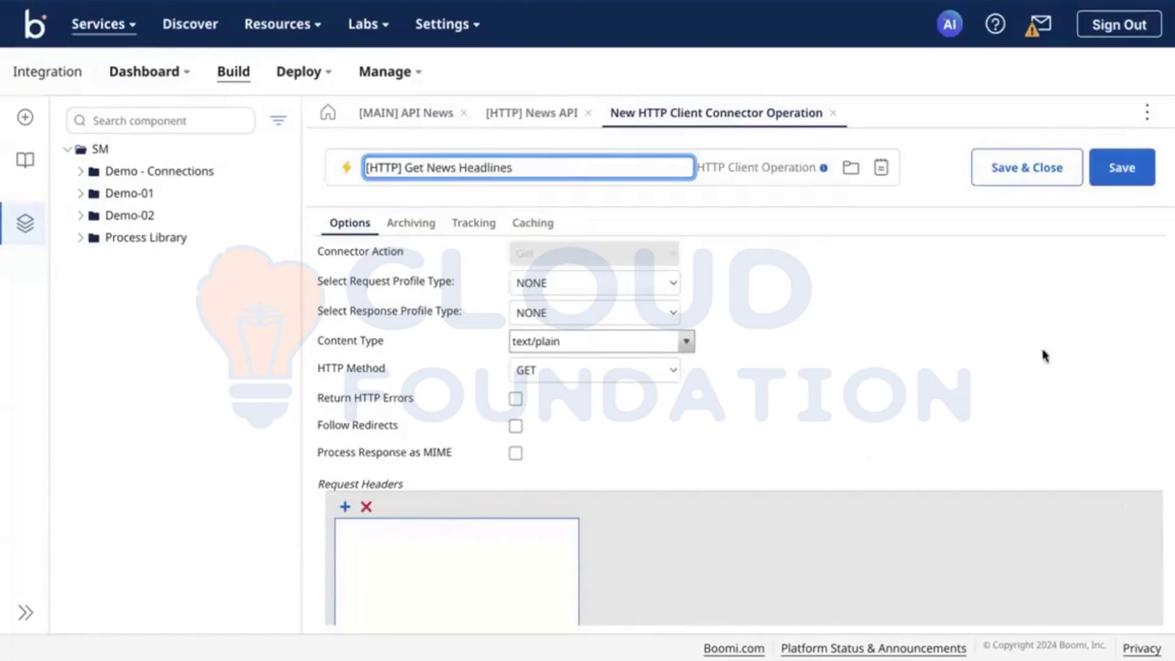
left_click(915, 313)
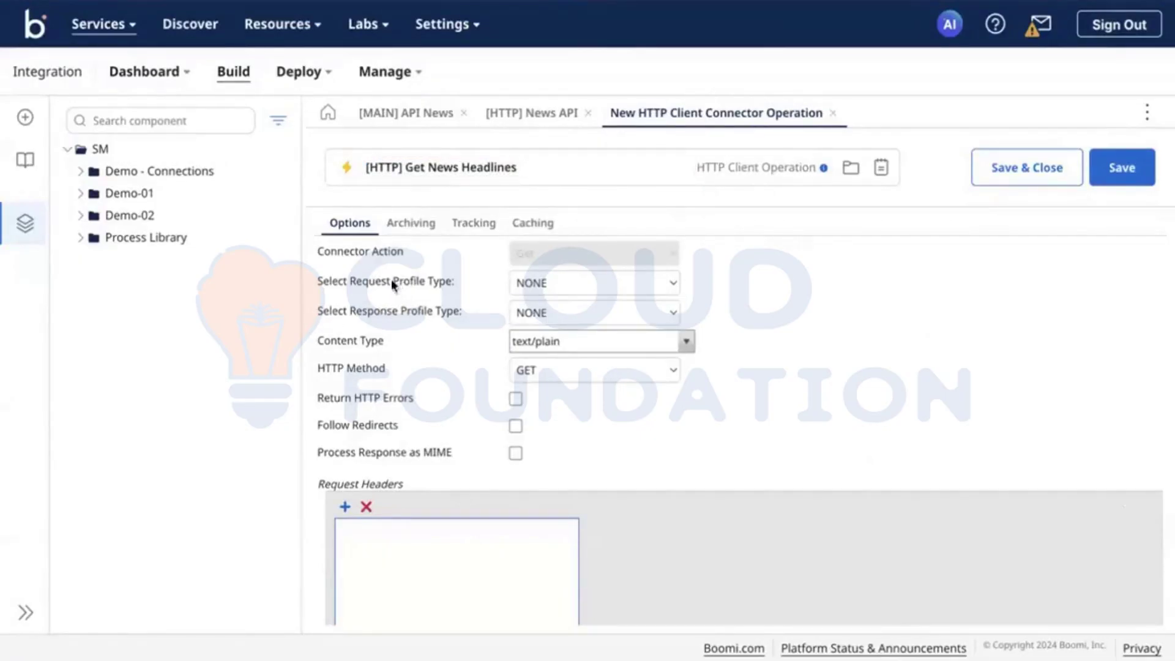
Examine the request and response profile type options along with the top business headlines request on the News API page
left_click(610, 290)
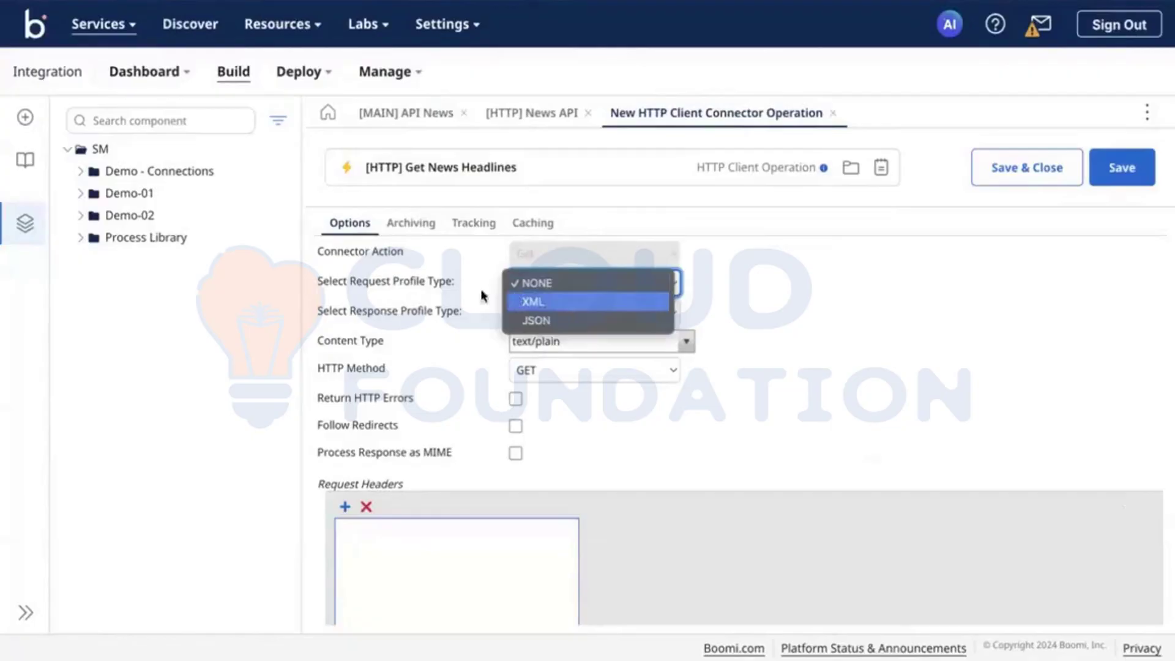
left_click(459, 294)
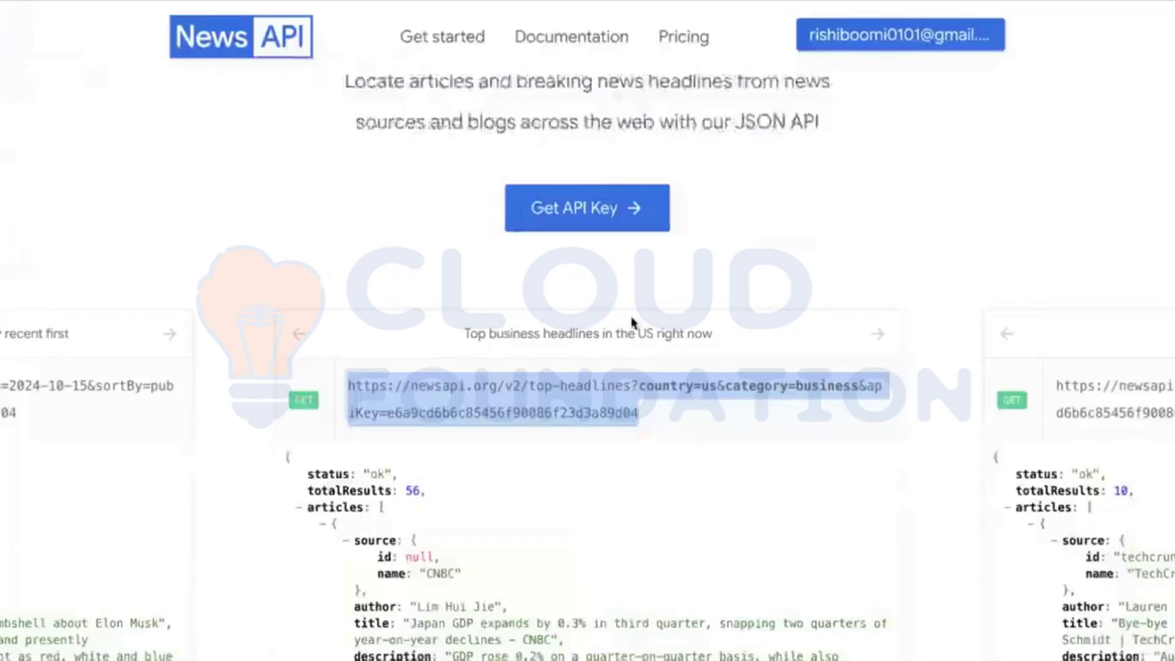
scroll(633, 323, "down", 1)
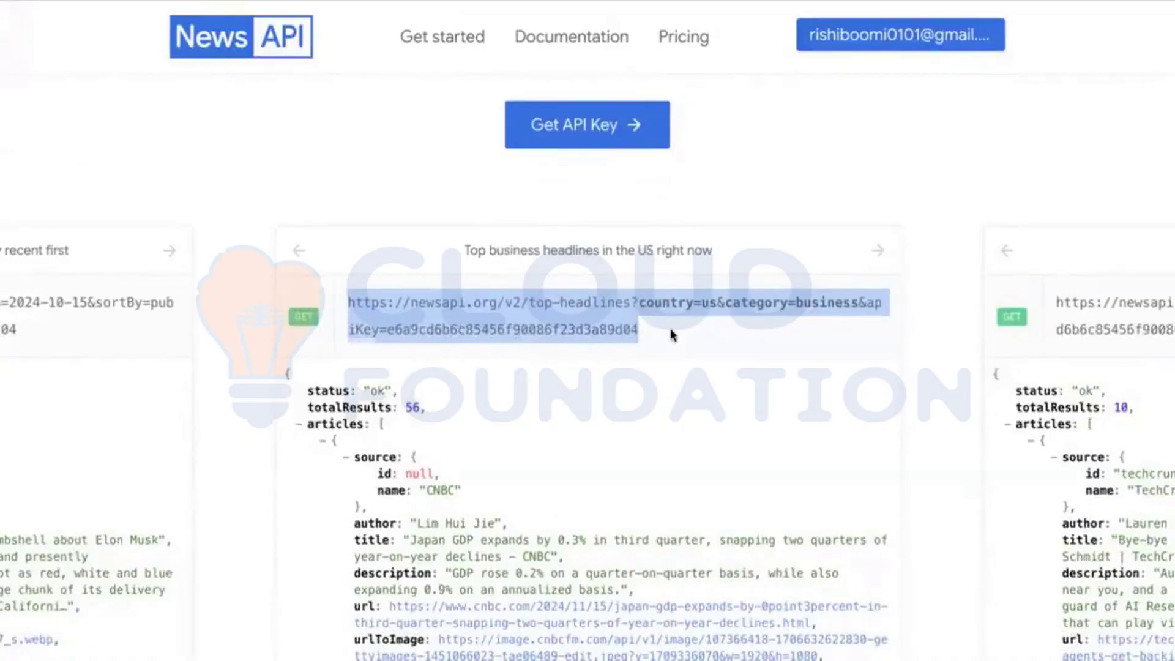
left_click(670, 328)
scroll(595, 342, "down", 1)
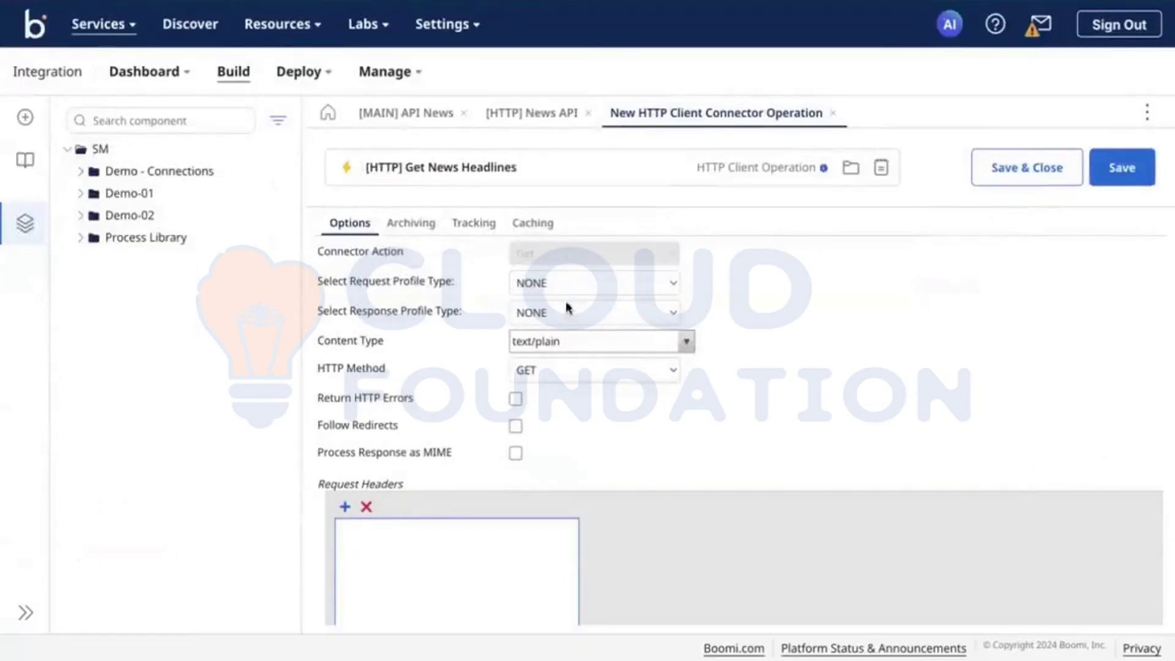
left_click(554, 316)
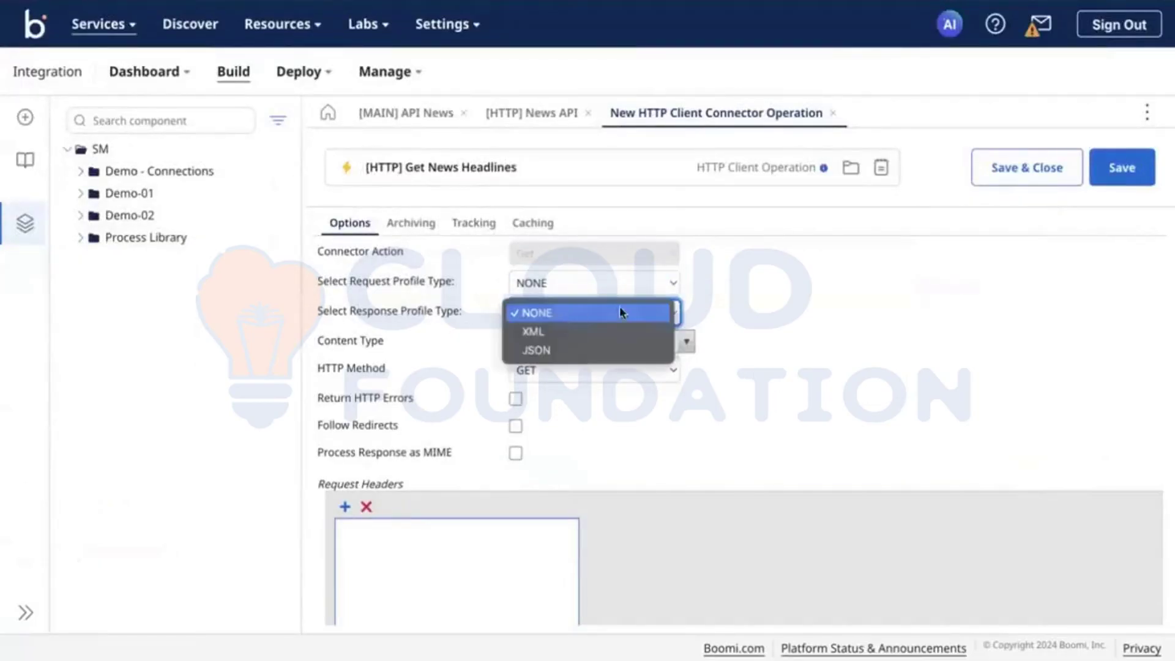
left_click(741, 331)
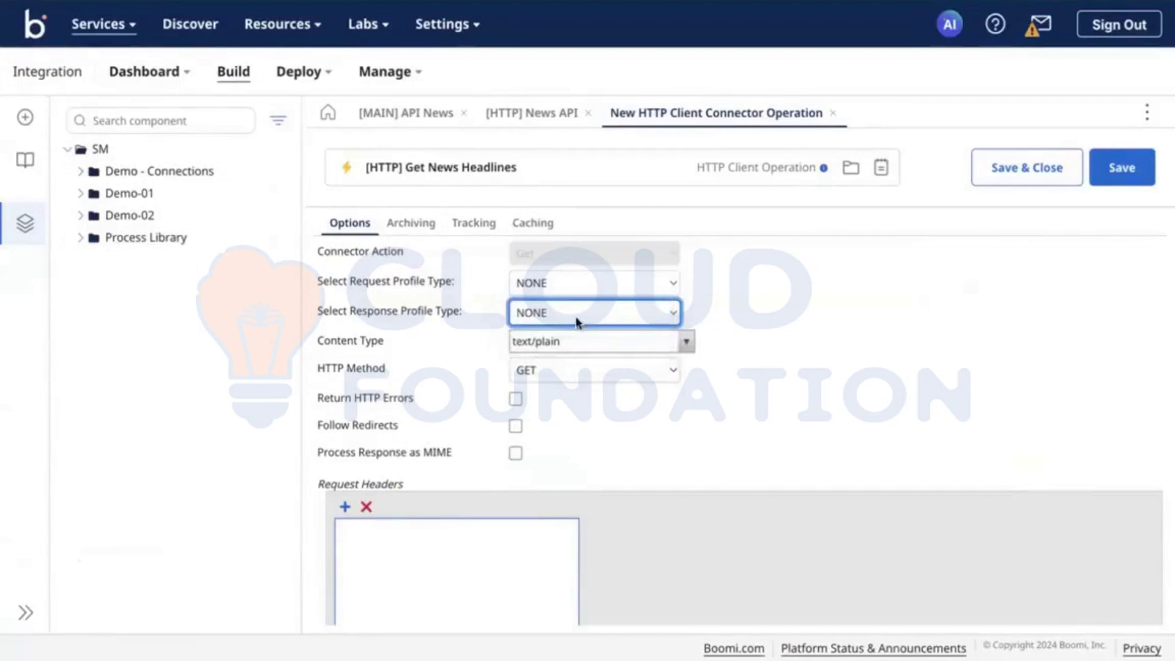
Try XML as the response profile type, set it back to NONE, and view the available content types
left_click(541, 313)
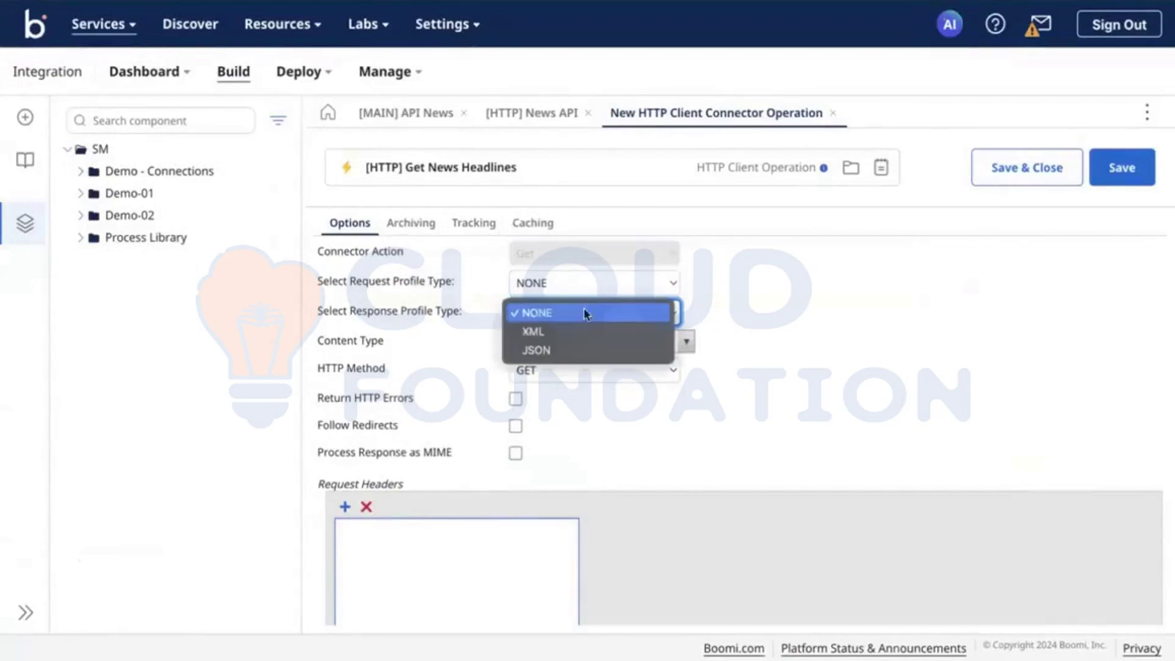
left_click(527, 332)
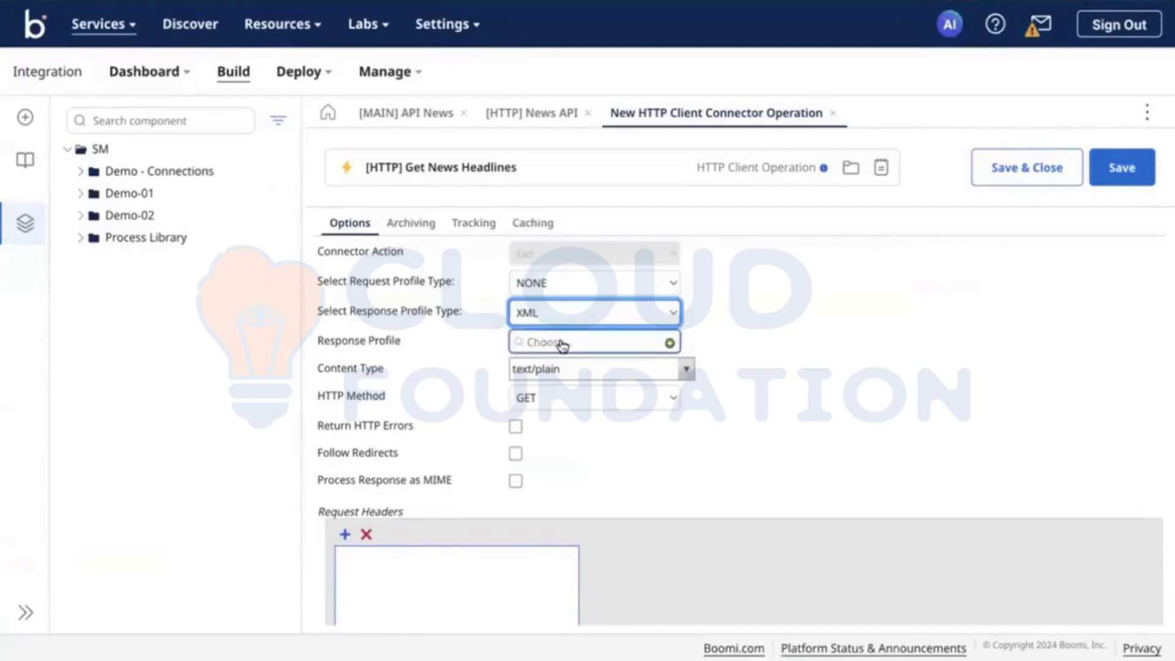
left_click(538, 313)
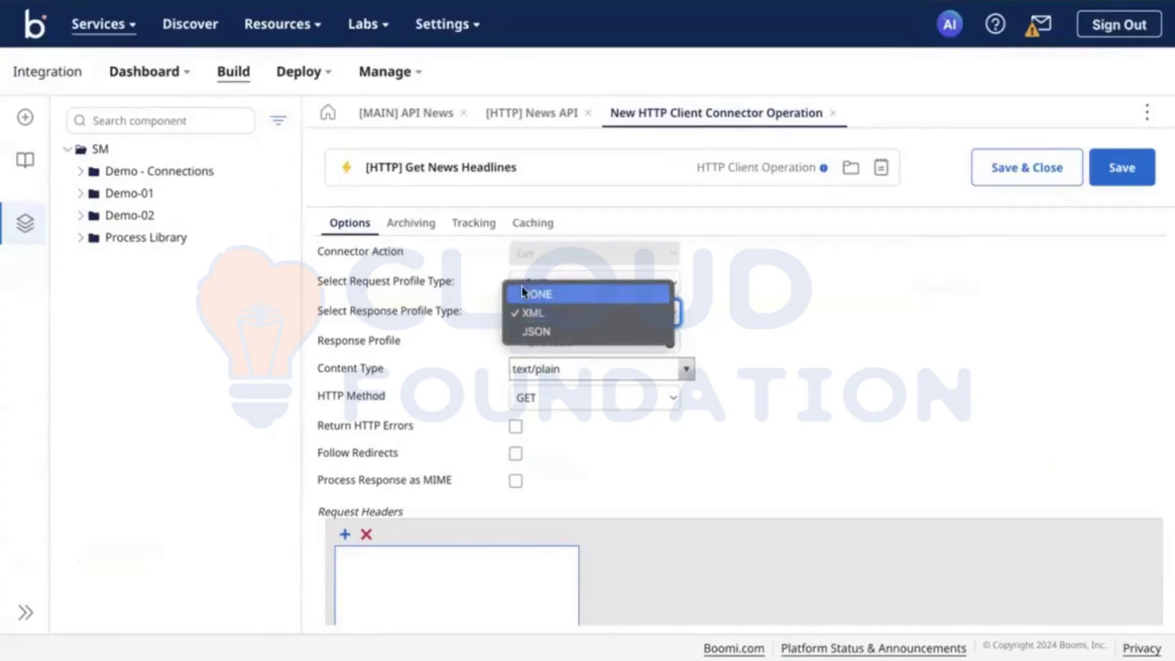
left_click(522, 287)
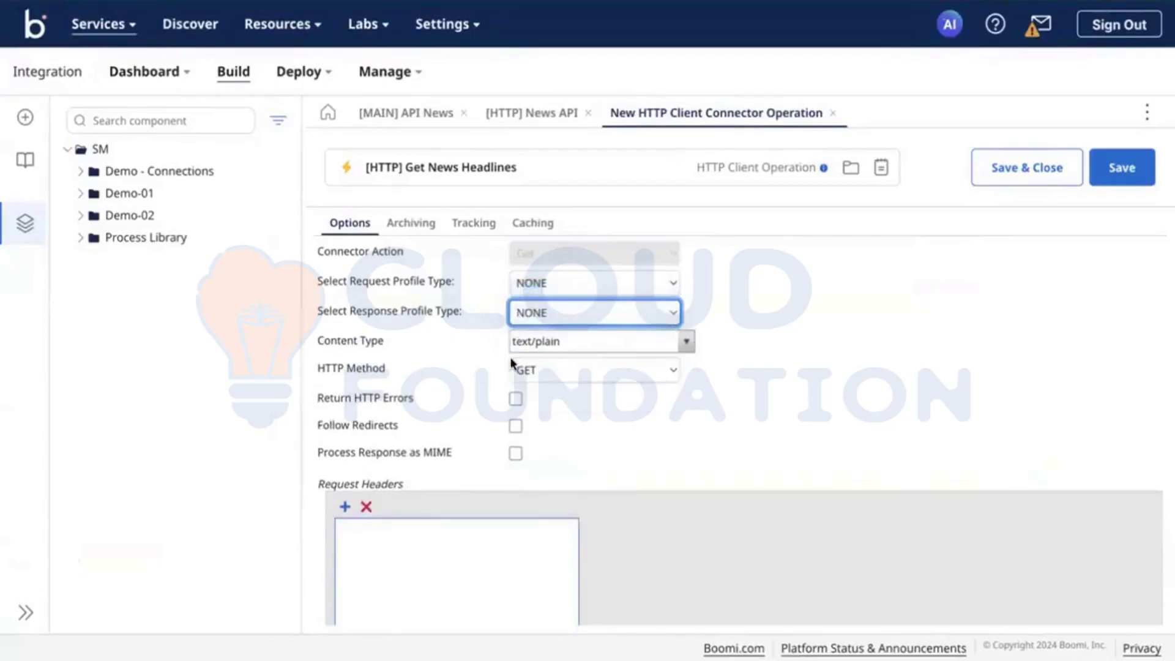
left_click(689, 343)
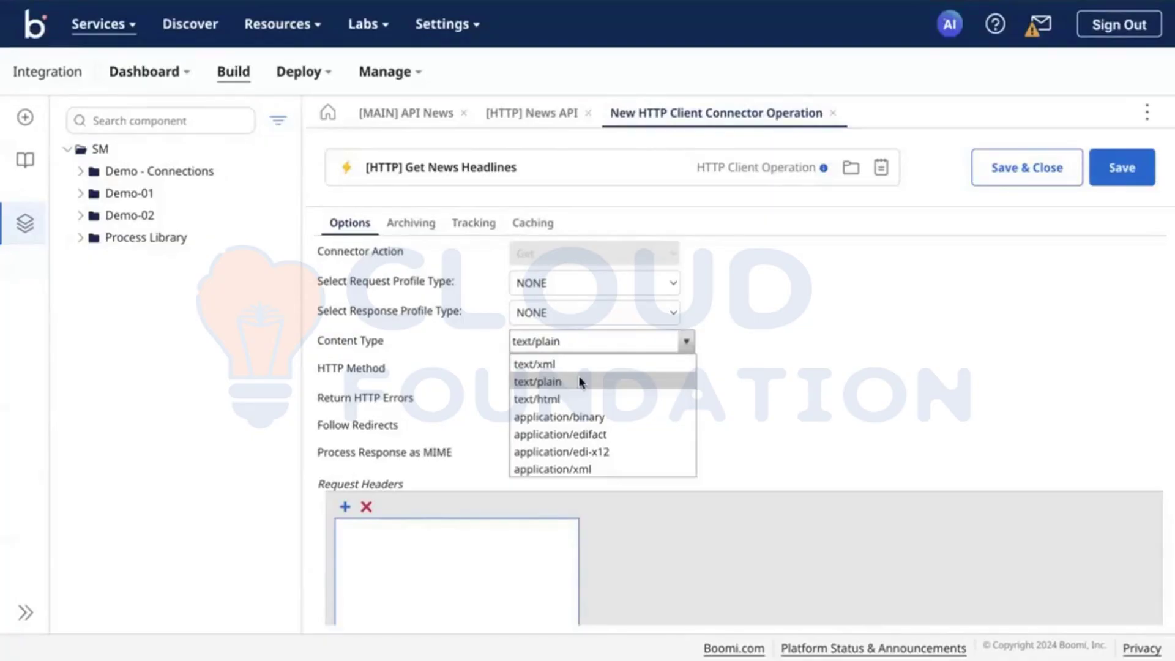
Try the operation with the XML response profile type and the text/xml content type
left_click(549, 315)
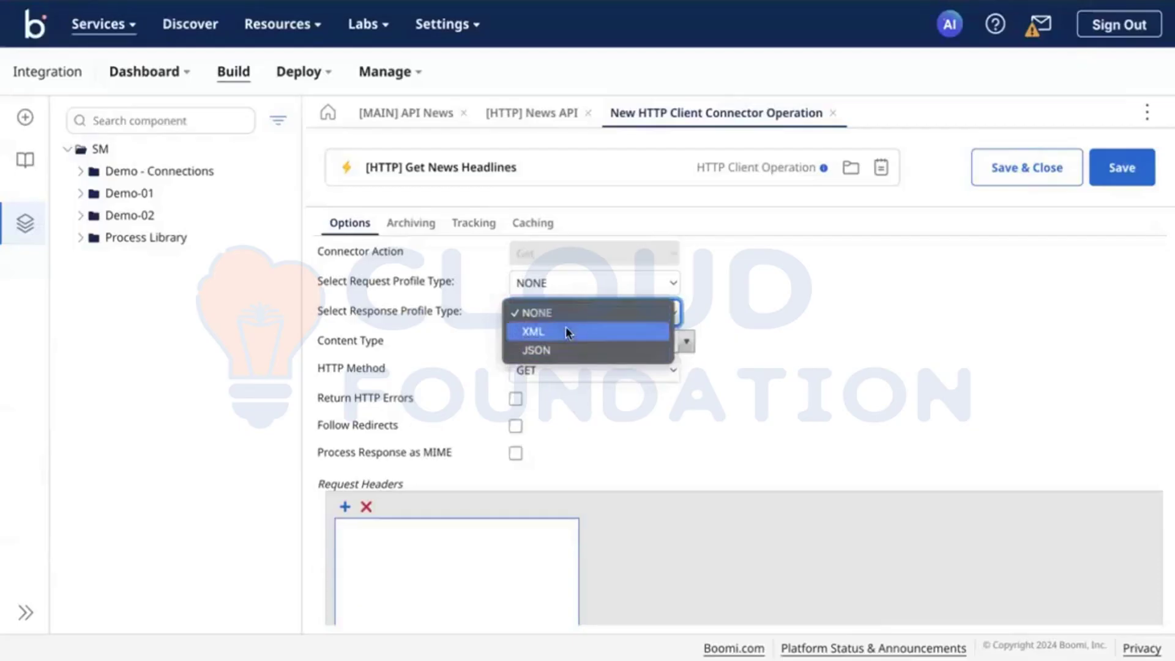
left_click(564, 331)
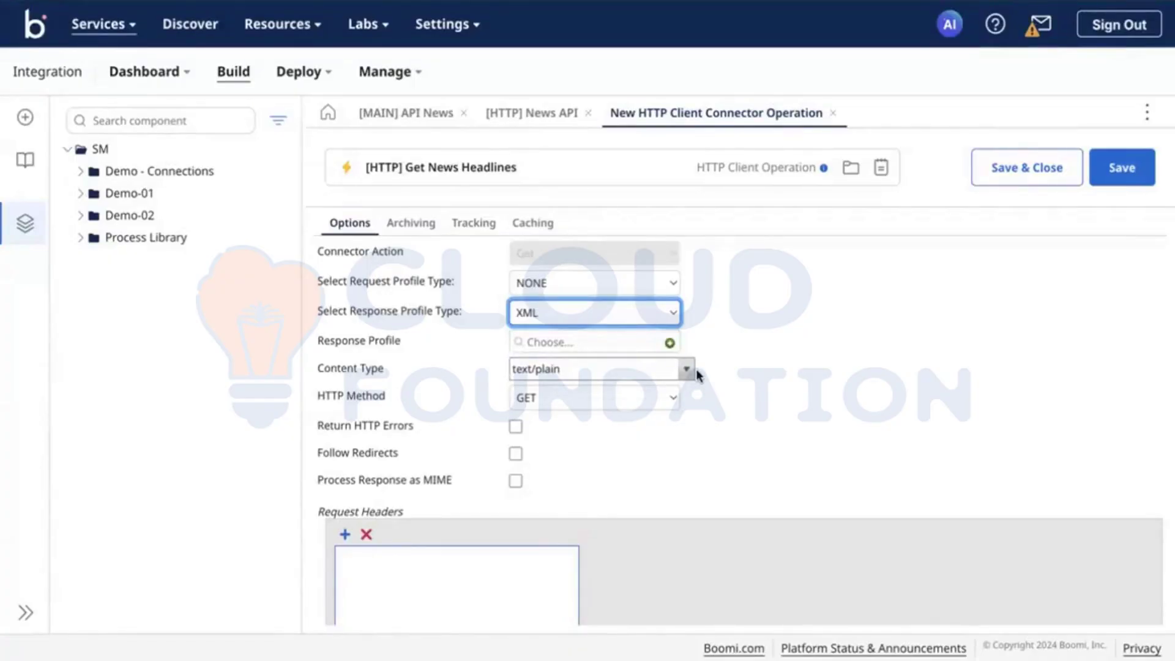
left_click(603, 367)
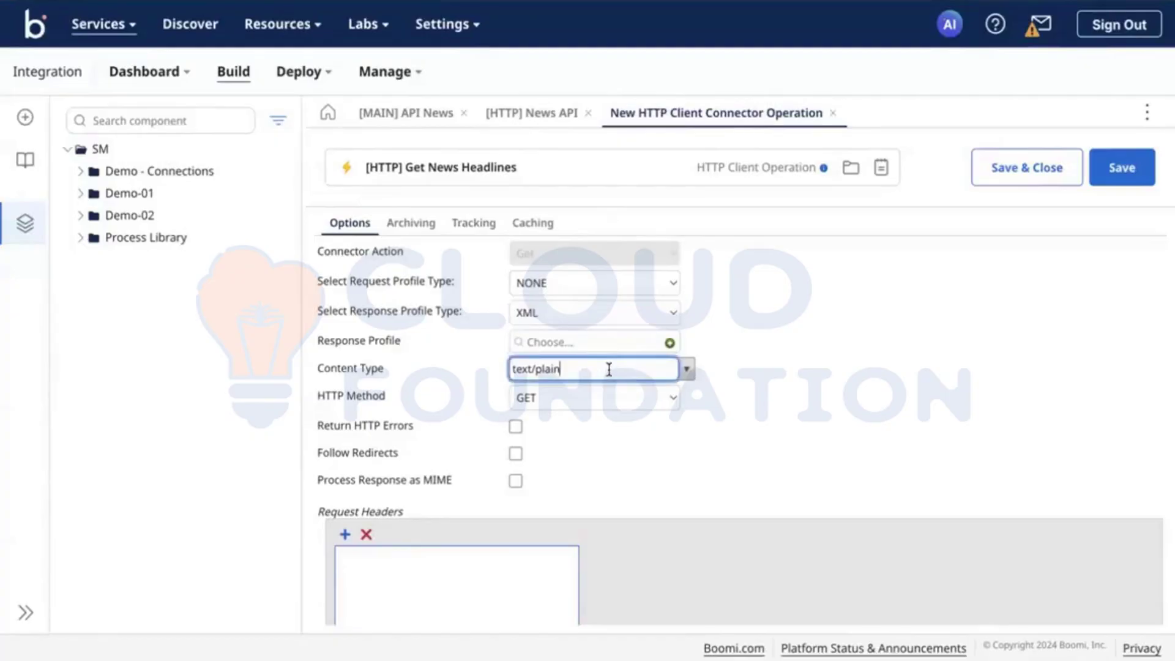
left_click(688, 370)
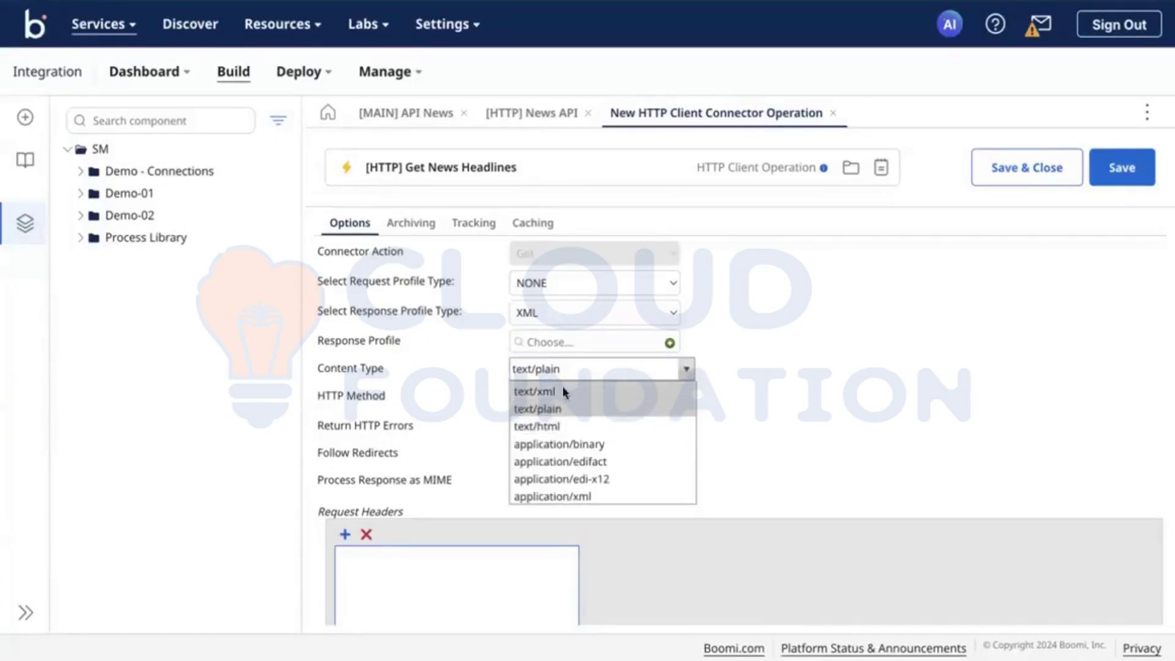
left_click(528, 391)
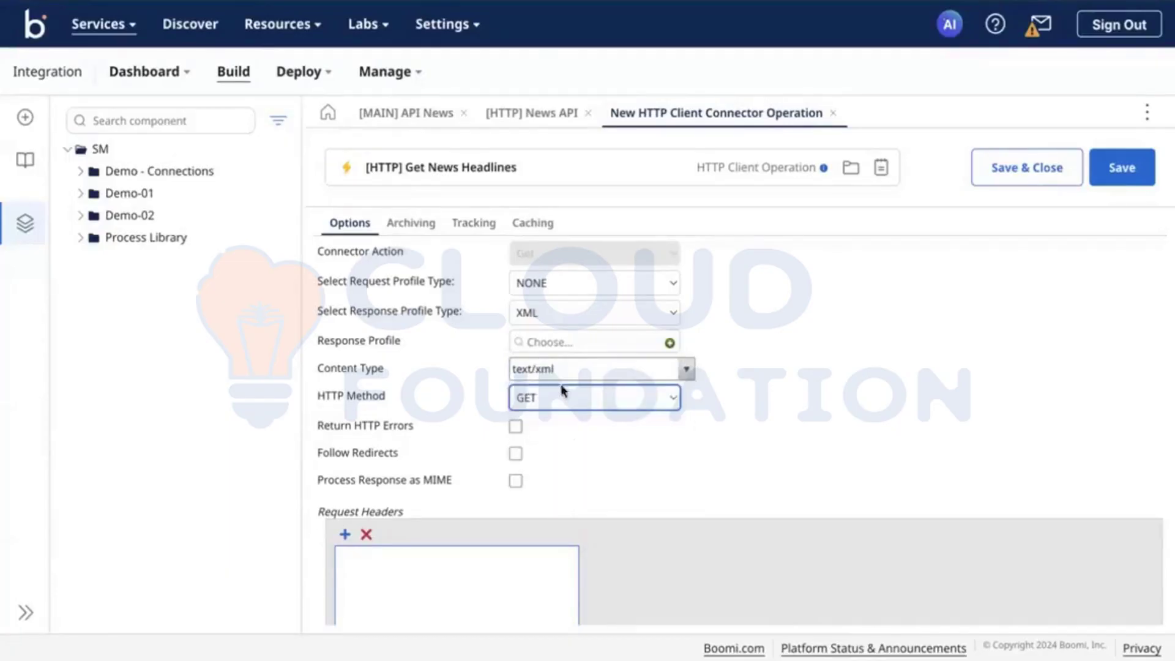
left_click(585, 371)
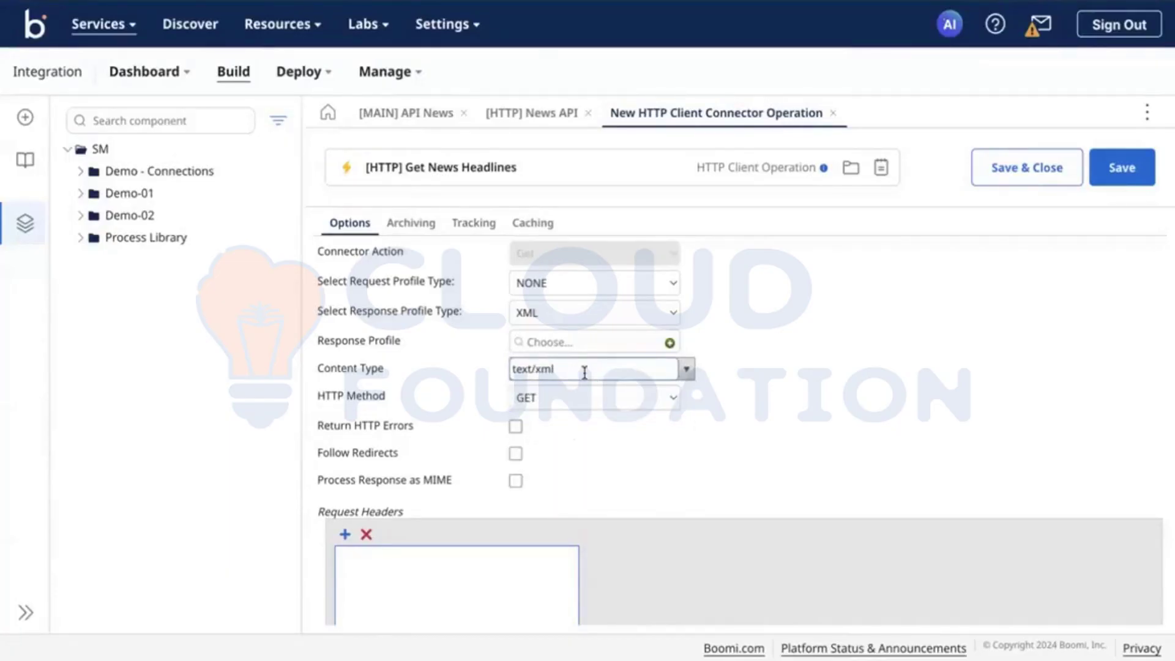
Set the response profile type back to NONE and the content type back to text/plain
left_click(549, 310)
left_click(534, 302)
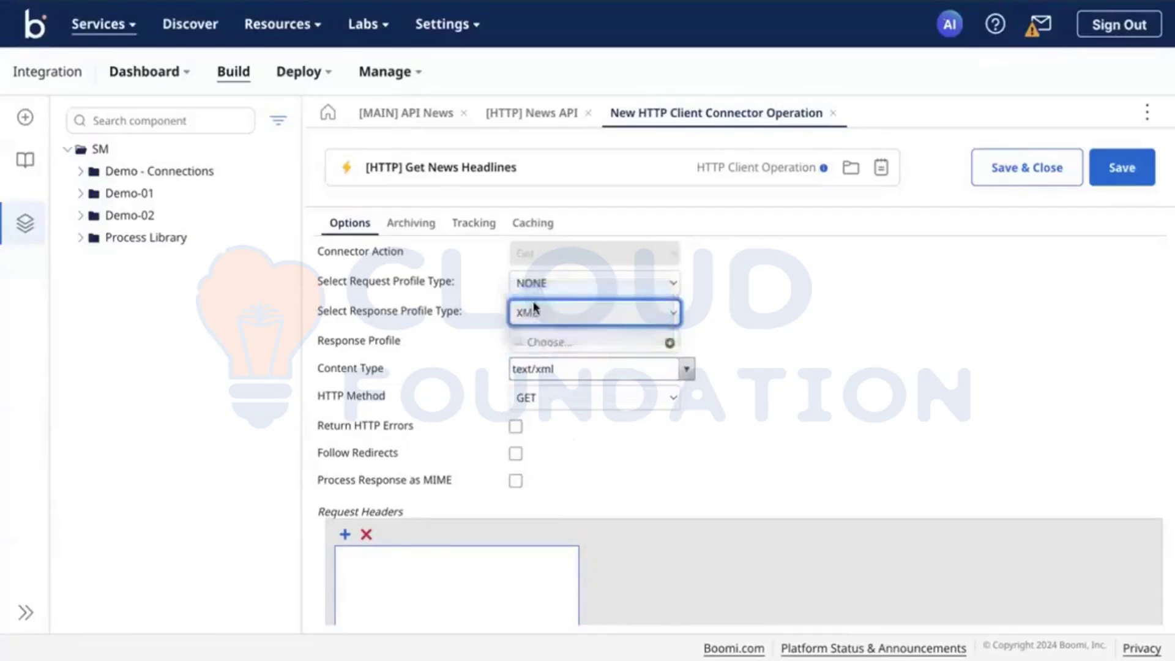
left_click(687, 341)
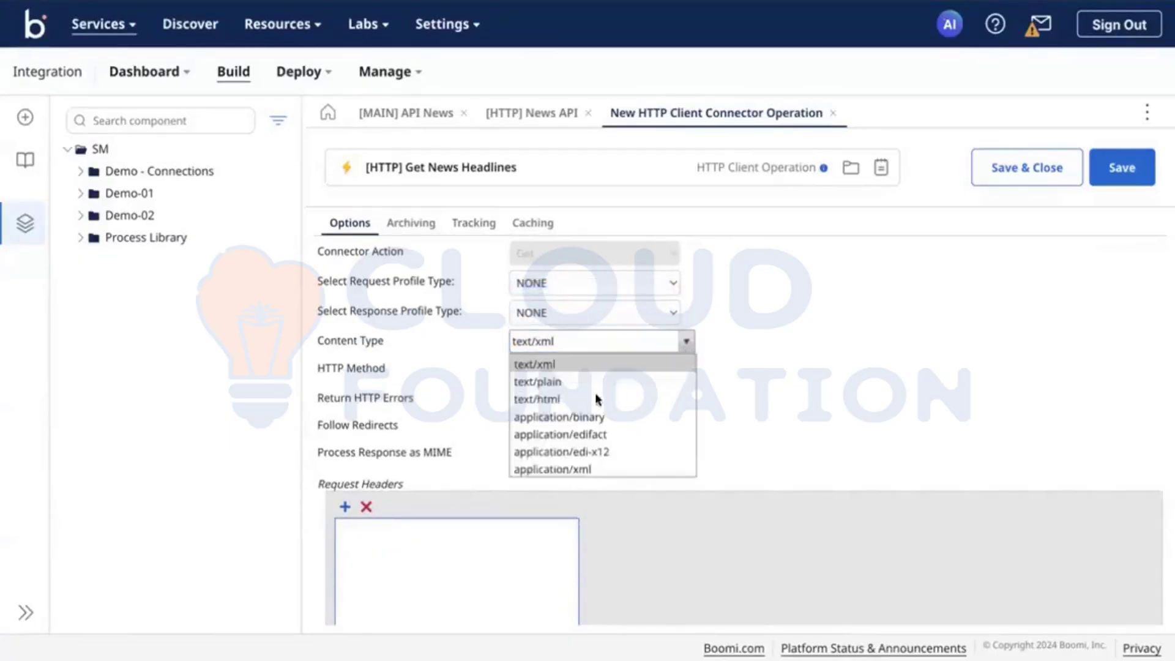
left_click(538, 381)
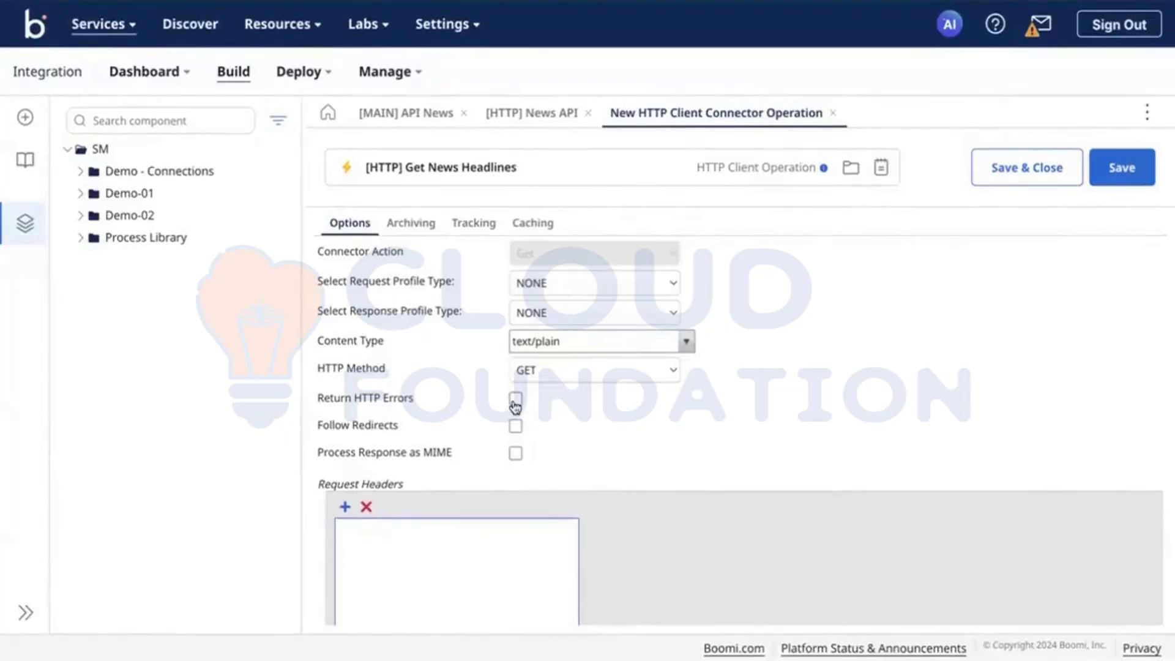
Enable Return HTTP Errors for the Get operation
left_click(516, 400)
scroll(437, 449, "down", 1)
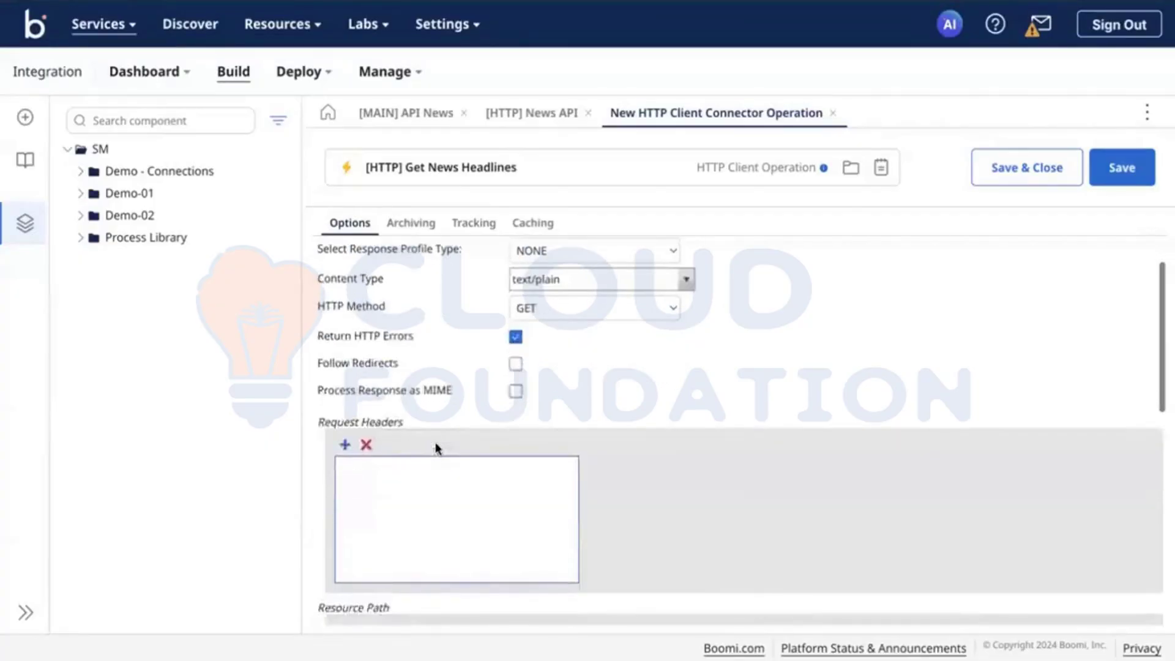
scroll(435, 444, "down", 1)
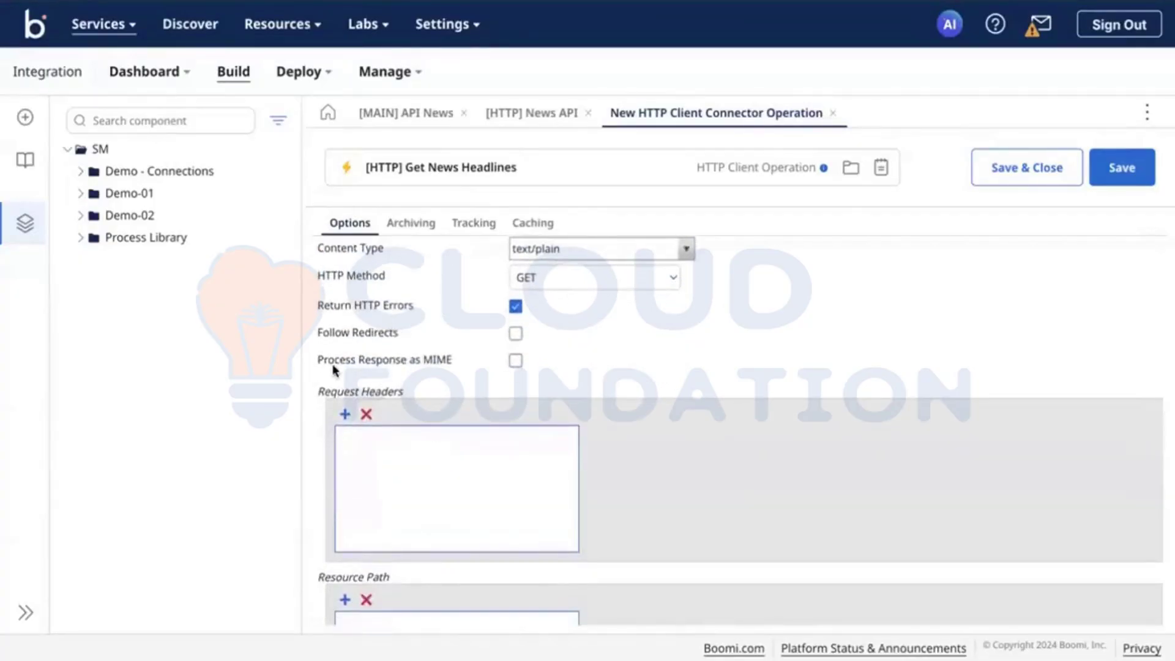
scroll(334, 367, "down", 1)
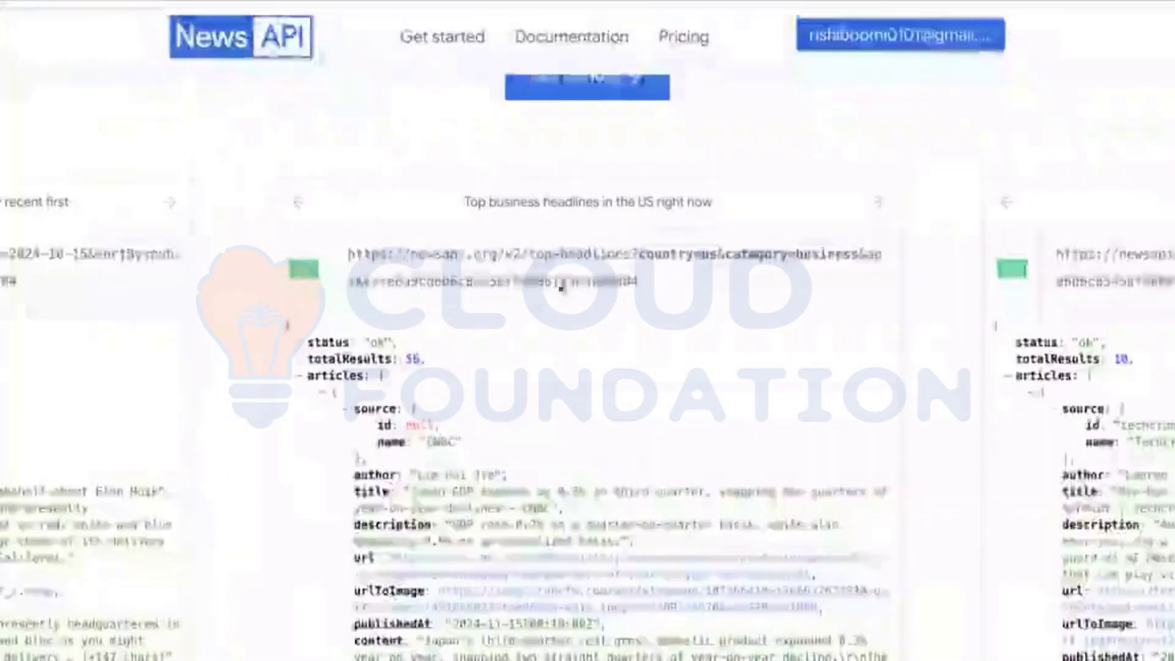
Copy the business headlines request address from "top-headlines" to its end on the News API page and return to the Boomi operation
left_click_drag(640, 286, 349, 252)
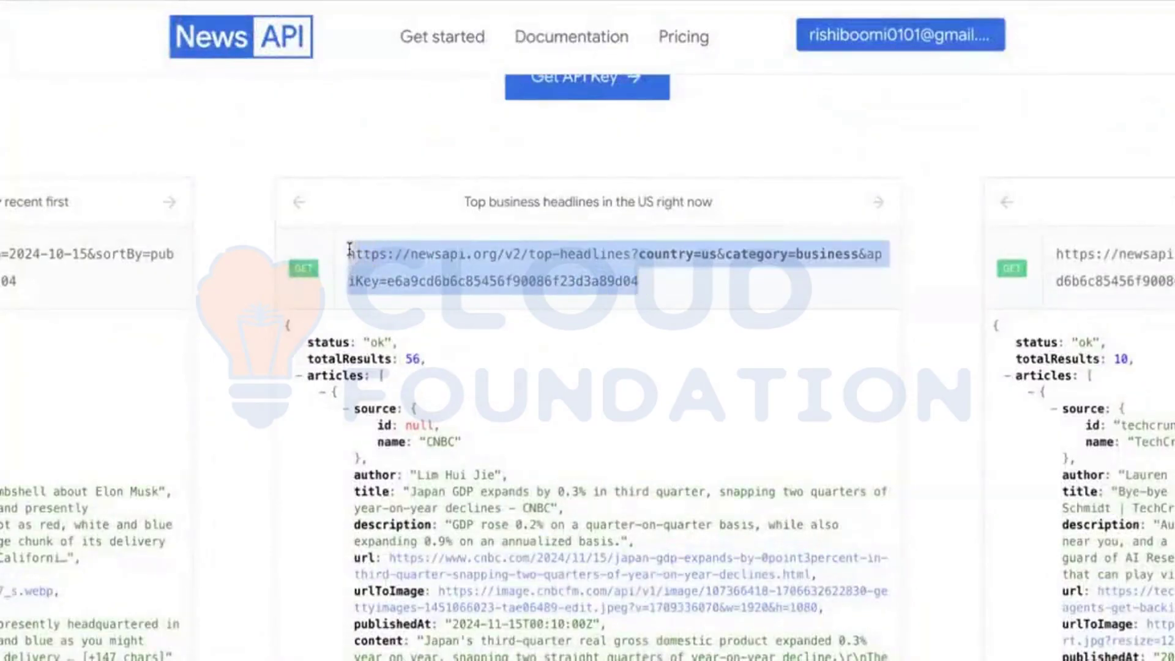
left_click(666, 295)
key("ctrl+Tab")
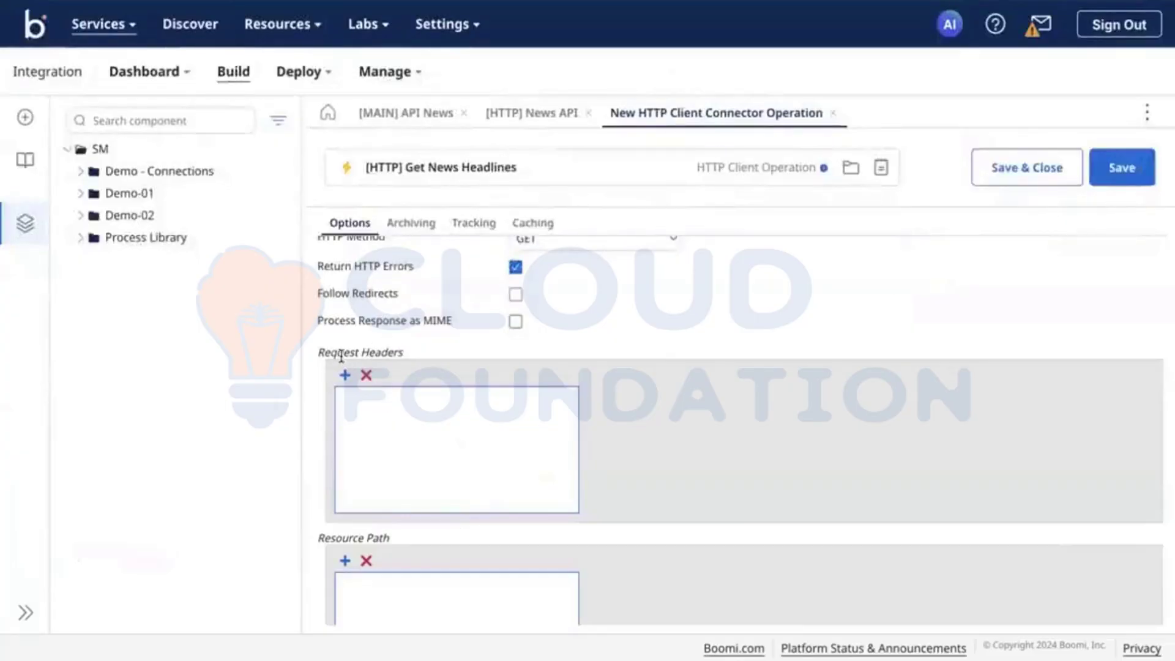
scroll(477, 514, "down", 1)
scroll(478, 514, "down", 1)
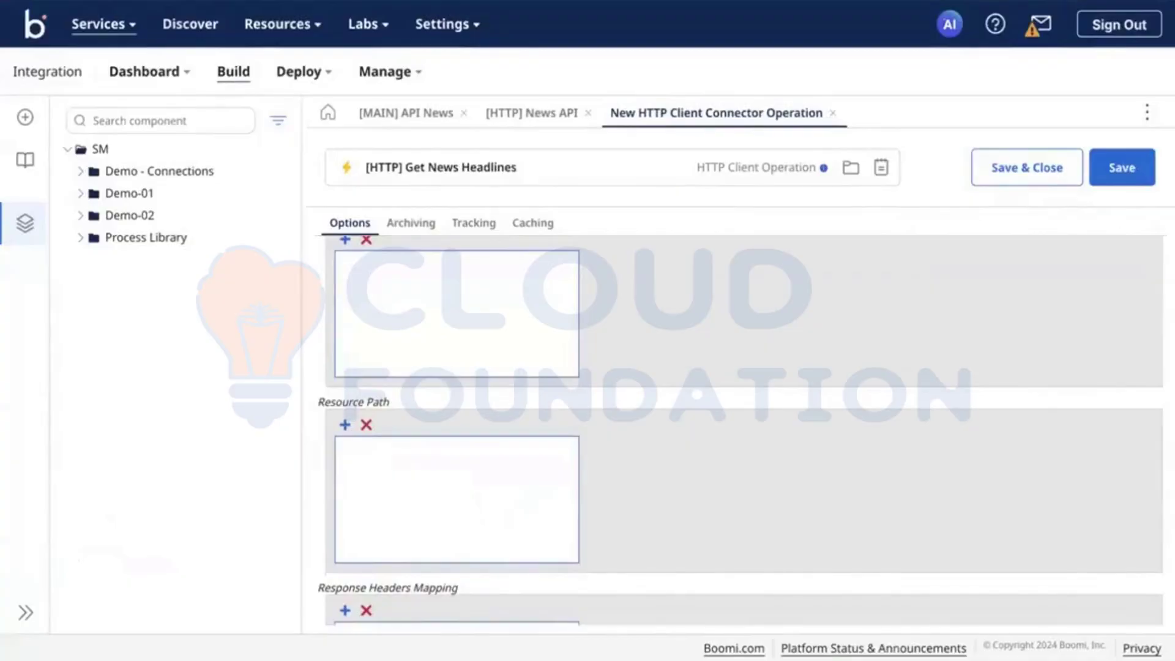
key("ctrl+Tab")
left_click_drag(646, 285, 528, 260)
key("ctrl+c")
key("ctrl+Tab")
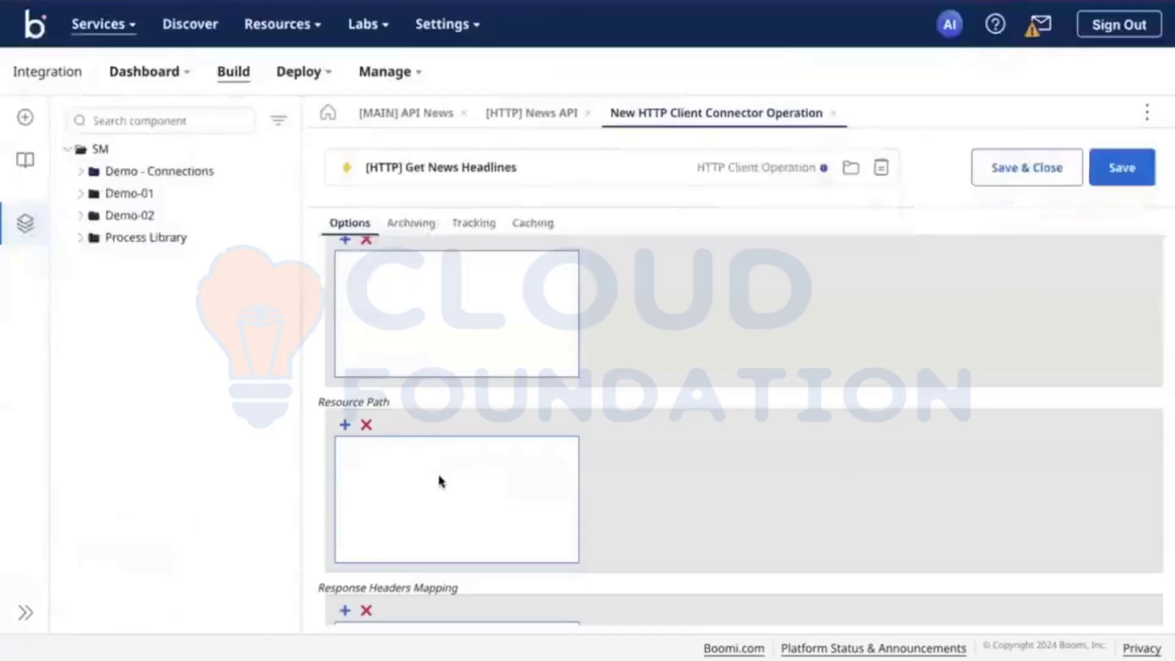
Add a new header entry under Response Headers Mapping in the operation
scroll(353, 449, "down", 2)
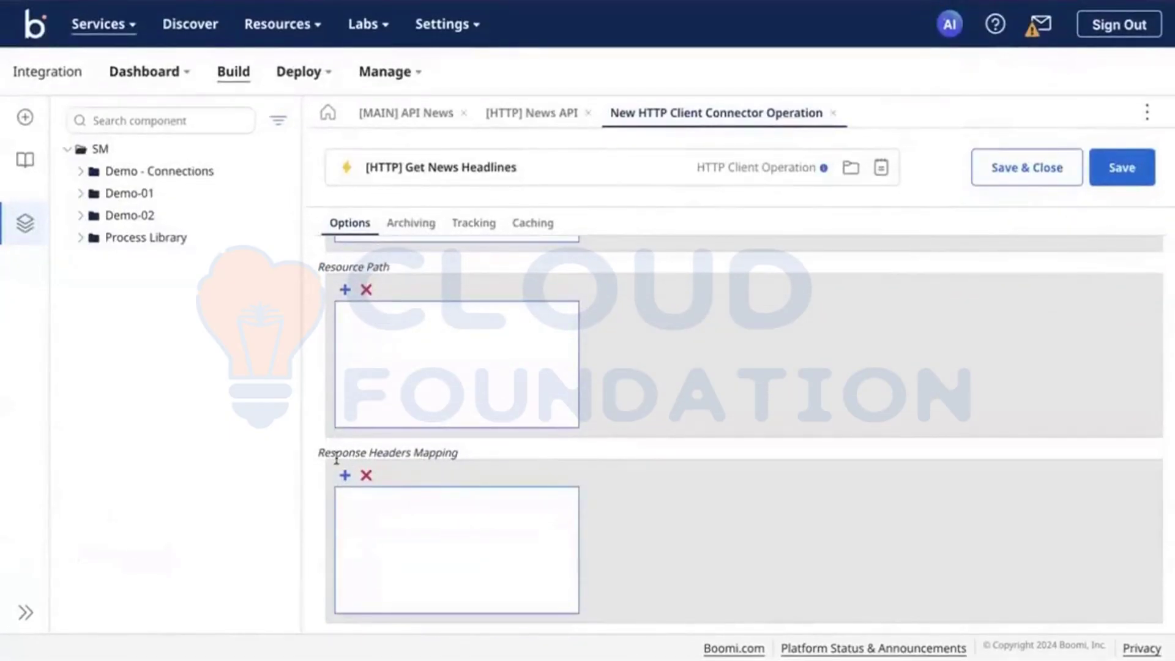
scroll(336, 459, "down", 2)
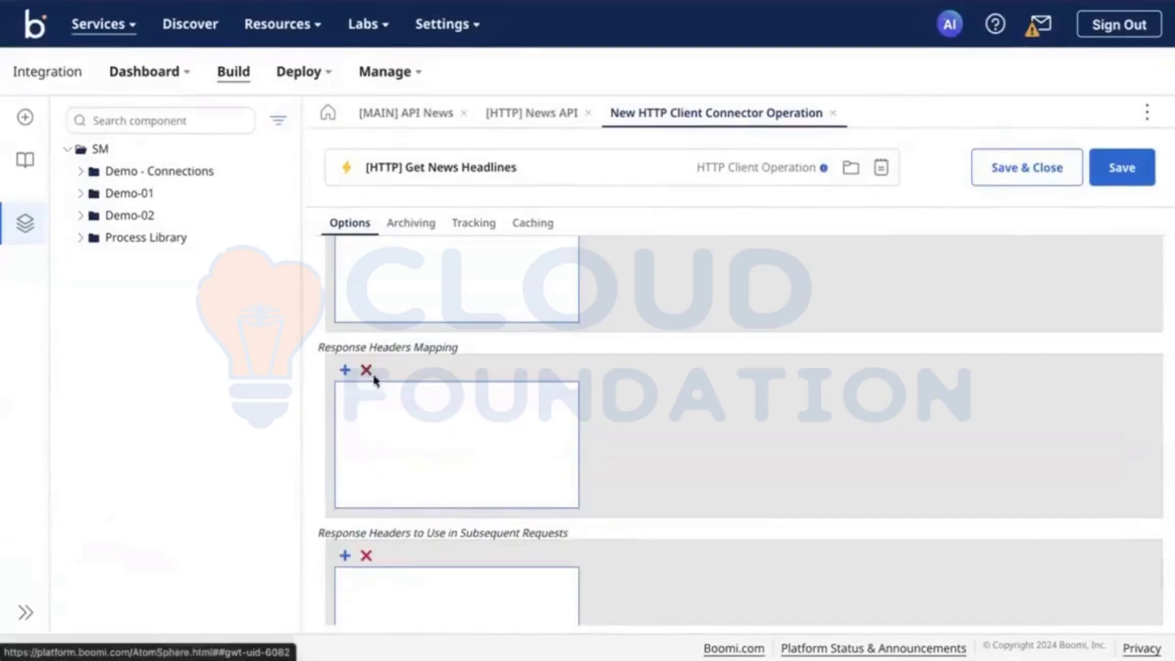
scroll(423, 517, "down", 2)
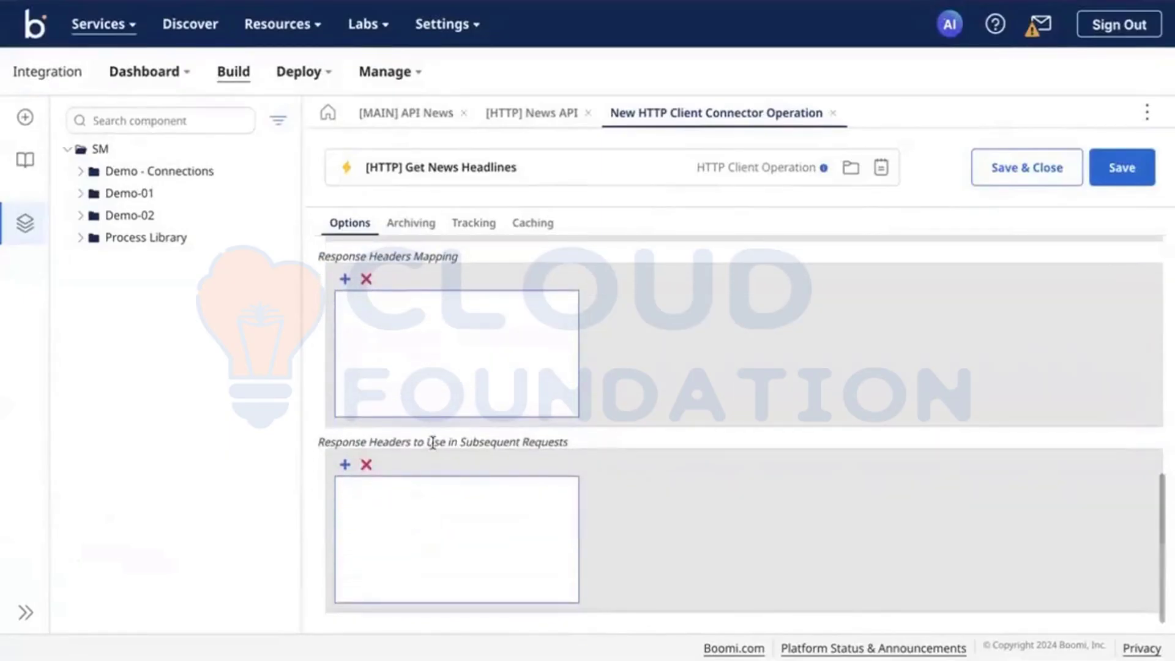
scroll(435, 442, "up", 1)
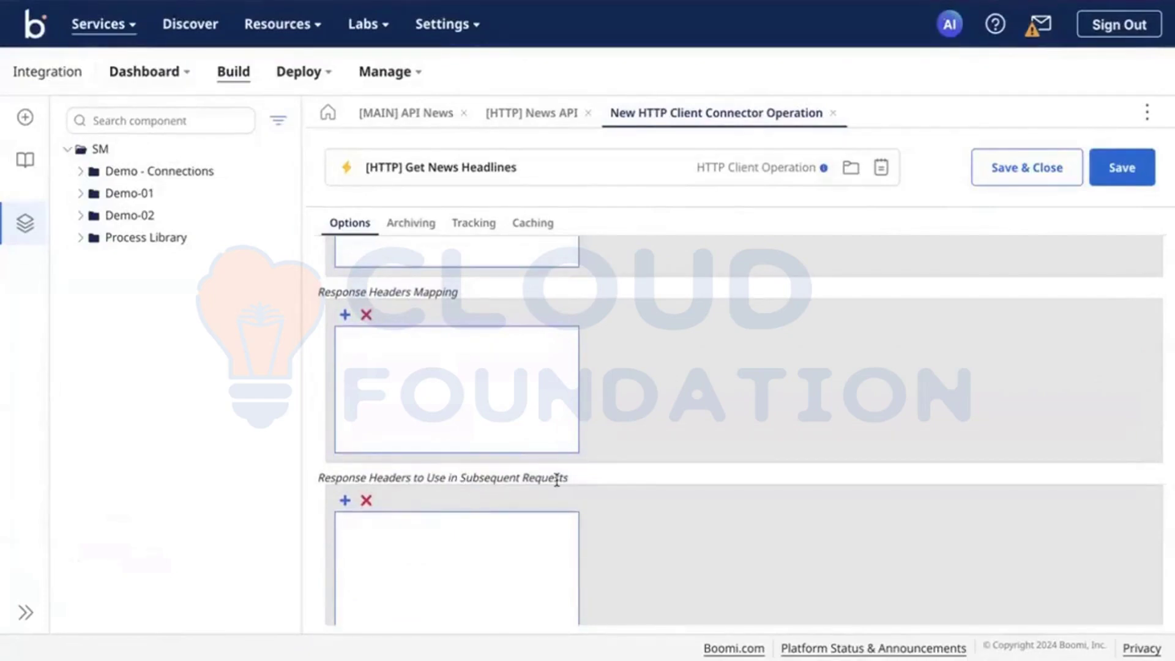
left_click(343, 316)
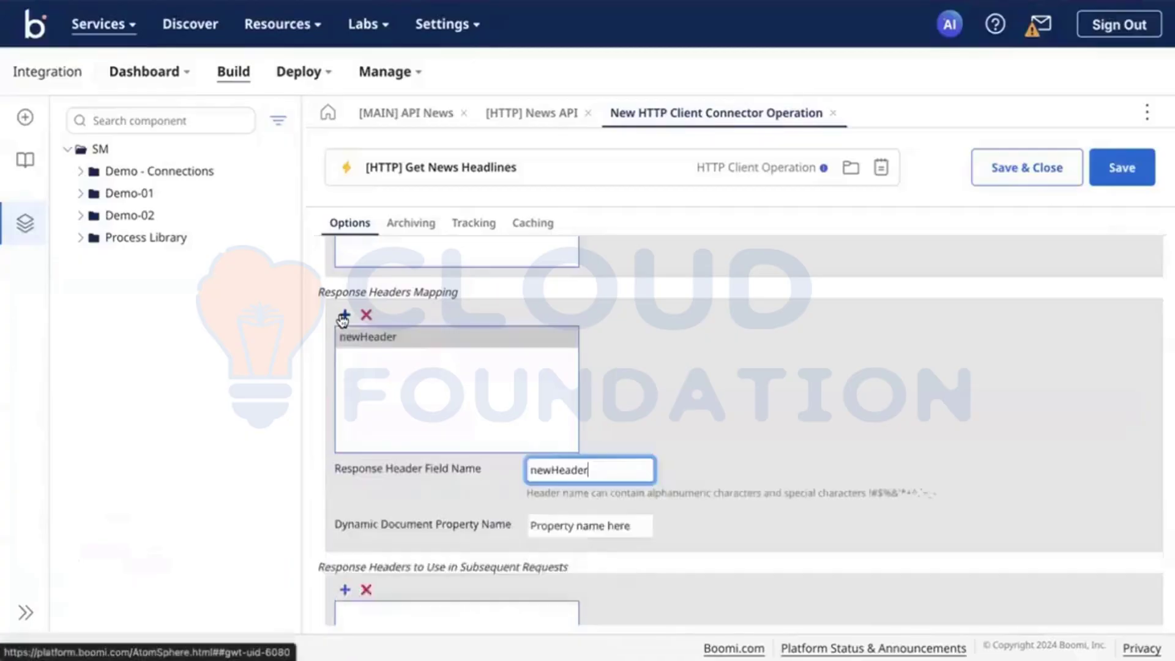
Remove the placeholder entry from Response Headers Mapping and try out a header entry under Response Headers to Use in Subsequent Requests
left_click(588, 521)
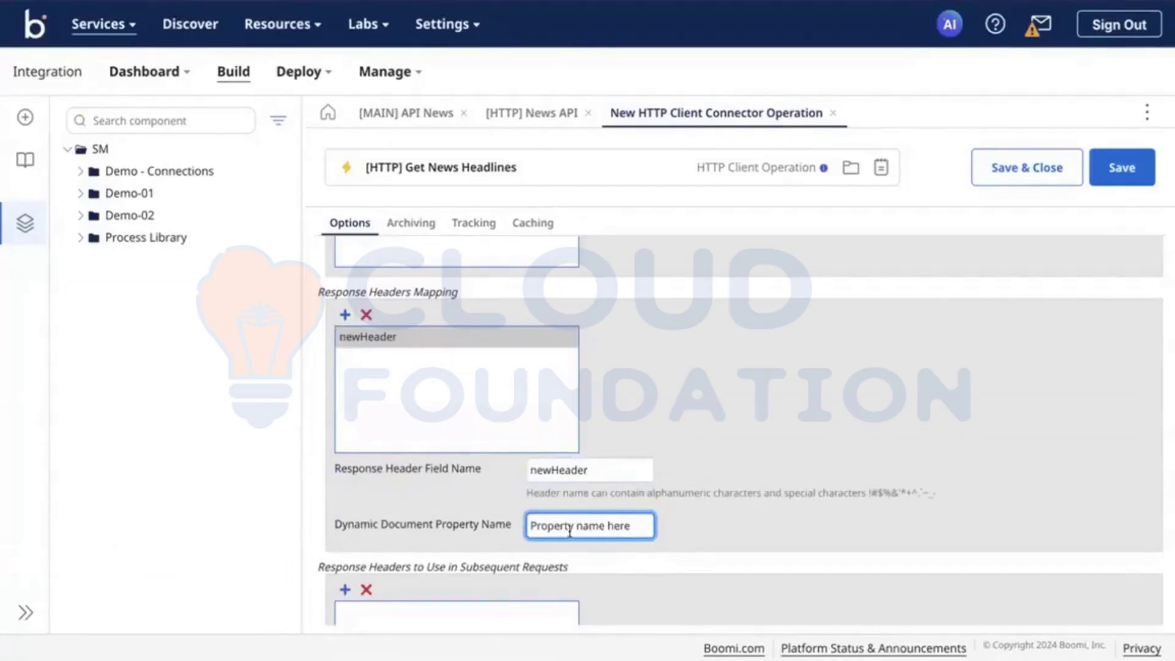
scroll(438, 527, "down", 1)
scroll(387, 342, "up", 1)
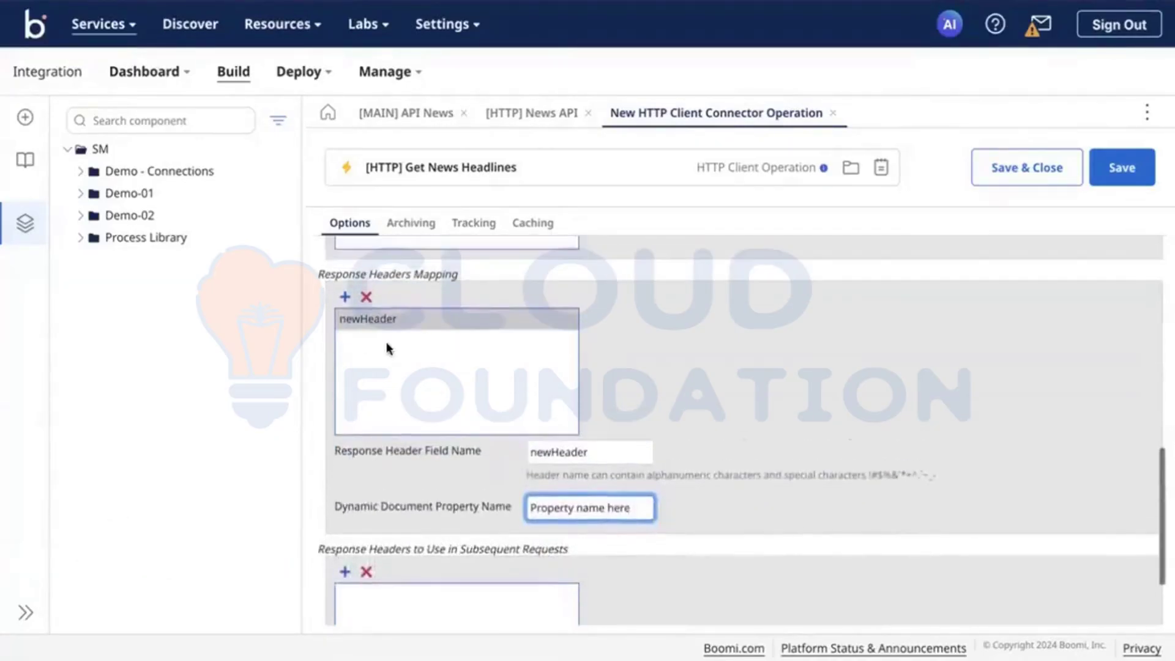
left_click(366, 300)
left_click(343, 483)
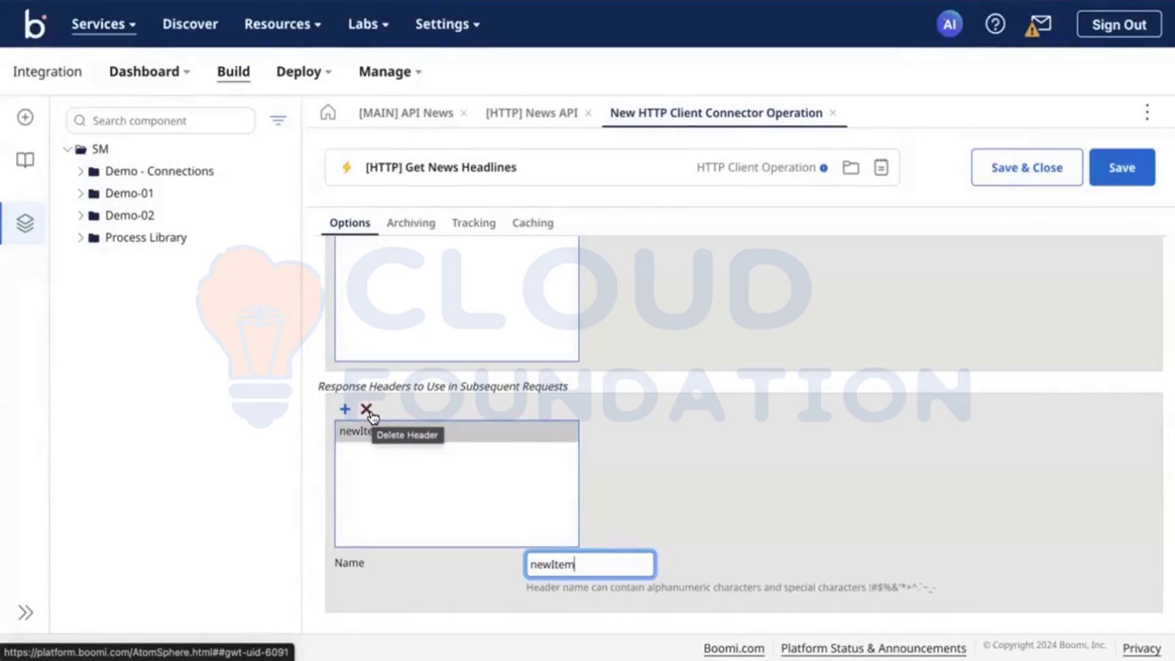
Add a Resource Path entry and paste the copied top-headlines request path as its name
scroll(371, 391, "up", 10)
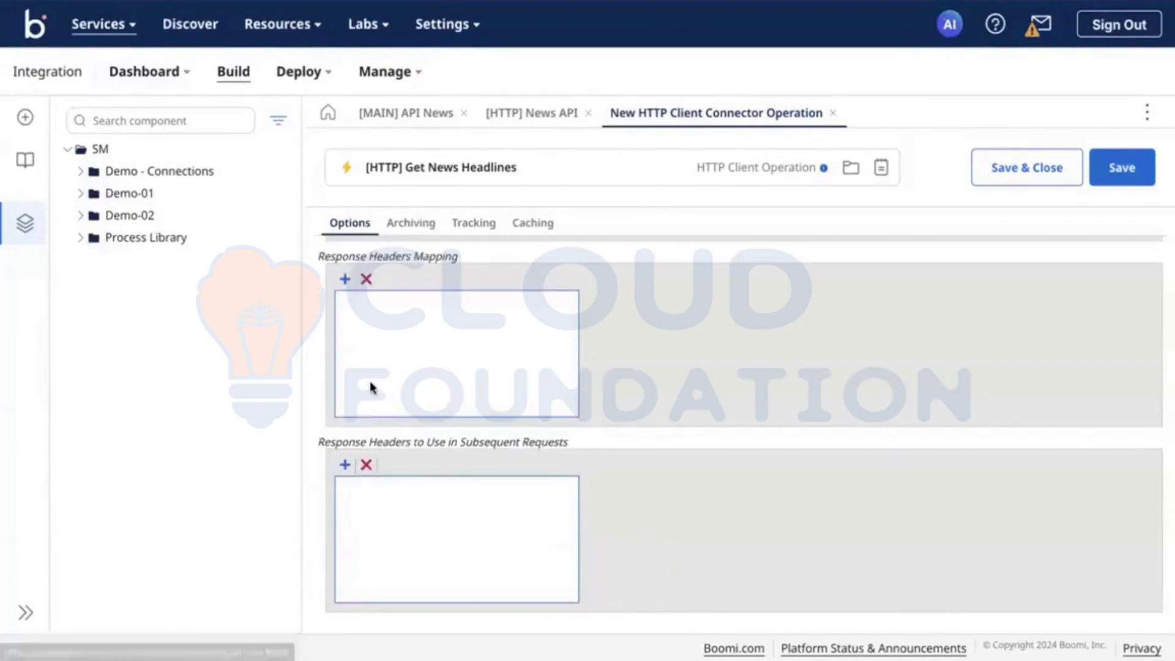
scroll(370, 380, "down", 5)
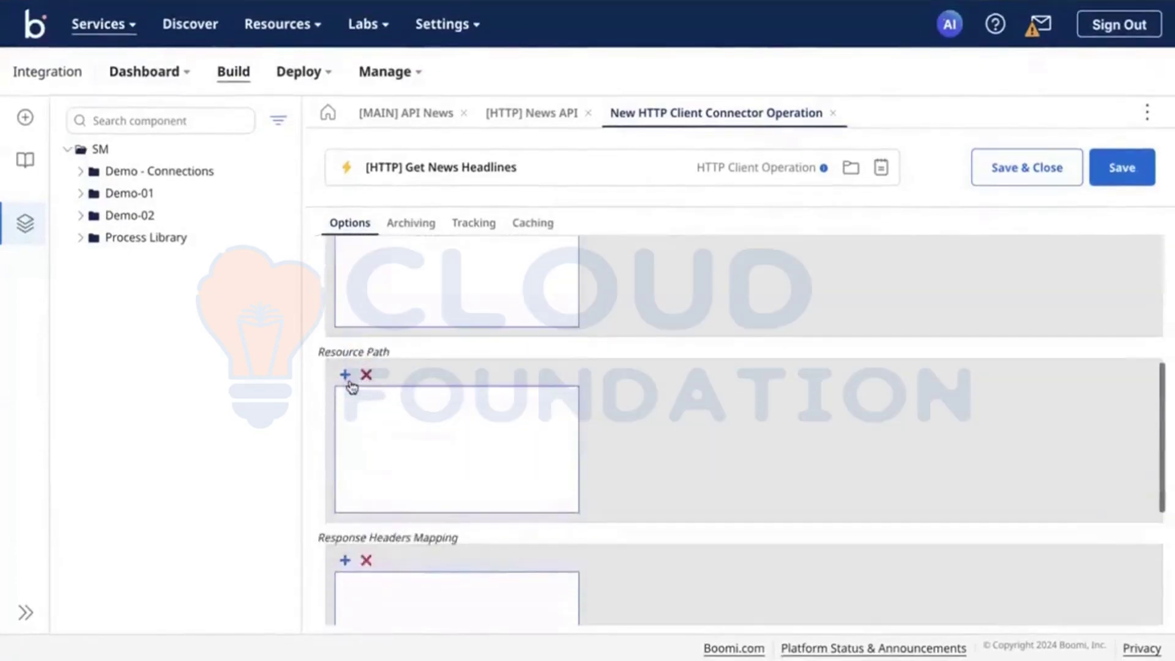
left_click(345, 375)
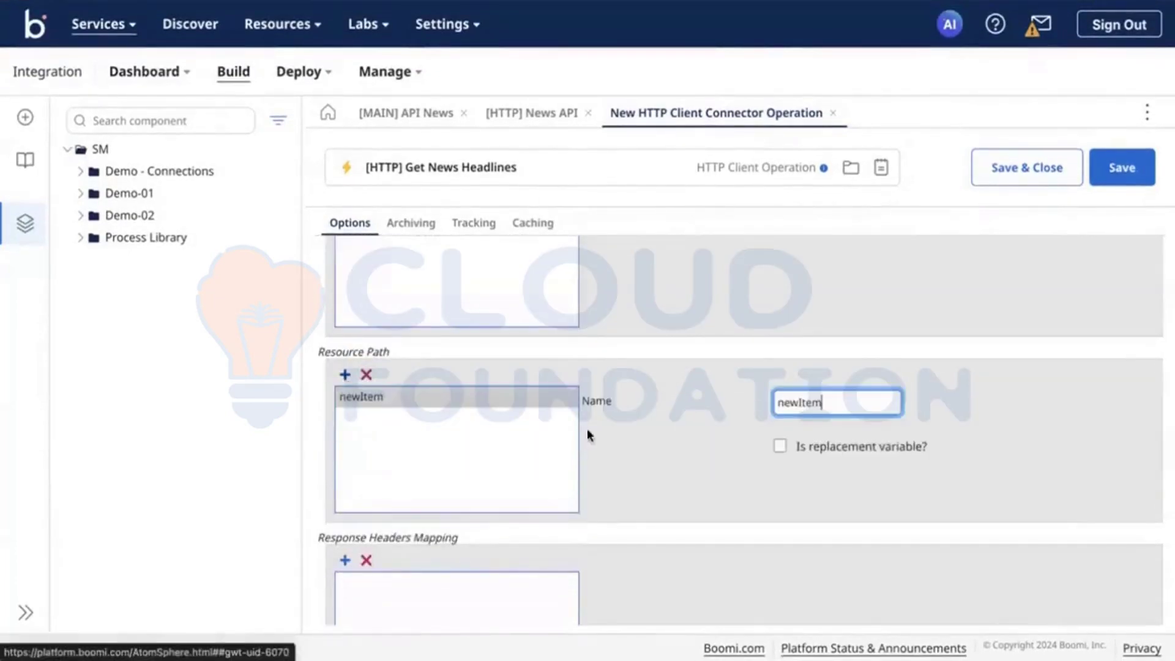
double_click(786, 401)
key("ctrl+v")
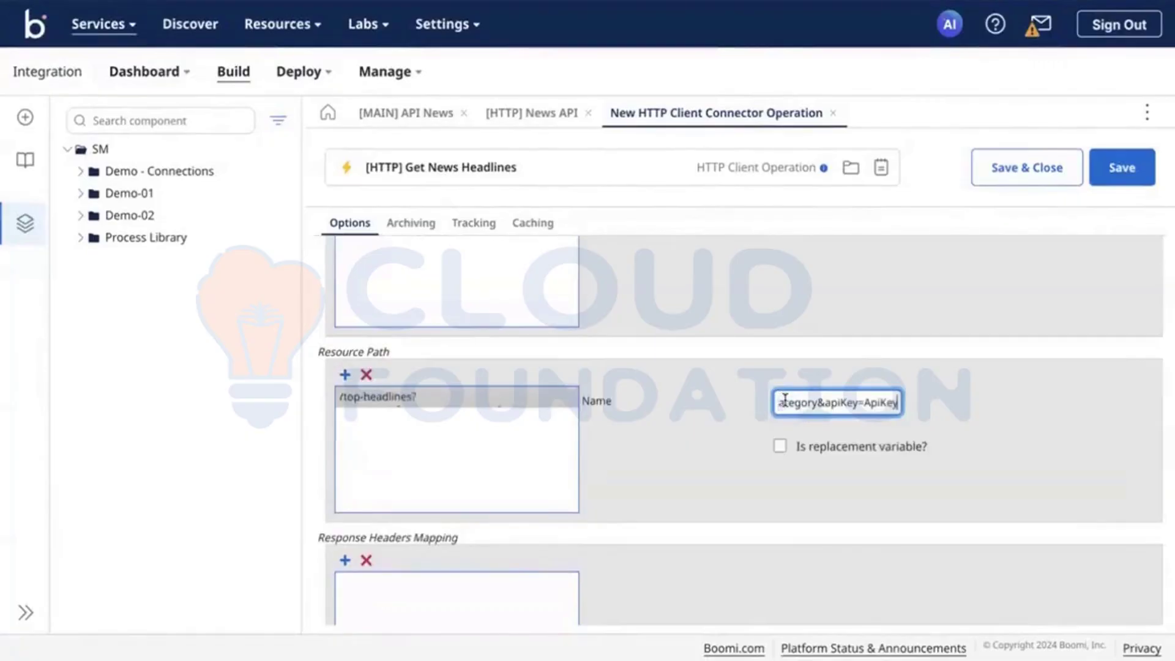
Shorten the first Resource Path entry to "/top-headlines?country=", copying the part removed after the equals sign
key("Left")
key("Left")
key("Left")
key("Left")
key("Left")
key("Left")
key("Left")
key("Left")
key("Left")
key("Left")
key("Left")
key("Left")
key("Left")
key("Left")
key("Left")
key("Left")
key("Left")
key("Left")
key("Left")
key("Left")
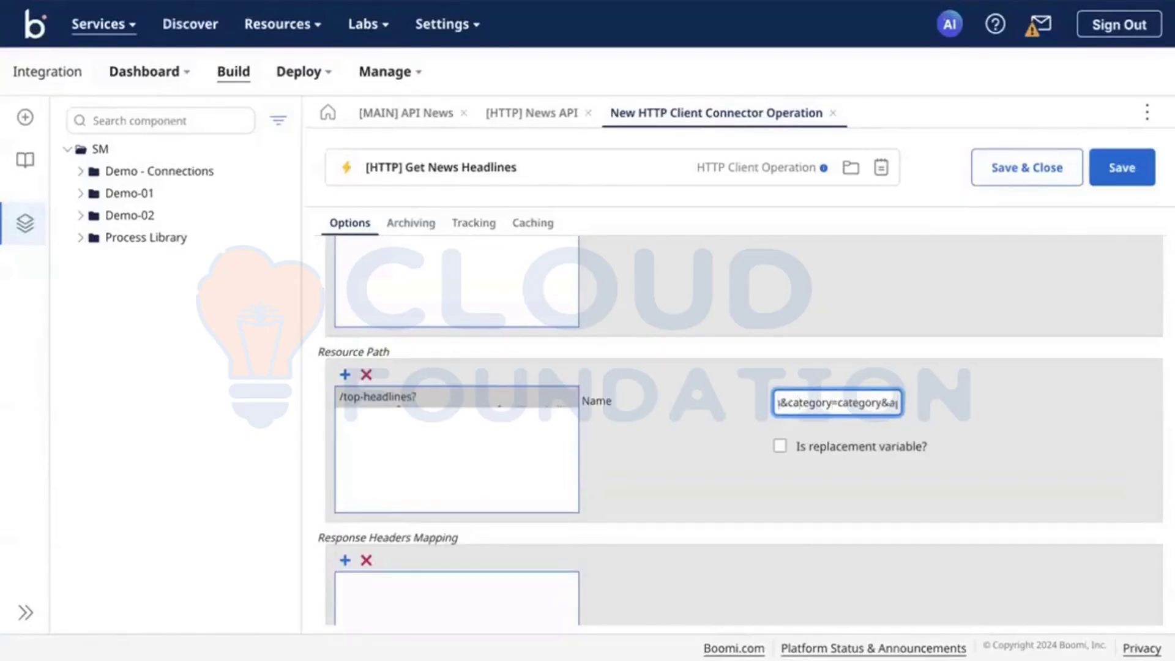
key("Home")
key("Right")
key("Right")
key("Right")
key("Right")
key("Right")
key("Right")
key("Right")
key("Right")
key("Right")
key("Right")
key("Right")
key("Right")
key("Right")
key("Right")
key("Right")
key("Right")
key("Right")
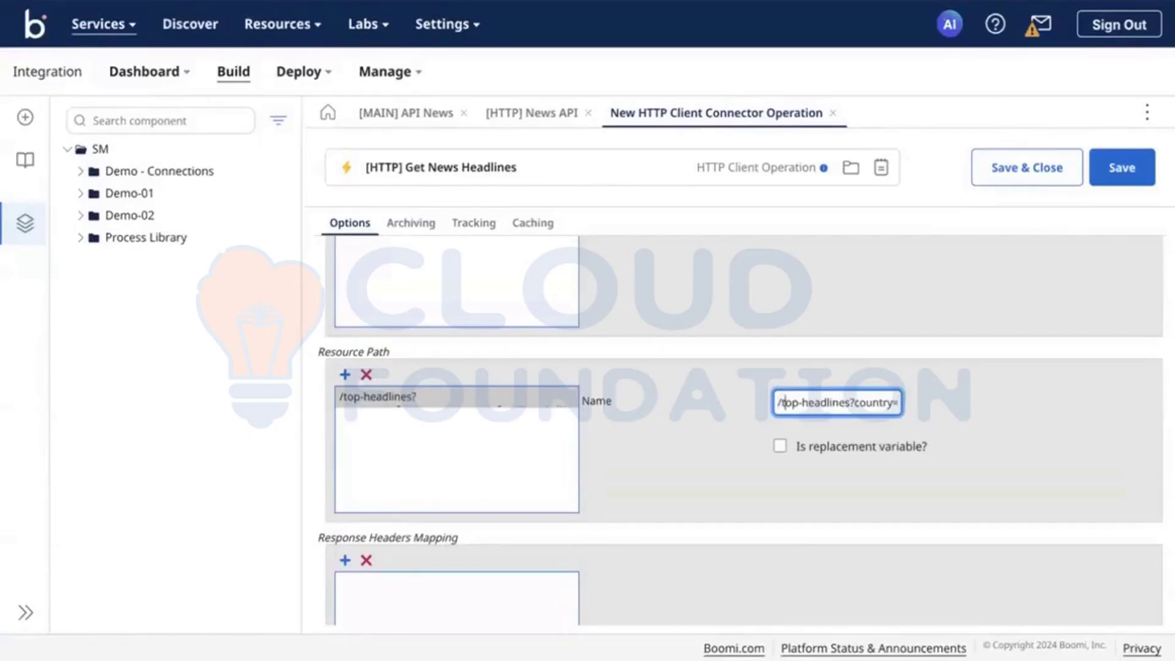
key("Right")
key("Right")
key("Right")
key("Right")
key("Right")
key("Right")
key("Right")
key("Right")
key("Left")
key("Left")
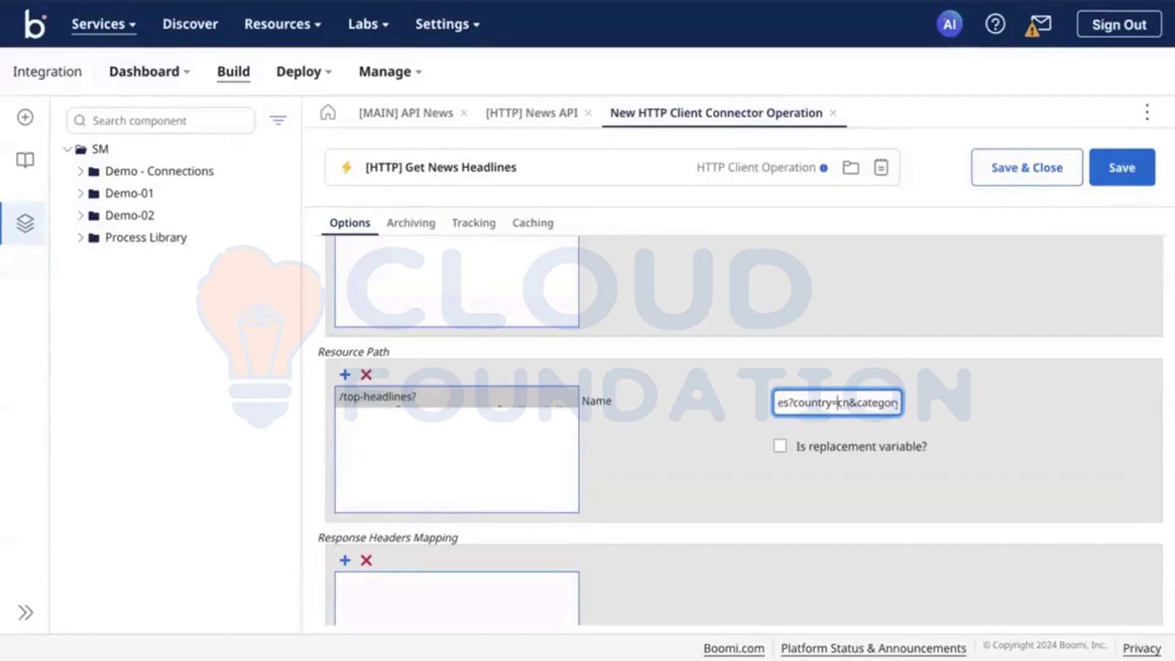
key("shift+End")
key("ctrl+c")
key("BackSpace")
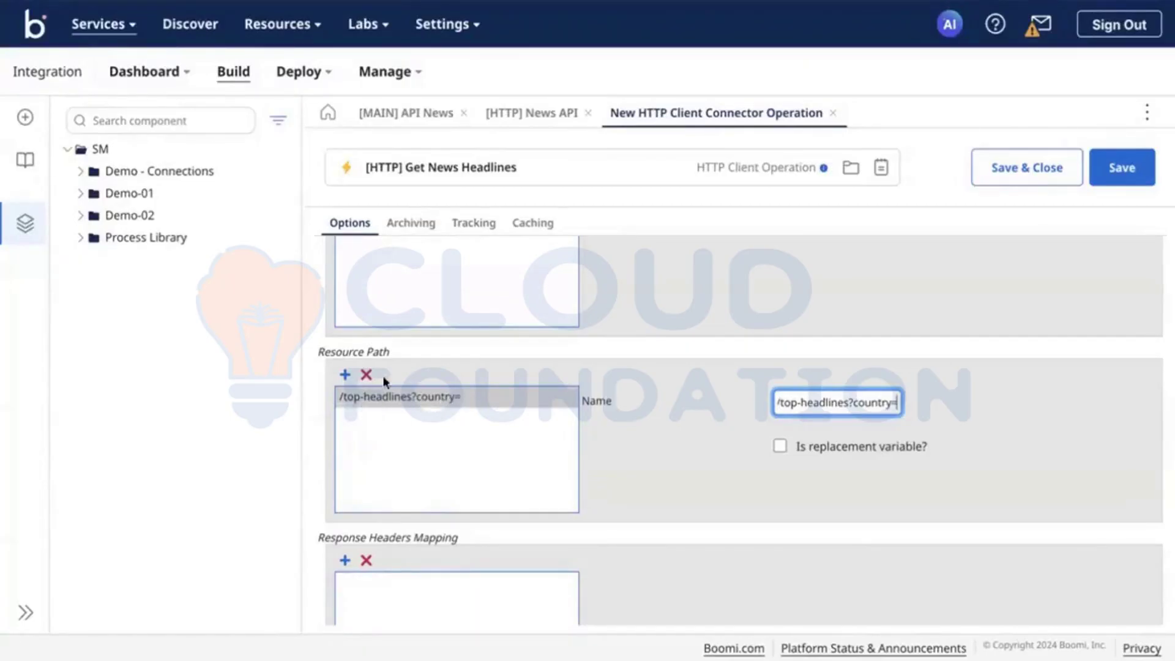
Add a second Resource Path entry named "cn" and mark it as a replacement variable
left_click(344, 374)
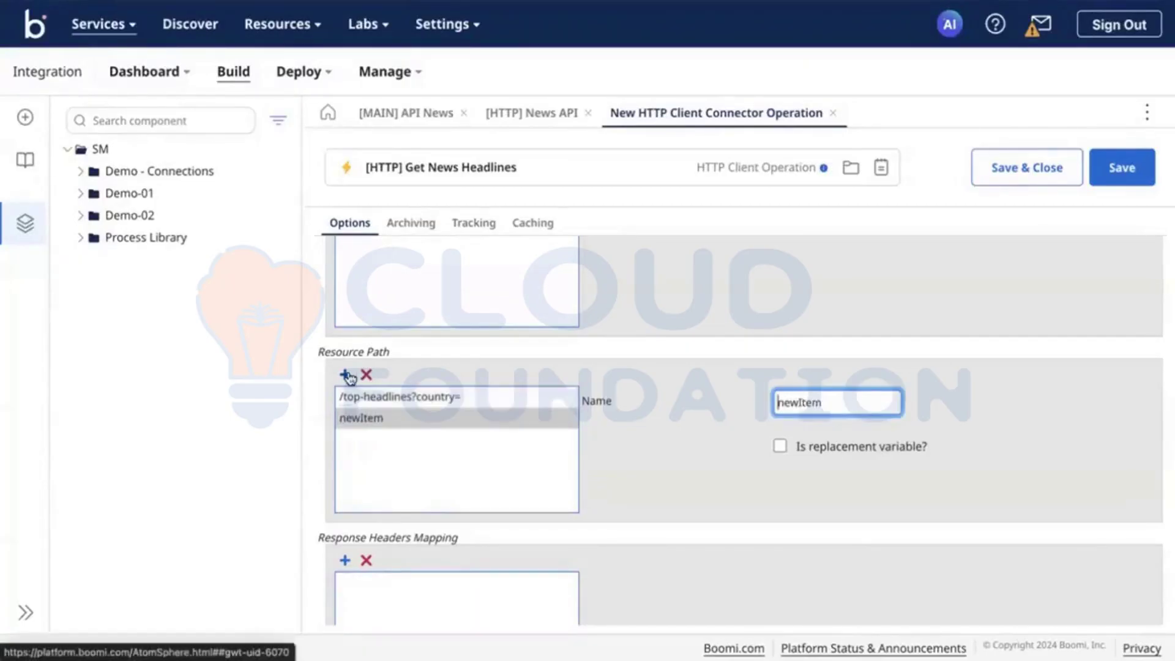
double_click(813, 404)
type("cn")
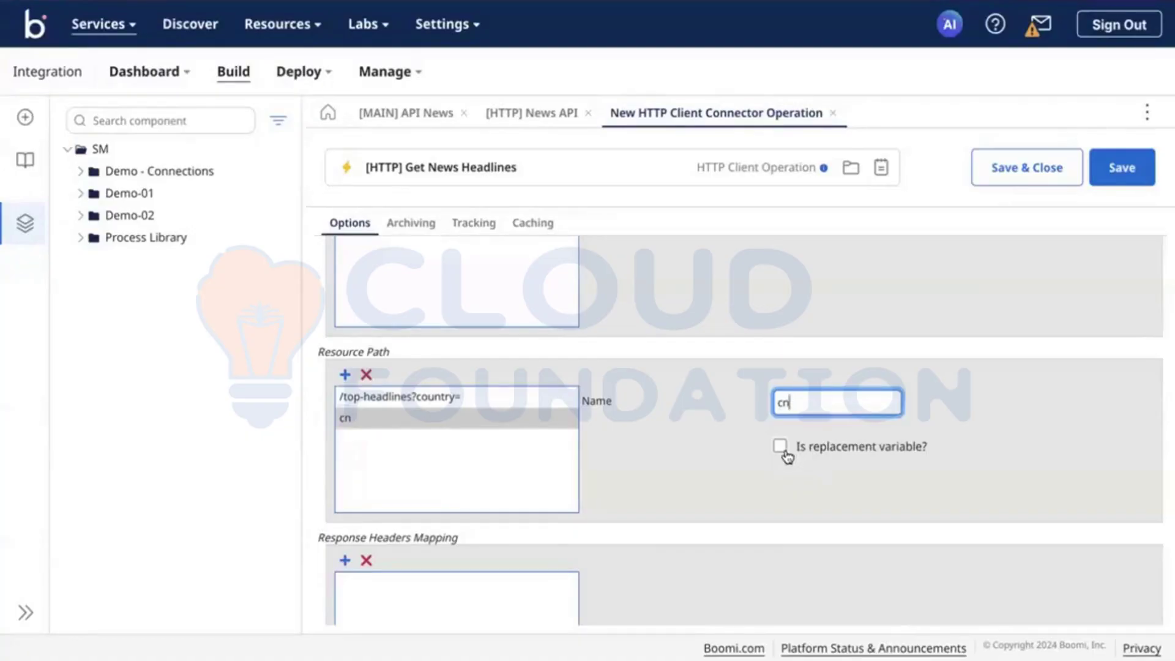
left_click(780, 447)
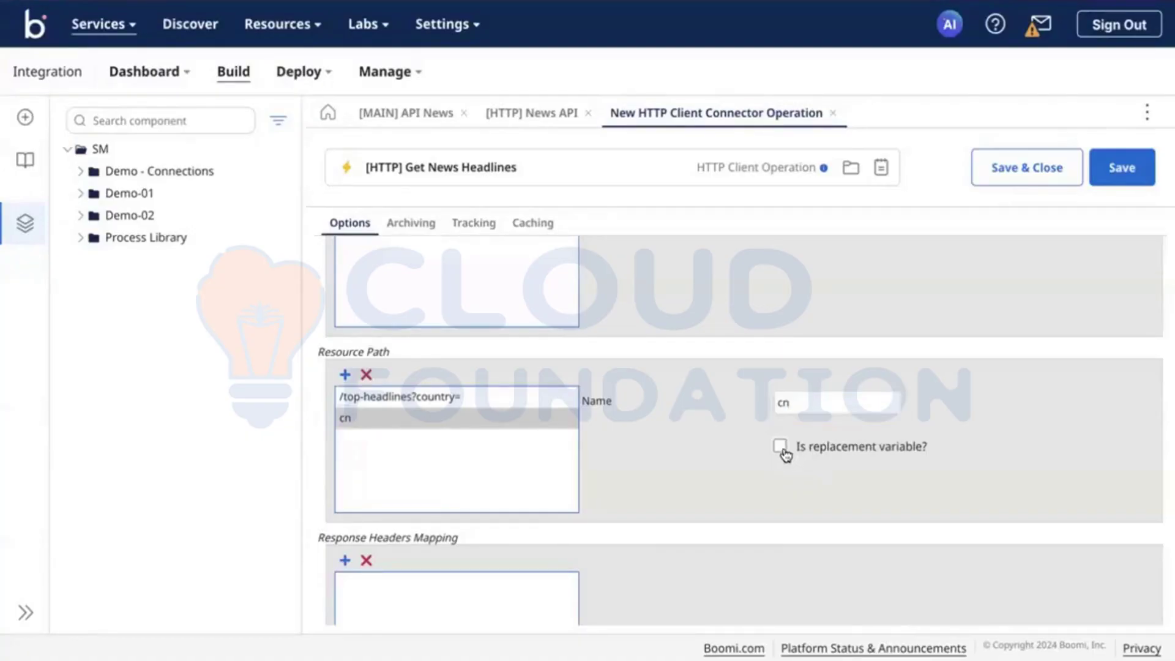
Add a third Resource Path entry containing only the static text "&category="
left_click(345, 375)
double_click(784, 404)
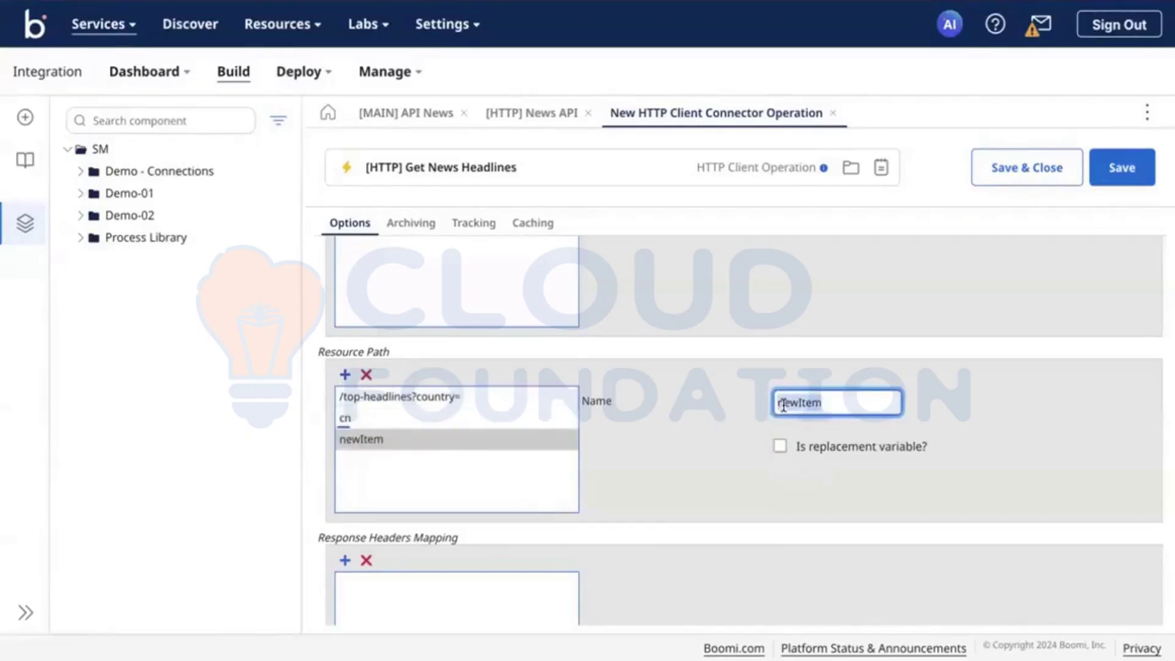
key("ctrl+v")
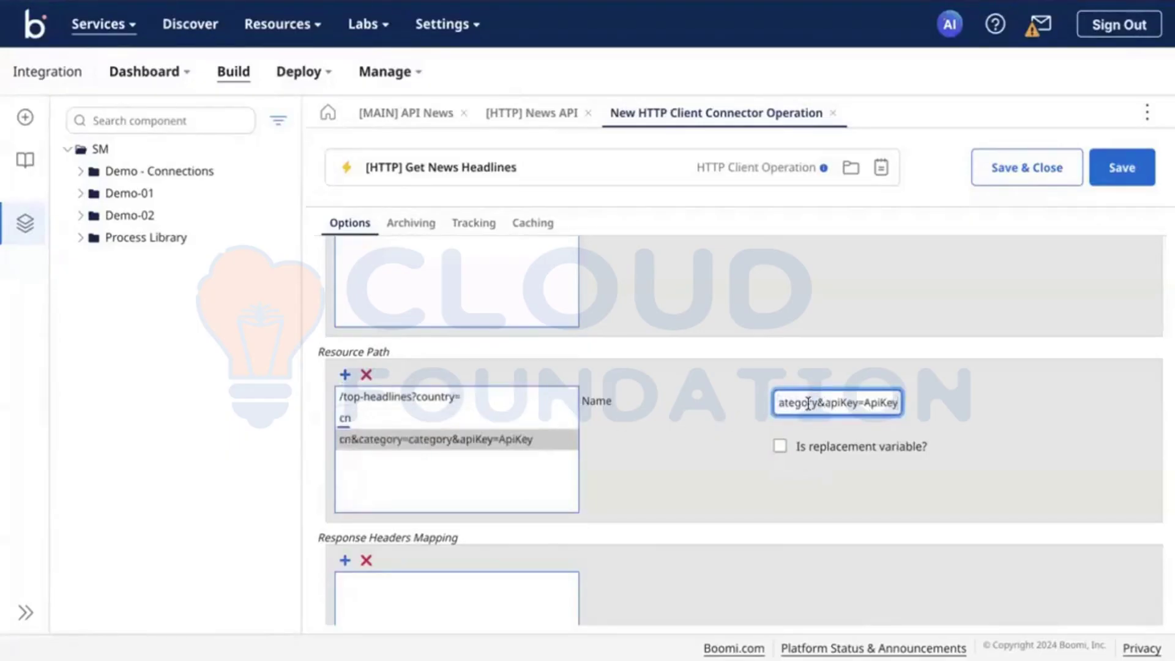
key("Home")
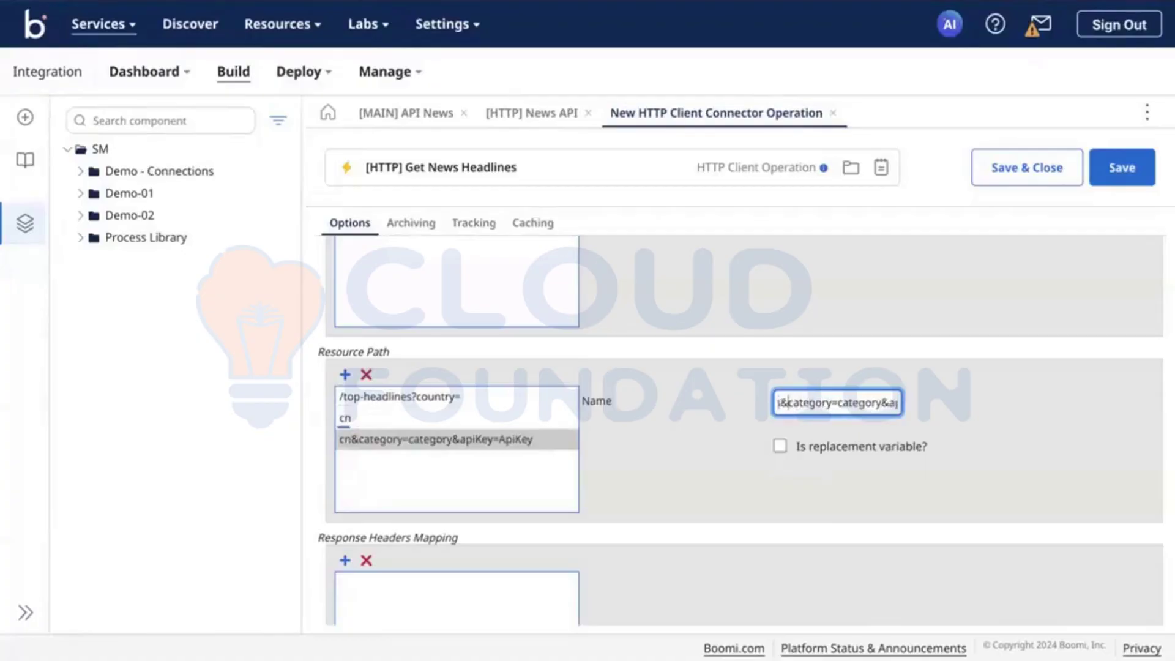
key("Delete")
key("Delete")
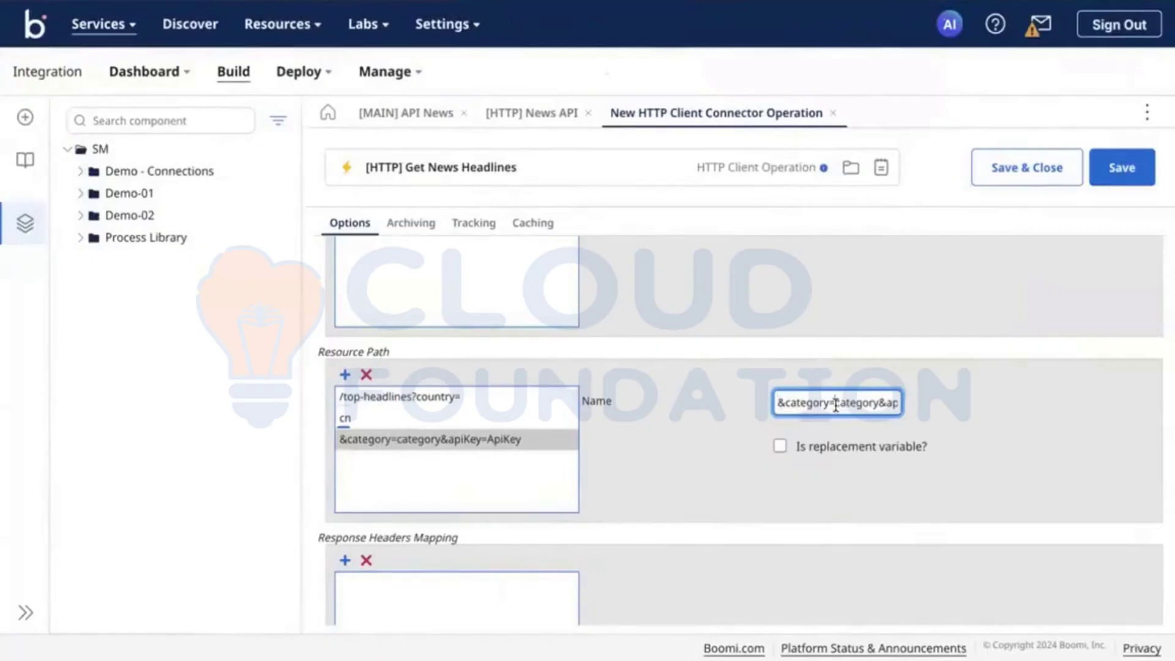
key("ctrl+a")
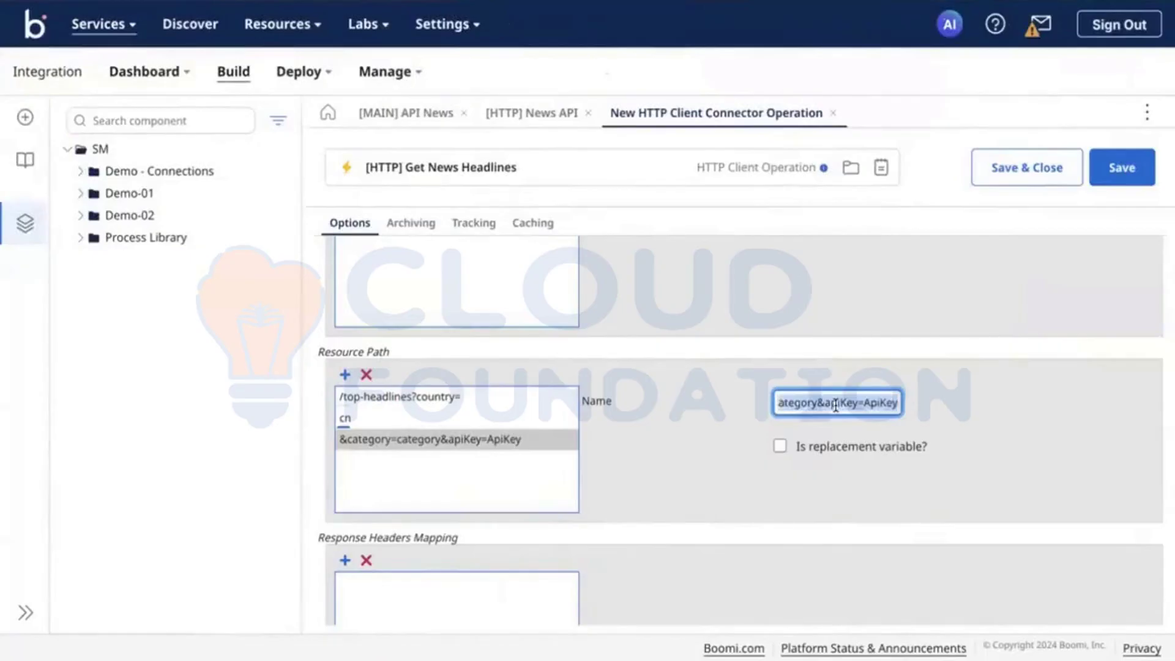
type("&category=")
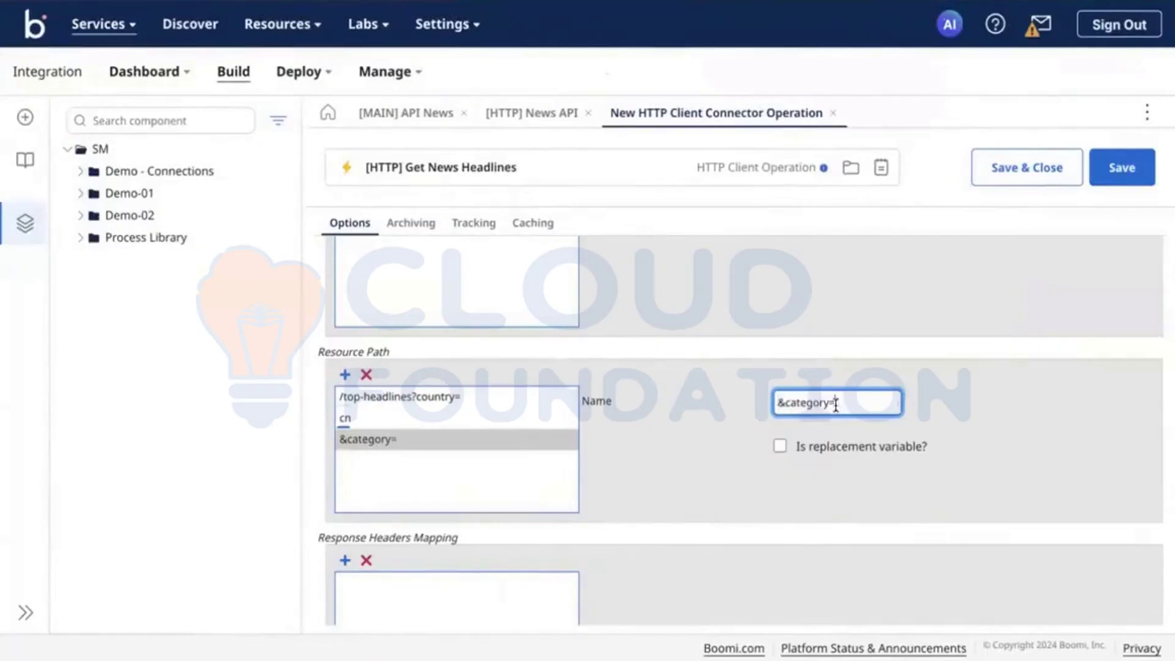
Add a Resource Path entry named "category" as a replacement variable, copying the trailing "&apiKey=ApiKey" part before removing it
left_click(345, 376)
double_click(815, 400)
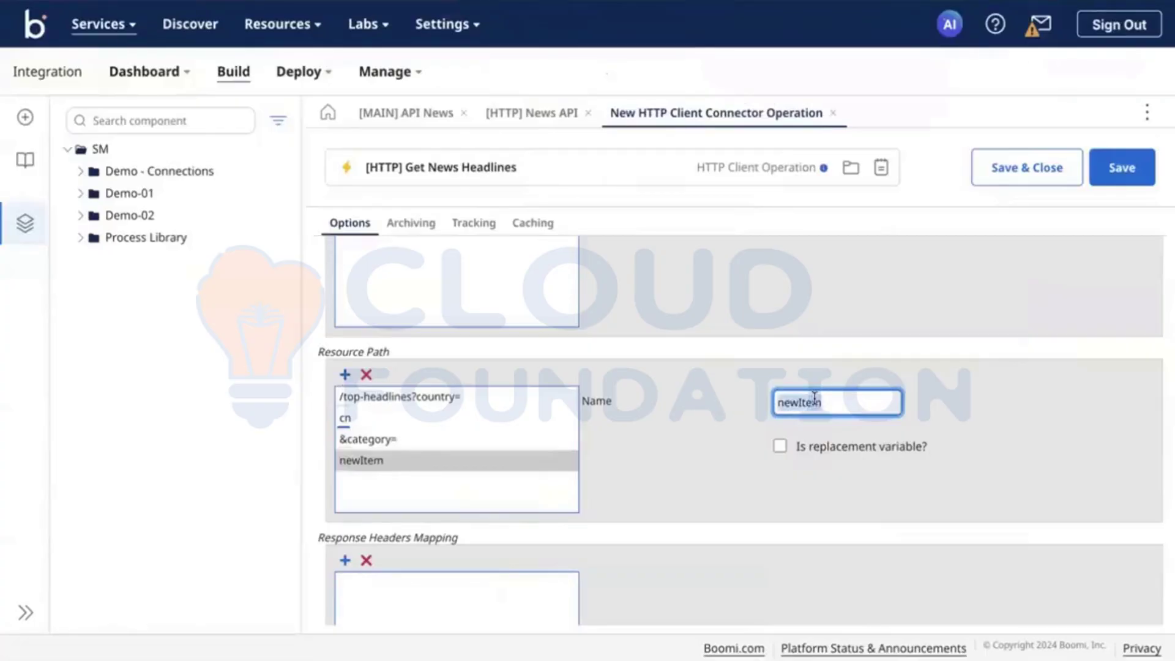
key("ctrl+v")
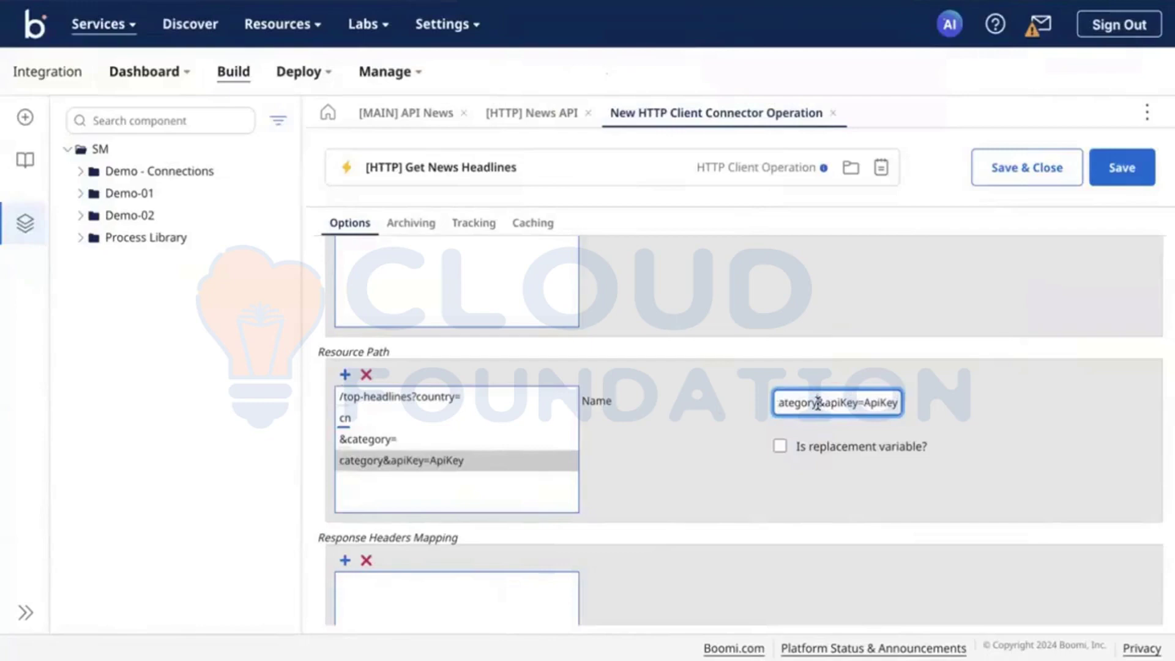
left_click(818, 404)
key("shift+End")
key("ctrl+c")
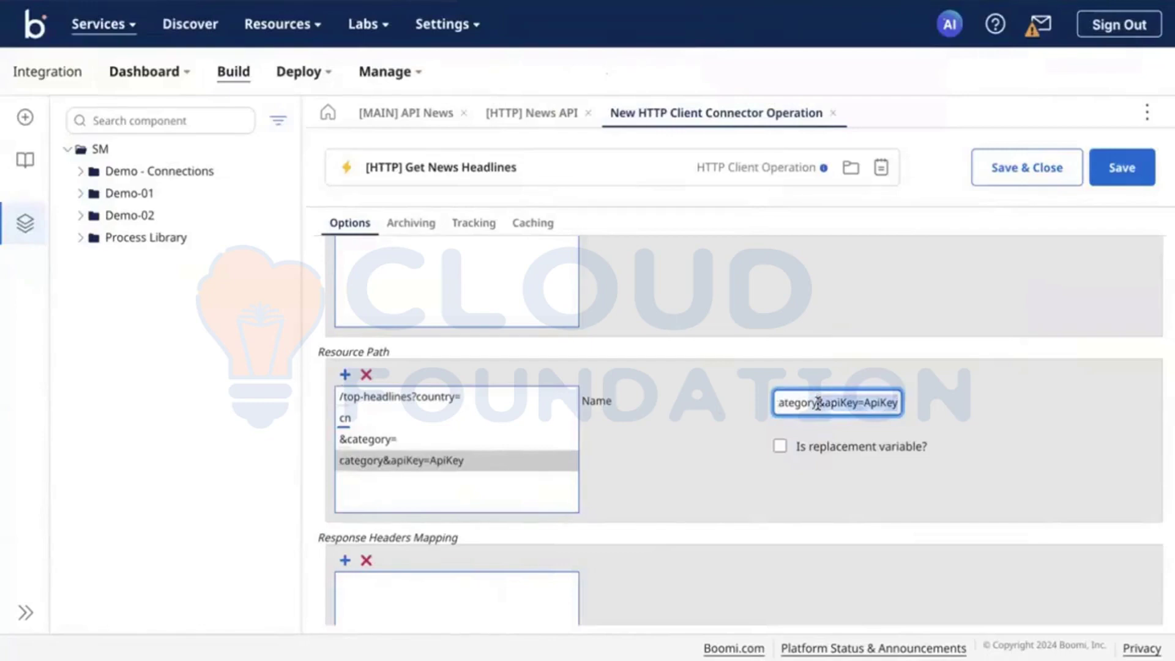
key("BackSpace")
left_click(813, 444)
left_click(468, 437)
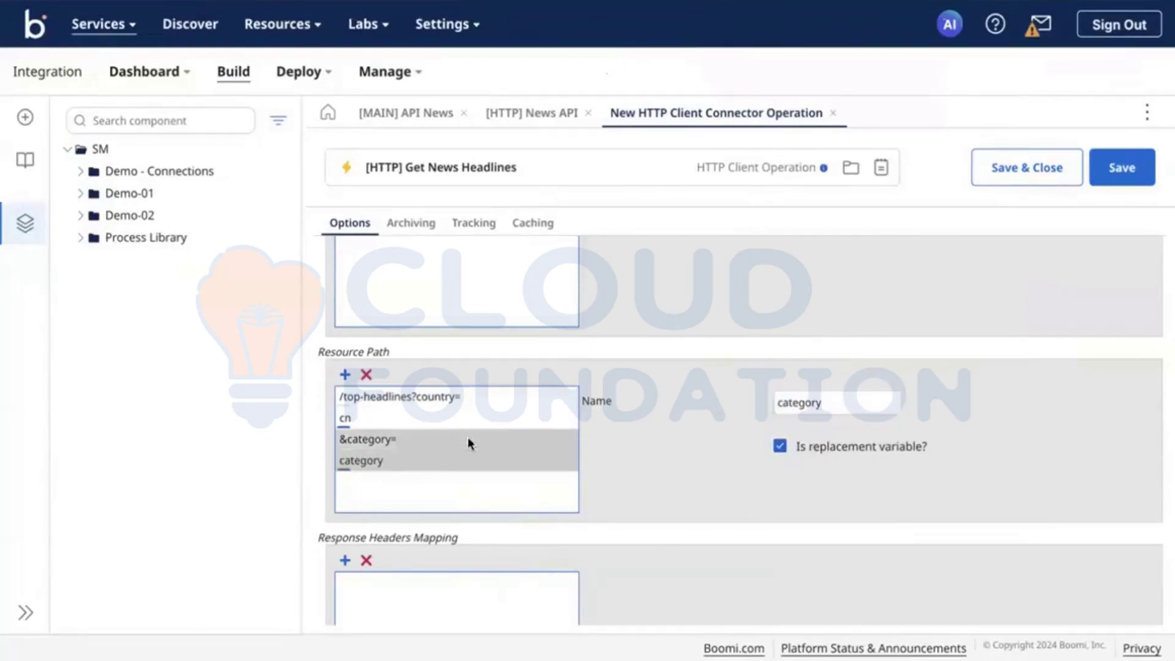
Add the static Resource Path entry "&apiKey=" from the copied text, without the trailing variable name
left_click(345, 375)
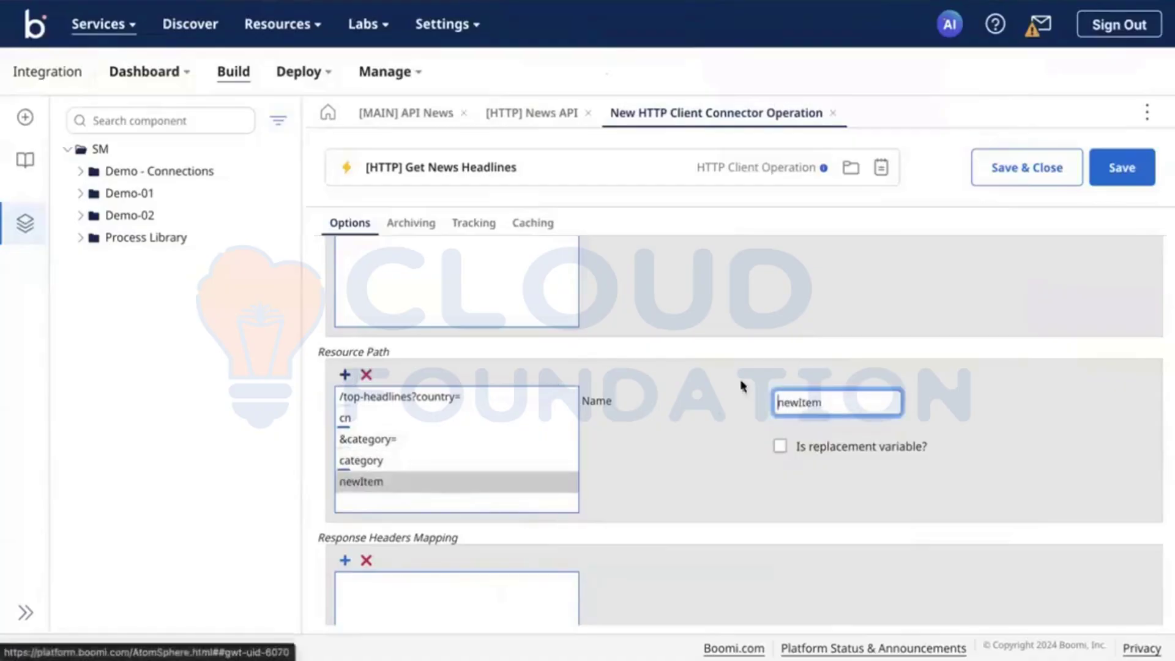
double_click(800, 402)
key("ctrl+v")
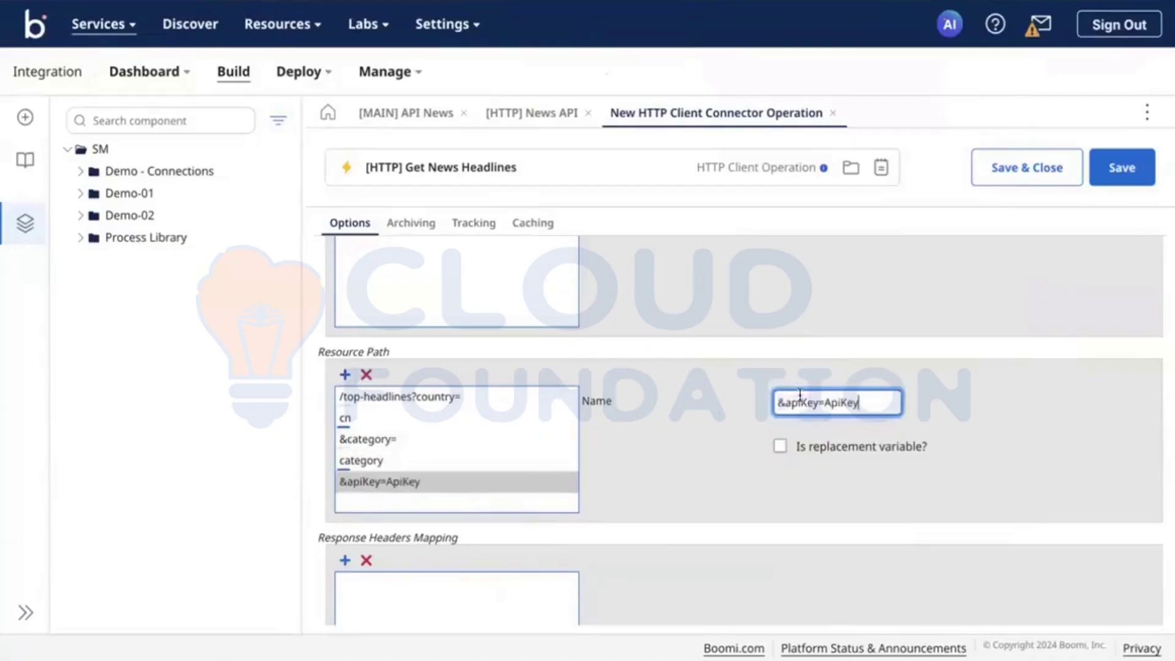
double_click(841, 404)
key("BackSpace")
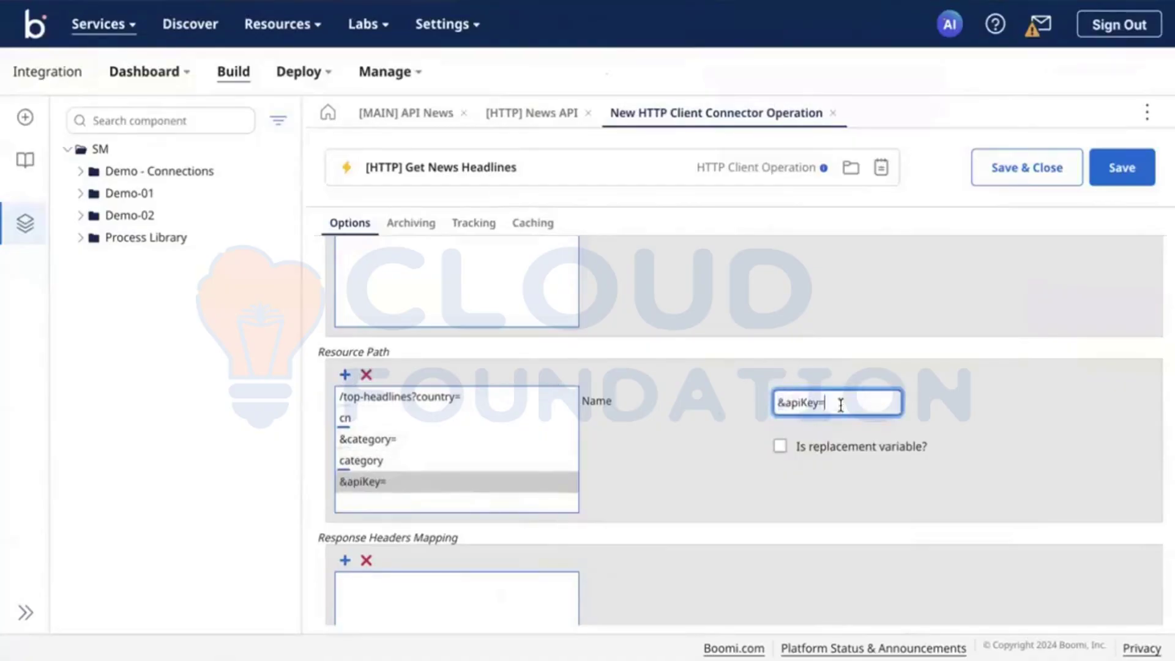
left_click(780, 446)
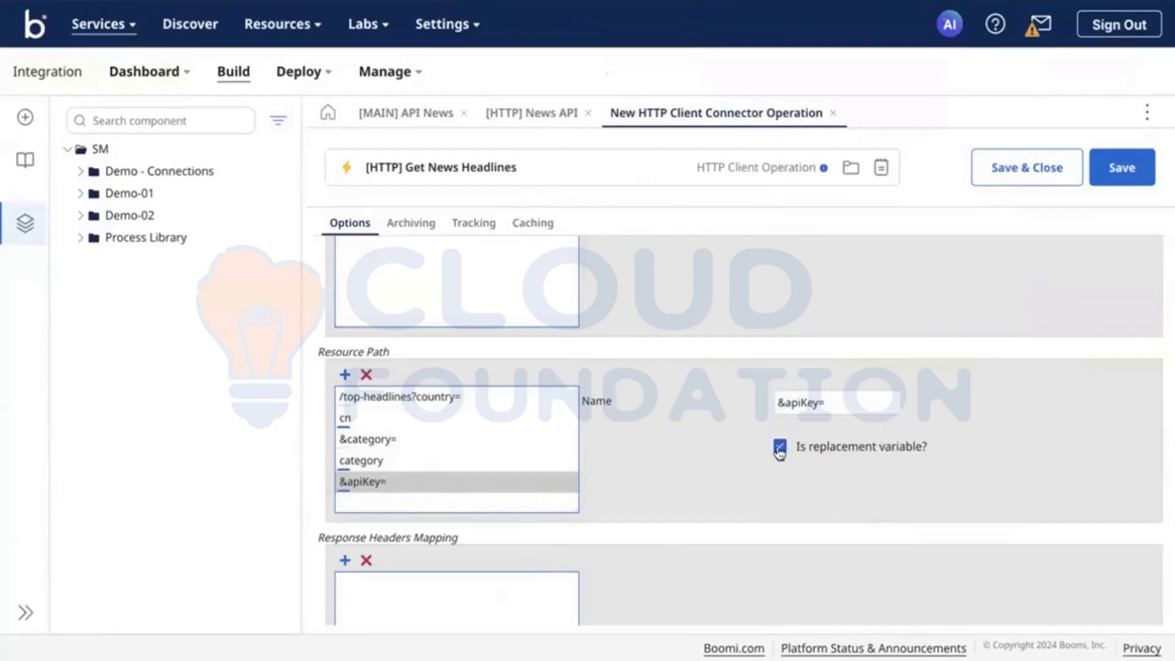
Add a final Resource Path entry named "ApiKey" as a replacement variable and save the Get News Headlines operation
left_click(346, 375)
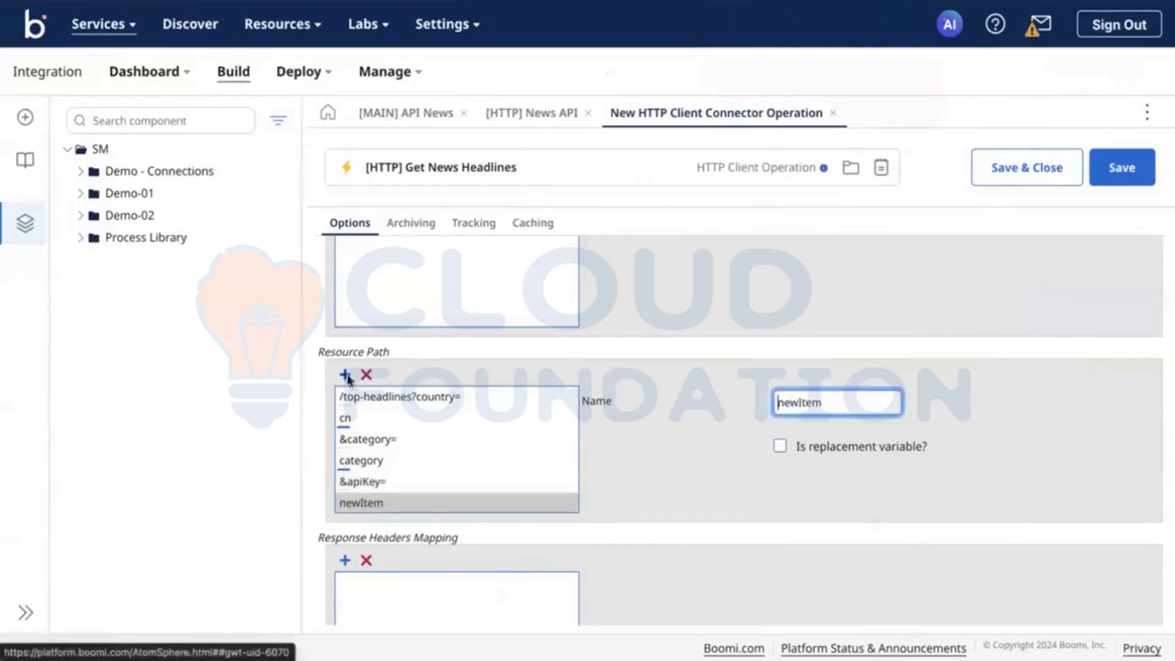
double_click(800, 404)
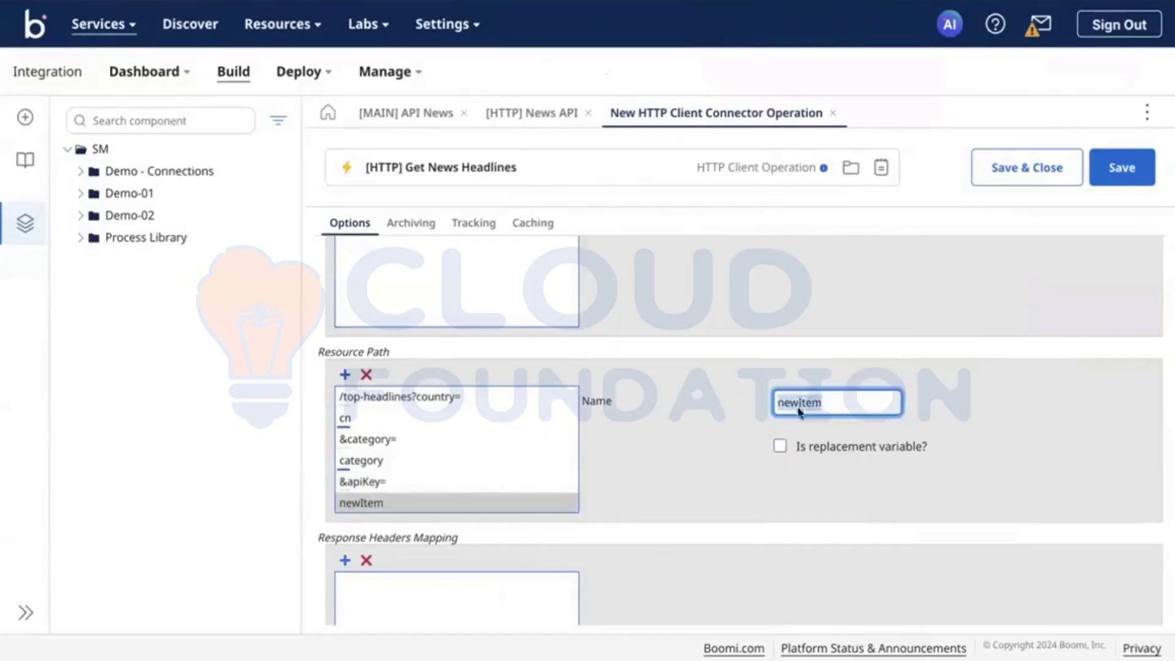
type("ApiKey")
left_click(780, 446)
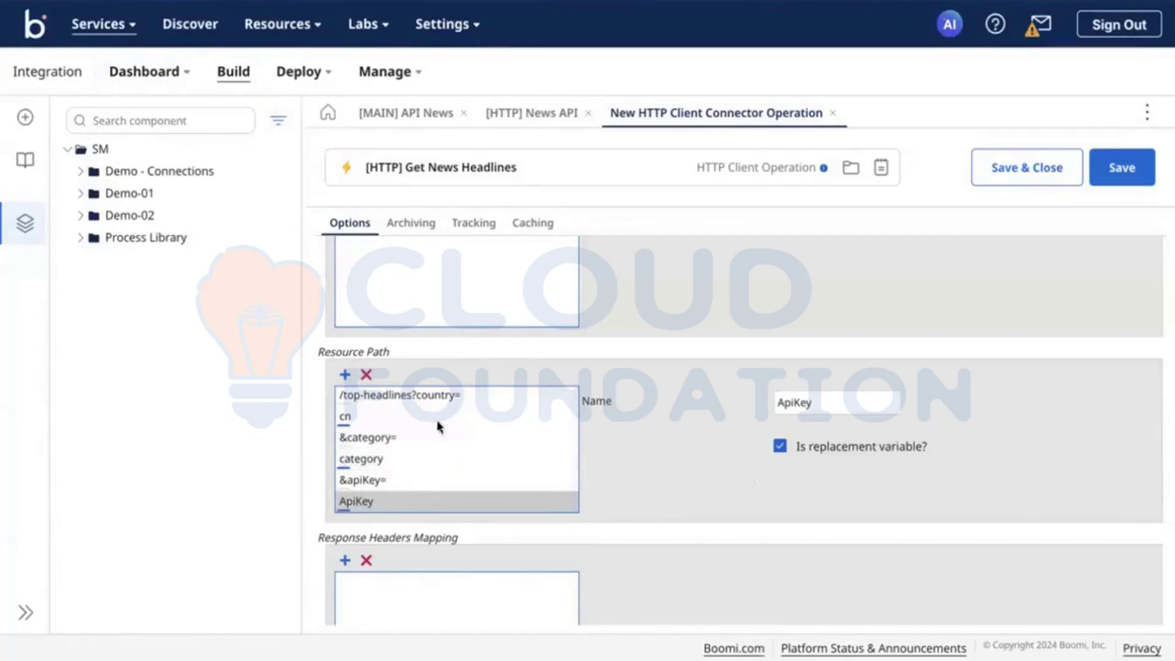
left_click(1122, 167)
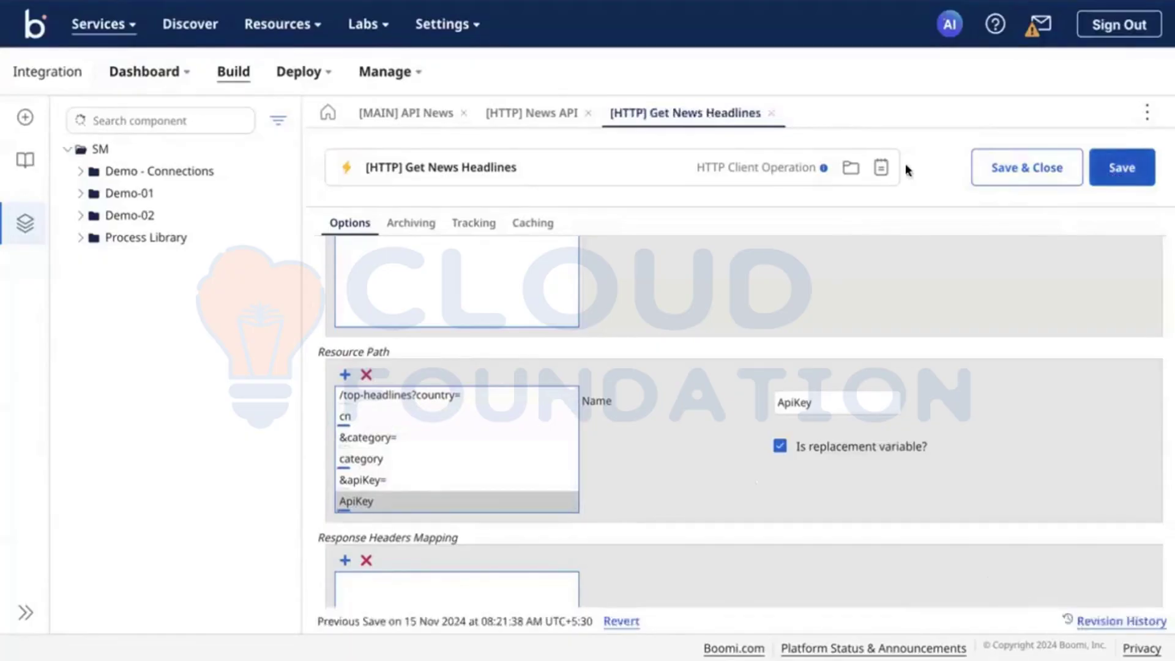
Return to the [MAIN] API News process and add a connector parameter for "cn" with the static value "us"
left_click(399, 129)
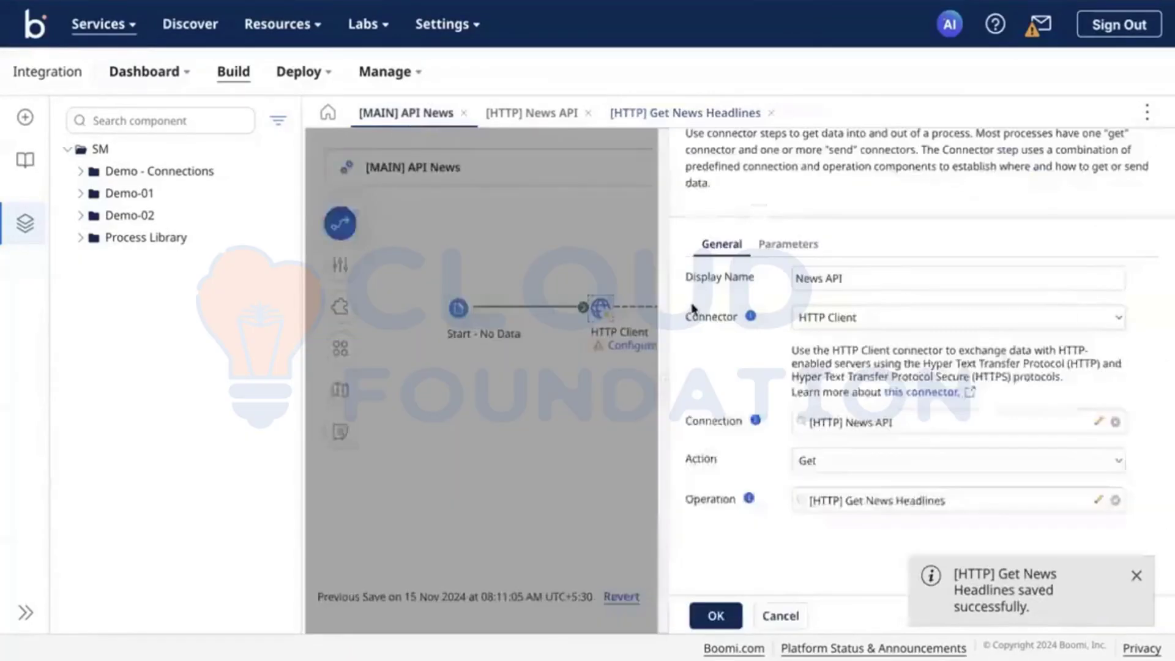
left_click(768, 257)
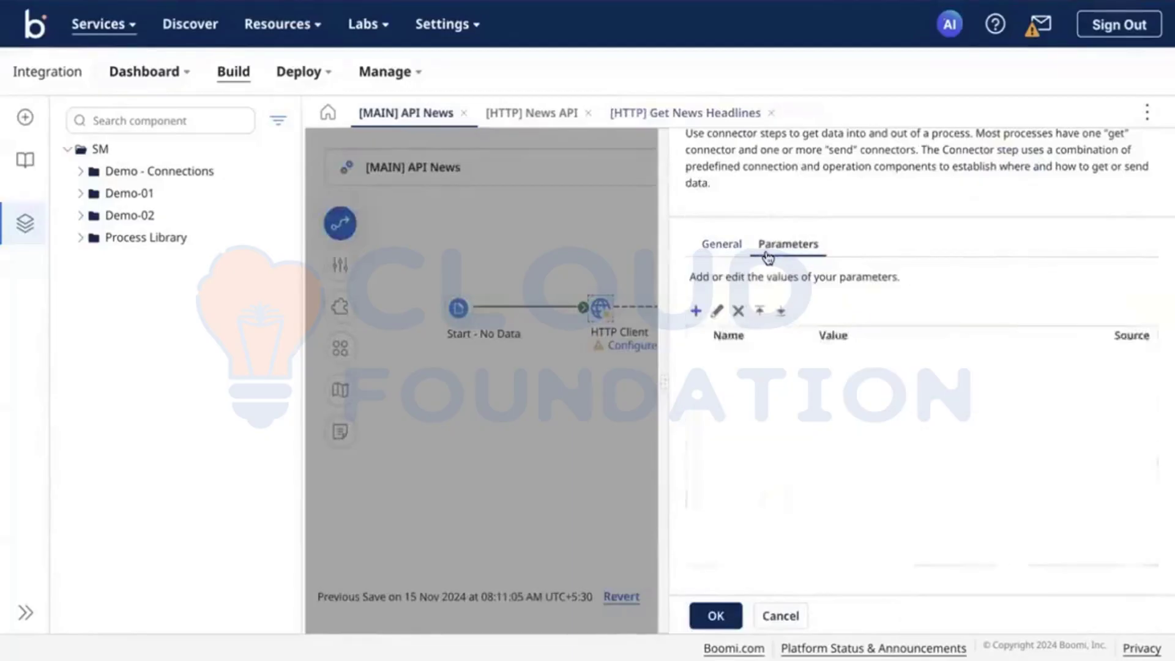
left_click(698, 312)
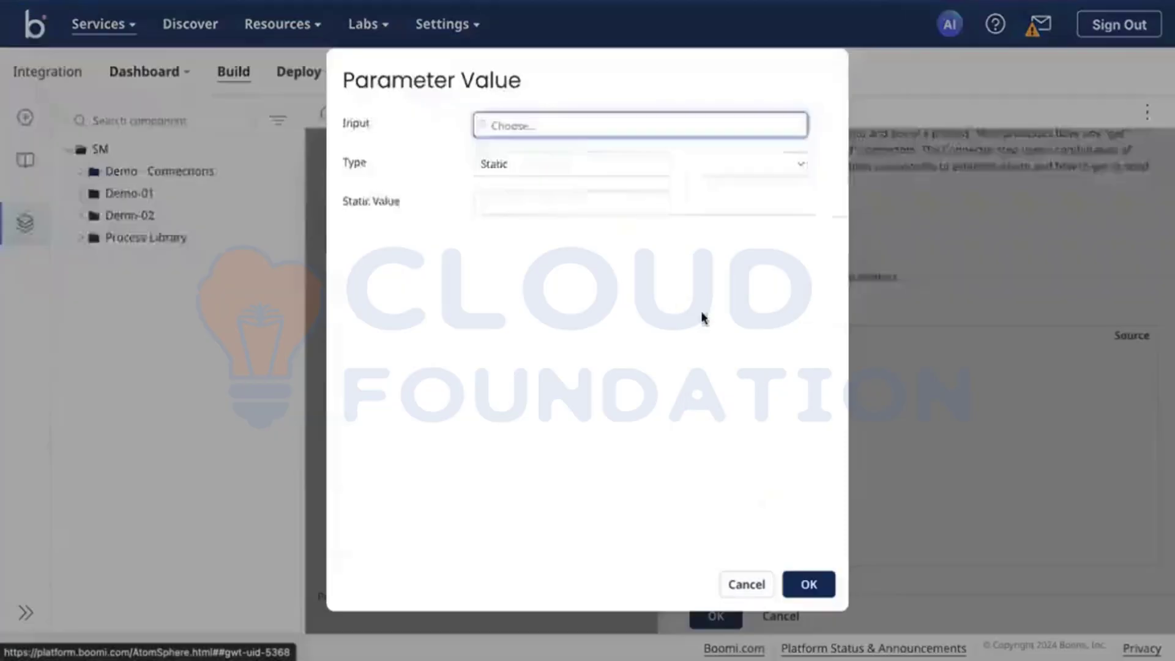
left_click(560, 136)
left_click(502, 216)
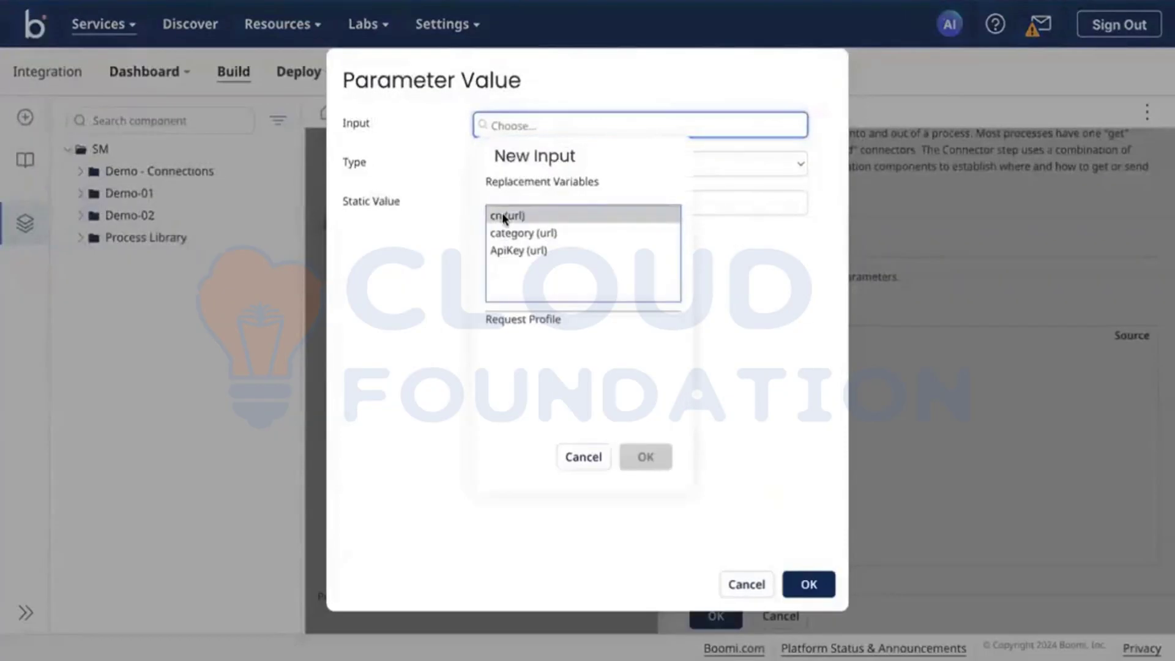
left_click(646, 456)
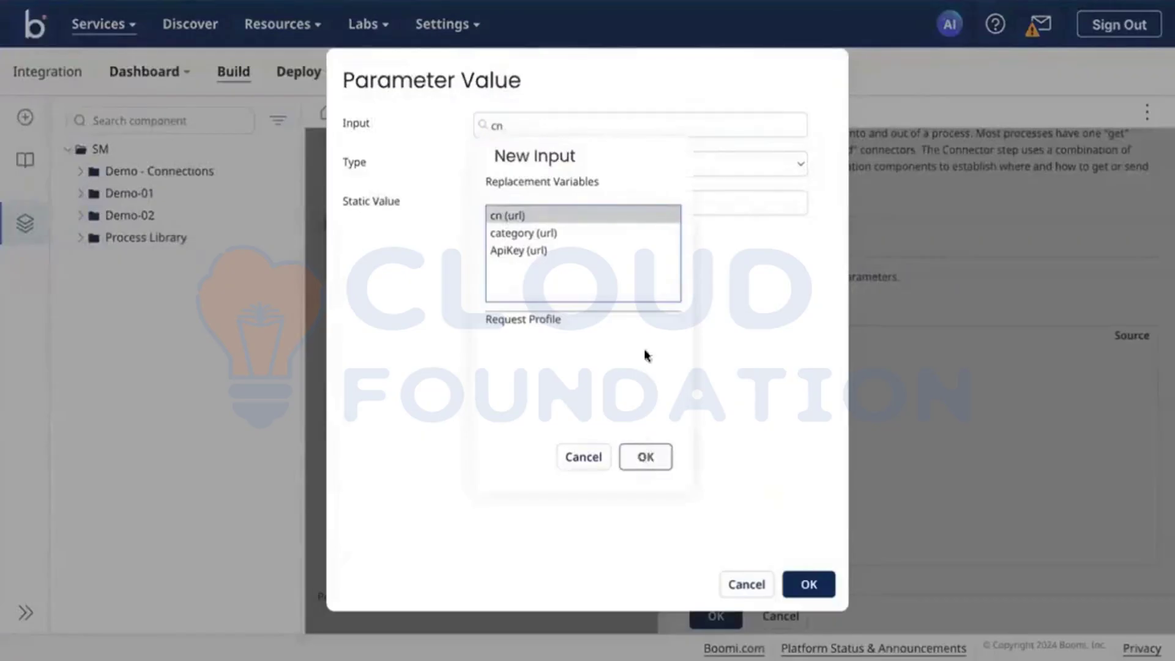
left_click(557, 205)
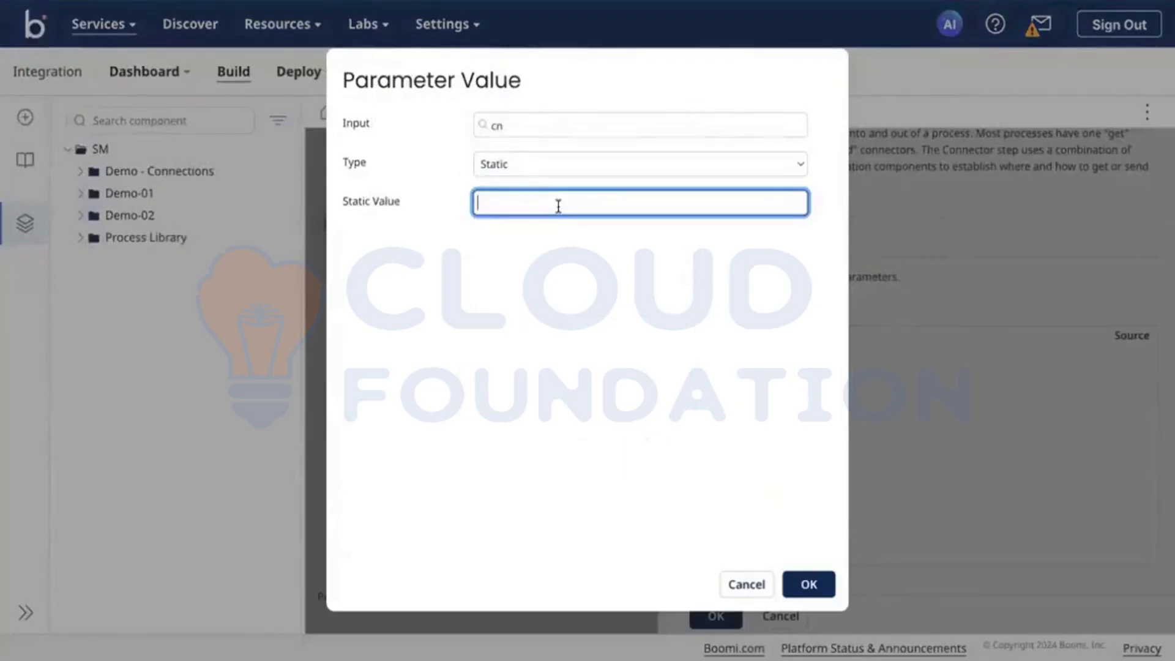
type("us")
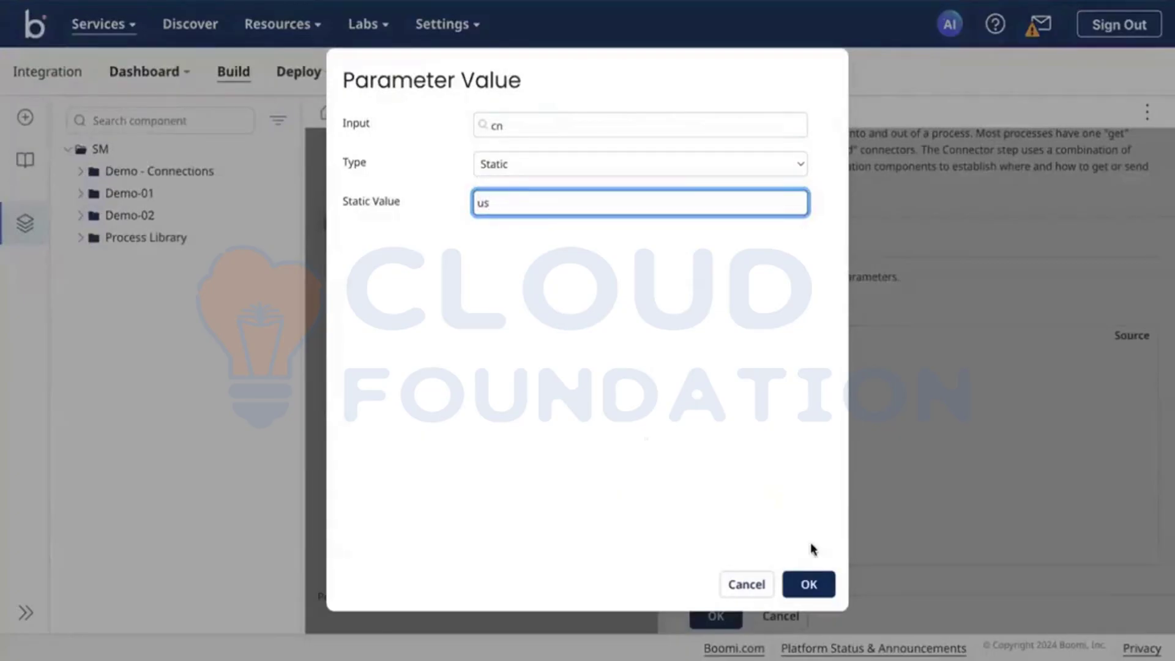
left_click(809, 585)
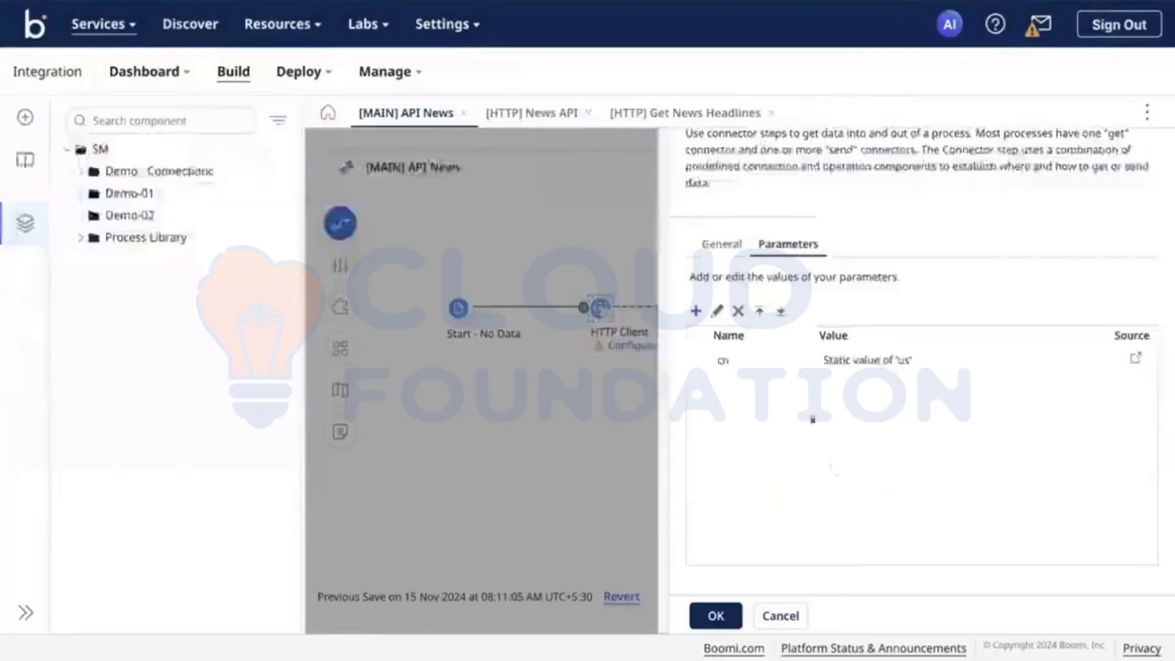
Add a parameter for "category" with the static value "business", copied from the example request URL on the News API site
left_click(696, 311)
left_click(500, 129)
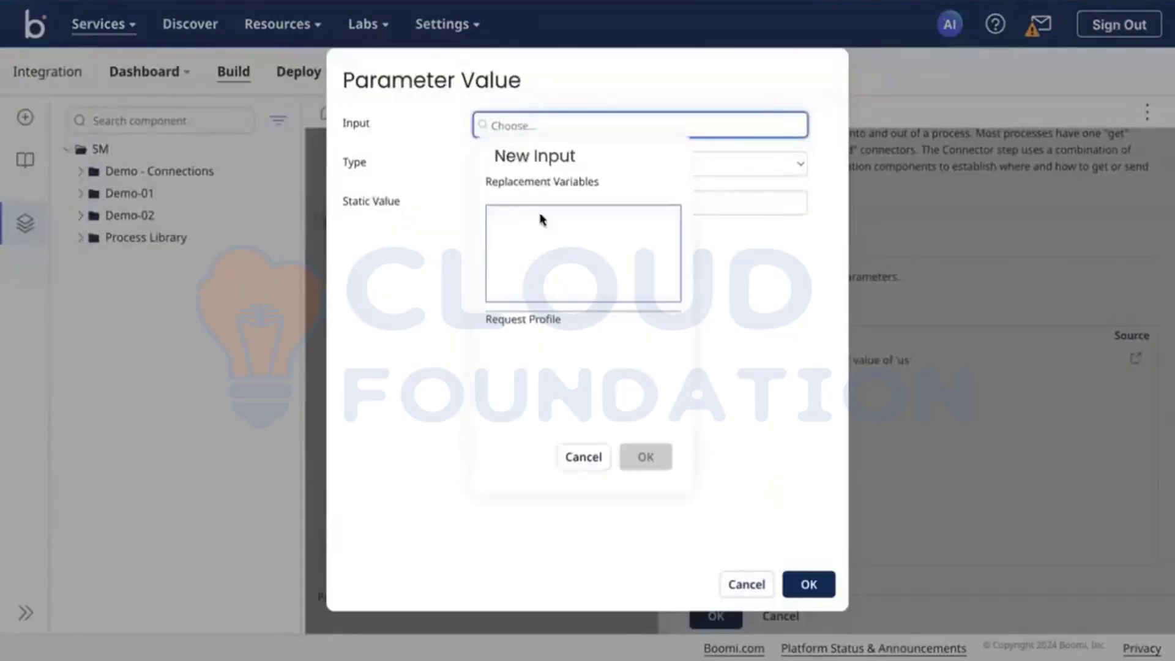
left_click(519, 233)
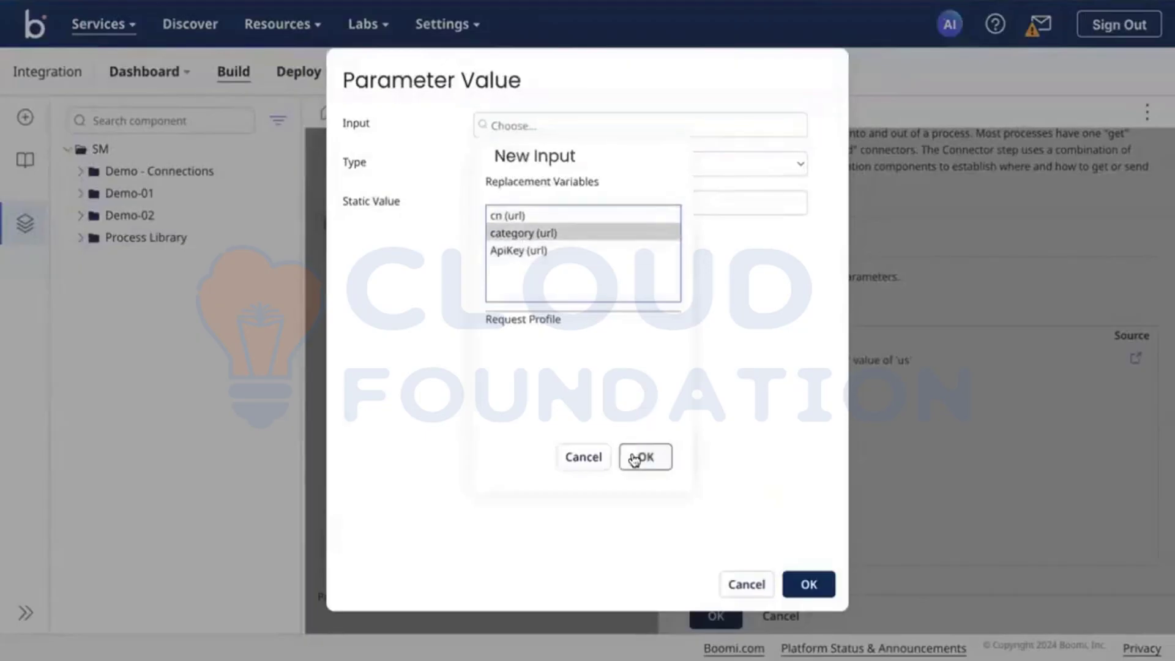
left_click(644, 456)
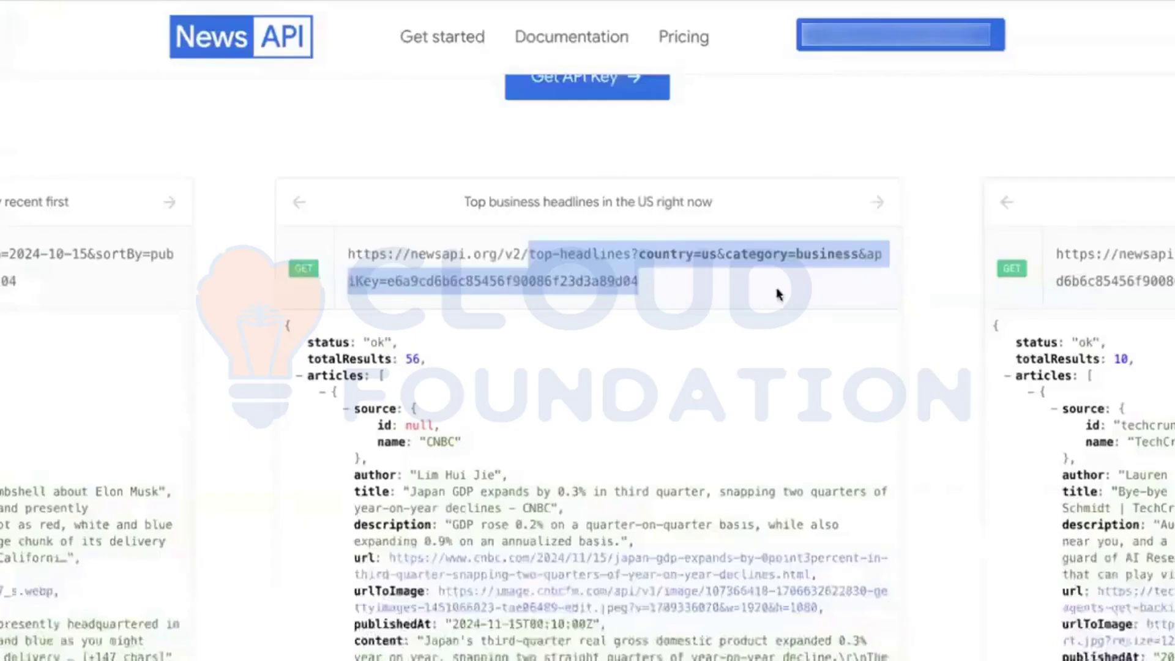
left_click(820, 245)
double_click(820, 245)
key("ctrl+c")
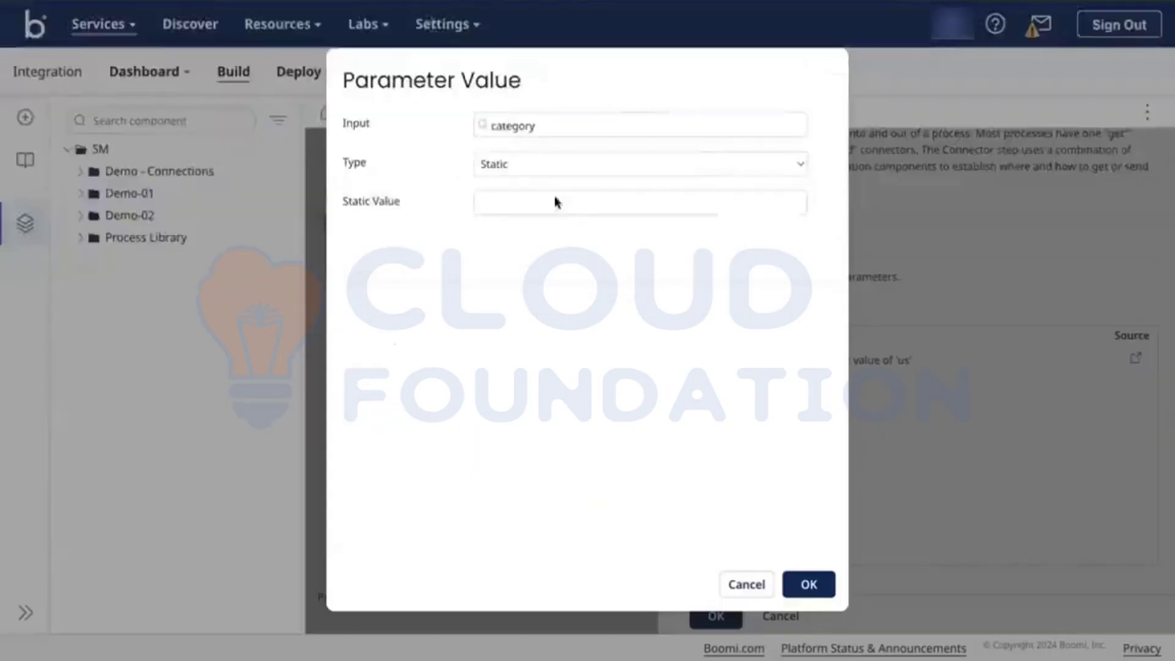
left_click(540, 200)
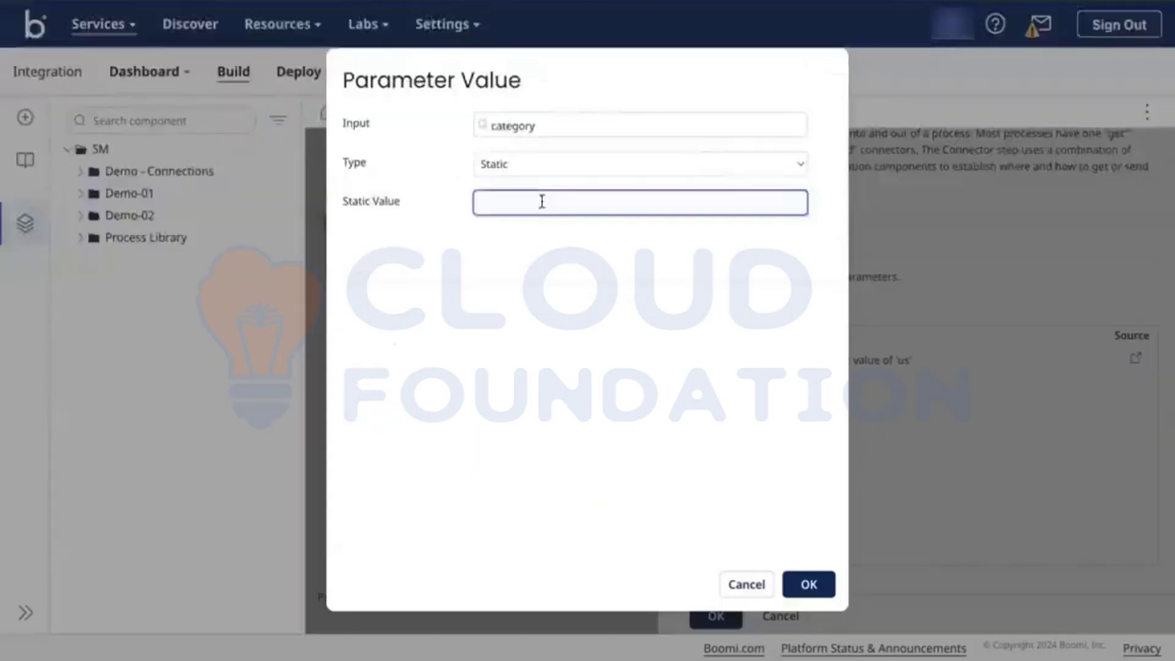
key("ctrl+v")
left_click(806, 586)
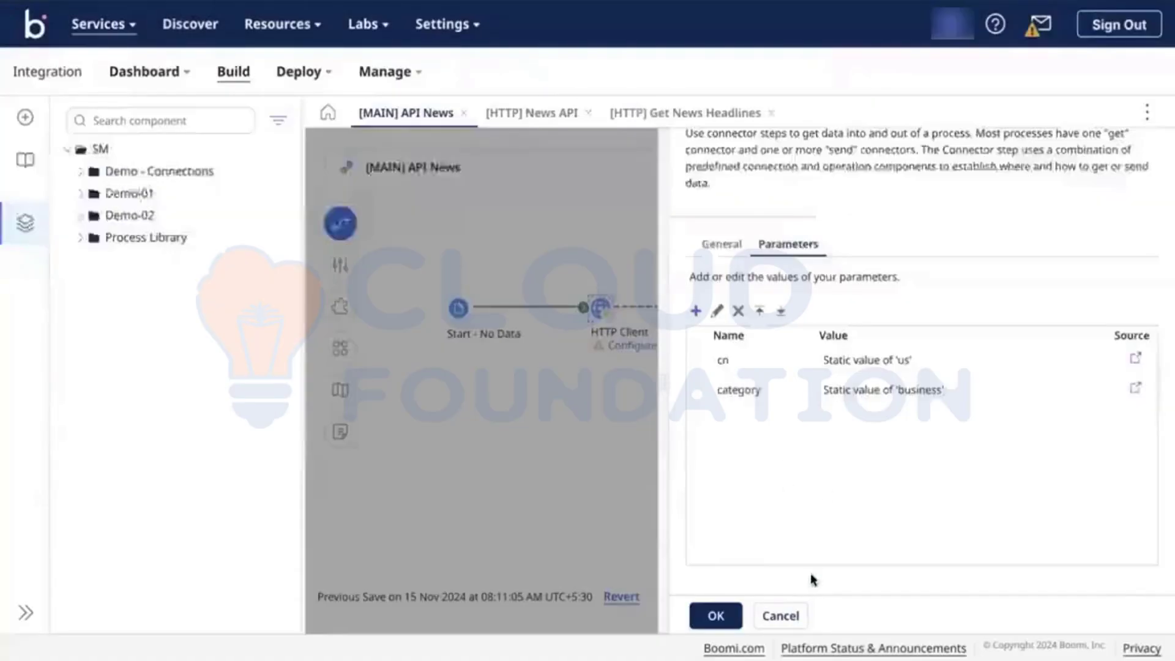
Start a new parameter with "ApiKey" as its input and copy the API key from the News API account page
left_click(695, 313)
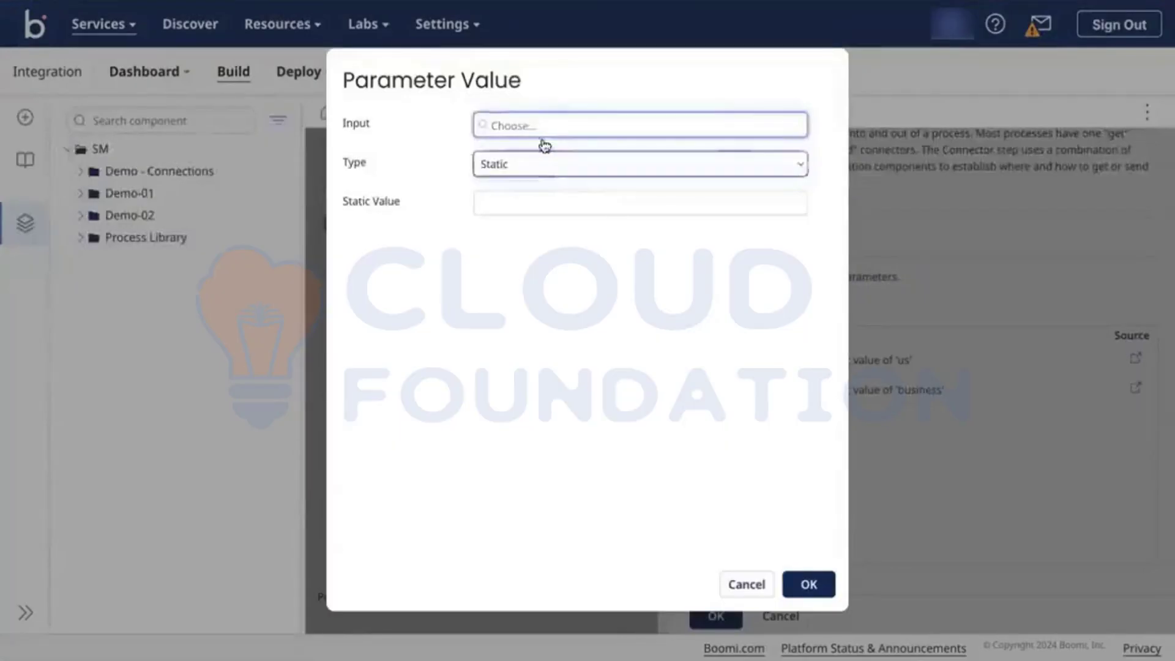
left_click(533, 130)
left_click(518, 251)
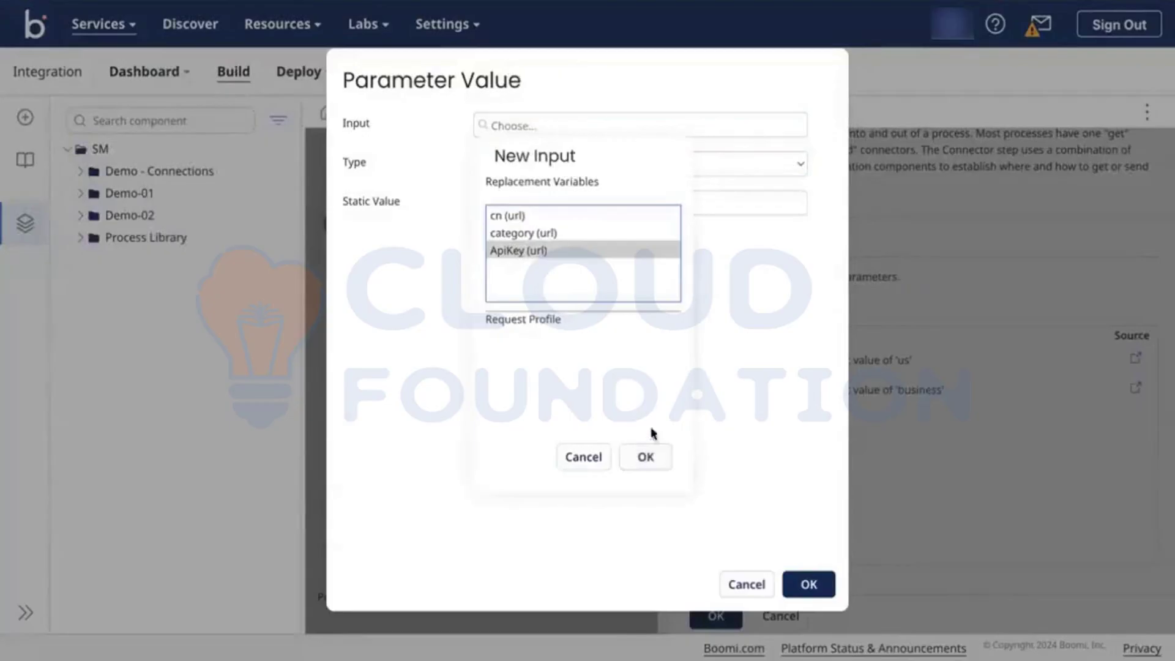
left_click(645, 457)
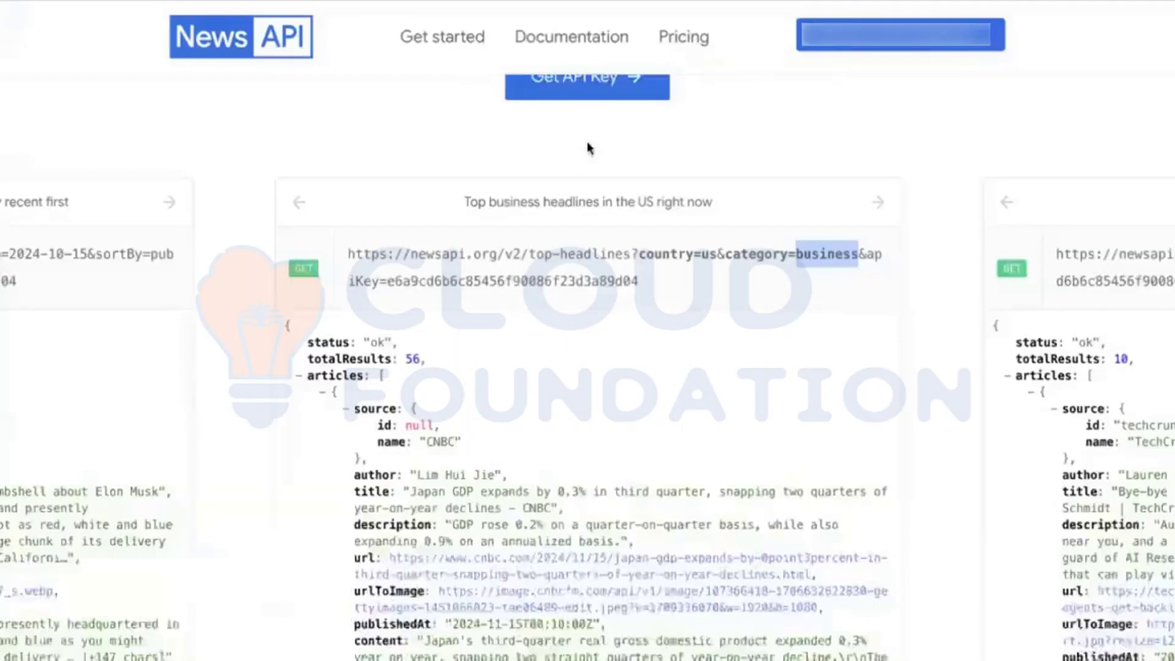
scroll(593, 163, "up", 3)
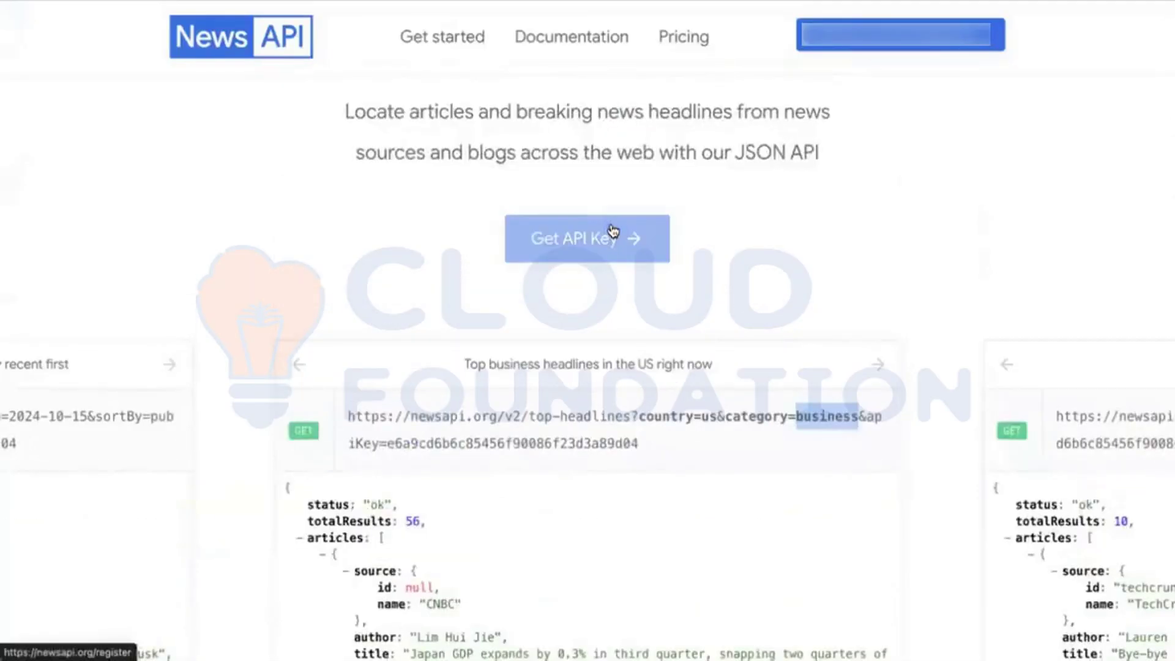
left_click(597, 222)
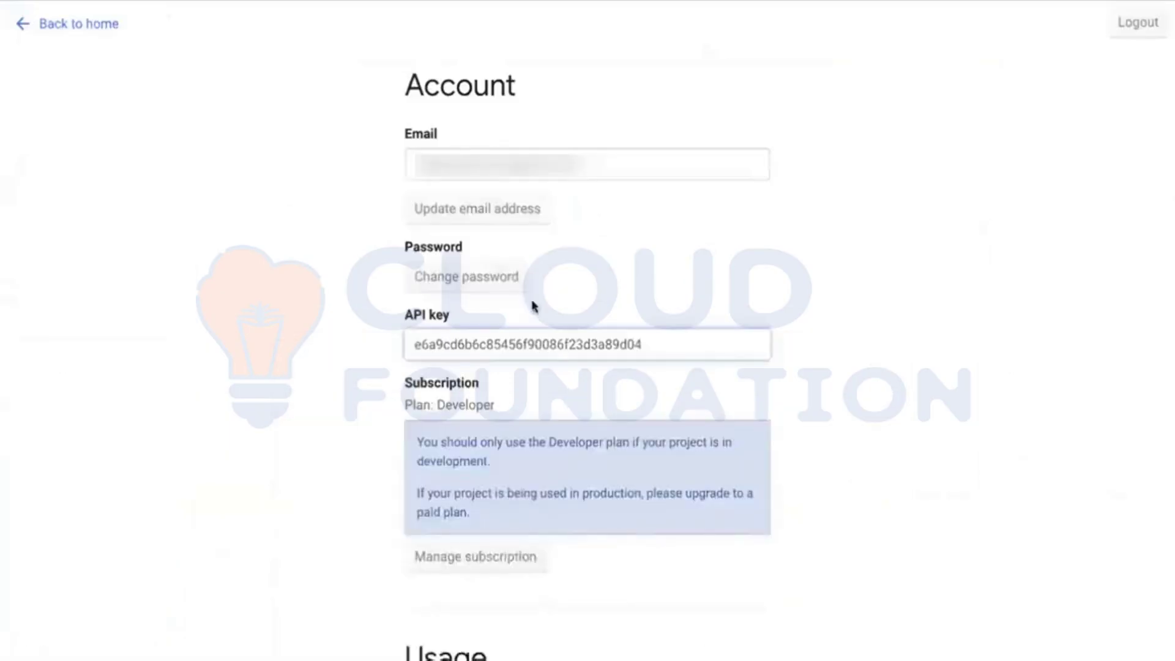
double_click(491, 344)
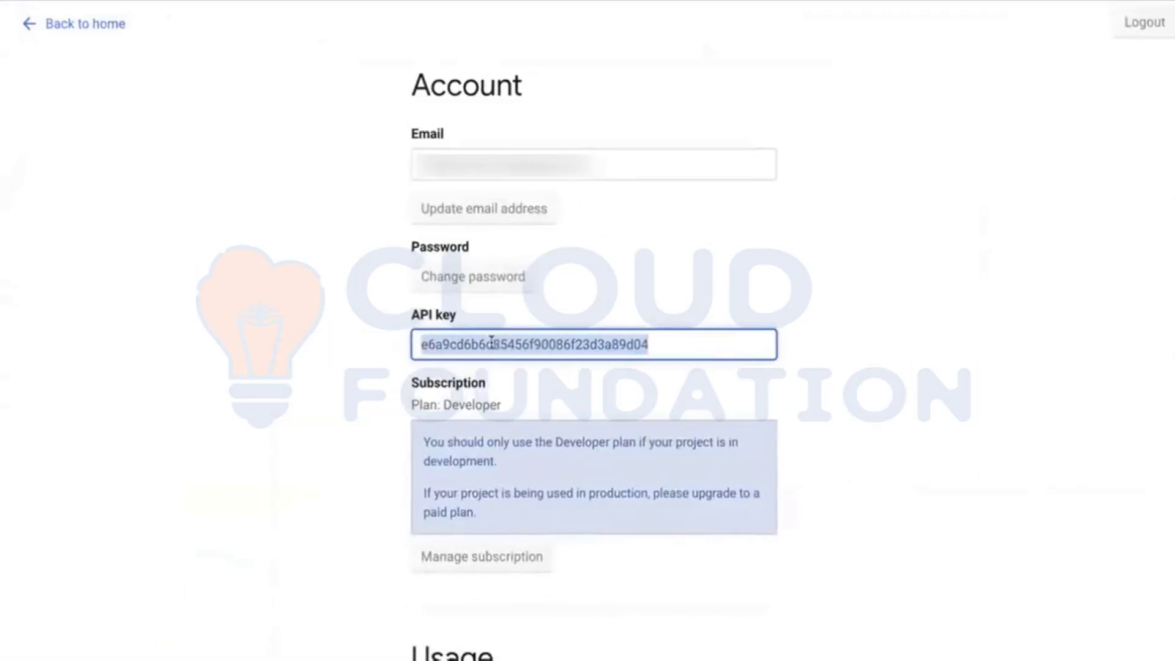
left_click(45, 25)
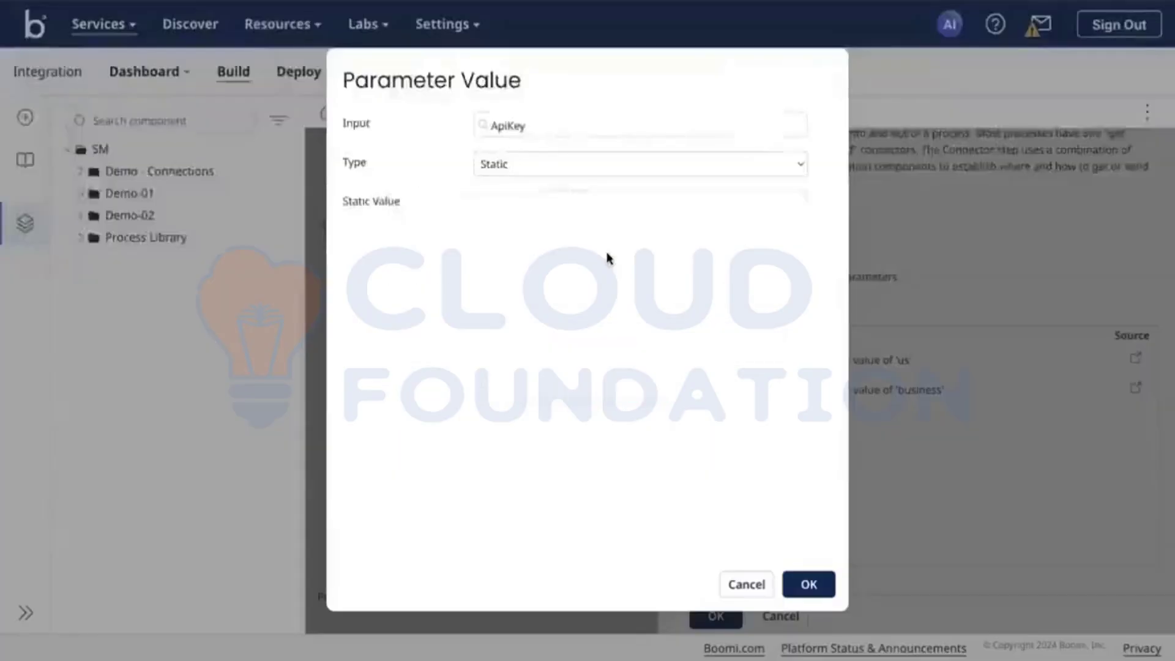
Paste the API key as the static value of the ApiKey parameter and accept the connector settings
left_click(562, 195)
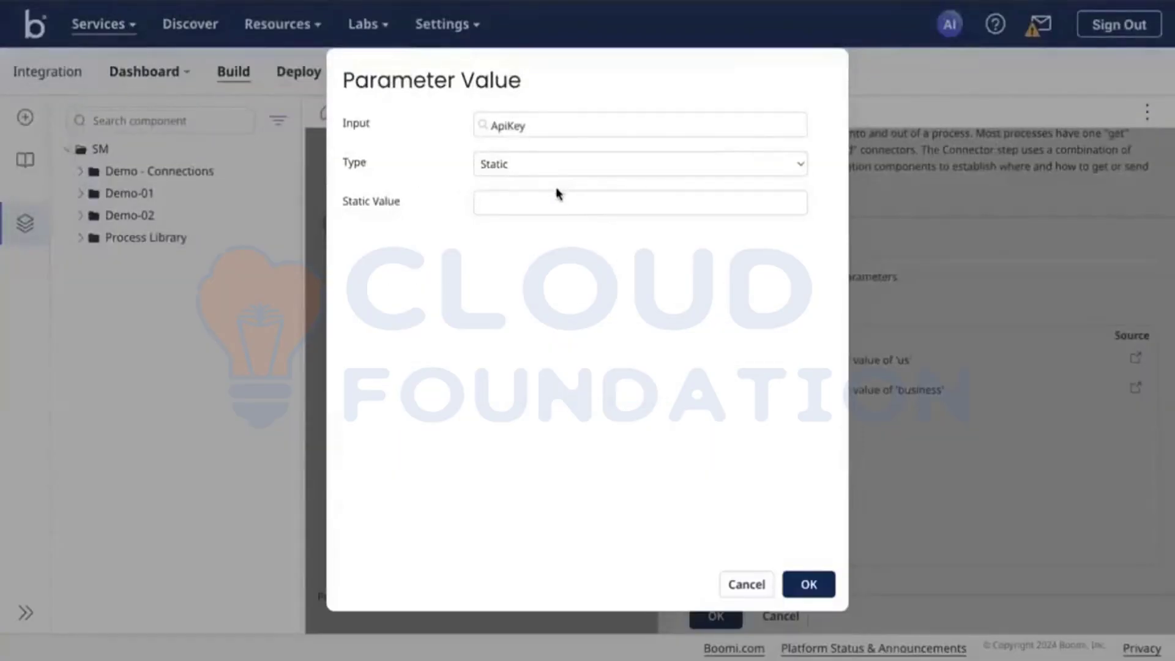
left_click(534, 210)
key("ctrl+v")
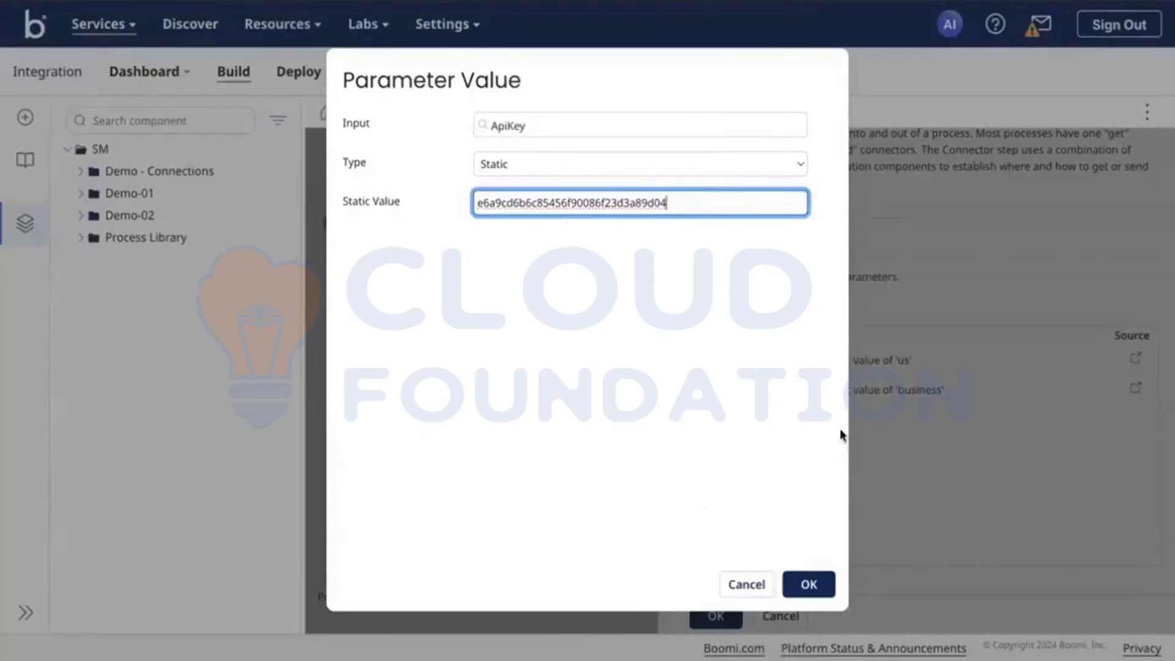
left_click(811, 583)
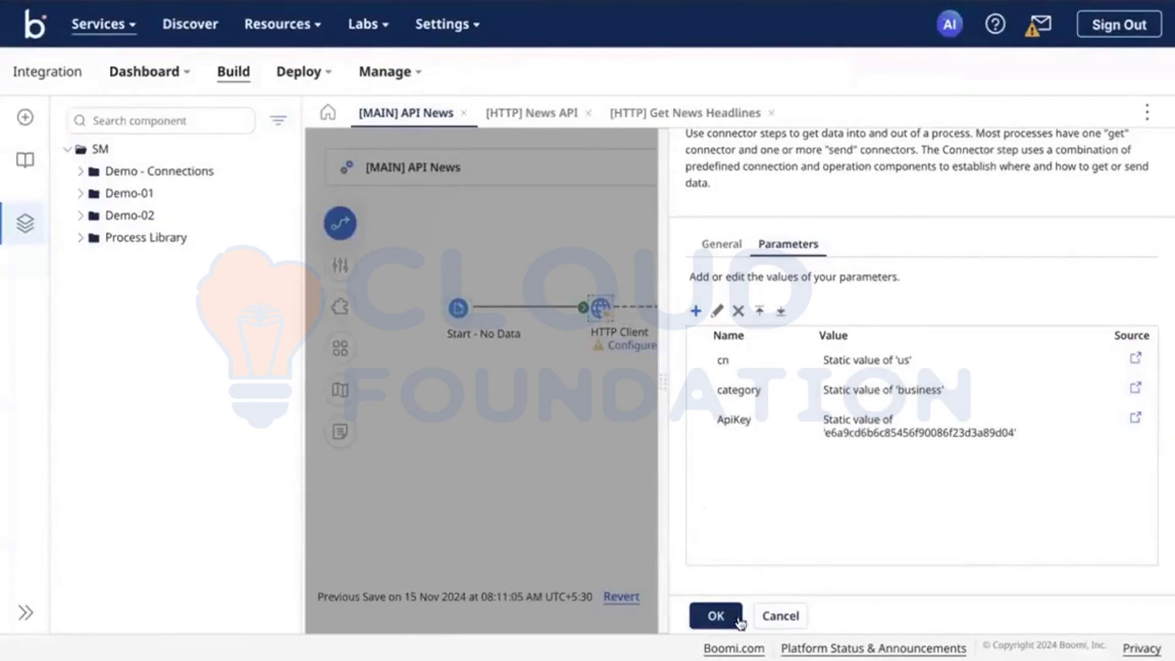
left_click(718, 617)
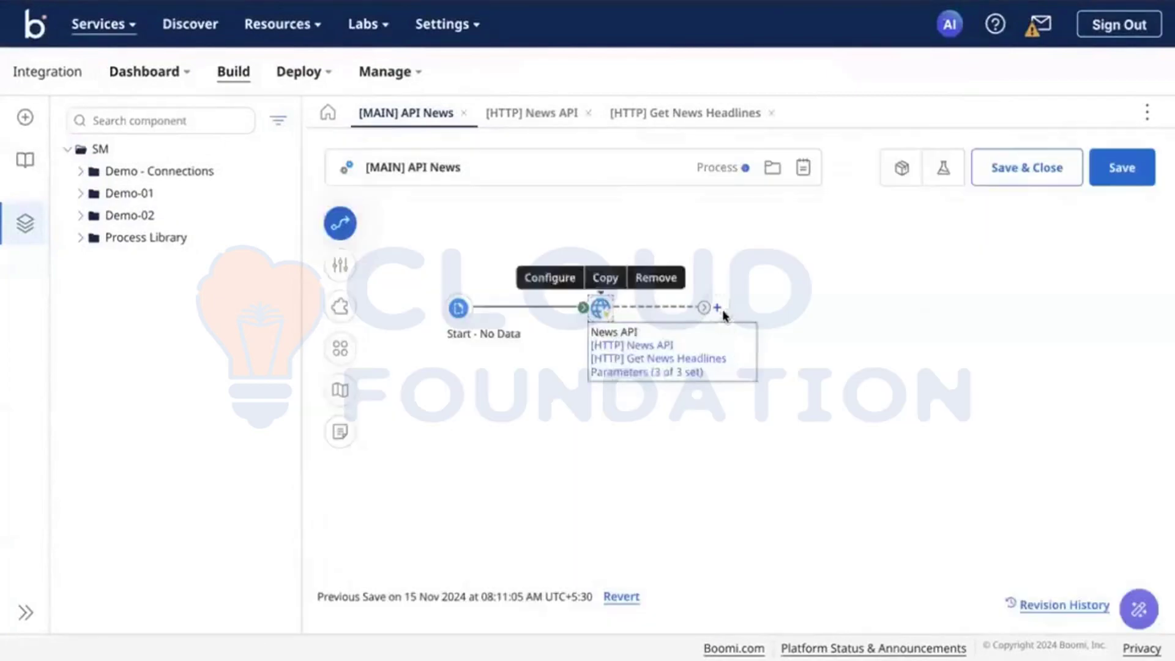
Add a Stop step after the News API connector and save the process
left_click(718, 307)
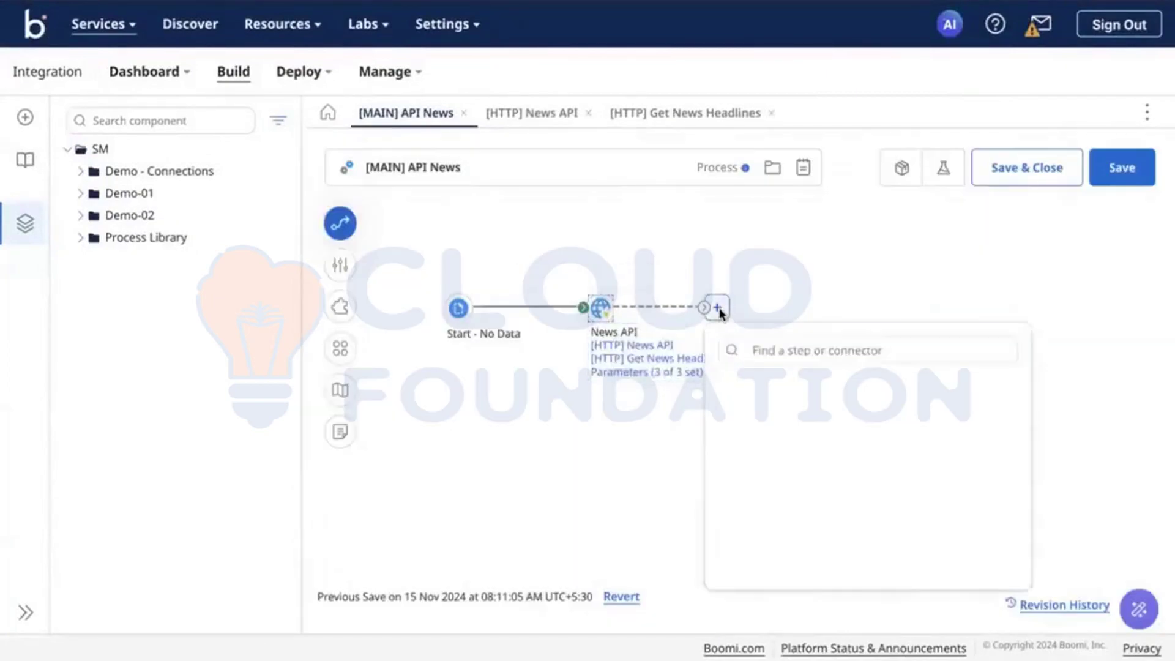
type("stop")
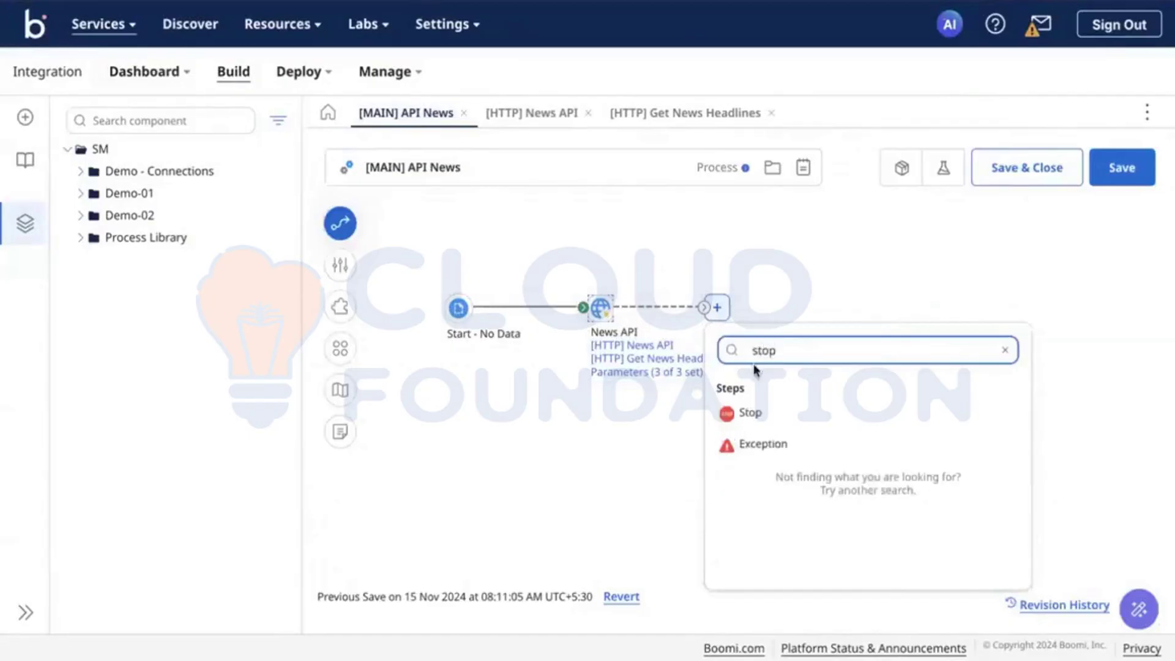
left_click(750, 413)
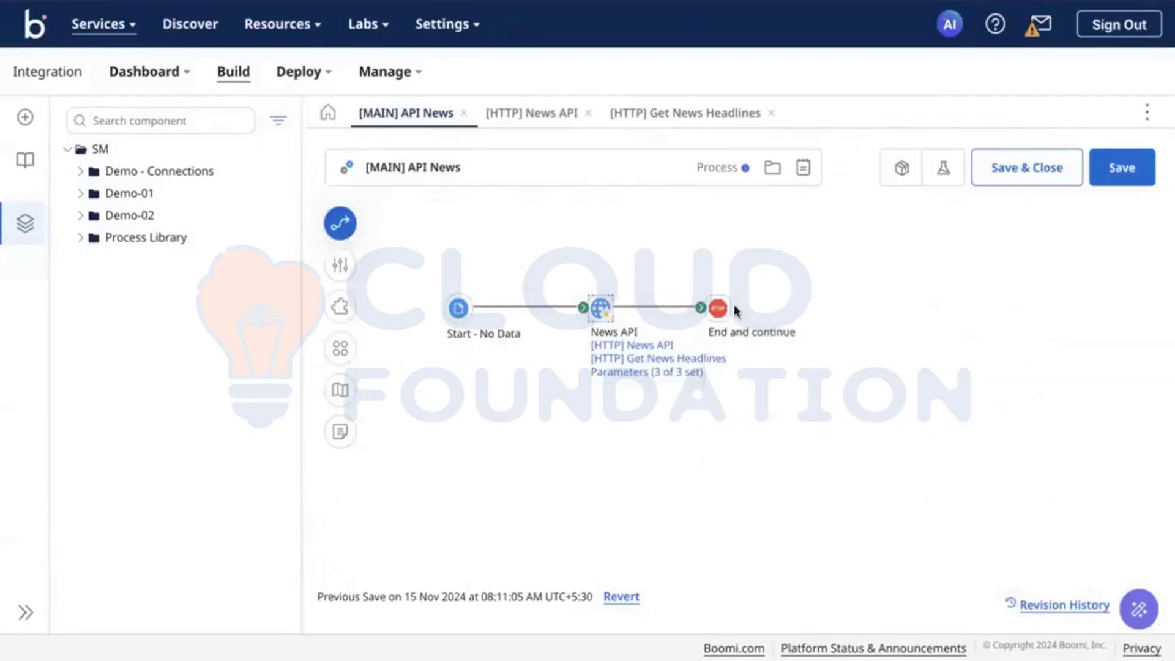
left_click(1106, 178)
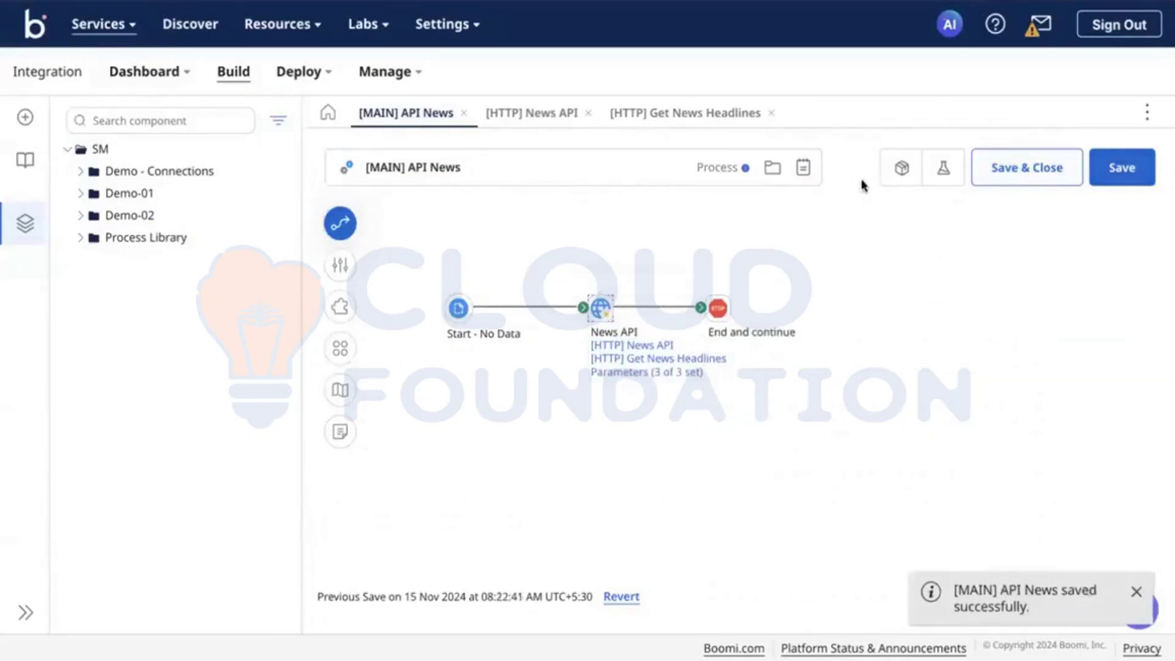
Run a test of the process on the Test-DV atom
left_click(947, 182)
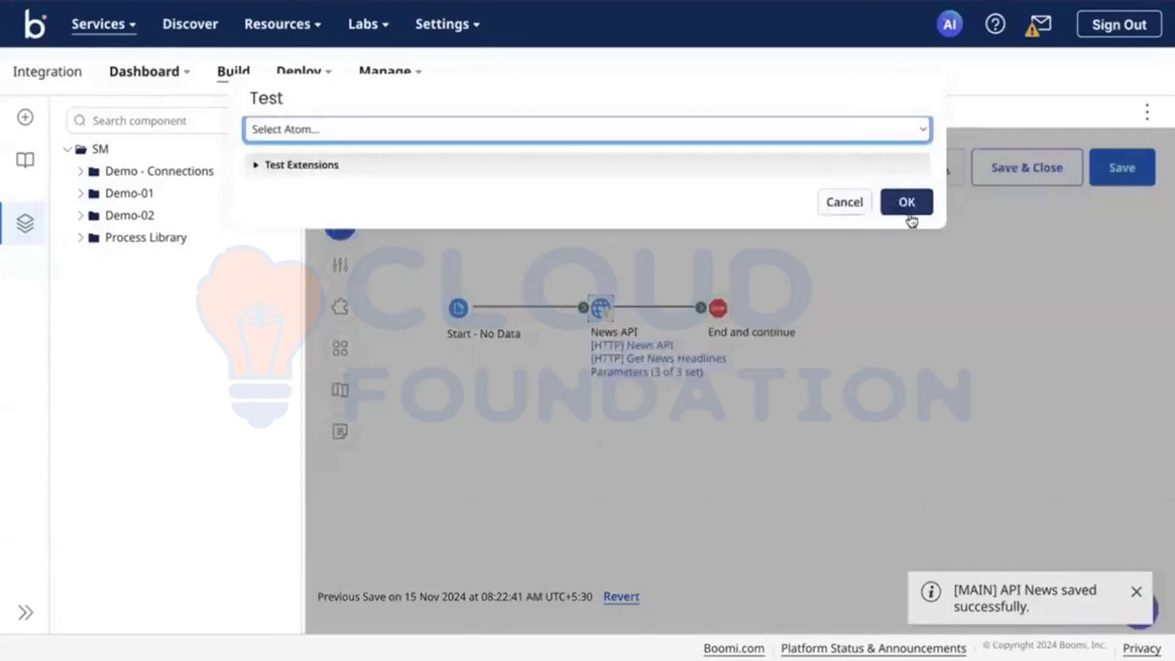
left_click(821, 135)
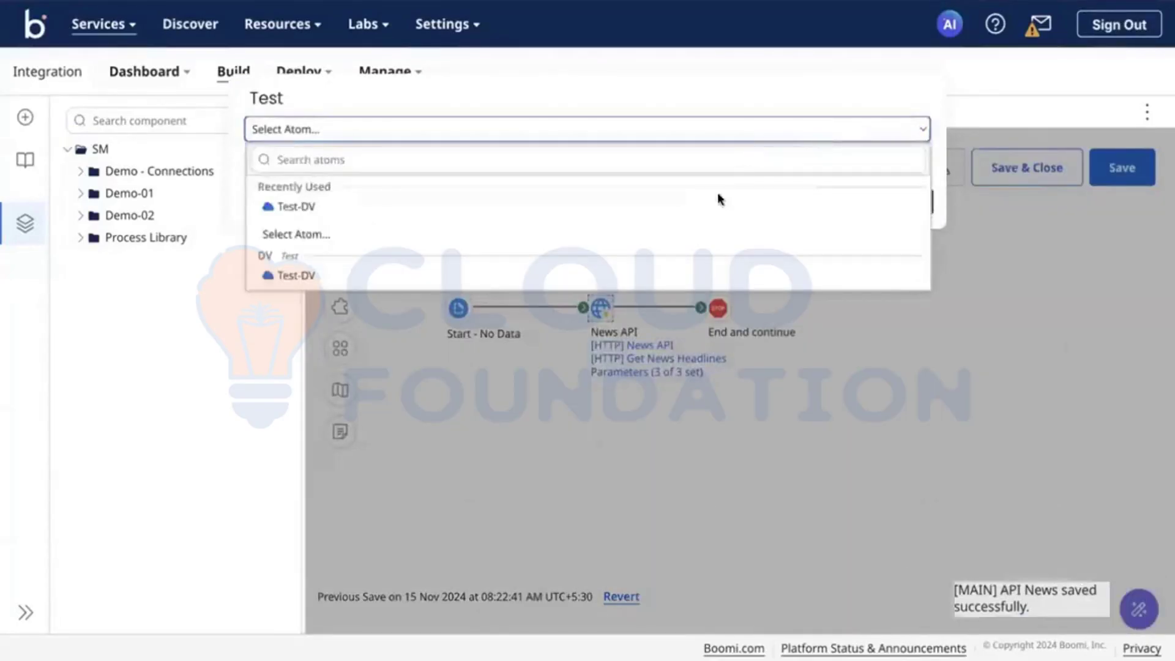
left_click(686, 207)
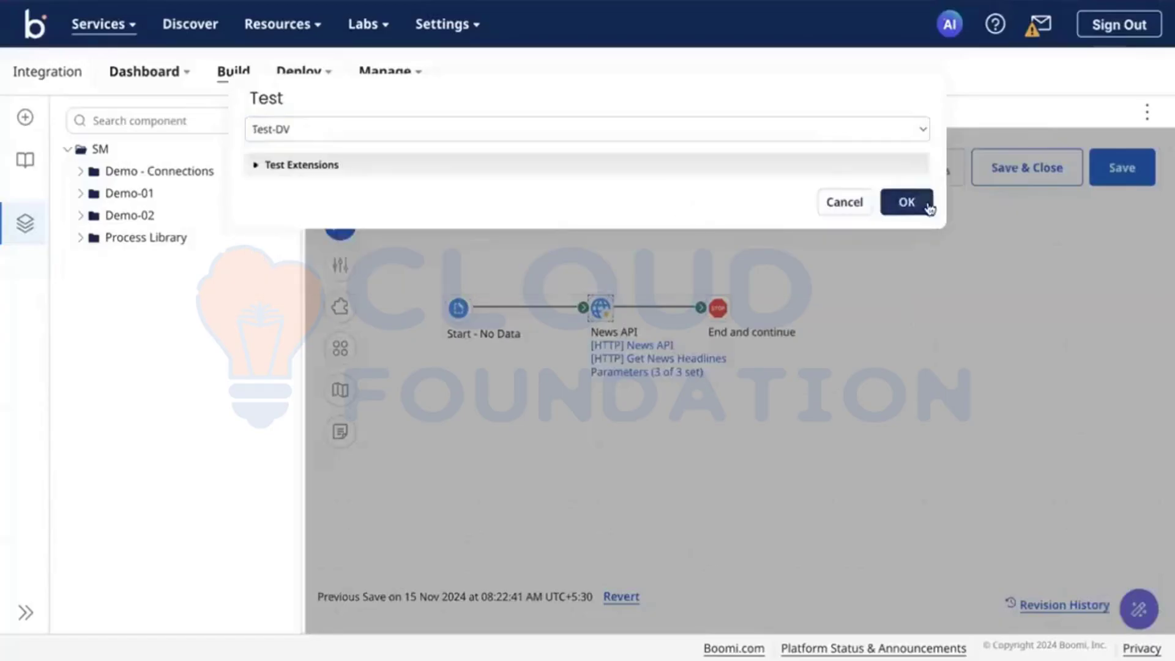
left_click(909, 202)
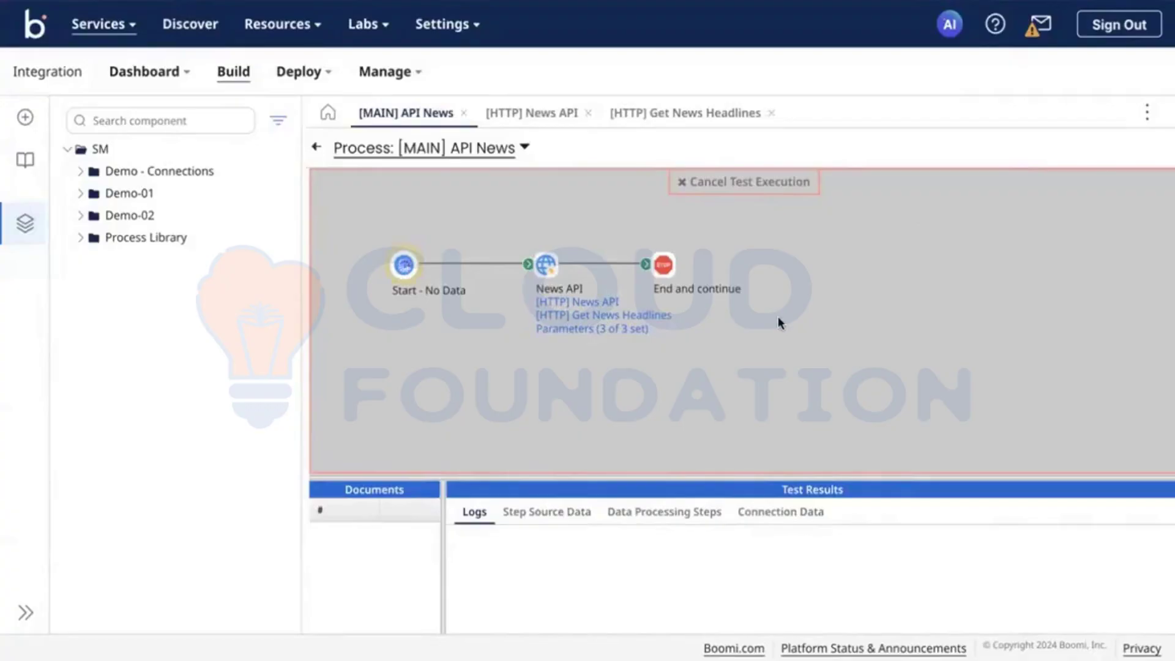
Review the News API step's test logs, its extended info and its step source data
left_click(538, 271)
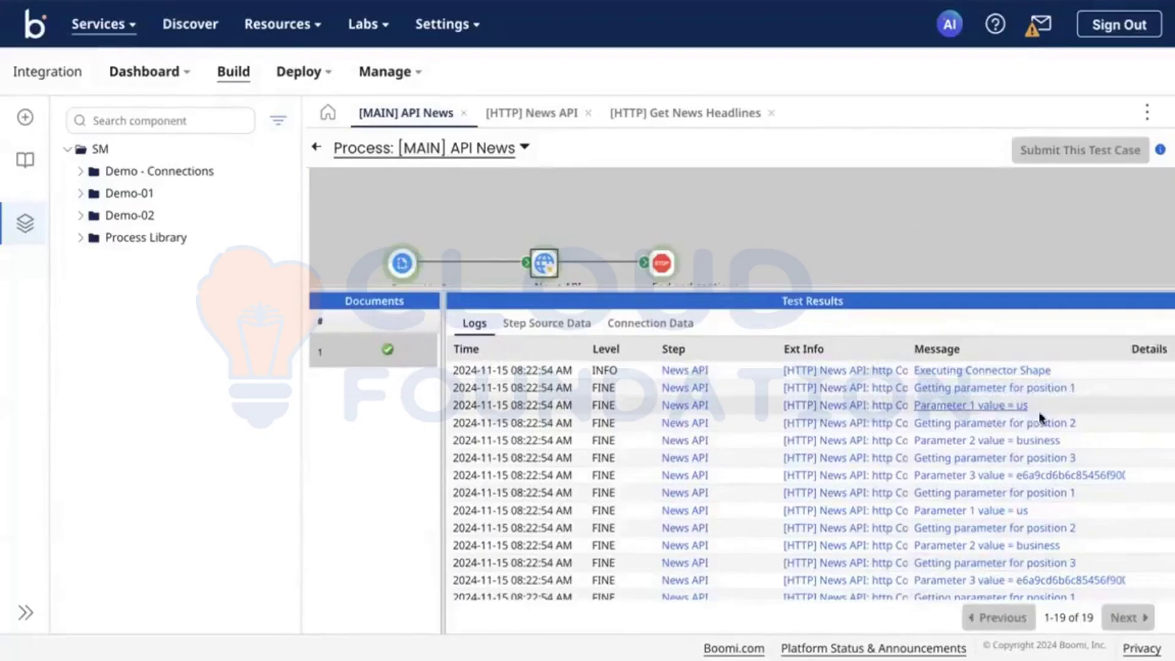
scroll(1013, 445, "down", 3)
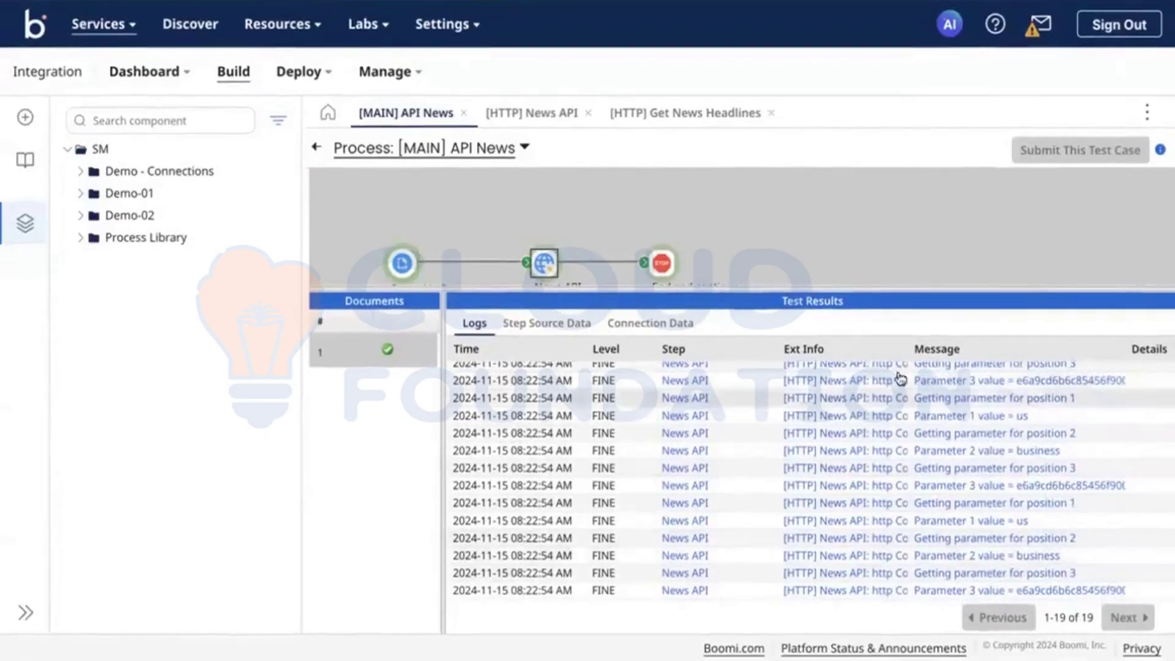
scroll(713, 226, "down", 1)
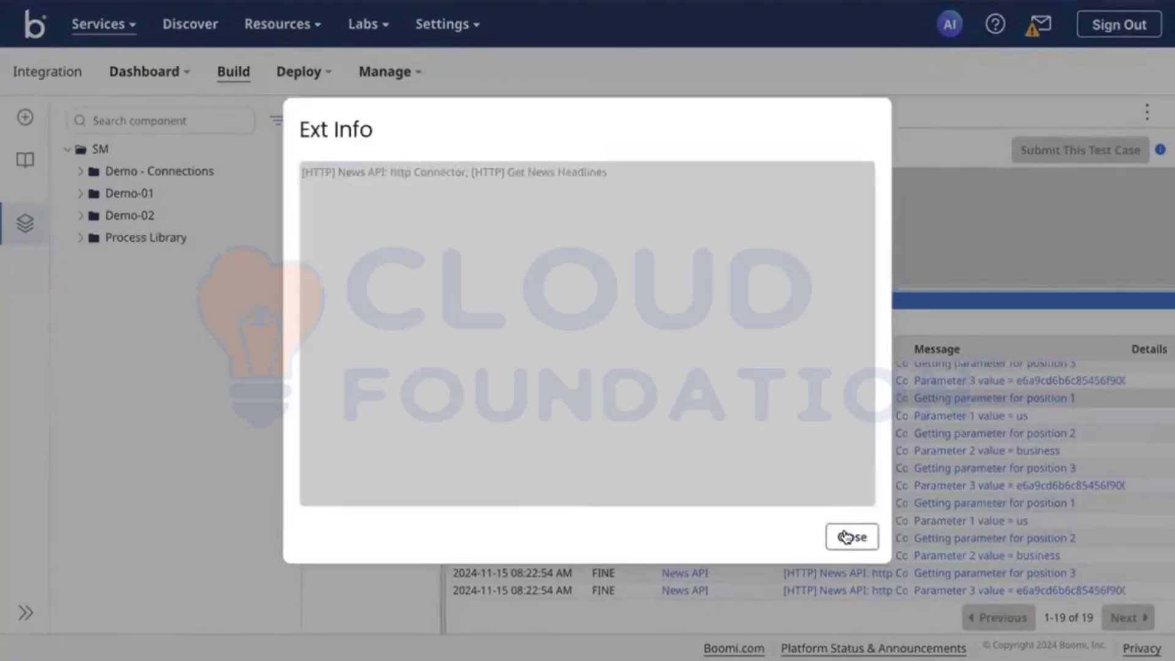
left_click(853, 535)
left_click(541, 333)
Inspect the full request URL in the News API step's connection data
left_click(637, 333)
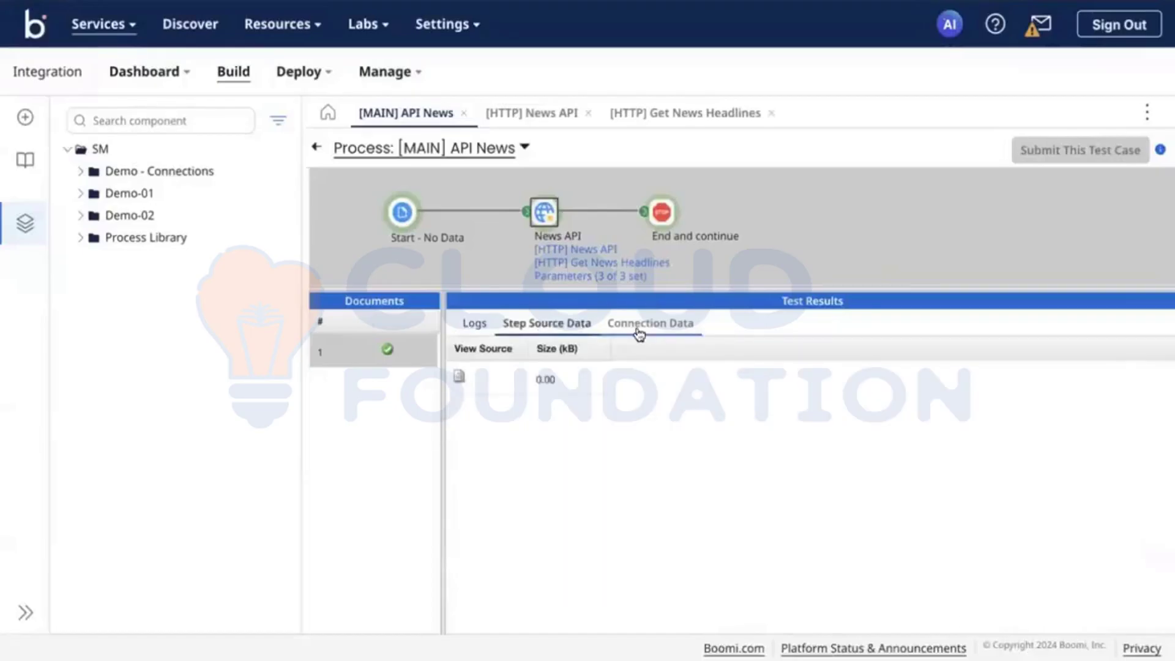
left_click(706, 384)
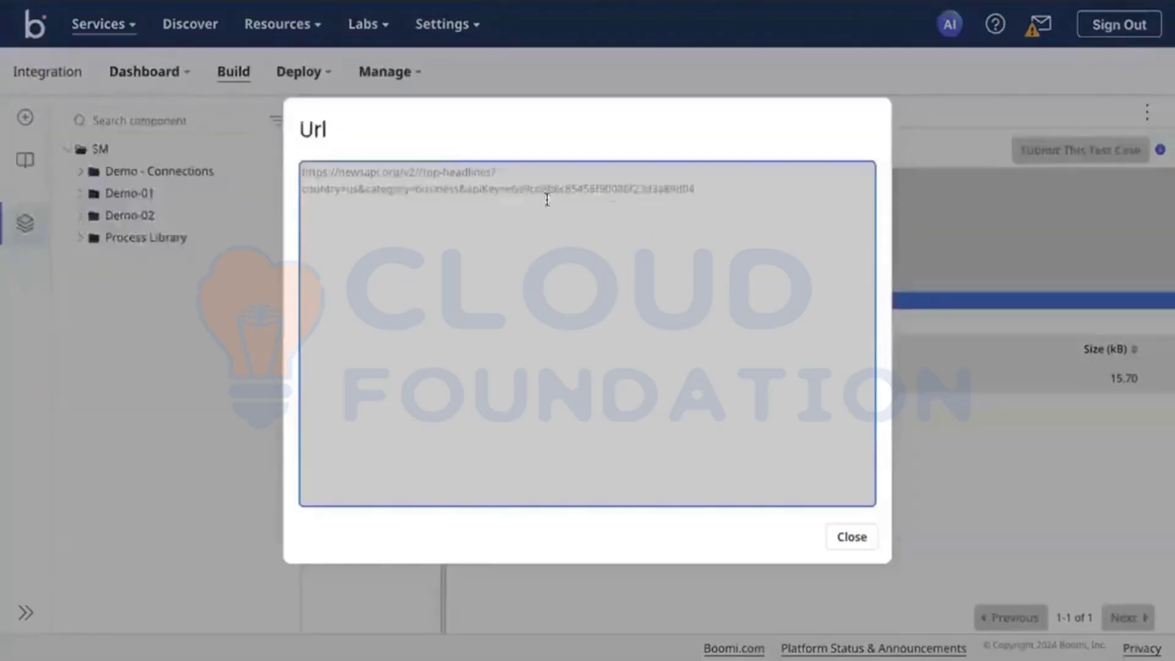
left_click(863, 544)
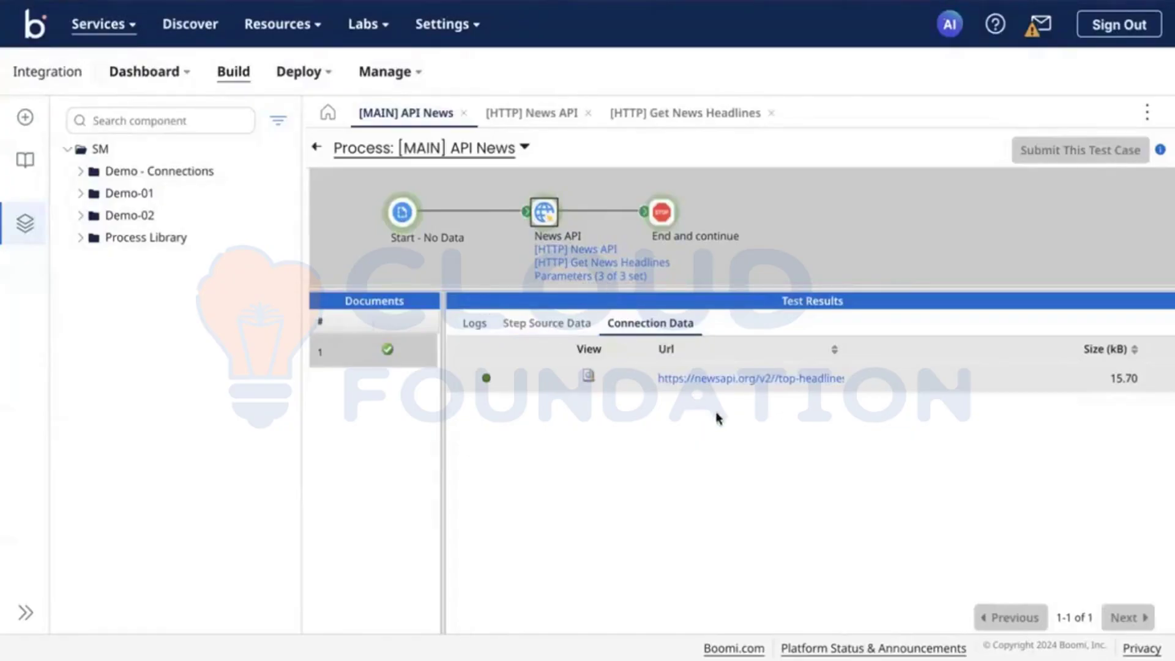
left_click(765, 379)
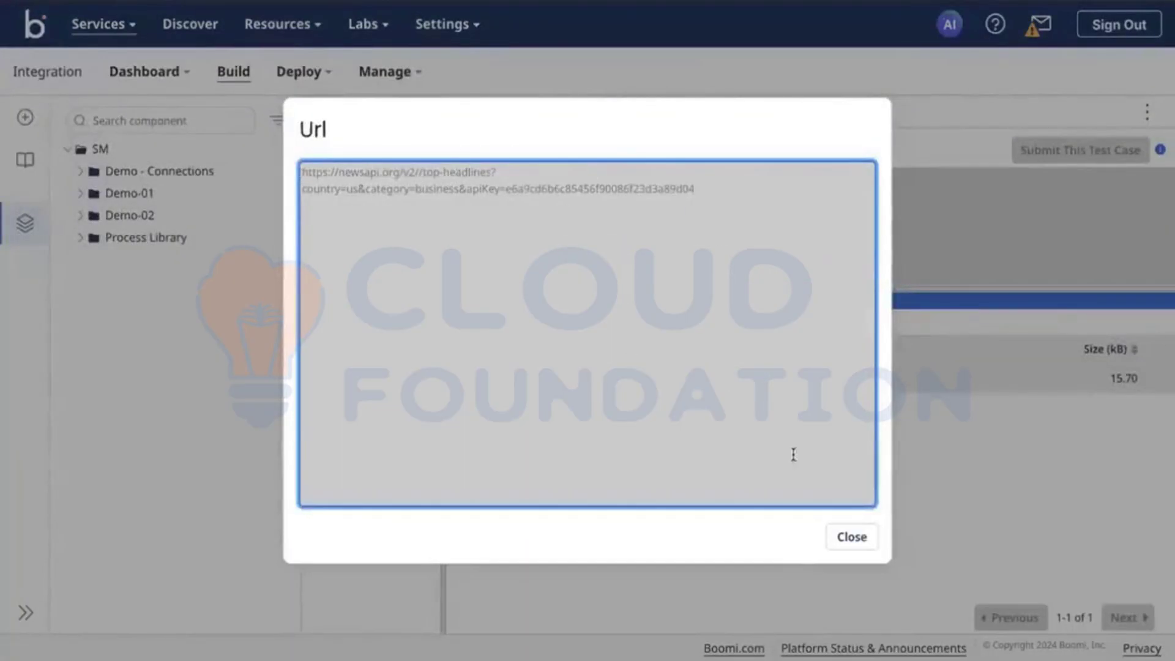
left_click(852, 537)
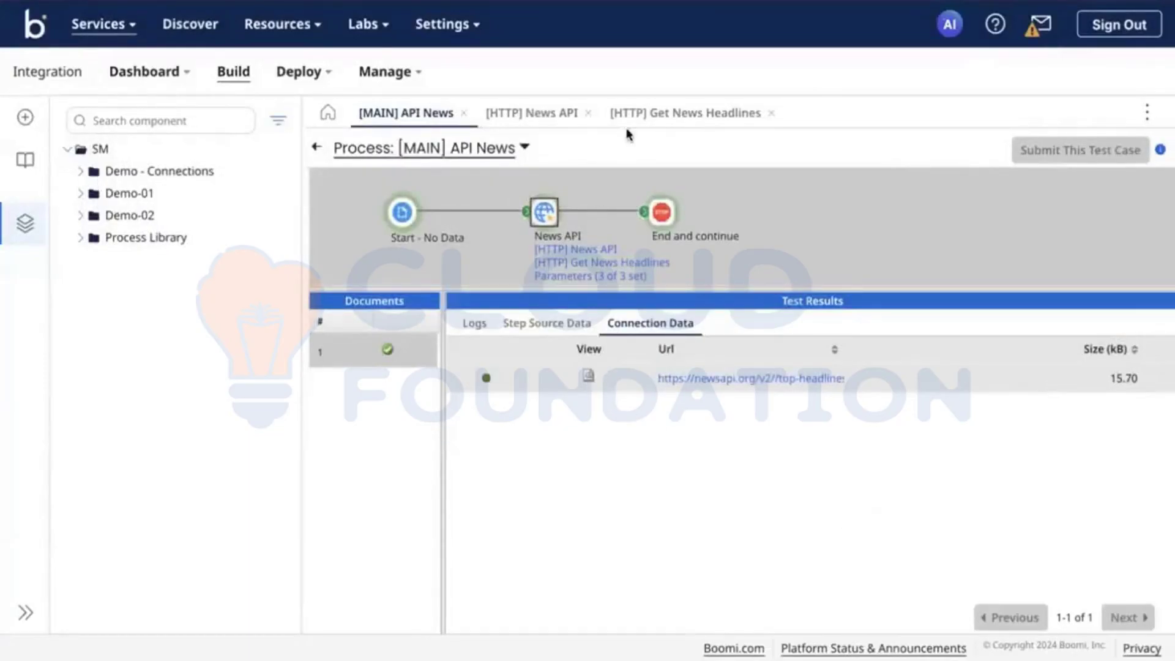
Change the first resource path element of [HTTP] Get News Headlines to "top-headlines?country=" and save the operation
left_click(671, 123)
left_click(436, 392)
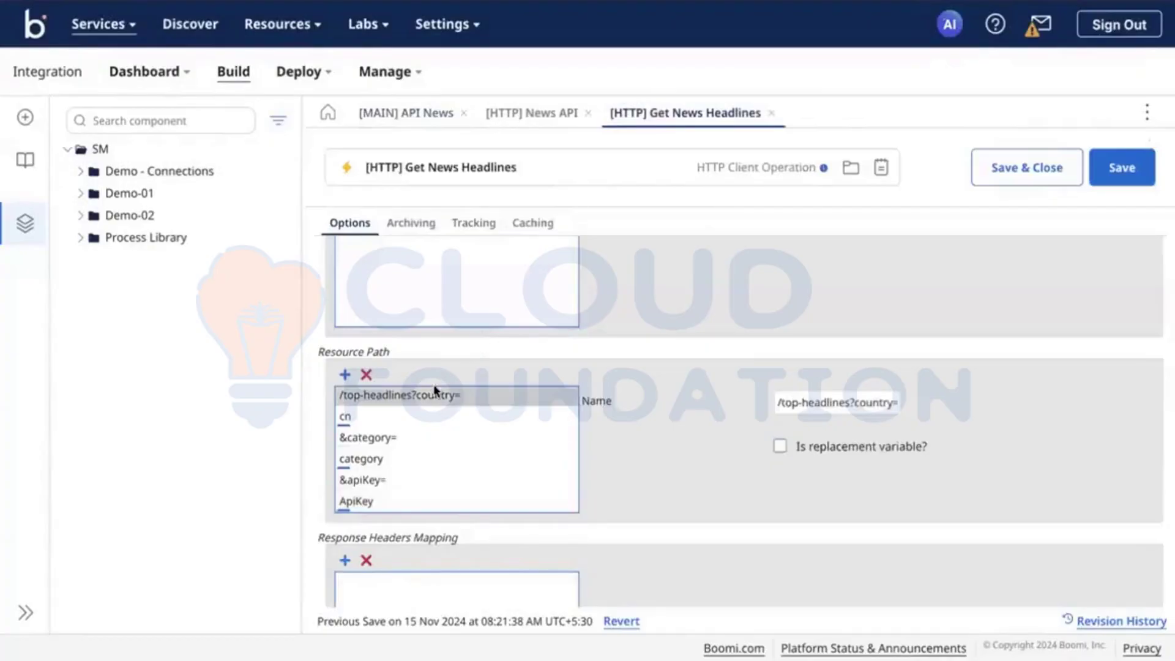
left_click(789, 401)
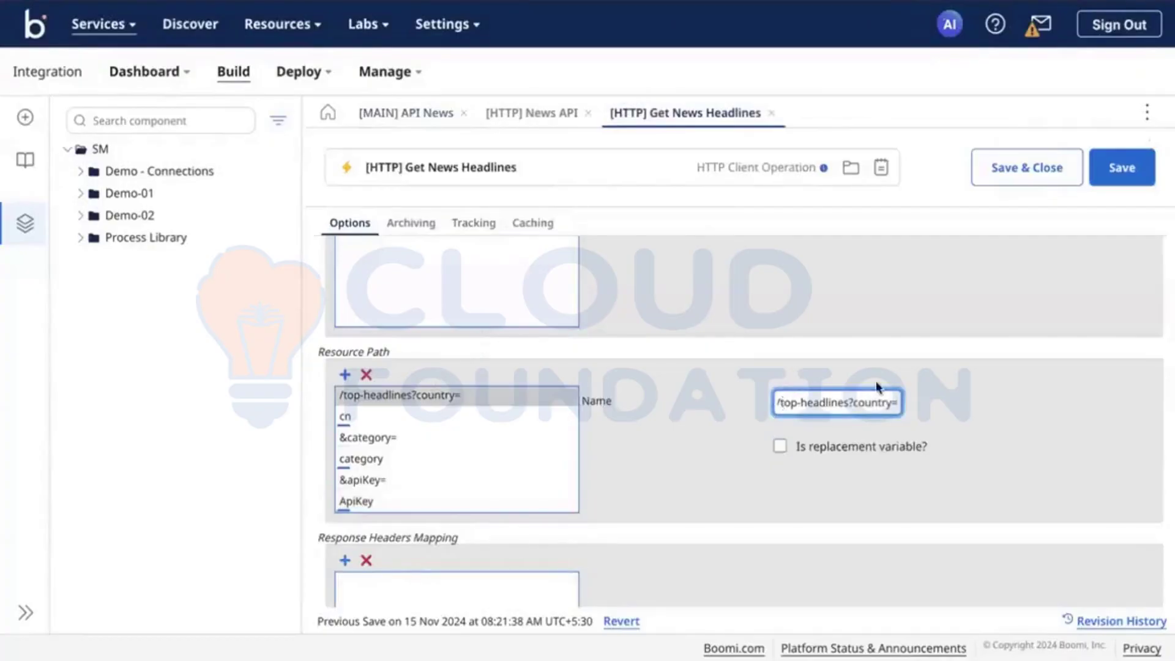
key("Home")
key("Delete")
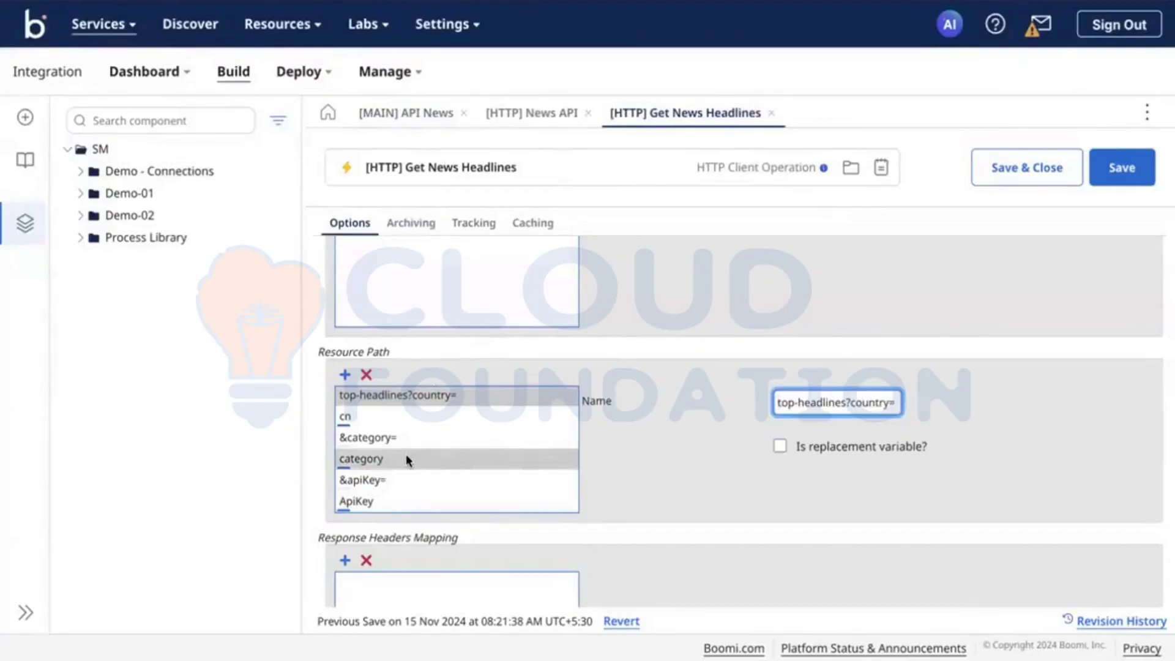
left_click(1115, 174)
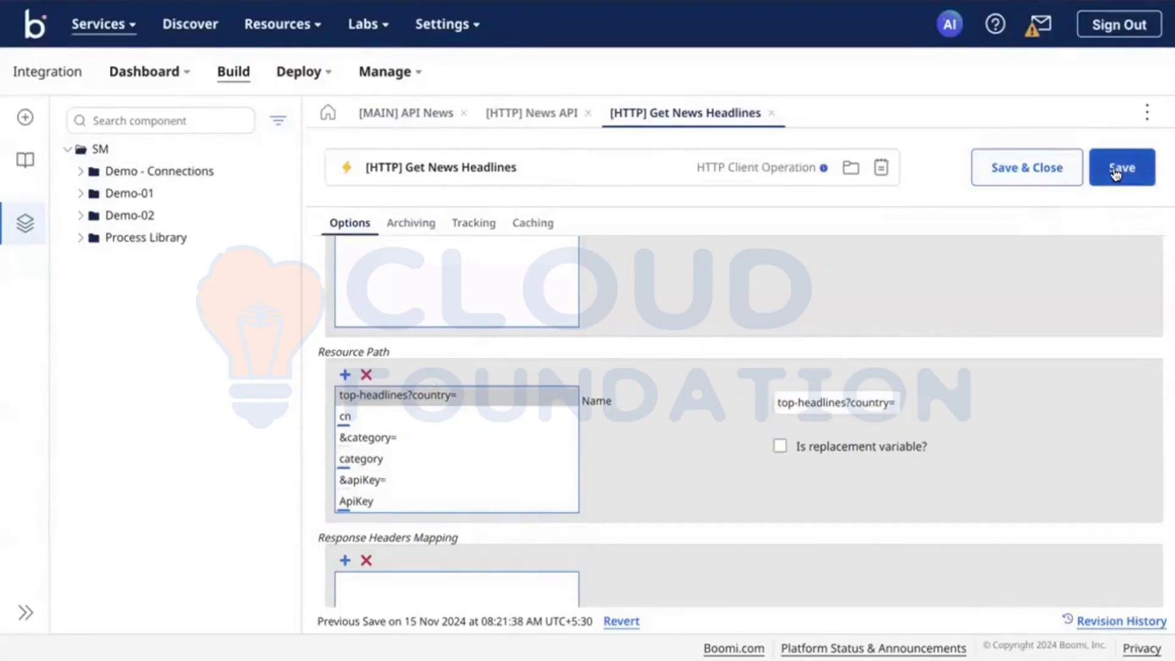
Look through the JSON response document in the [MAIN] API News connection data, in both formatted and unformatted view
left_click(387, 121)
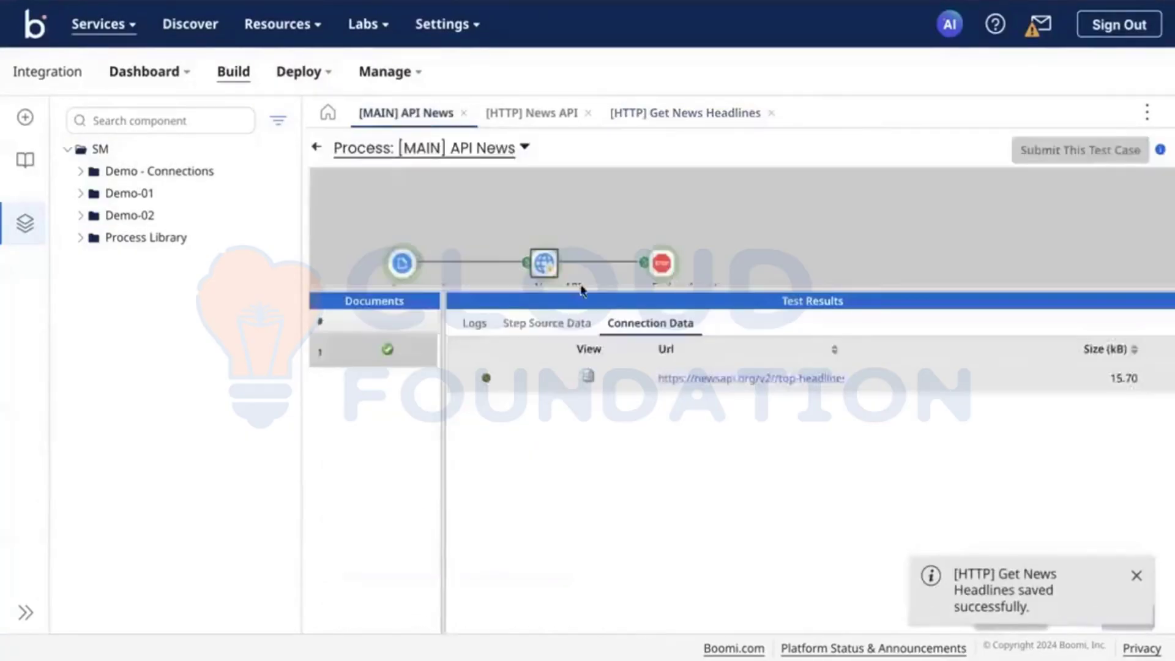
left_click(589, 377)
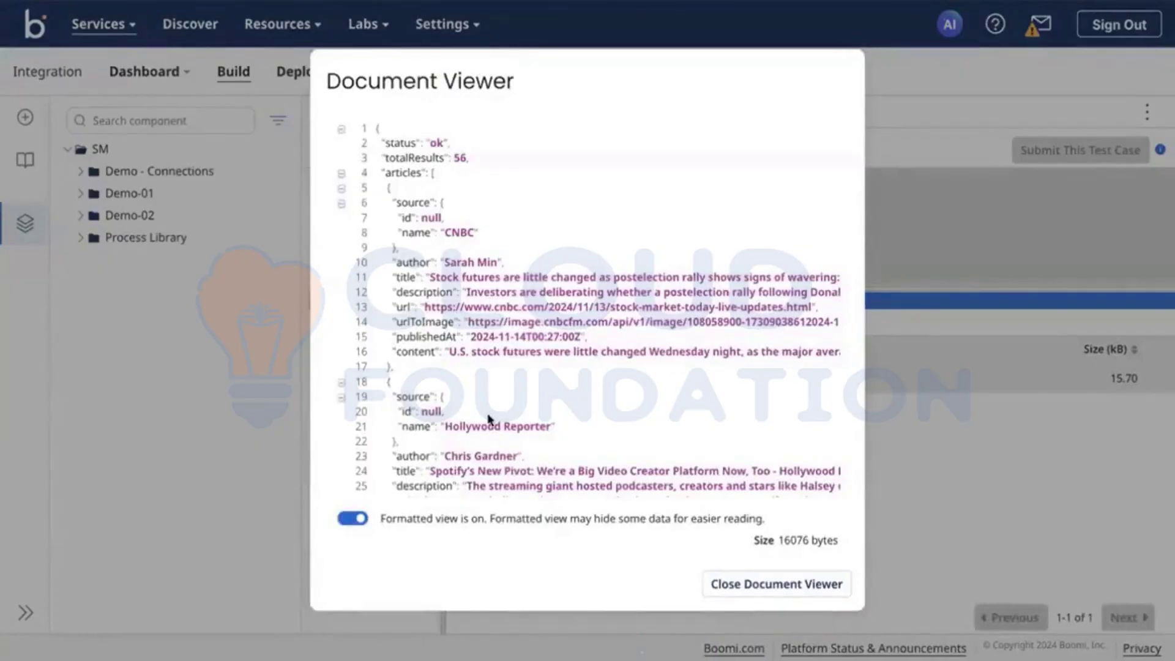
scroll(489, 419, "down", 20)
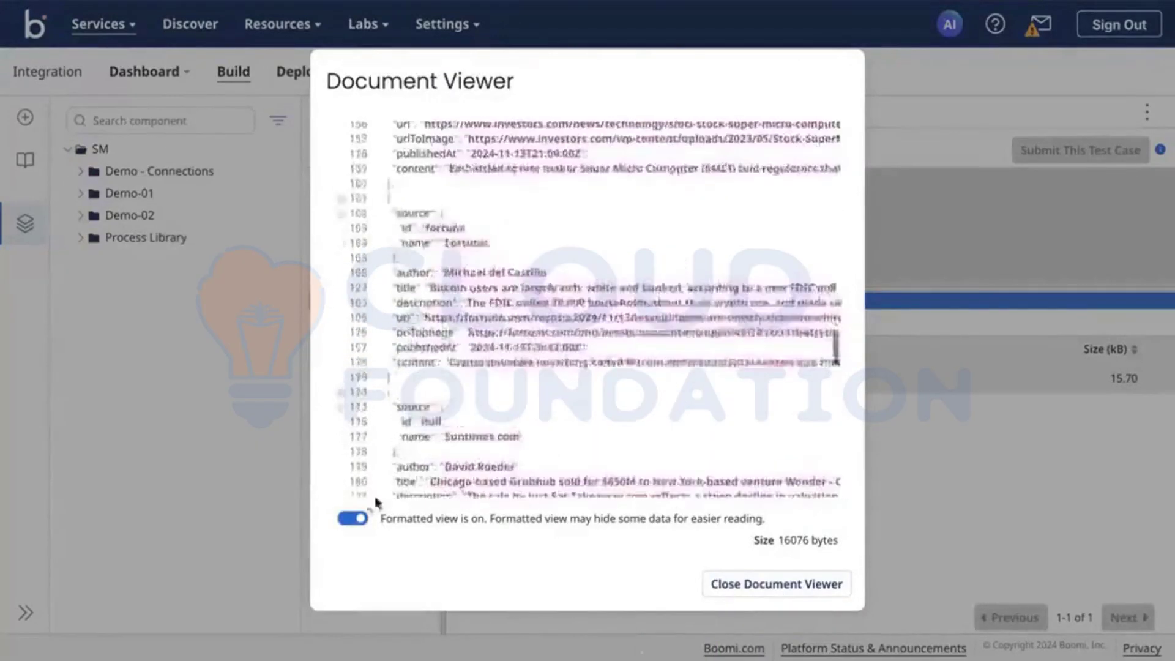
scroll(376, 499, "down", 11)
left_click(355, 520)
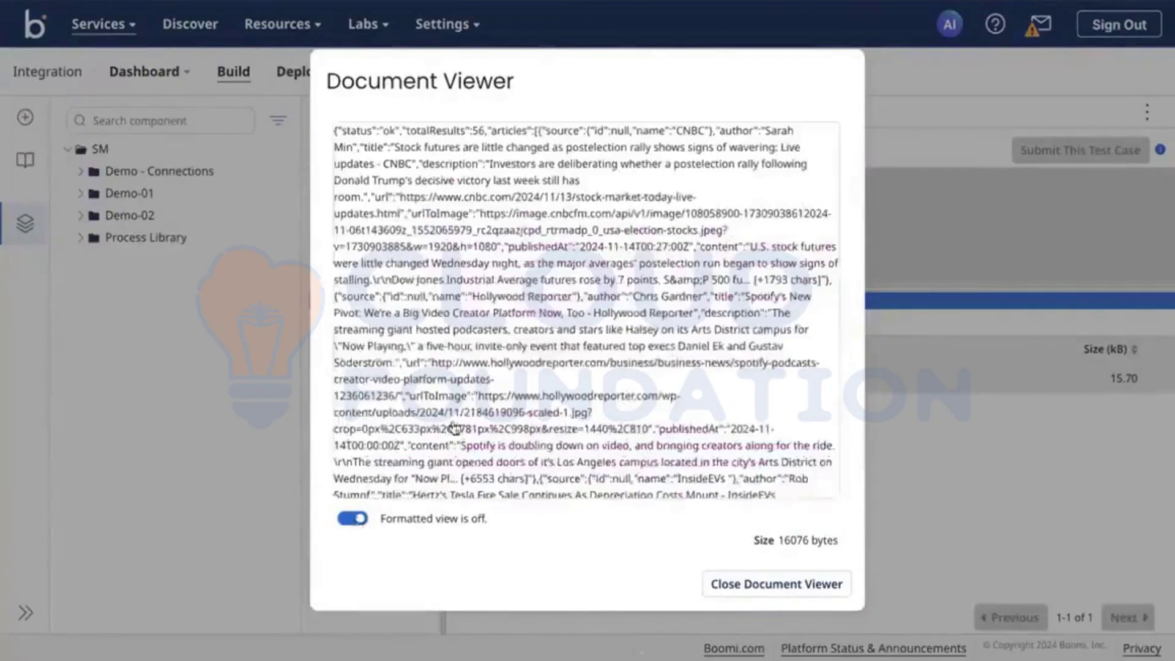
left_click(355, 520)
scroll(466, 359, "down", 6)
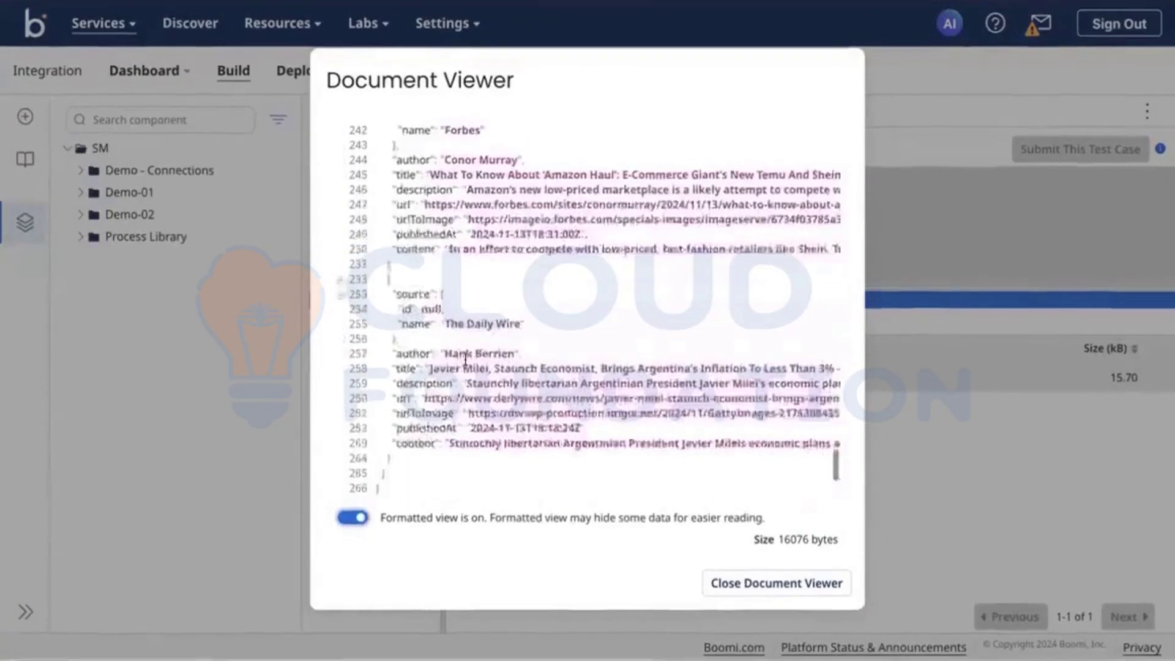
scroll(466, 359, "up", 10)
scroll(529, 331, "up", 20)
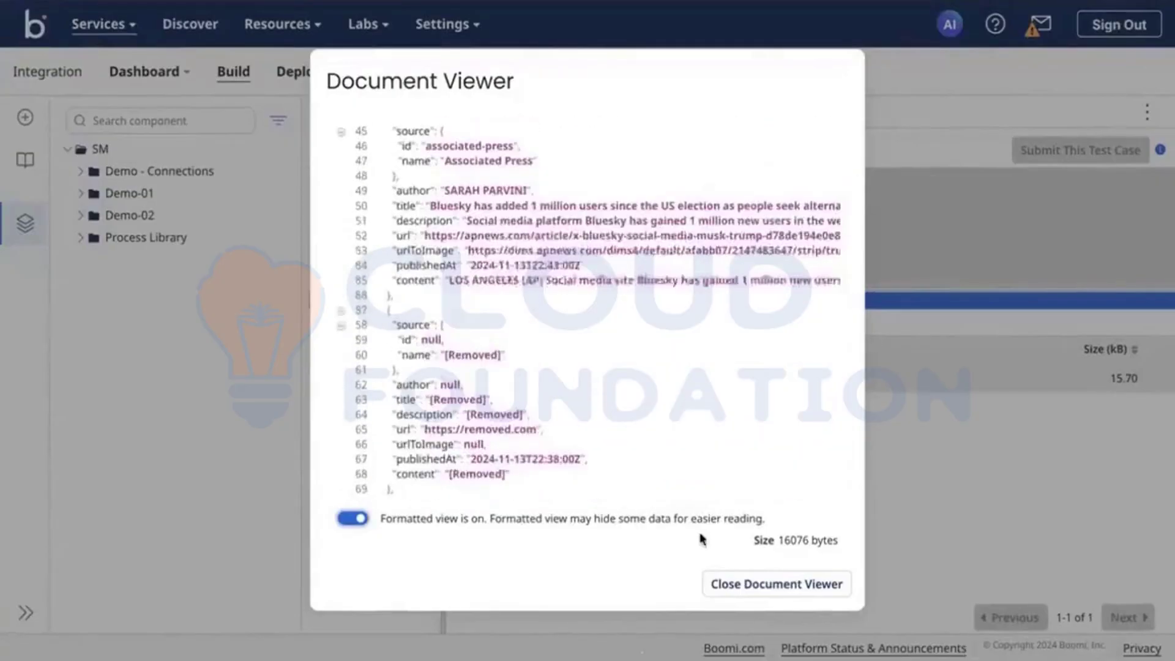
left_click(755, 590)
View the Stop step's source document from the test results and download the original document
left_click(659, 268)
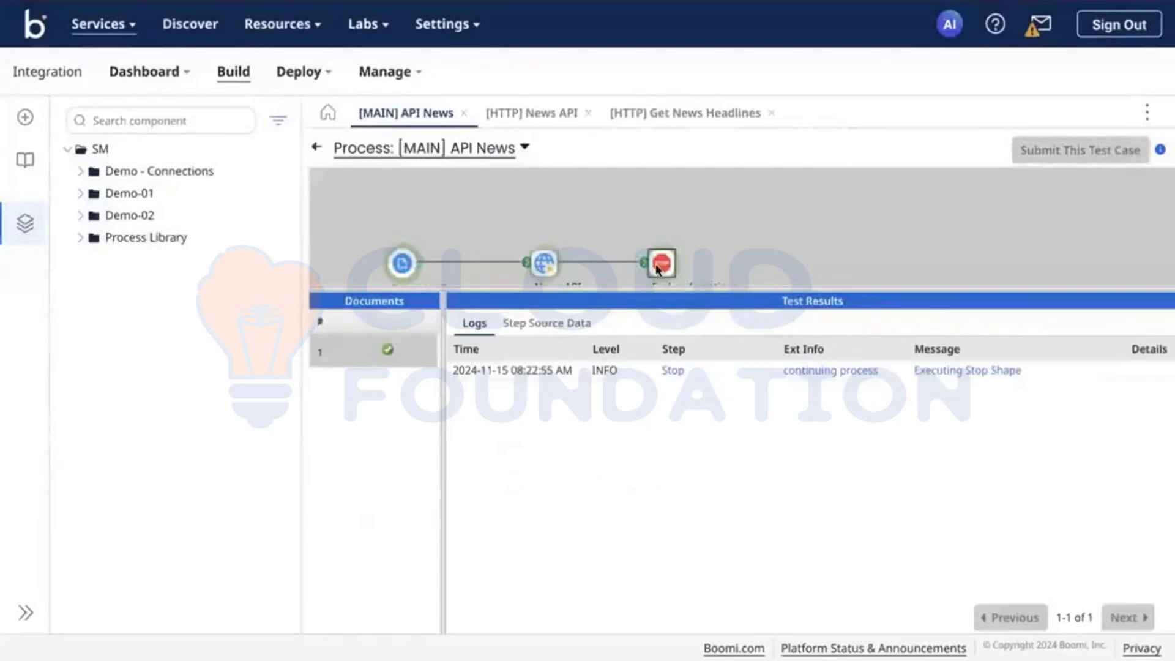
left_click(550, 322)
left_click(465, 380)
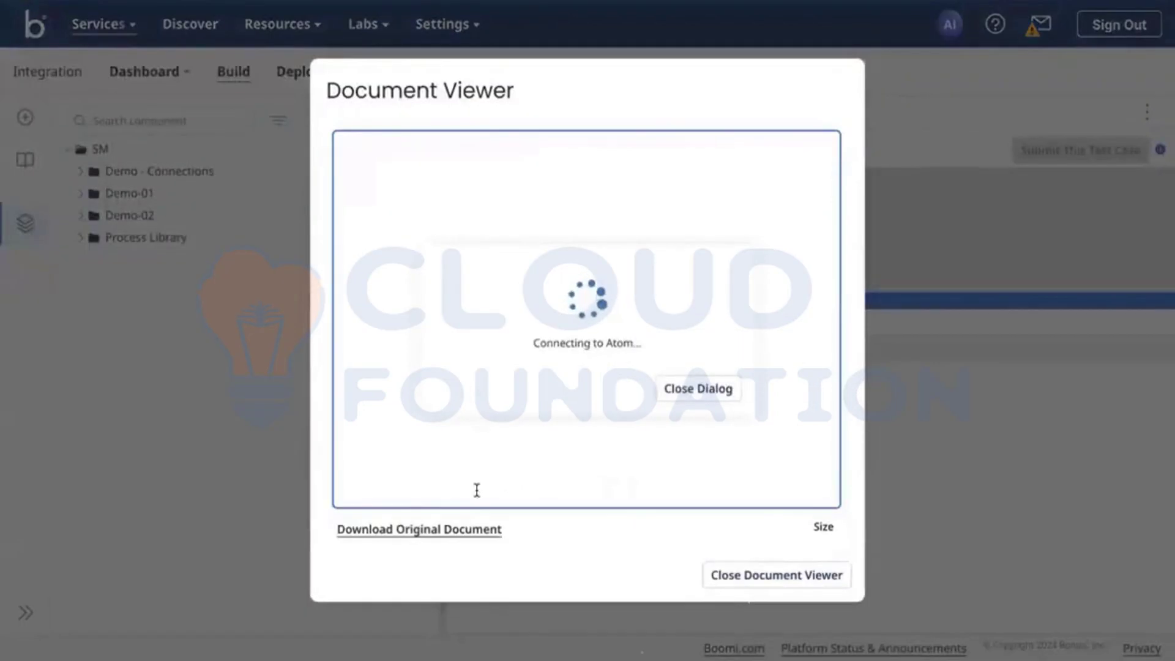
scroll(497, 409, "up", 20)
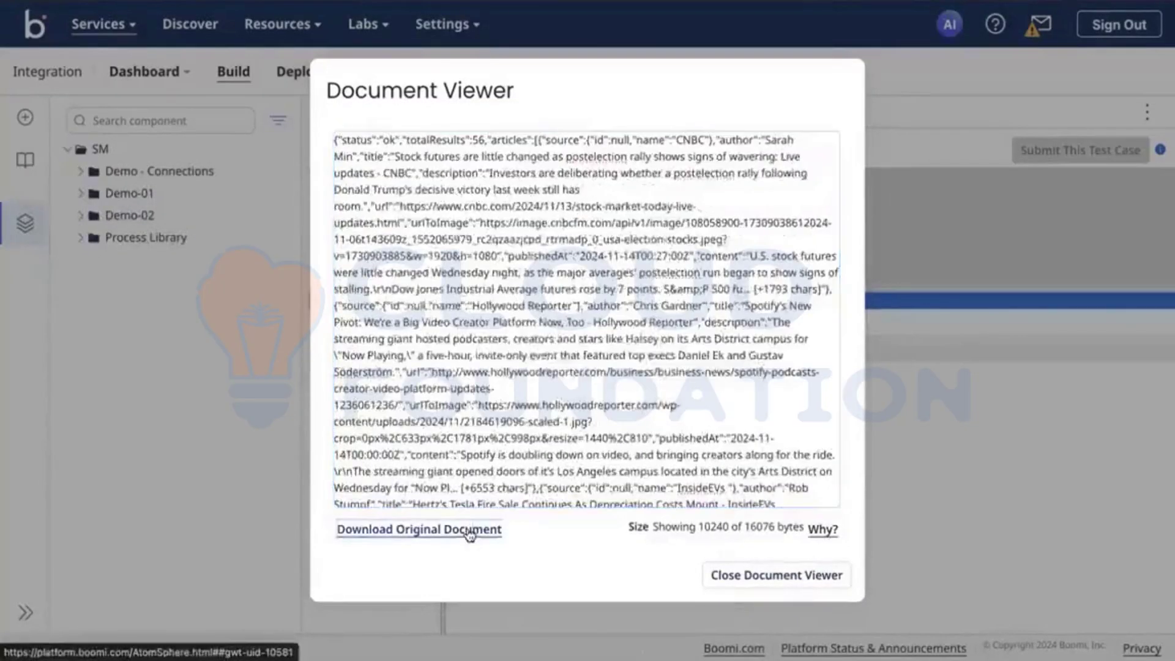
left_click(470, 530)
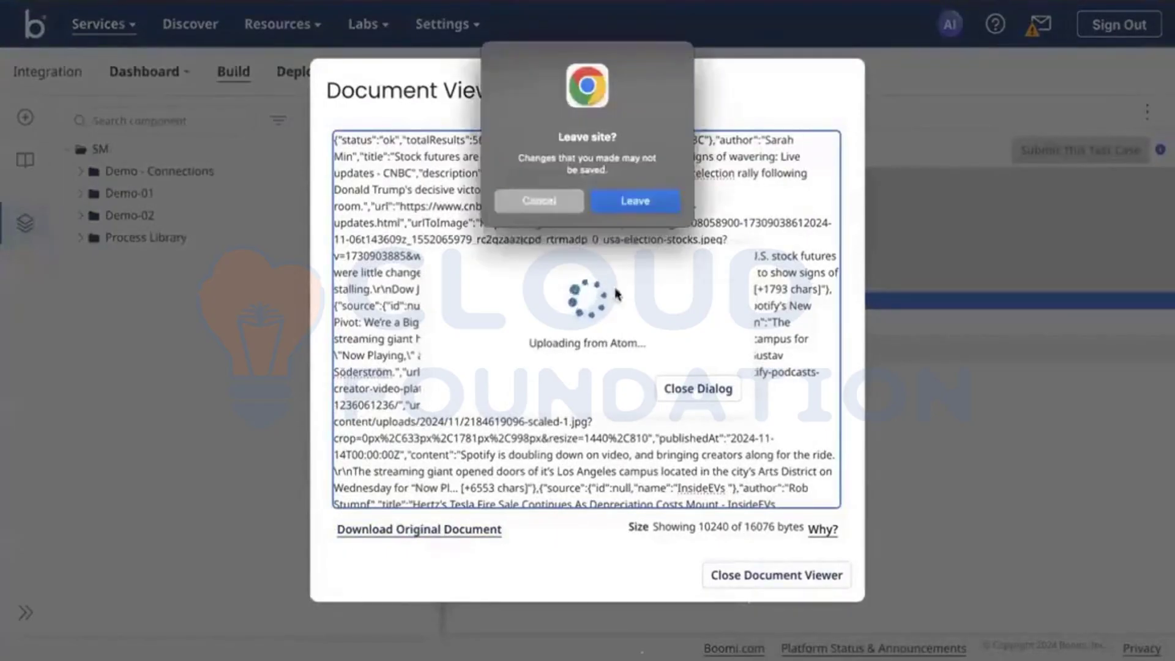
left_click(612, 197)
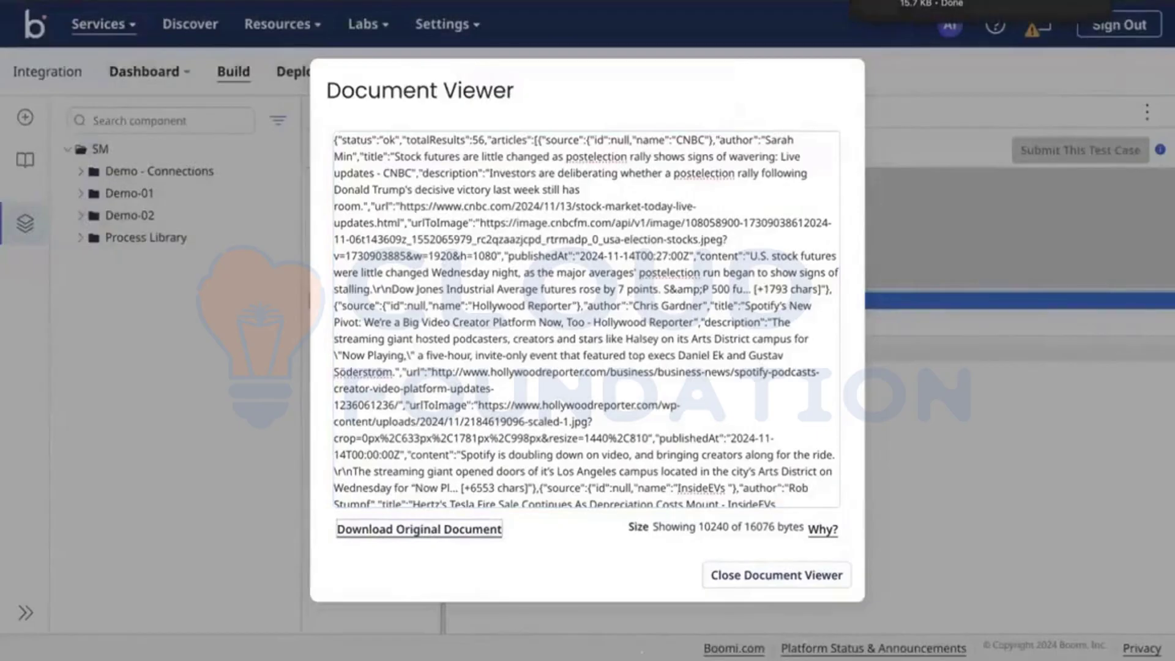
Try to open the downloaded .dat document with its default application
double_click(930, 5)
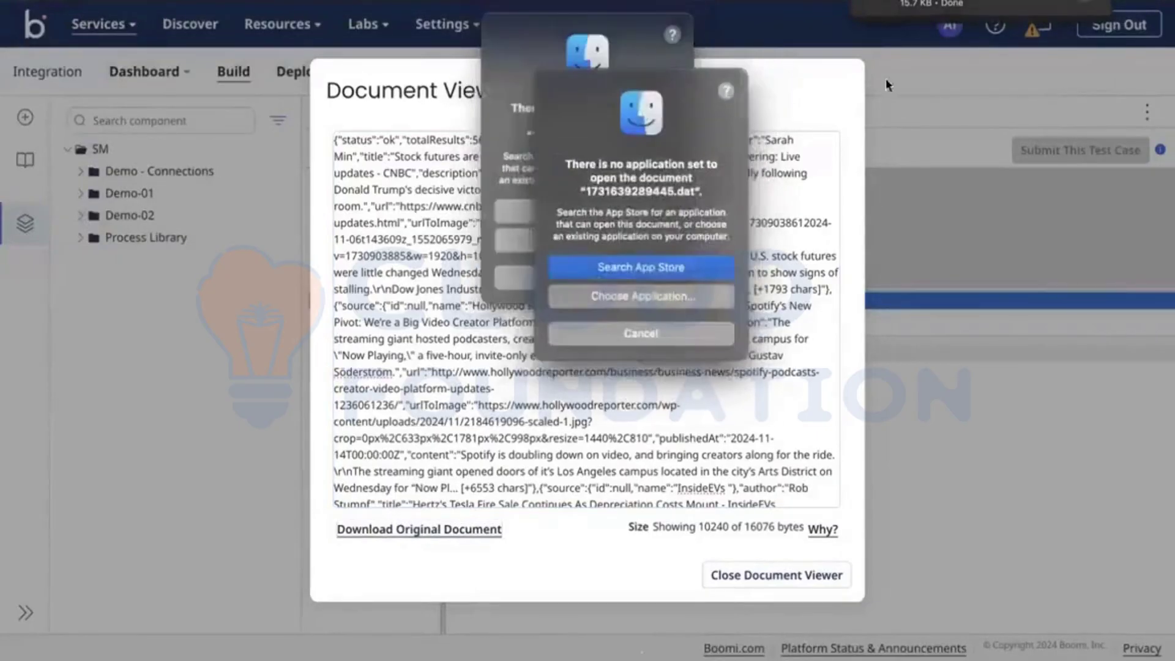
left_click(641, 334)
left_click(611, 275)
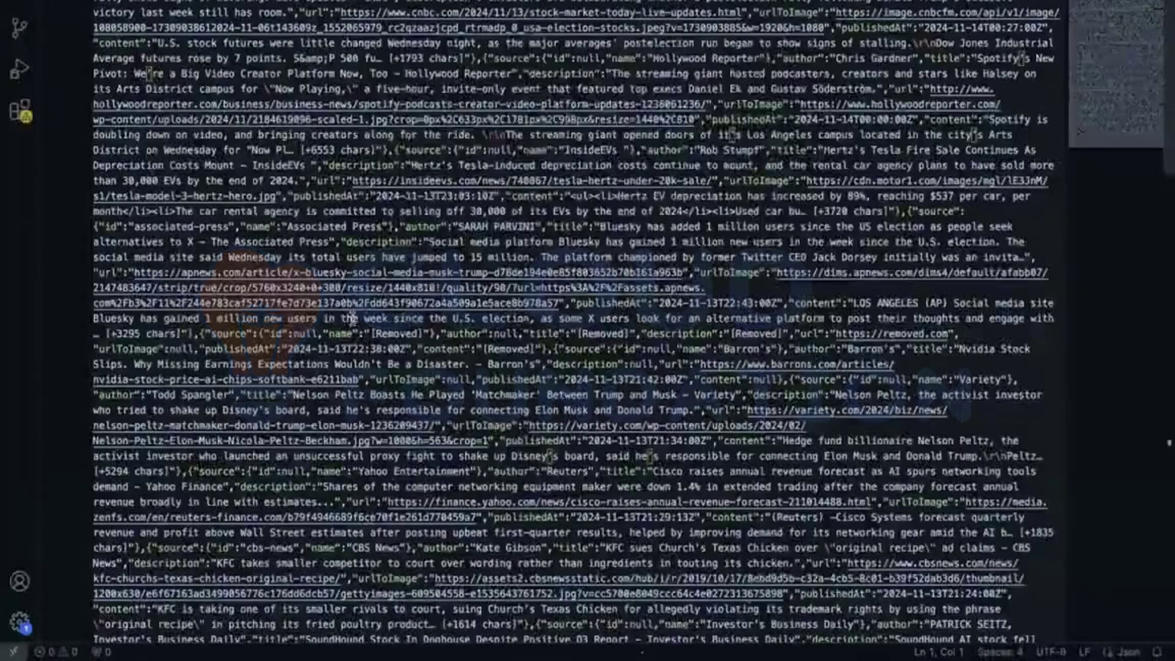
Format the JSON response in the code editor and look through its article entries
key("super+shift+p")
type("format")
key("Return")
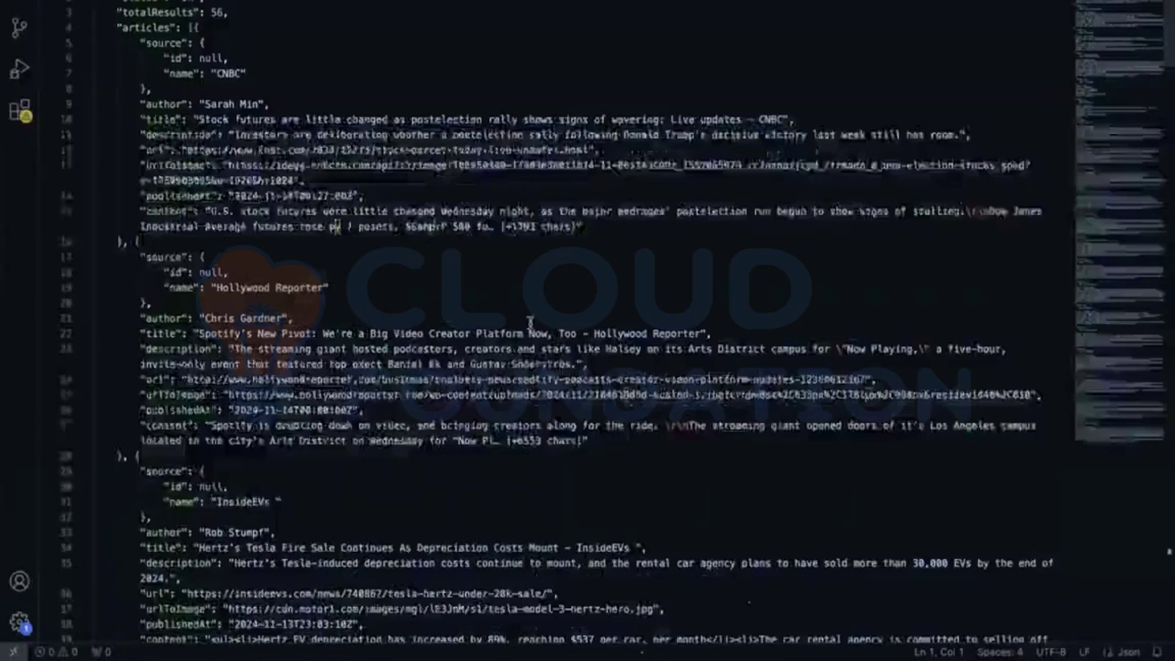
left_click(448, 240)
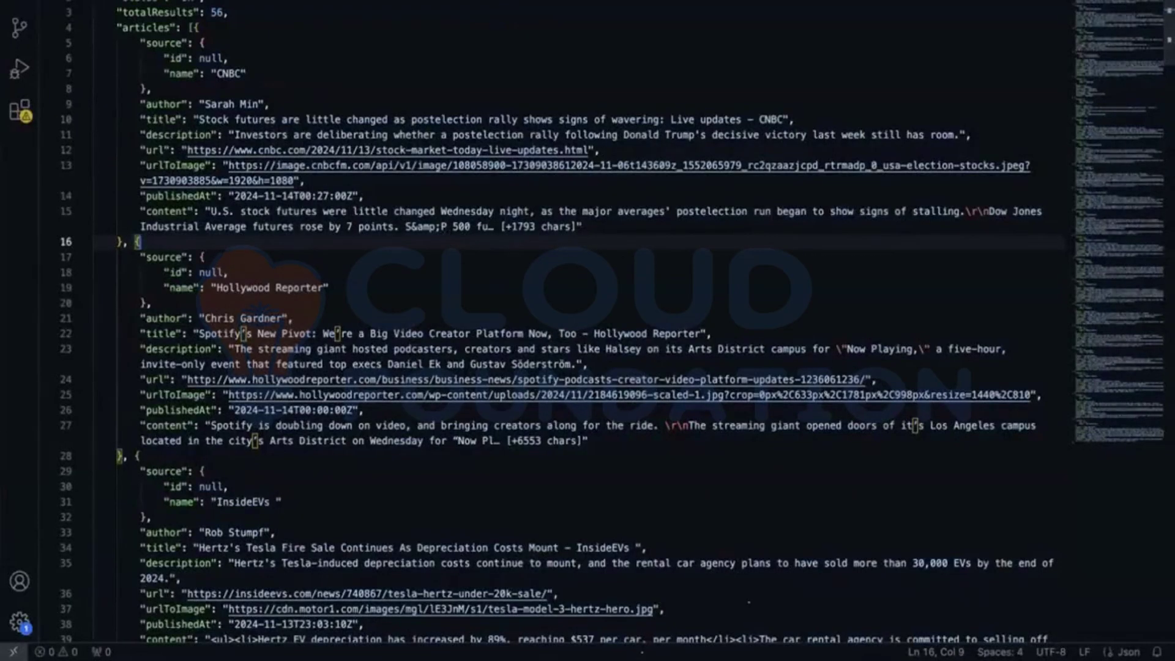
scroll(482, 164, "down", 15)
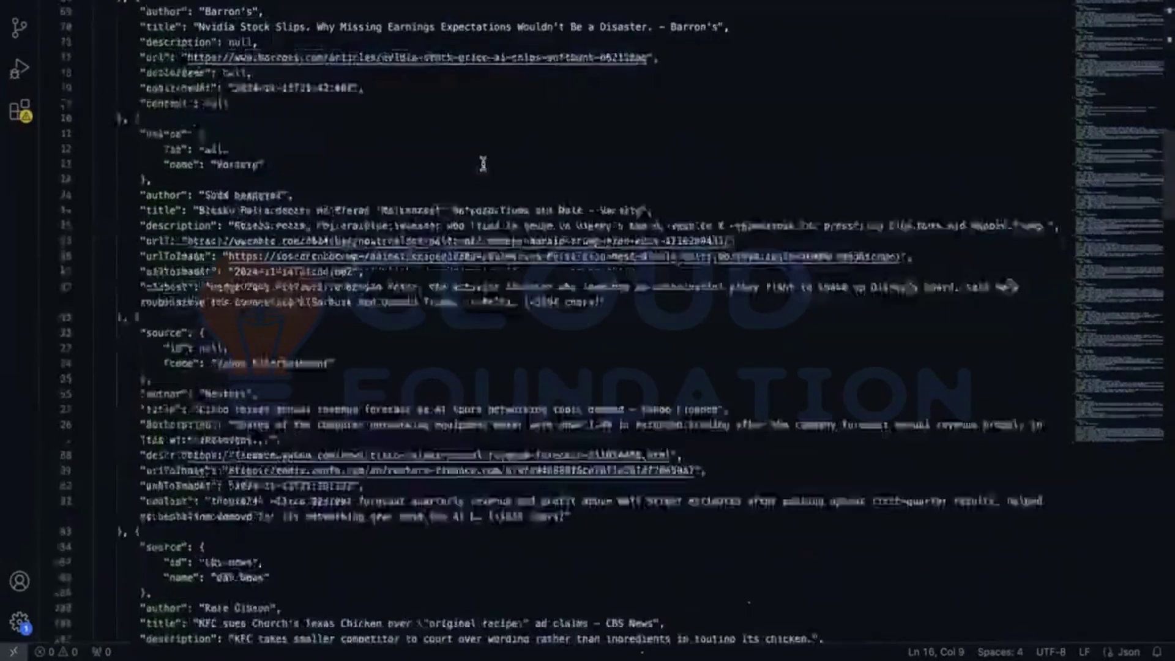
scroll(483, 164, "down", 20)
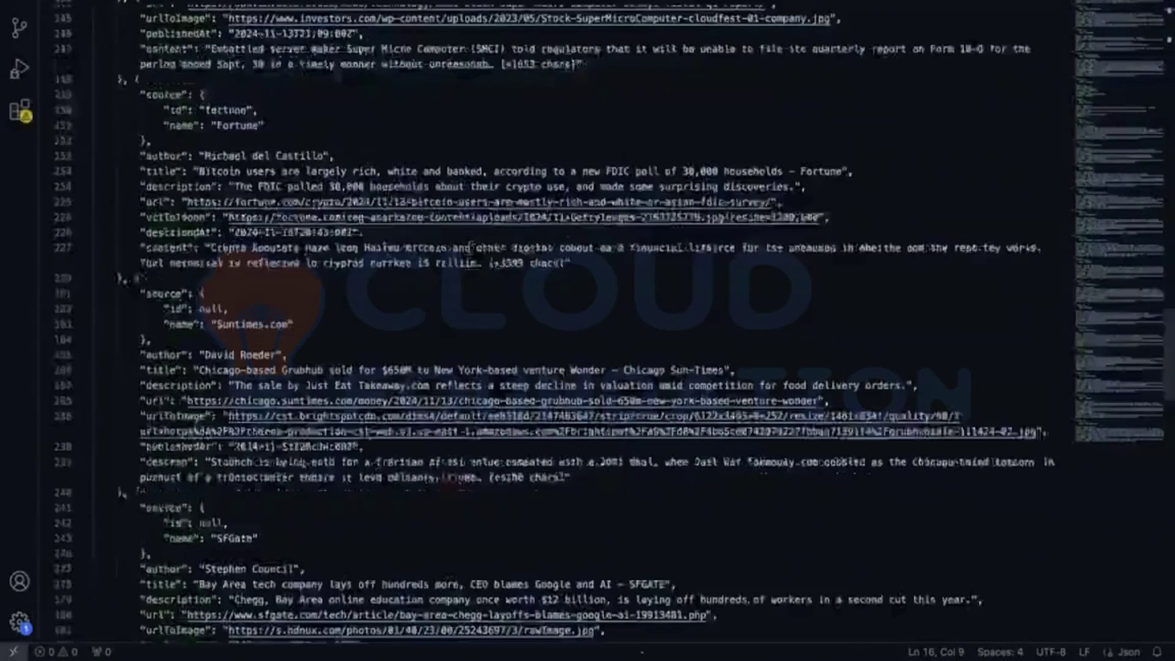
scroll(472, 248, "up", 10)
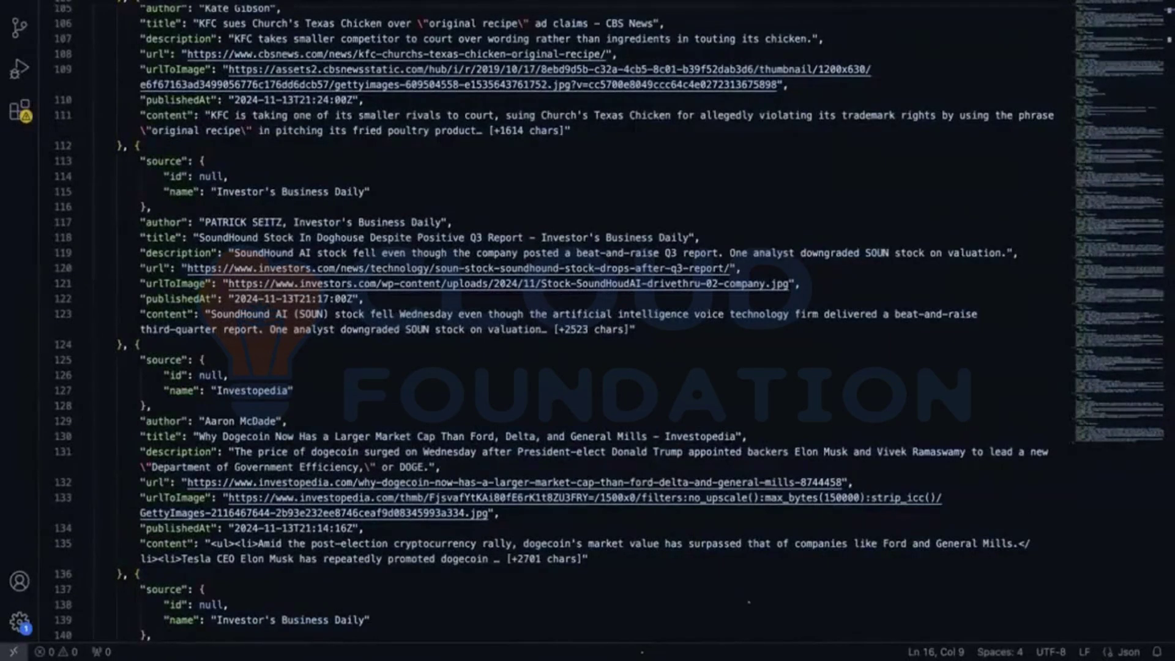
scroll(462, 165, "down", 15)
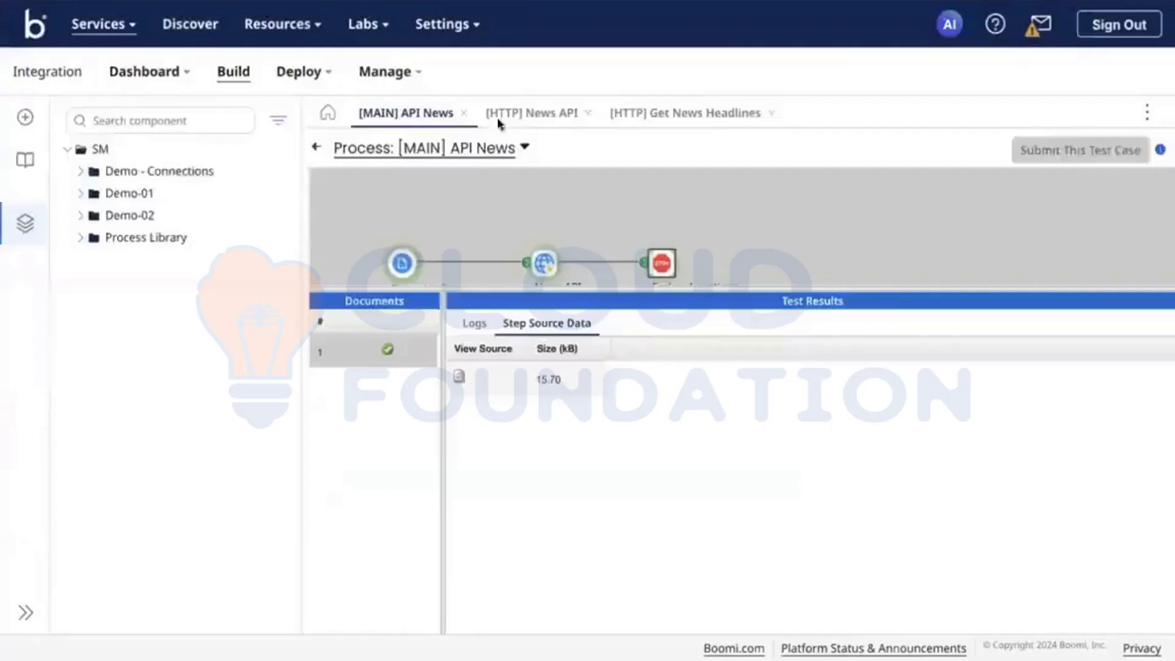
Leave the test results and move the Stop step farther from the News API connector, connecting the two again
left_click(790, 576)
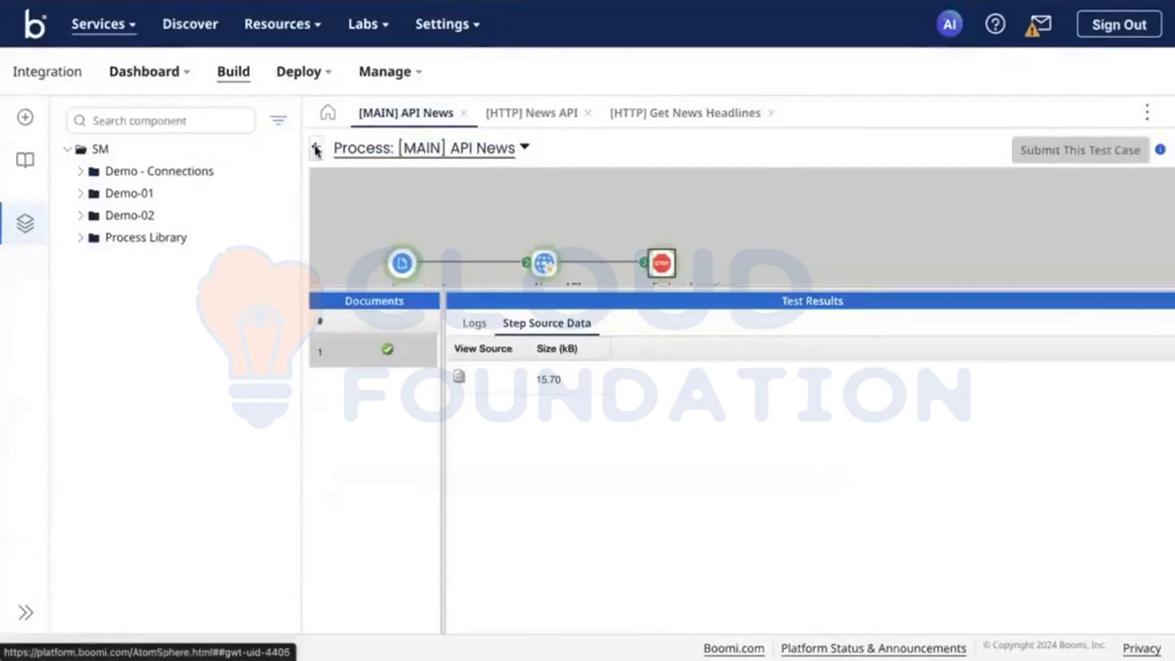
left_click(315, 150)
mouse_move(719, 350)
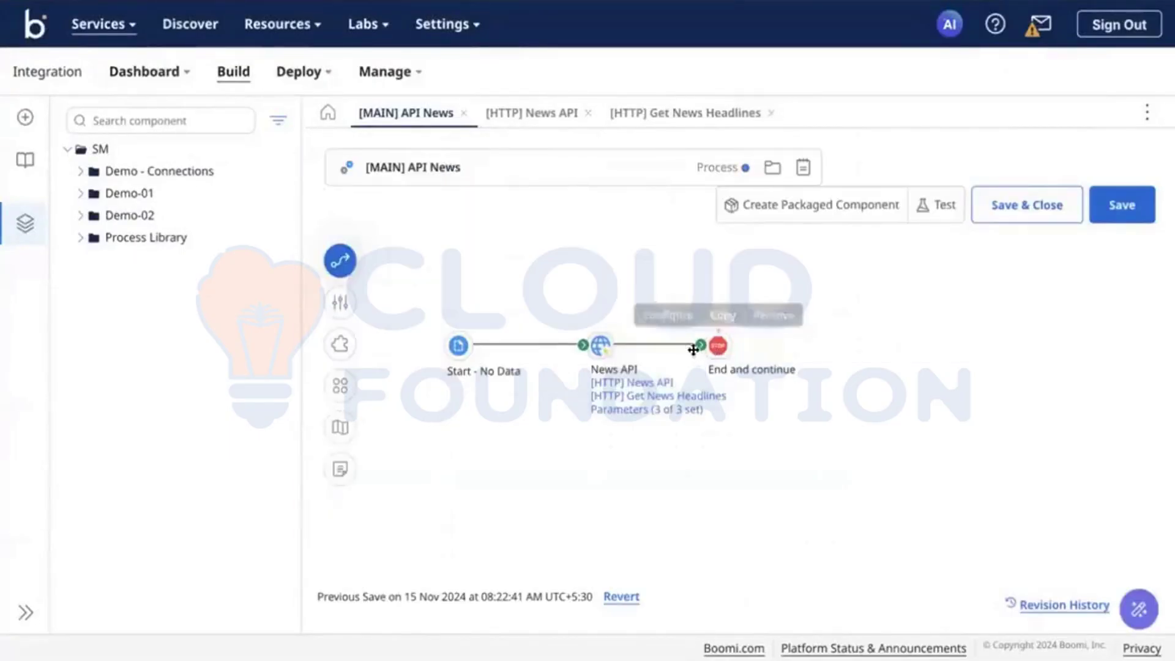
left_click_drag(700, 346, 876, 347)
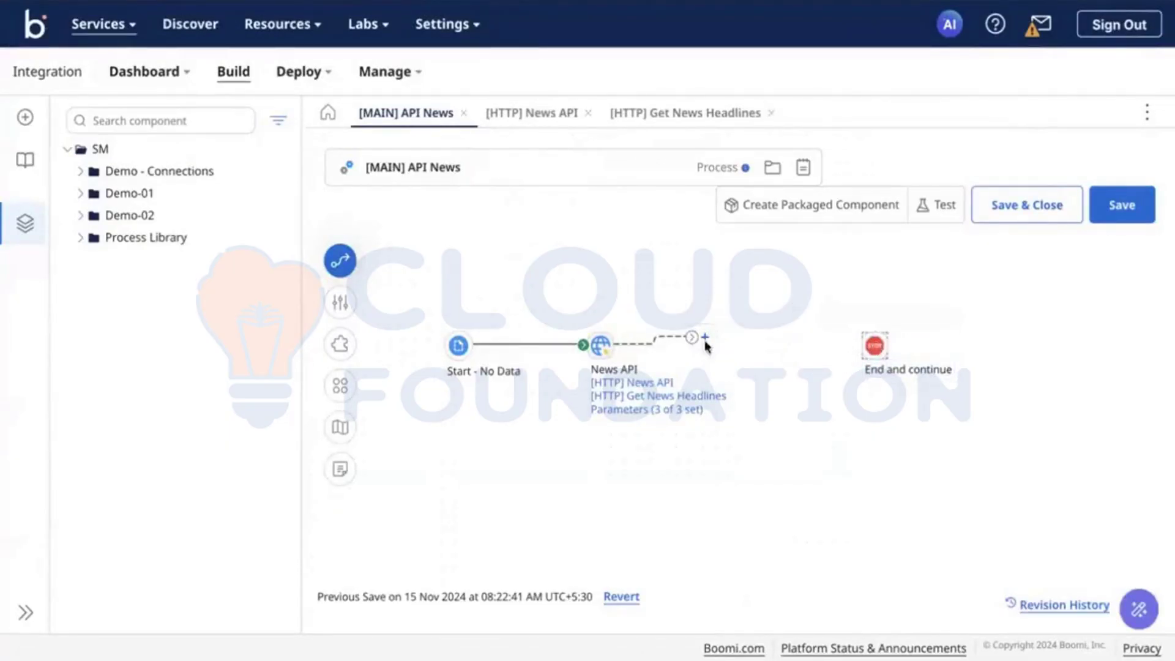
left_click_drag(696, 341, 811, 353)
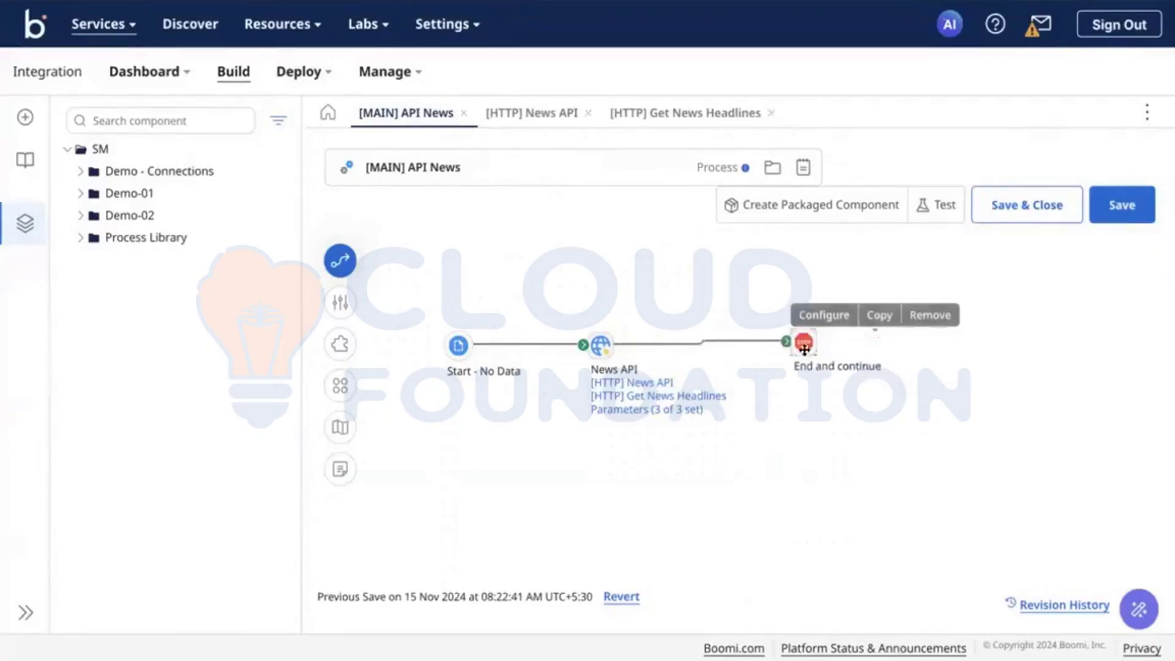
Set the response profile type of the [HTTP] Get News Headlines operation to JSON and start creating a new response profile
left_click(701, 398)
scroll(636, 446, "up", 5)
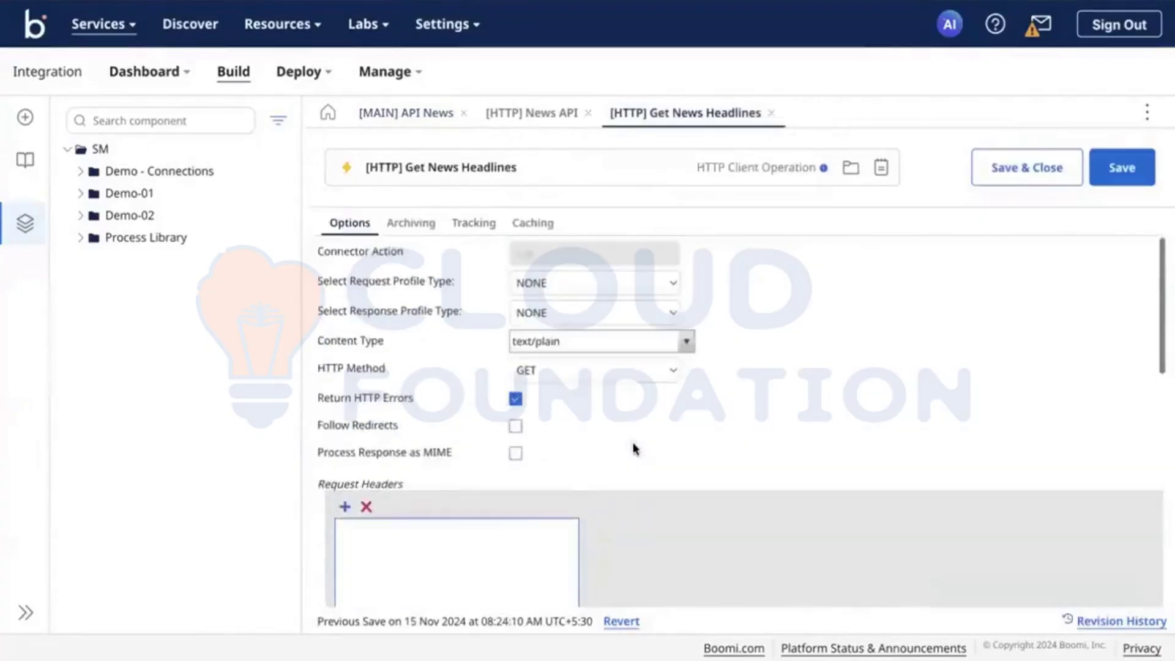
left_click(612, 309)
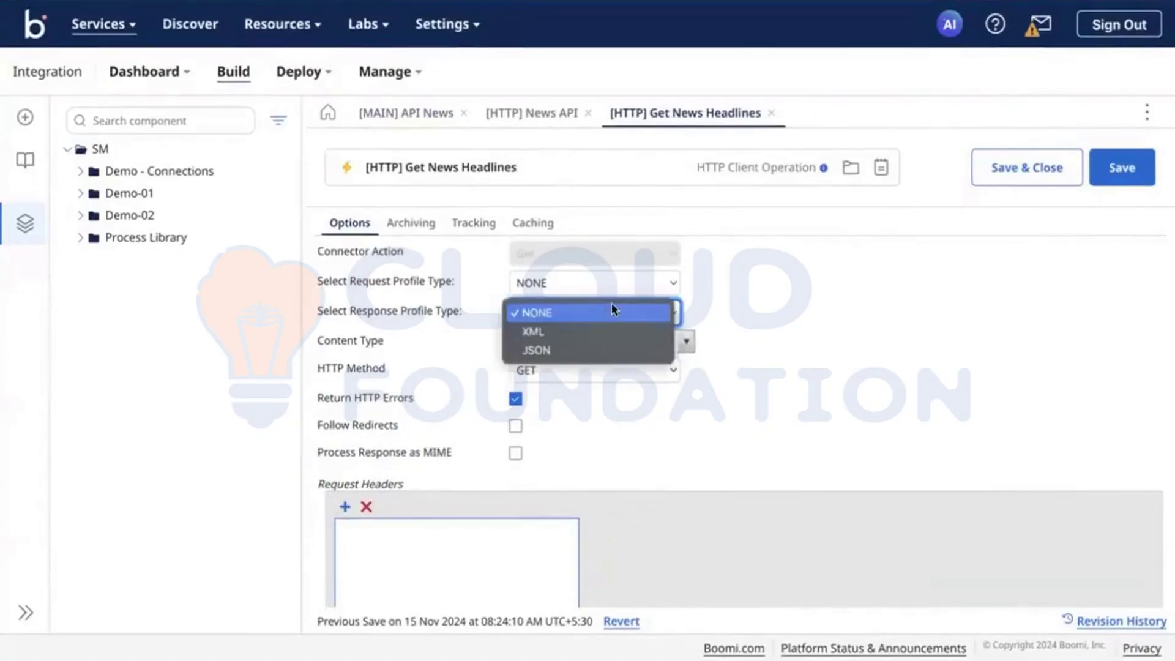
left_click(547, 354)
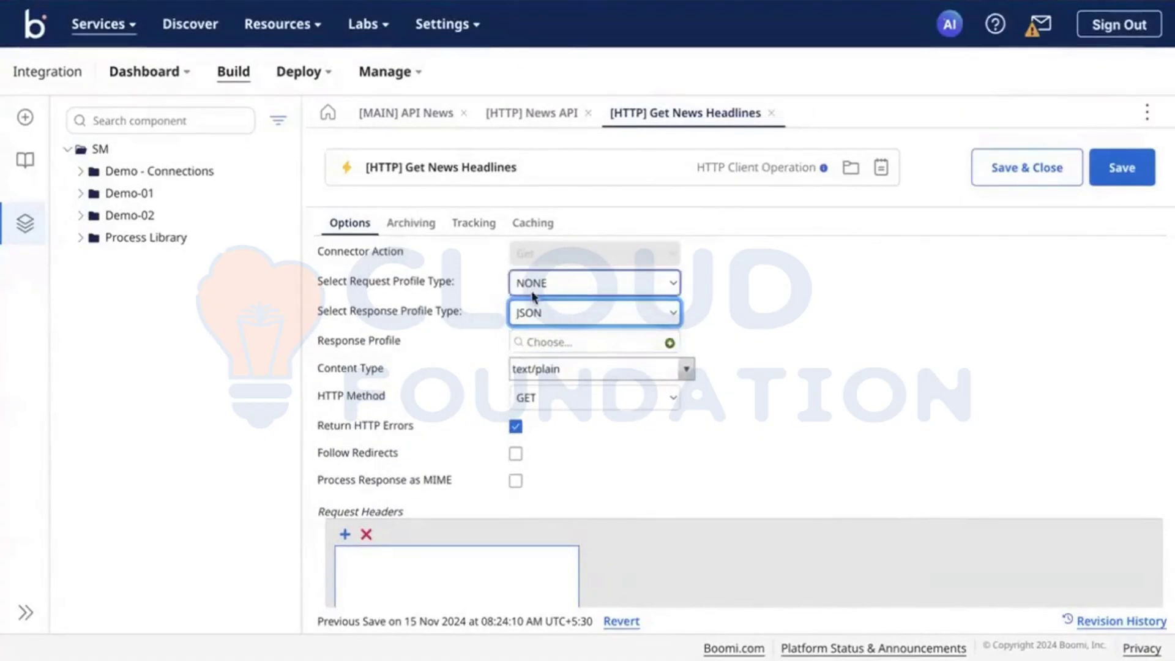
left_click(670, 343)
Import the JSON profile structure from 1731639289445.json in the Downloads folder and finish the import wizard
left_click(768, 463)
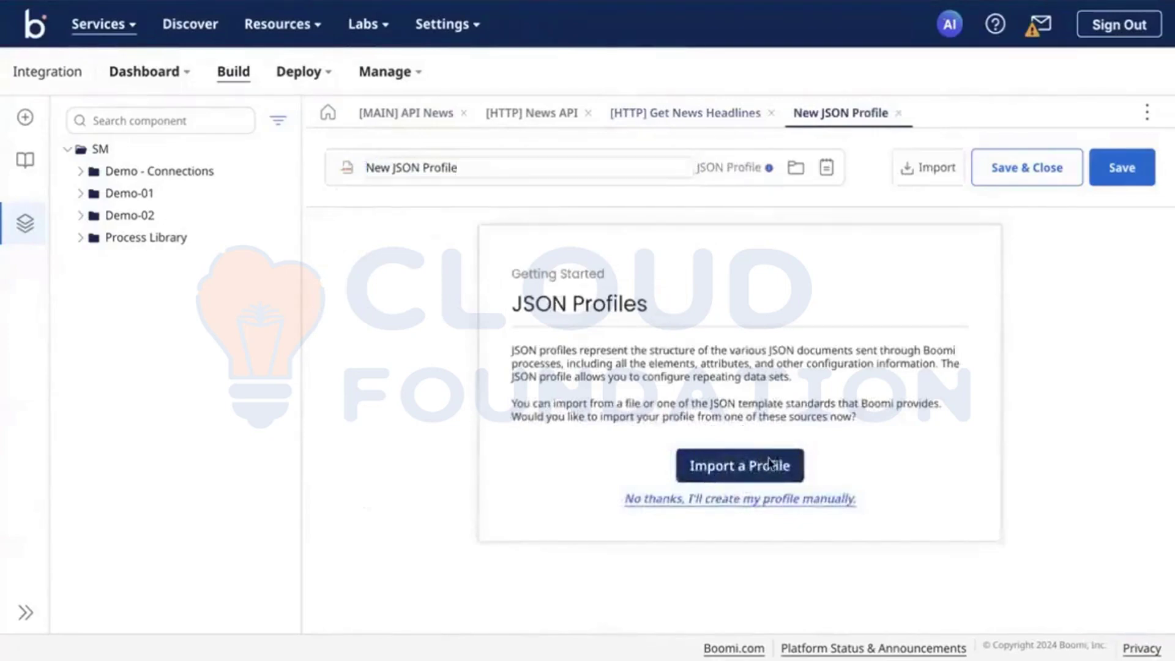
left_click(580, 239)
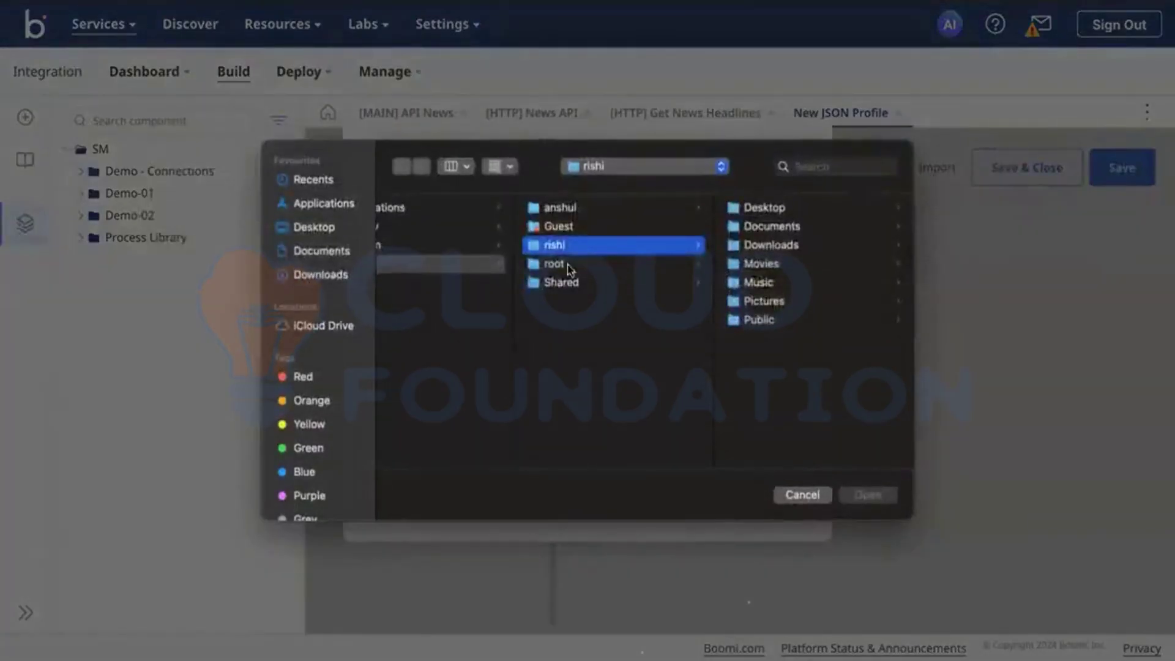
left_click(320, 251)
left_click(305, 273)
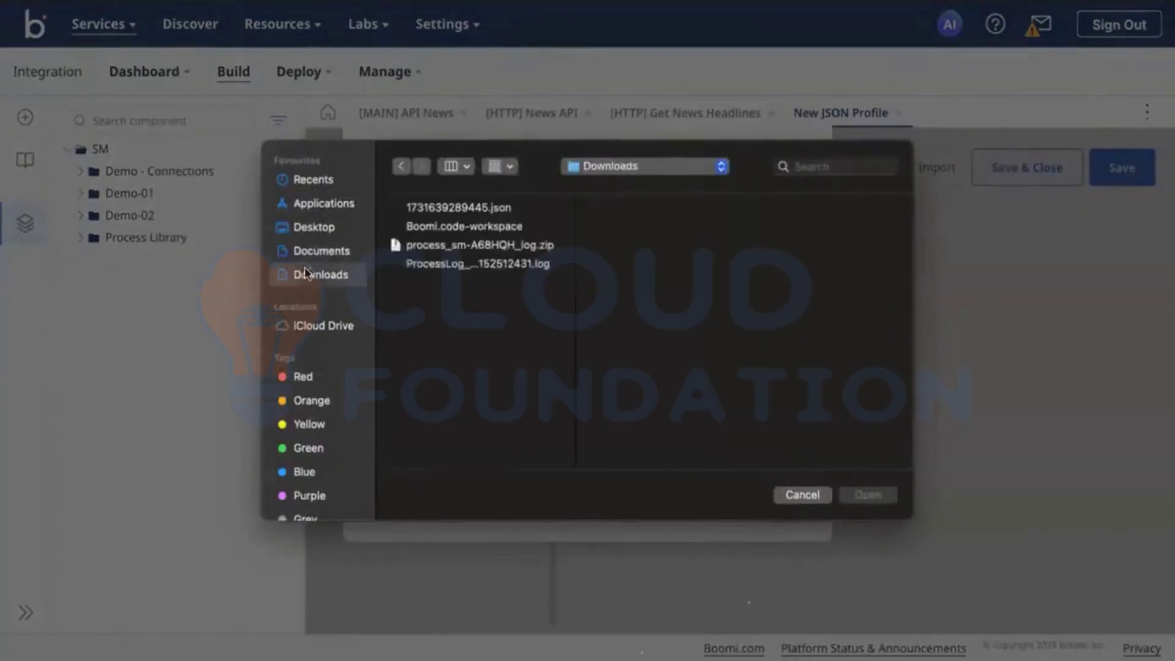
left_click(460, 208)
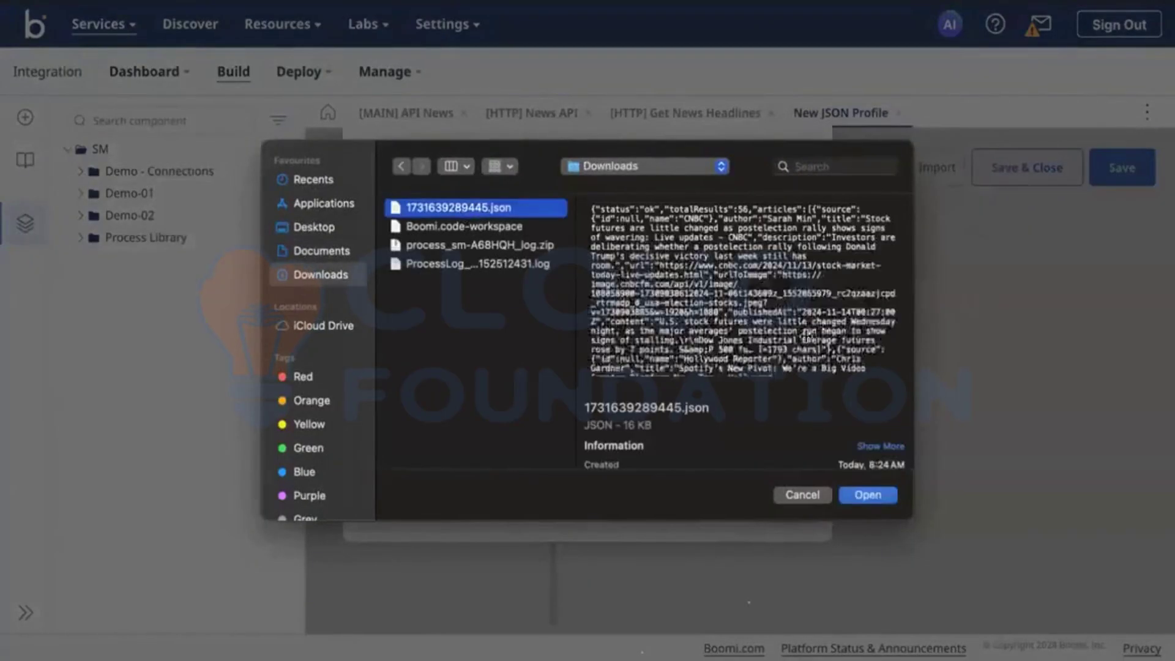
key("Return")
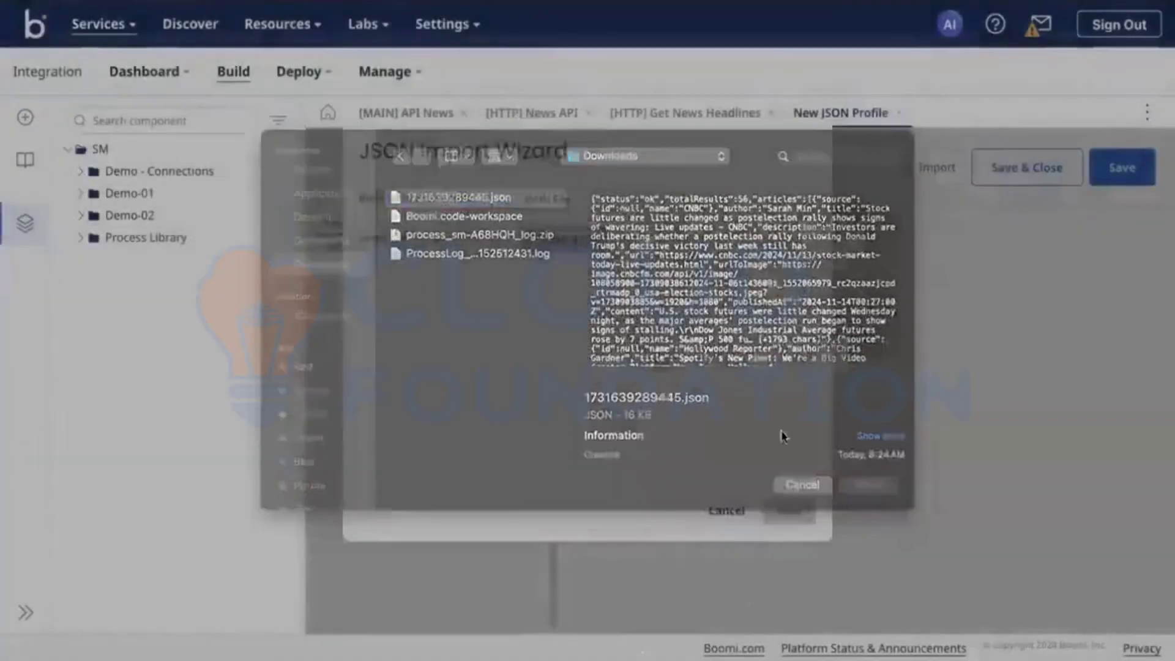
left_click(805, 514)
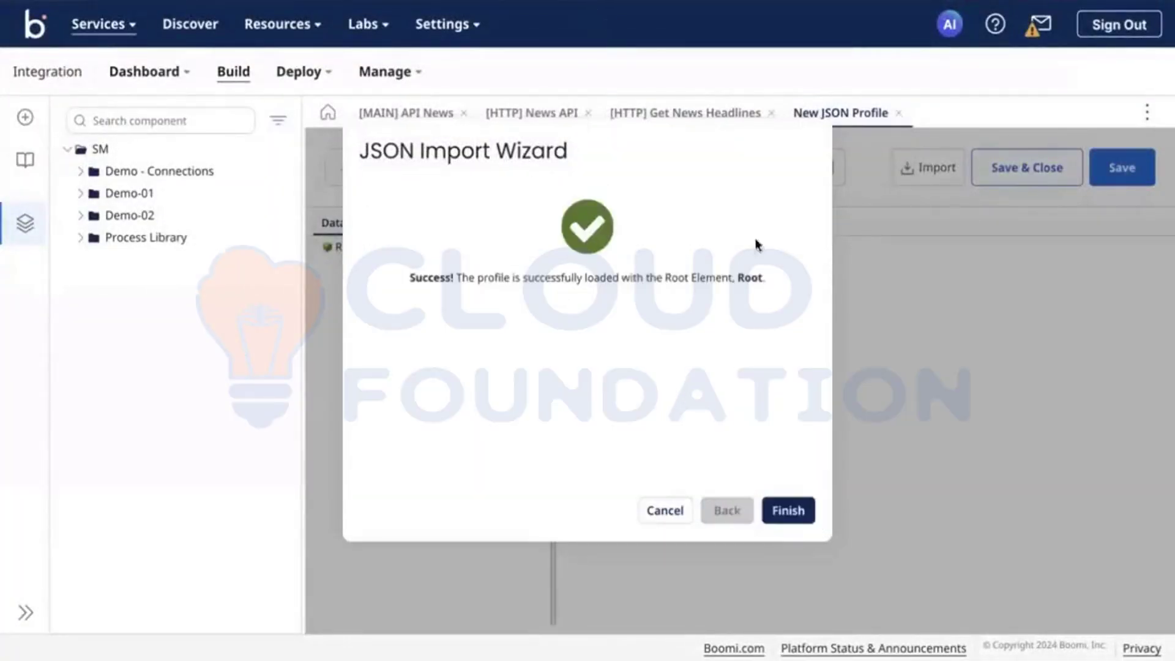
left_click(808, 510)
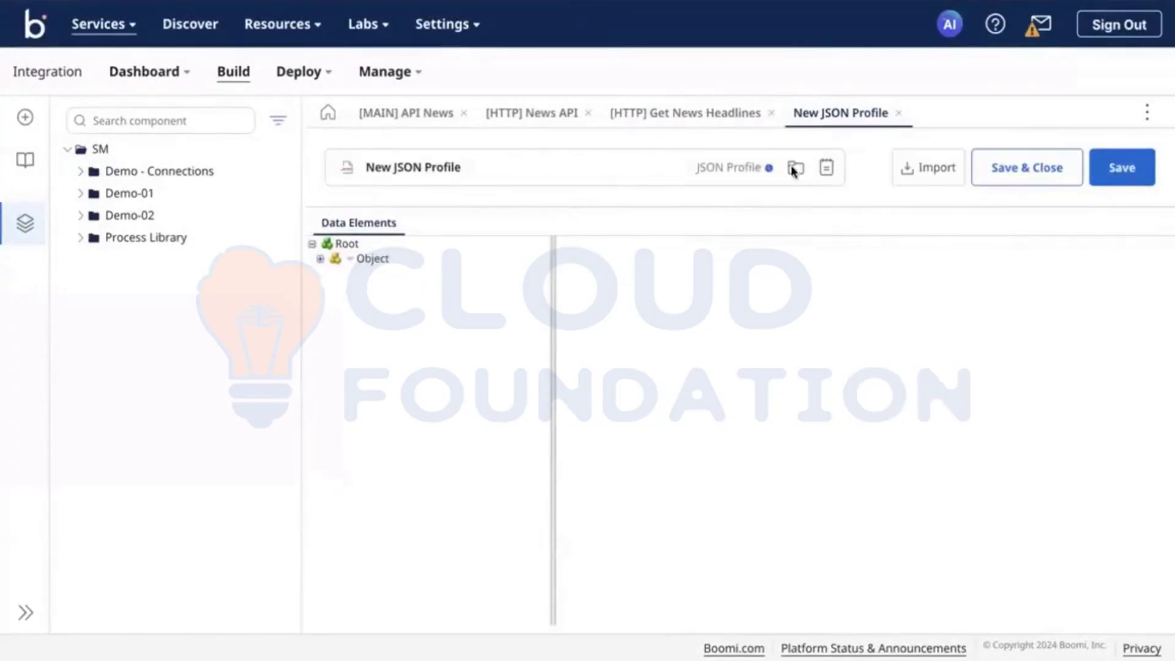
Rename the new JSON profile to "[JSON] Business Headlines" and save it
left_click(464, 167)
triple_click(464, 167)
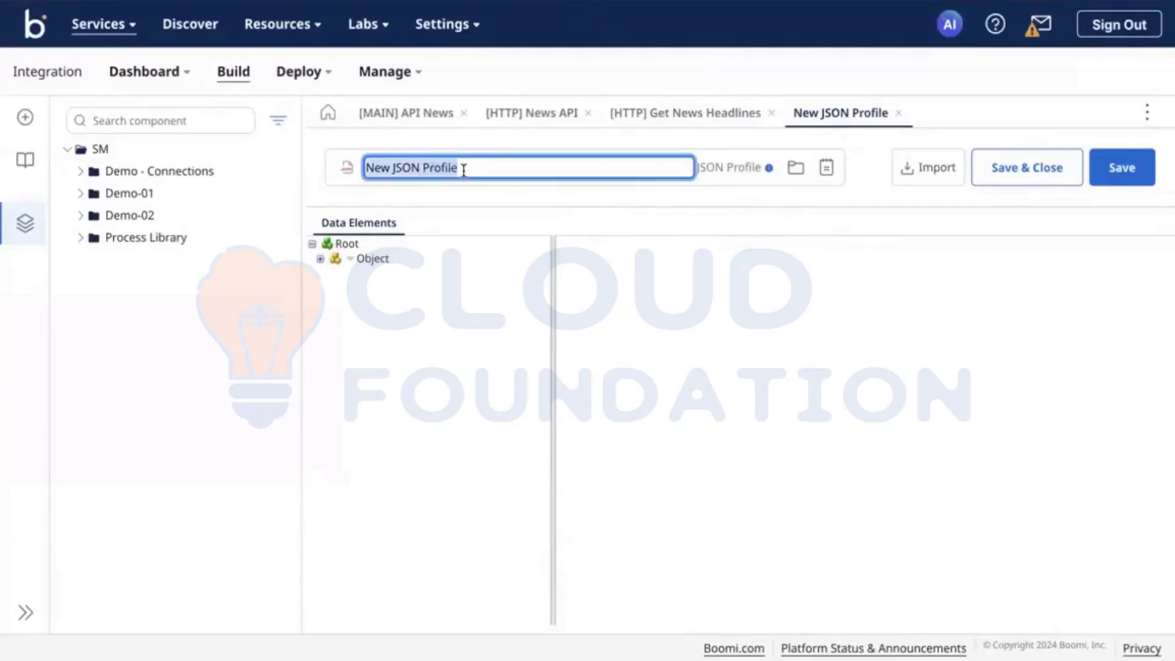
type("[")
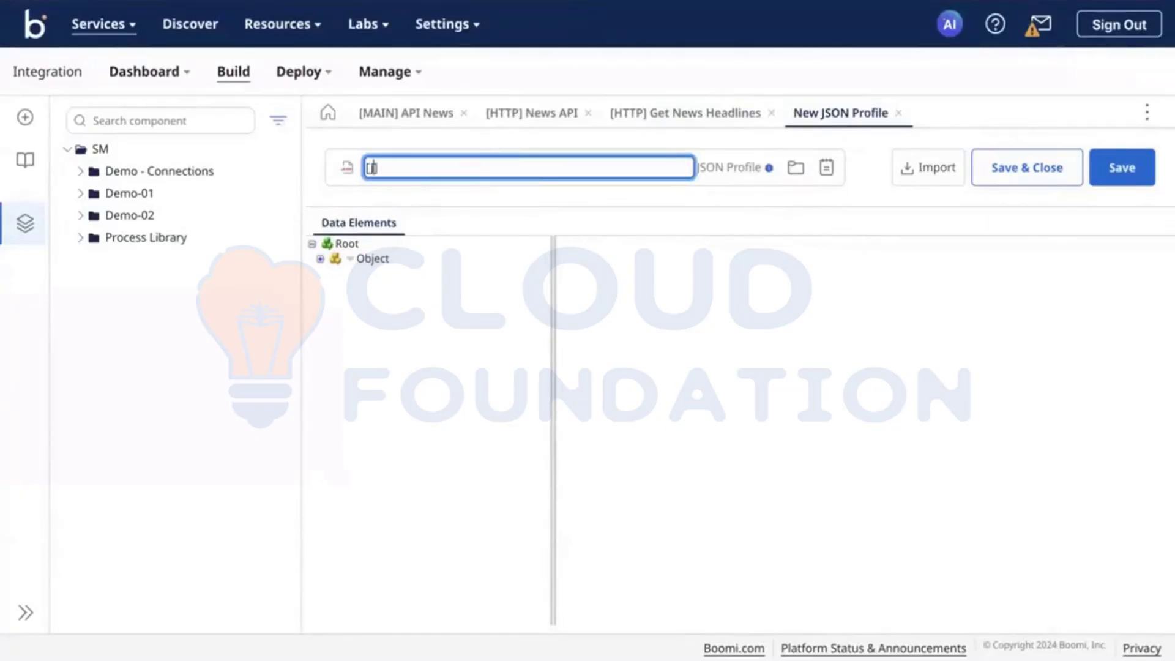
type("JSON] Business H")
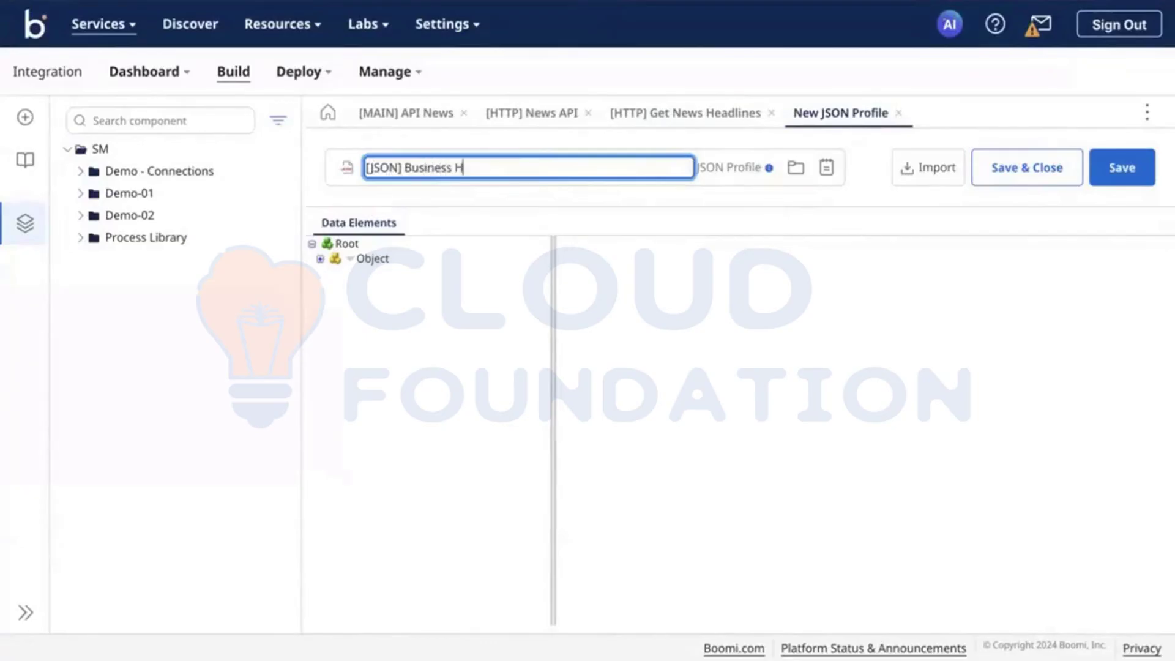
type("eadlines")
left_click(1103, 190)
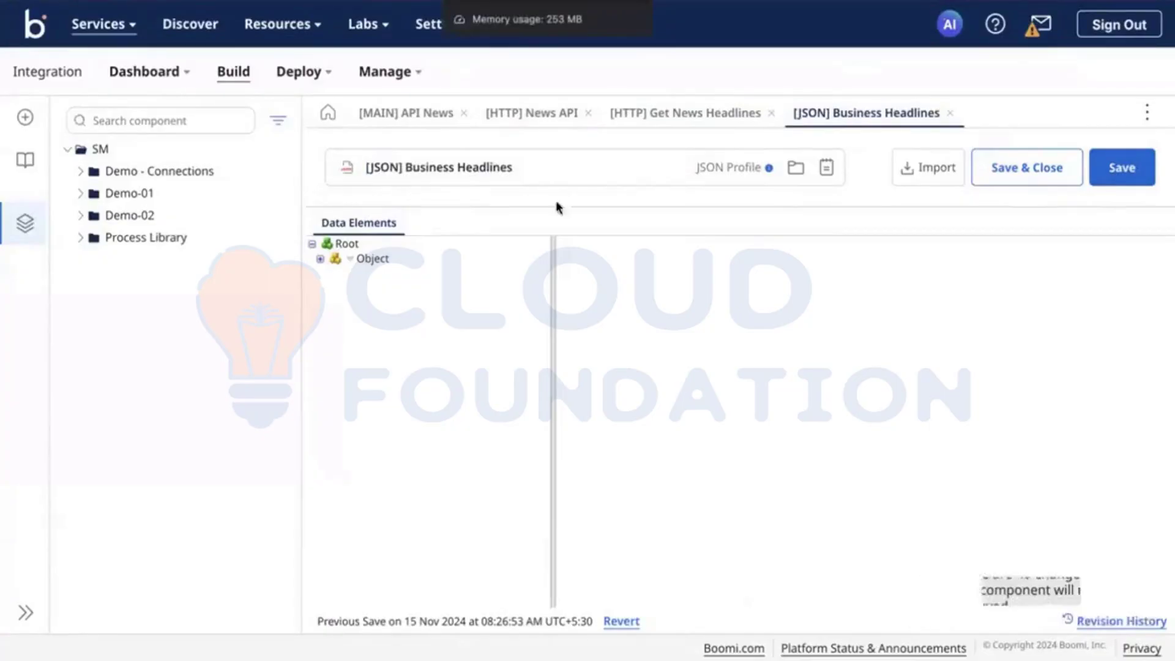
Expand the profile's element tree through the articles array down to the fields inside the source object
left_click(320, 259)
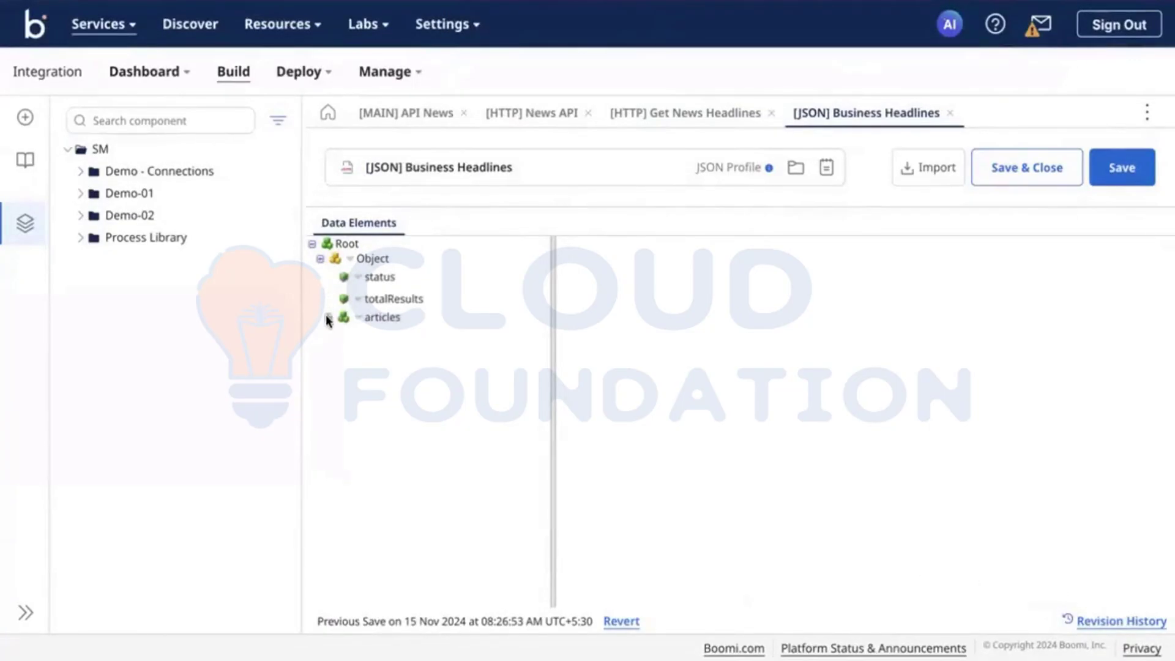
left_click(328, 318)
left_click(337, 332)
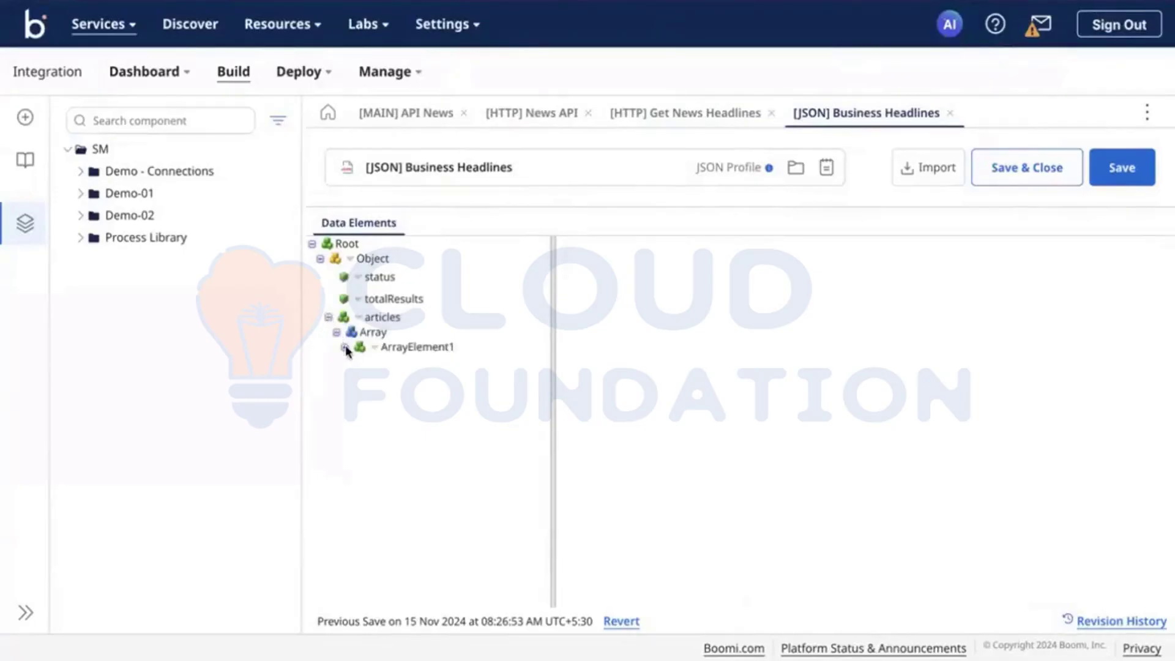
left_click(345, 348)
left_click(352, 362)
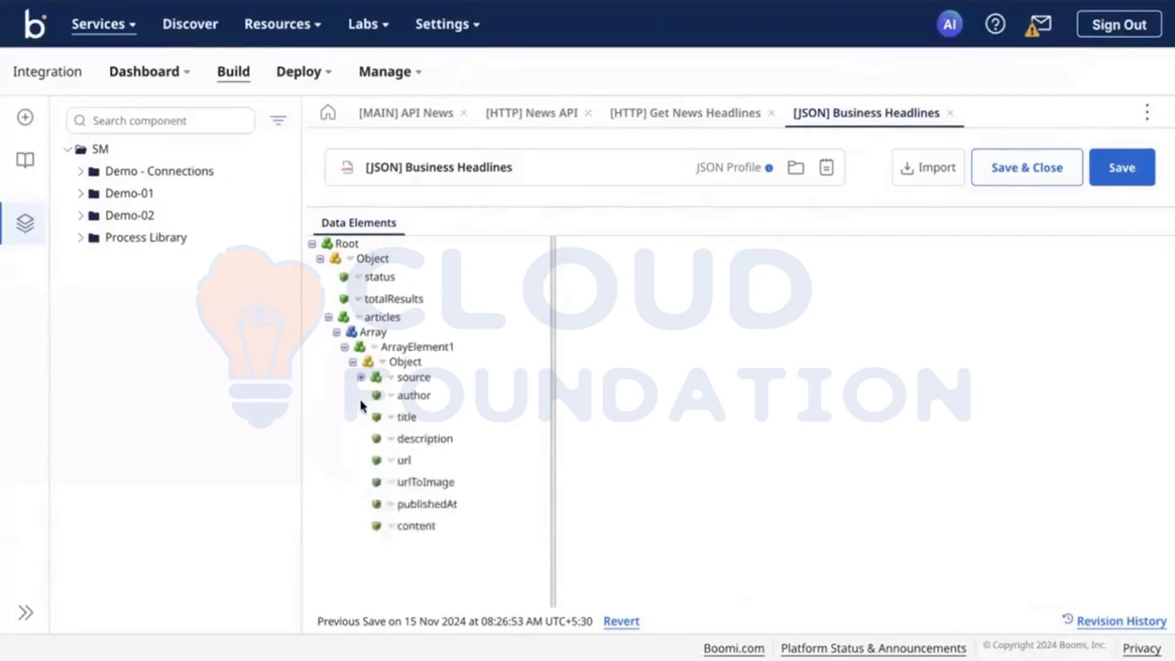
left_click(361, 378)
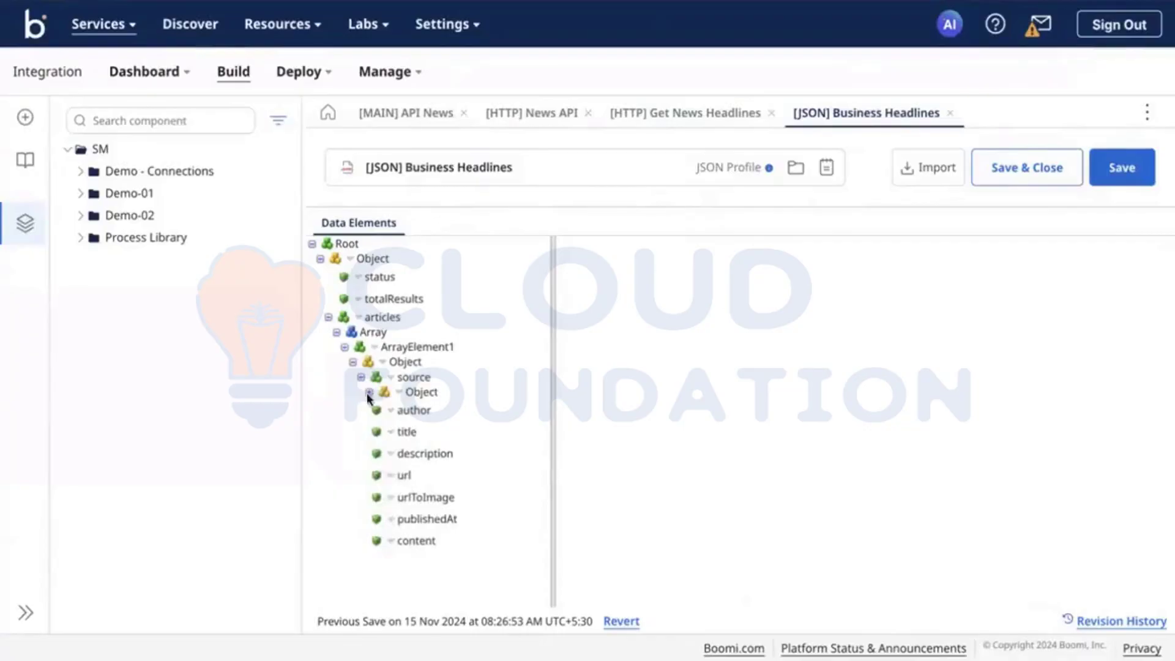
left_click(369, 393)
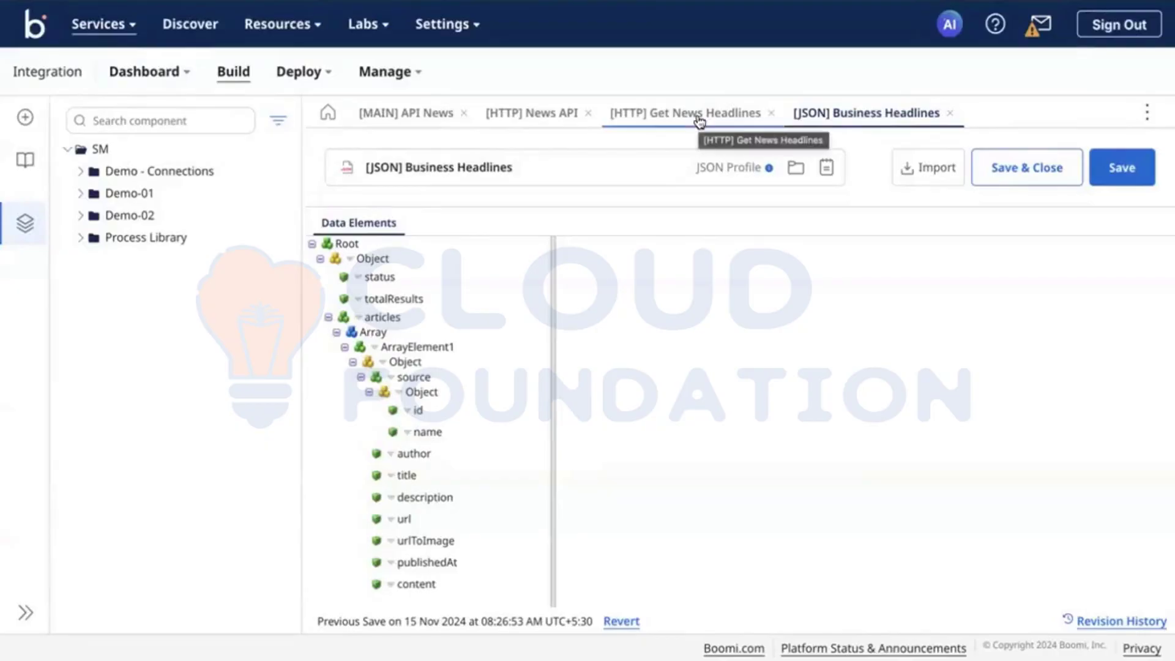
Examine the element details of the title, description, url and urlToImage fields in the profile
left_click(417, 477)
scroll(836, 446, "down", 4)
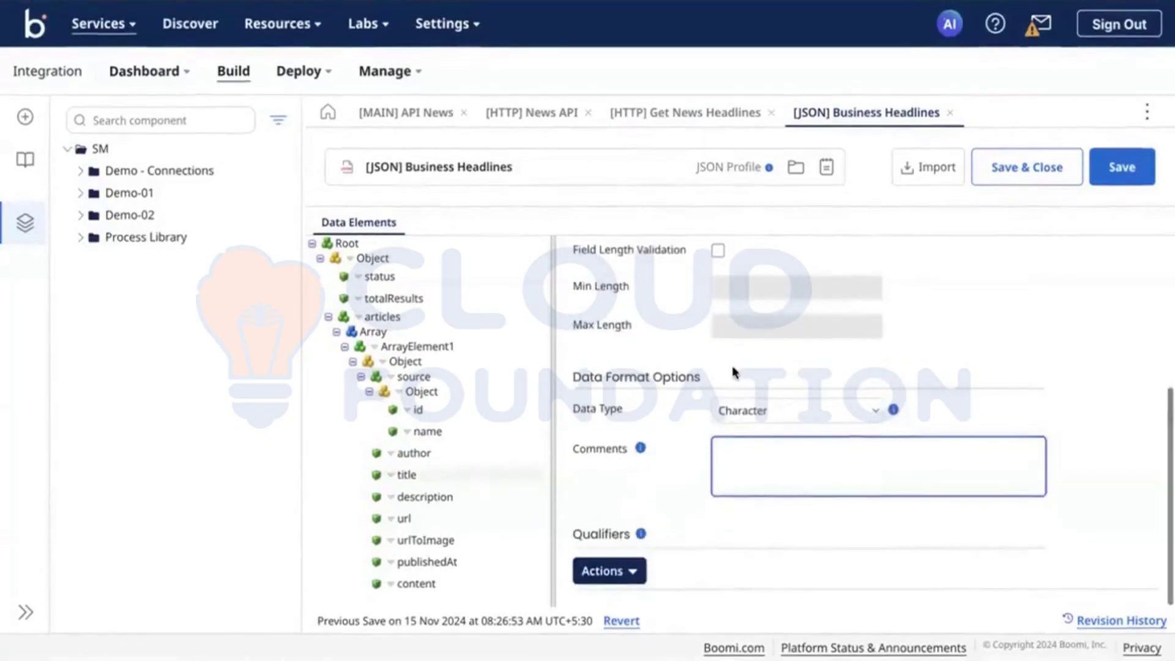
scroll(734, 376, "up", 4)
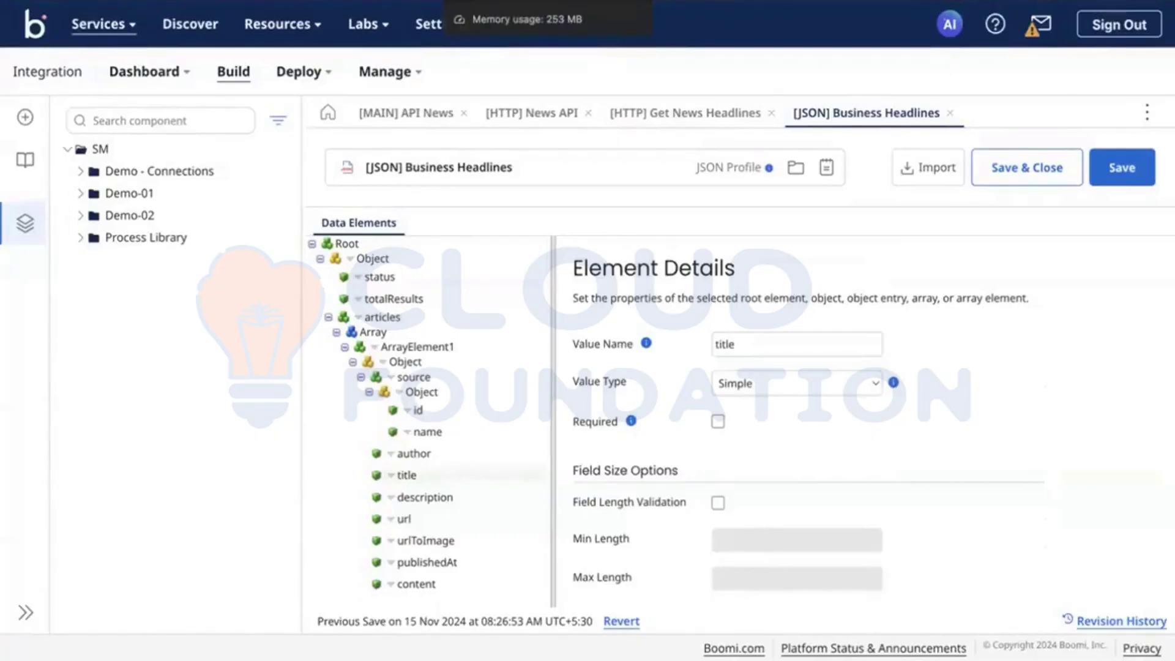
left_click(419, 497)
left_click(421, 519)
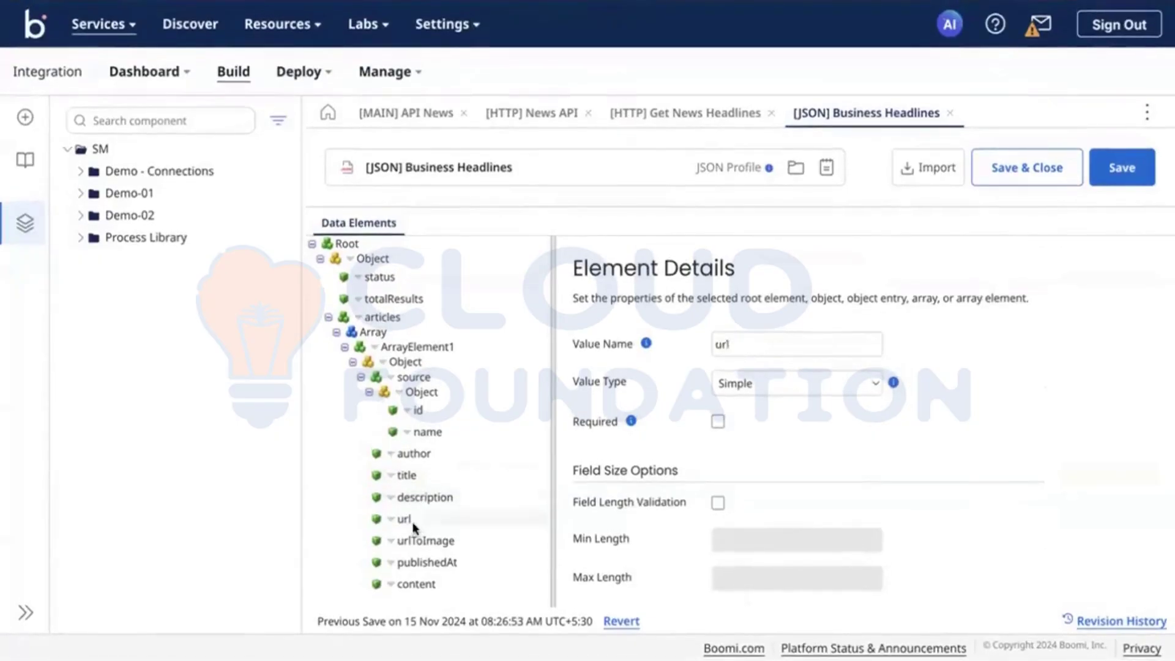
left_click(437, 540)
left_click(437, 540)
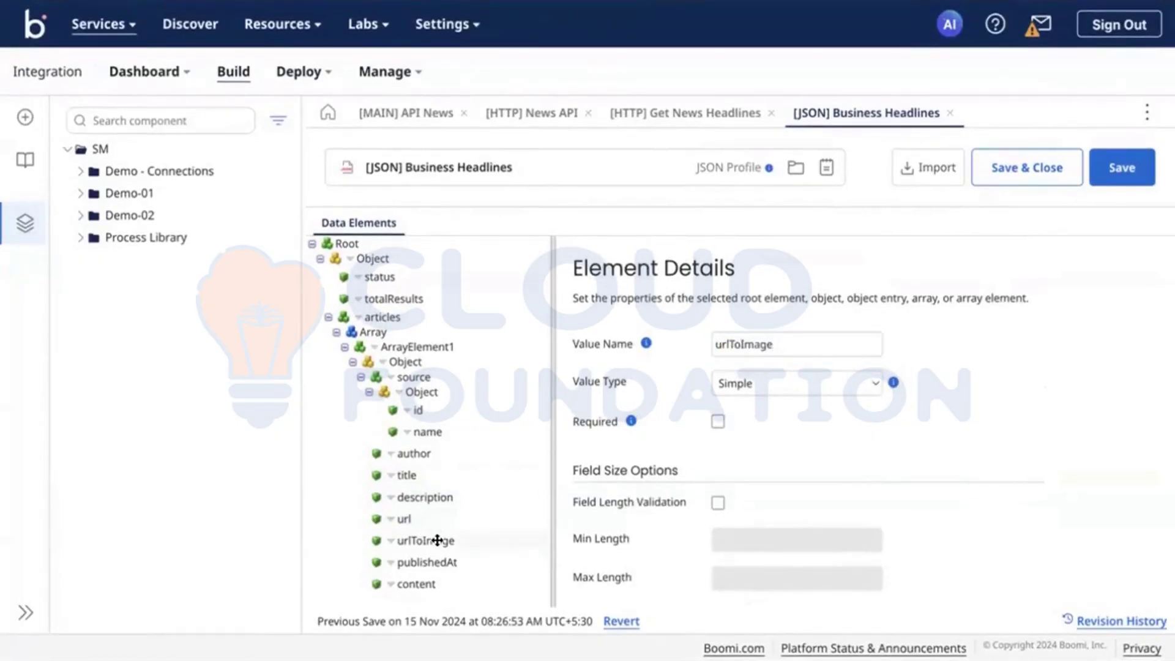
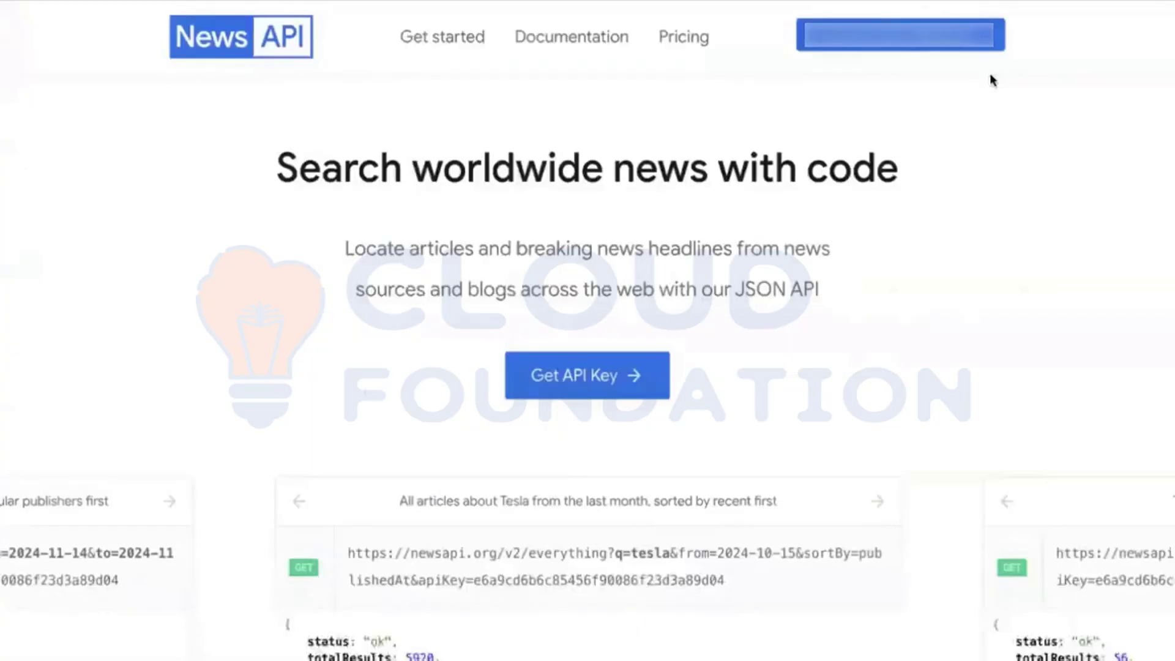
On the News API website, look through the account page with its API key and subscription plan, and return to the home page
left_click(900, 35)
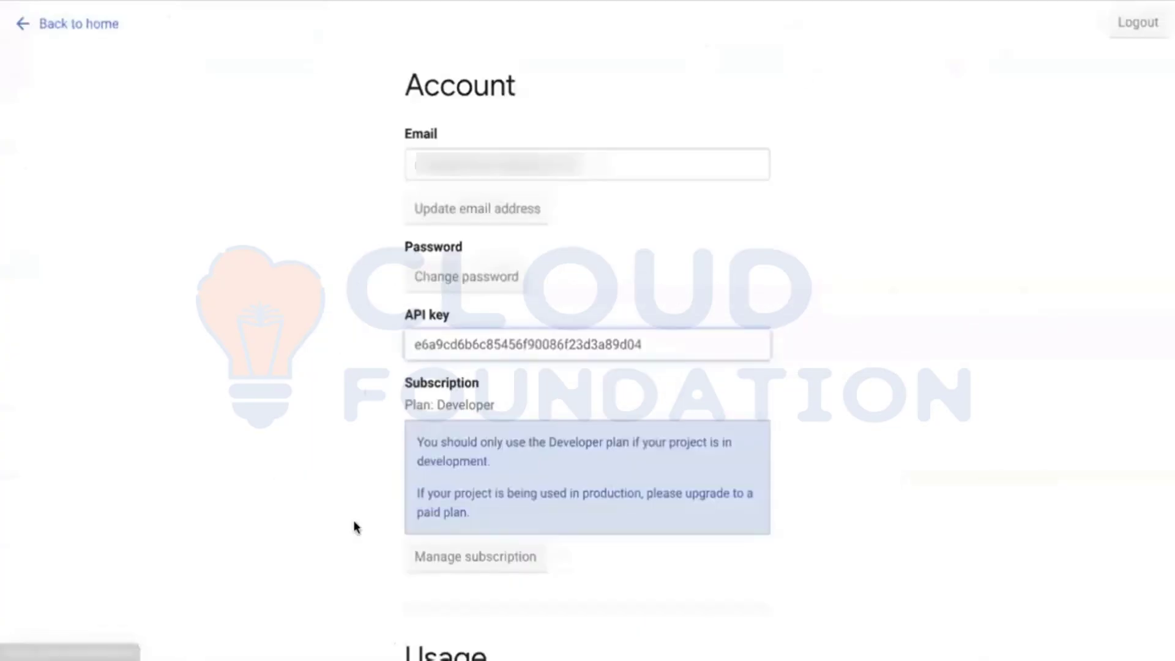
scroll(354, 521, "down", 10)
scroll(439, 481, "down", 8)
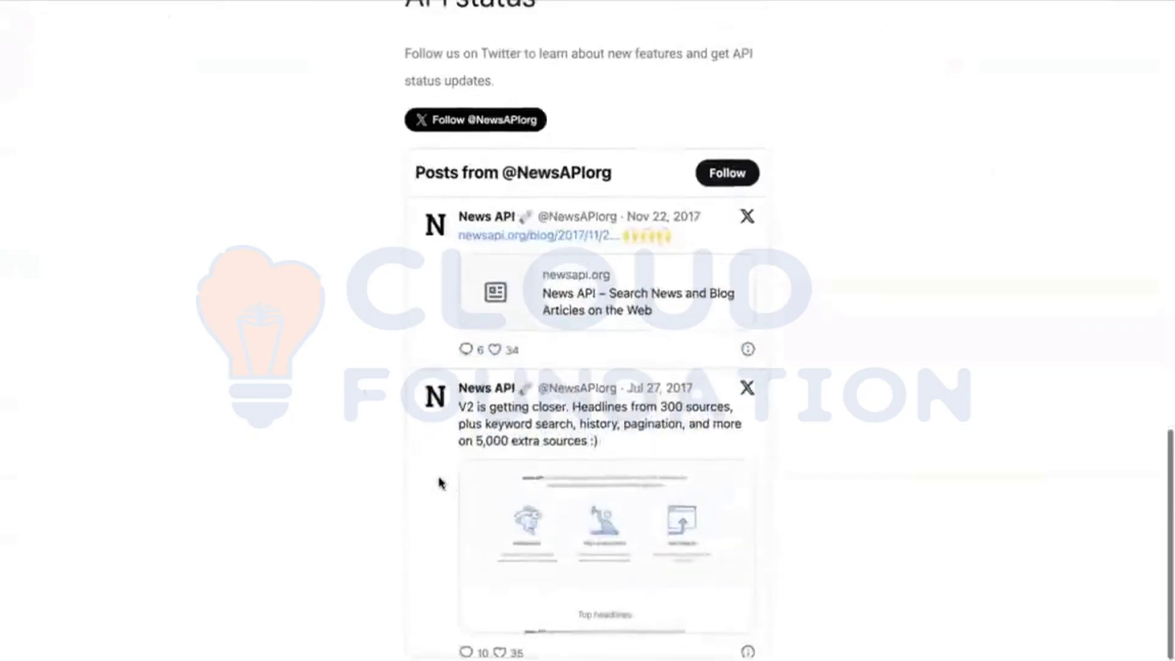
scroll(483, 457, "up", 20)
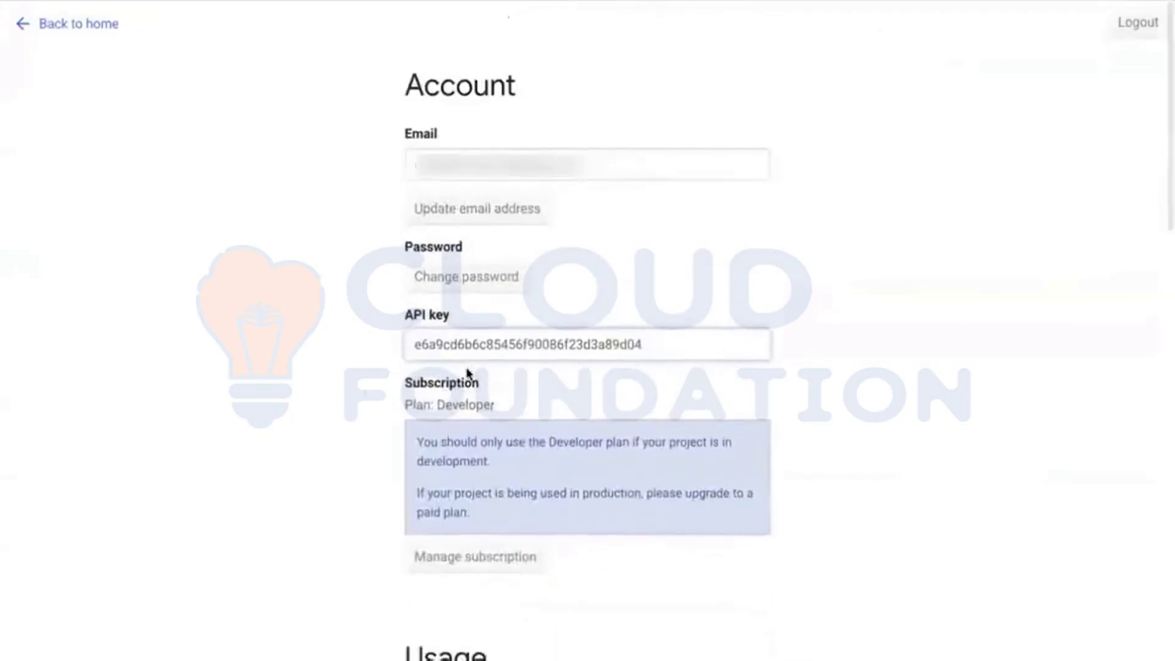
scroll(467, 373, "down", 7)
scroll(467, 373, "up", 5)
scroll(467, 373, "up", 3)
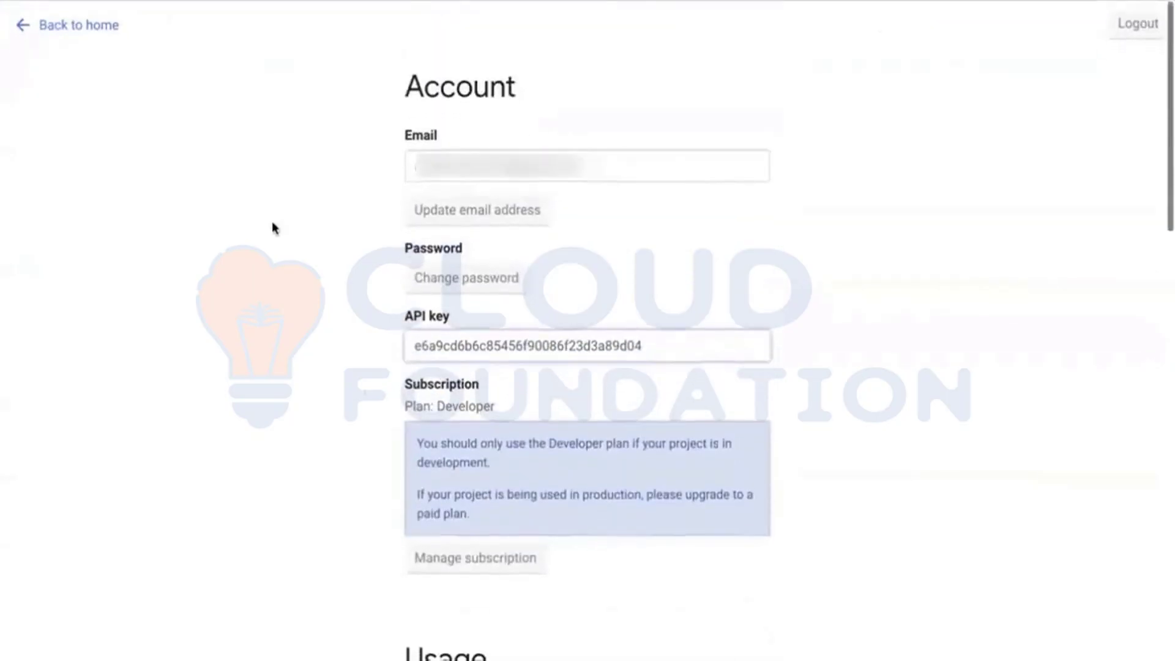
left_click(36, 24)
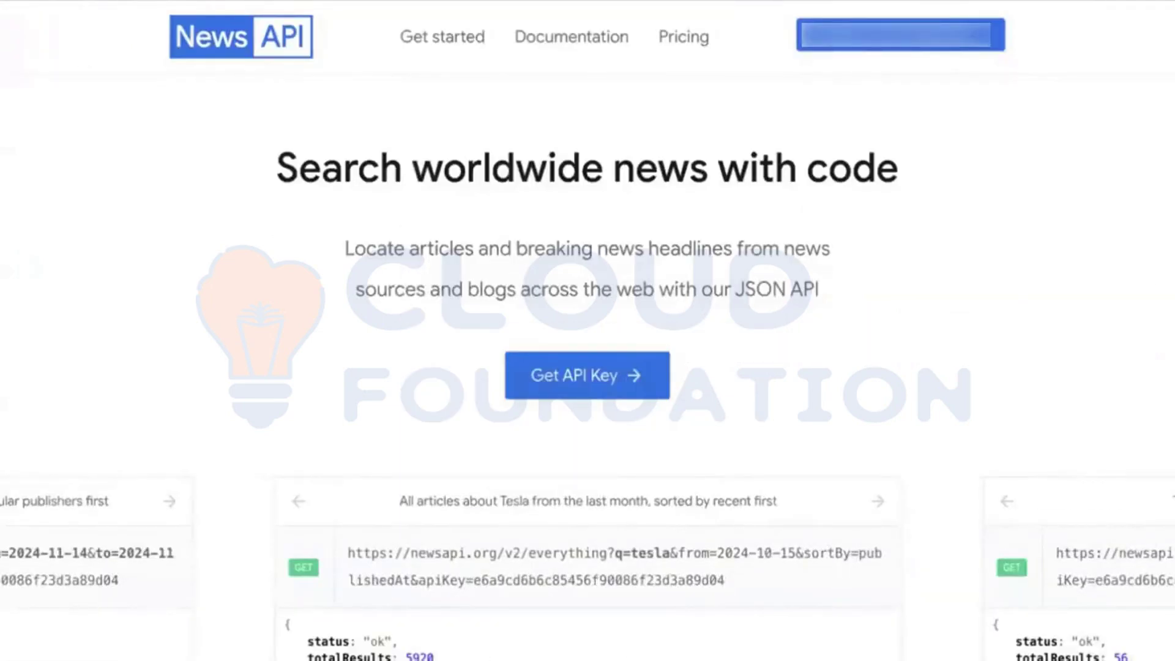
key("super+s")
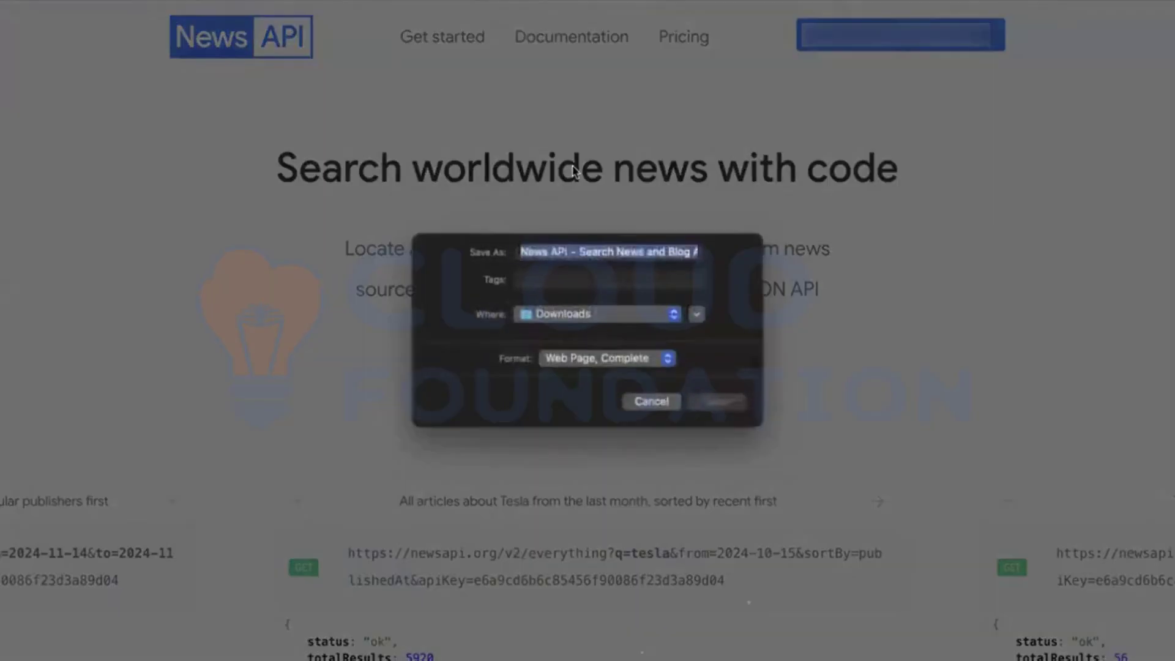
left_click(633, 404)
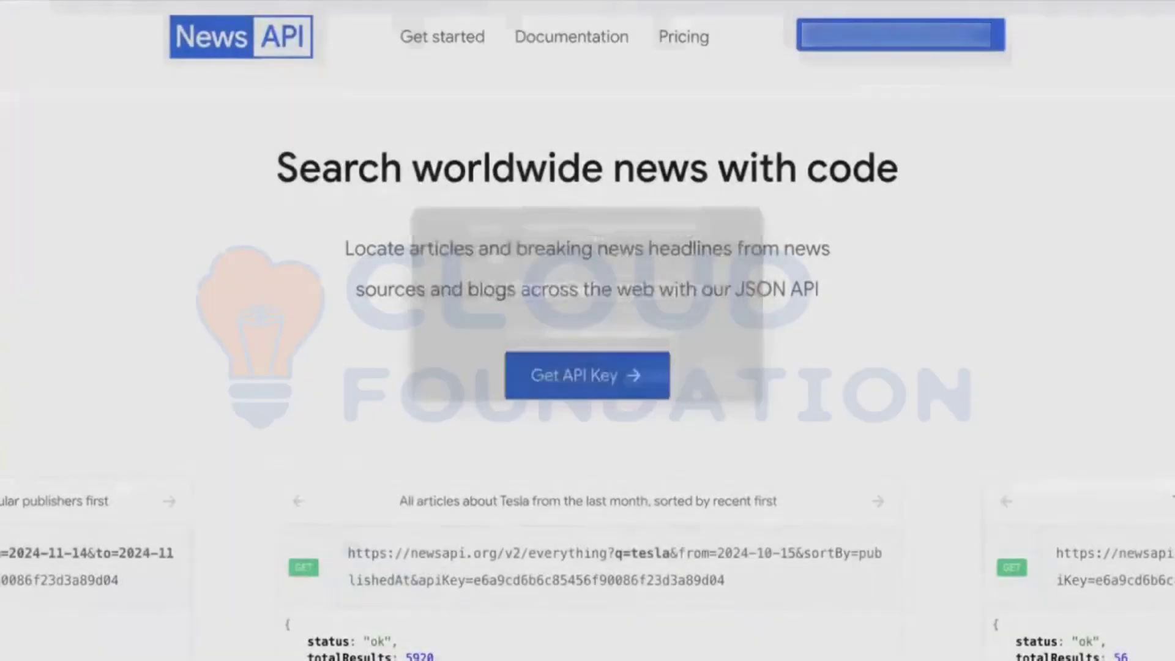
key("super+shift+n")
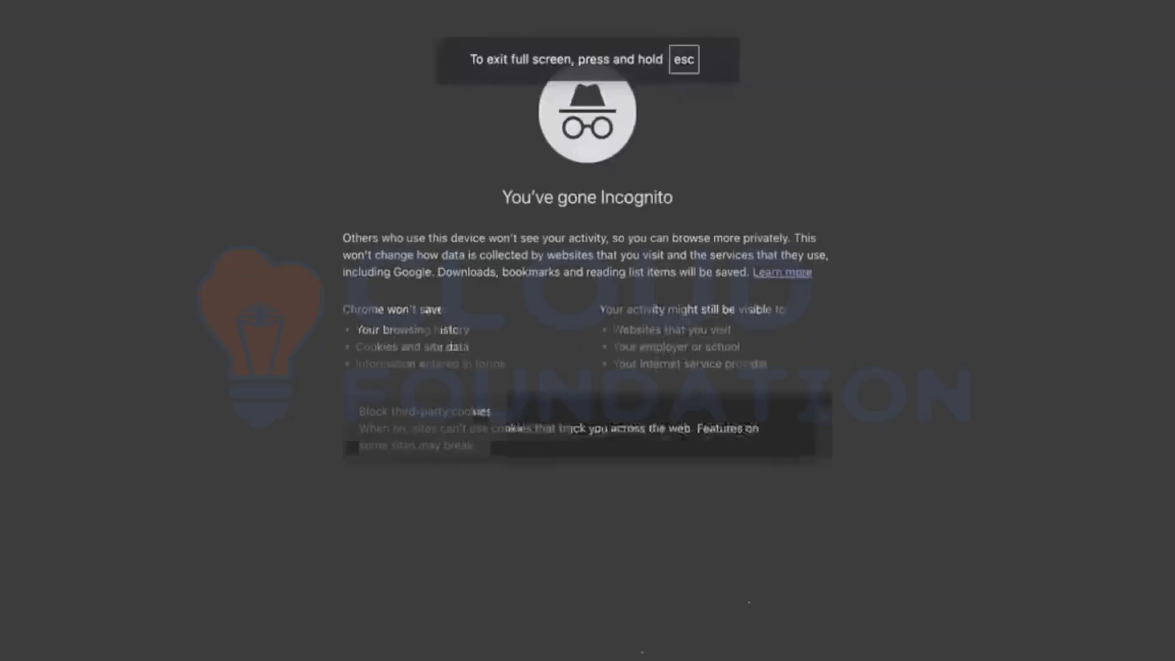
type("https://newsapi.org/")
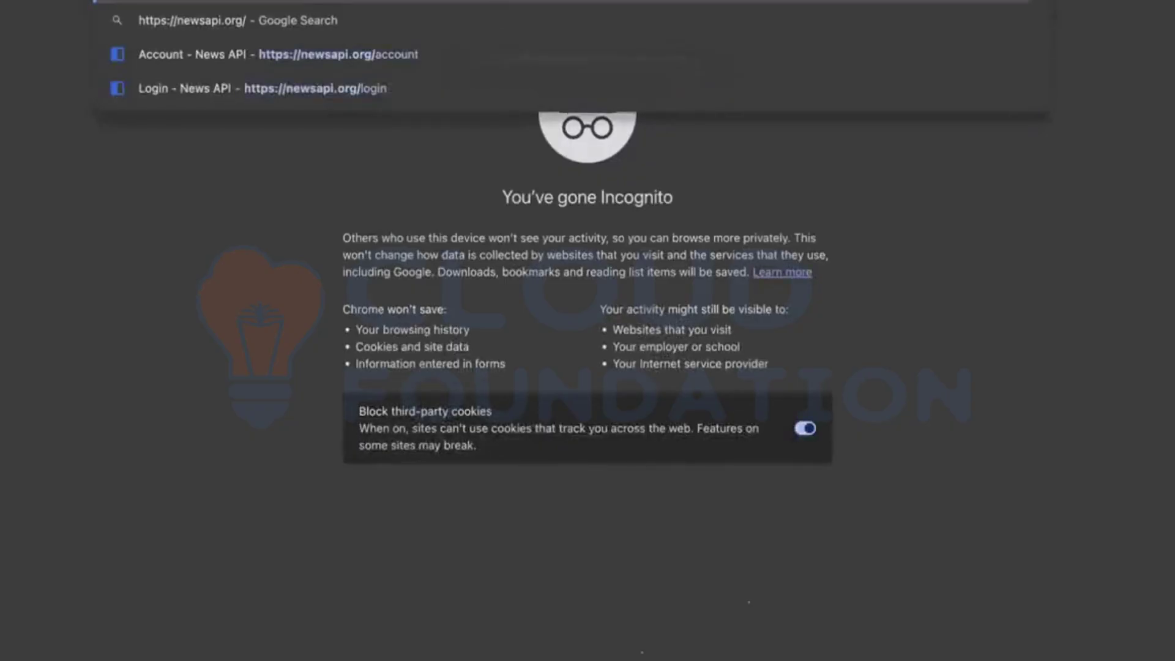
key("Return")
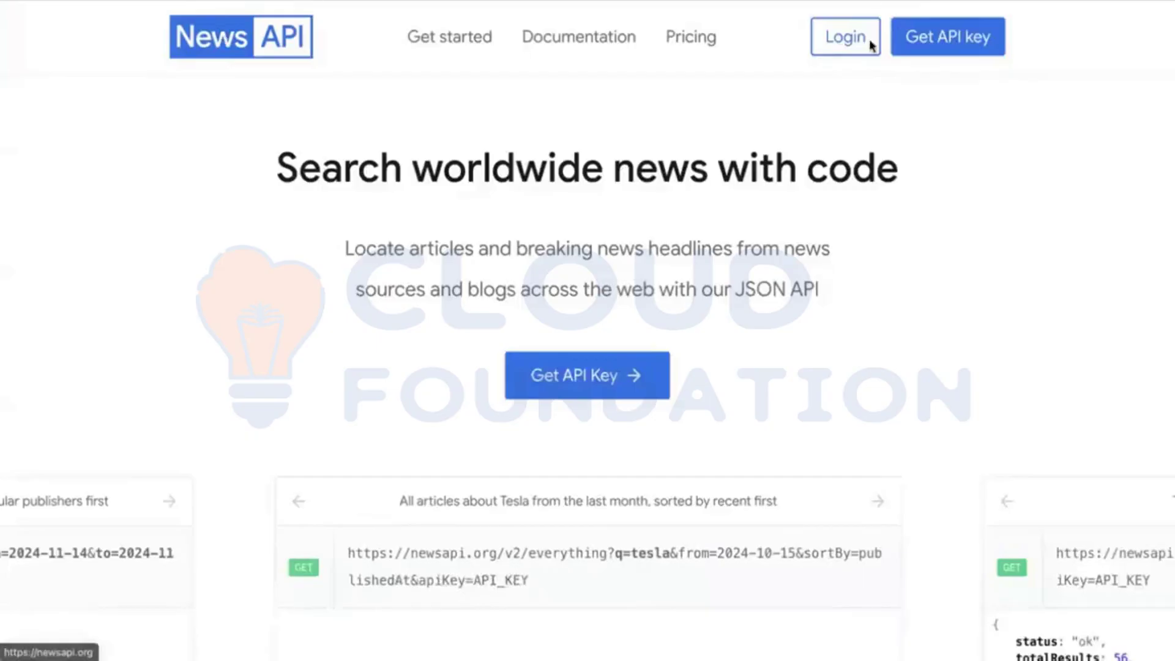
left_click(918, 37)
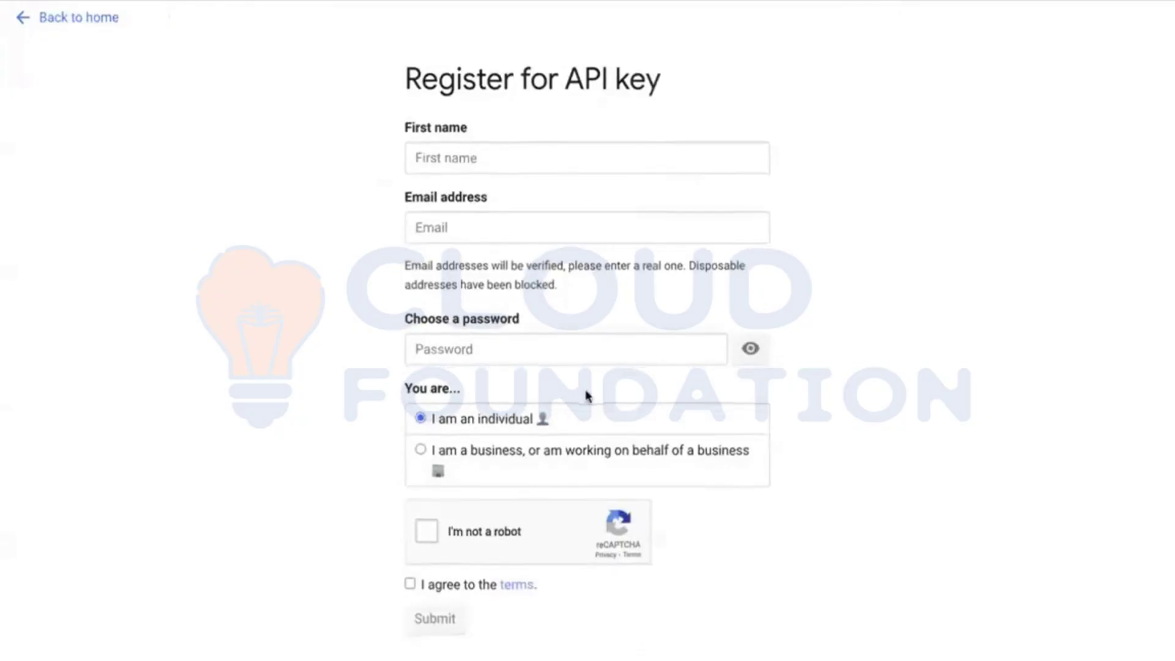
On the News API website, view the account page again and look over the sample Tesla articles request and response on the home page
left_click(97, 24)
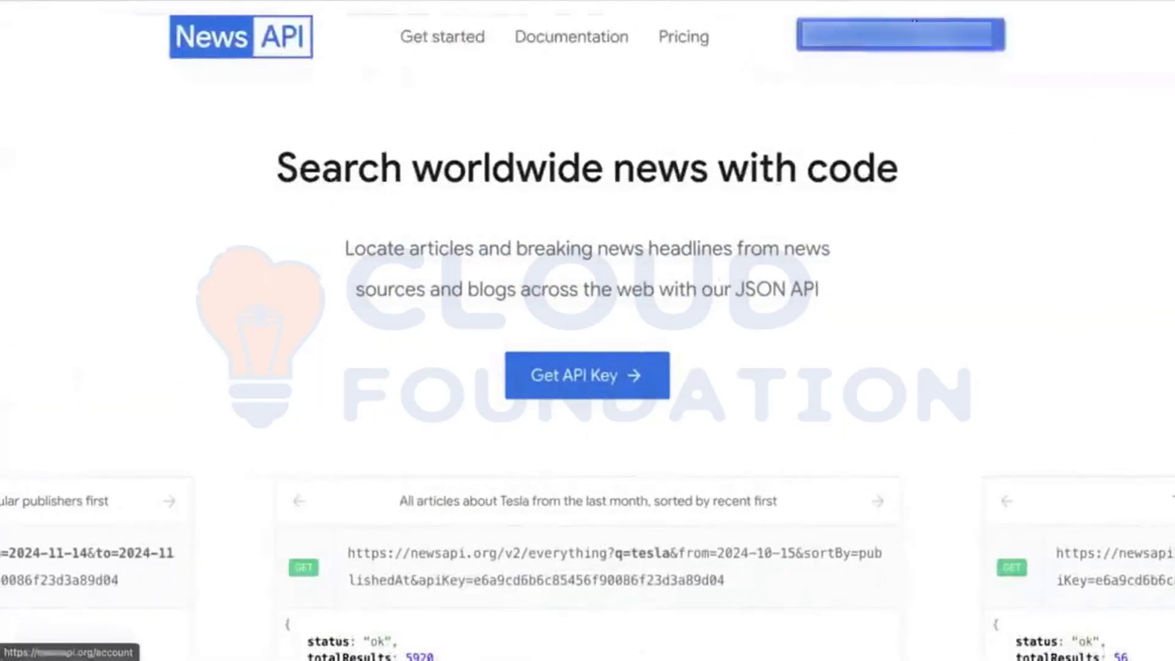
left_click(901, 34)
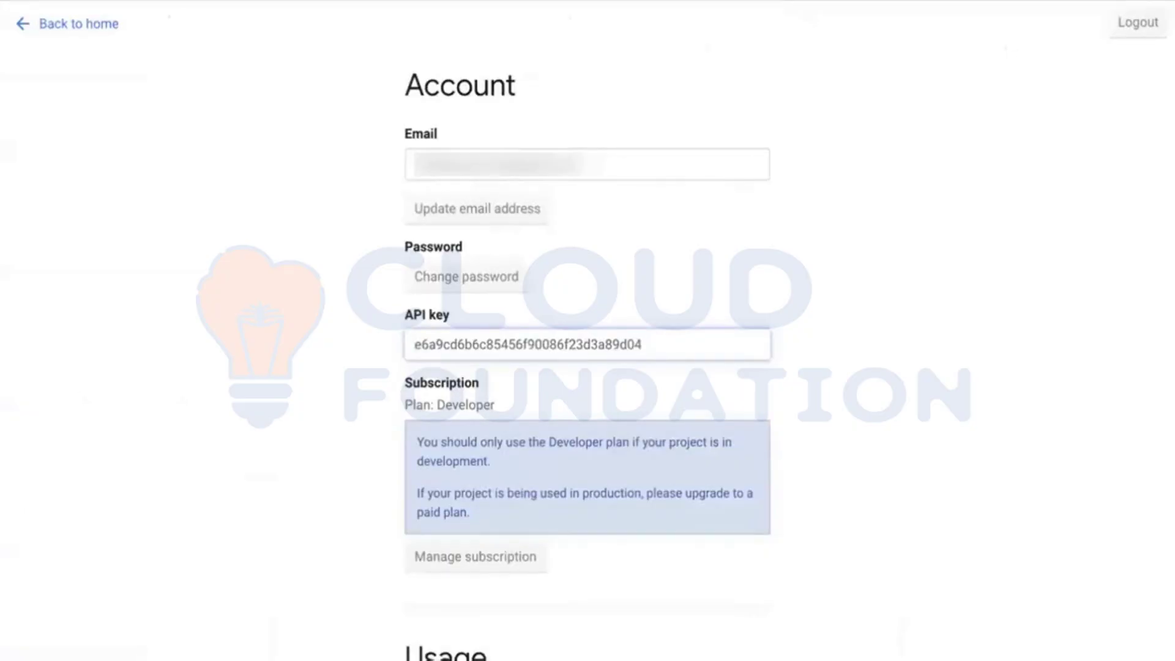
left_click(61, 32)
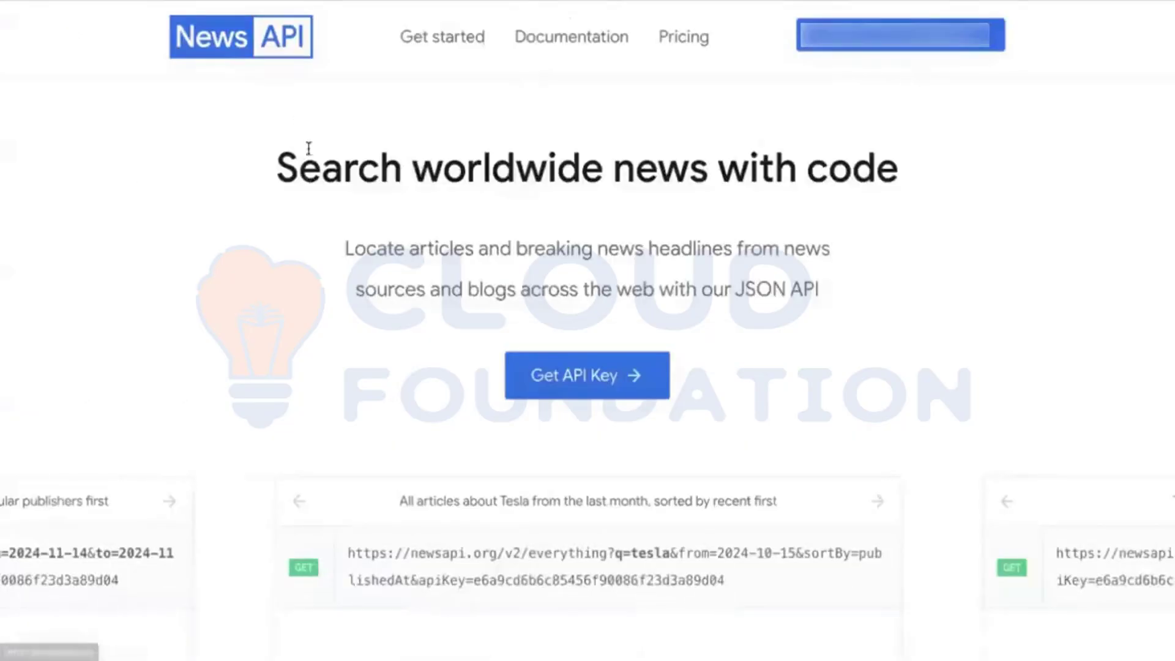
scroll(607, 386, "down", 5)
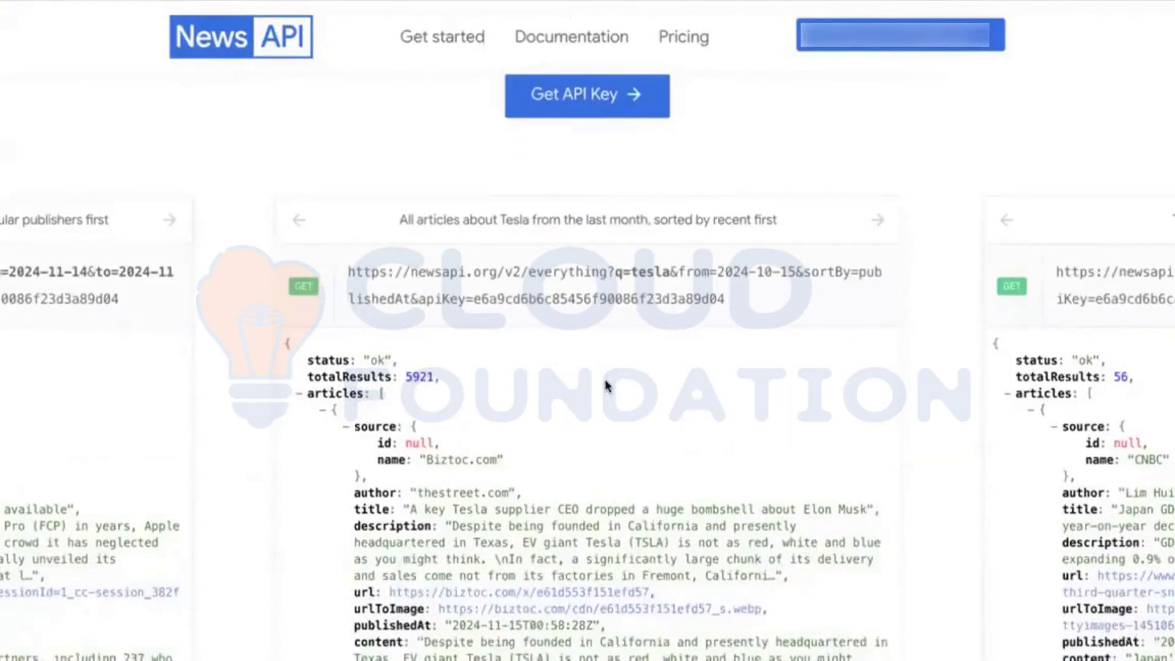
scroll(608, 386, "up", 5)
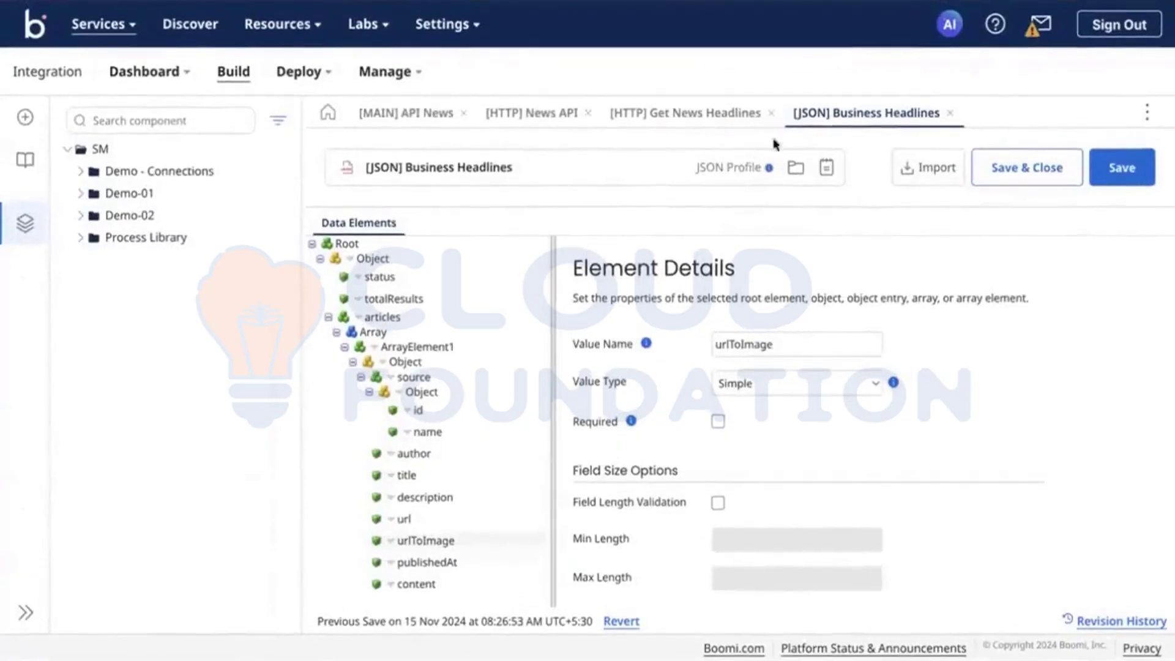
Save the [JSON] Business Headlines profile and close it
left_click(951, 114)
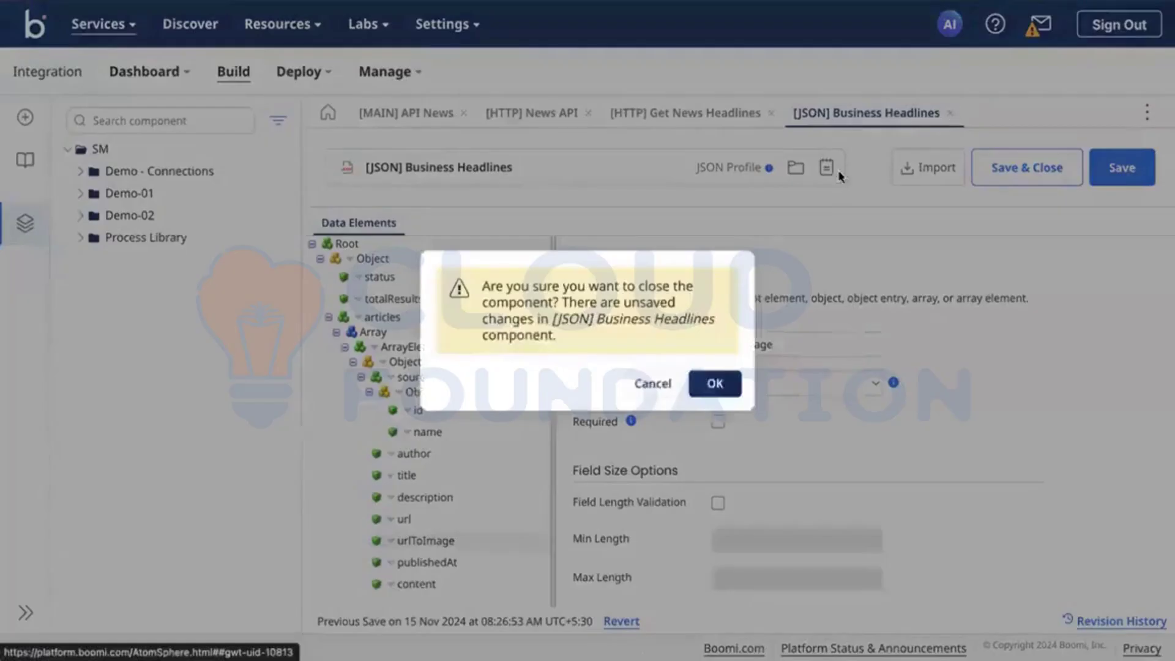
left_click(650, 383)
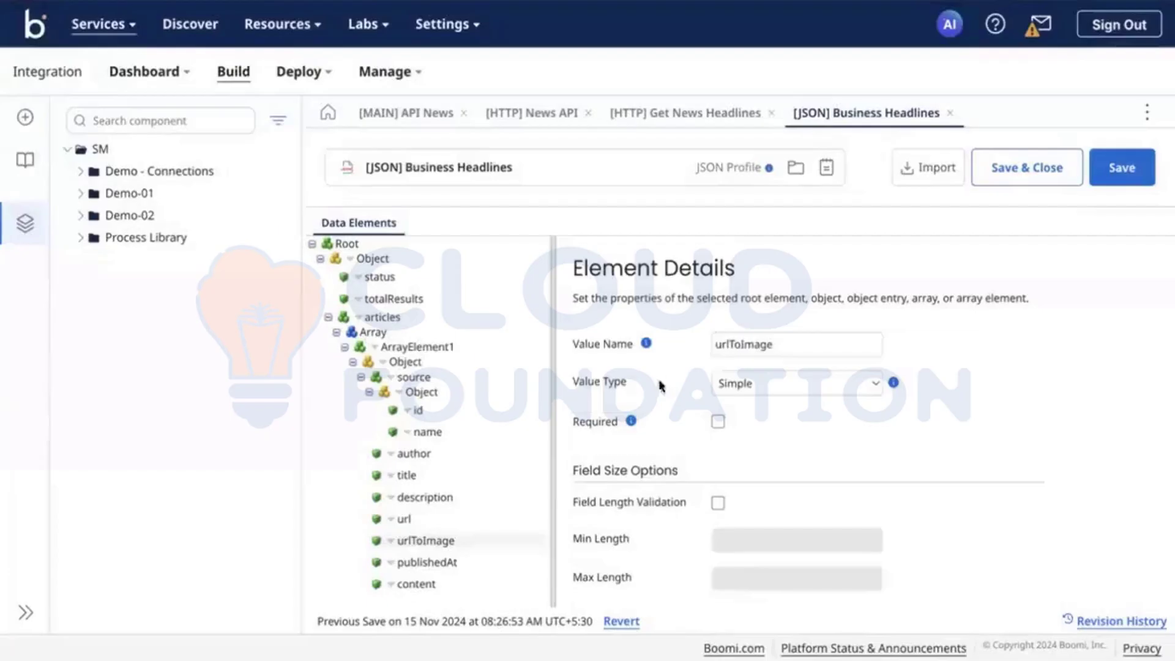
left_click(1121, 166)
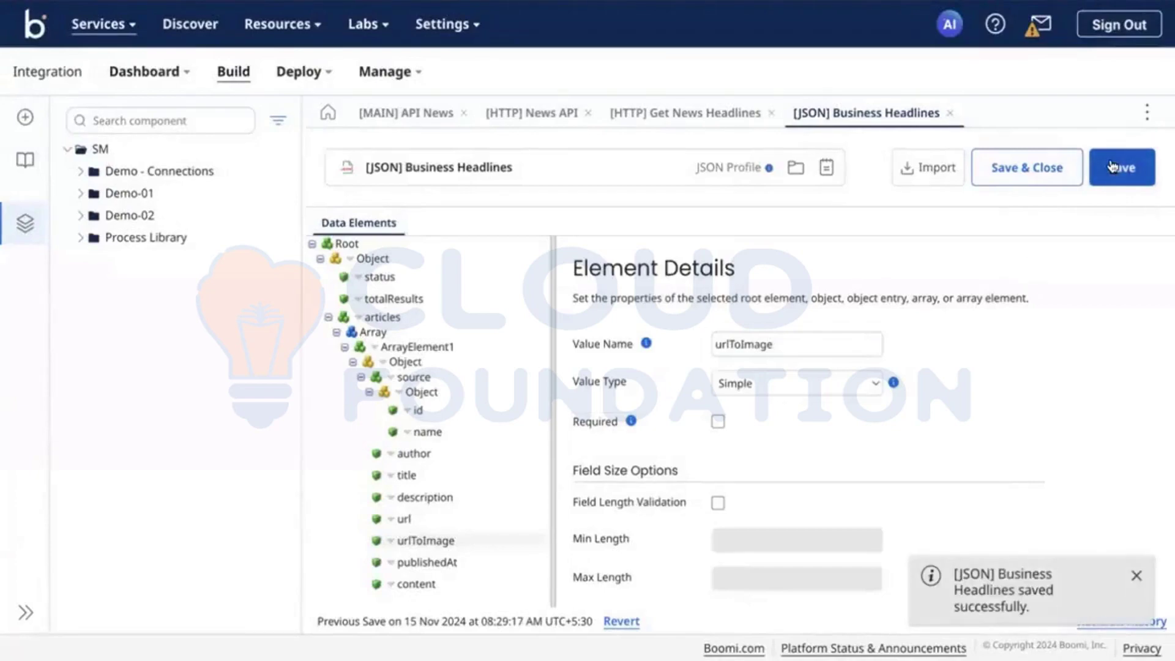
left_click(410, 120)
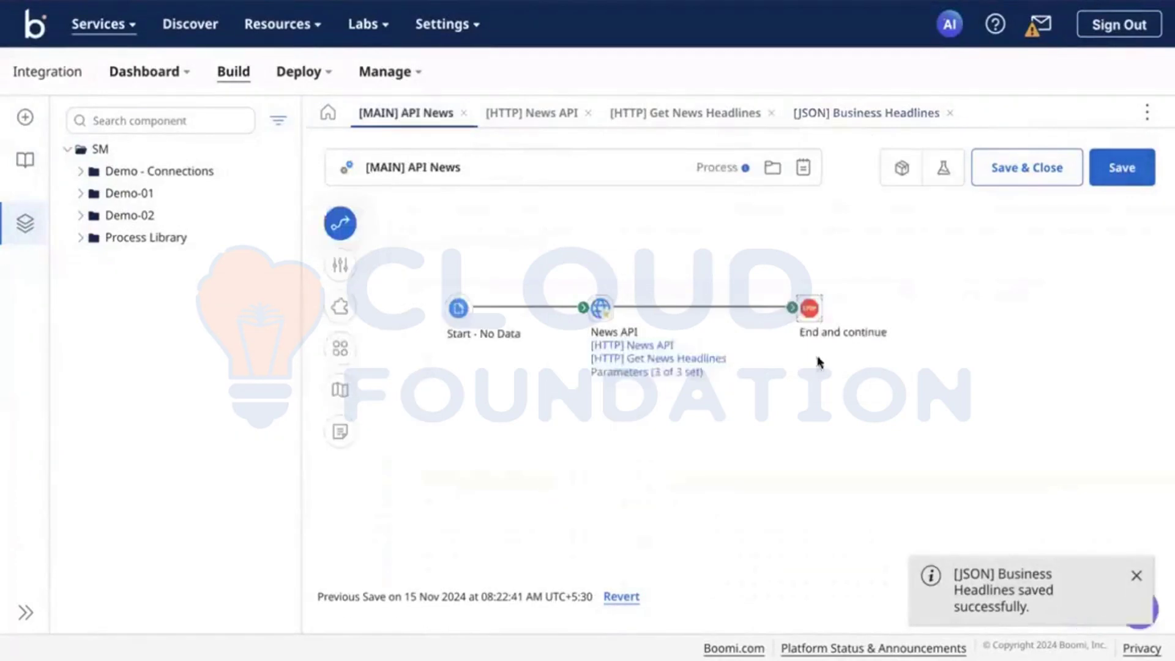
left_click(605, 353)
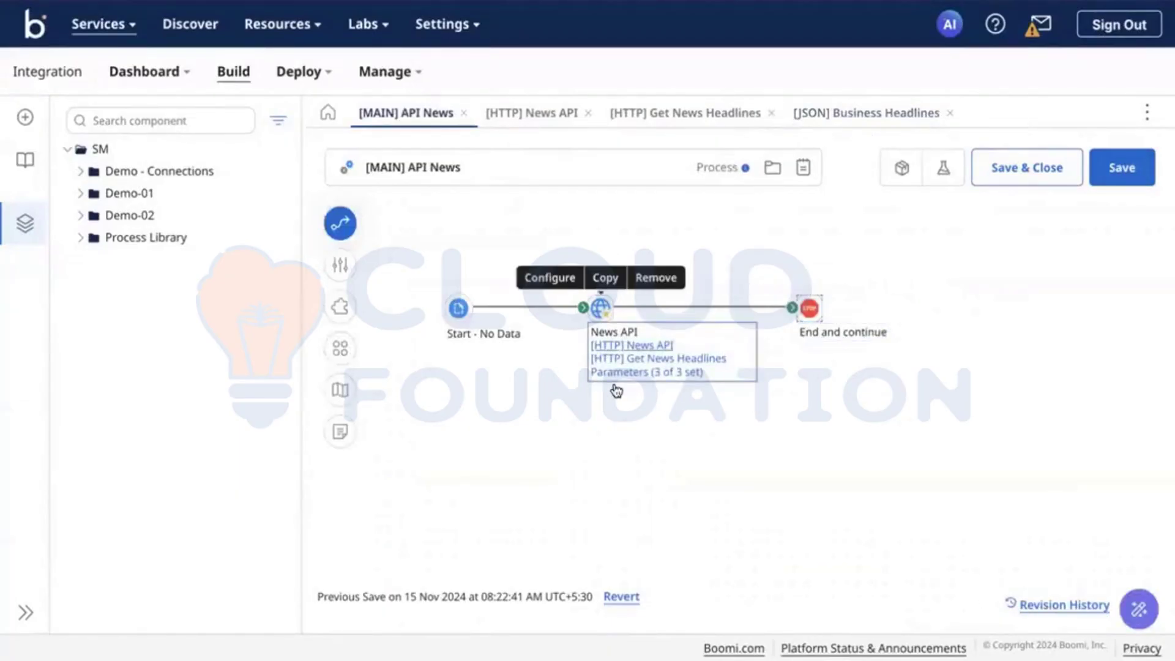
left_click(719, 223)
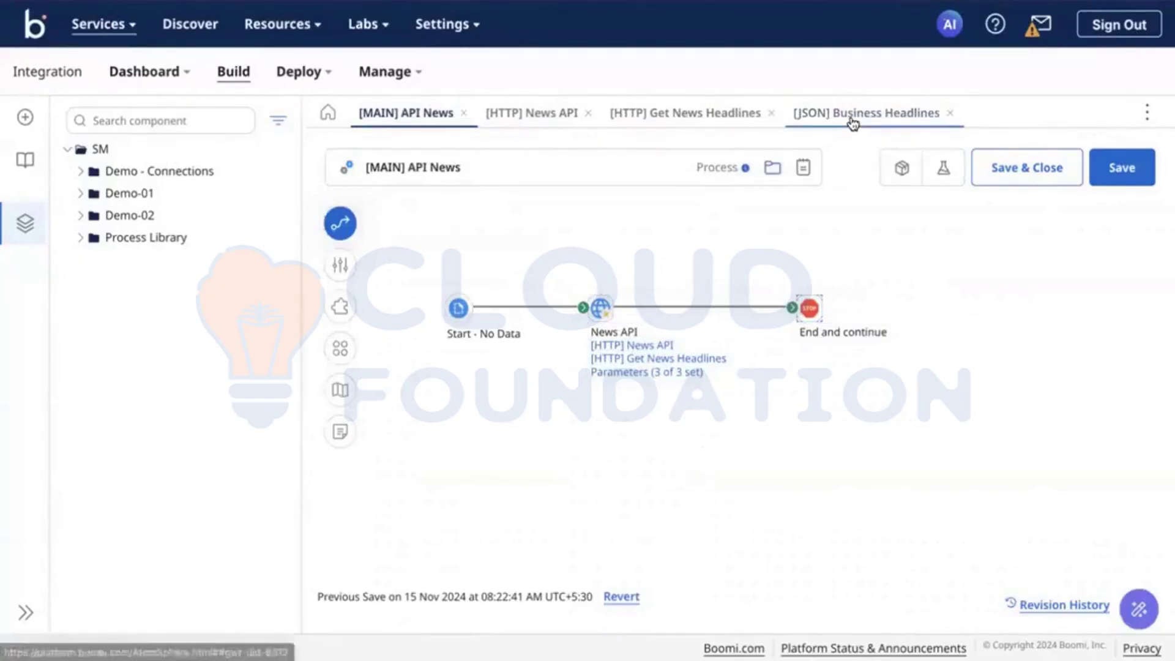
left_click(854, 119)
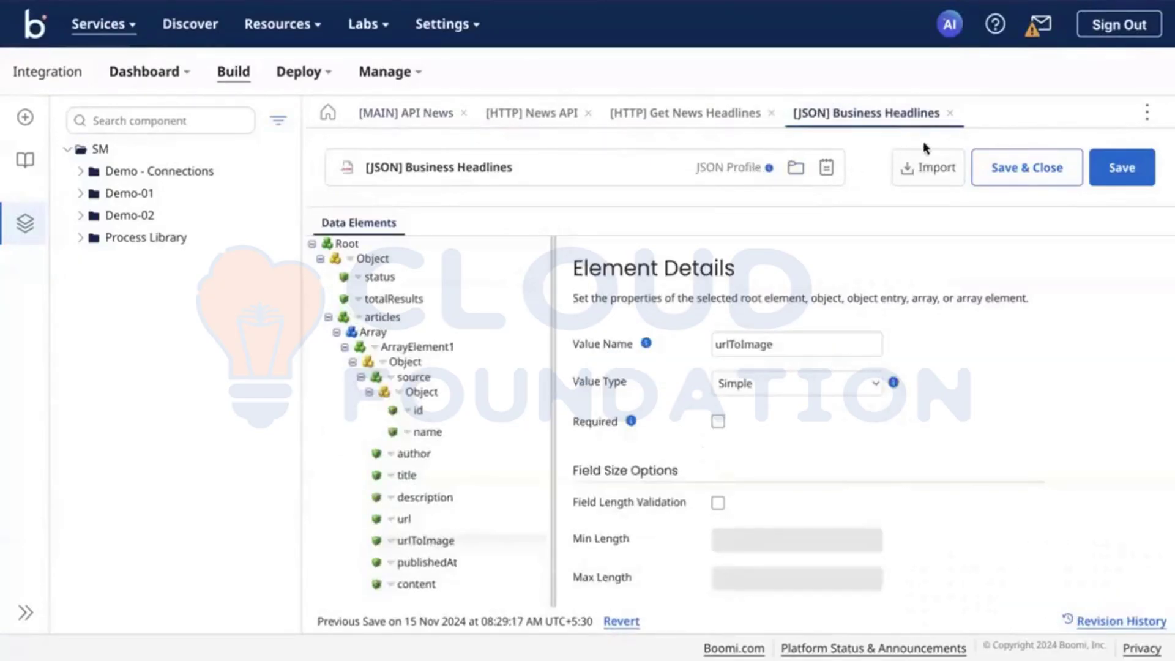
left_click(952, 115)
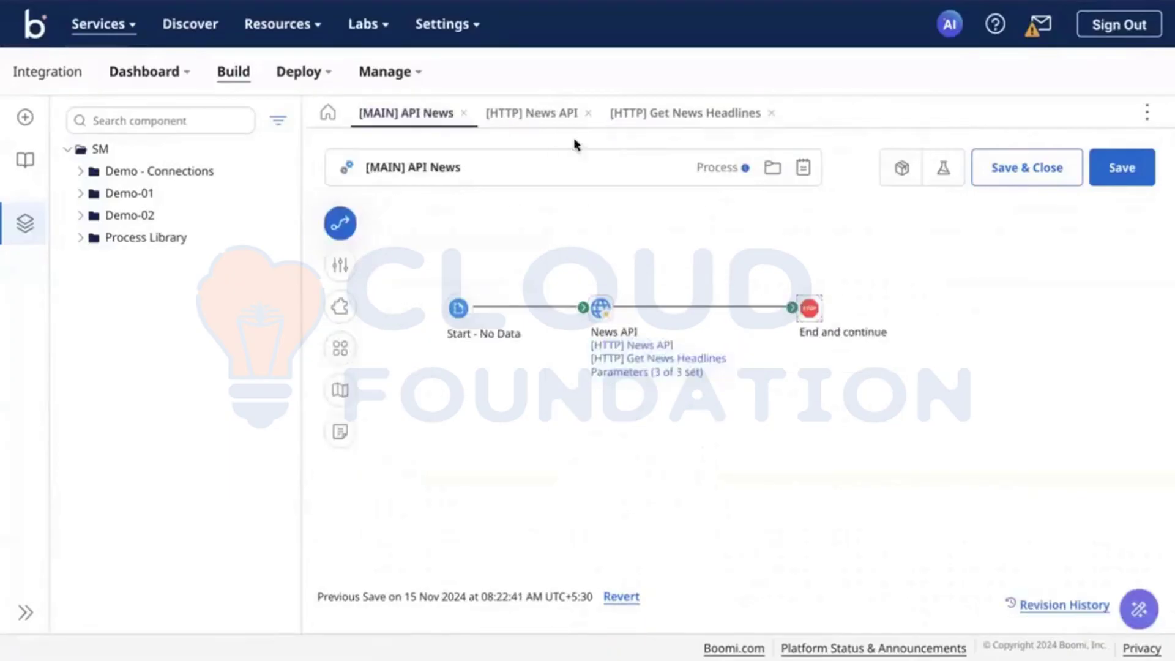
Save the [HTTP] Get News Headlines operation with [JSON] Business Headlines as its response profile
left_click(674, 121)
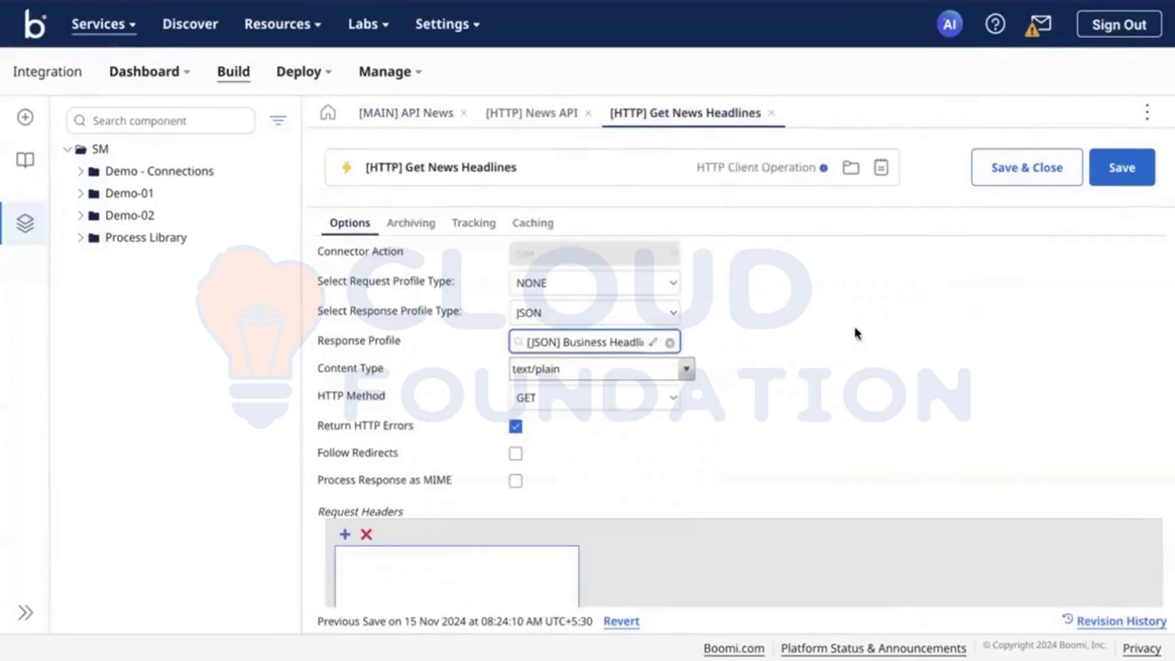
left_click(686, 369)
left_click(1064, 195)
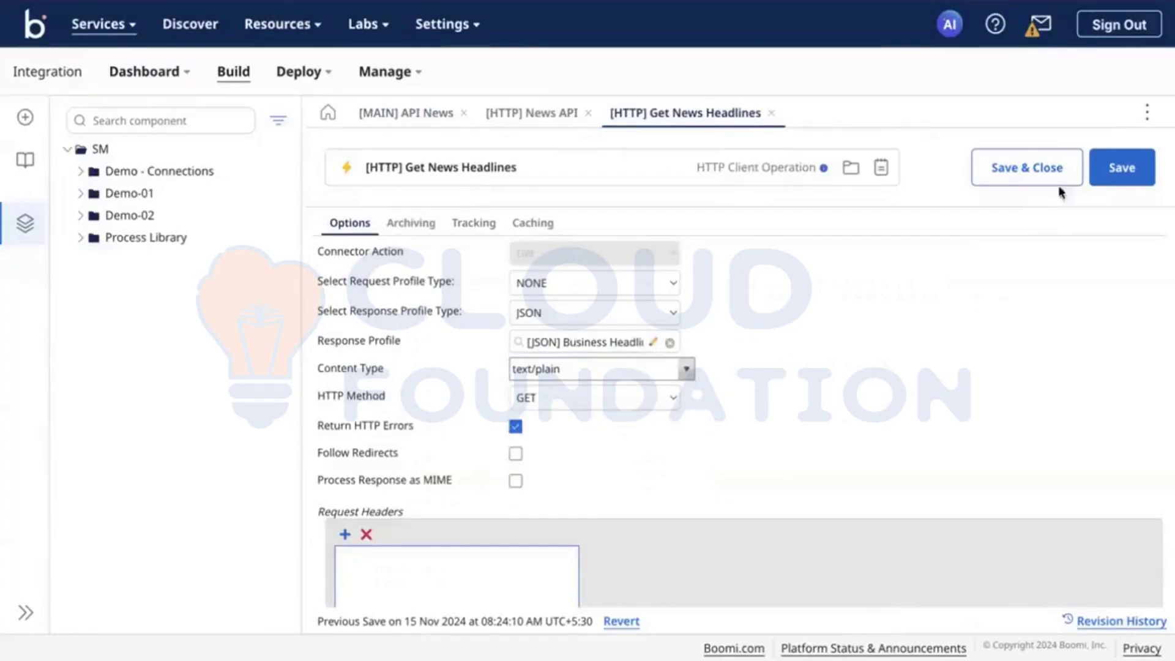
left_click(1109, 174)
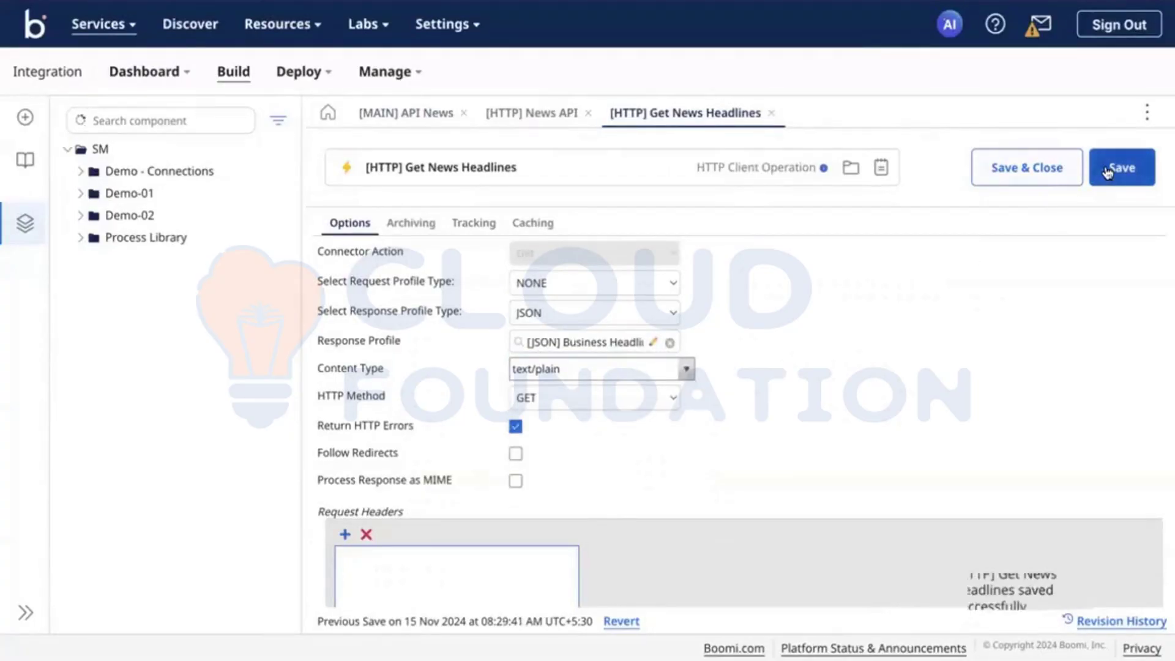
Save the [MAIN] API News process and run it in test mode
left_click(393, 124)
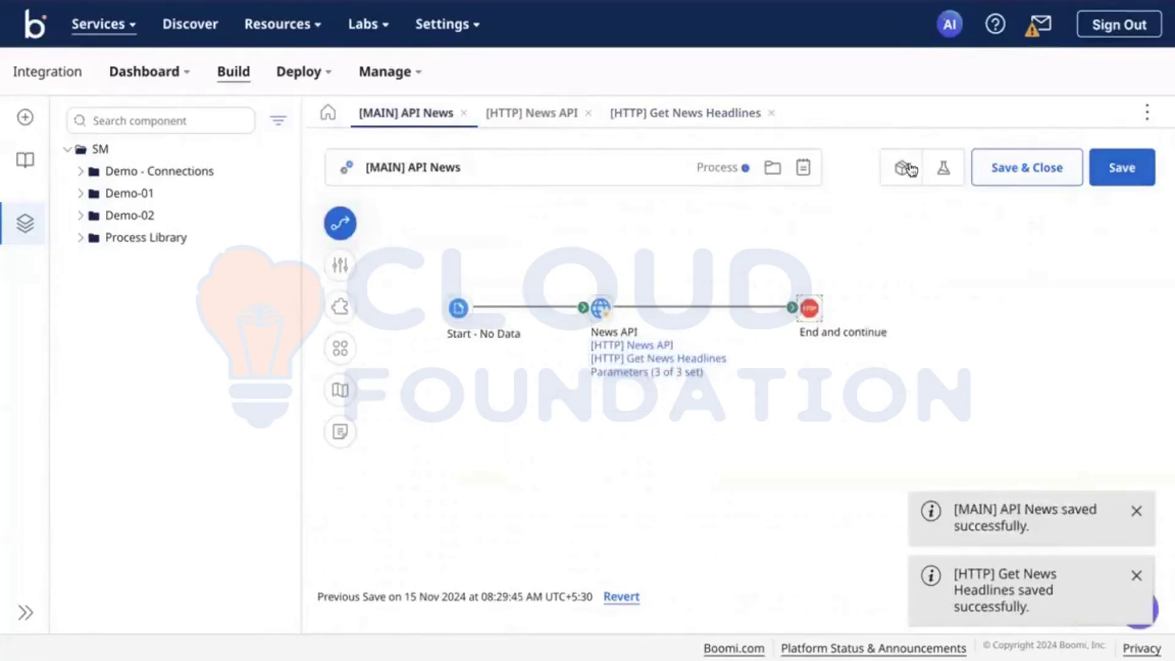
left_click(943, 169)
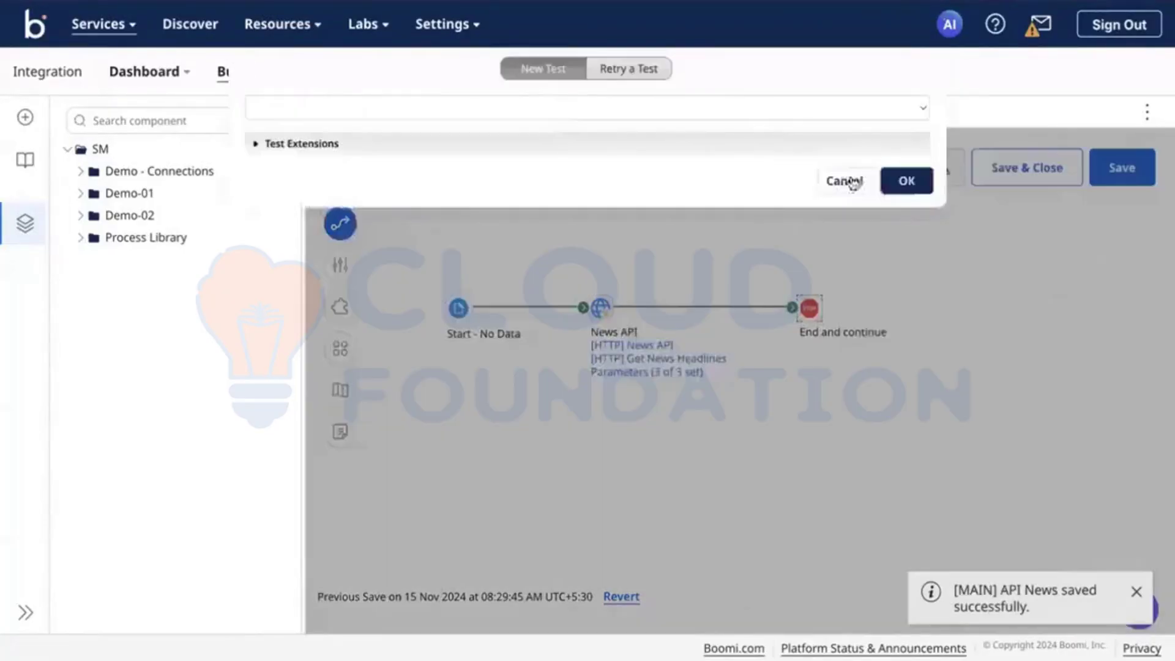
left_click(908, 184)
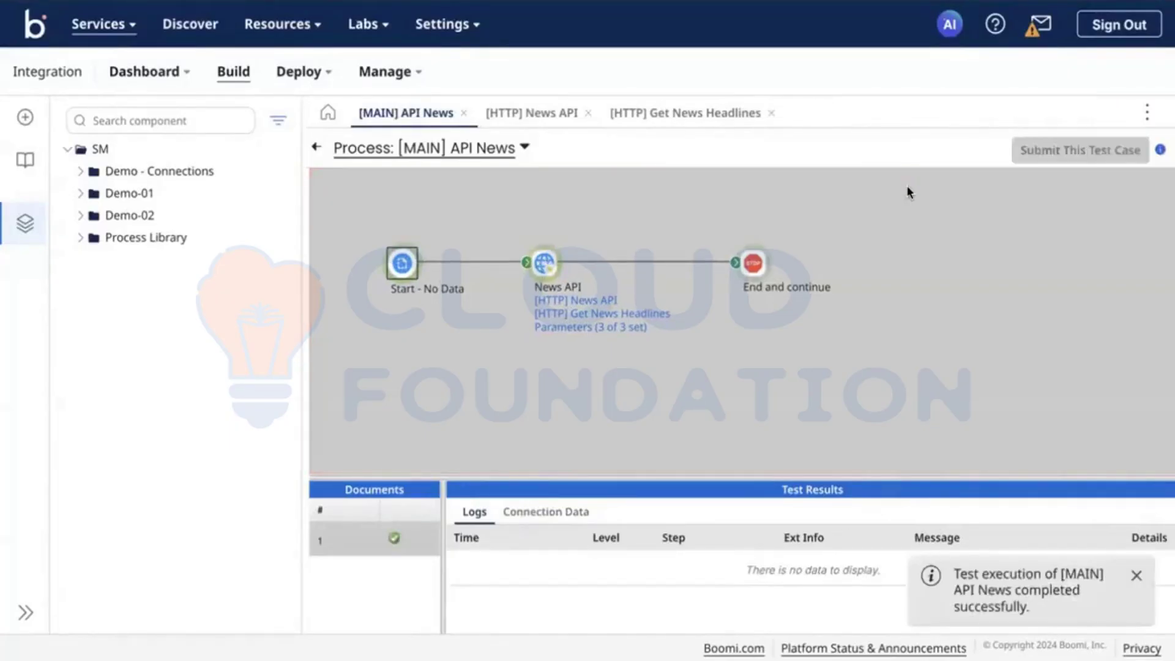
Inspect the source data document that reached the End and continue step in the test results
left_click(753, 263)
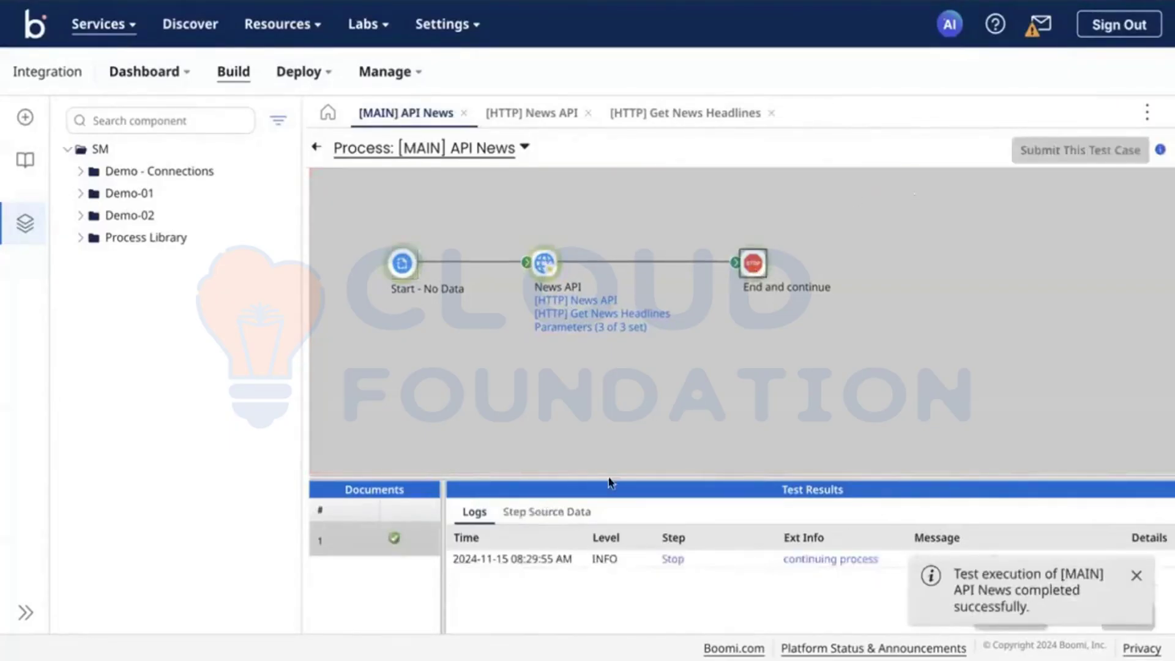
left_click(547, 512)
left_click(460, 566)
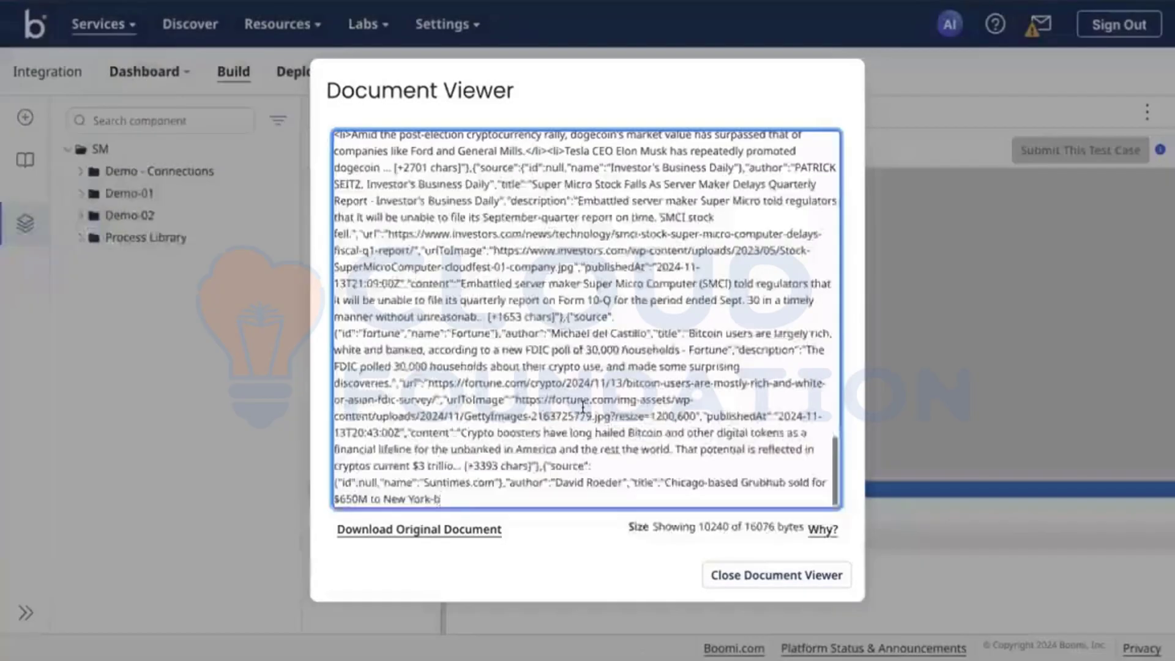
scroll(674, 478, "up", 3)
scroll(690, 398, "up", 5)
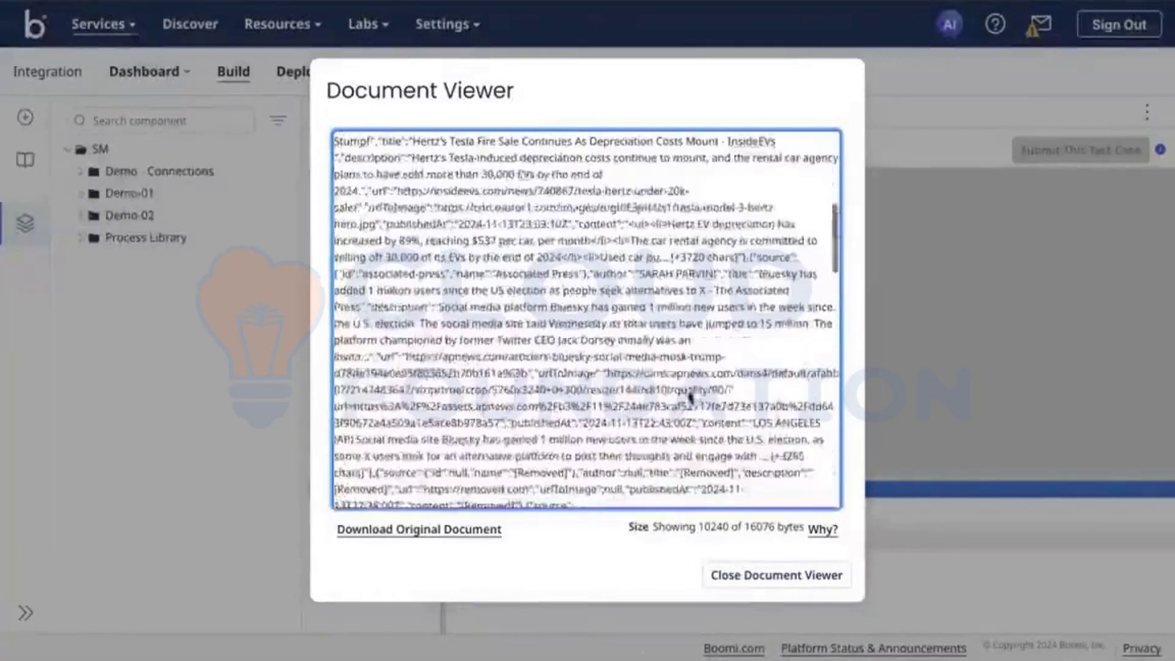
left_click(776, 575)
Read through the formatted JSON response in the News API step's connection data, and leave test mode
left_click(539, 281)
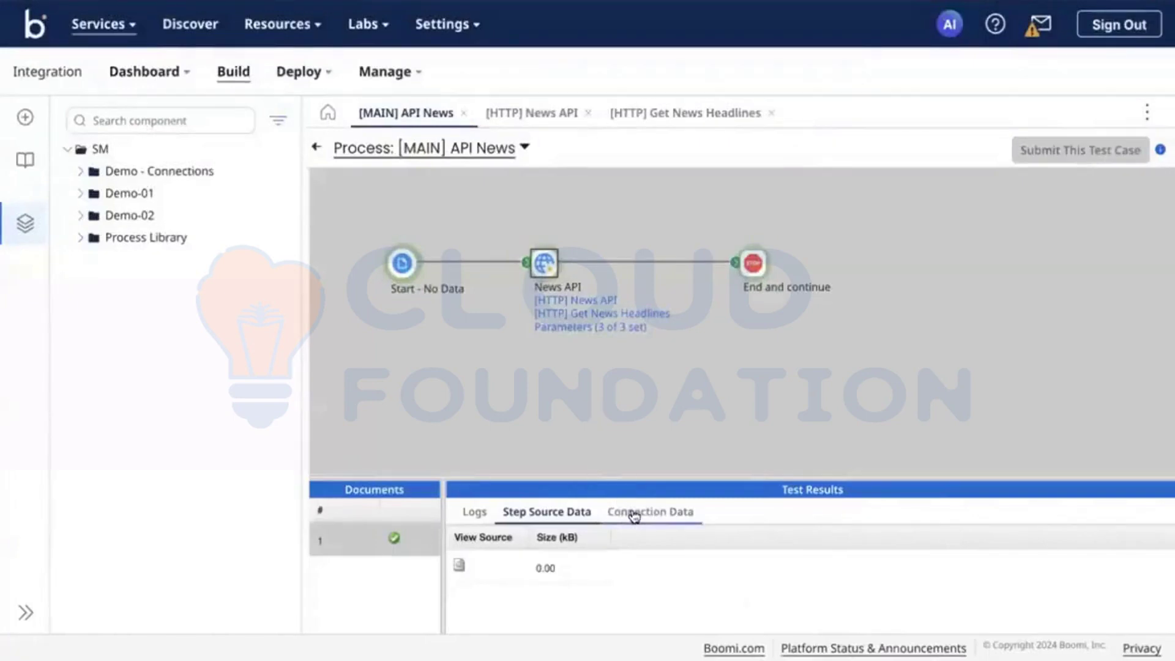
left_click(634, 513)
left_click(589, 567)
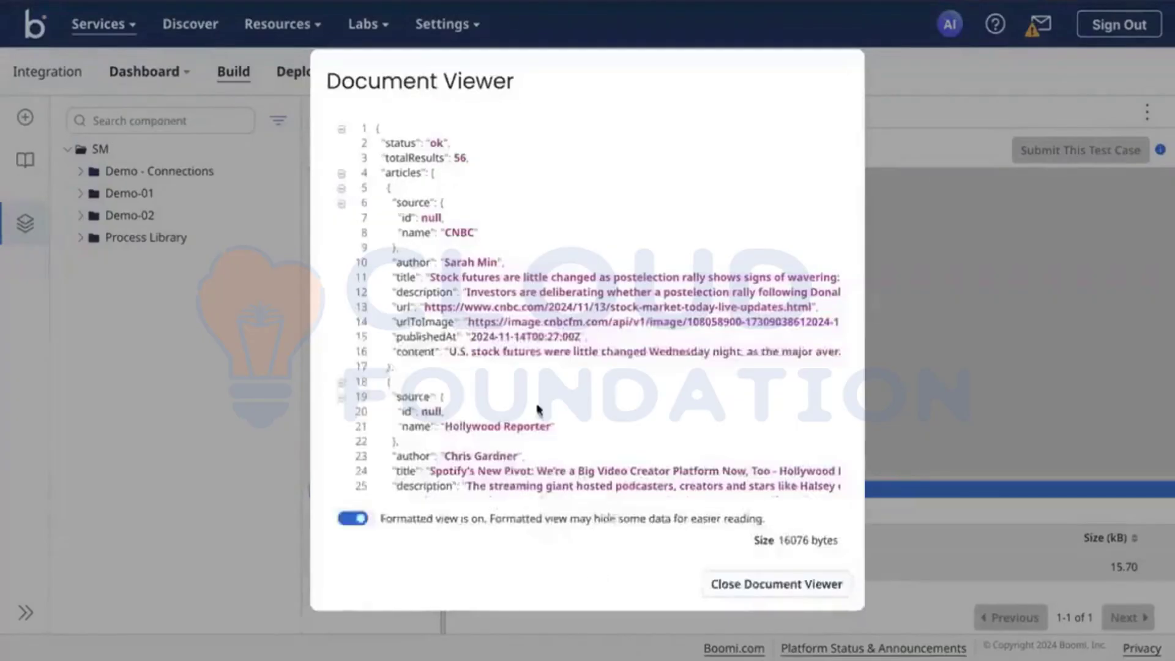
scroll(538, 409, "down", 20)
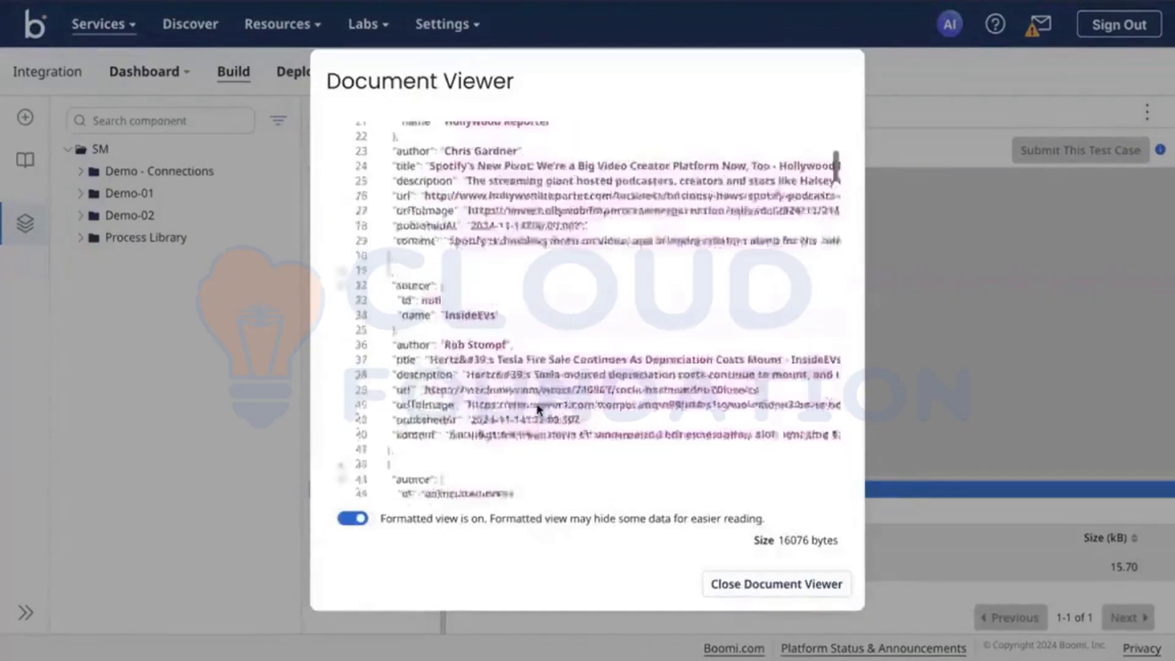
scroll(603, 340, "down", 20)
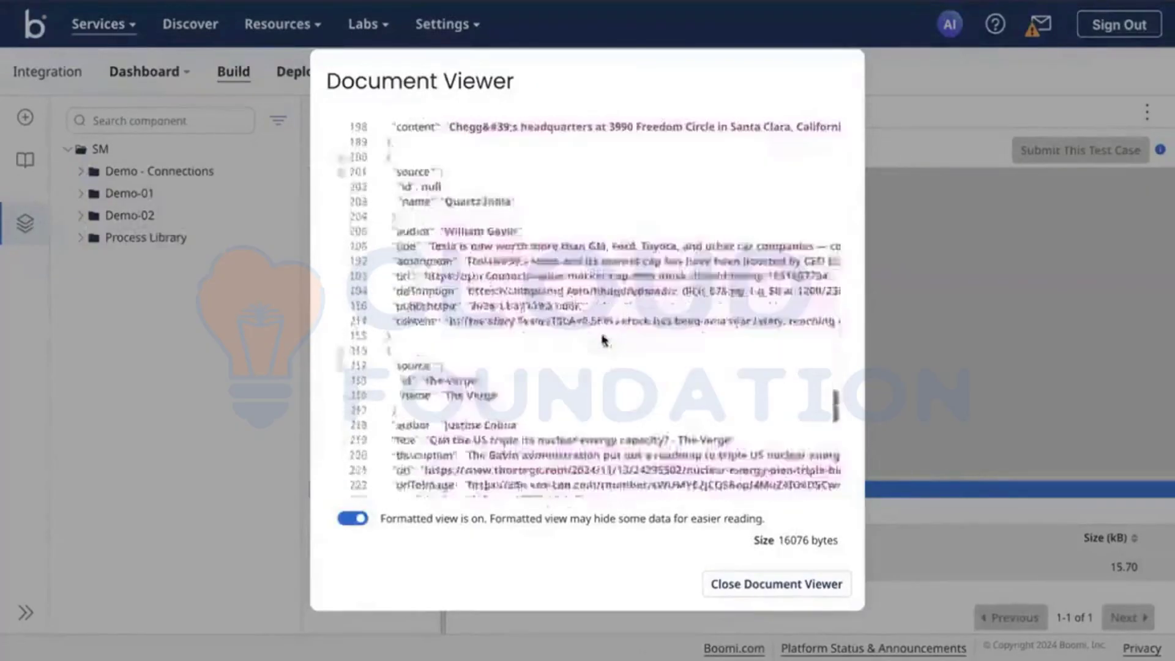
scroll(627, 294, "up", 20)
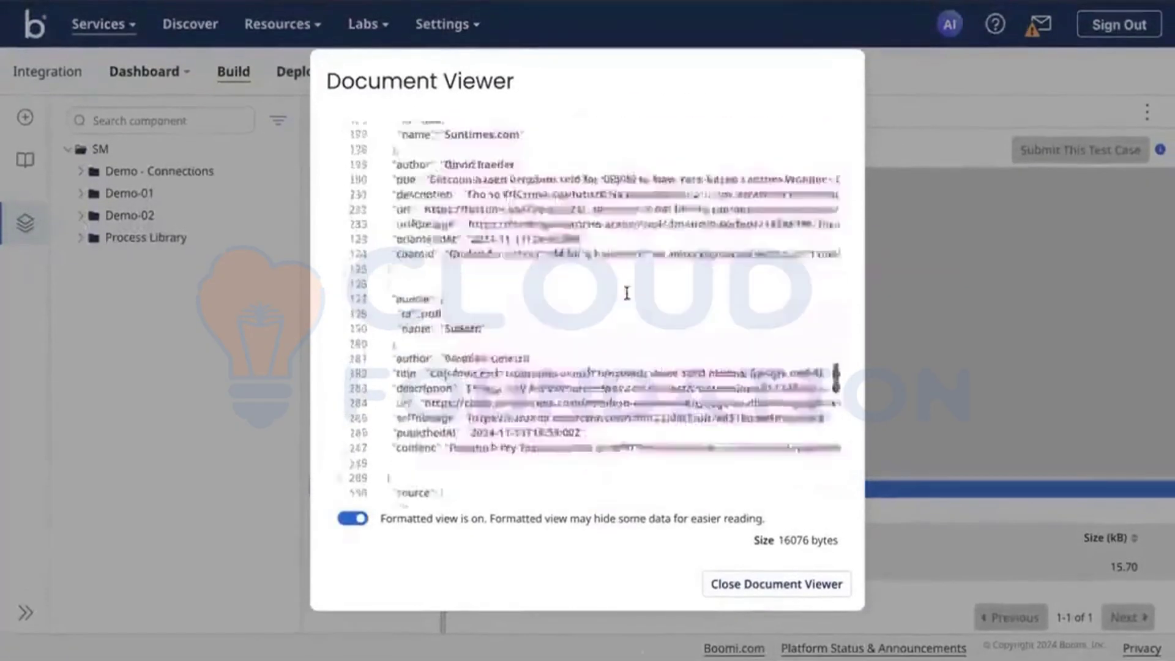
scroll(739, 603, "down", 20)
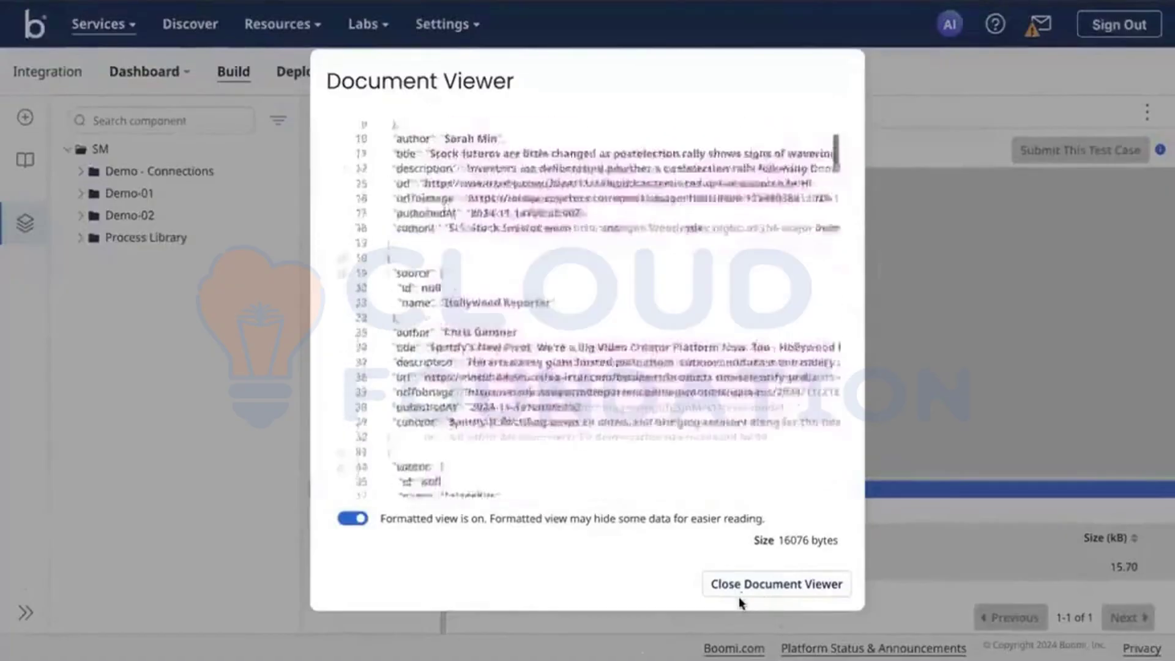
scroll(755, 591, "down", 5)
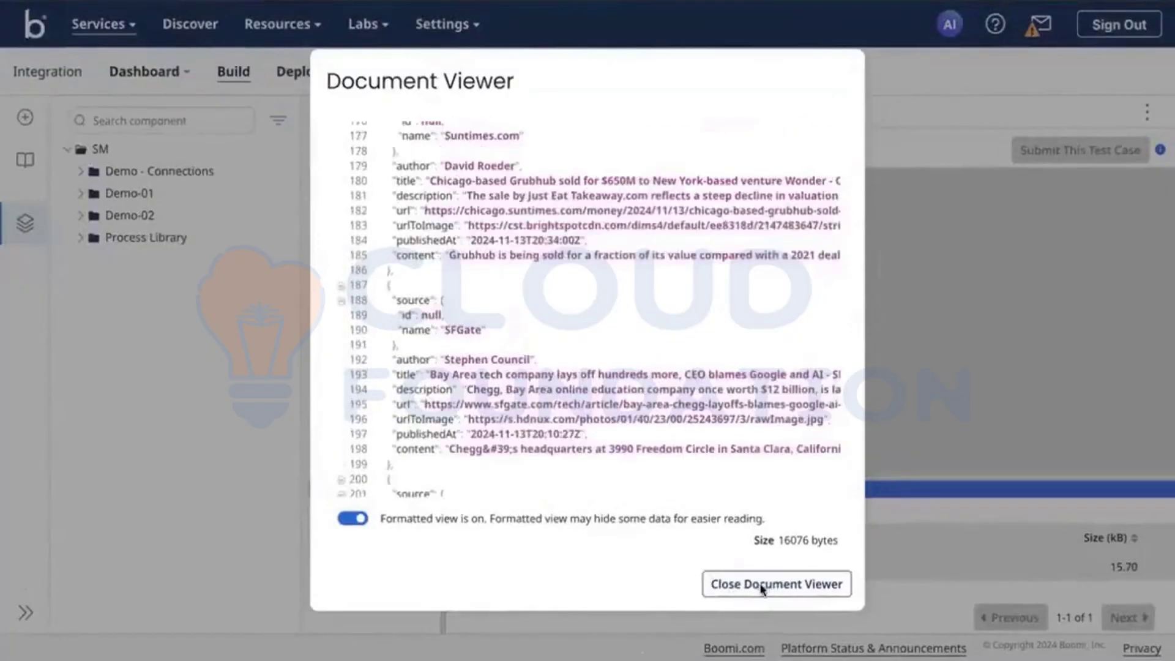
left_click(761, 584)
left_click(316, 151)
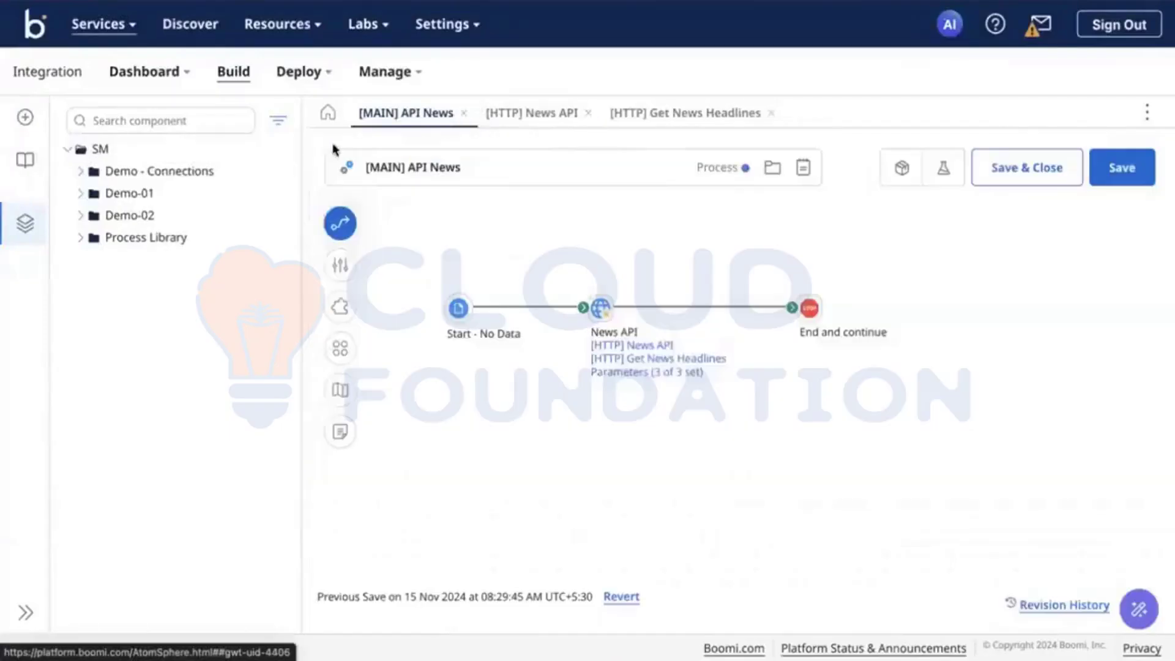
Change the News API step's cn parameter type to Process Property and start a new process property component for it
left_click(606, 379)
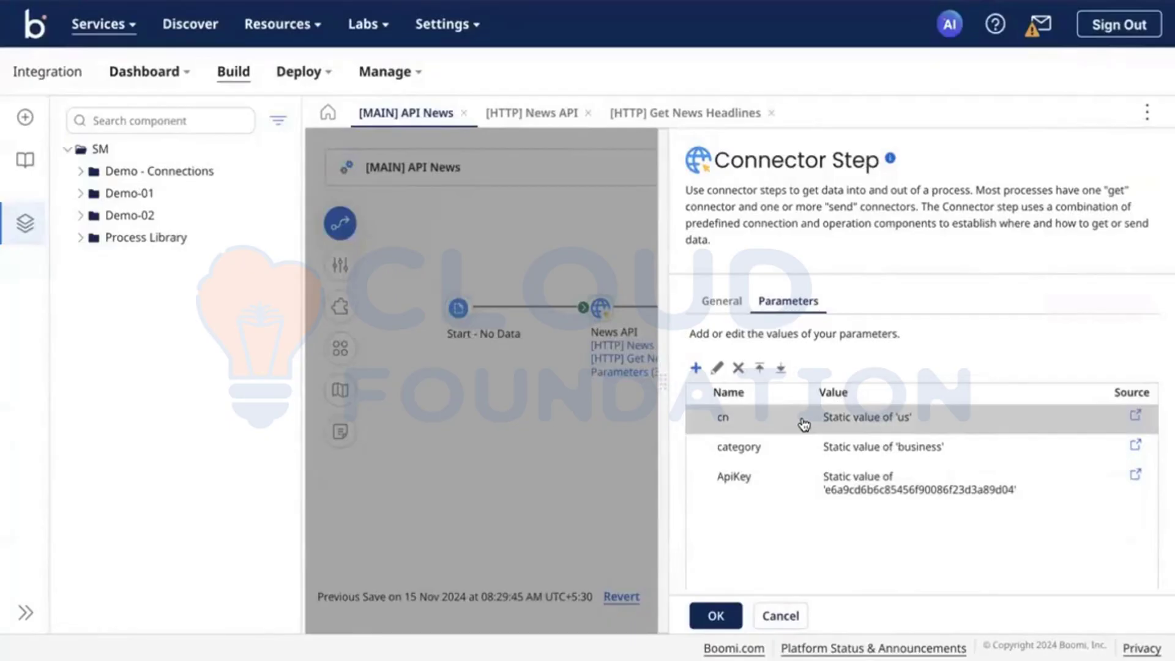
double_click(861, 415)
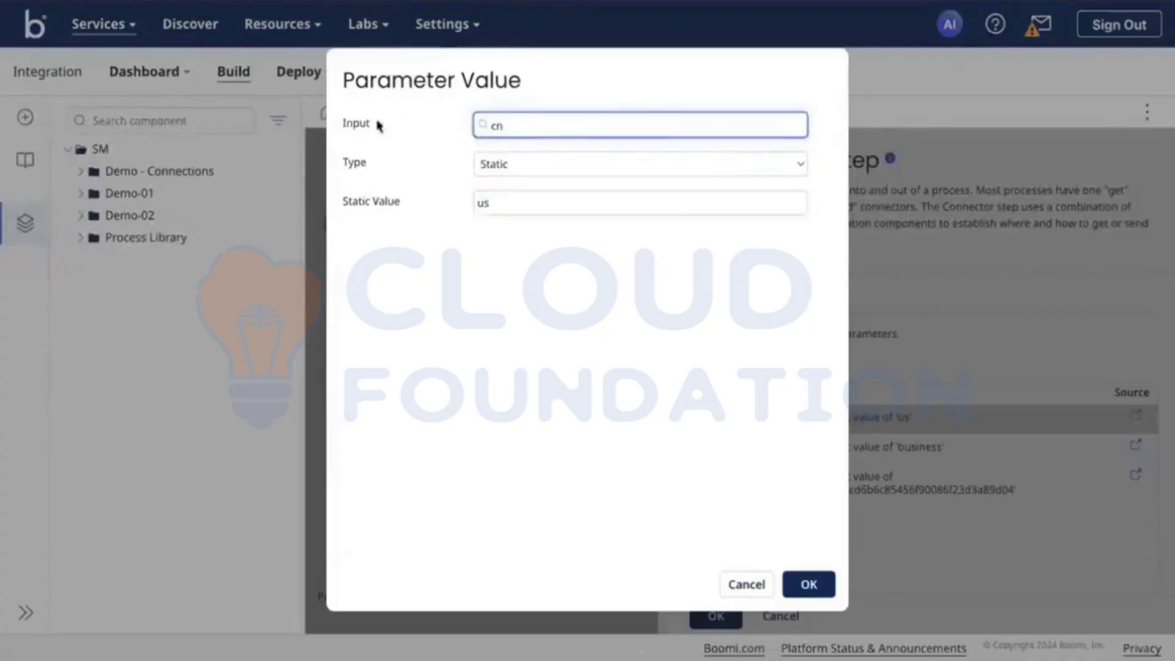
left_click(564, 164)
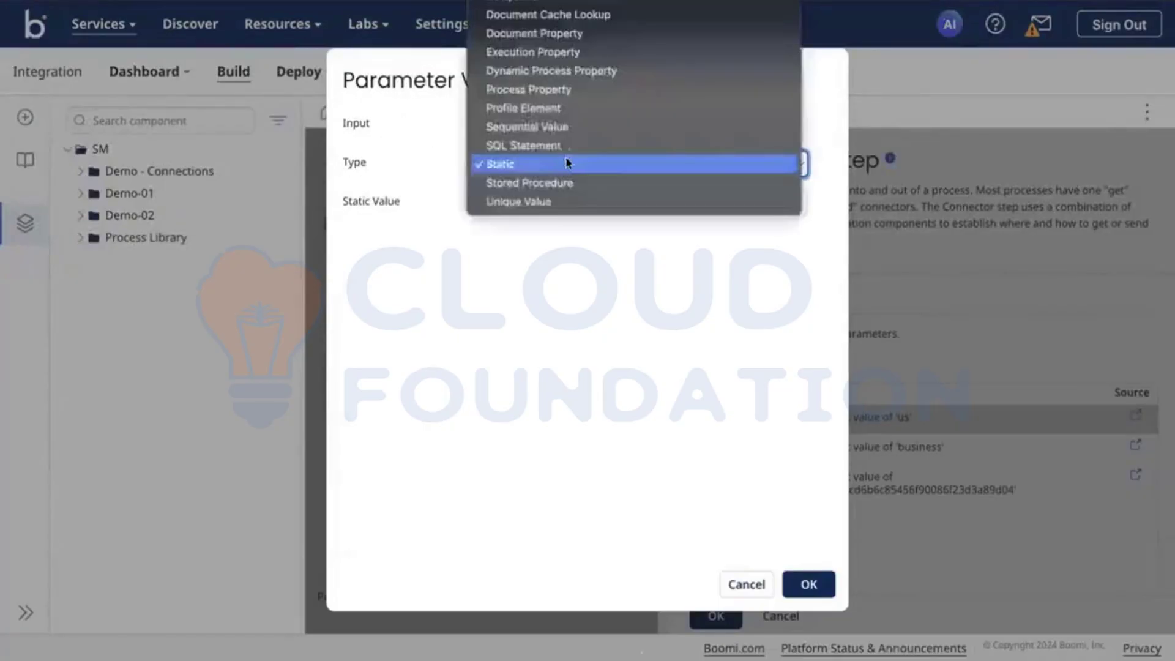
left_click(538, 90)
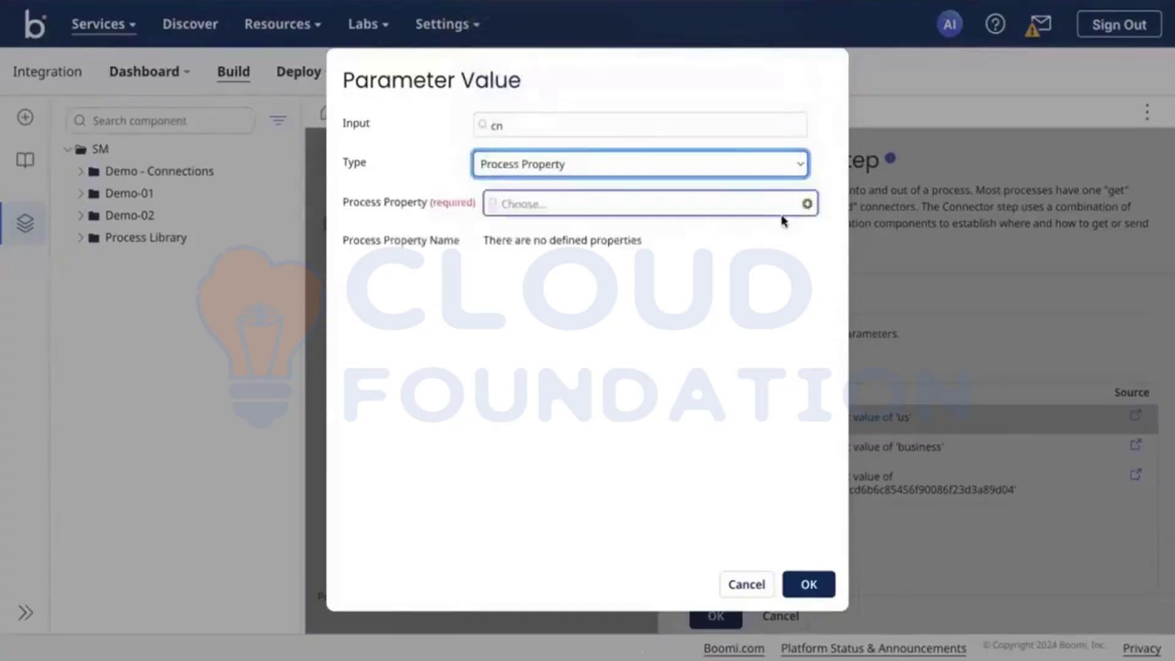
left_click(806, 206)
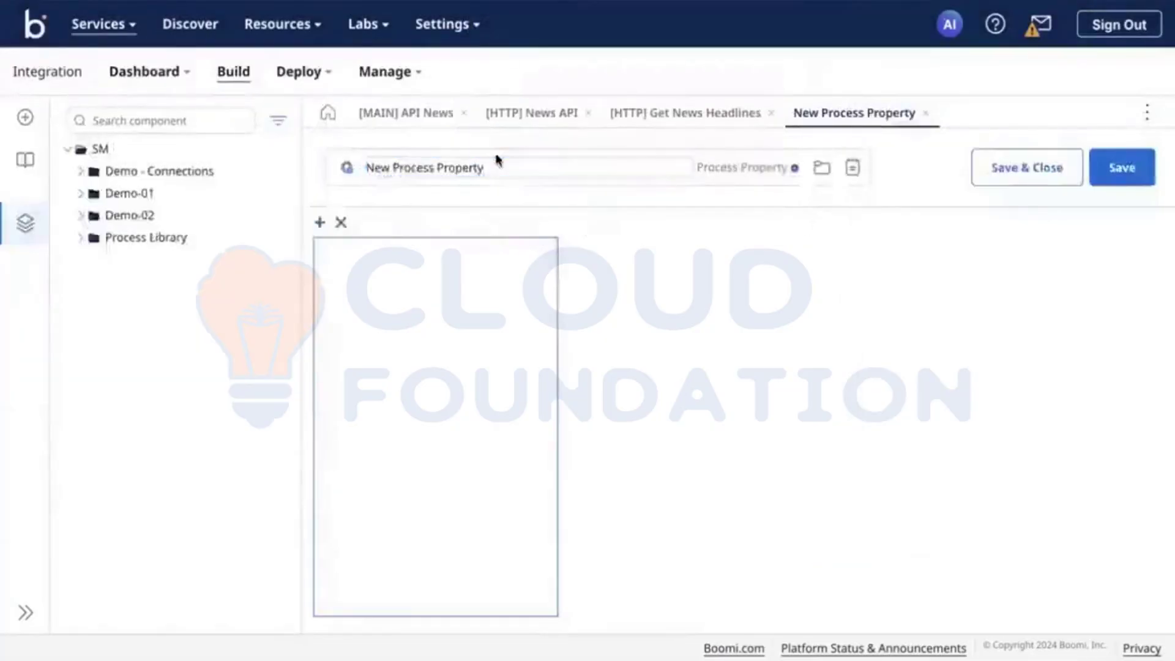
Name the process property component [PP] API News and add a first property to it
type("C")
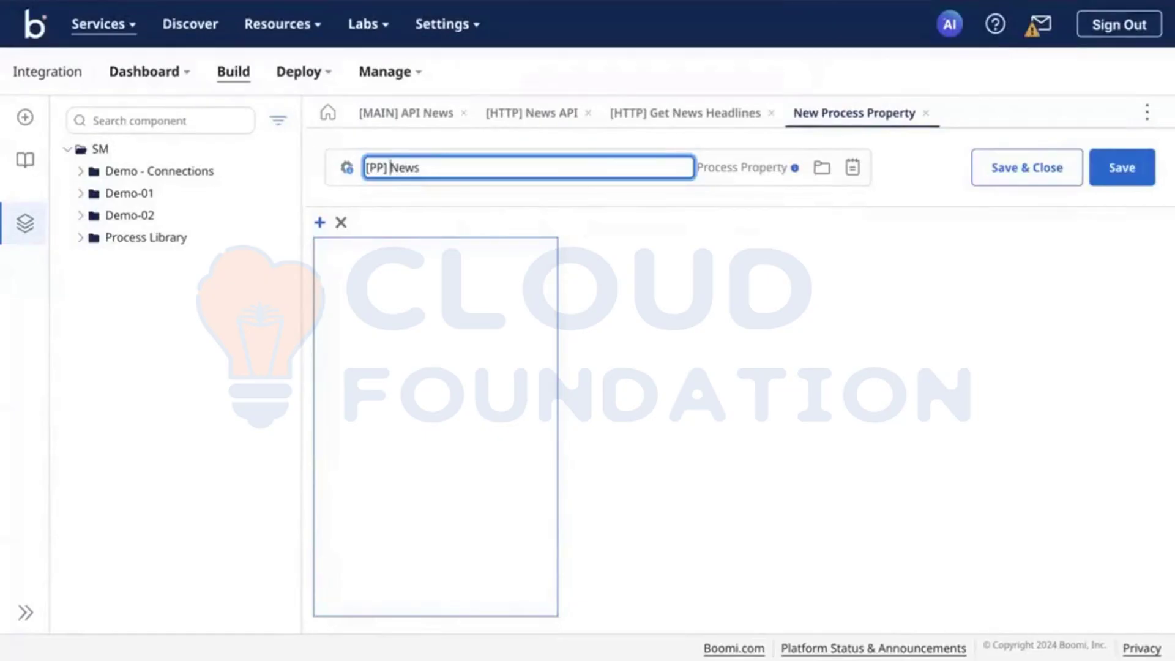
type("API")
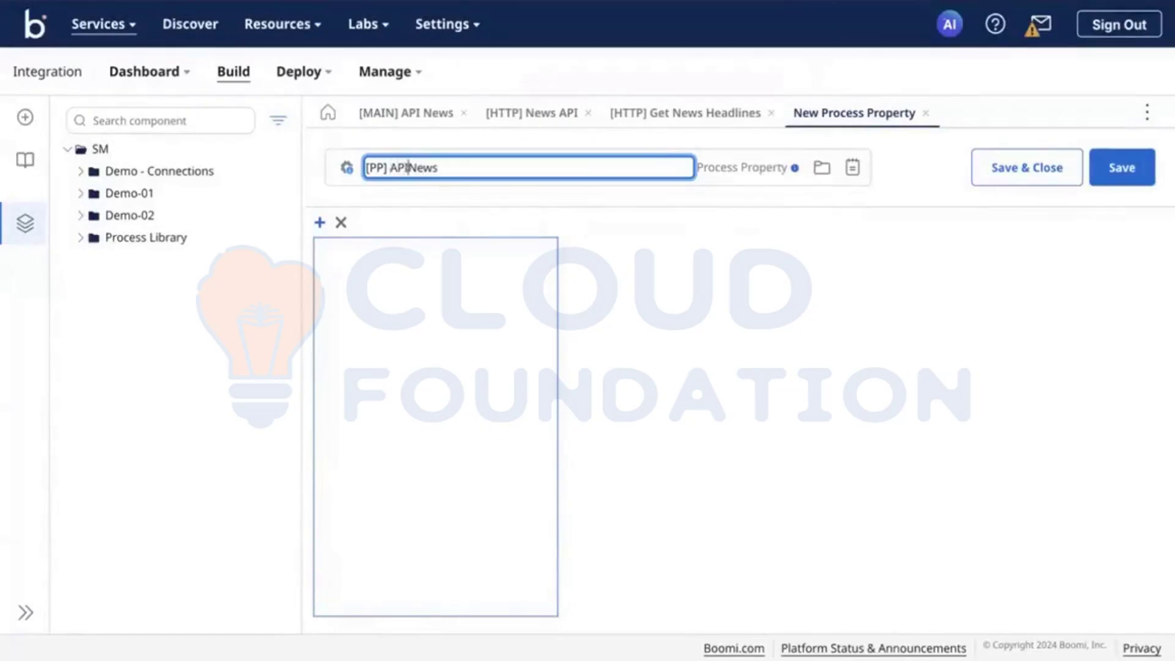
left_click(319, 224)
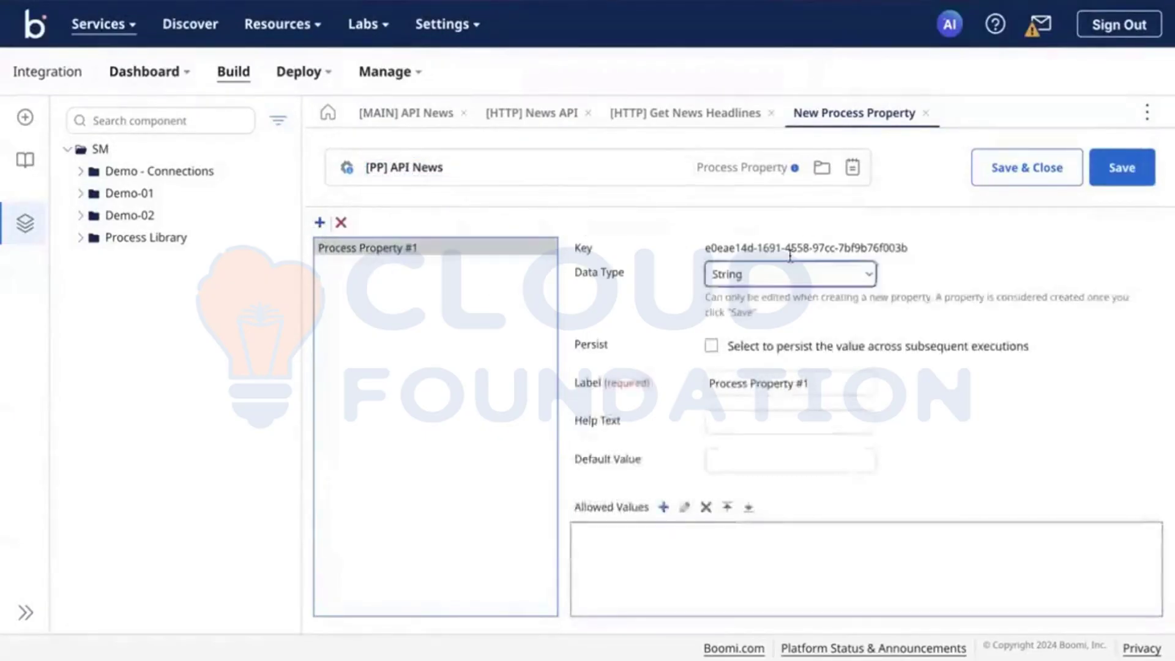
Label the new property cn, with help text country and default value us
left_click(790, 383)
left_click_drag(710, 383, 810, 383)
type("c")
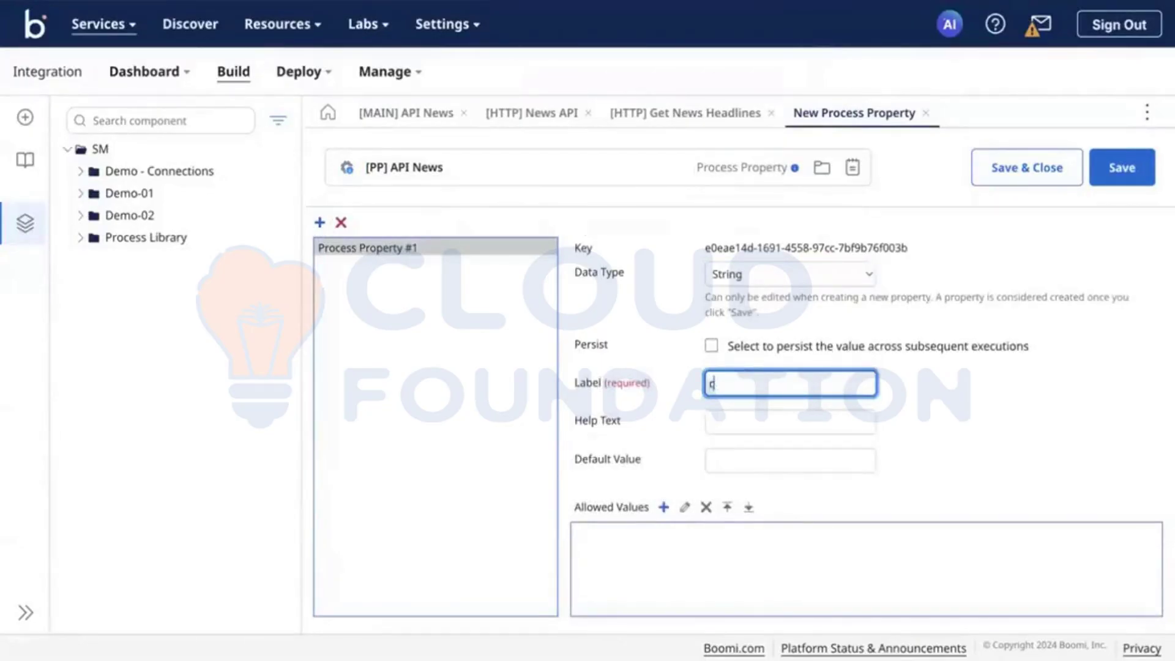
type("n")
left_click(756, 417)
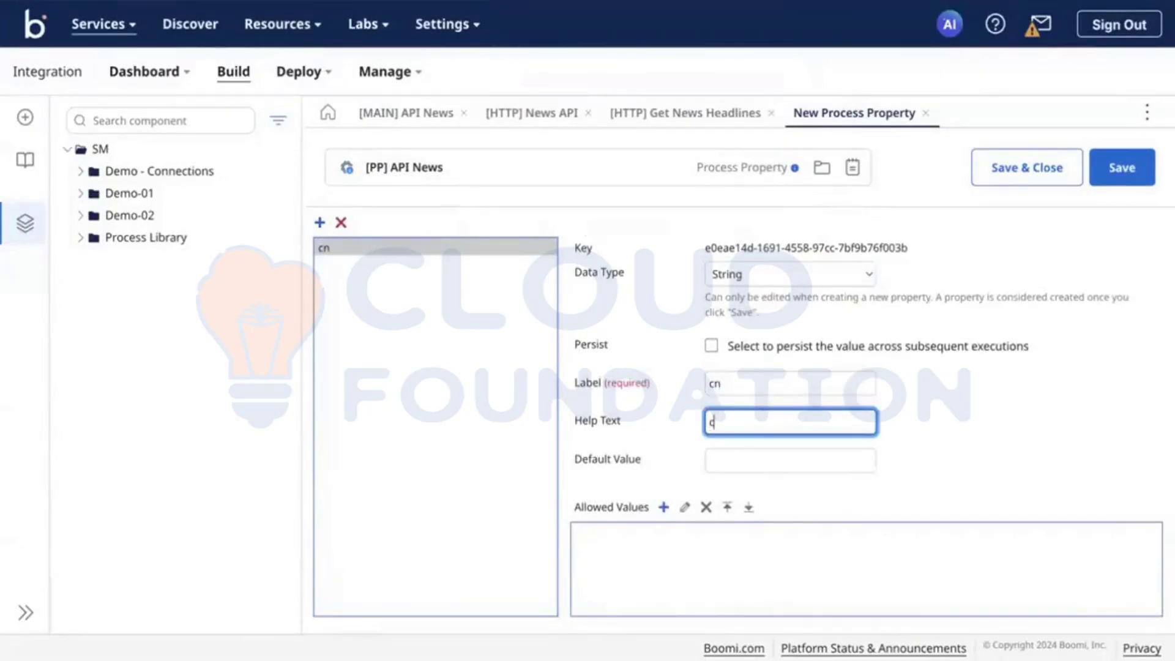
left_click(771, 461)
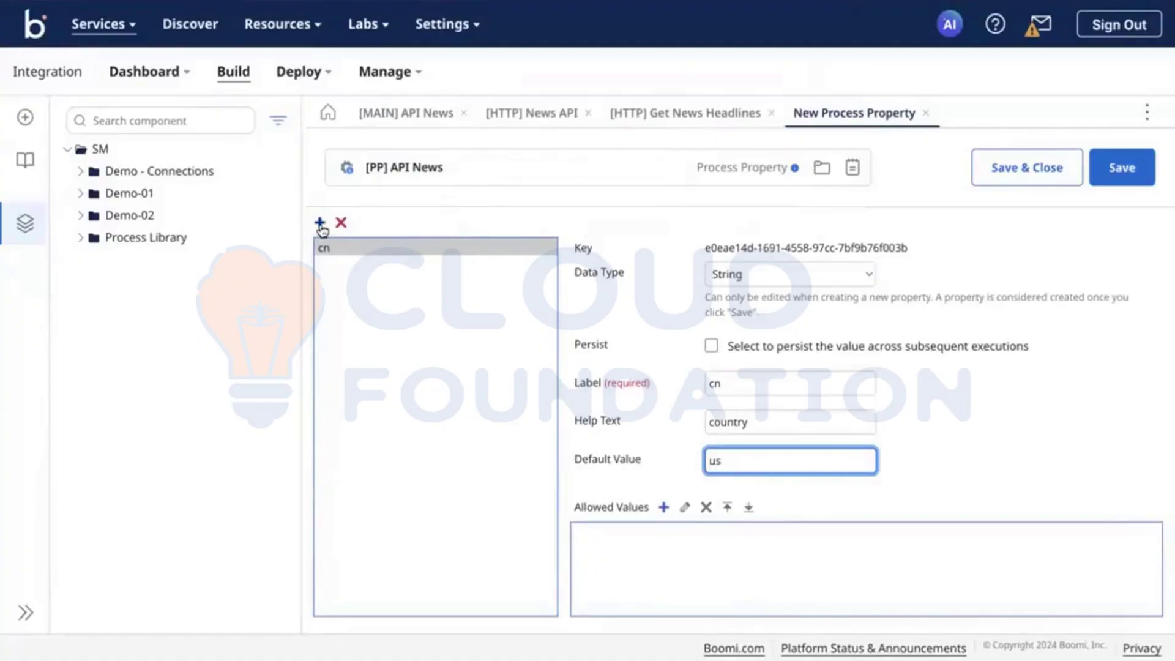
left_click(409, 251)
Add a second property labelled category, with help text category and default value business
left_click(320, 222)
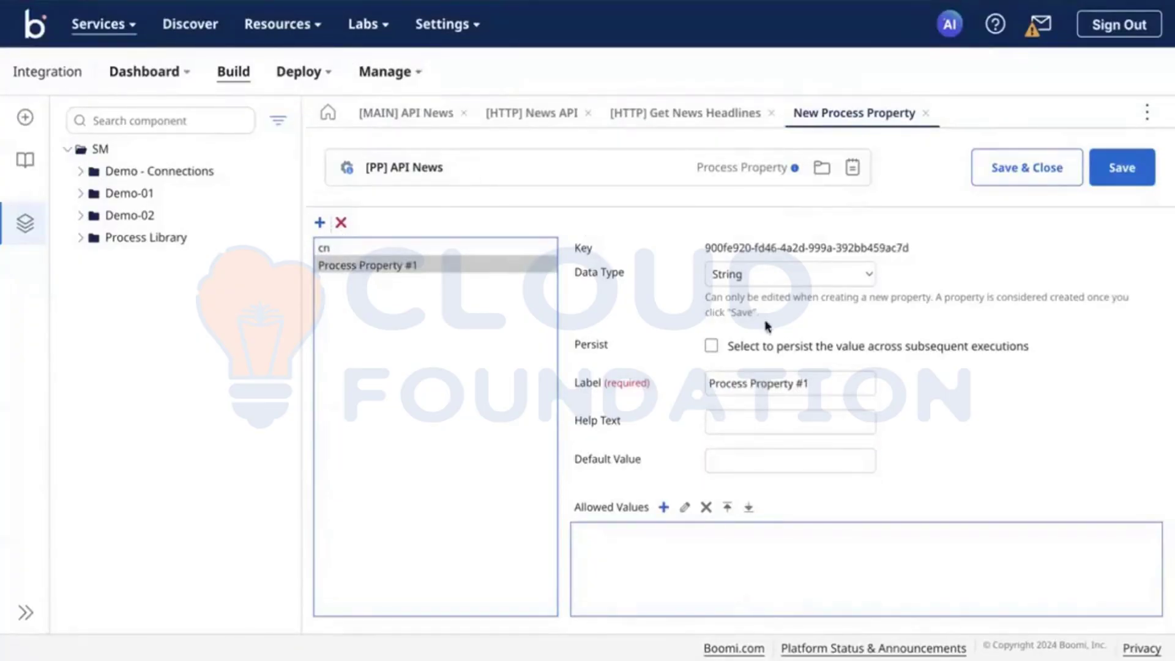
left_click_drag(710, 383, 809, 384)
type("category")
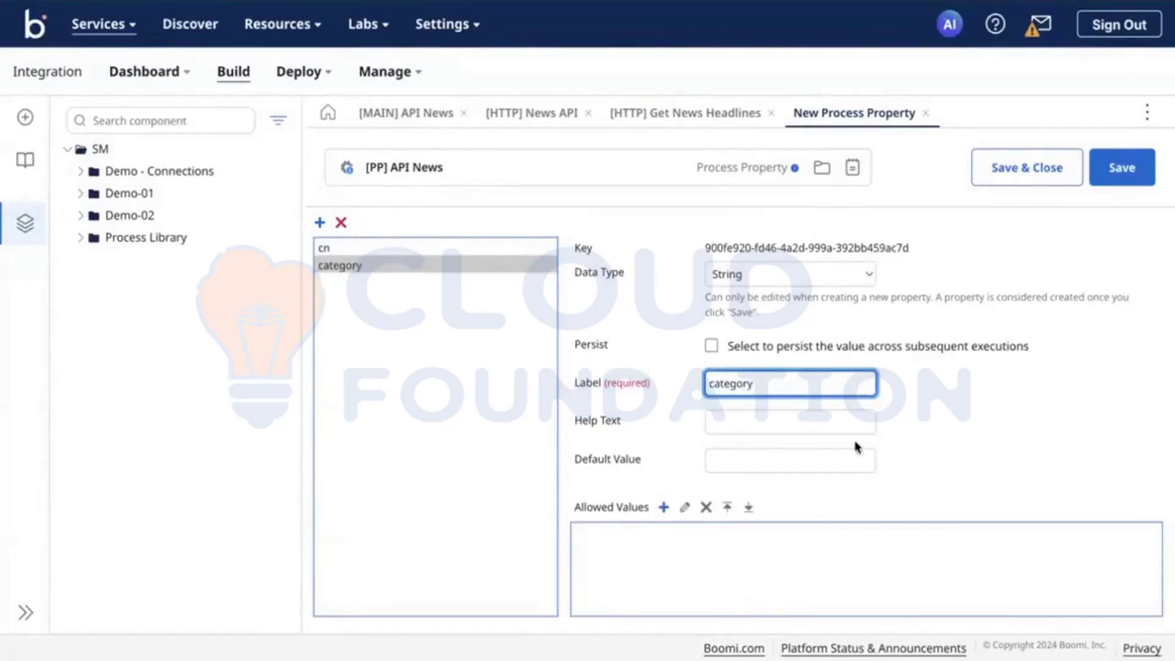
left_click(807, 422)
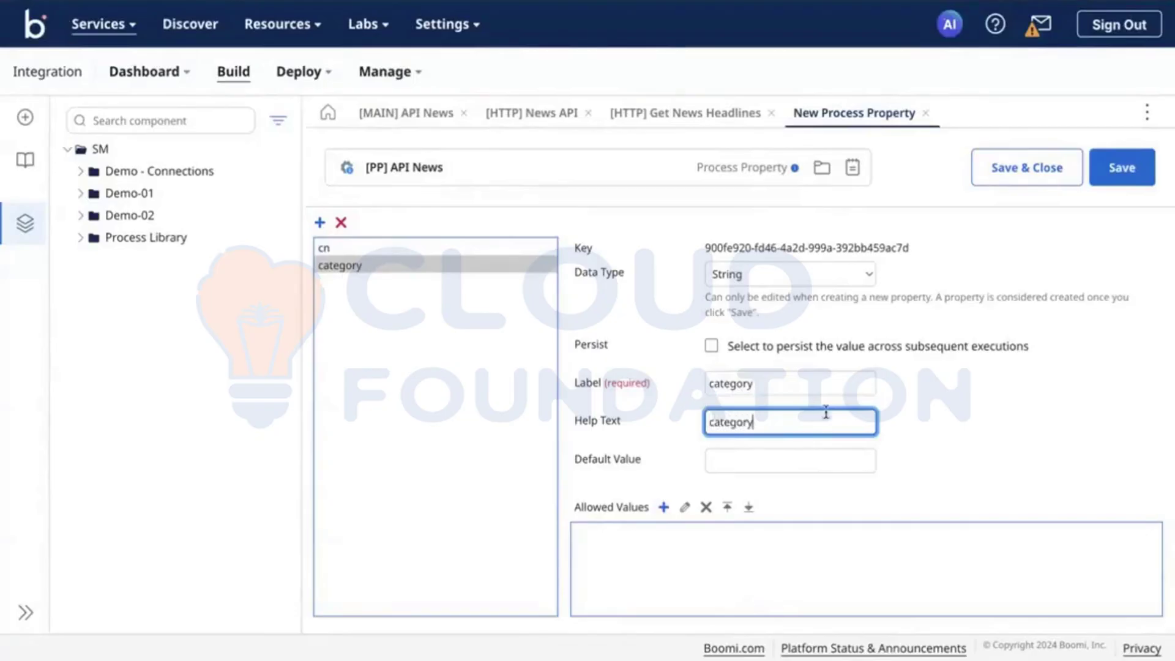
left_click(824, 459)
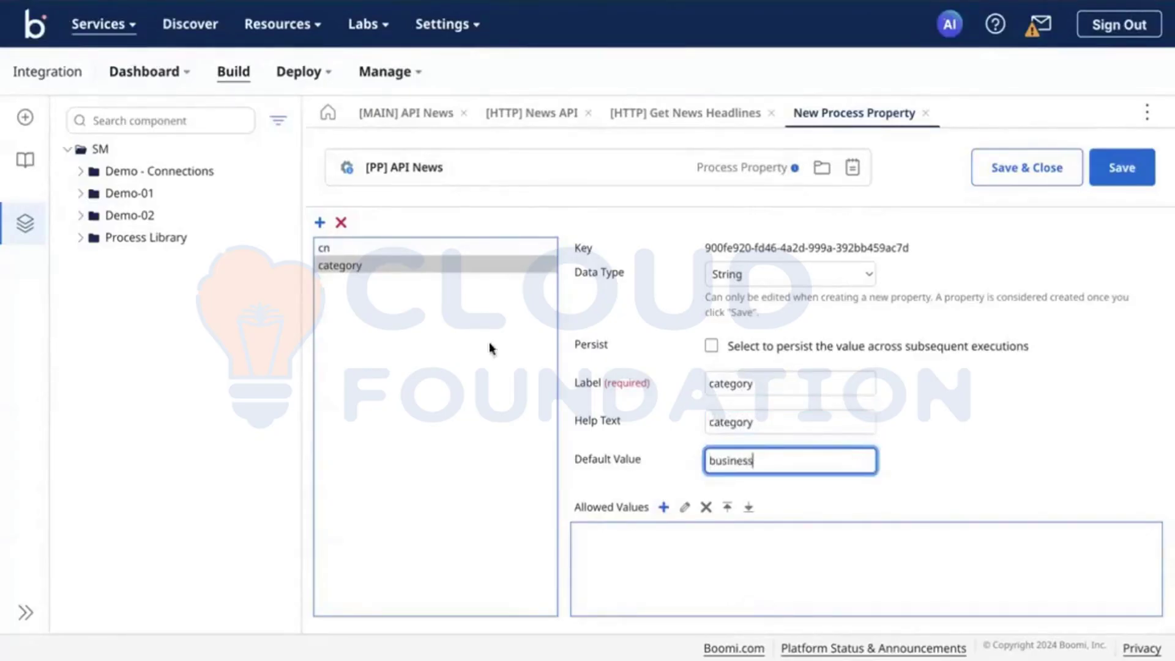
left_click(428, 311)
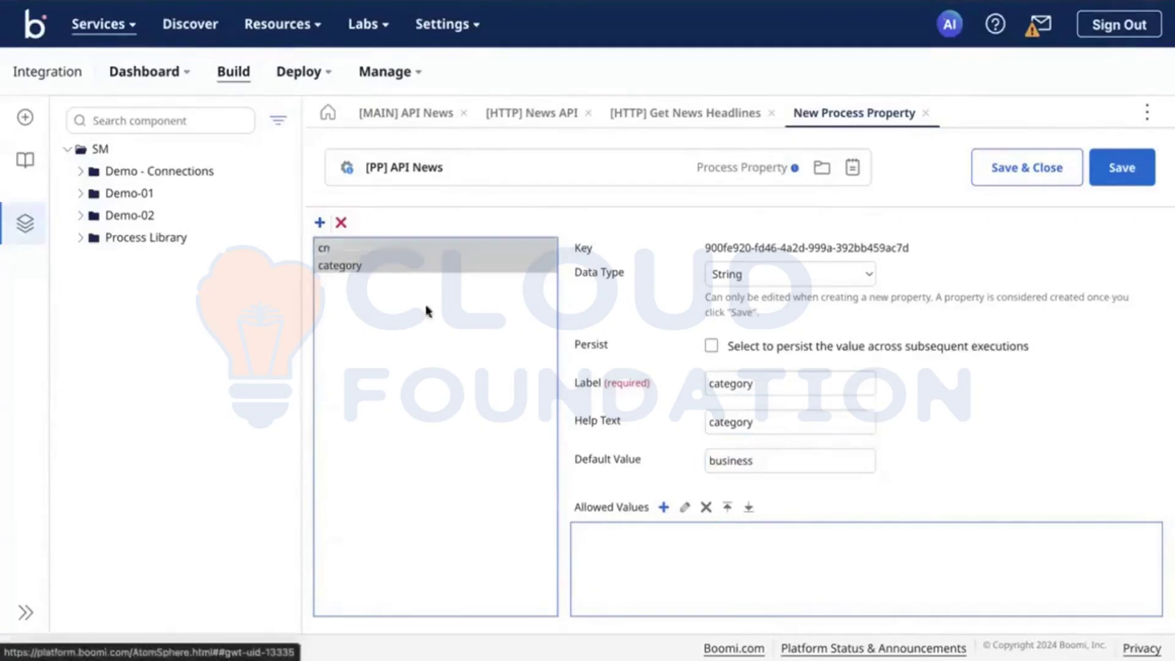
Add a third property labelled ApiKey and set its data type to Hidden
left_click(320, 222)
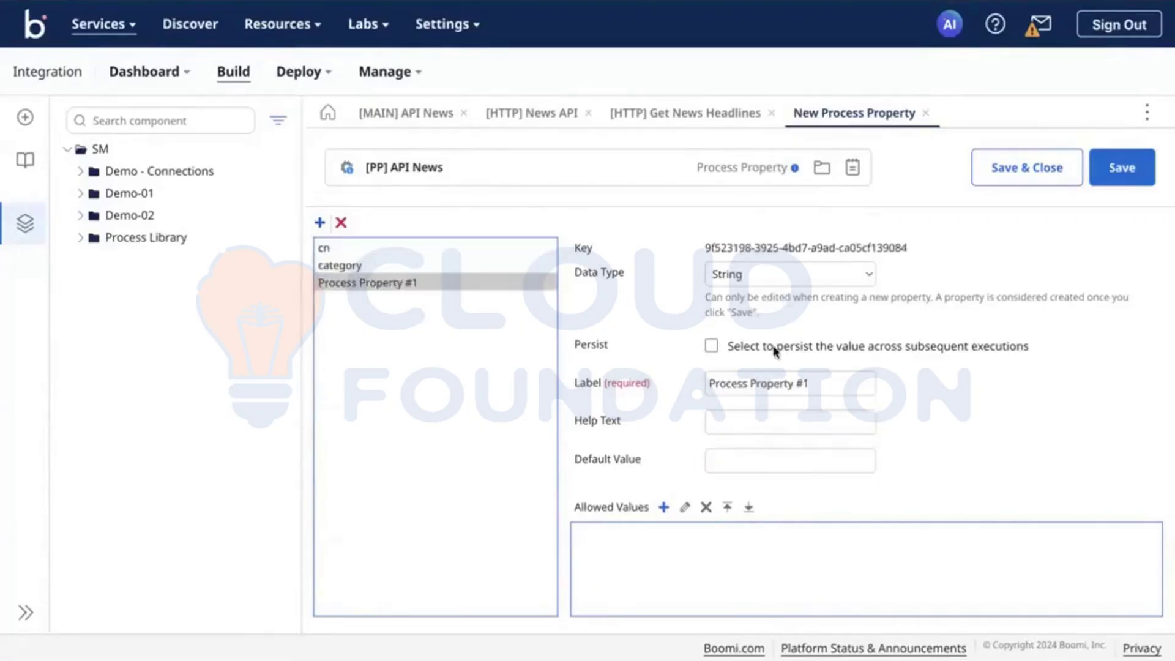
left_click(762, 382)
type("ApiKey")
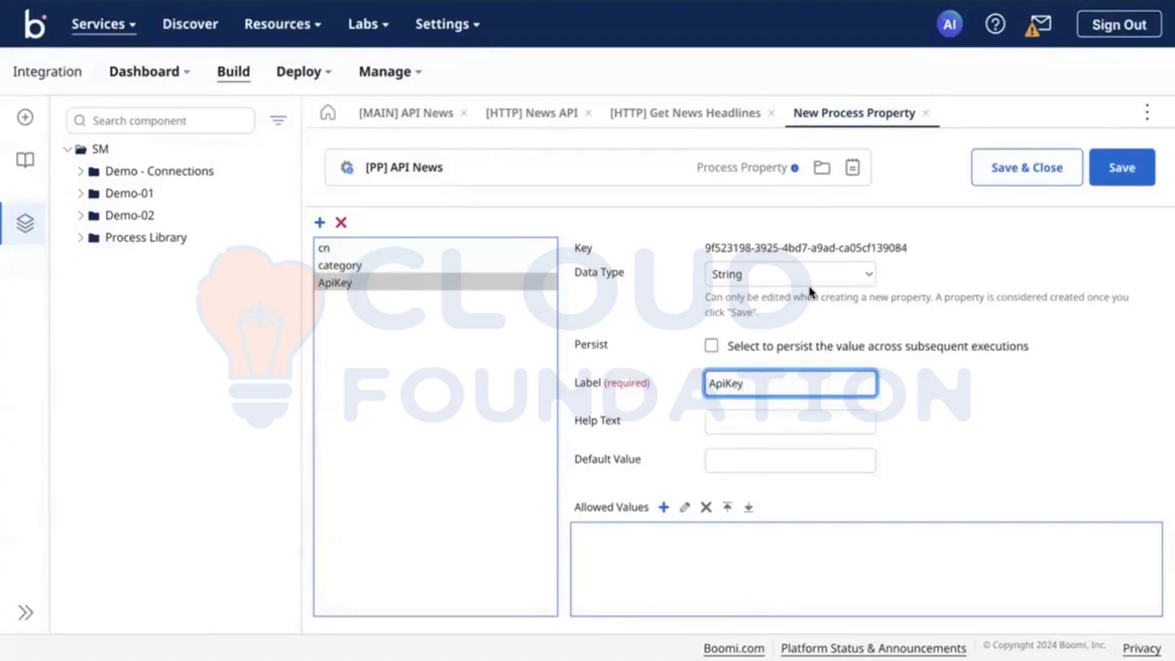
left_click(788, 274)
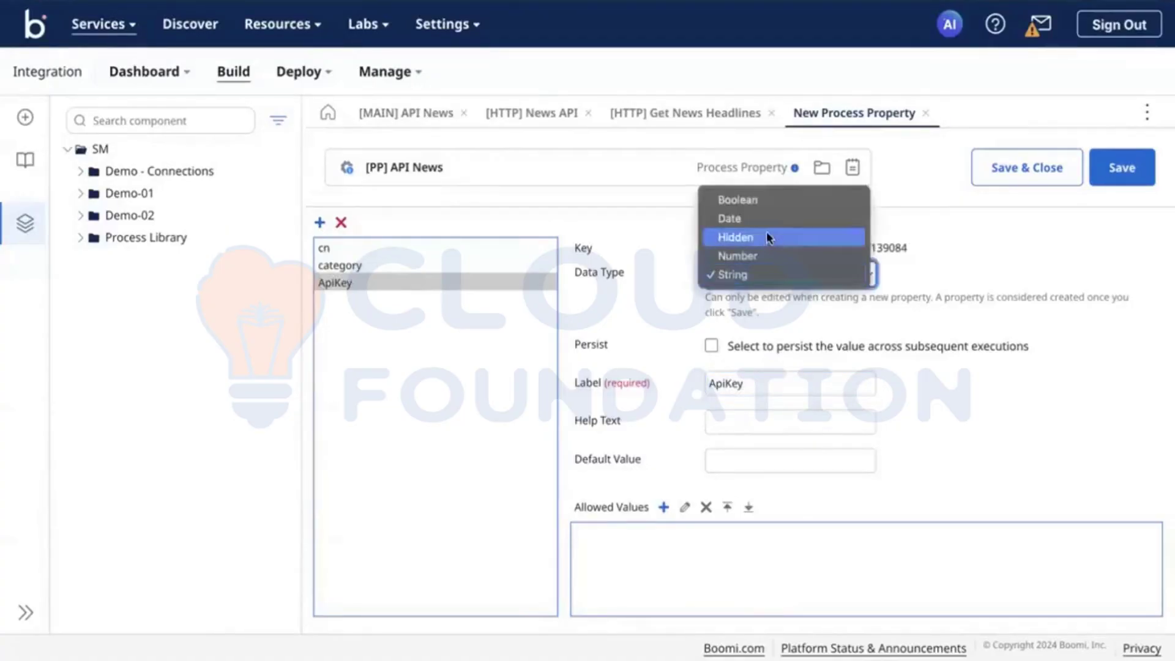
left_click(766, 237)
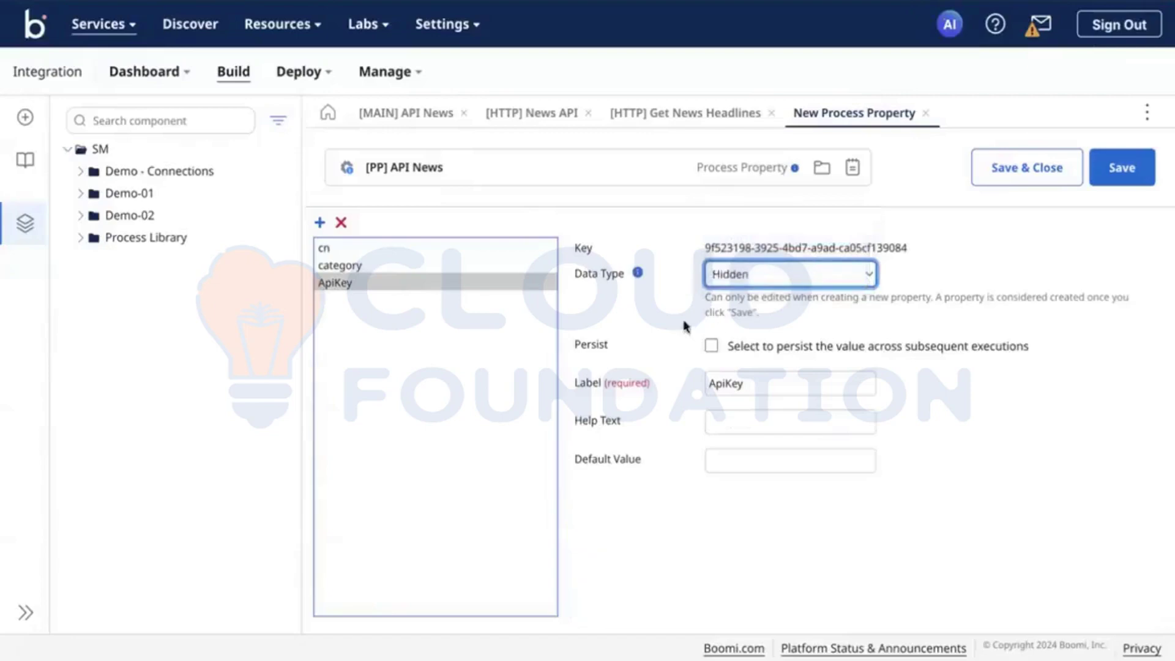
Copy the API key from the News API website into the ApiKey property's default value, and save the component
left_click(749, 453)
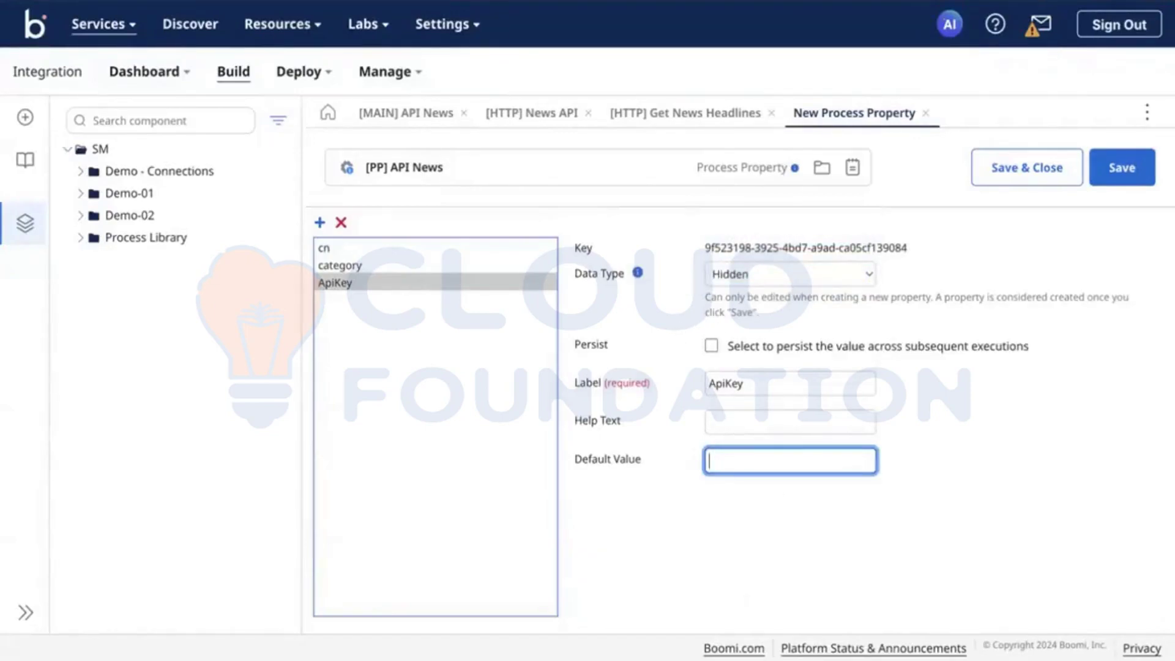
key("alt+Tab")
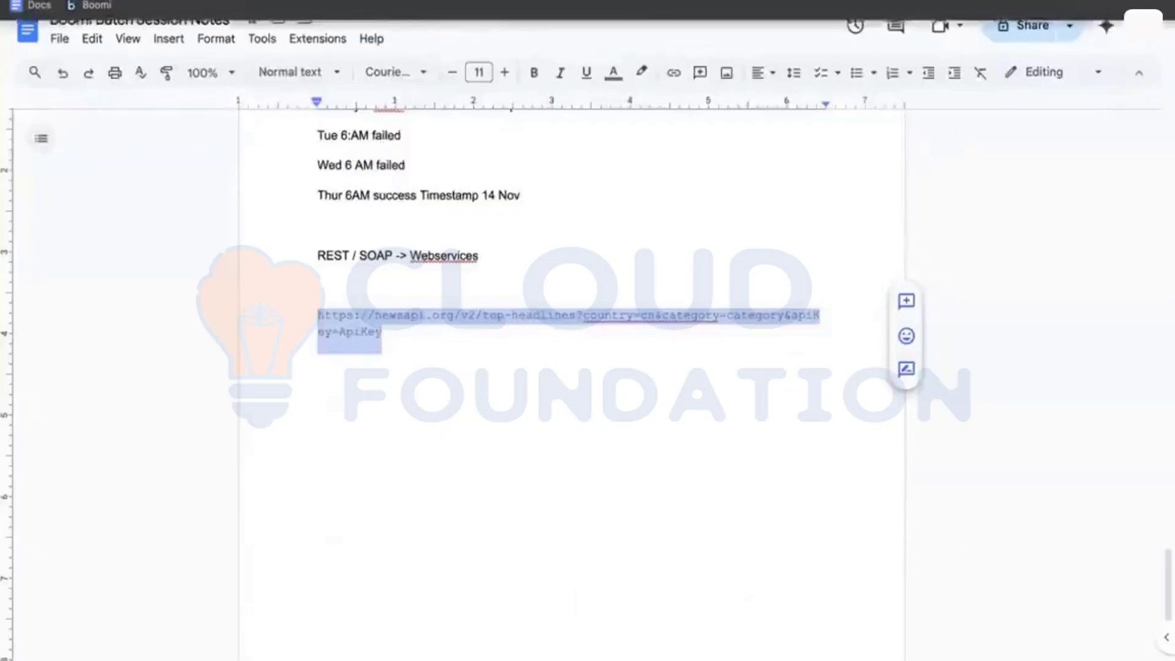
key("alt+Tab")
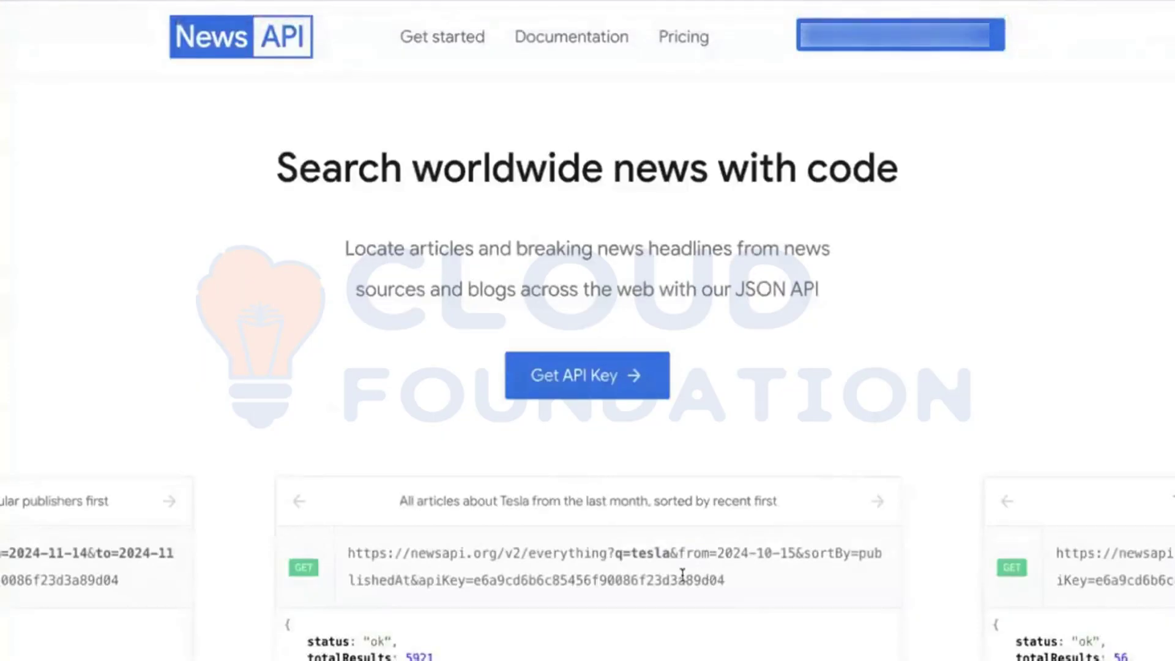
double_click(682, 576)
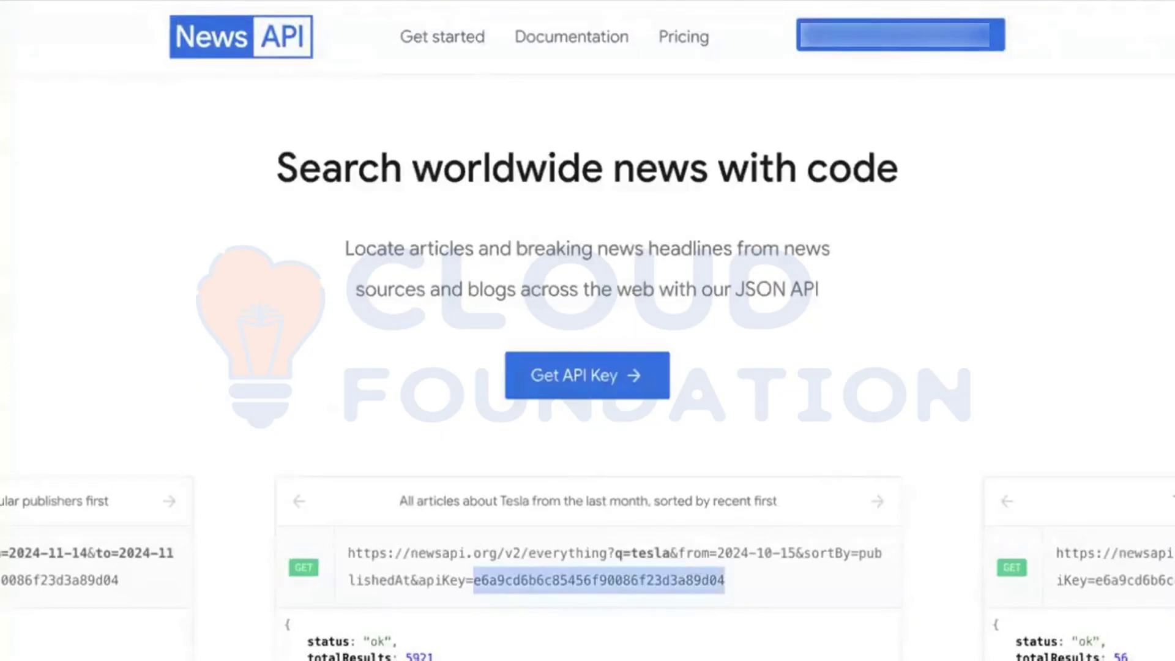
key("alt+Tab")
key("ctrl+v")
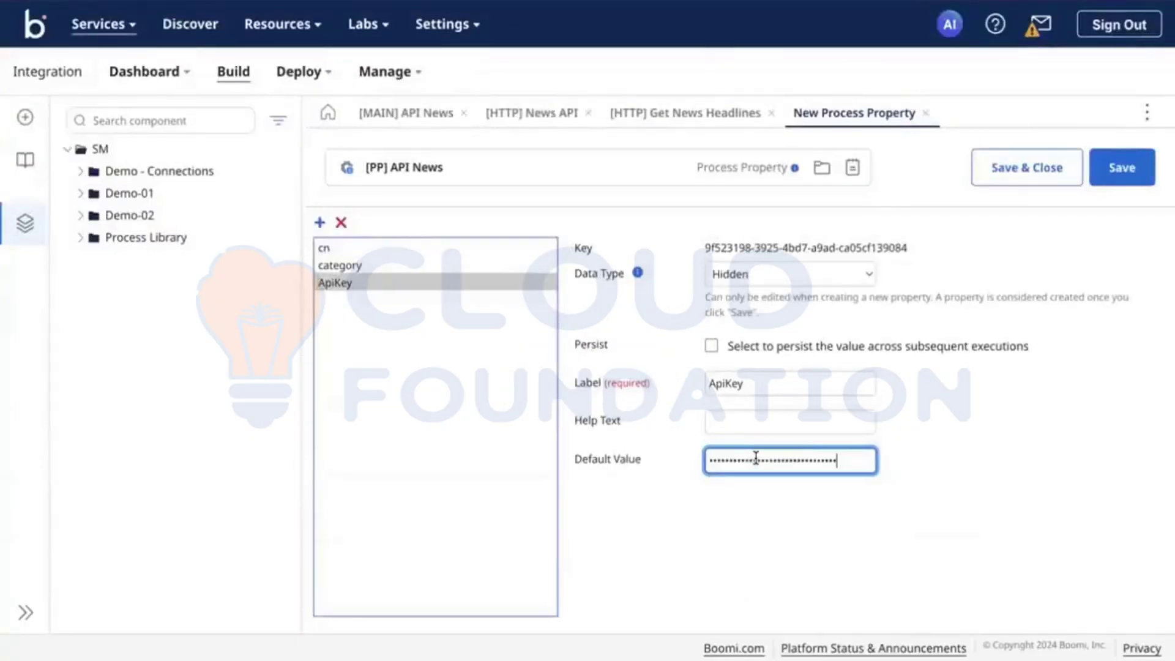
left_click(1070, 385)
left_click(1112, 177)
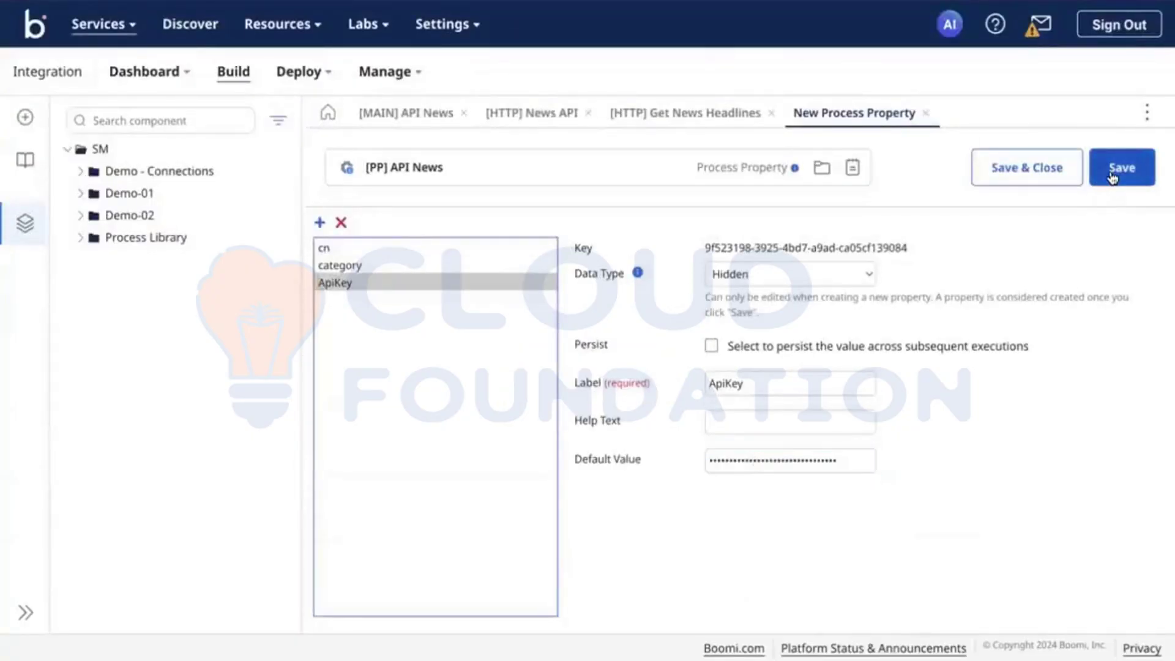
left_click(743, 456)
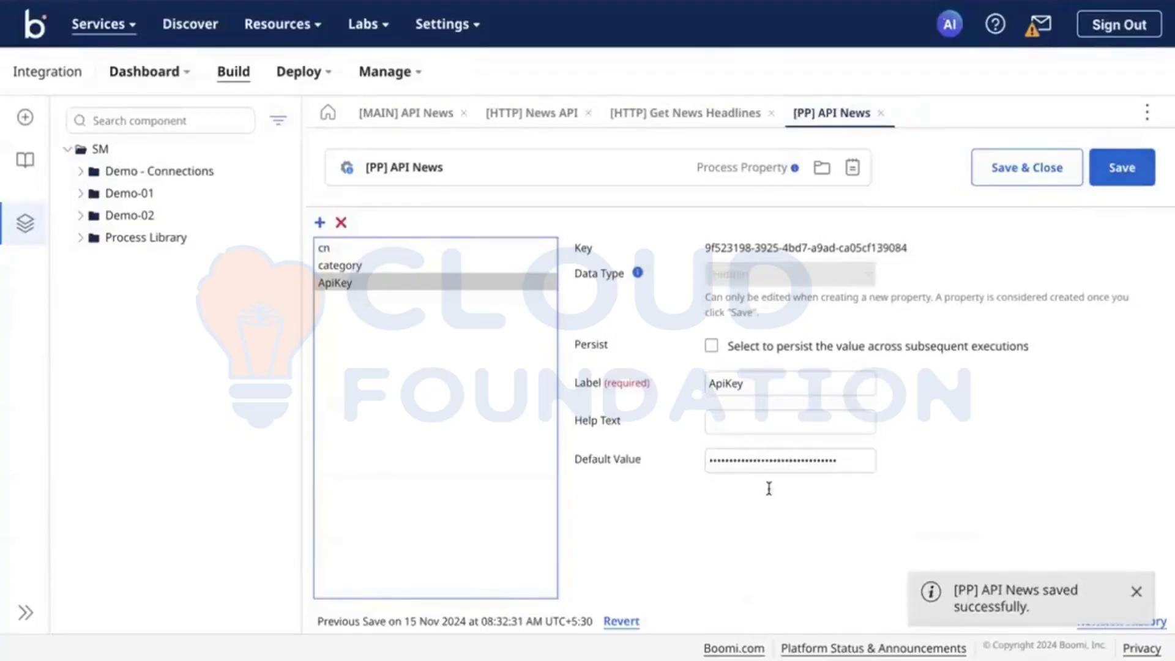
left_click(745, 469)
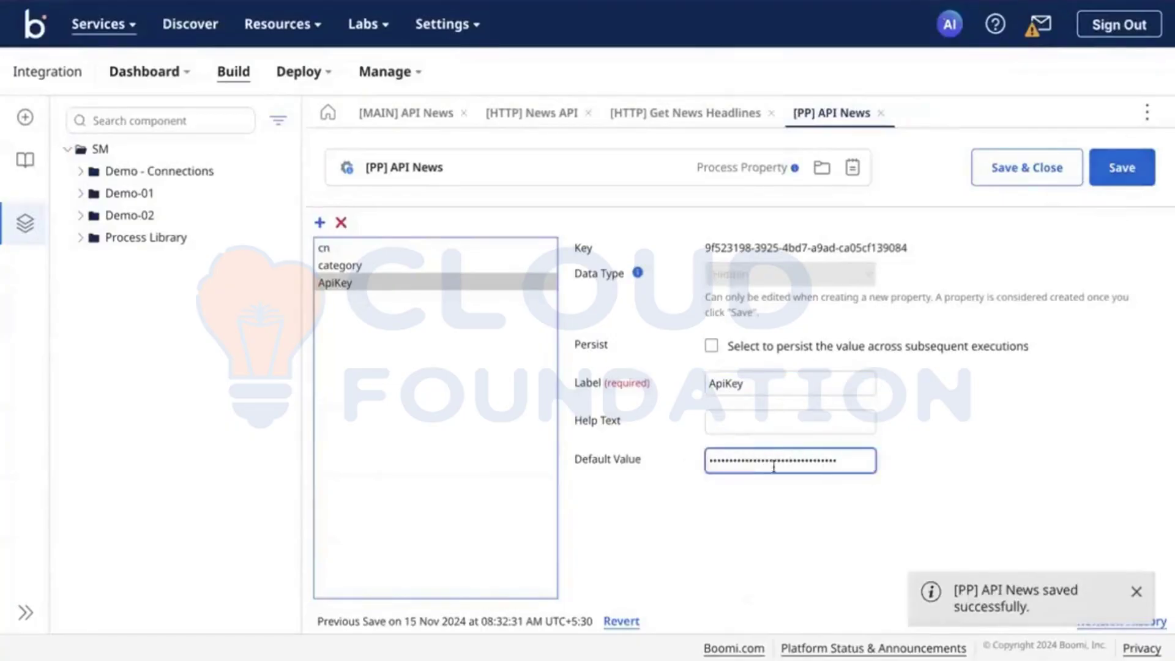
left_click(721, 409)
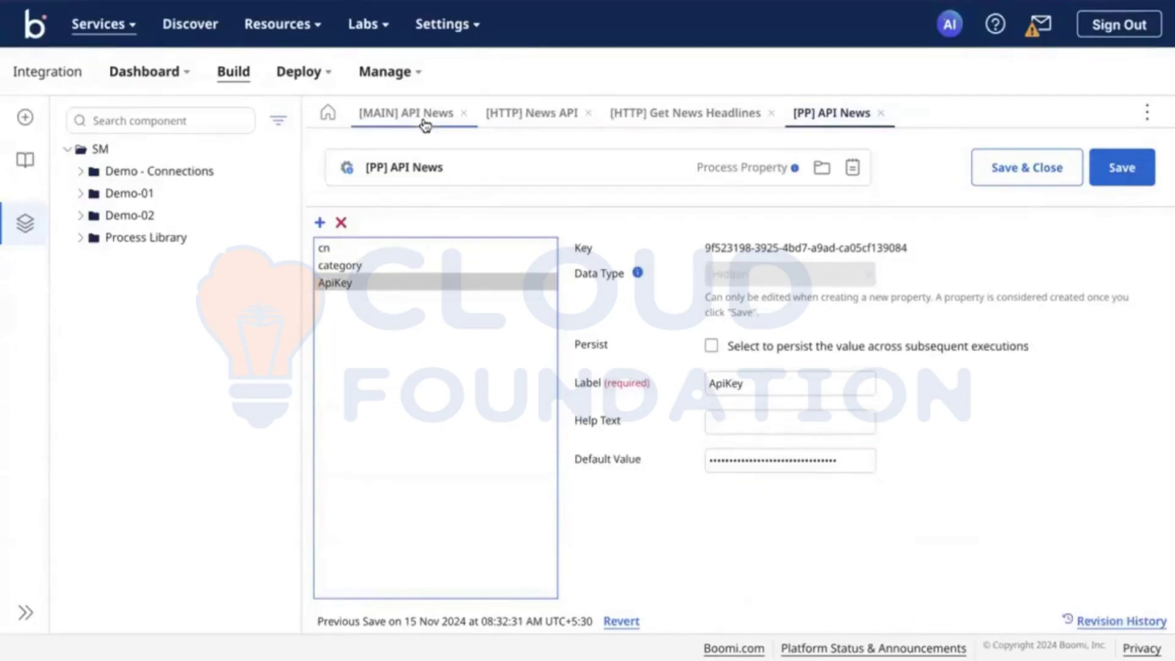
Return to the [MAIN] API News process and assign the cn property of [PP] API News to the cn parameter
left_click(524, 118)
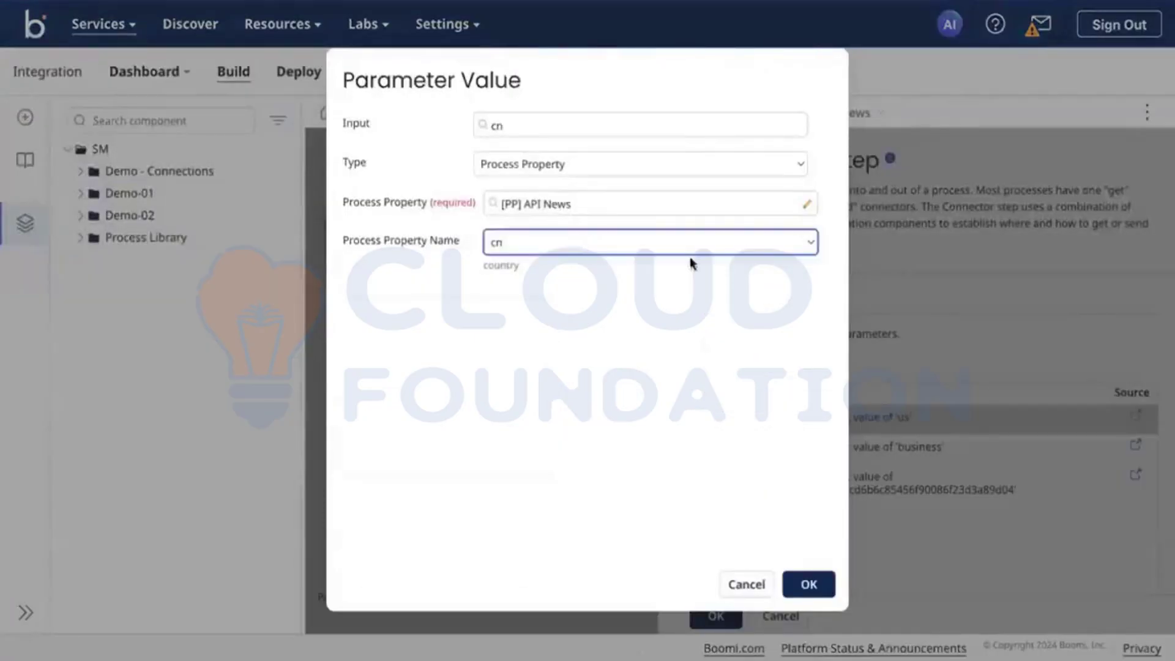
left_click(603, 243)
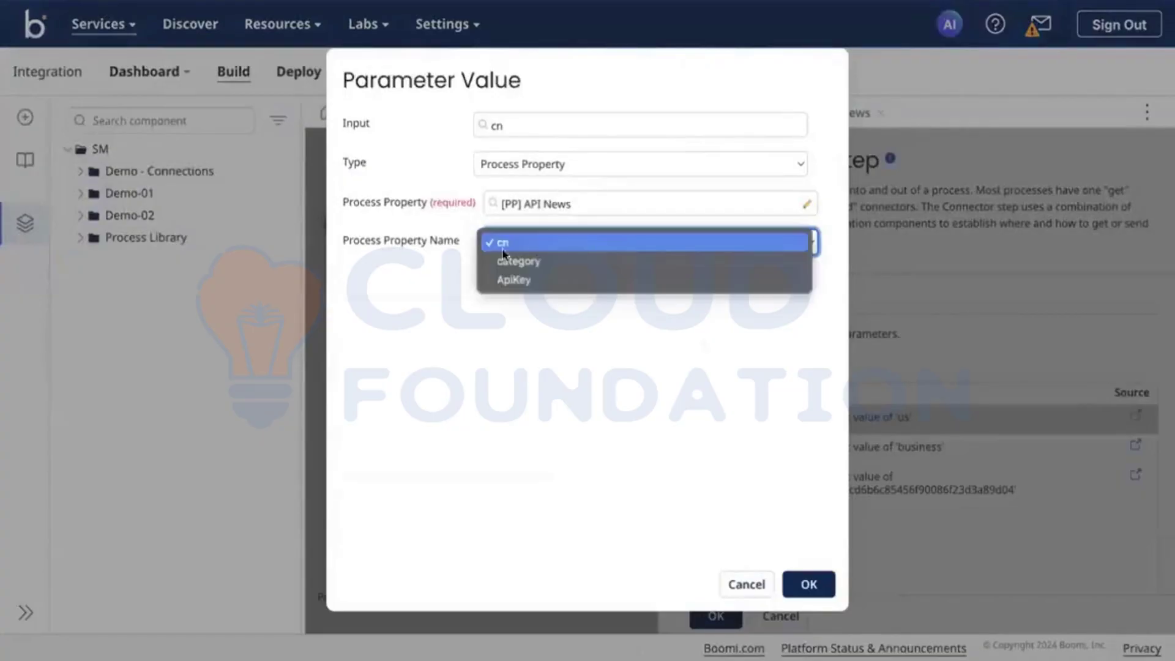
left_click(443, 265)
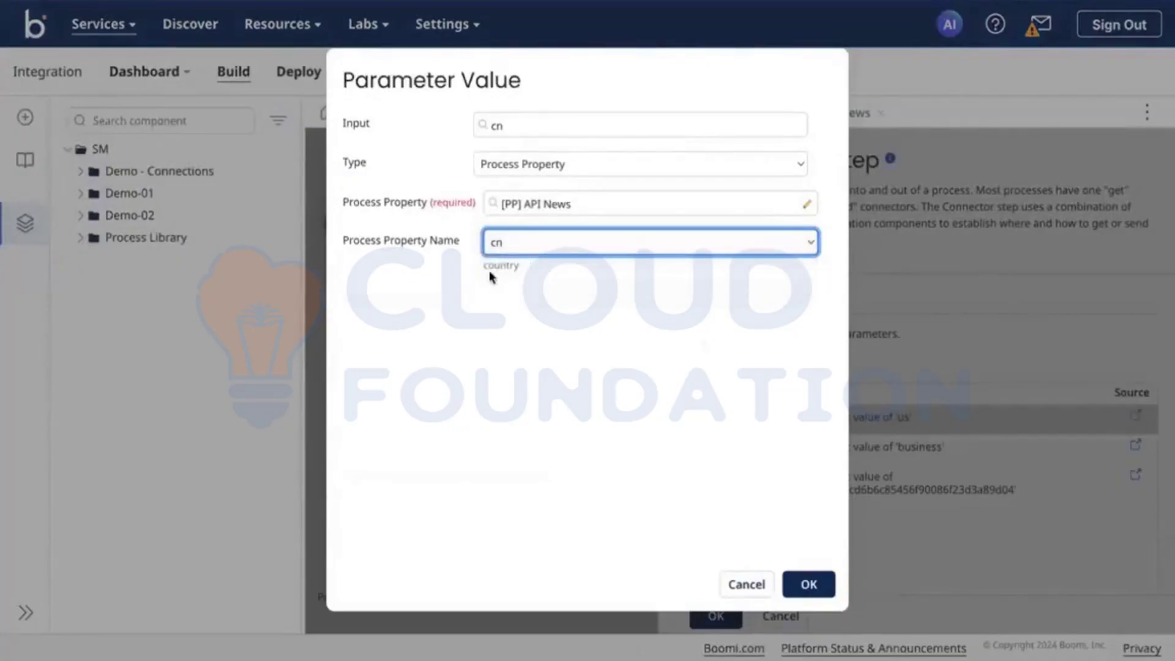
left_click(530, 242)
left_click(545, 242)
left_click(809, 584)
Change the category parameter's type to Process Property and assign it the category property of [PP] API News
double_click(845, 464)
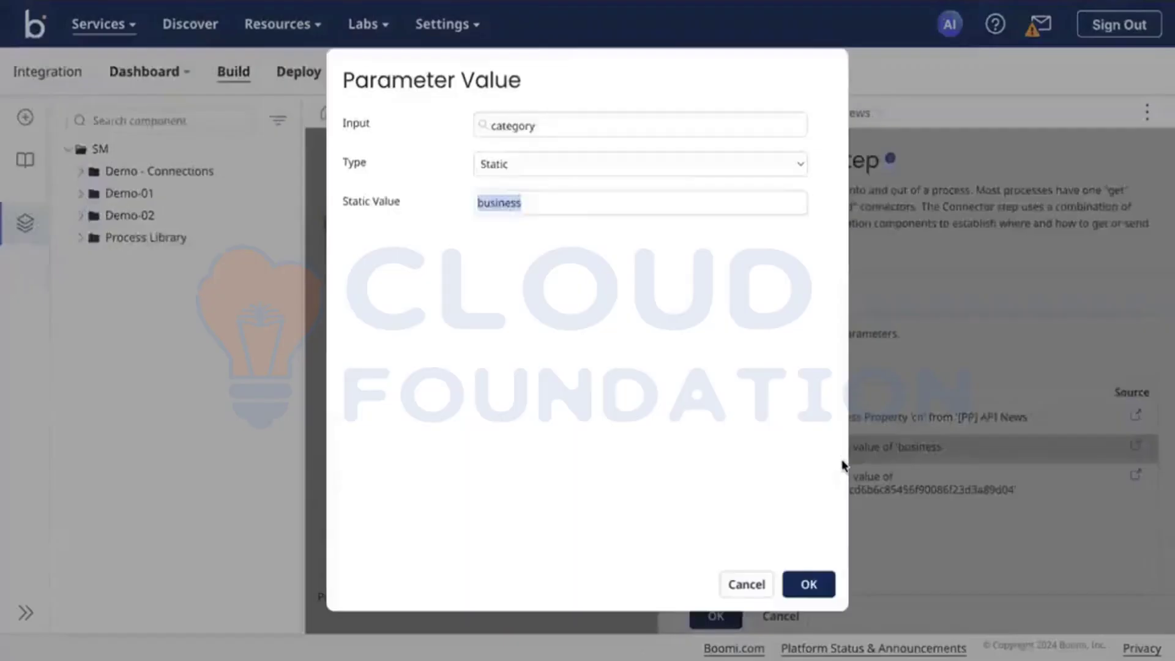
left_click(516, 164)
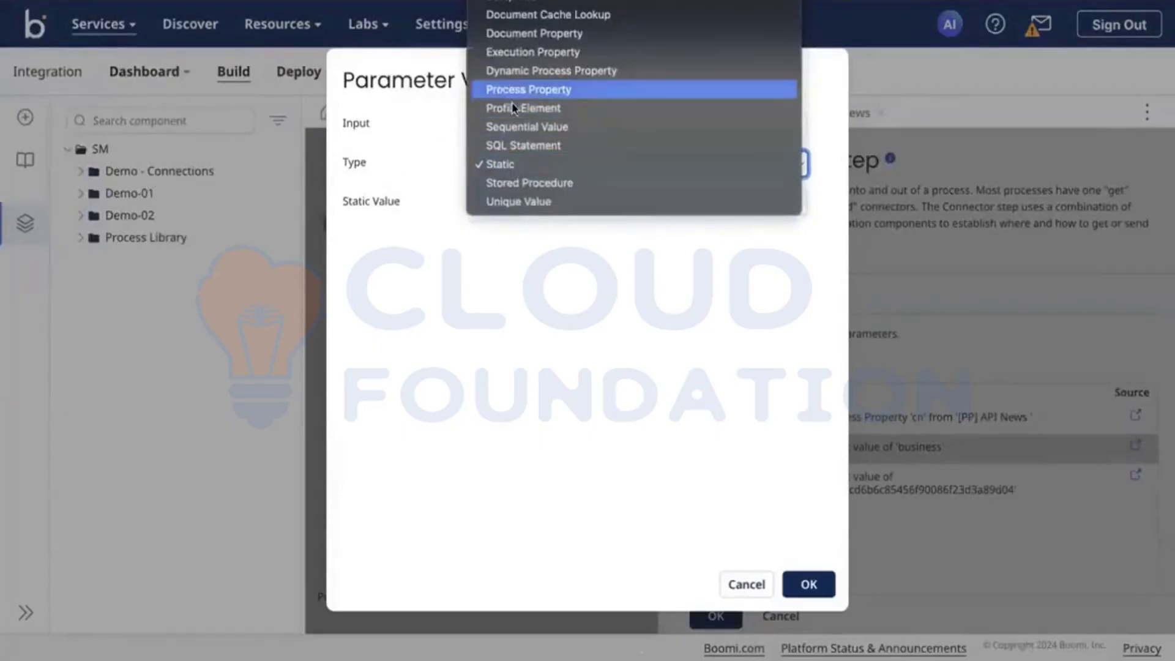
left_click(514, 92)
left_click(527, 205)
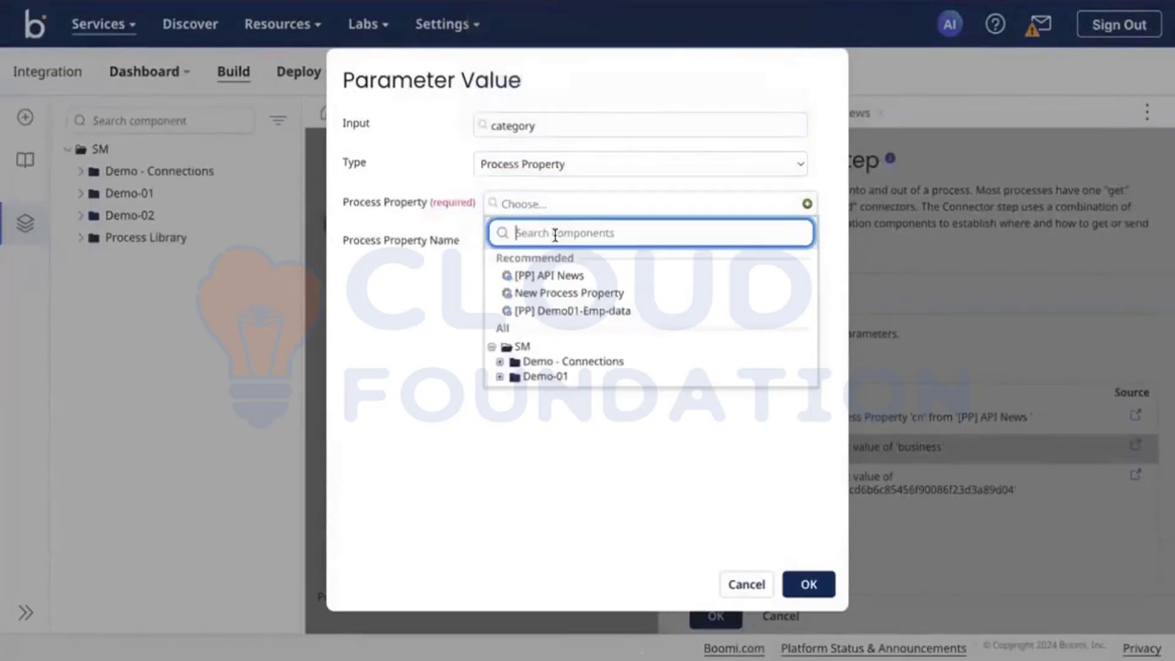
left_click(539, 274)
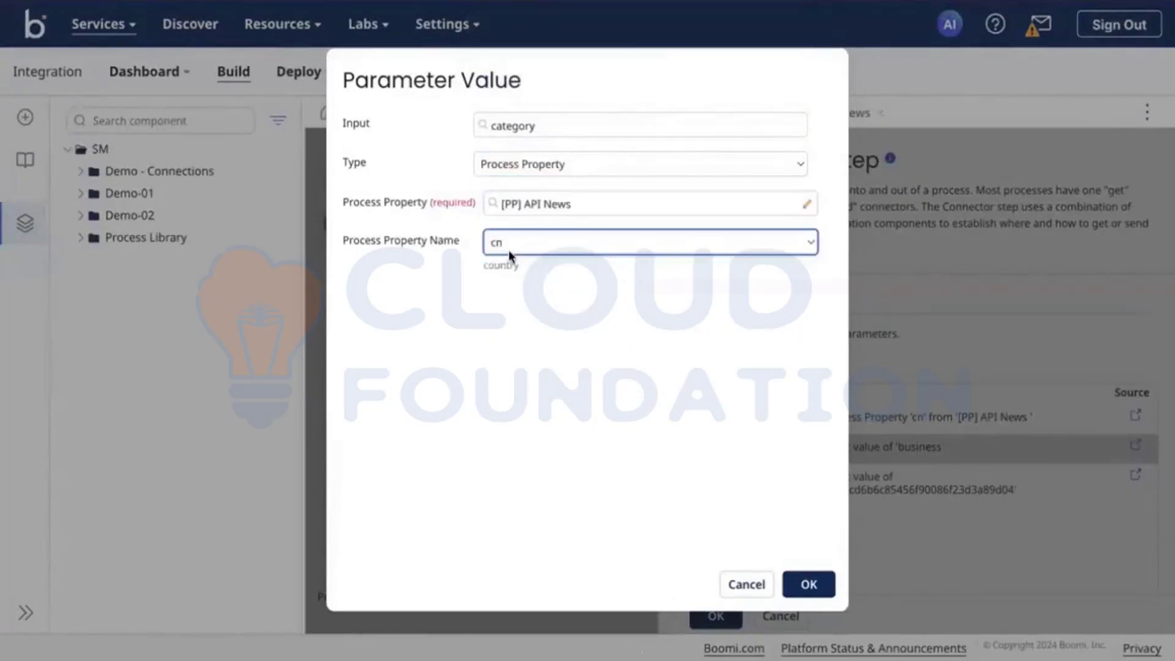
left_click(512, 248)
left_click(534, 261)
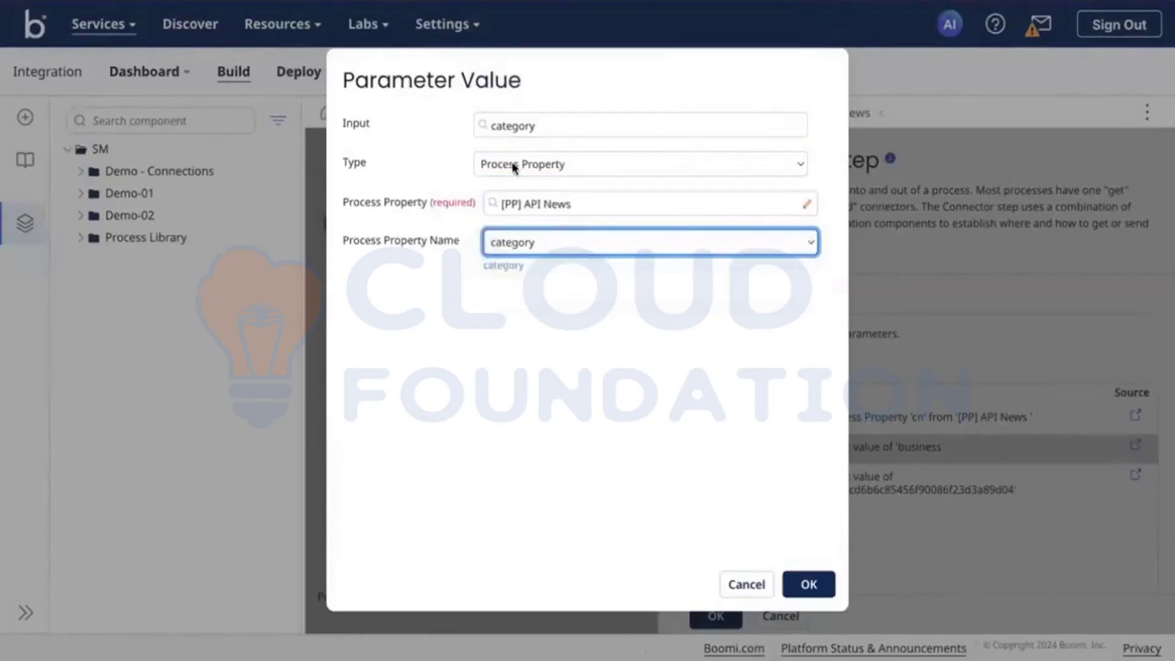
left_click(817, 583)
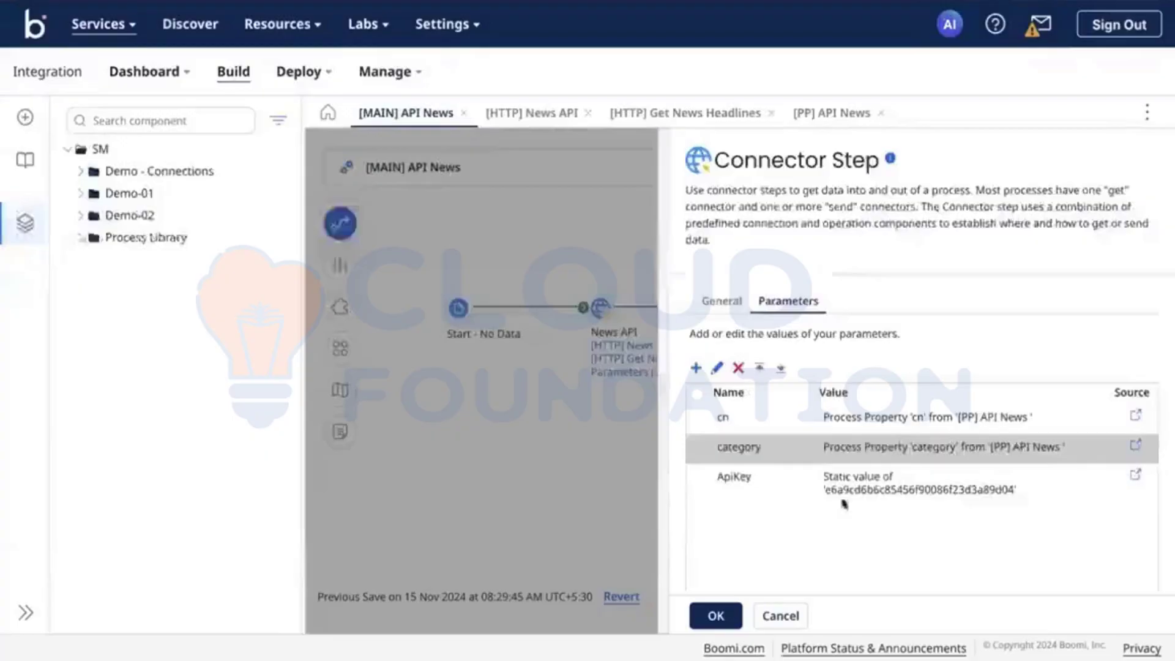
Change the ApiKey parameter's type to Process Property and assign it the ApiKey property of [PP] API News
double_click(839, 493)
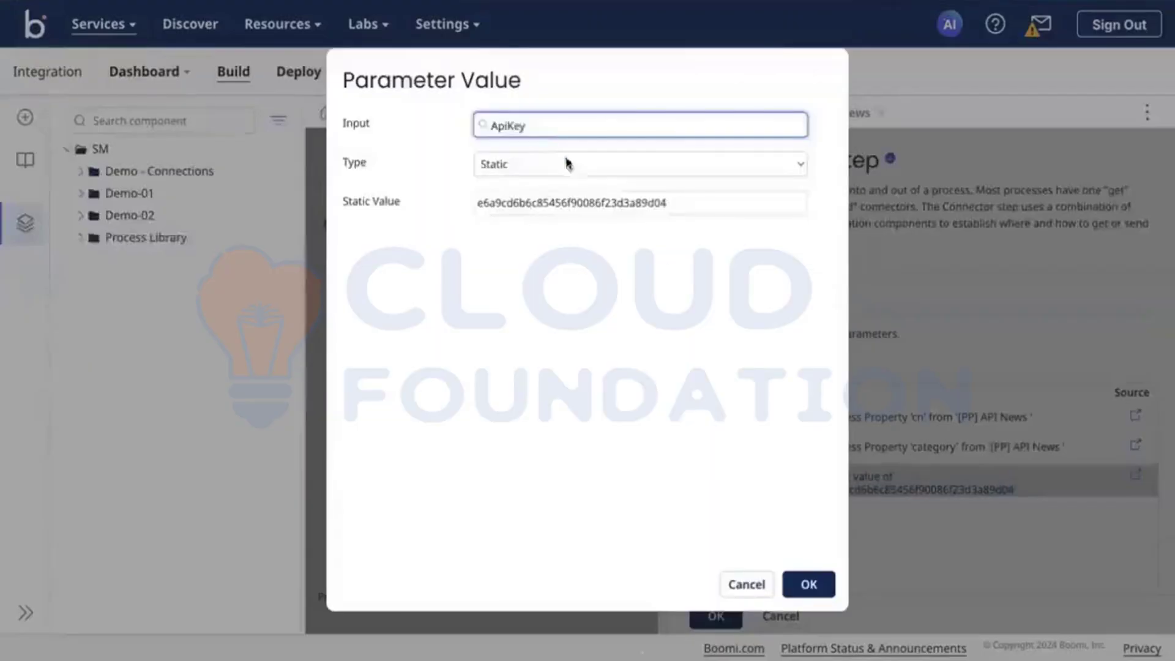
left_click(497, 187)
left_click(523, 182)
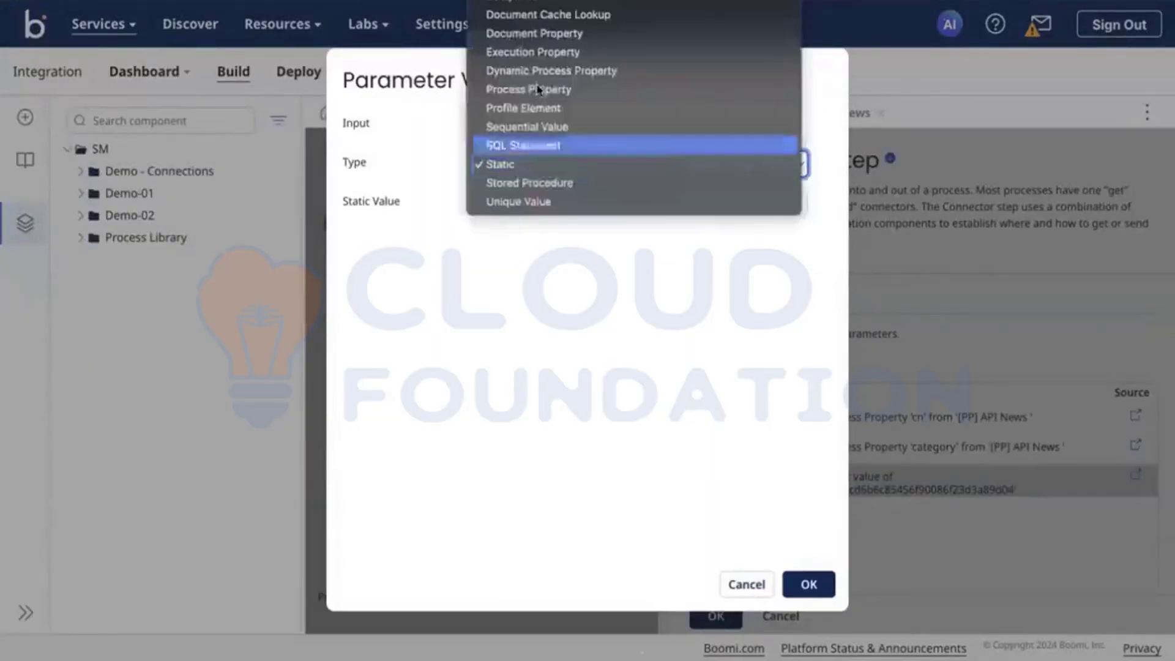
left_click(642, 246)
left_click(598, 208)
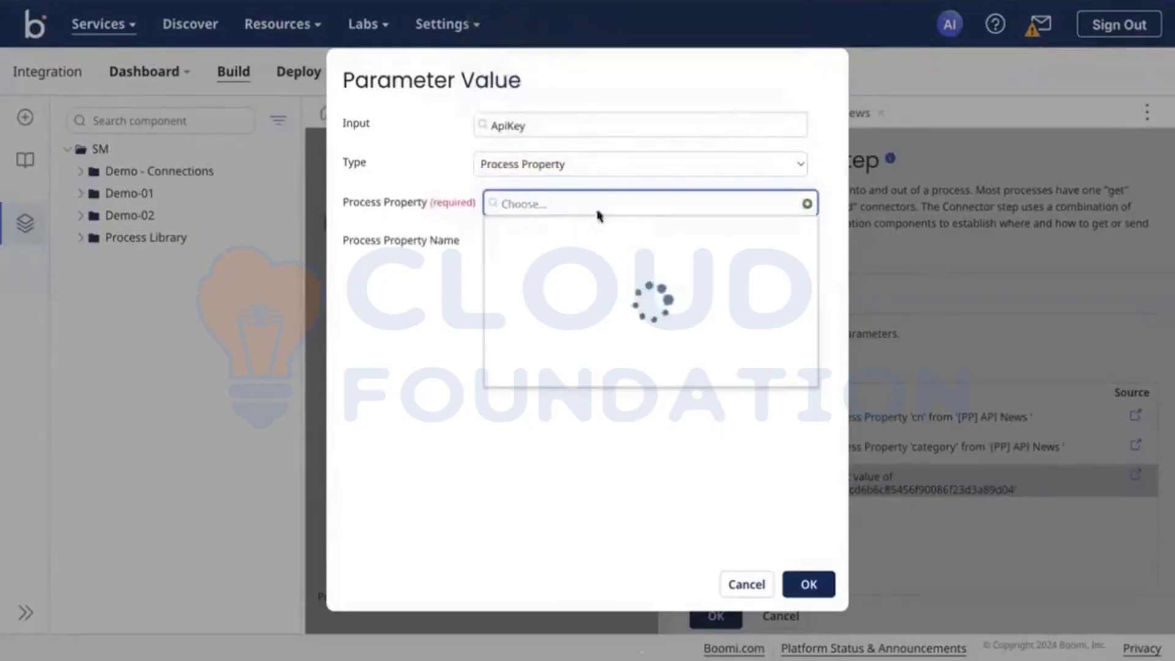
left_click(549, 276)
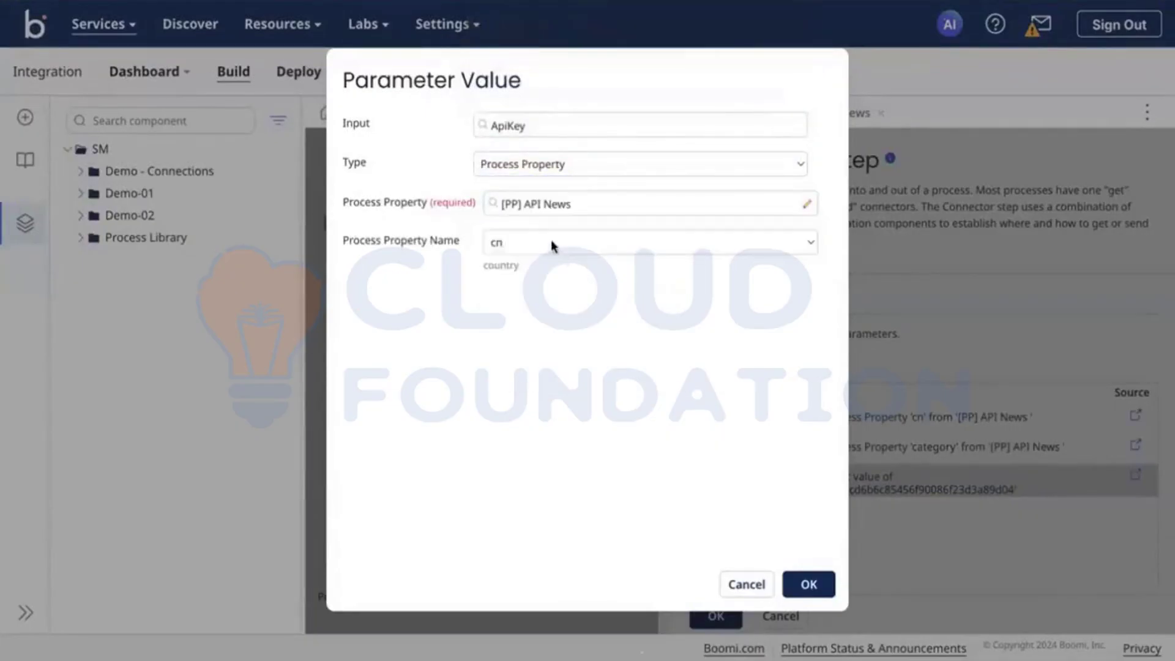
left_click(551, 245)
left_click(530, 278)
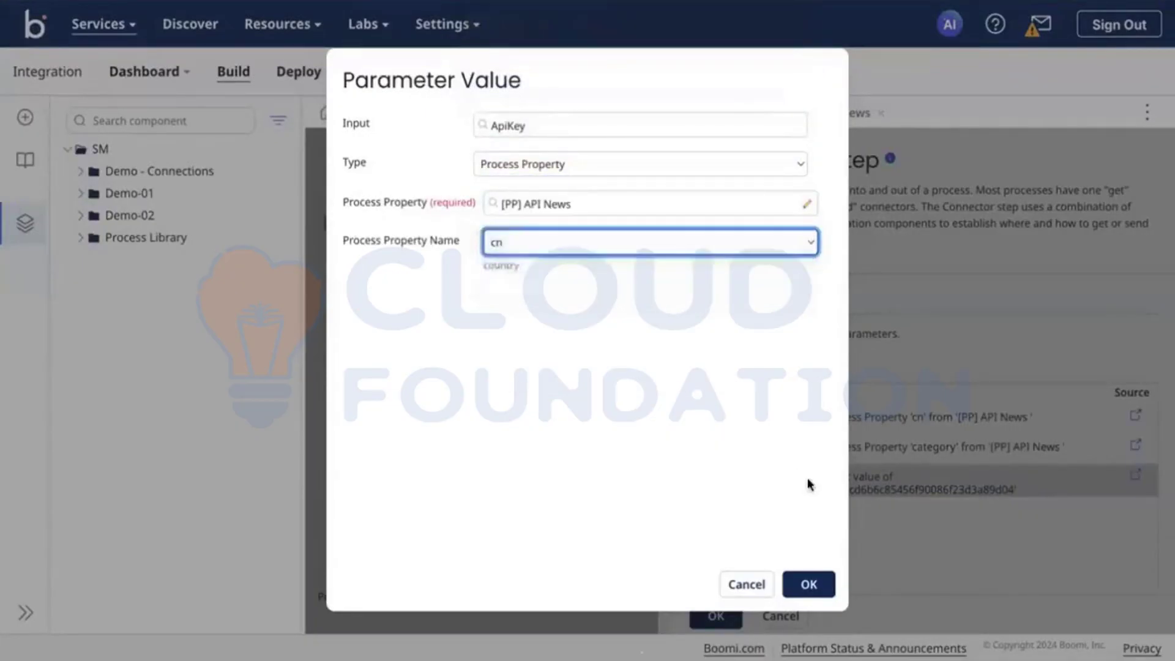
left_click(808, 584)
Apply the News API step's parameter changes and open the process extensions
left_click(720, 615)
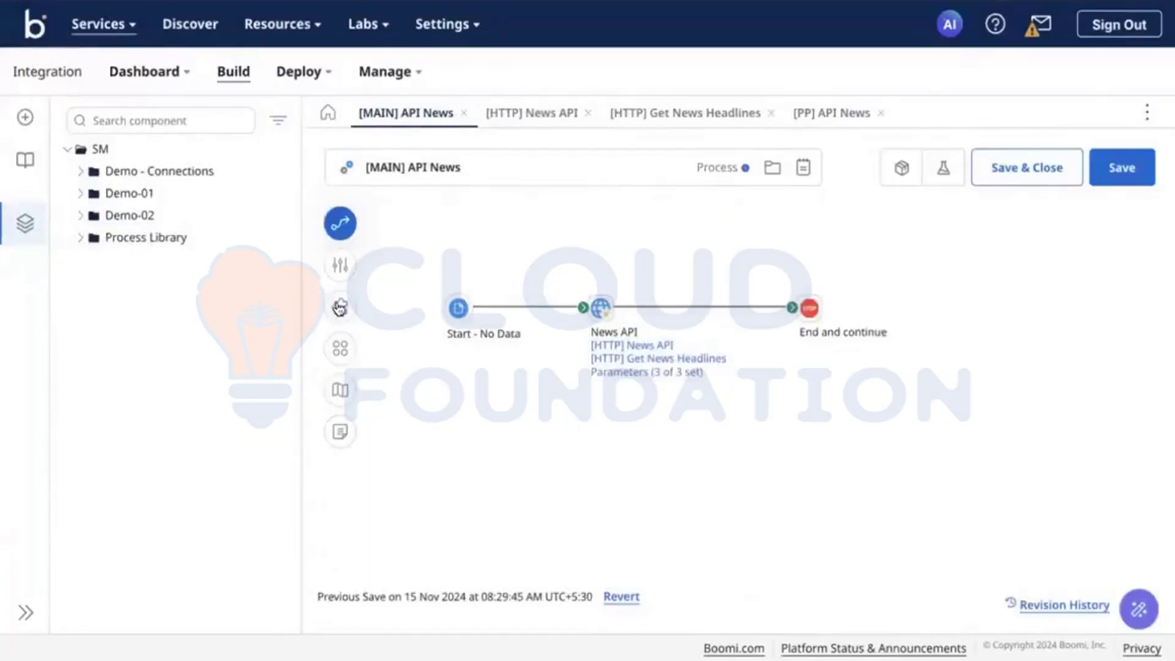
left_click(340, 307)
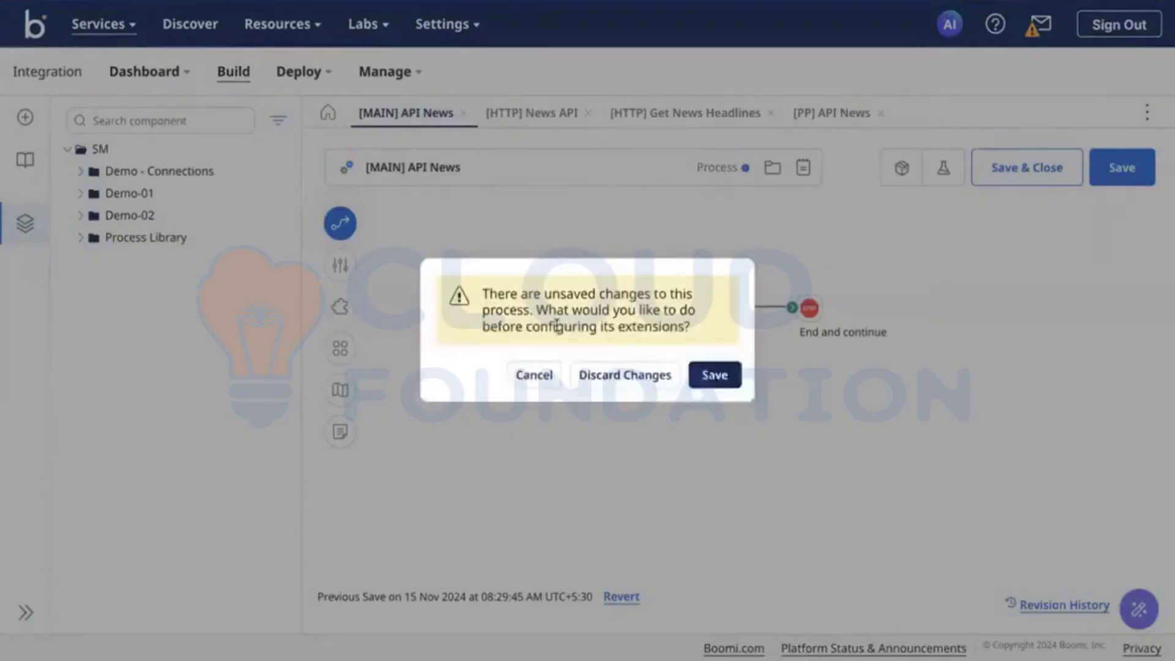
Save the process, open its extensions and make the cn, category and ApiKey properties of [PP] API News extensible
left_click(710, 372)
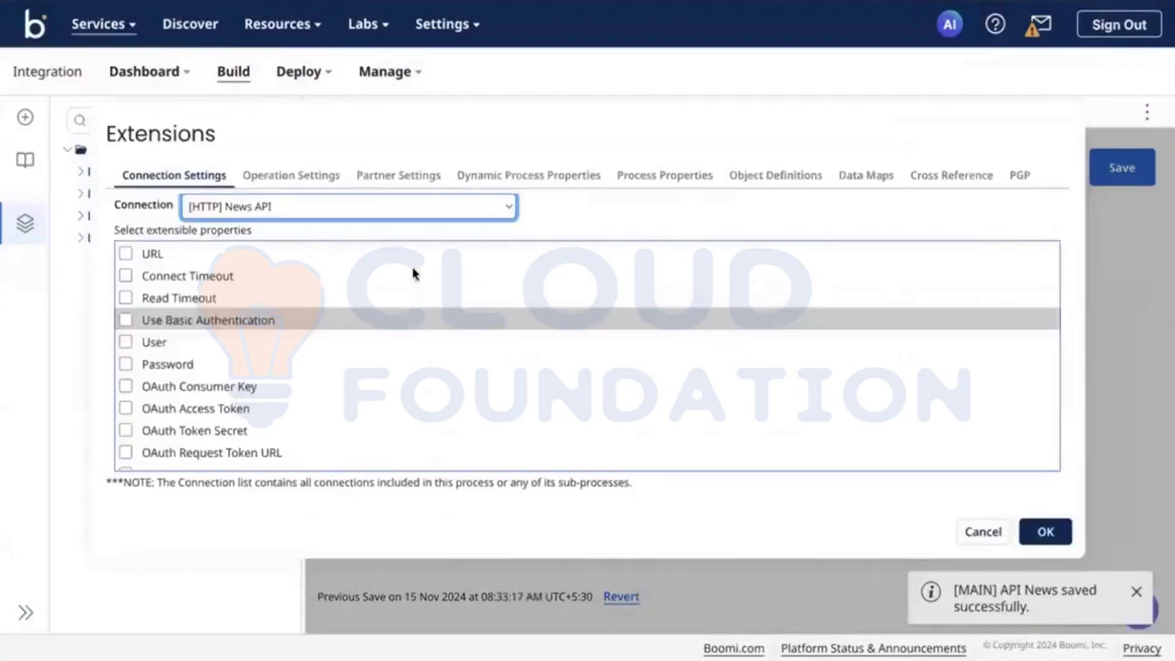
left_click(649, 188)
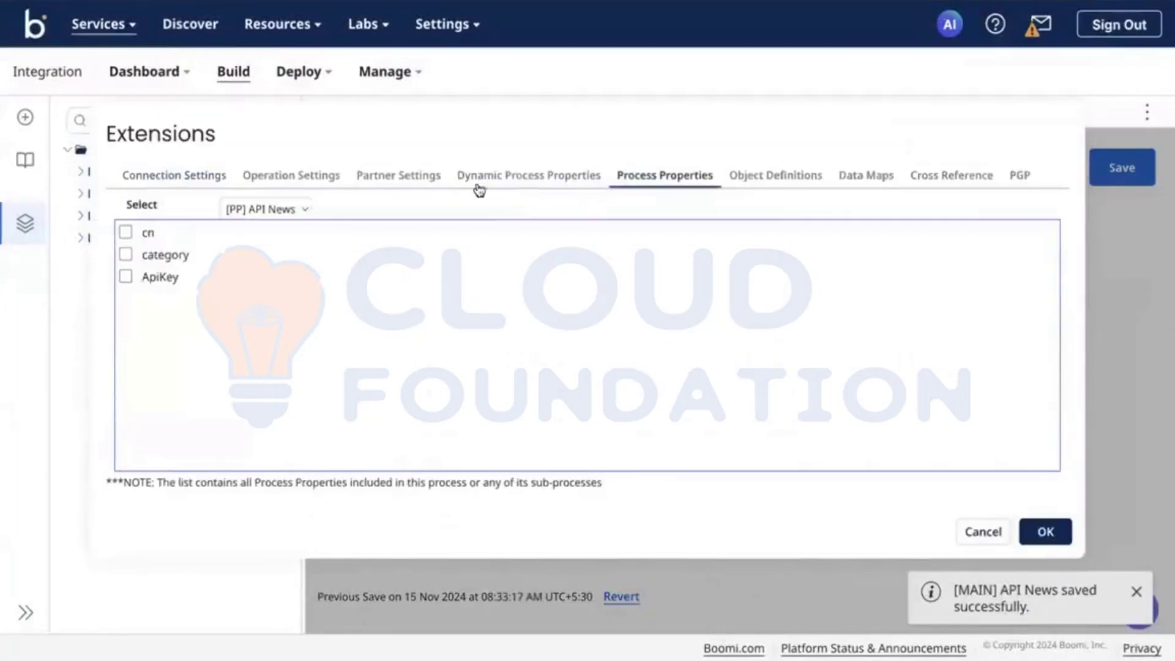
left_click(154, 260)
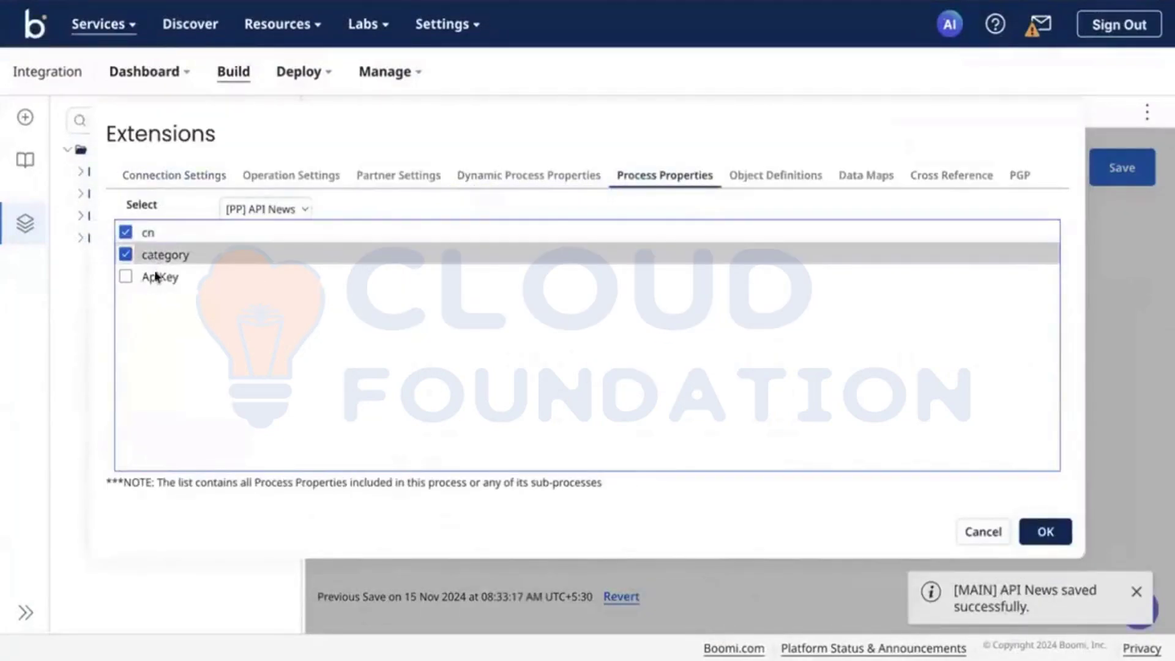
left_click(157, 281)
left_click(267, 209)
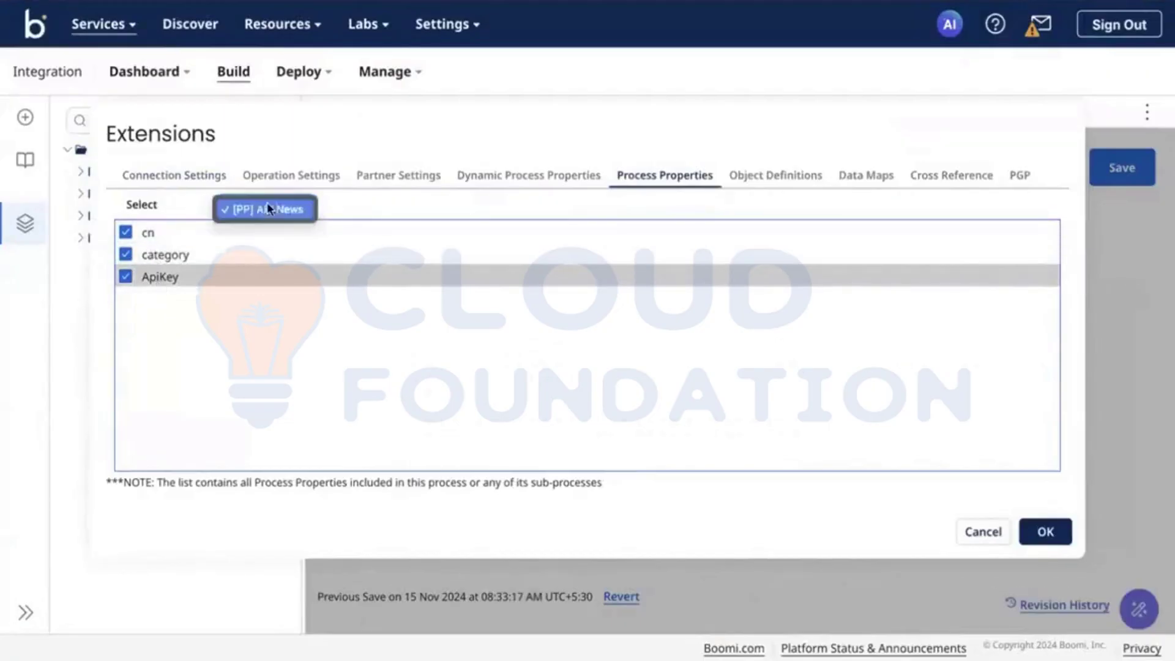
left_click(343, 410)
Make the URL of the [HTTP] News API connection extensible
left_click(159, 183)
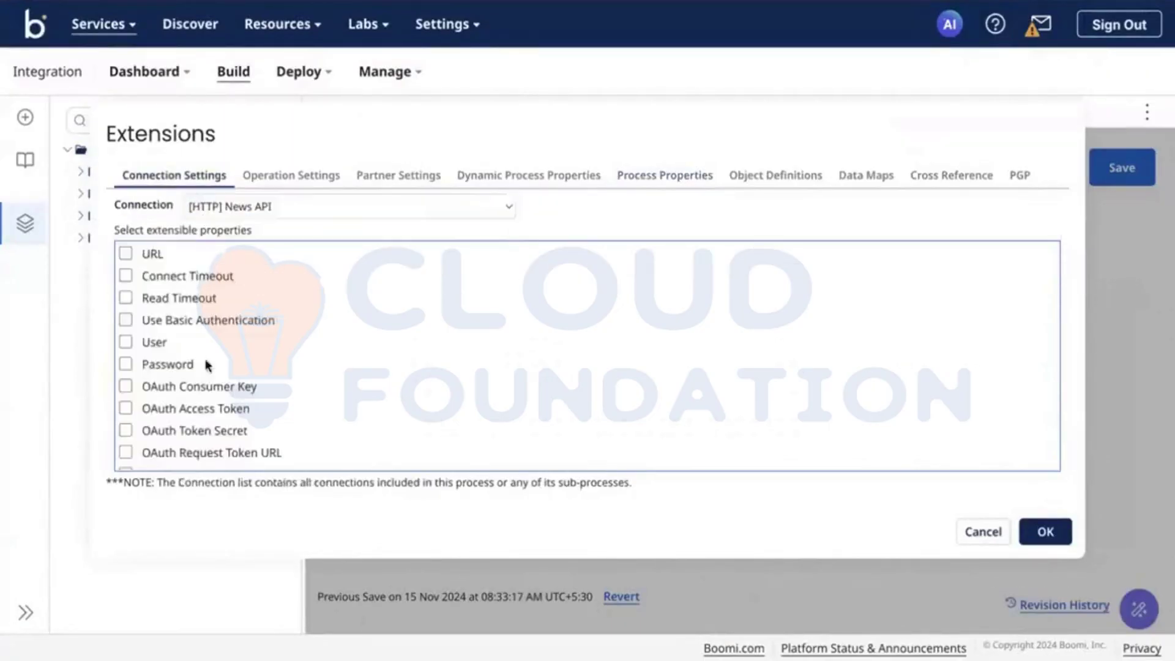
scroll(197, 370, "down", 3)
scroll(293, 251, "up", 3)
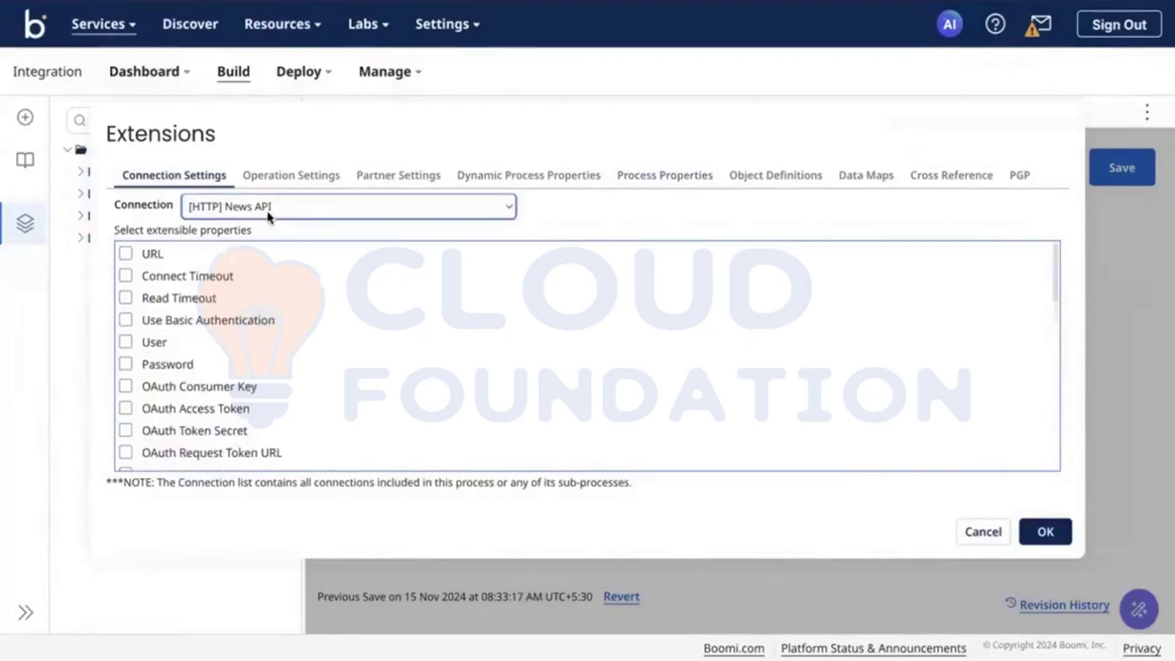
left_click(343, 207)
left_click(541, 220)
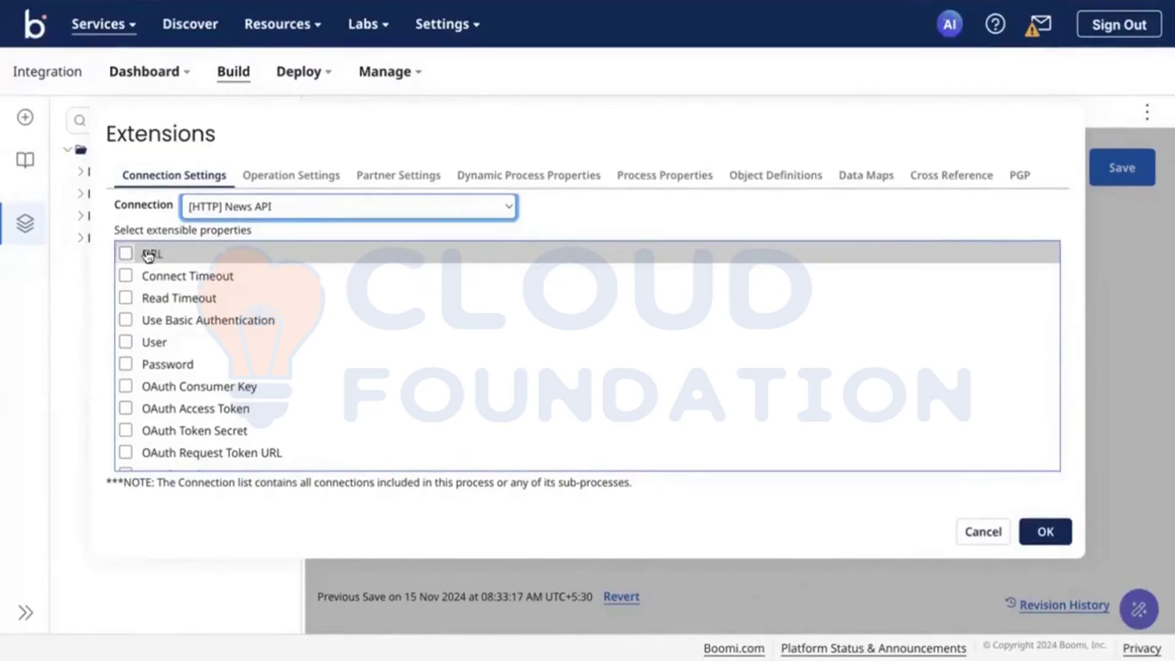
left_click(126, 253)
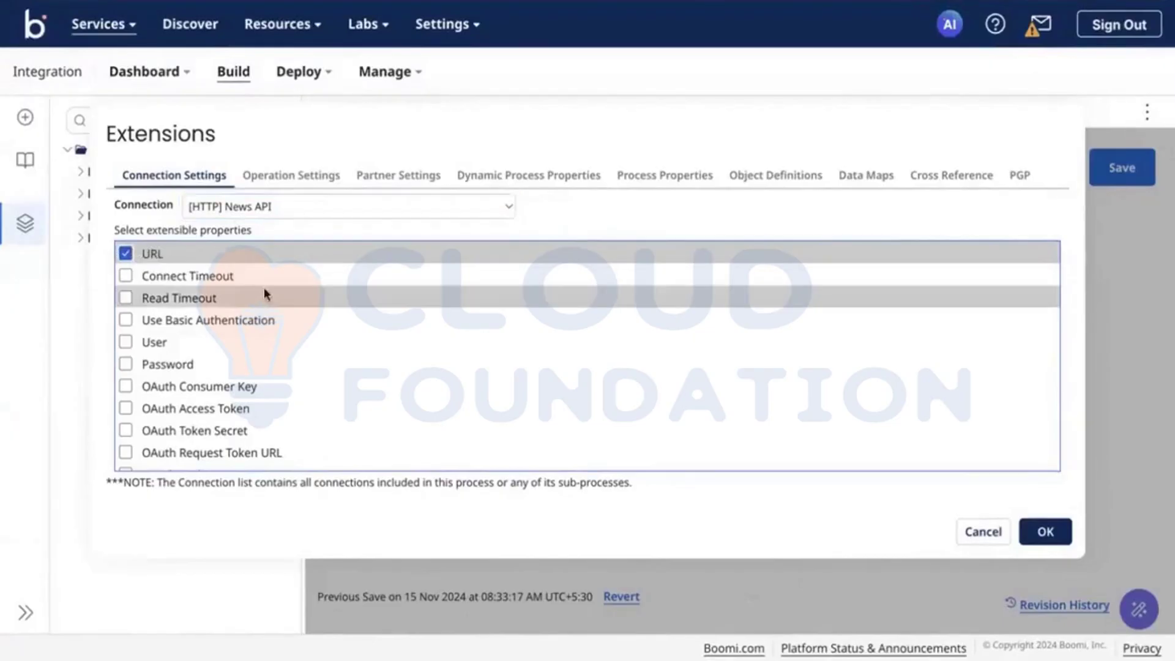
scroll(267, 292, "down", 3)
scroll(269, 290, "up", 3)
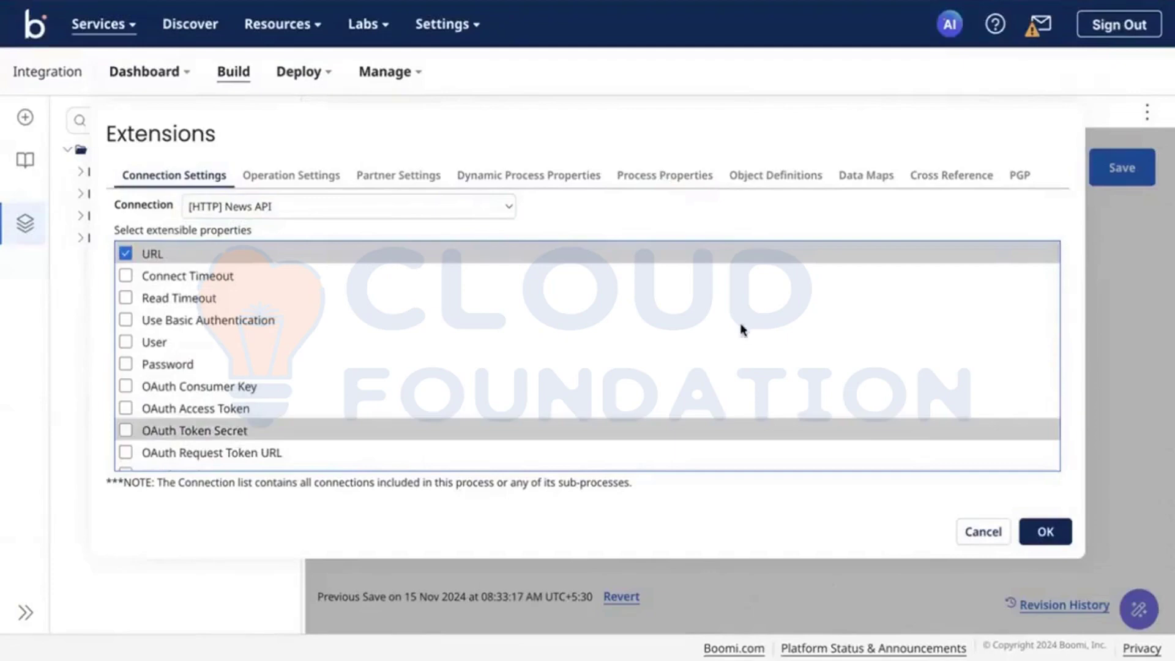
Check which operations are available in the extension operation settings
left_click(313, 175)
left_click(275, 214)
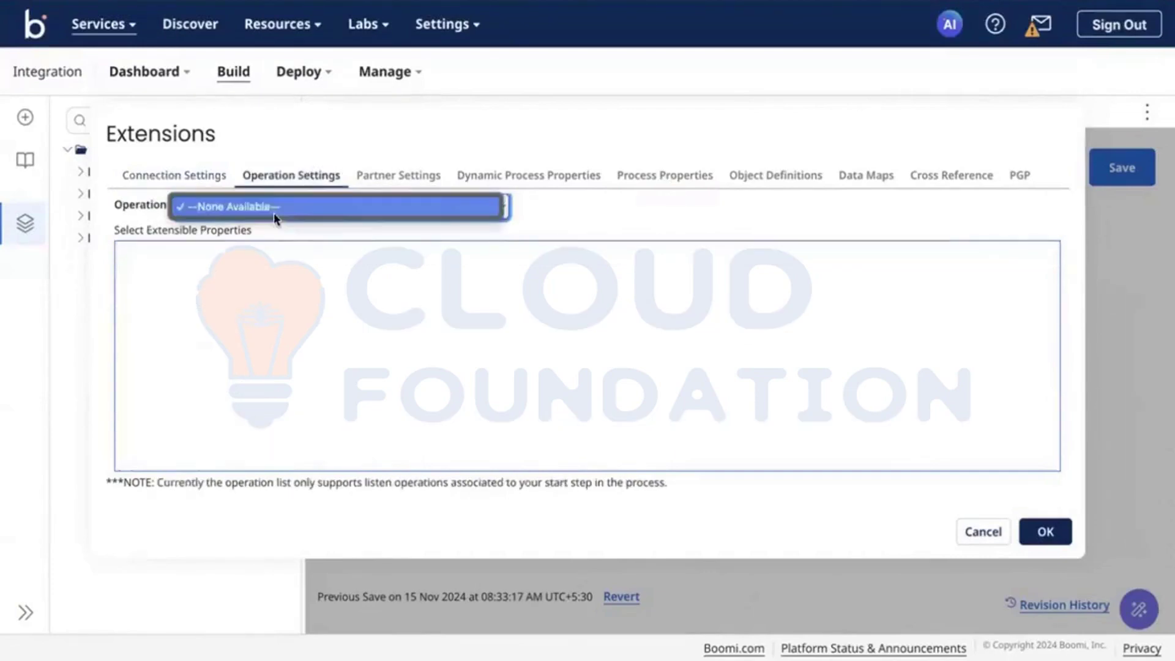
left_click(197, 204)
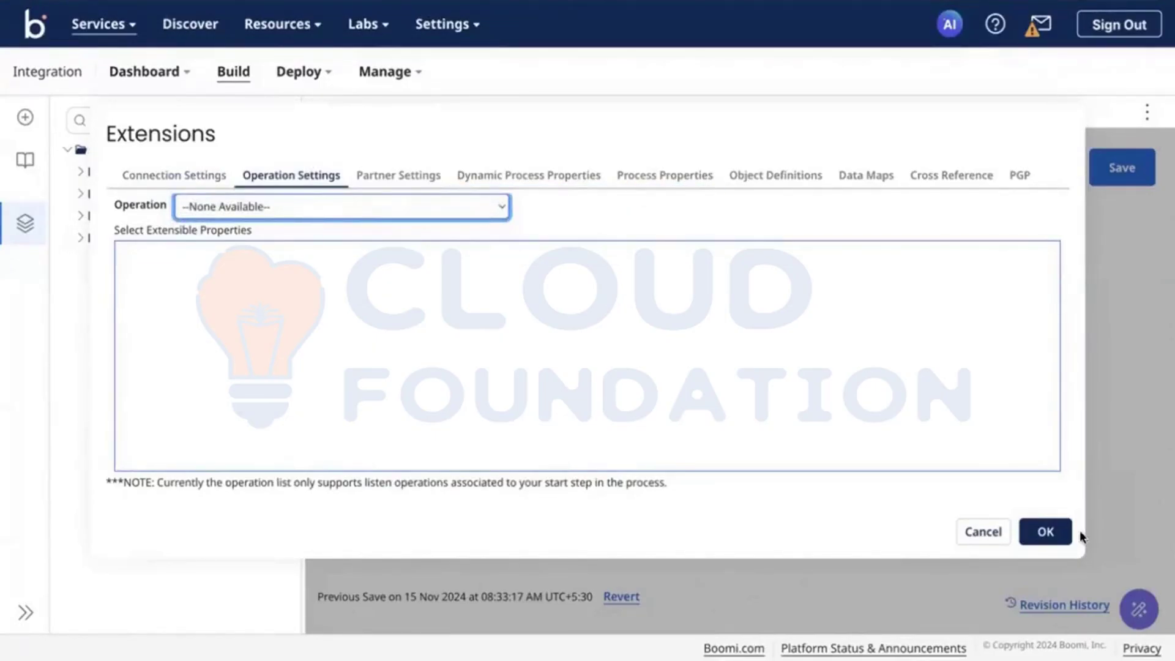
Review the selected process properties, accept the extension settings and save the [MAIN] API News process
left_click(656, 178)
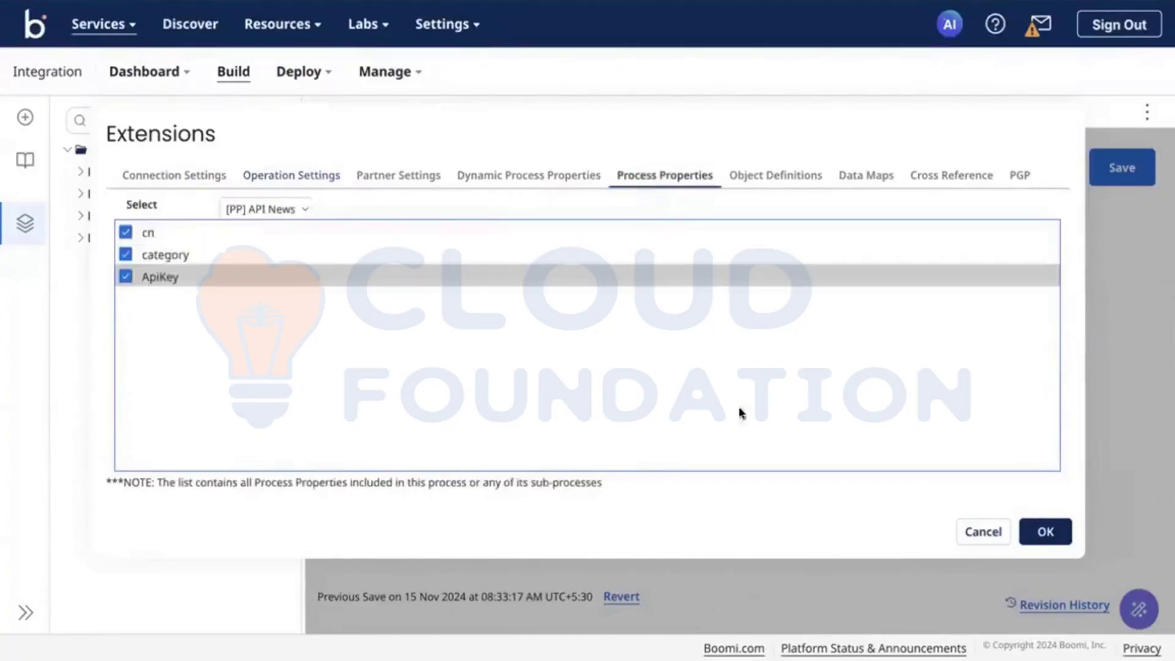
left_click(1046, 532)
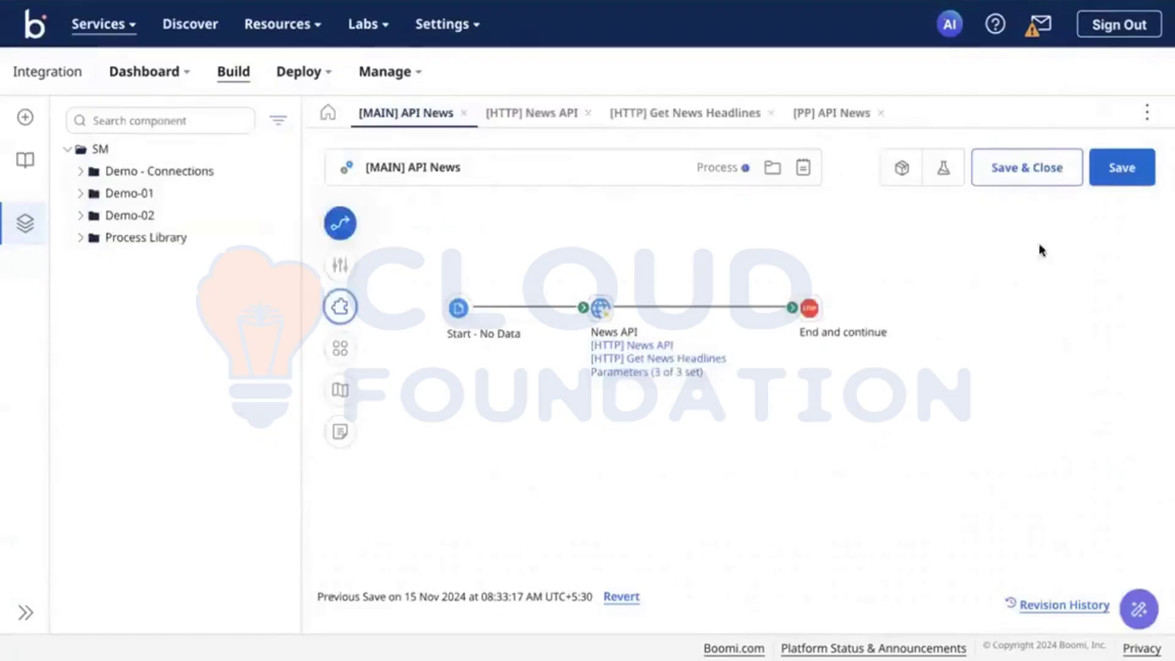
left_click(1118, 181)
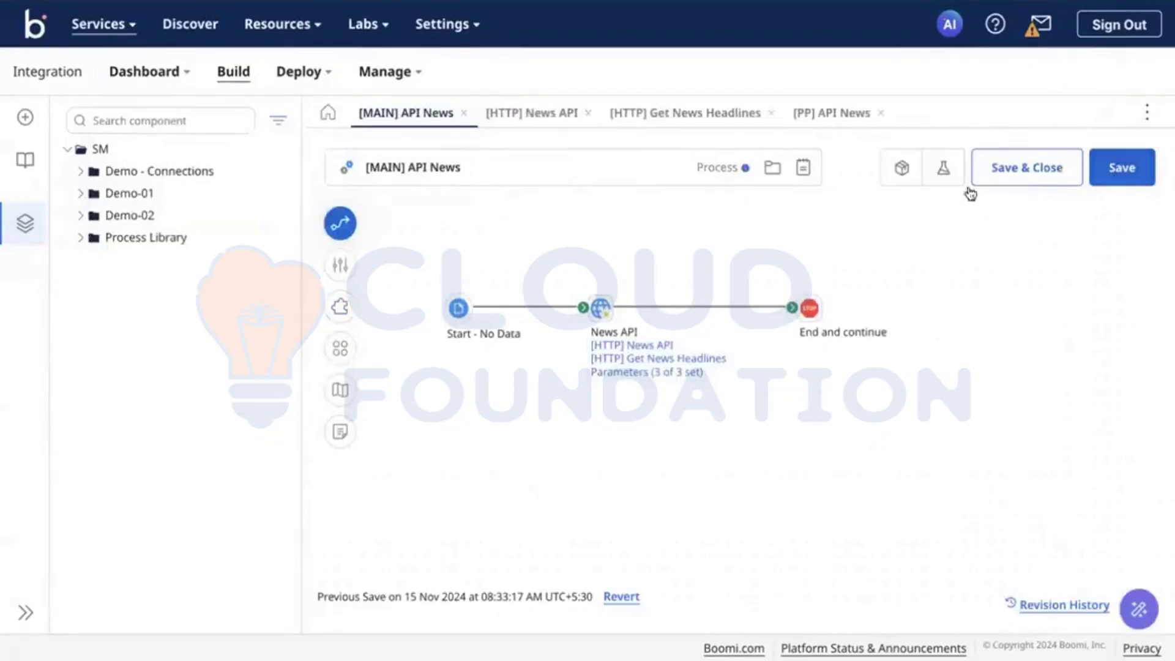
Start a new test on Test-DV and turn off the default value of the cn process property in its test extensions
left_click(952, 174)
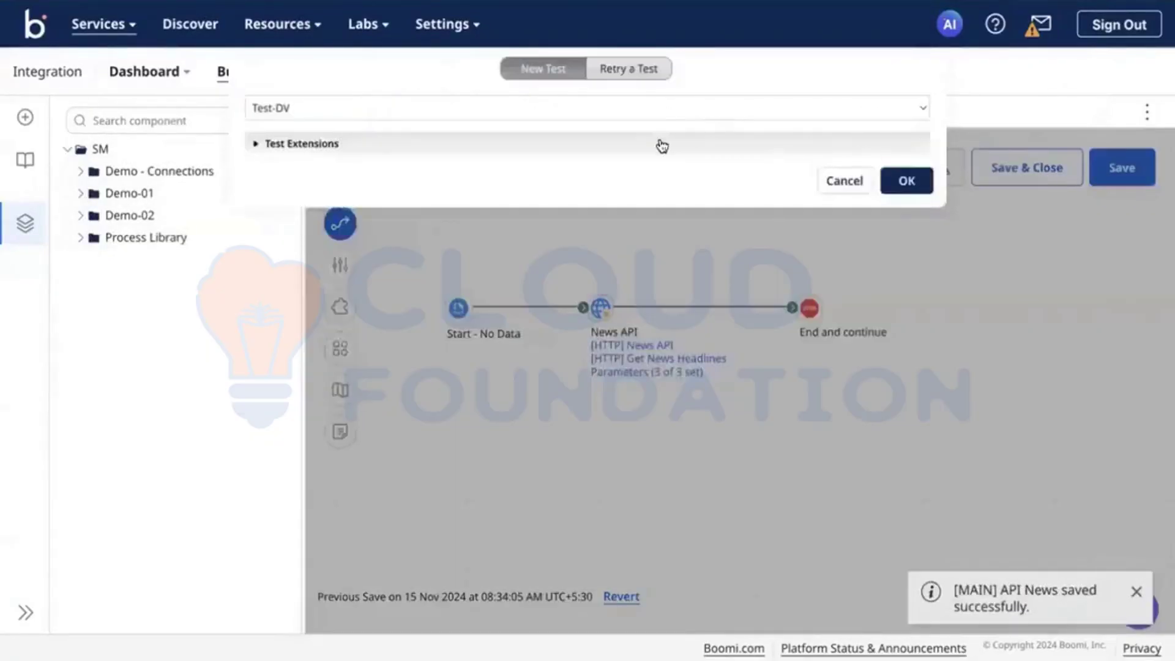
left_click(303, 154)
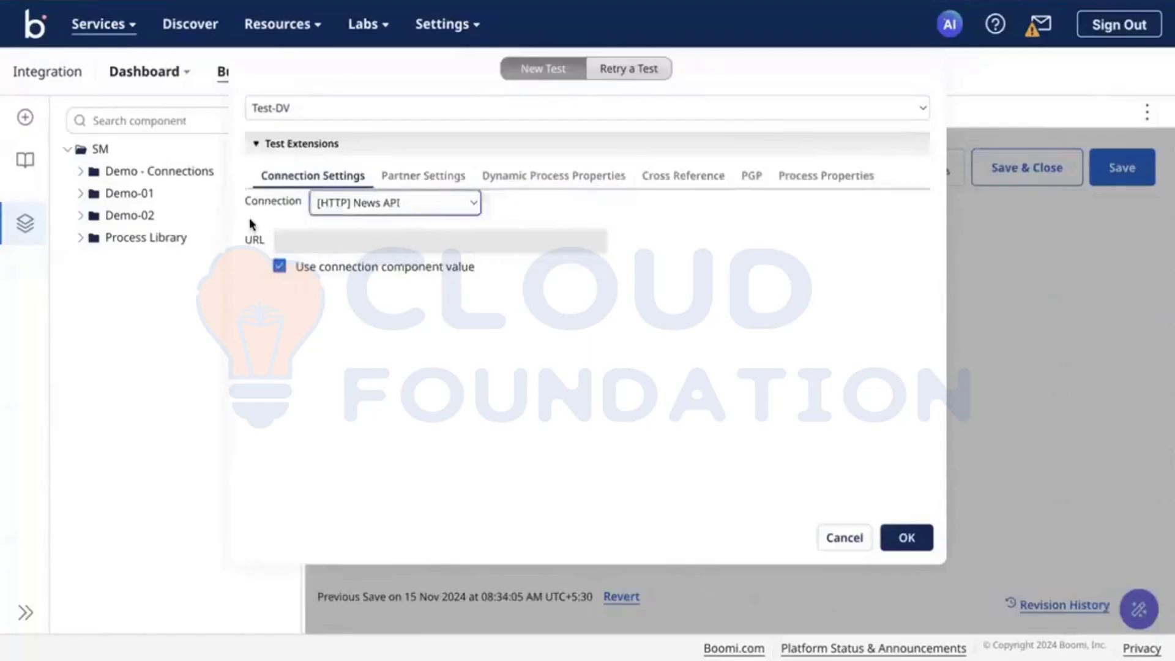
left_click(796, 175)
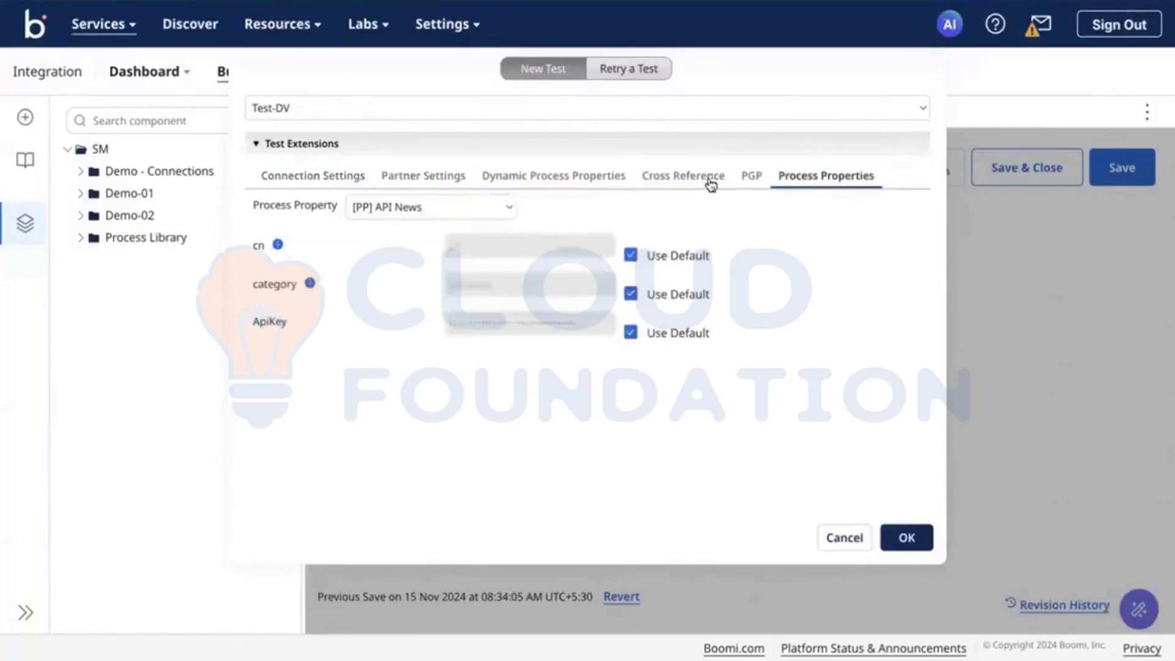
left_click(631, 256)
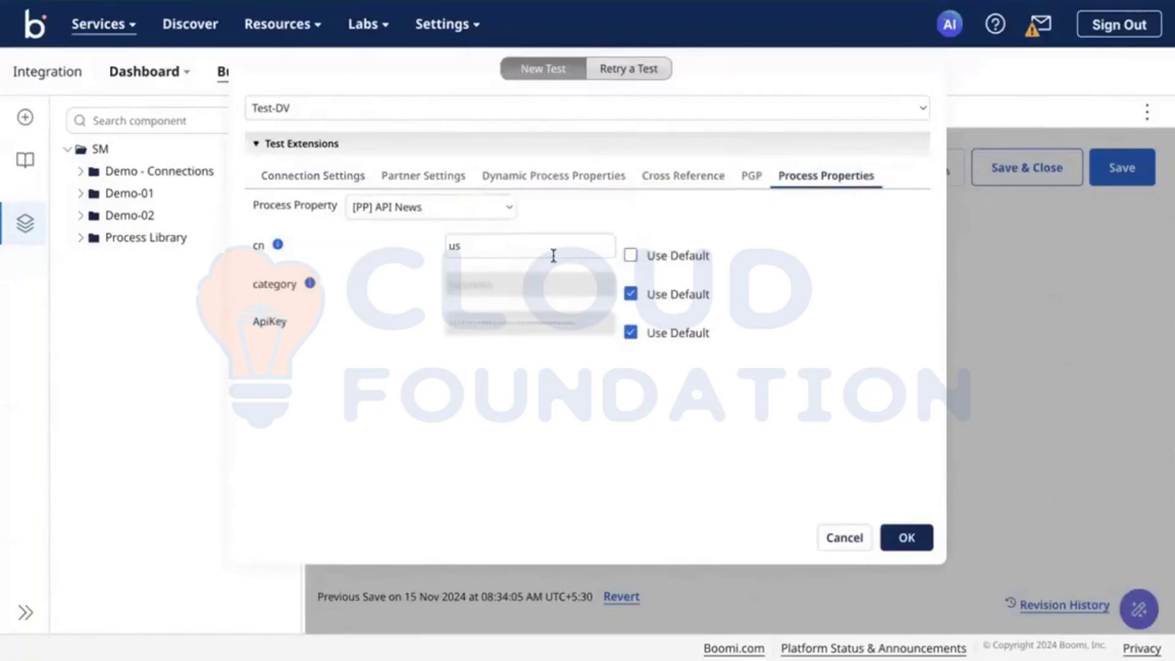
double_click(552, 255)
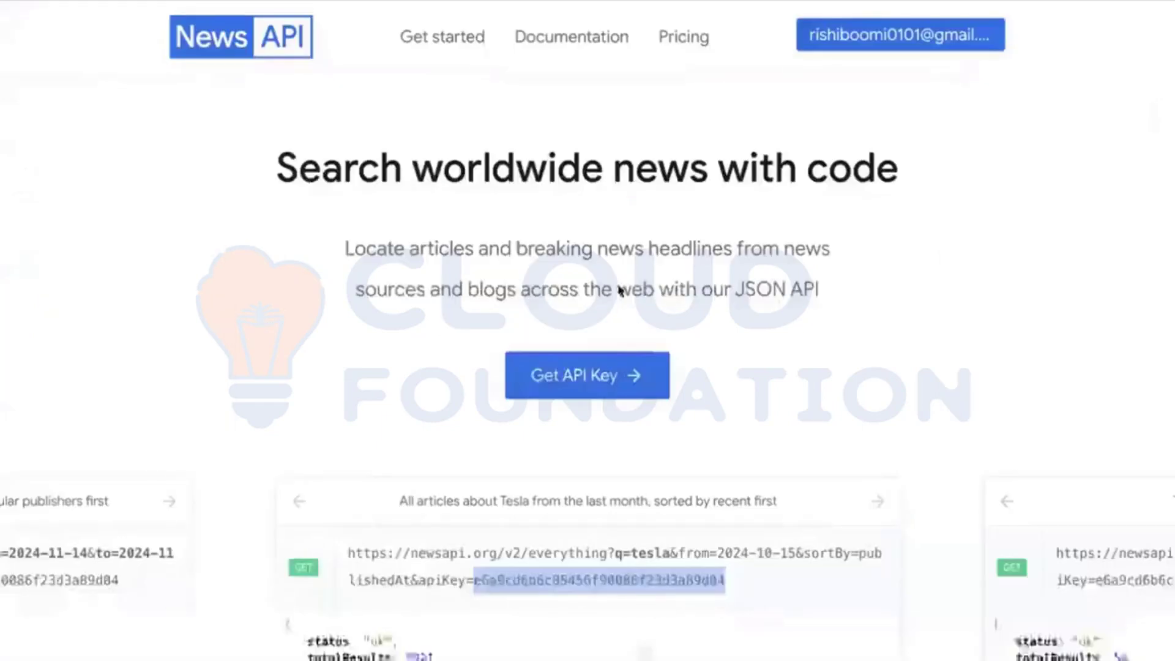
Switch to the News API website and examine the request parameters in the Top headlines endpoint documentation
scroll(623, 337, "down", 4)
scroll(623, 337, "up", 4)
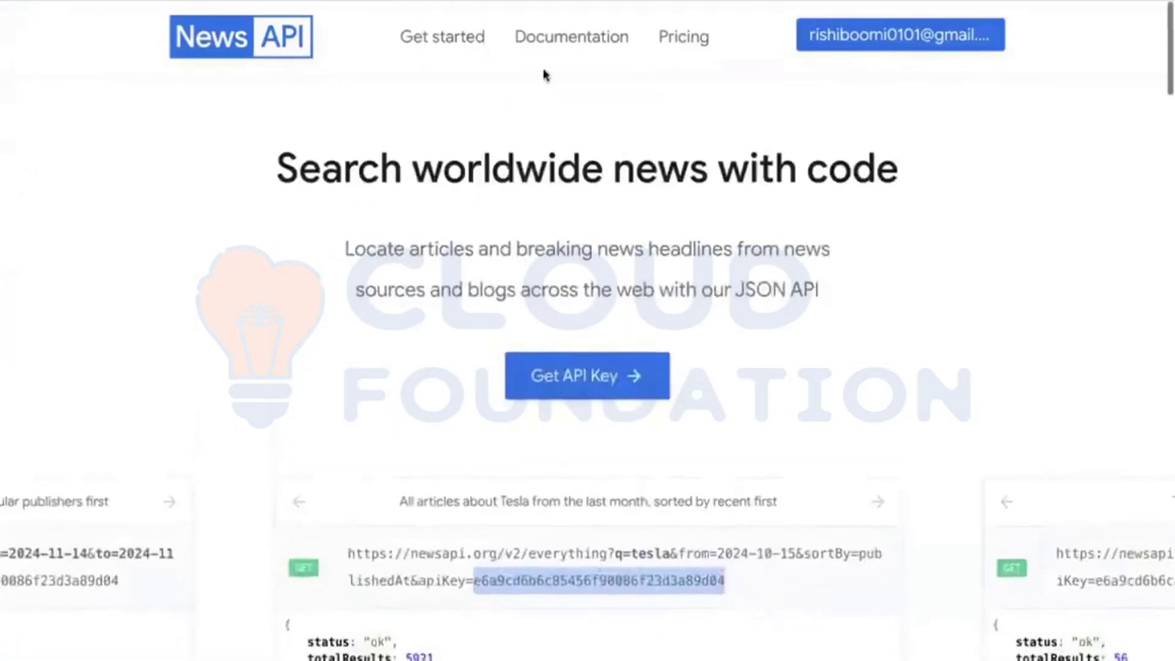
left_click(551, 36)
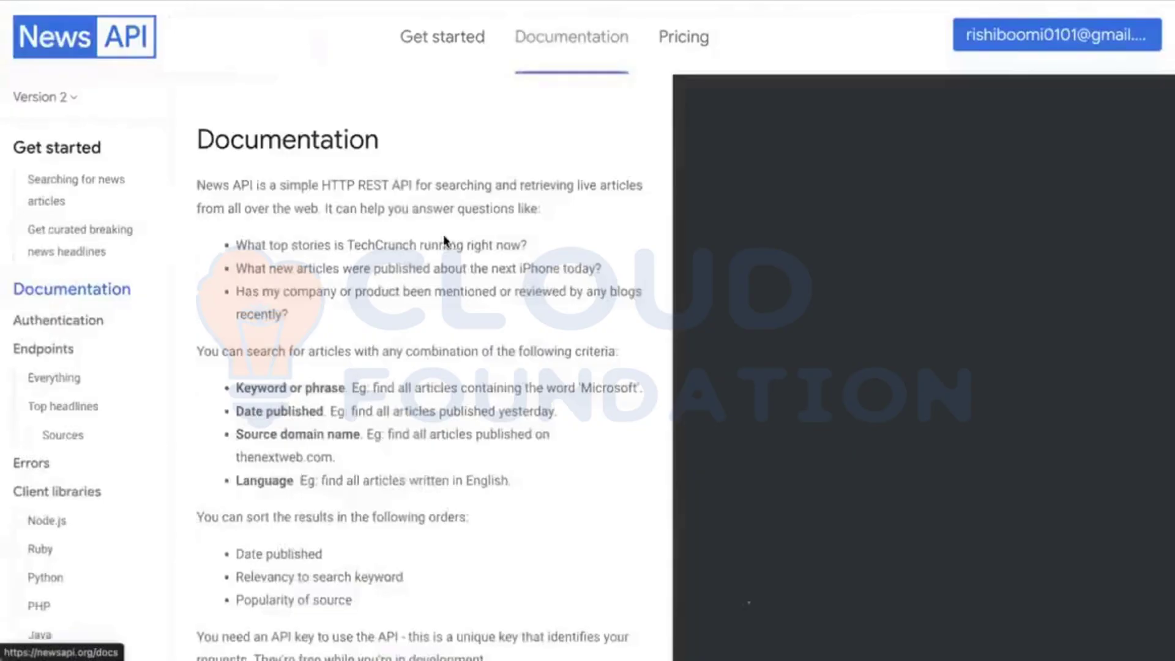
scroll(443, 234, "down", 3)
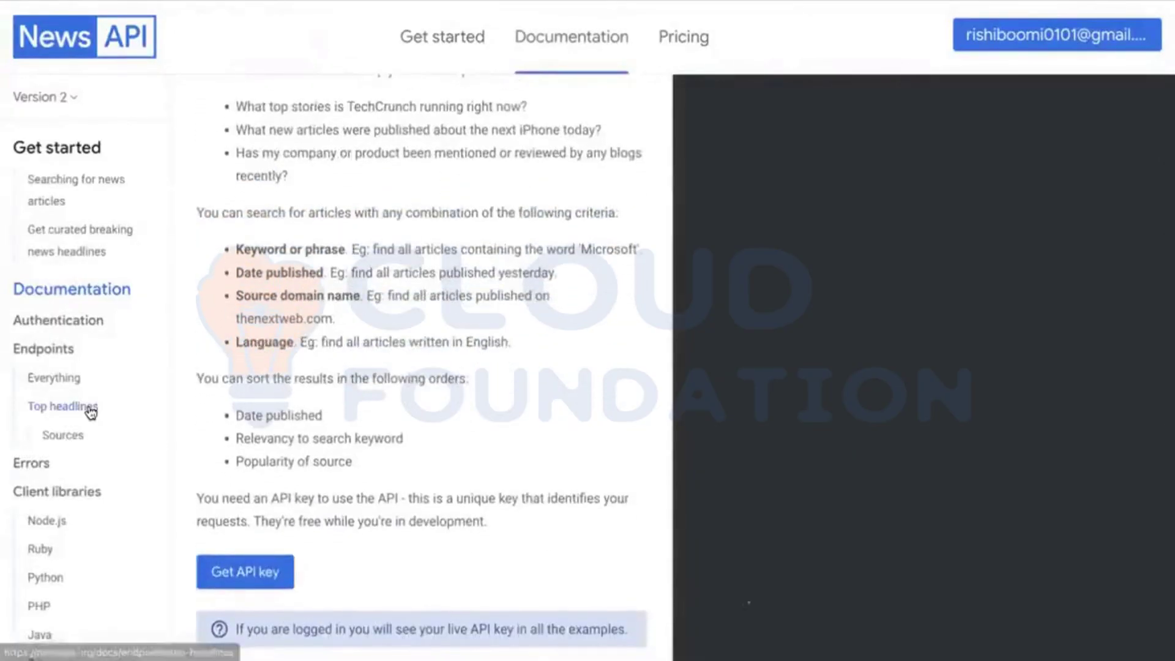
left_click(85, 408)
scroll(462, 362, "down", 2)
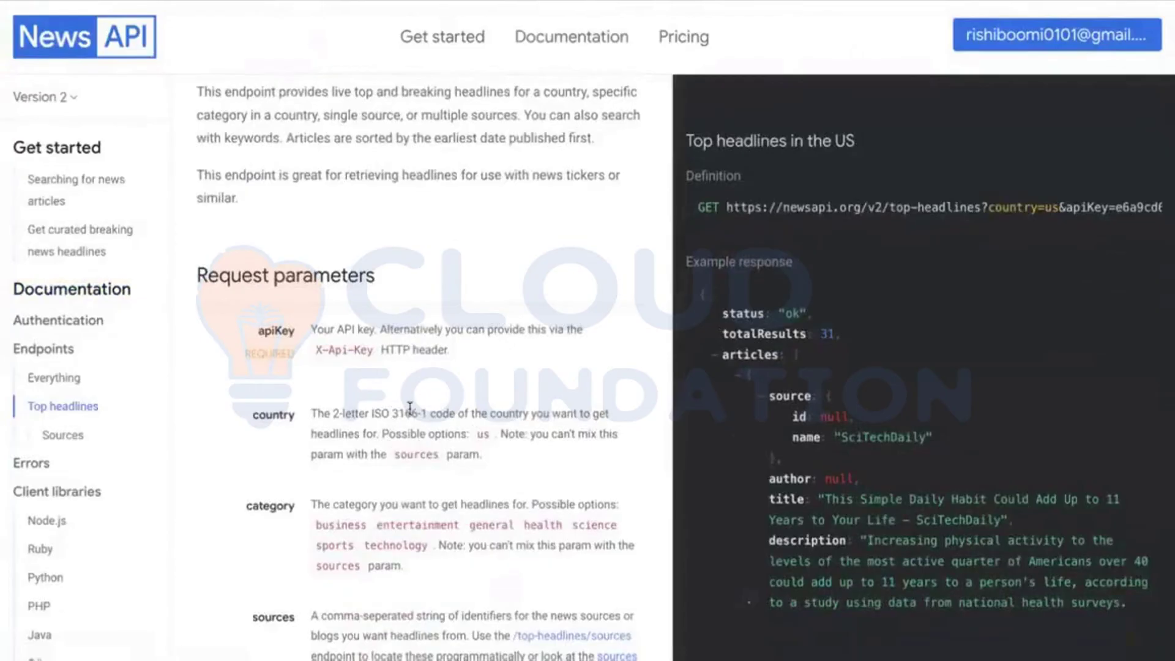
Search Google for the documentation phrase "2-letter ISO 3166-1 code of the country"
left_click_drag(427, 415, 338, 417)
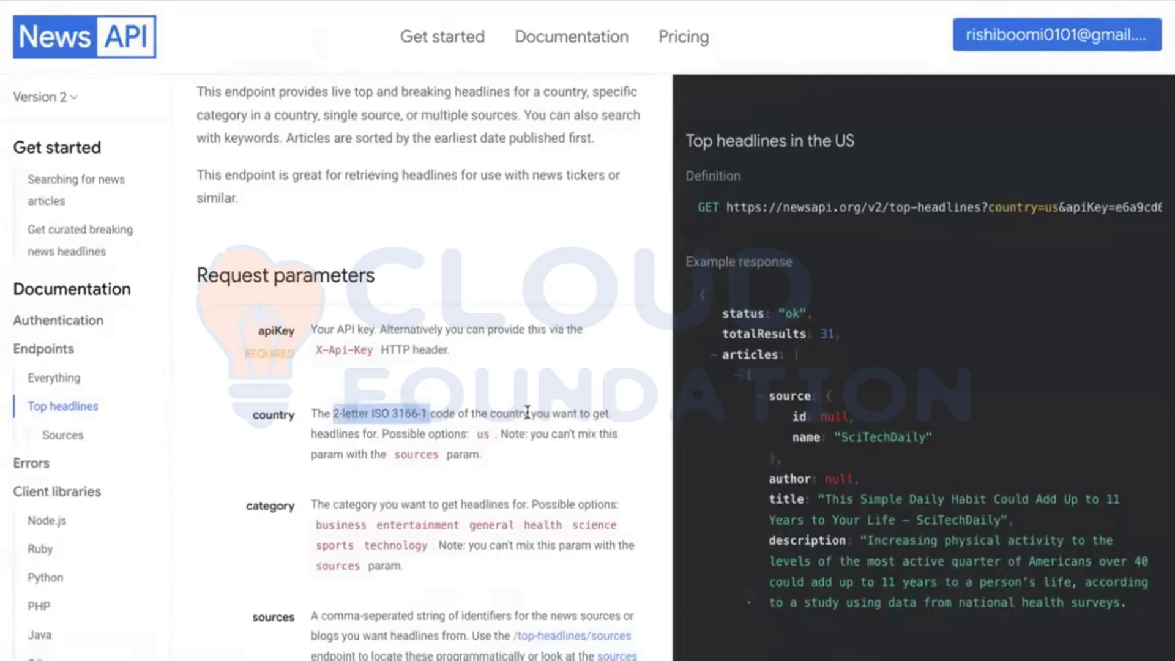
left_click_drag(528, 412, 337, 411)
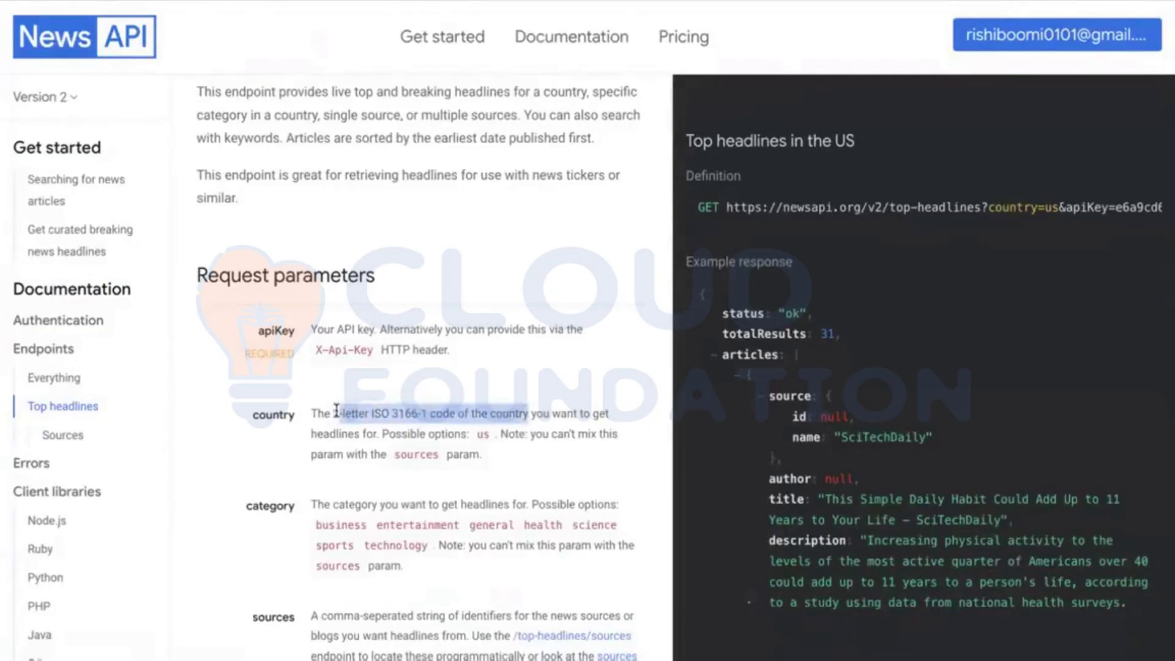
right_click(378, 412)
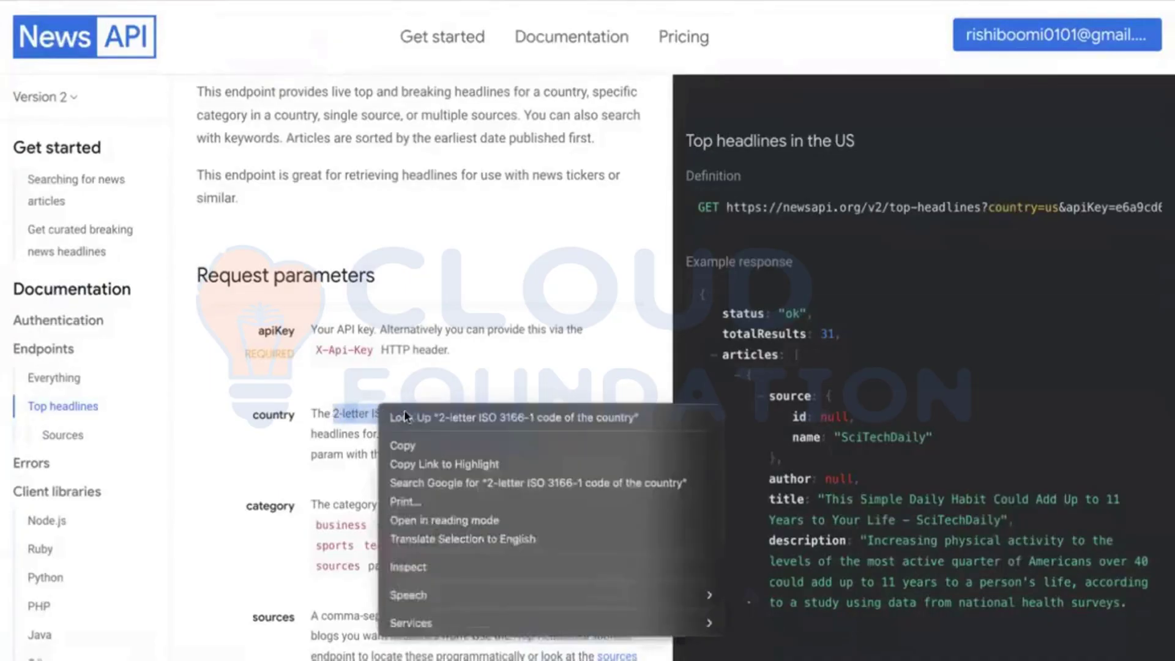
left_click(524, 483)
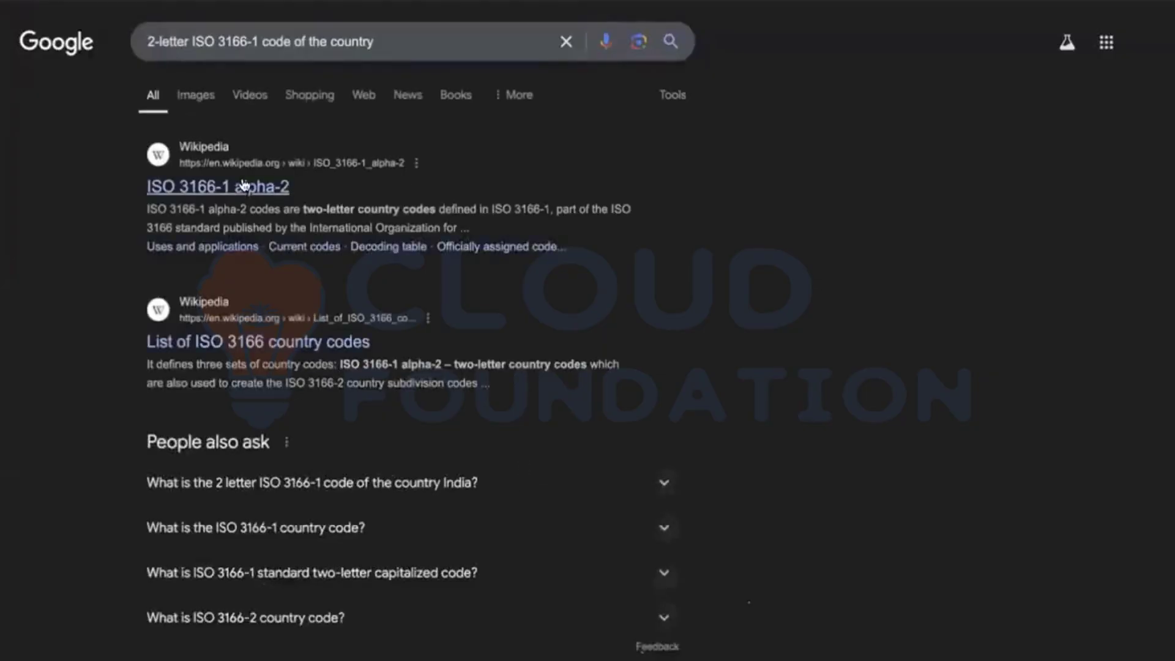
Open Wikipedia's ISO 3166-1 alpha-2 article and look through its decoding table and officially assigned country codes
left_click(232, 193)
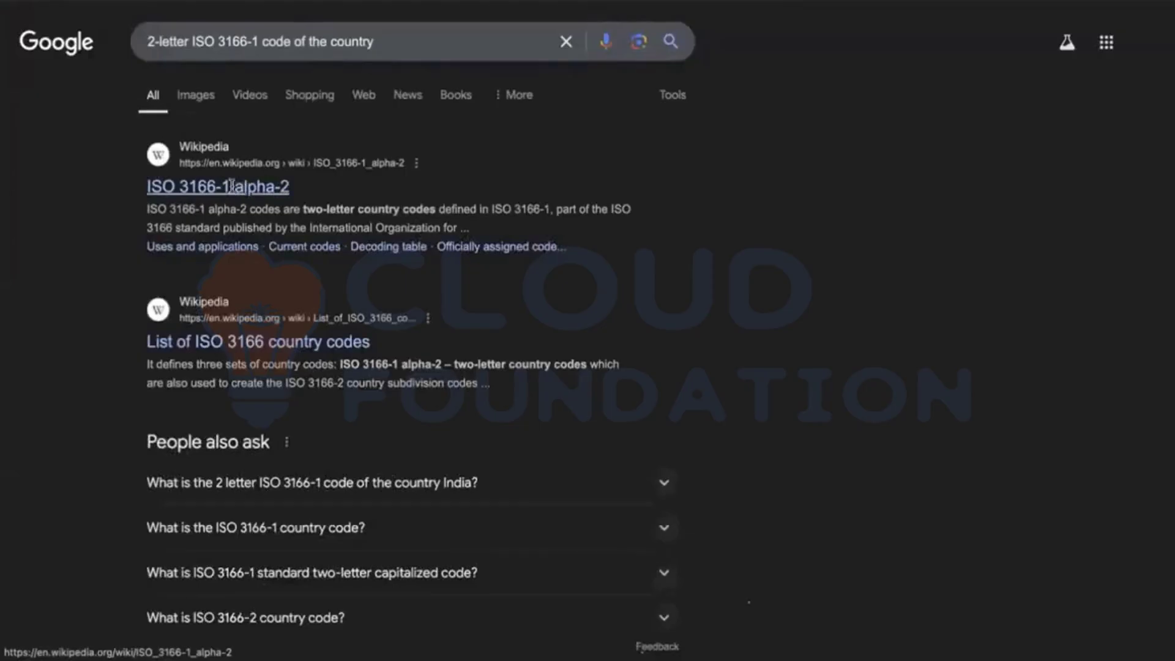
scroll(451, 435, "down", 9)
scroll(451, 435, "down", 10)
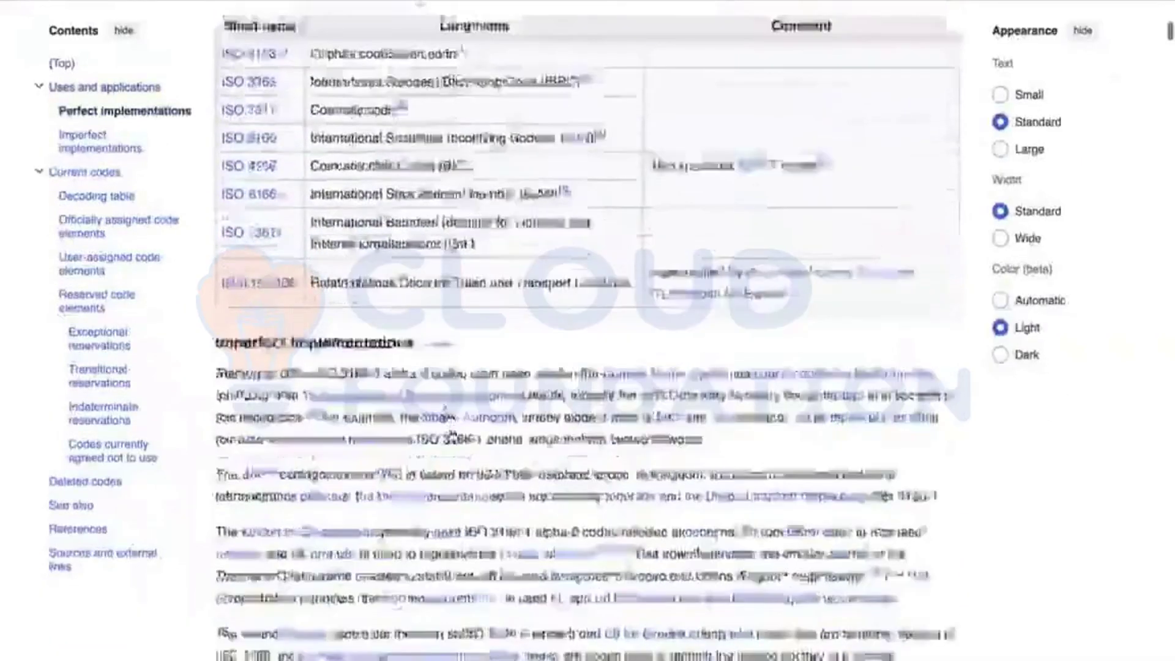
scroll(422, 279, "down", 4)
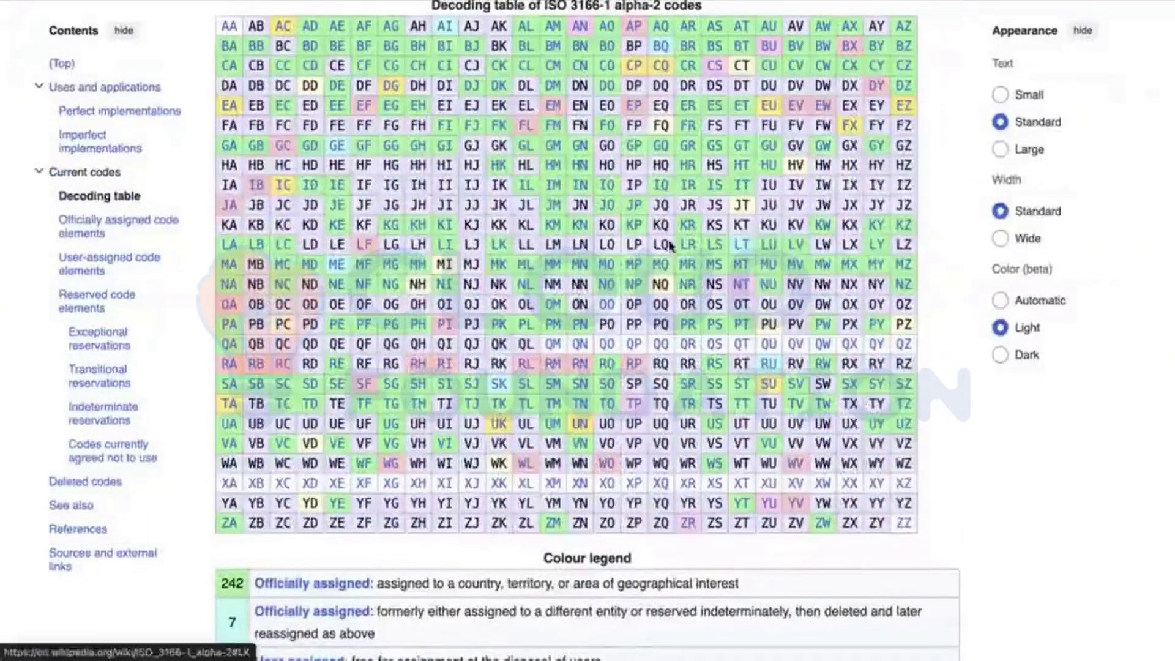
scroll(671, 246, "down", 4)
scroll(670, 246, "down", 15)
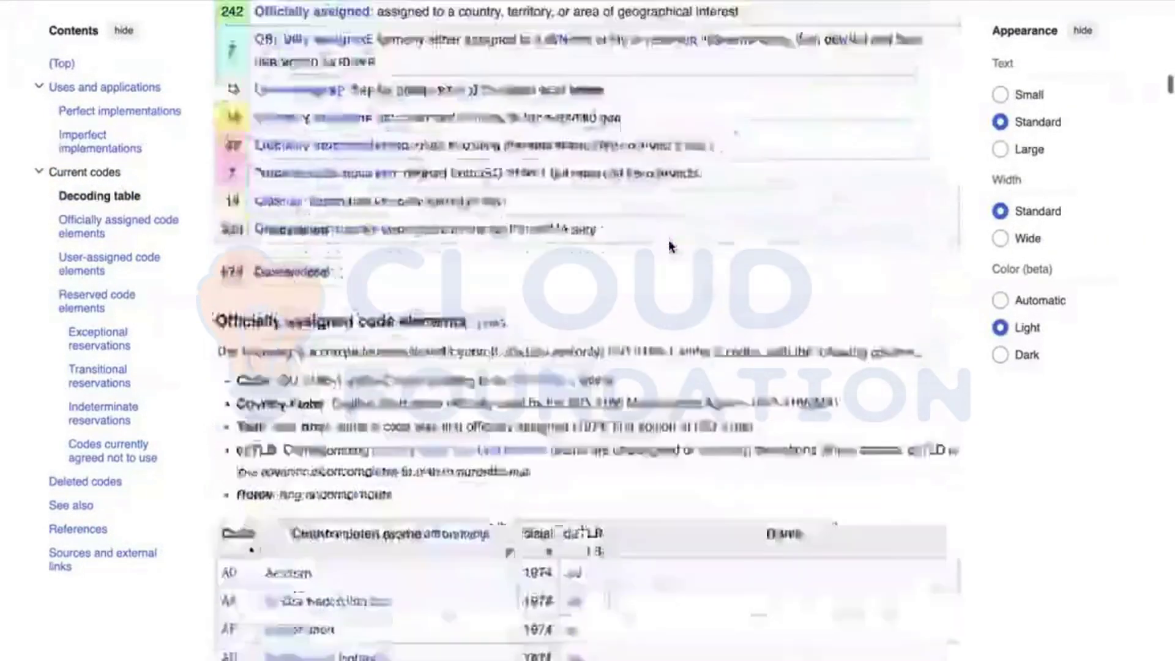
scroll(410, 416, "down", 20)
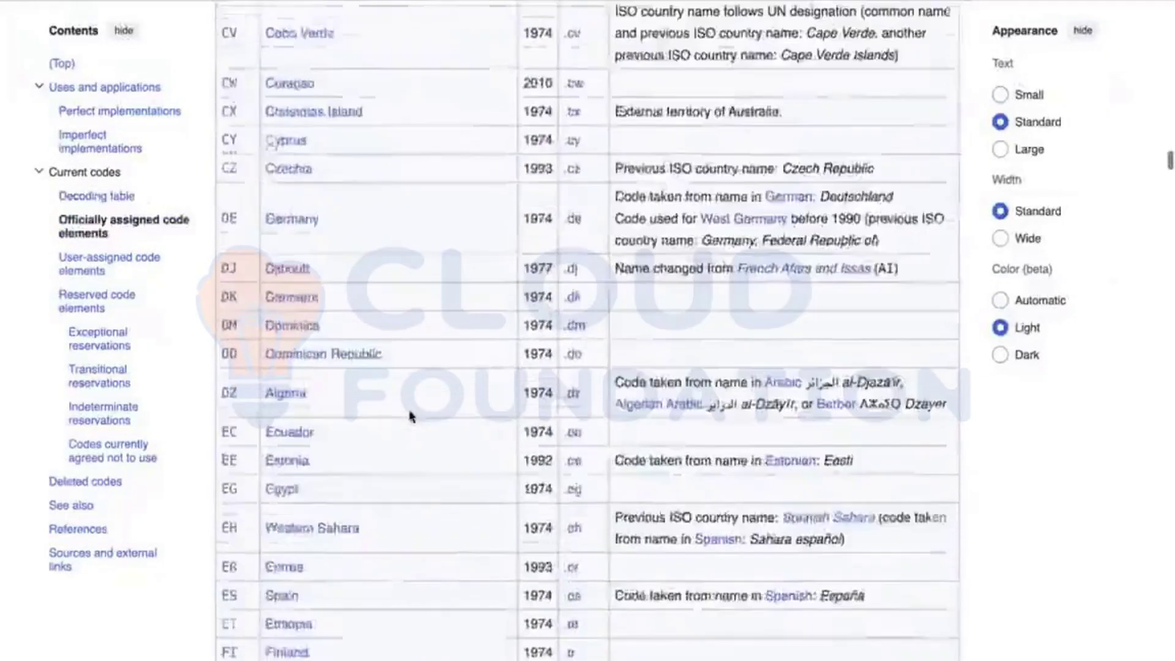
scroll(343, 110, "down", 5)
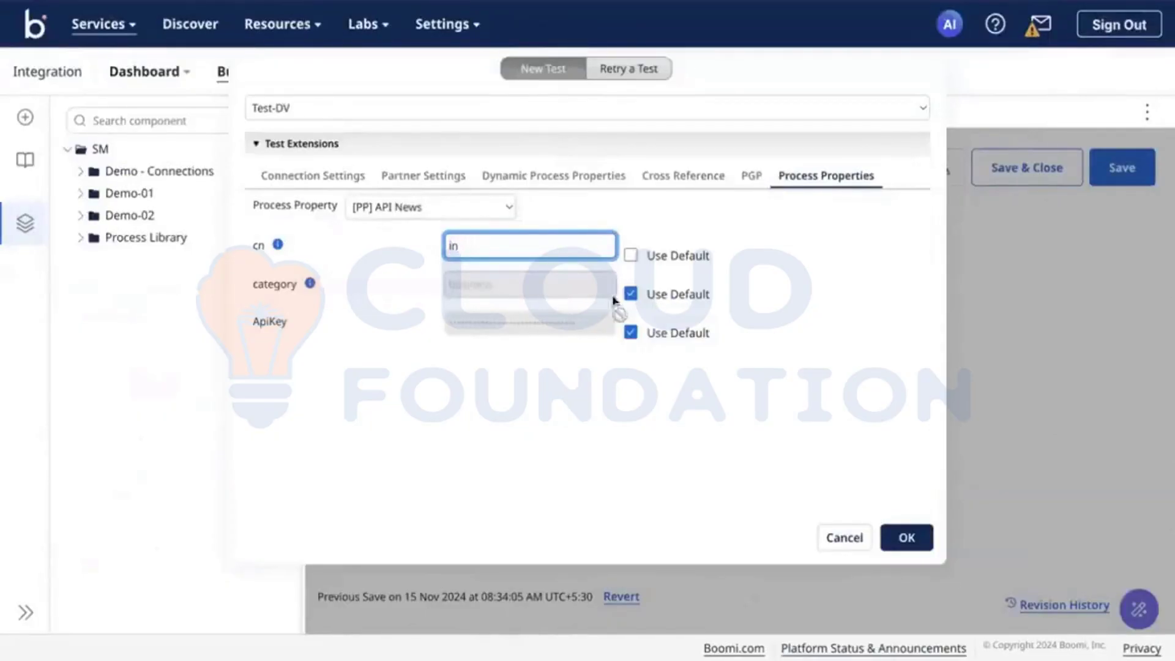
Back in the Boomi test extensions, turn off the default value for the ApiKey process property
left_click(631, 332)
left_click(517, 326)
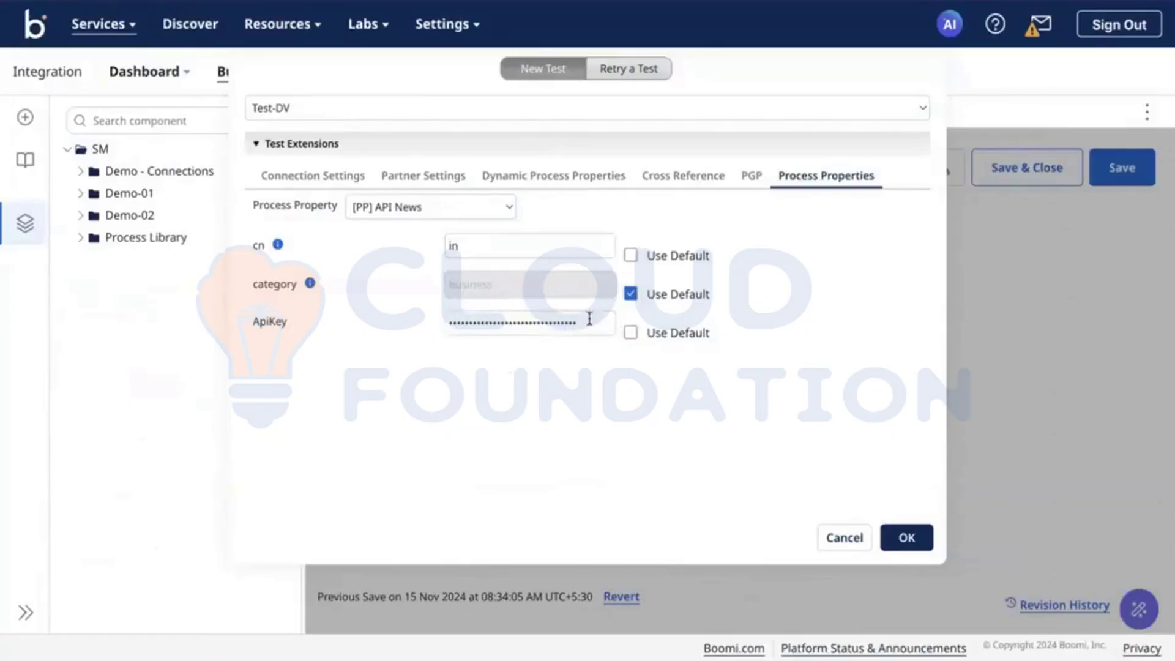
left_click(622, 334)
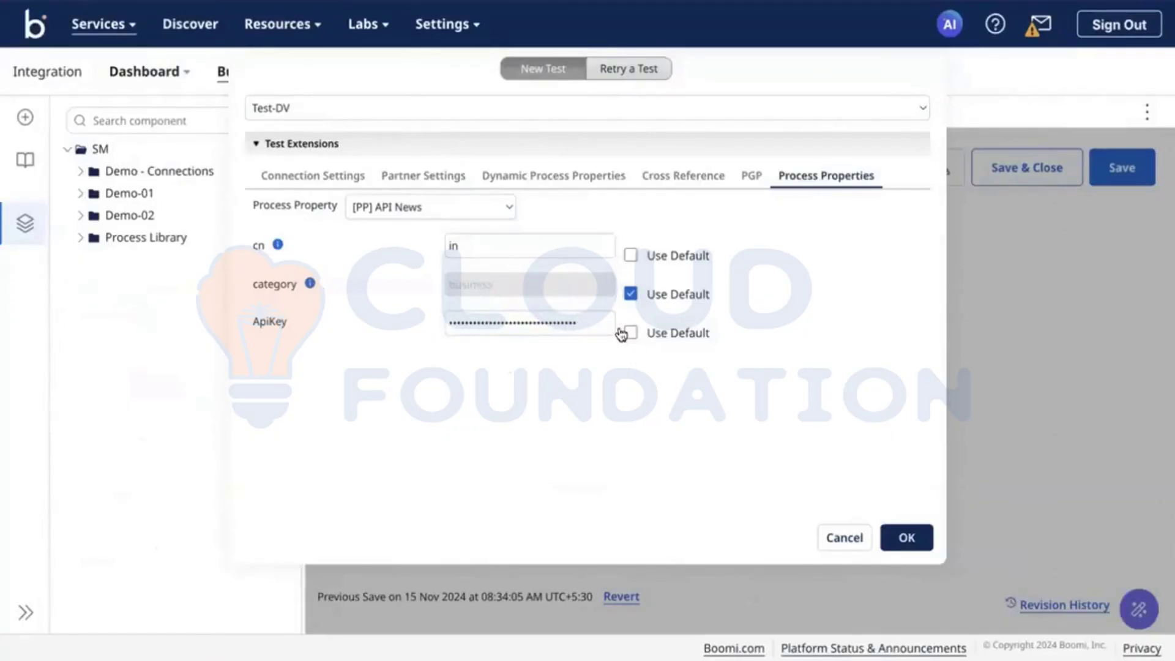
Set the [PP] API News test extensions to use the default ApiKey but not the default category, and run the test
left_click(631, 333)
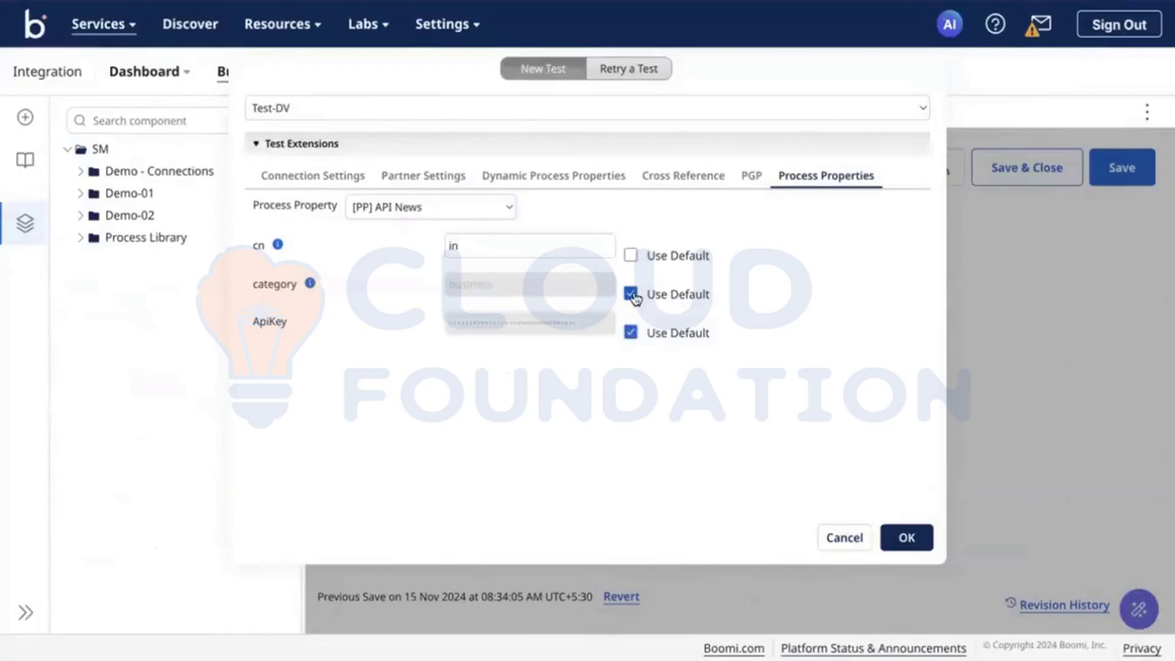
left_click(632, 296)
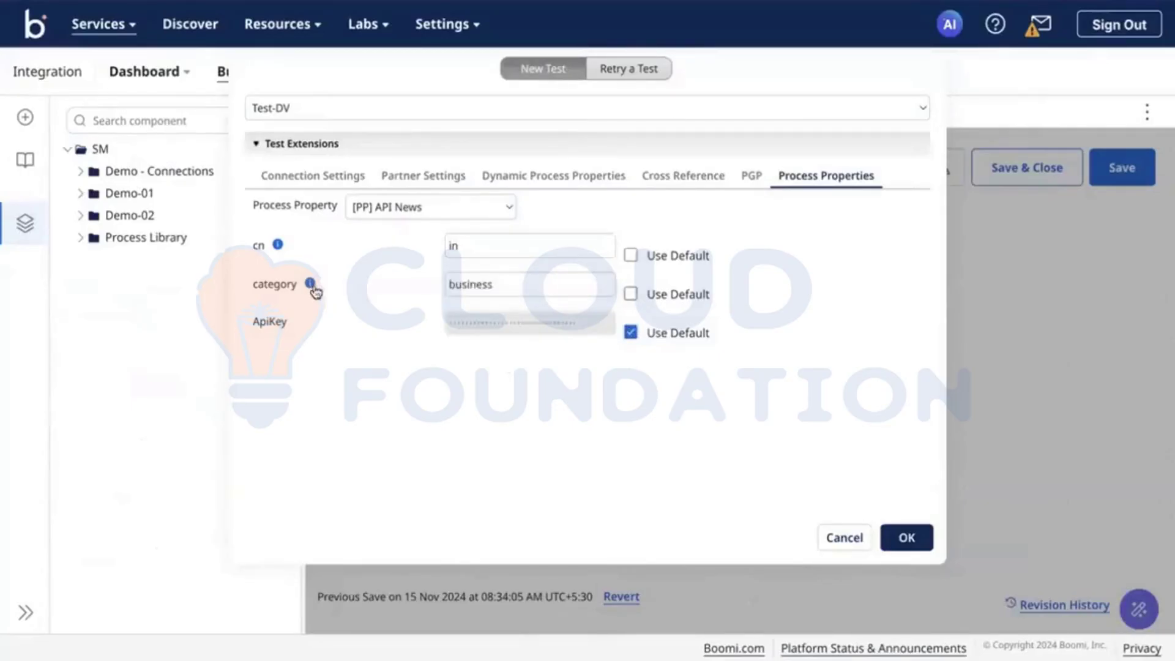
mouse_move(311, 285)
left_click(481, 278)
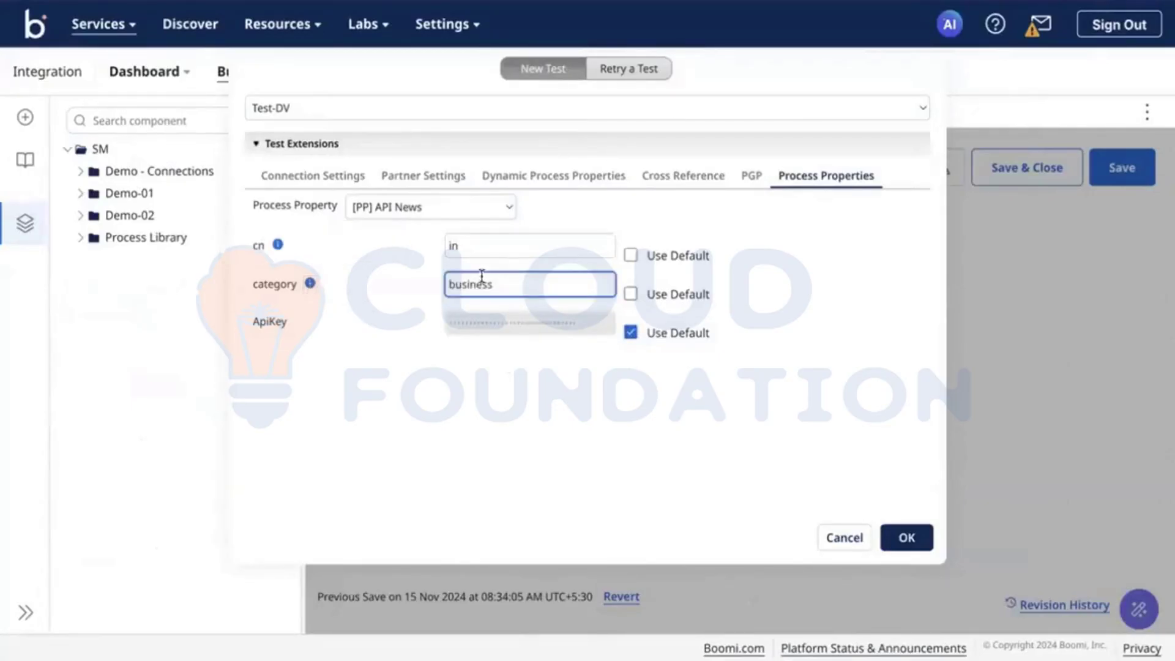
left_click(435, 296)
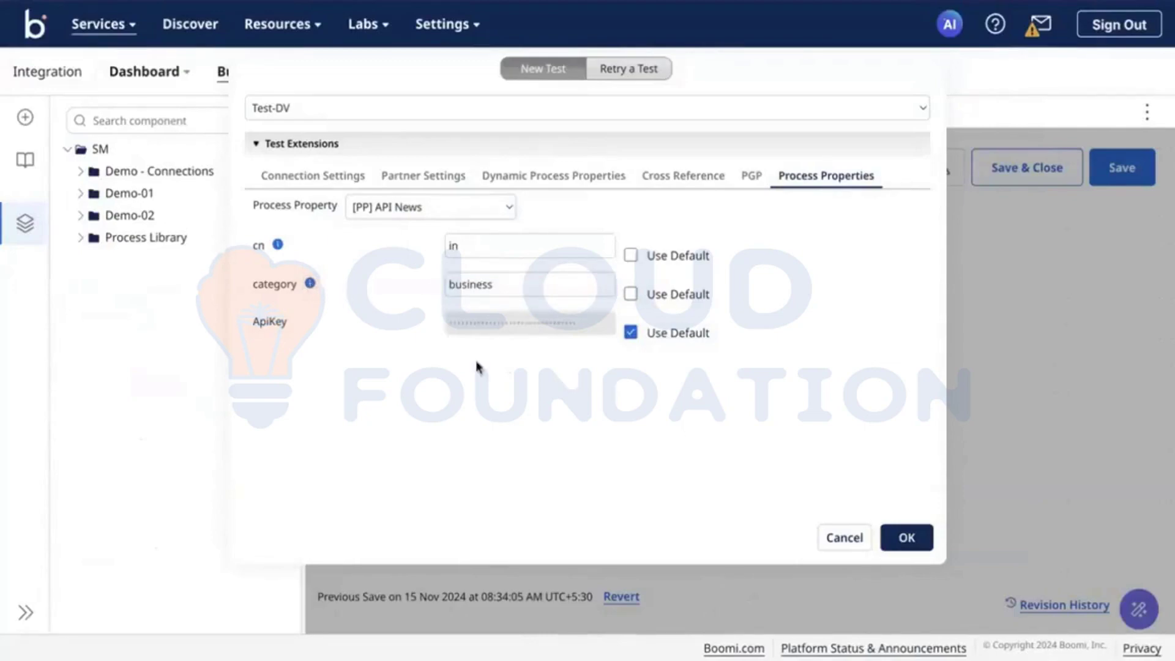
mouse_move(277, 245)
left_click(907, 537)
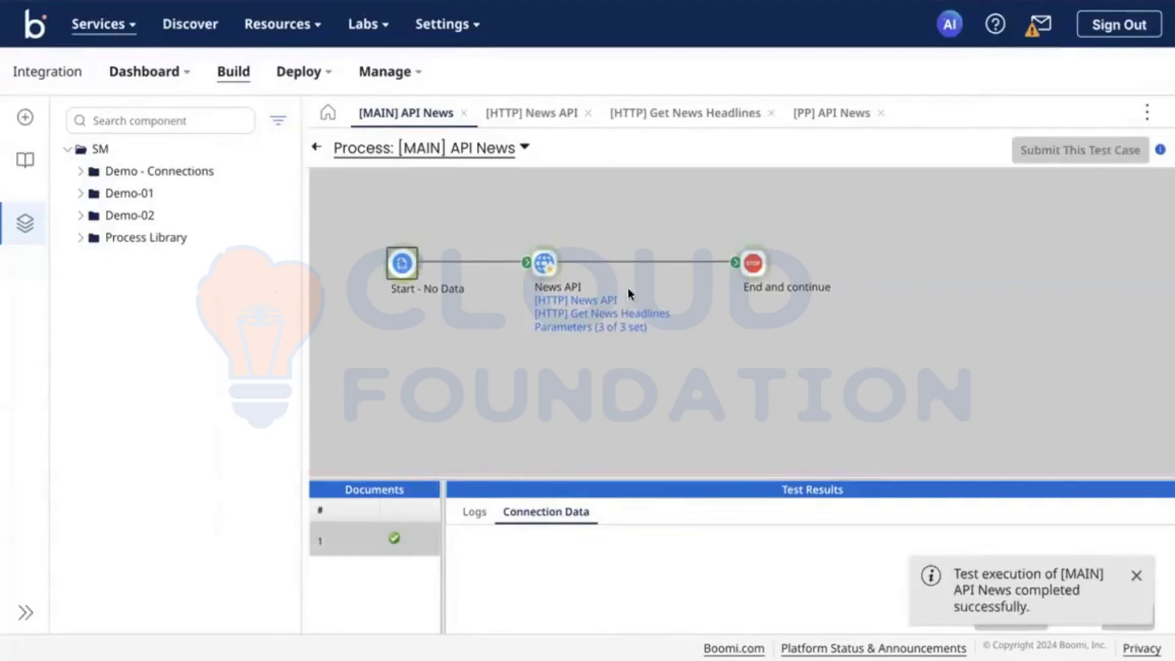
Examine the News API step's test logs, enlarging the results area to read the parameter values passed to the request
left_click(545, 264)
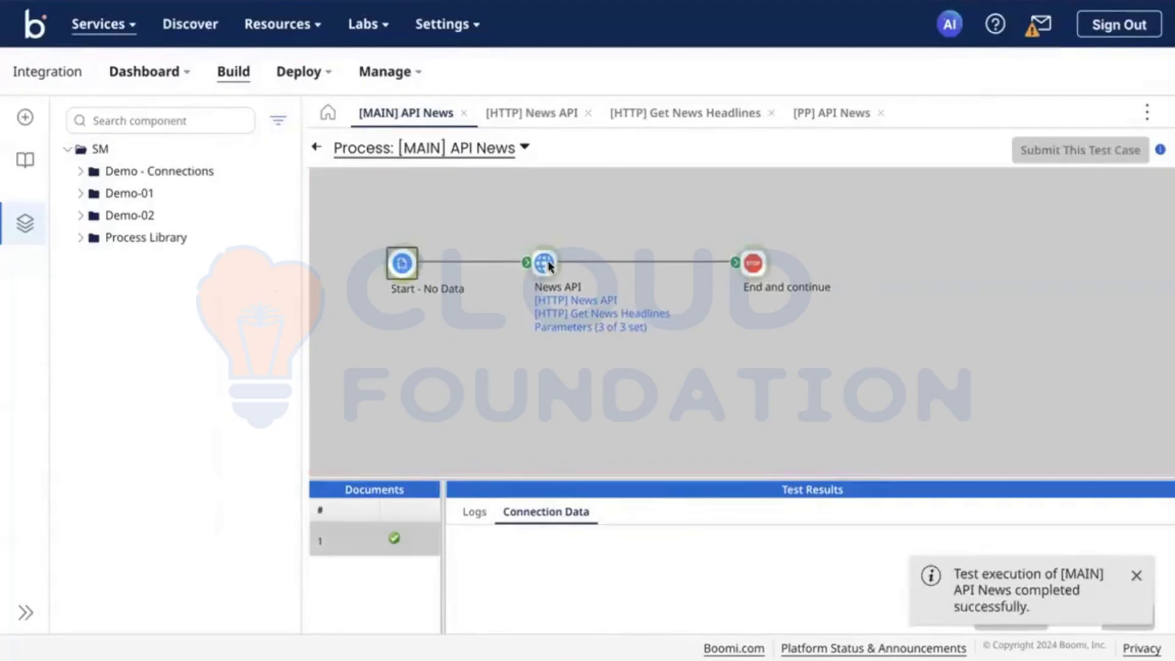
left_click(469, 517)
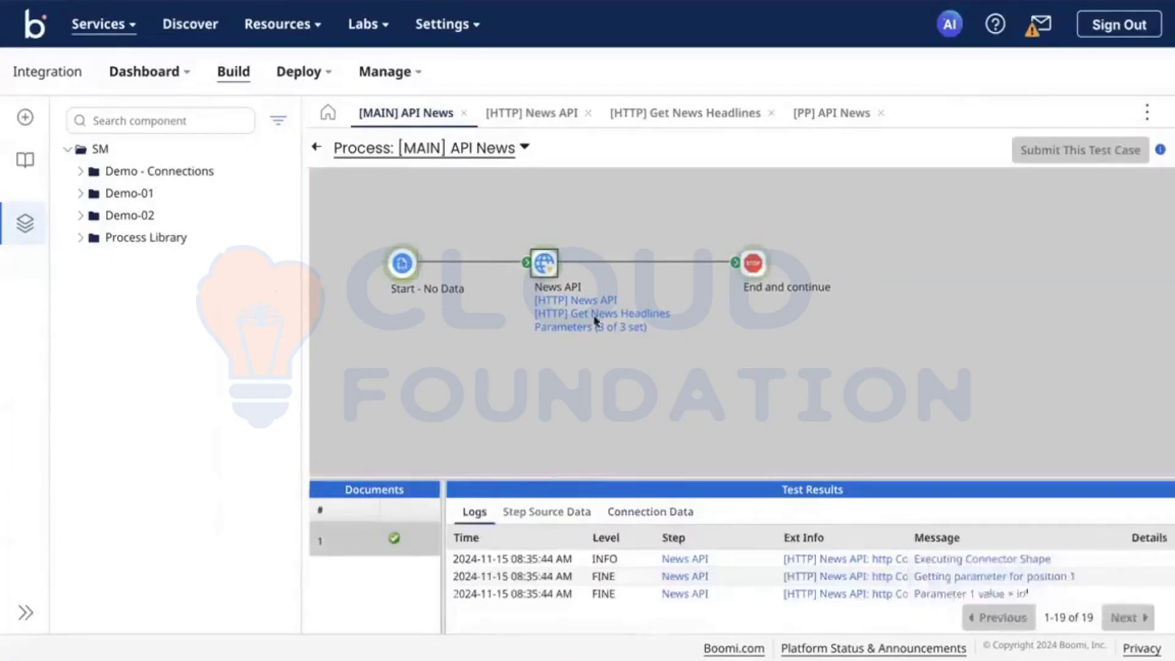
left_click_drag(547, 477, 736, 256)
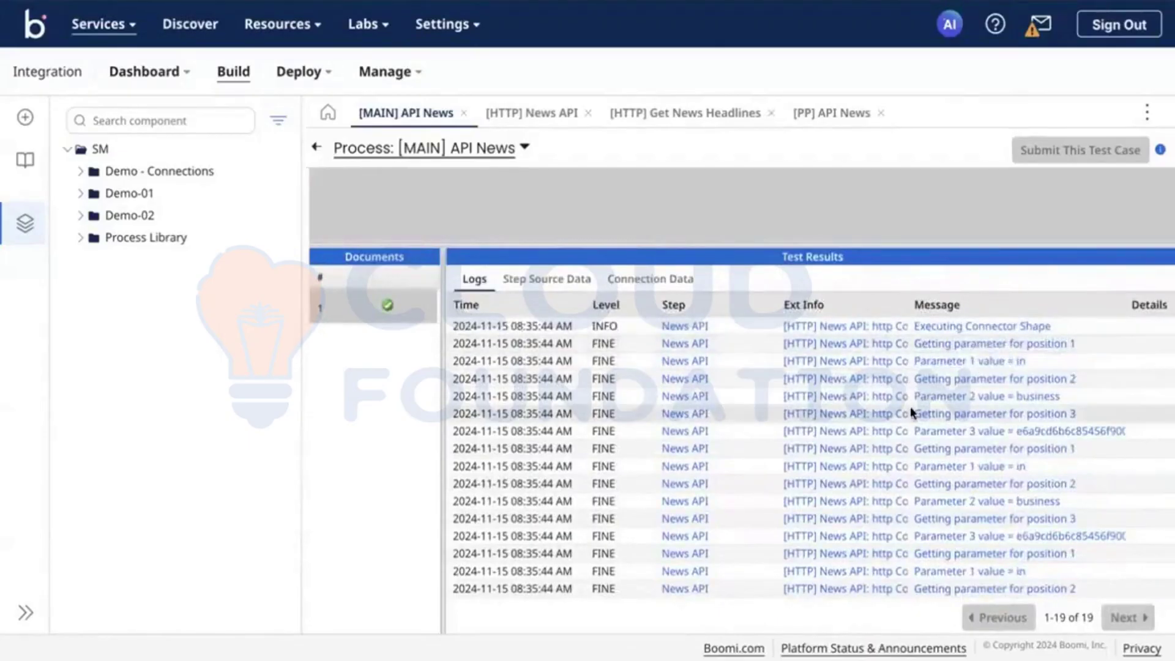
scroll(915, 411, "down", 2)
scroll(919, 411, "up", 3)
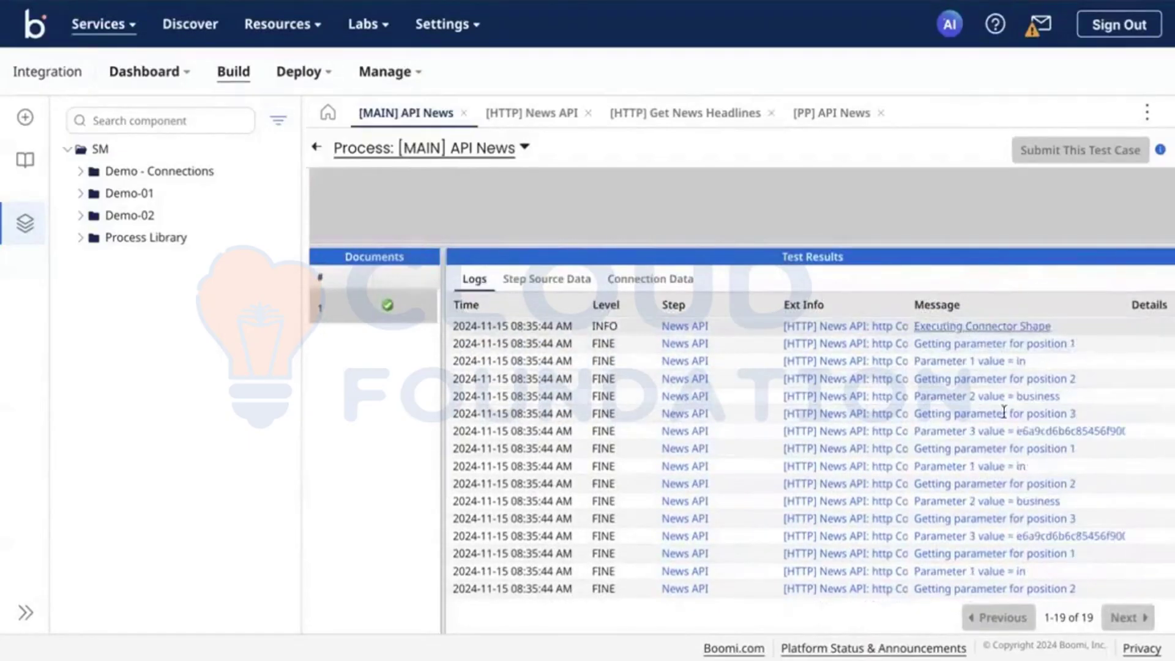
scroll(1023, 493, "down", 2)
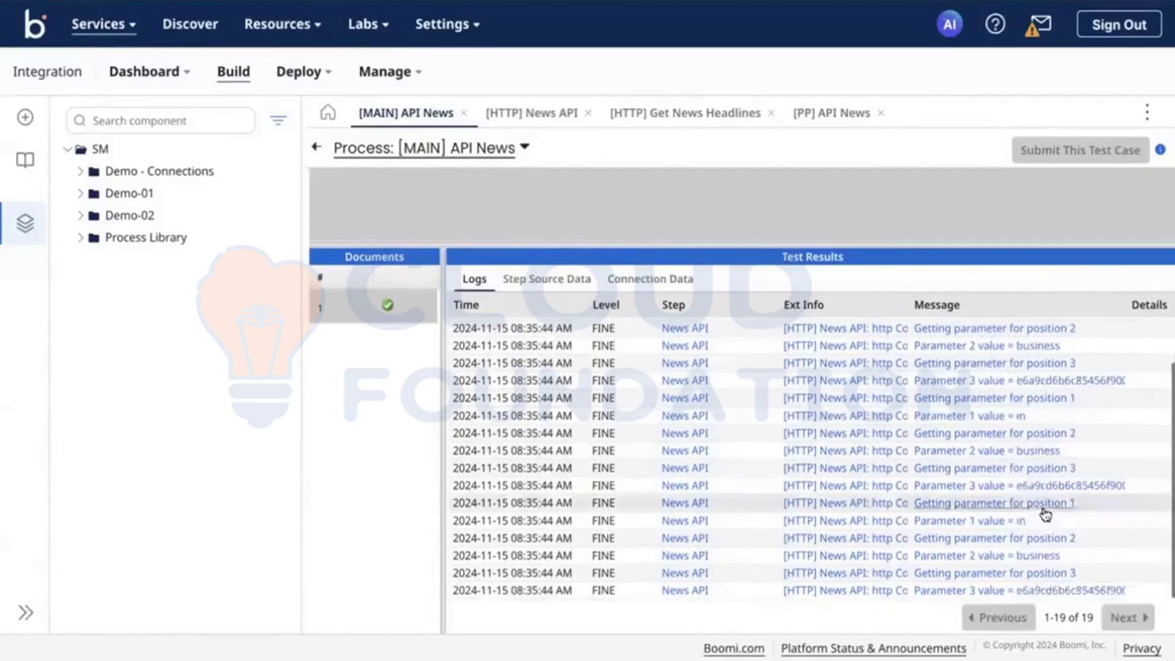
scroll(910, 376, "up", 2)
Inspect the News API step's connection data, viewing the full request URL and the returned response document
left_click(677, 280)
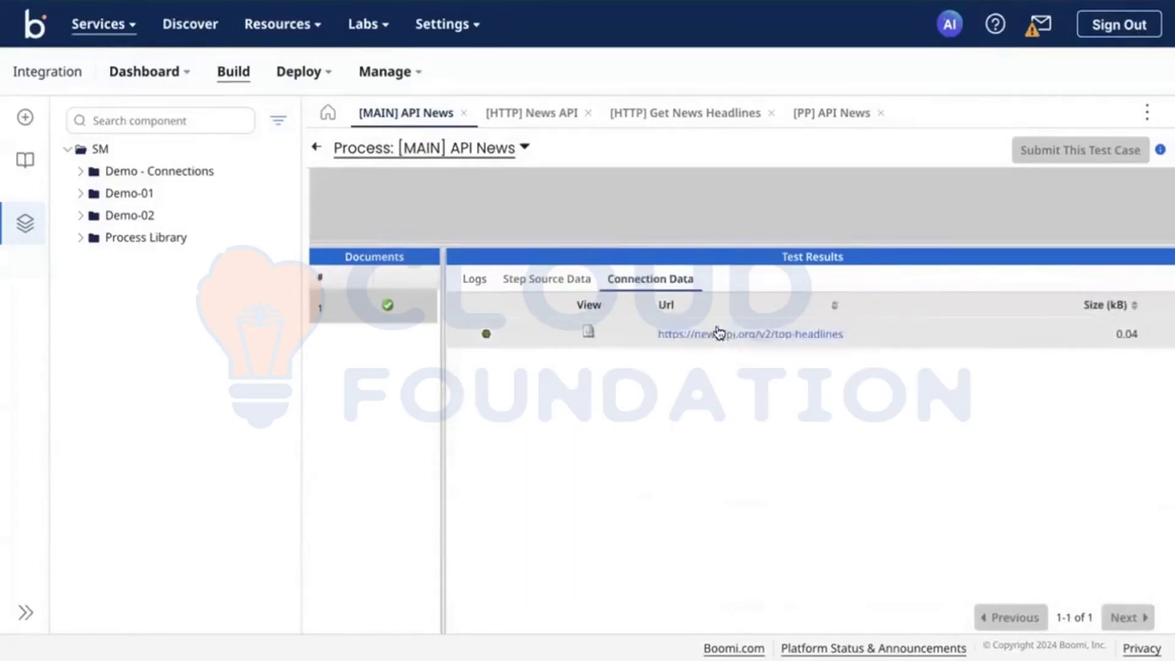
left_click(723, 334)
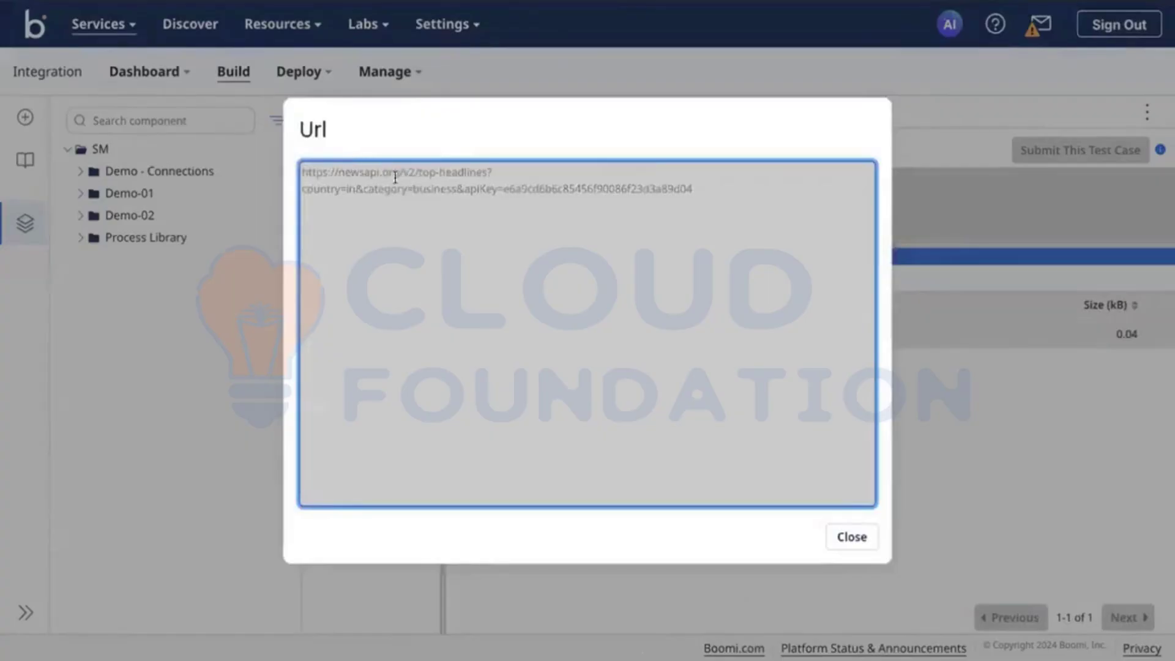
left_click(863, 535)
left_click(589, 334)
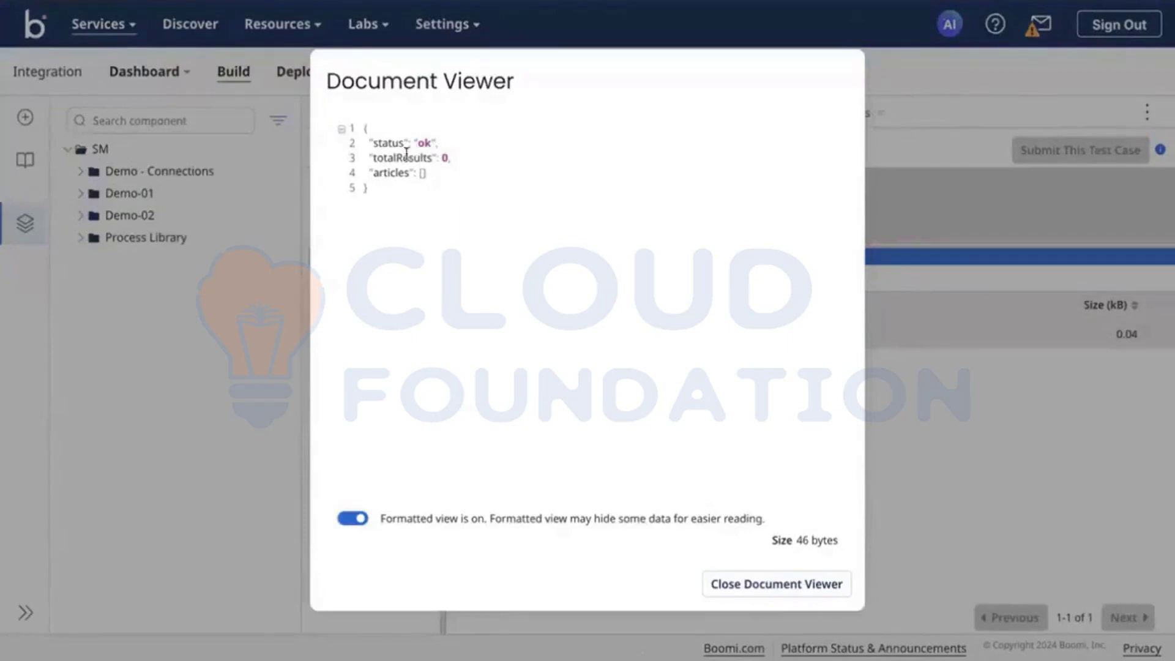
left_click(760, 581)
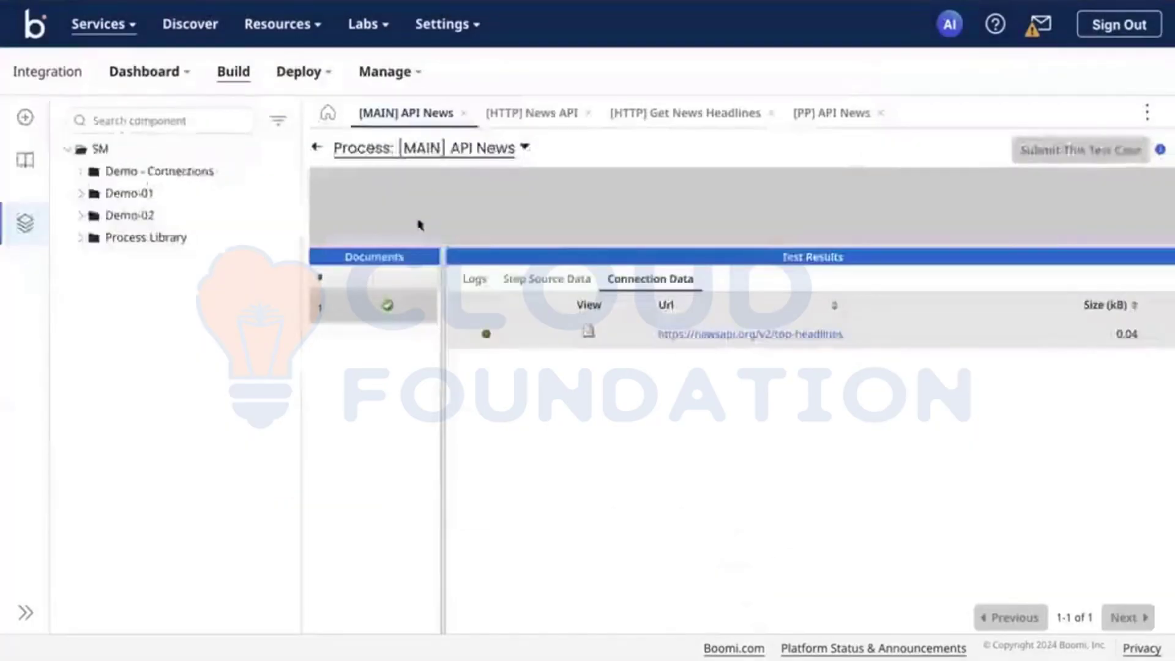
Start a new test of the process with the cn process property overridden as uk, and run it
left_click(316, 146)
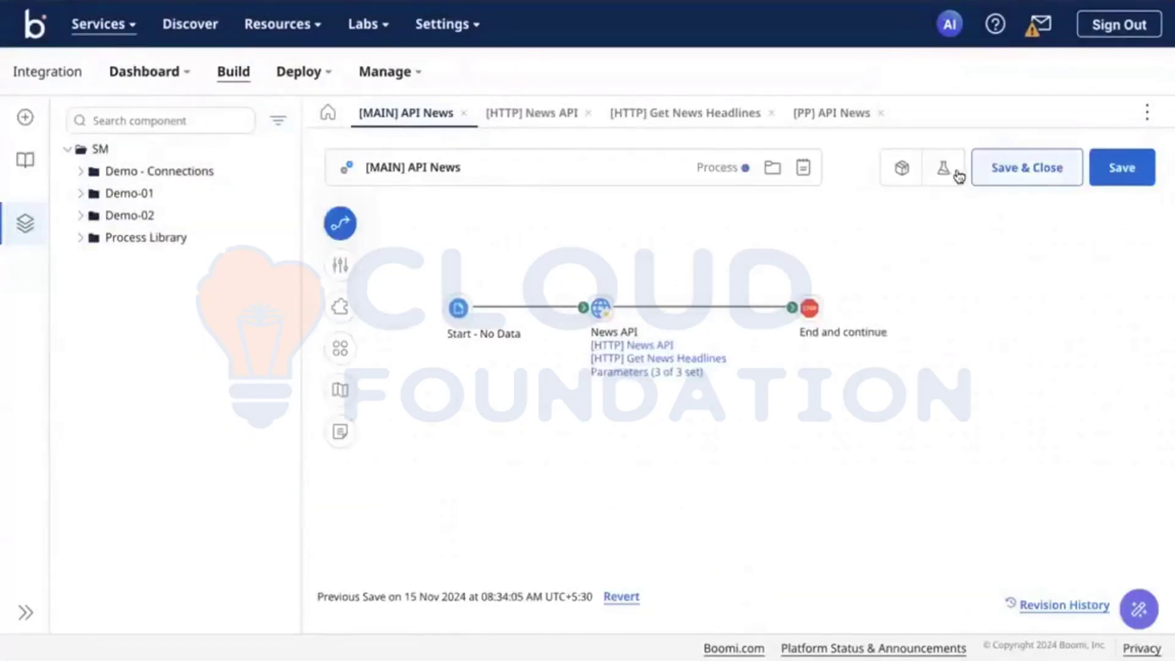
left_click(952, 173)
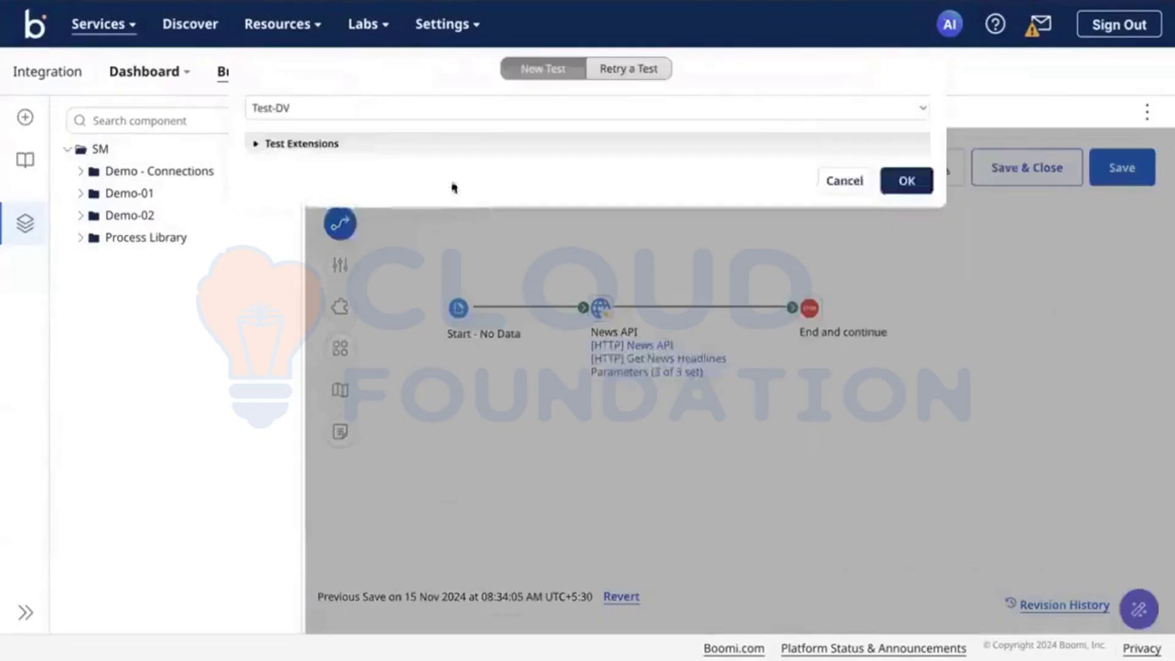
left_click(366, 151)
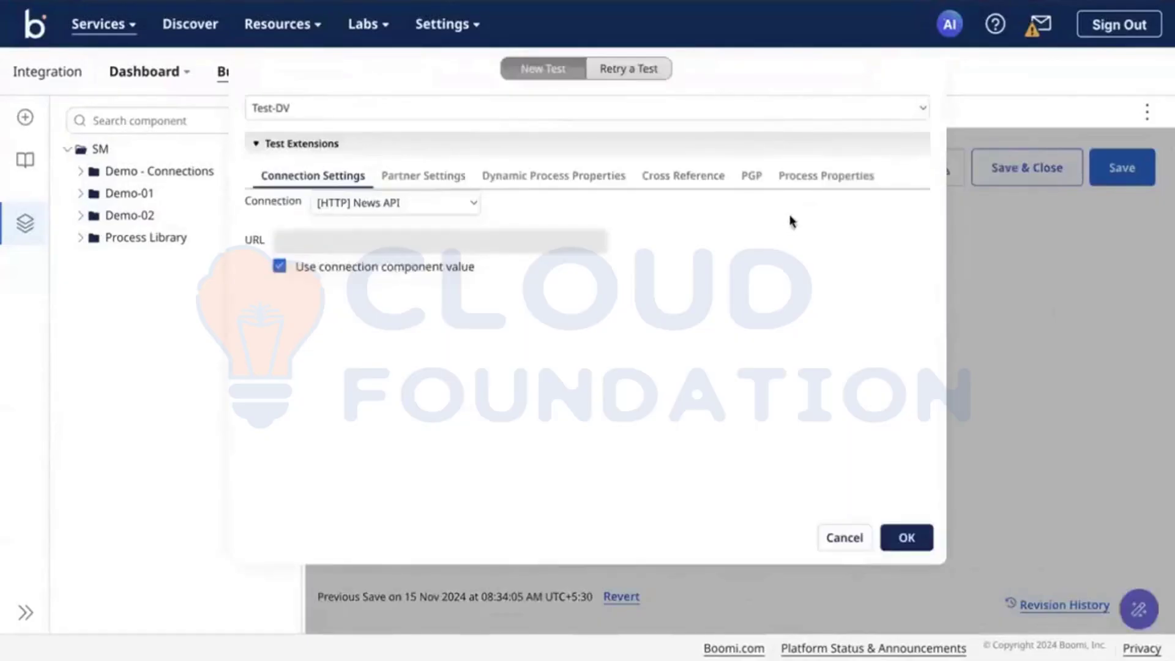
left_click(808, 175)
left_click(495, 250)
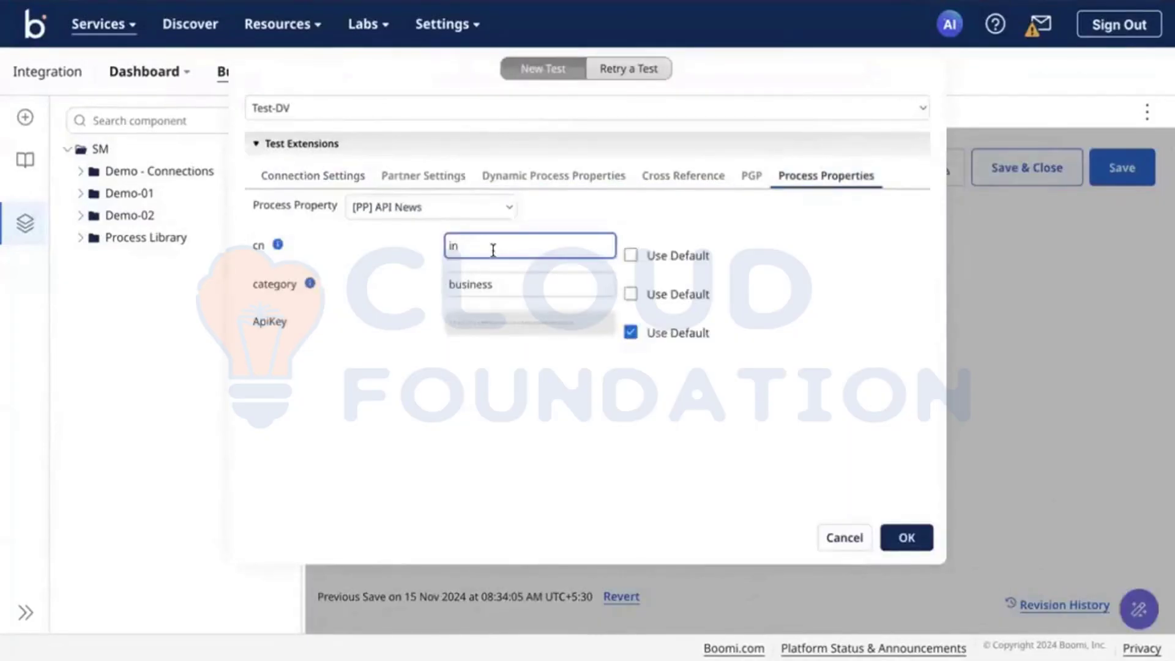
double_click(493, 251)
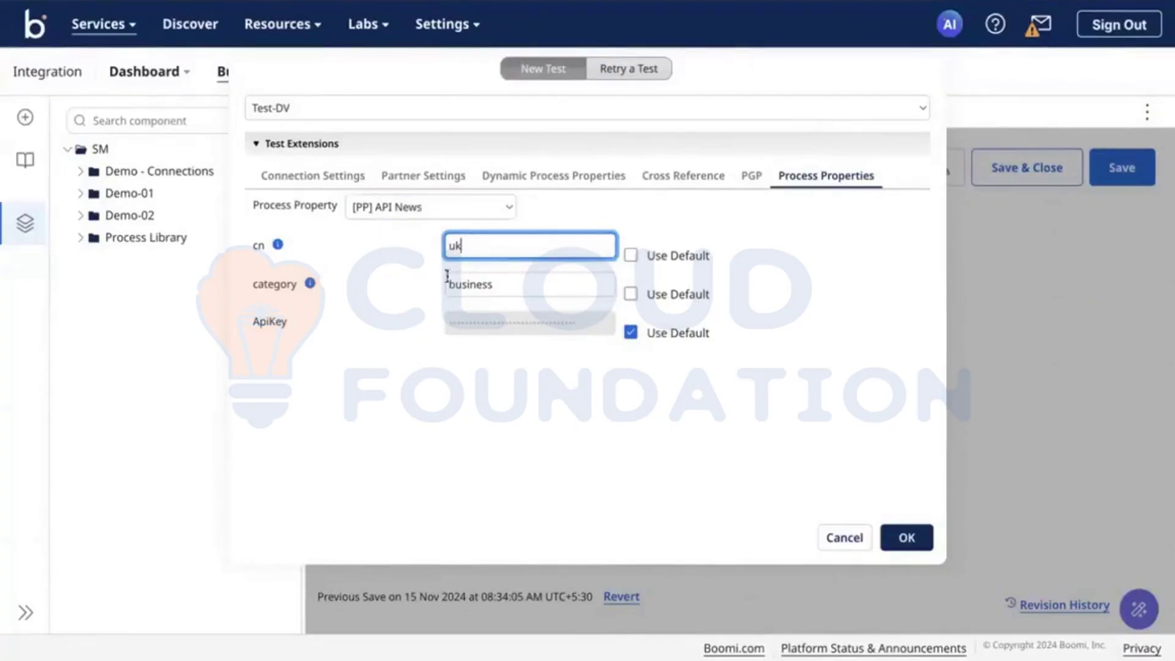
left_click(915, 550)
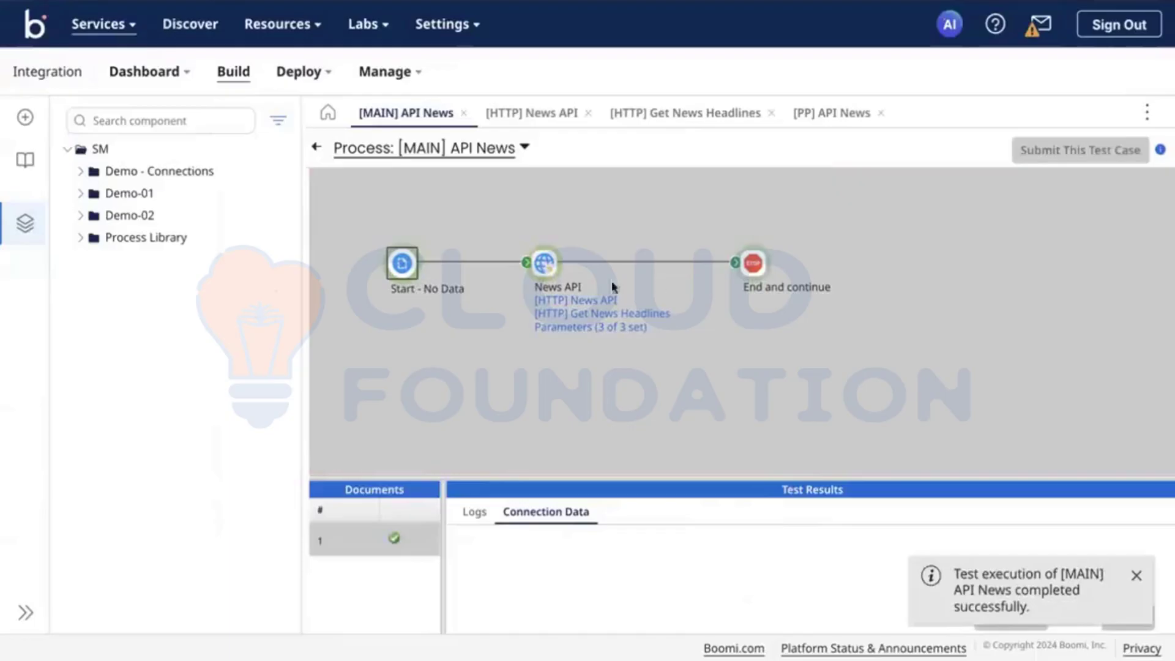
View the response document returned by the News API step in the test's connection data
left_click(549, 268)
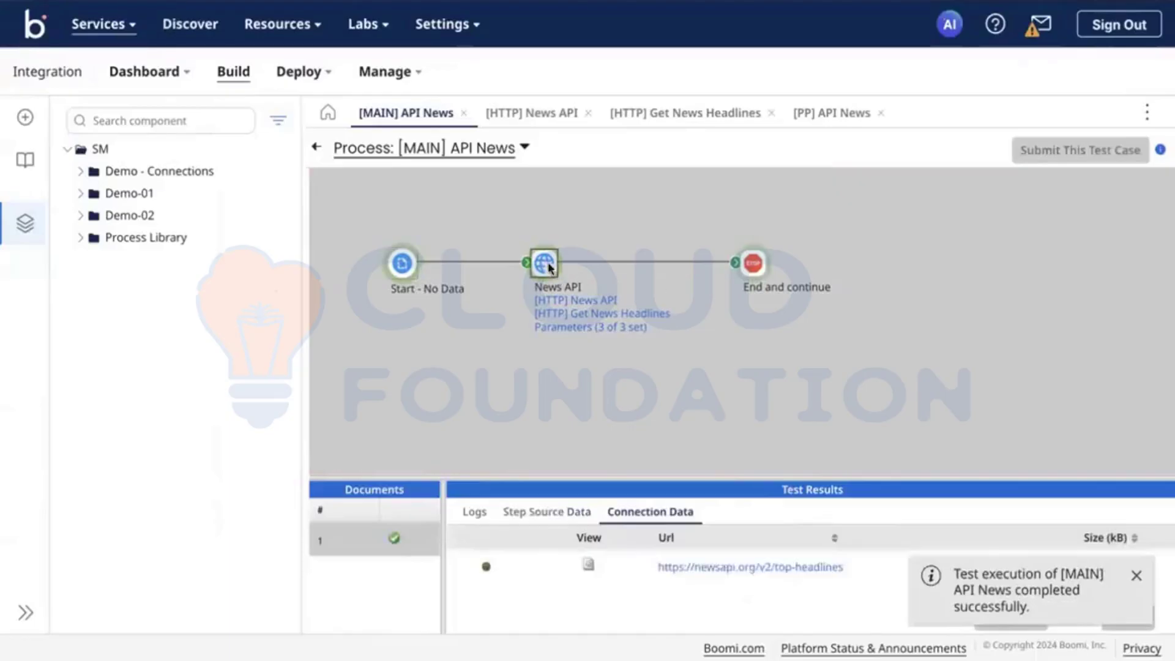
left_click(589, 567)
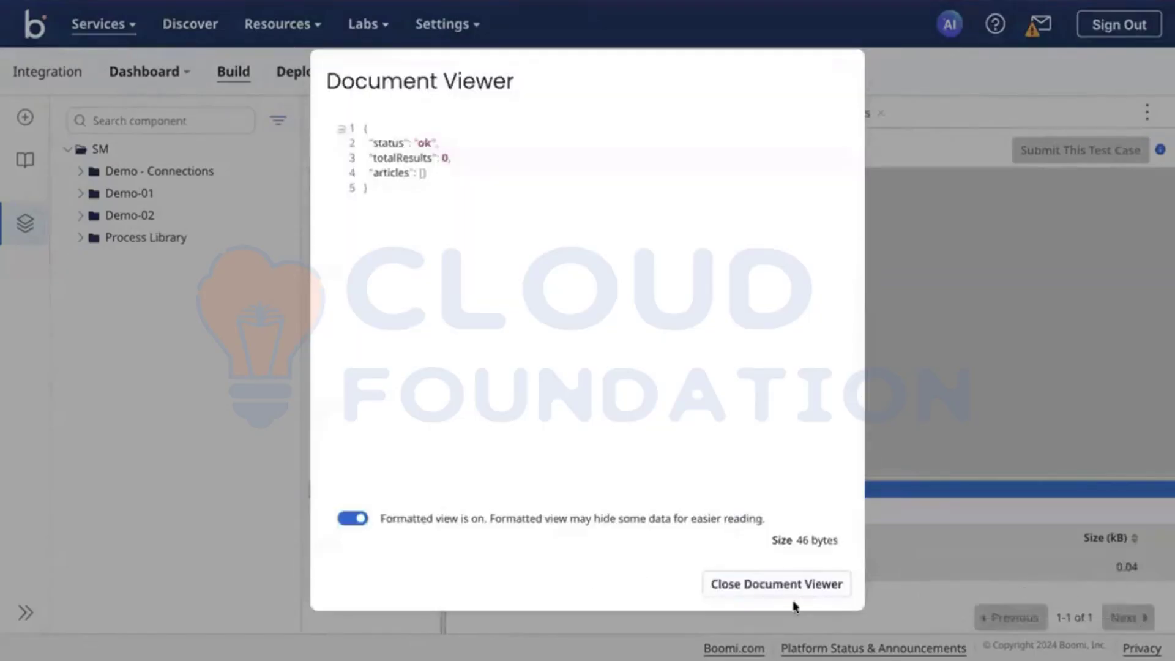
left_click(804, 588)
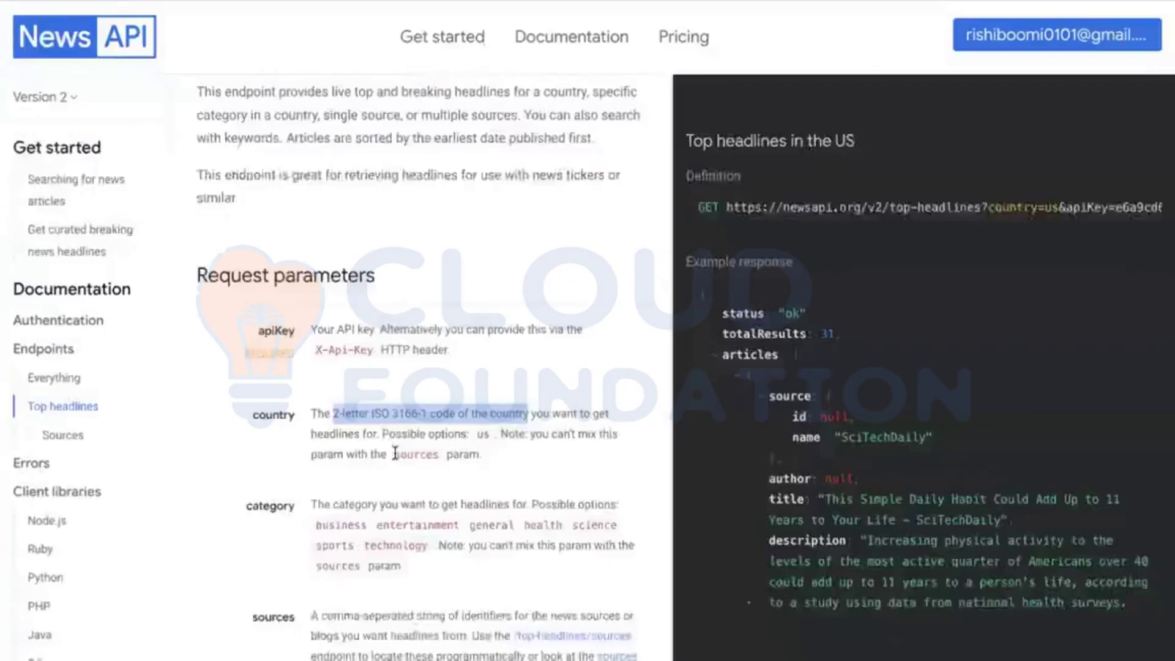
On the News API website, examine the Top headlines request parameters and the live request examples for the US and BBC News
scroll(395, 453, "down", 6)
scroll(722, 500, "up", 4)
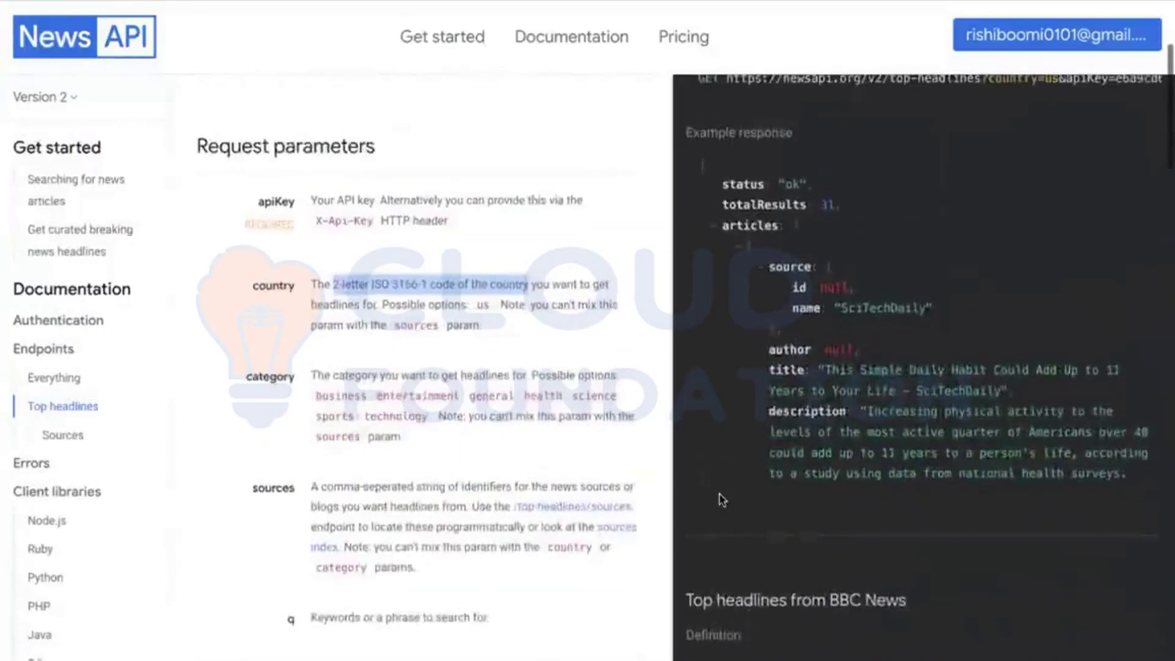
scroll(722, 500, "up", 4)
scroll(969, 300, "right", 2)
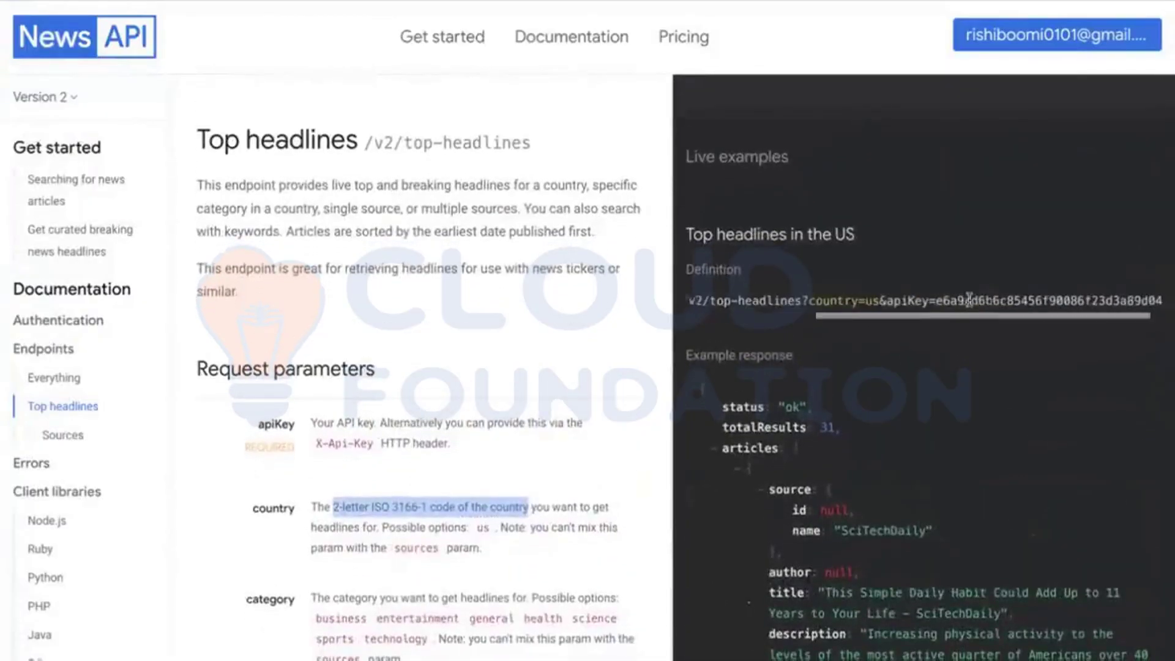
scroll(969, 300, "left", 2)
scroll(970, 302, "down", 10)
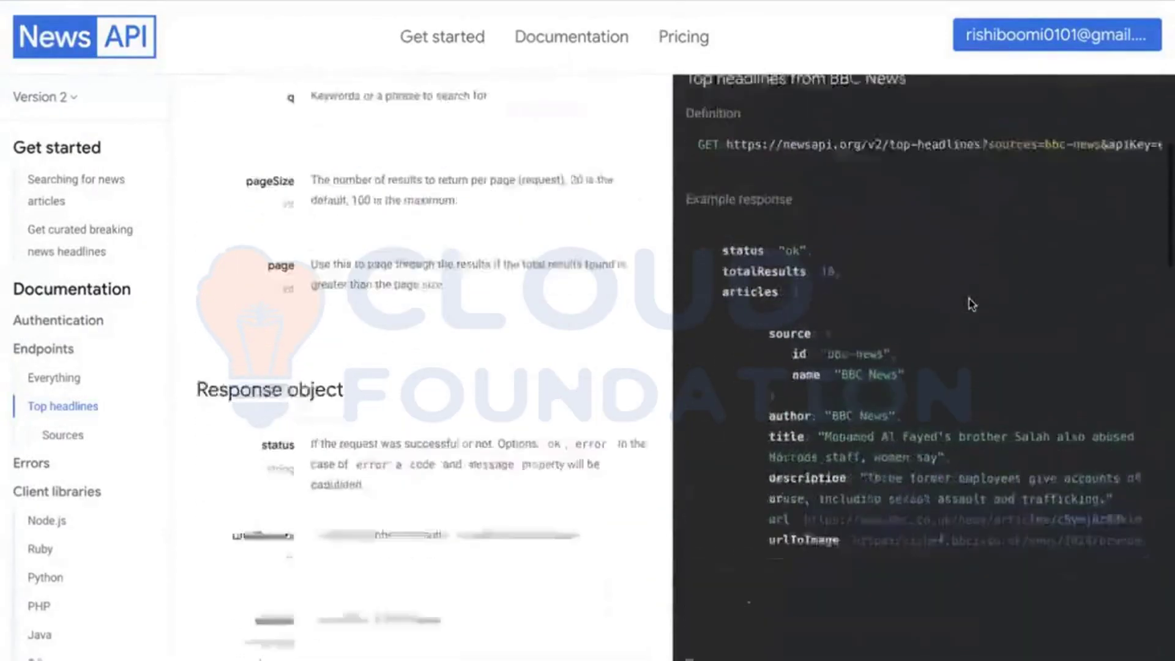
scroll(972, 304, "up", 1)
scroll(864, 184, "right", 3)
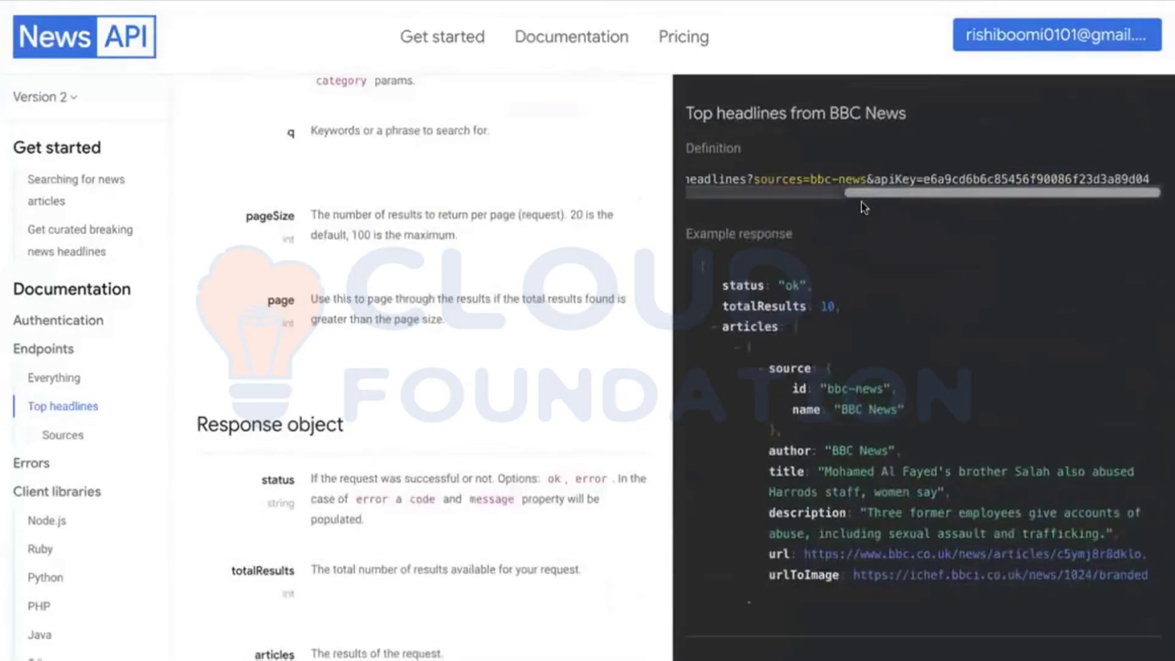
scroll(195, 390, "up", 7)
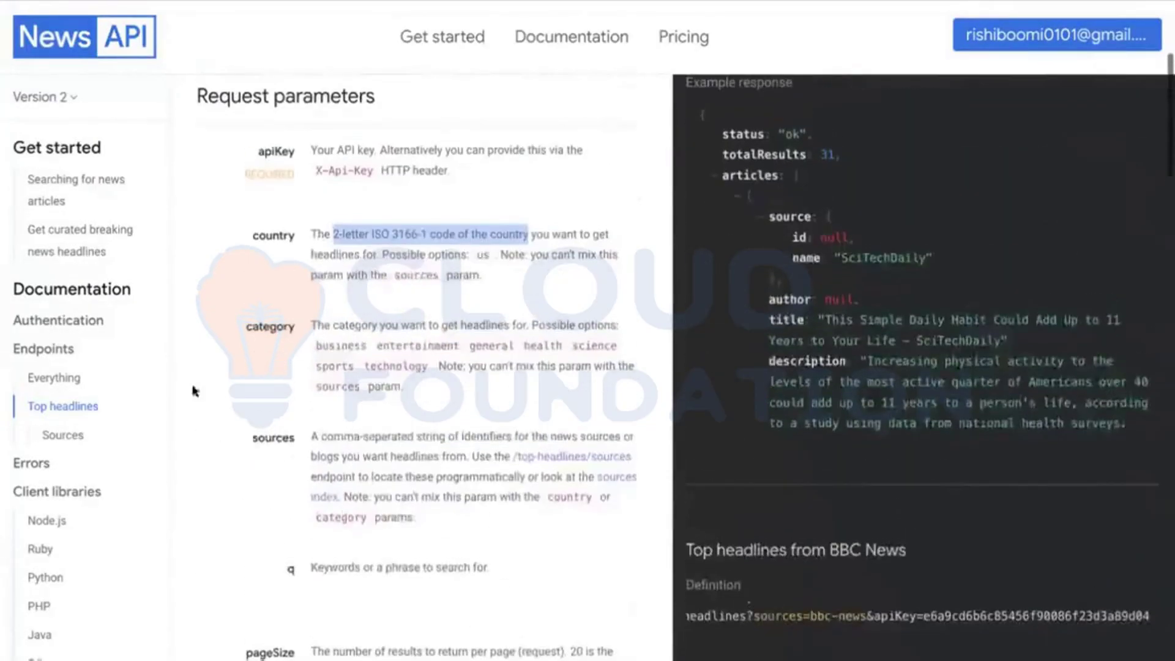
scroll(55, 428, "down", 1)
scroll(25, 478, "up", 1)
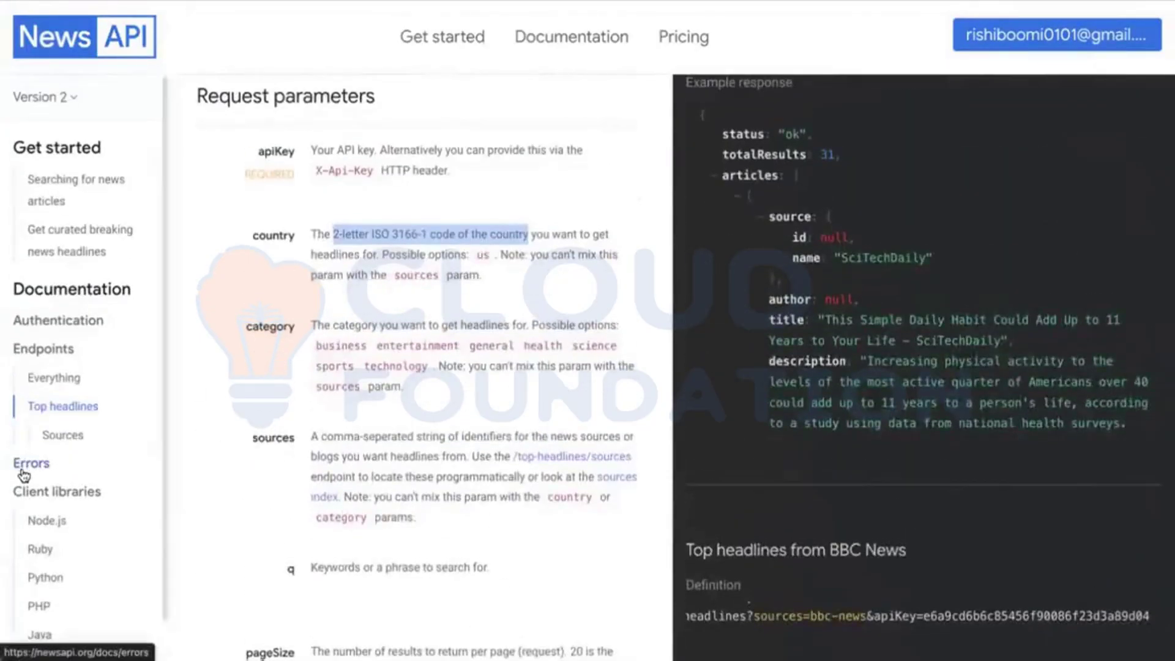
Open the News API Errors documentation and review its response object, HTTP status codes and error codes
left_click(22, 475)
scroll(558, 279, "down", 1)
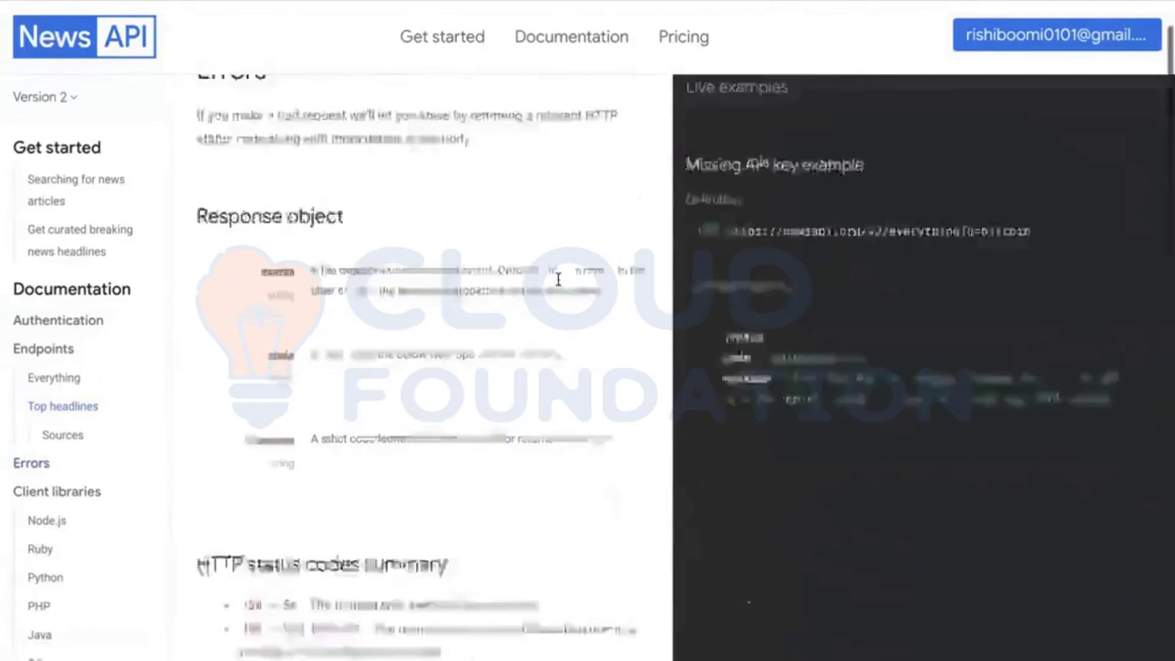
scroll(558, 280, "down", 5)
scroll(559, 281, "up", 4)
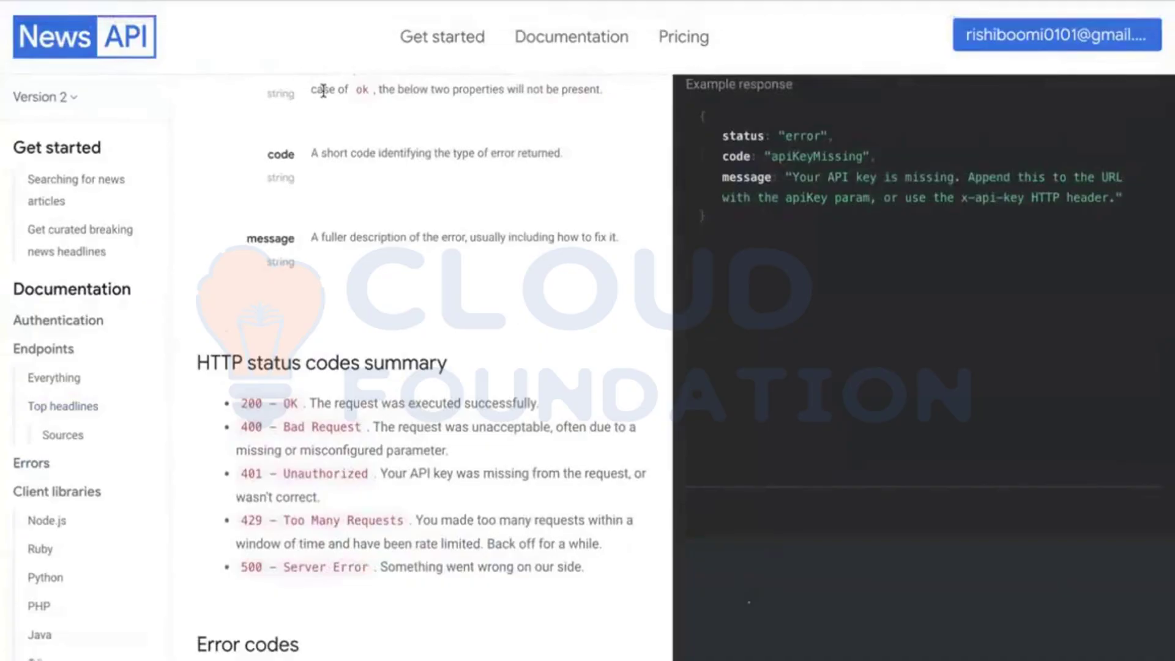
Switch back to Boomi, start a new test of the process with the cn process property override changed, and run it
left_click(39, 5)
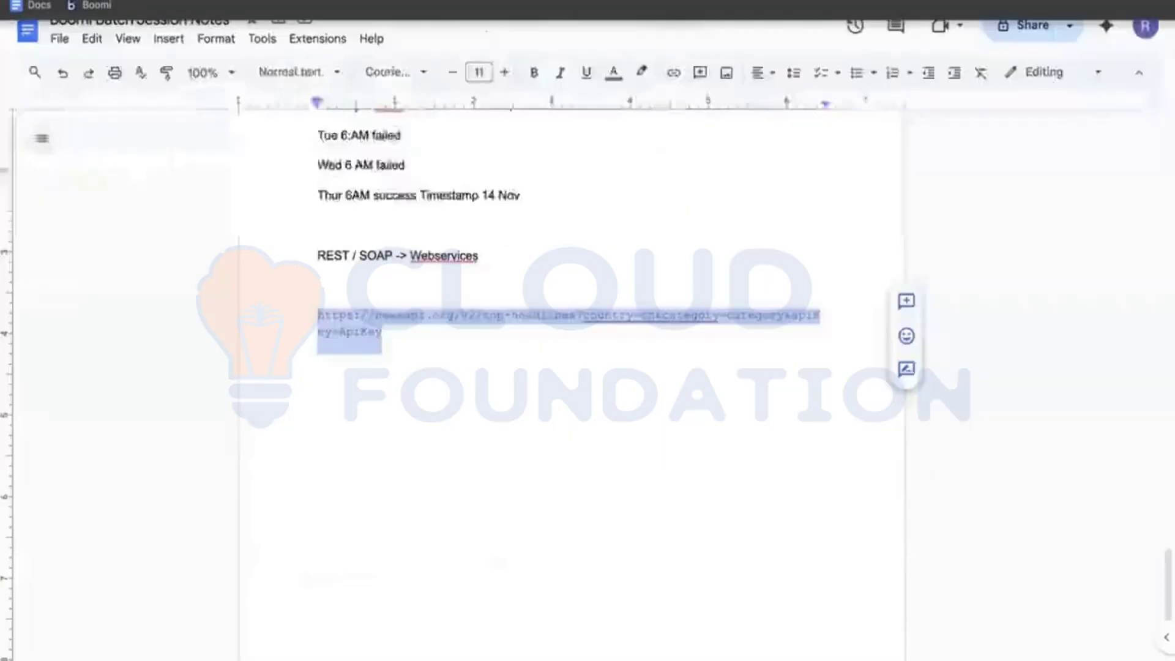
left_click(97, 5)
left_click(317, 148)
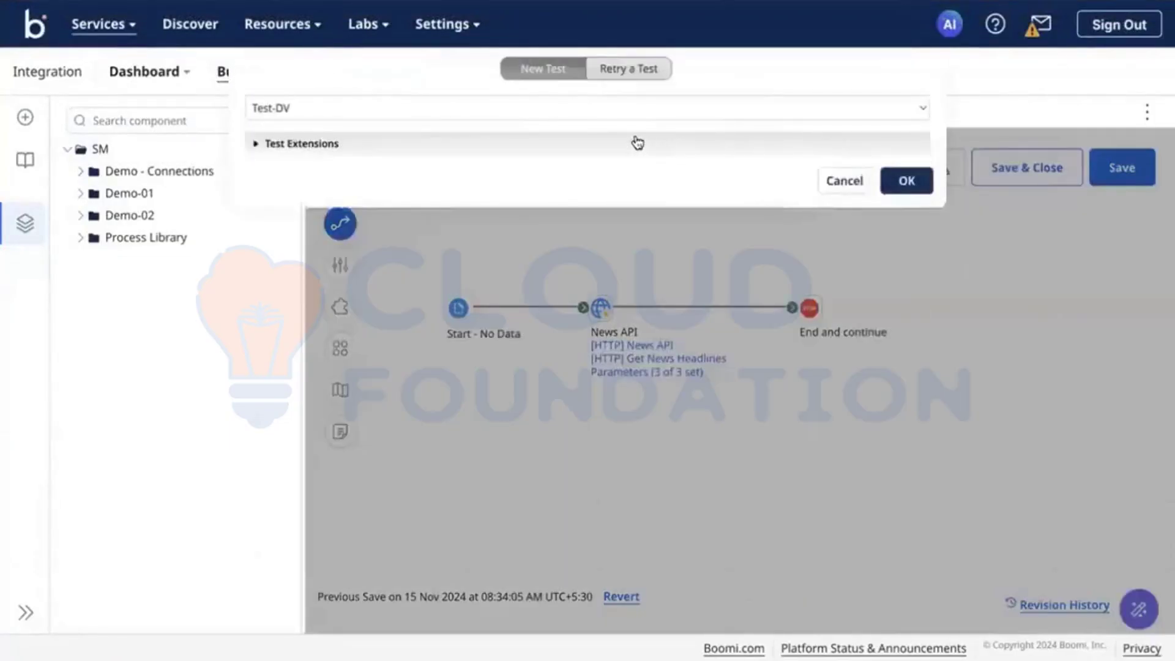
left_click(635, 143)
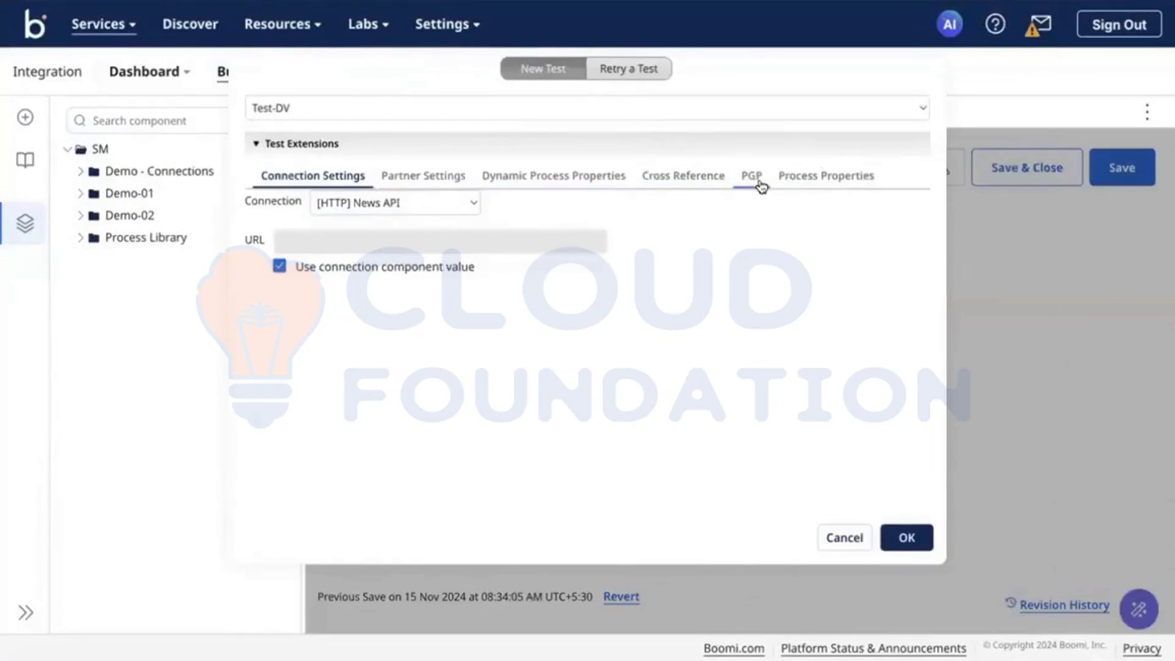
left_click(808, 184)
left_click(545, 242)
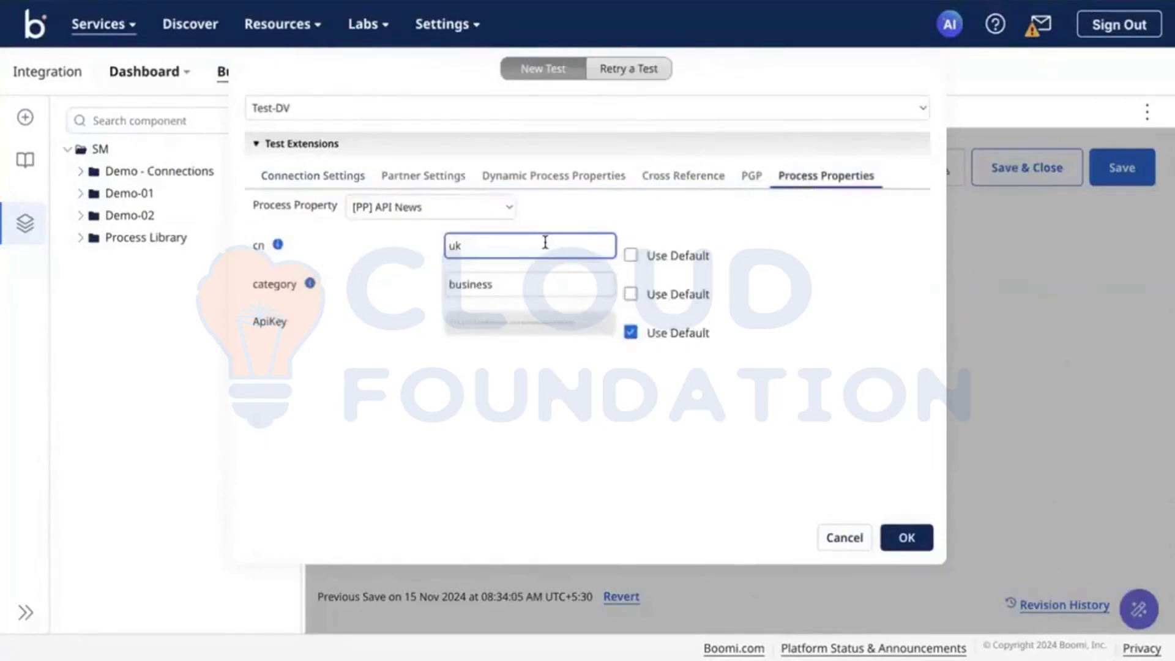
left_click(906, 538)
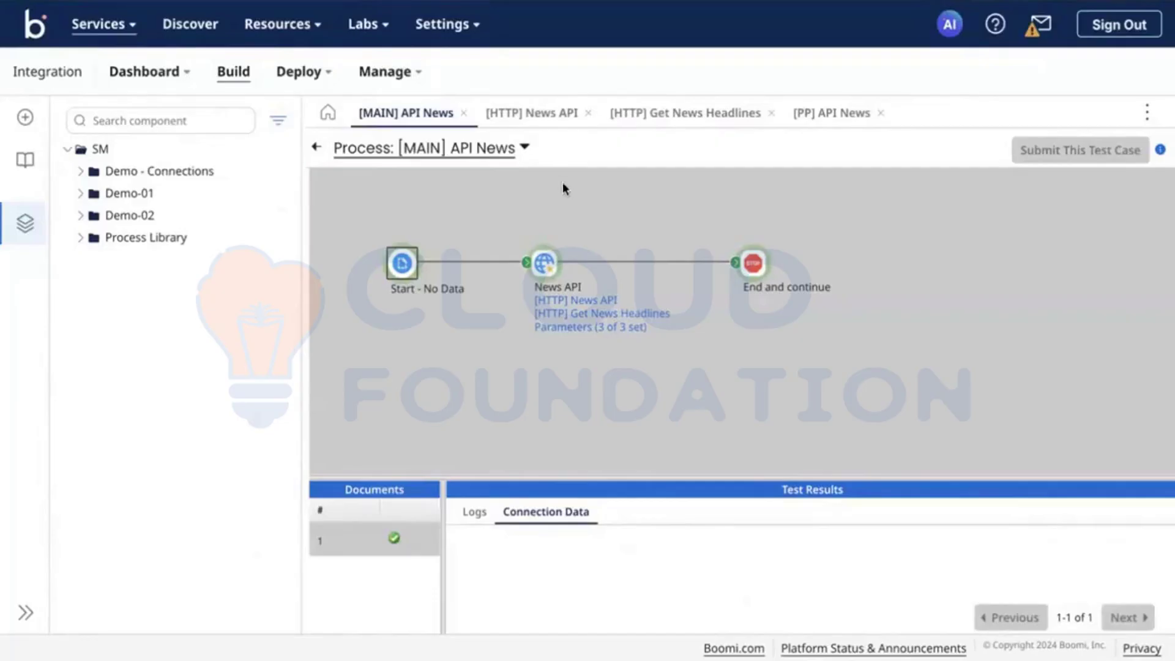
View the response document returned by the News API step, looking through its articles, and close it
left_click(546, 269)
left_click(590, 565)
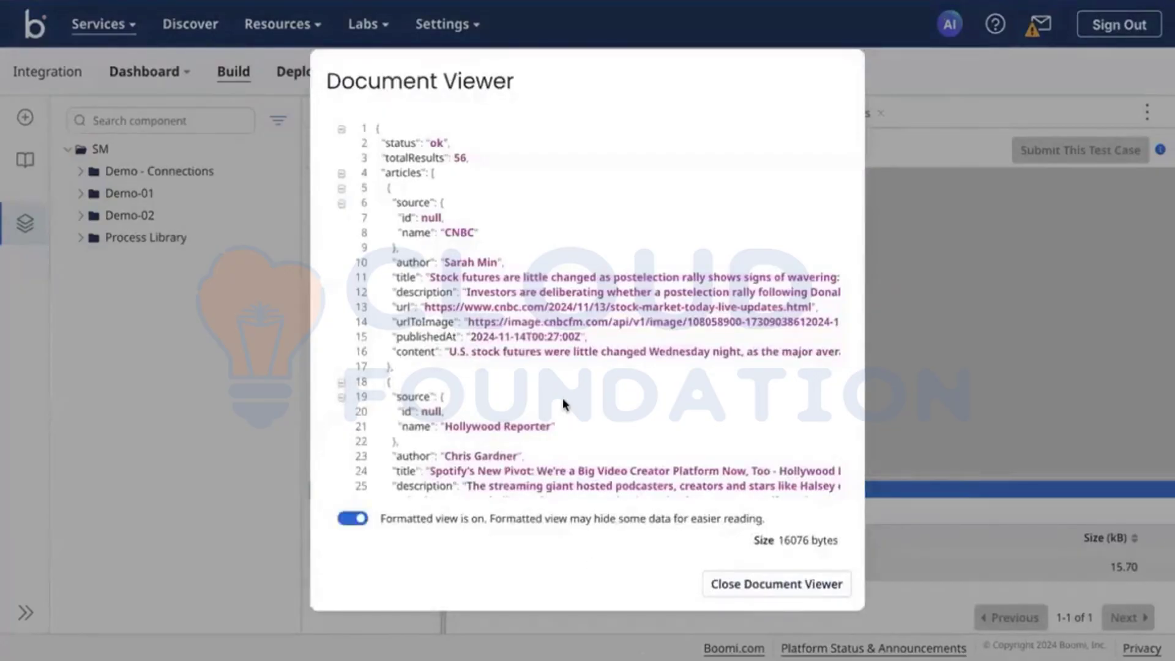
scroll(563, 402, "down", 15)
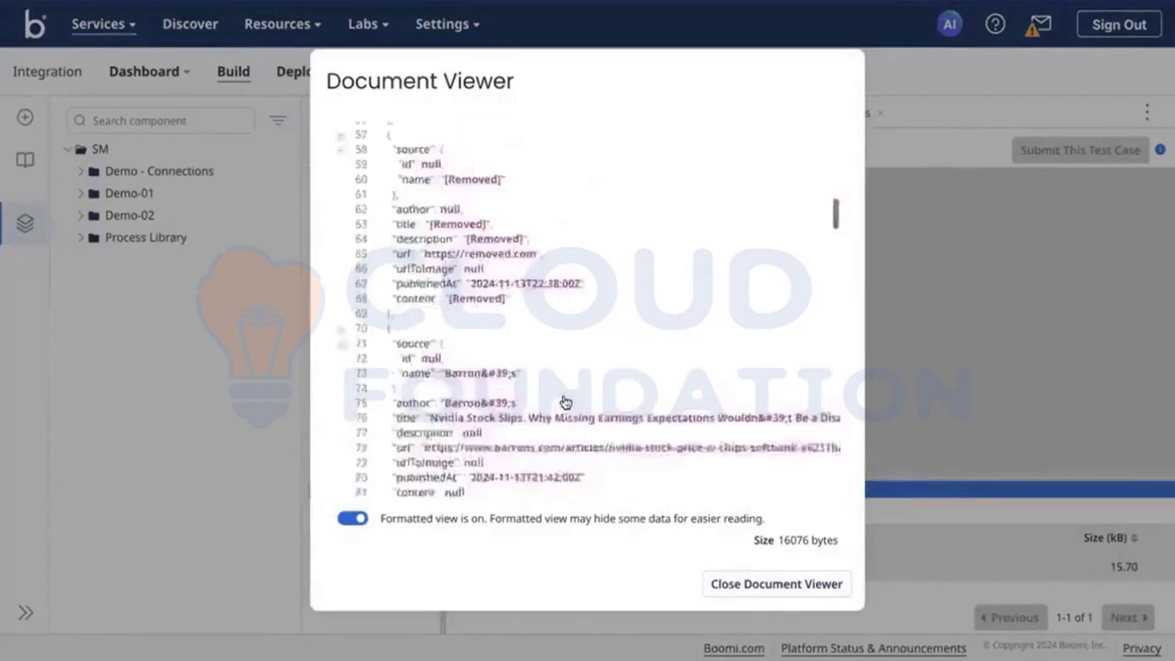
scroll(566, 402, "down", 20)
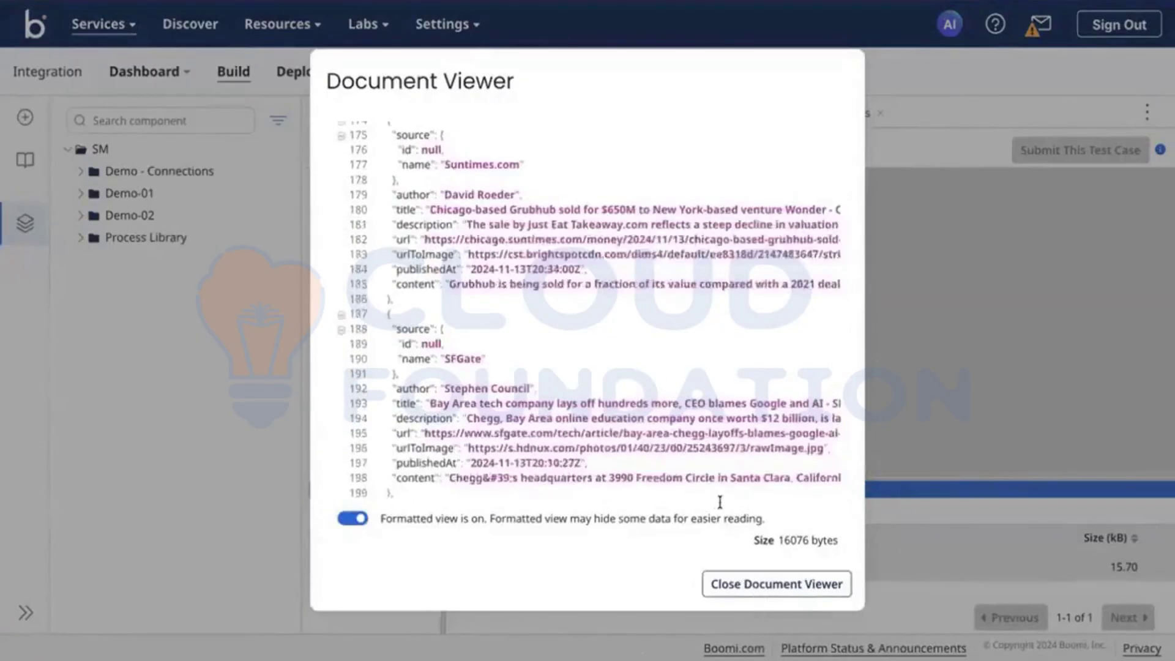
scroll(720, 478, "up", 20)
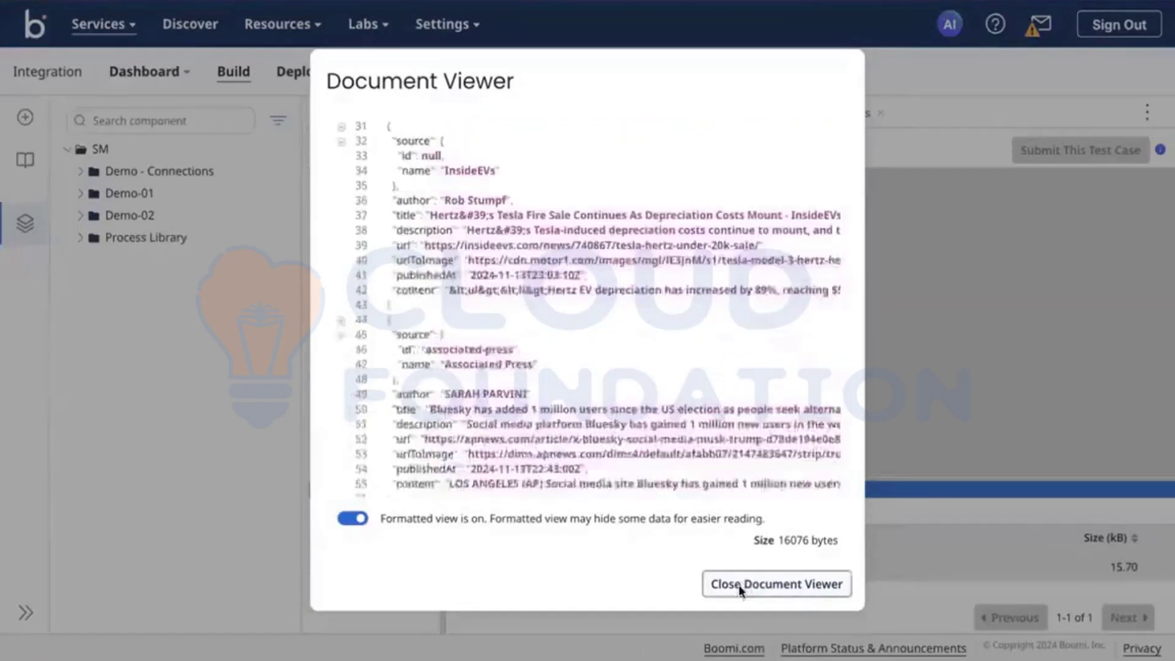
left_click(740, 586)
Return to the process canvas, detach the End and continue step from News API, and move it farther away to make room
left_click(317, 147)
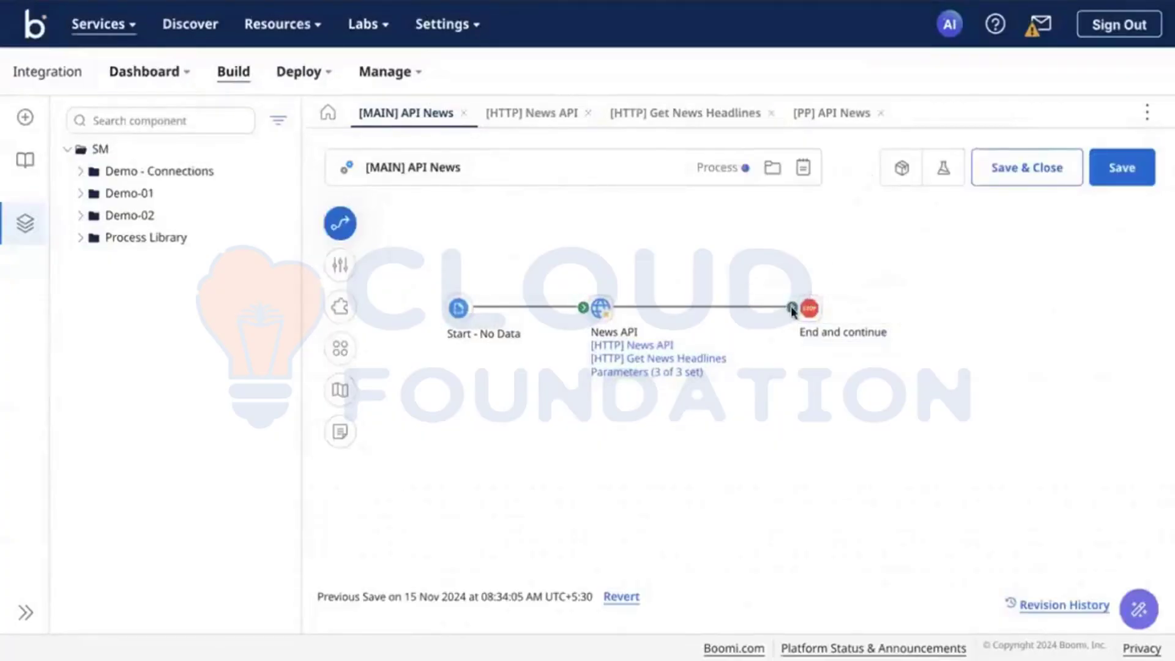
left_click_drag(791, 306, 740, 314)
left_click_drag(812, 311, 1045, 311)
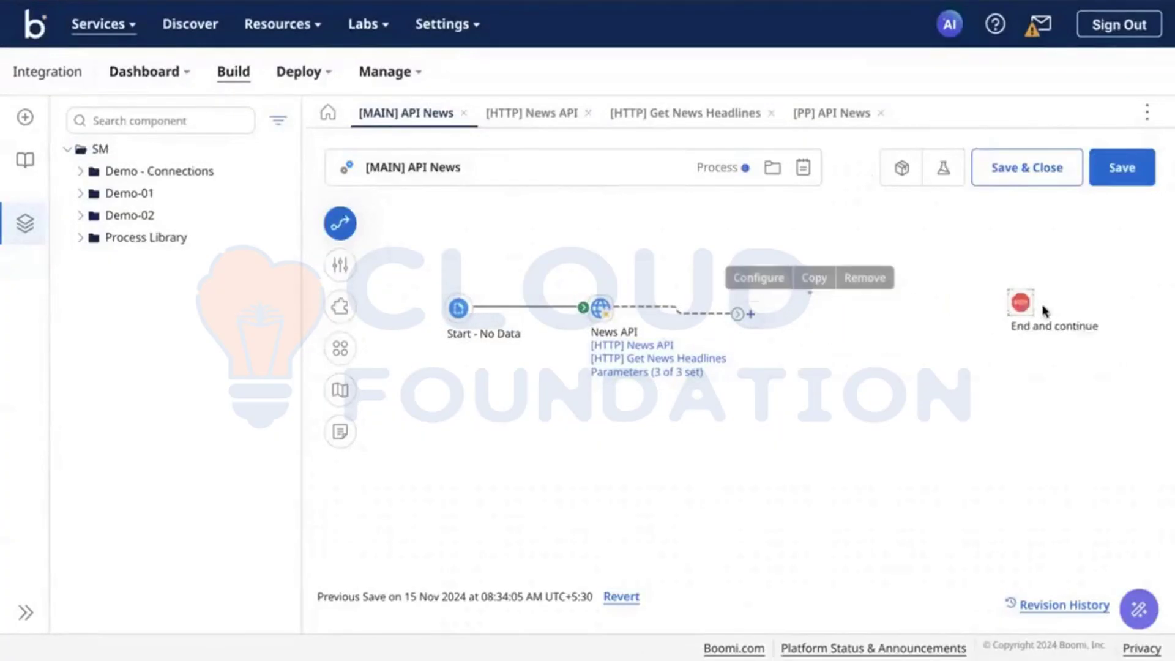
left_click(751, 307)
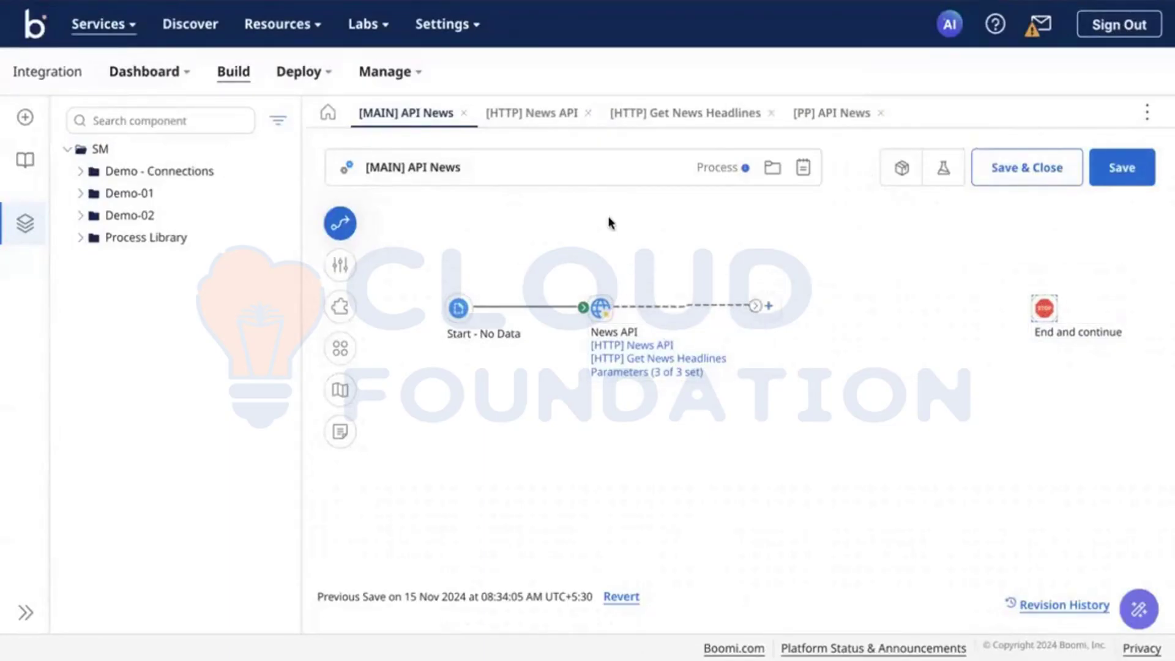
Switch to the code editor and look through the articles array in the saved News API JSON response
key("ctrl+Left")
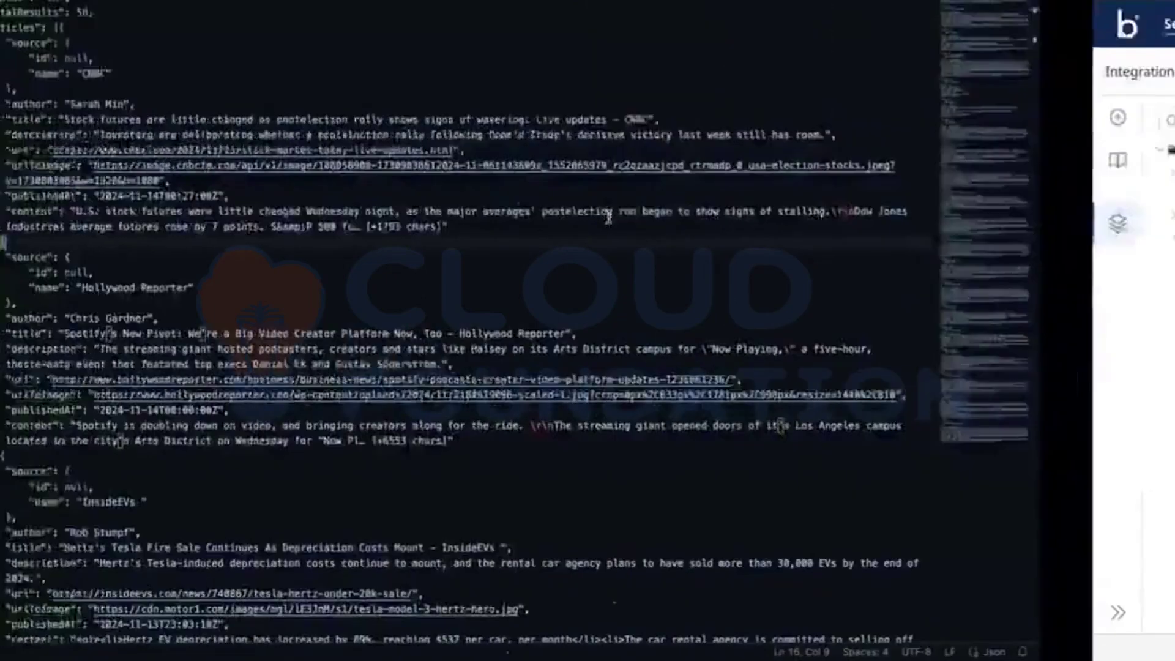
scroll(609, 218, "down", 15)
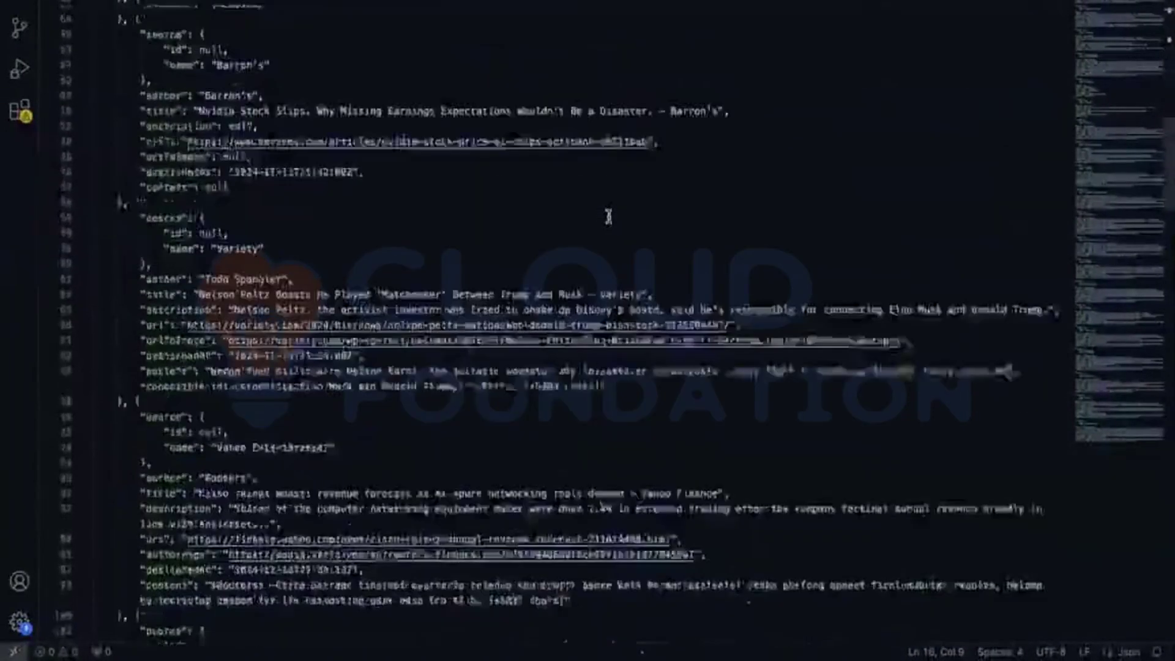
scroll(609, 218, "down", 15)
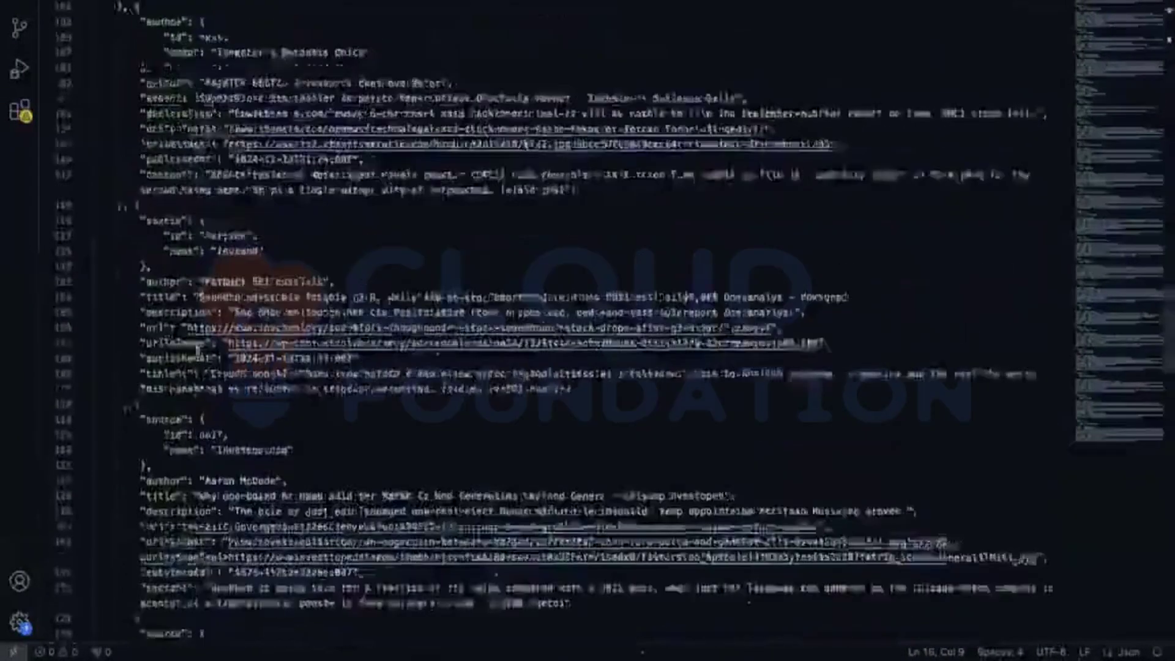
scroll(197, 349, "up", 20)
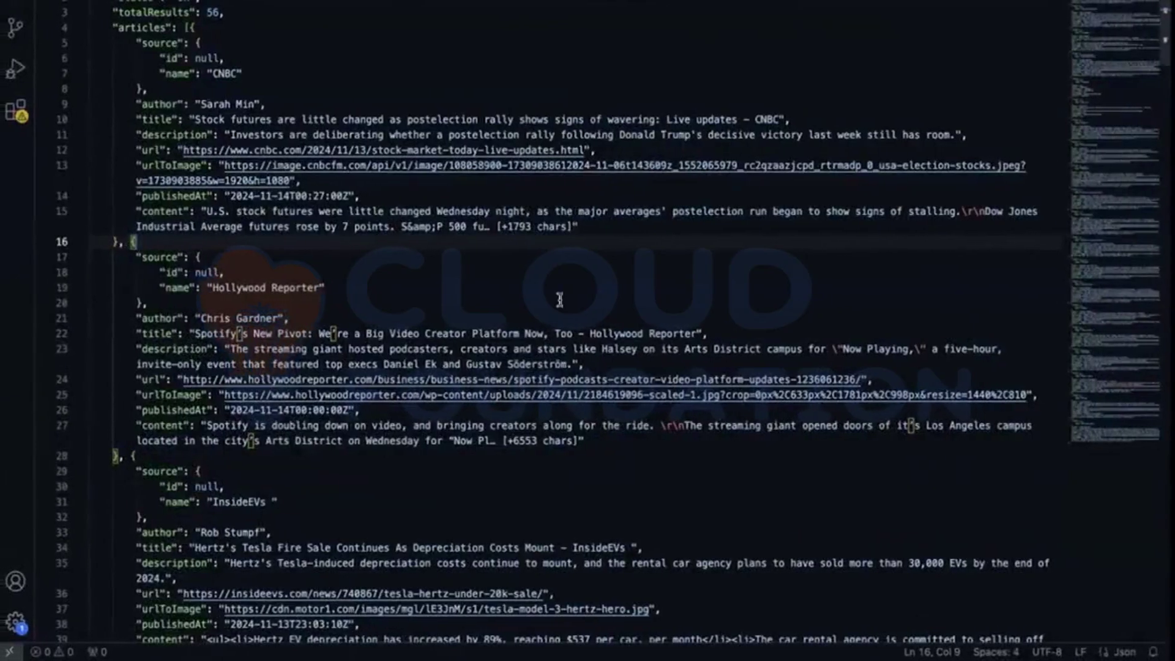
scroll(560, 300, "down", 20)
scroll(560, 300, "up", 20)
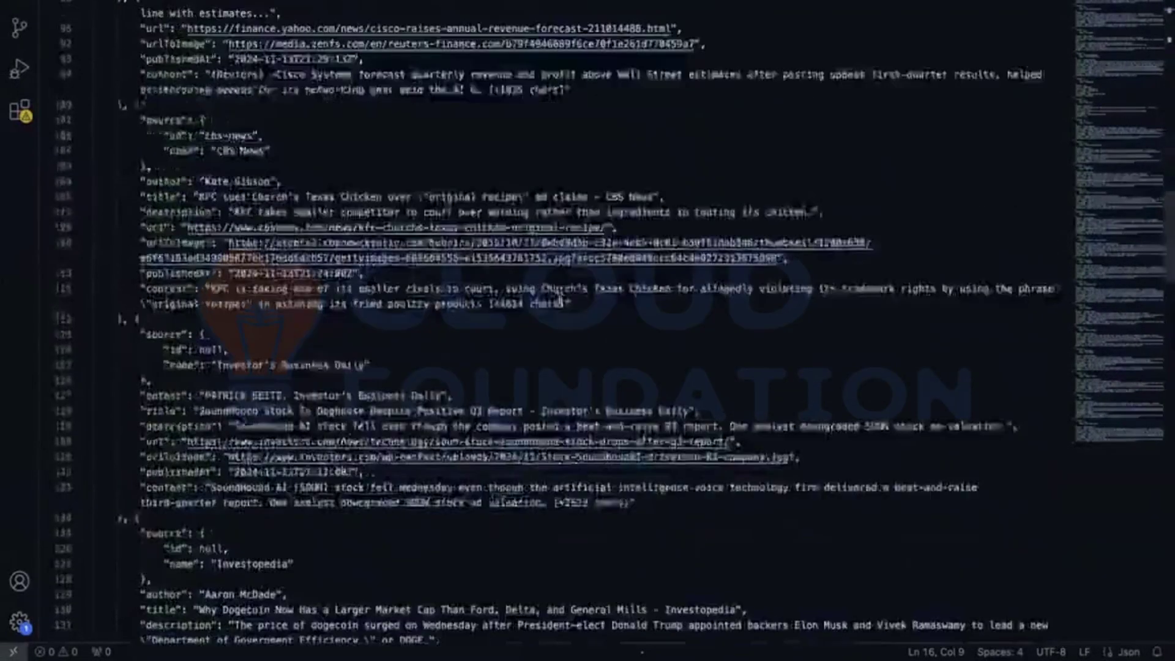
Back in Boomi, add a Data Process step after the News API step with the display name "split articles"
key("ctrl+Right")
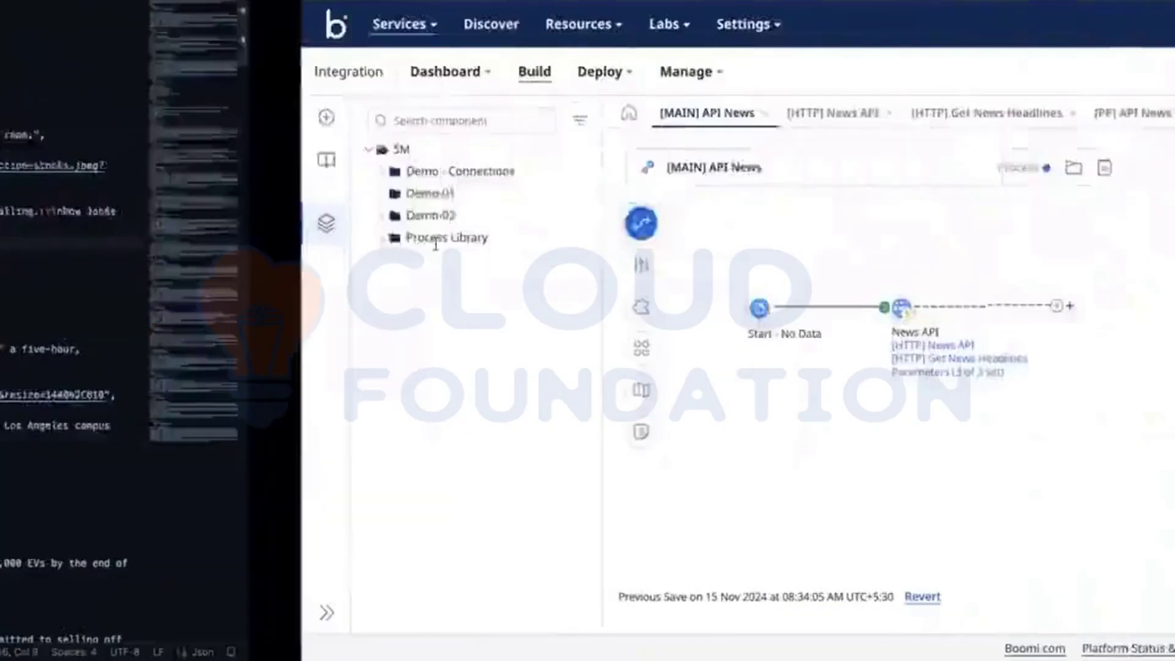
type("dara")
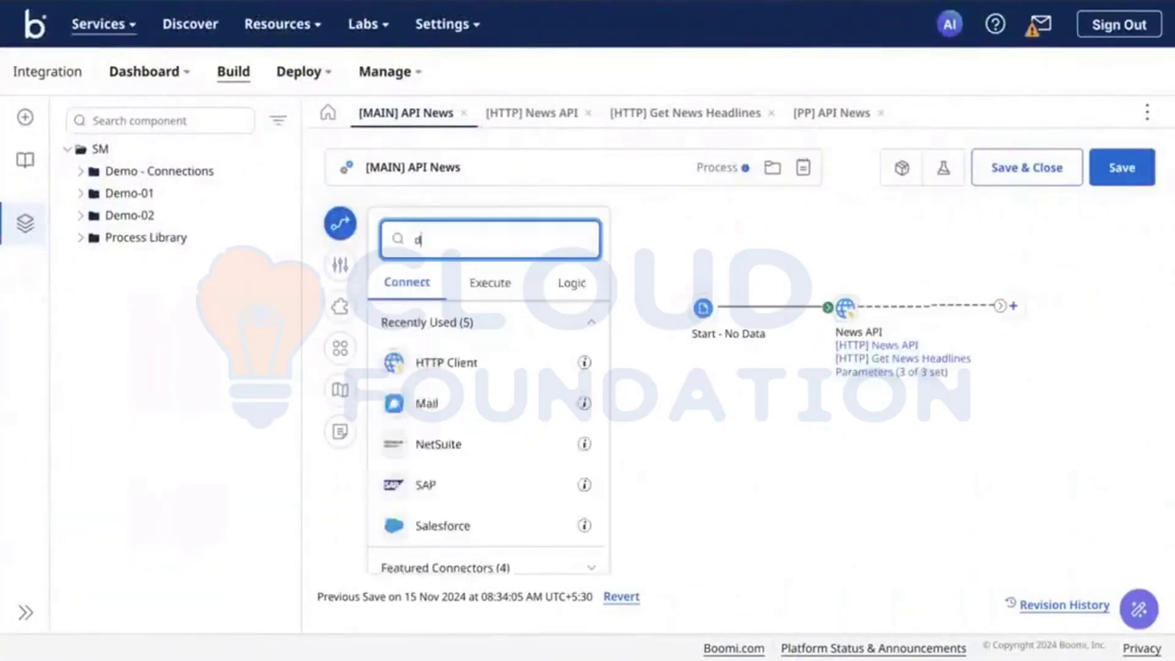
key("BackSpace")
key("BackSpace")
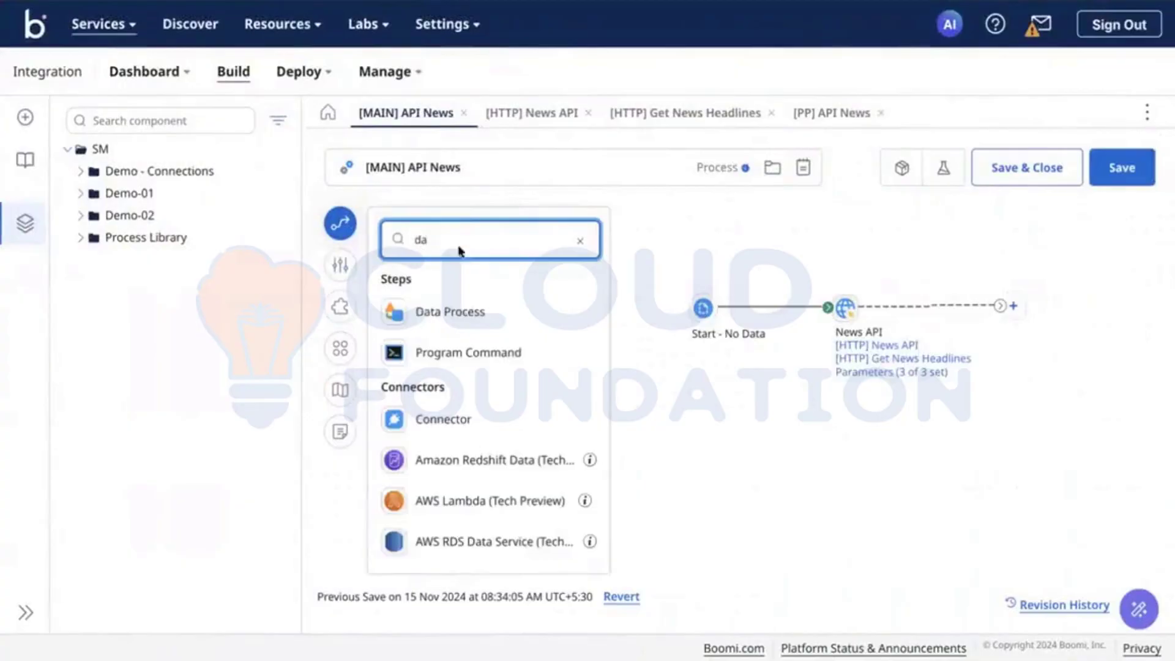
left_click_drag(459, 310, 897, 328)
left_click(834, 293)
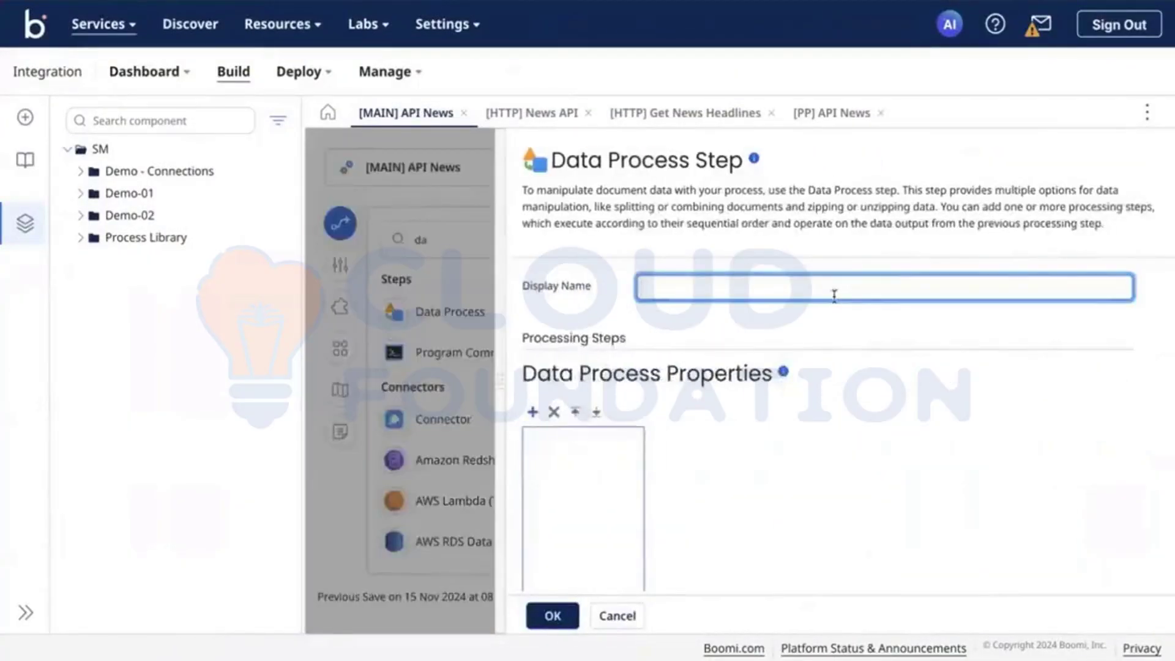
type("split articles")
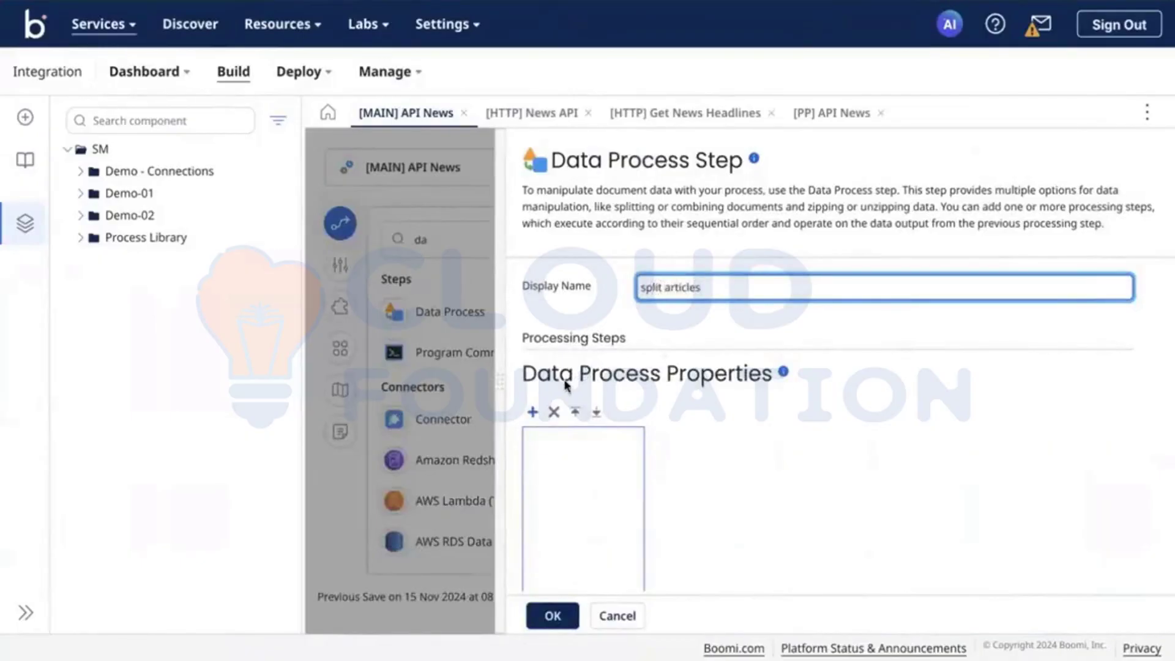
Add a Split Documents processing step with the JSON profile type and the [JSON] Business Headlines profile
left_click(533, 411)
left_click(878, 439)
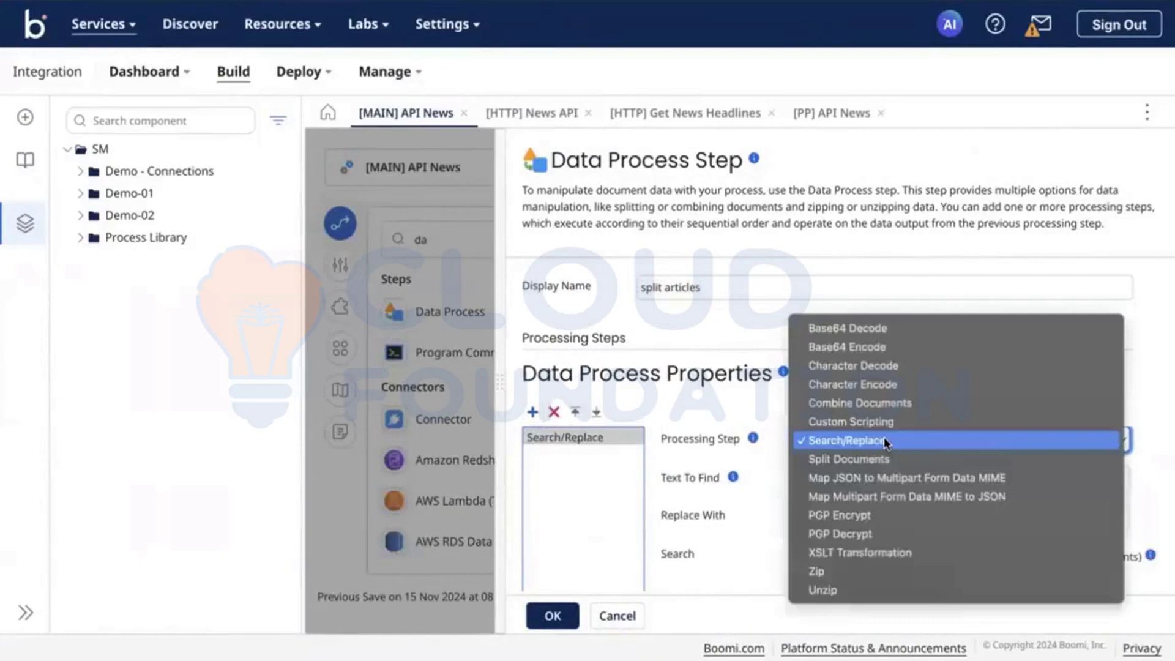
left_click(874, 459)
scroll(874, 460, "down", 1)
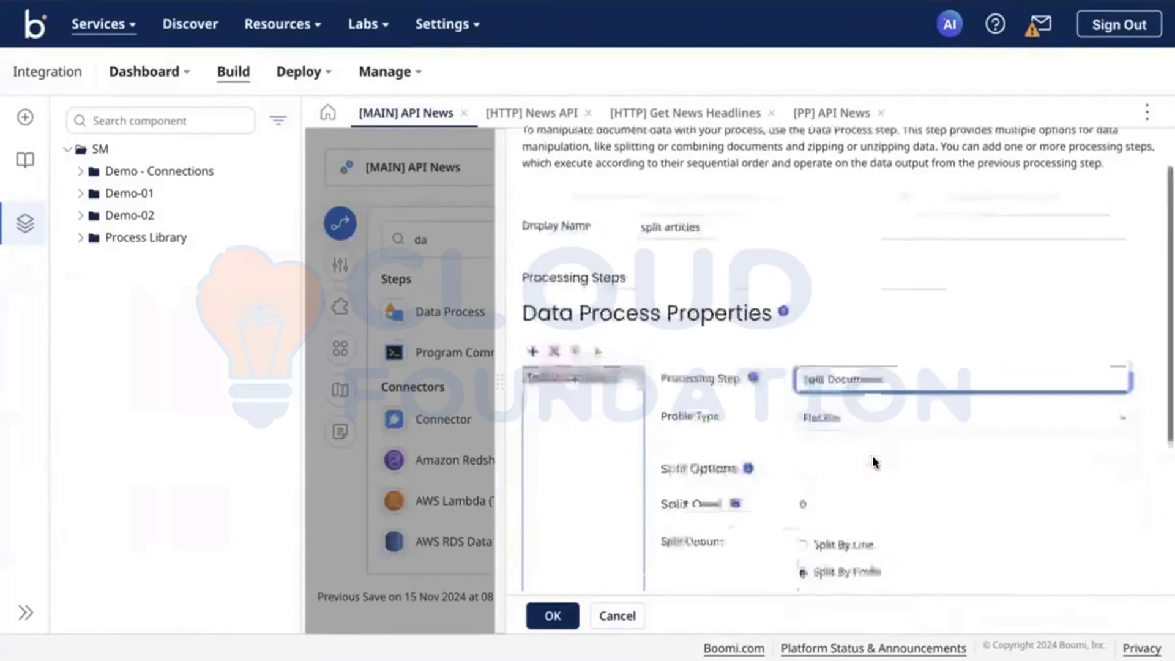
left_click(857, 412)
left_click(841, 439)
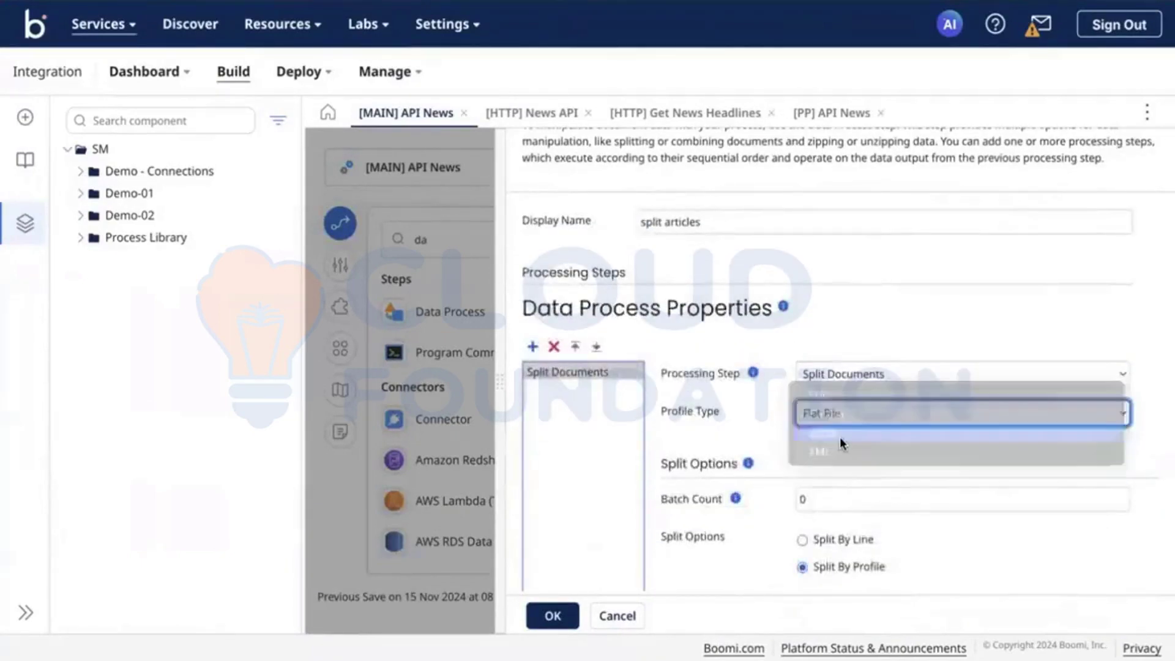
scroll(841, 444, "down", 1)
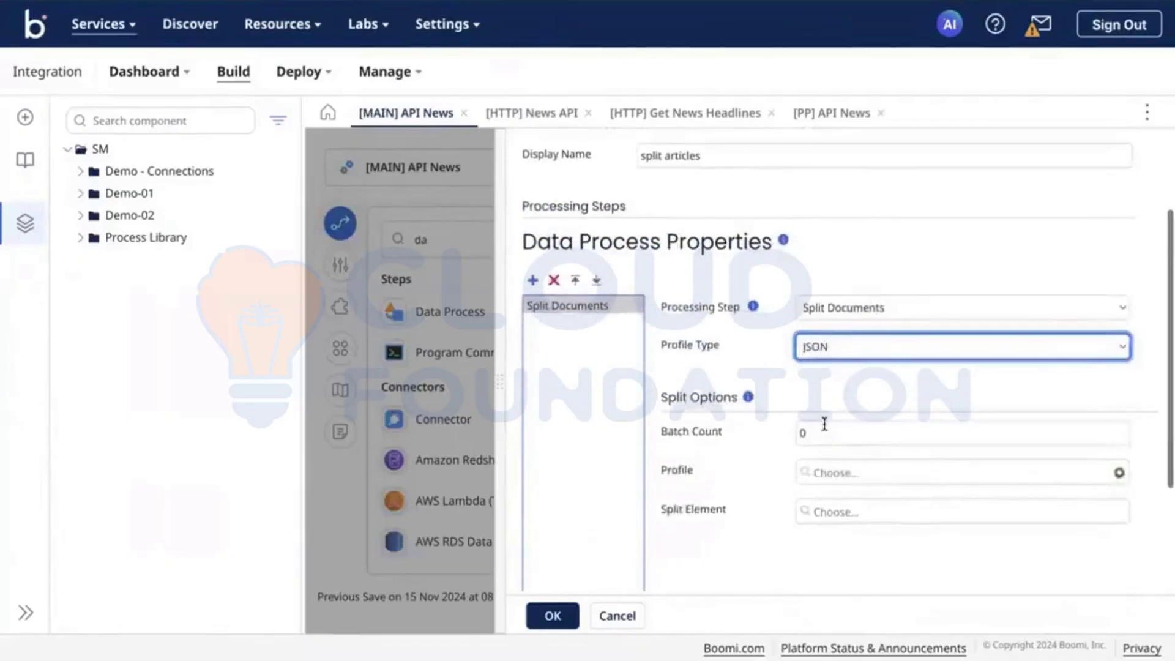
scroll(729, 428, "down", 1)
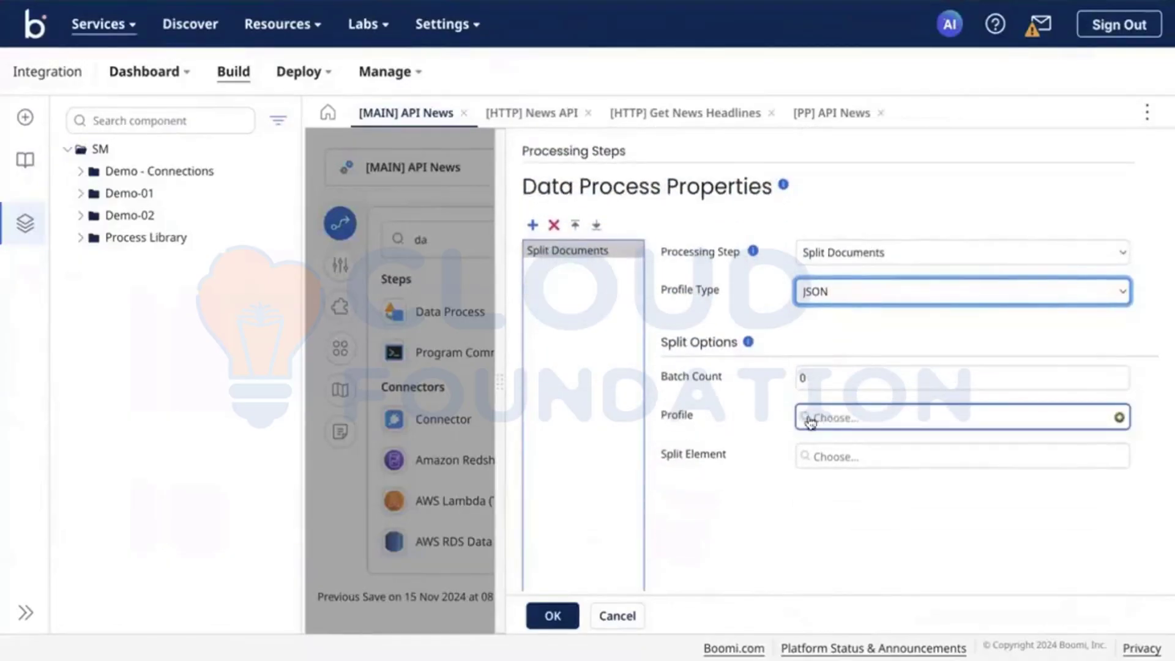
left_click(817, 418)
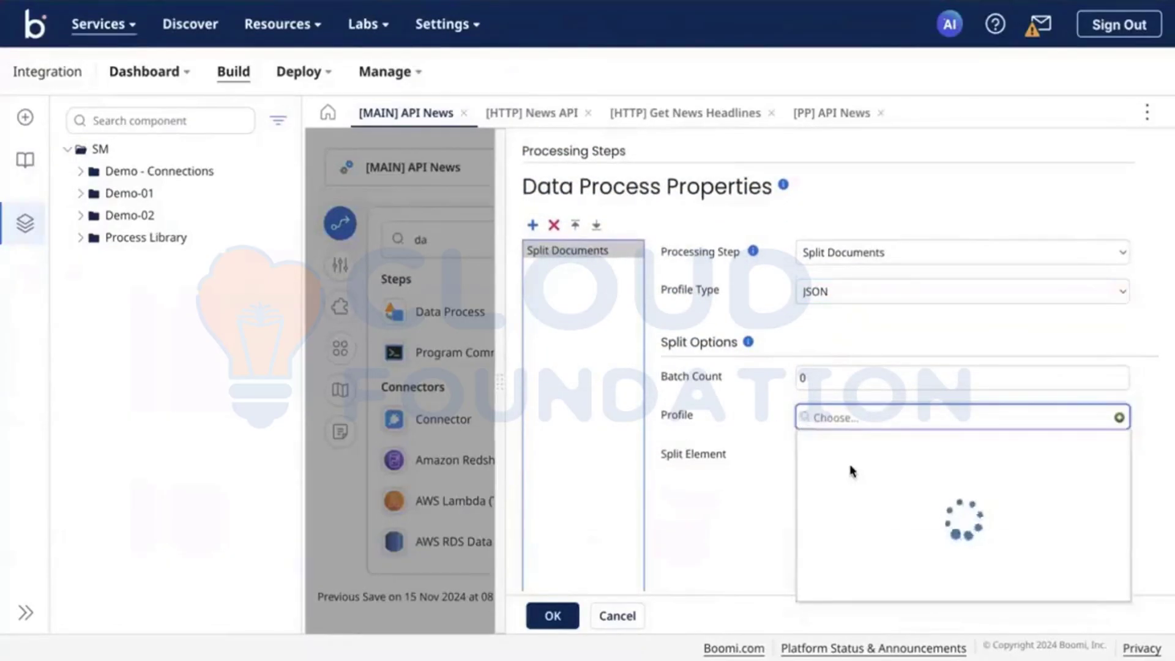
left_click(893, 490)
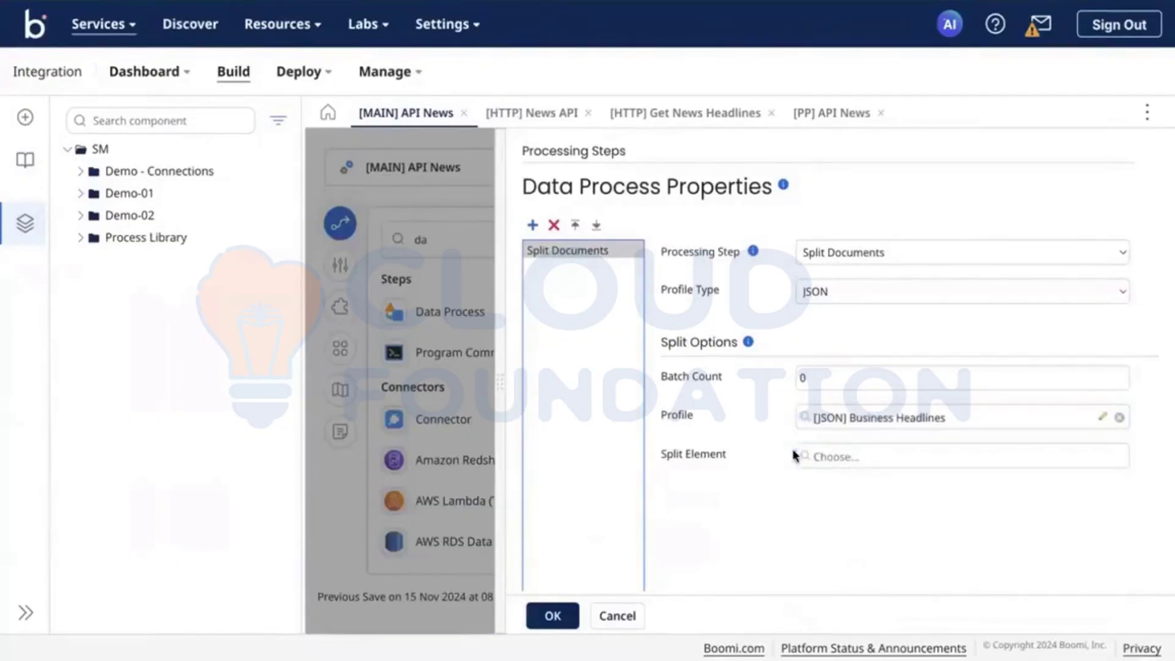
Switch to the code editor and examine how the individual article objects repeat within the JSON response's articles array
key("ctrl+Left")
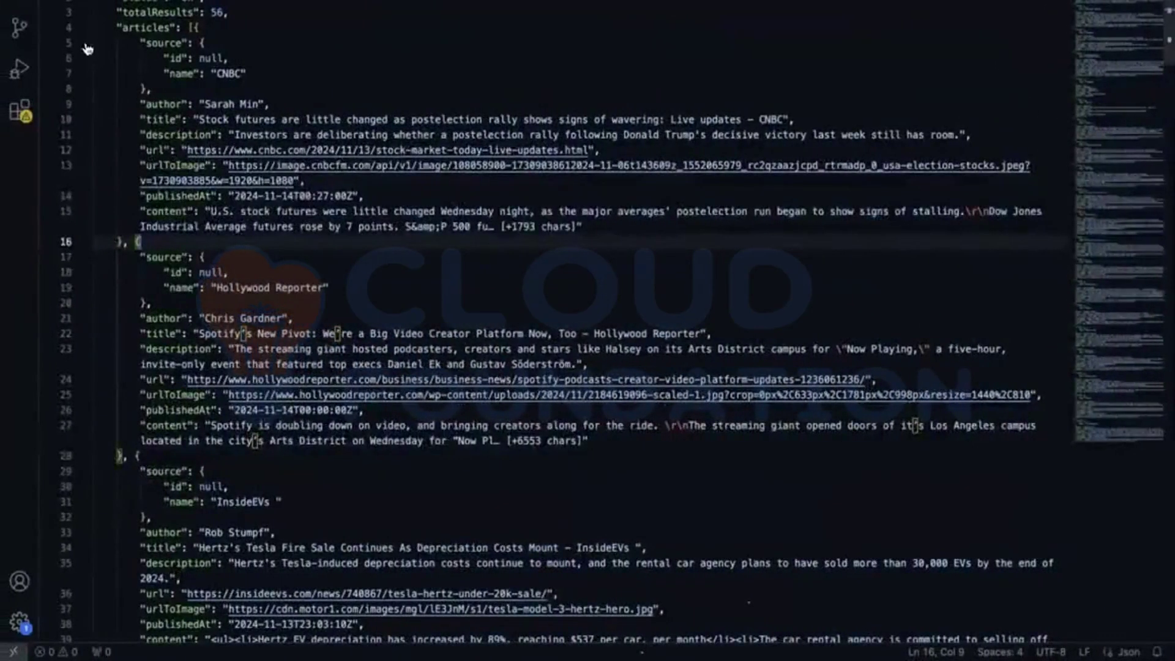
scroll(193, 288, "down", 5)
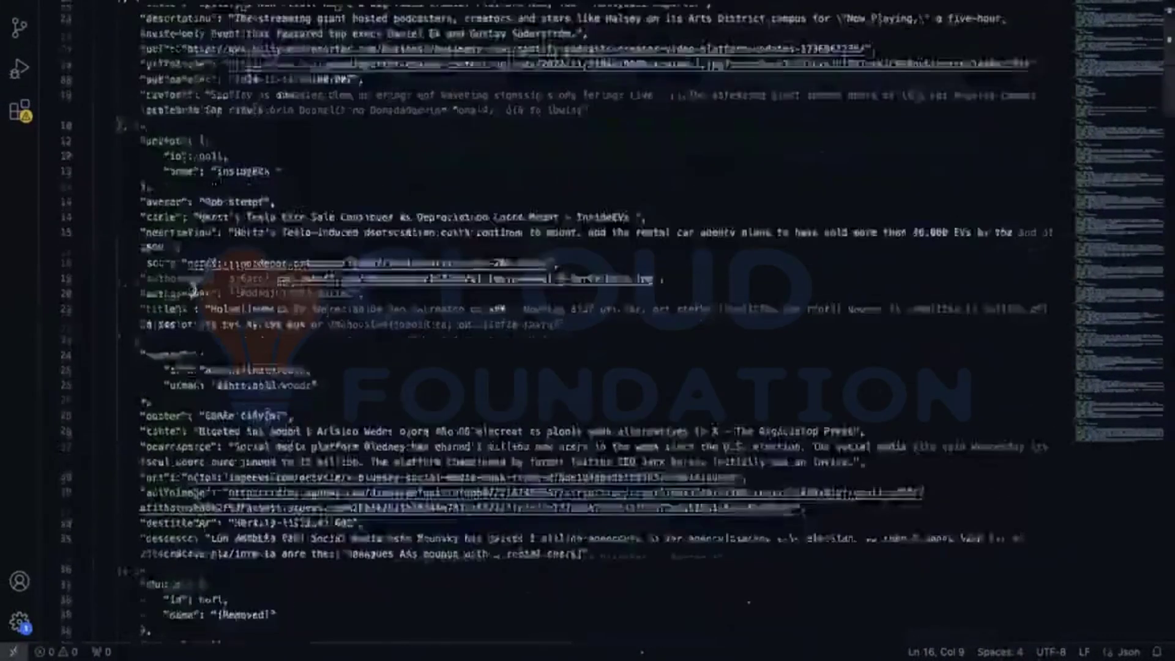
scroll(193, 288, "down", 3)
scroll(233, 337, "up", 6)
scroll(263, 389, "down", 15)
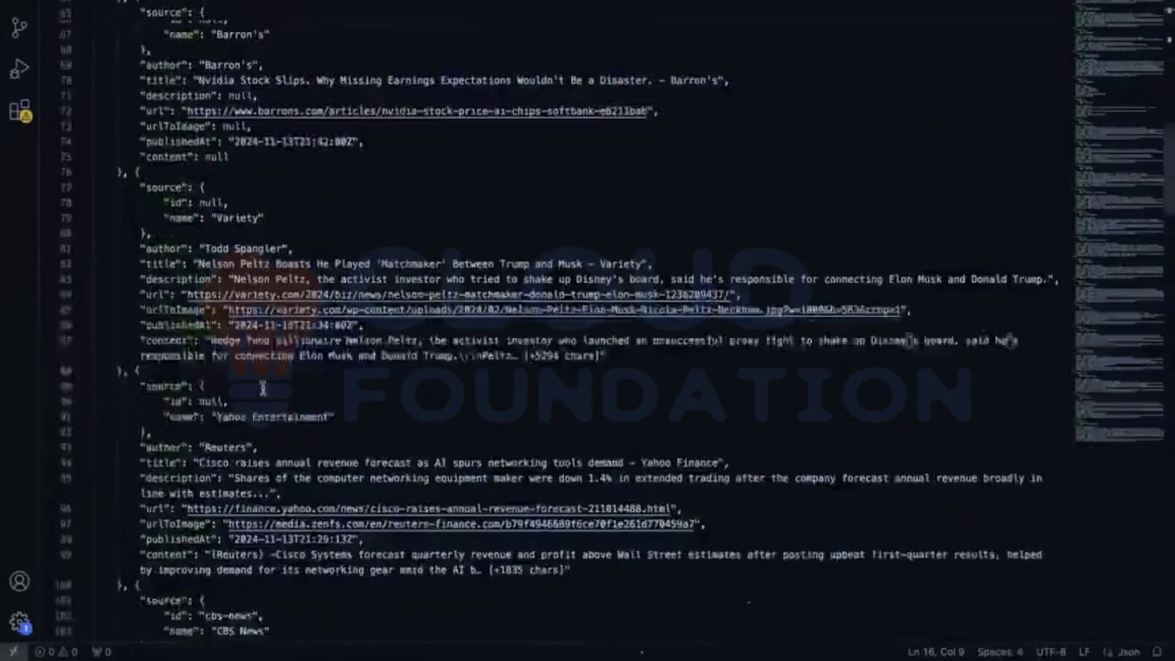
scroll(263, 389, "up", 15)
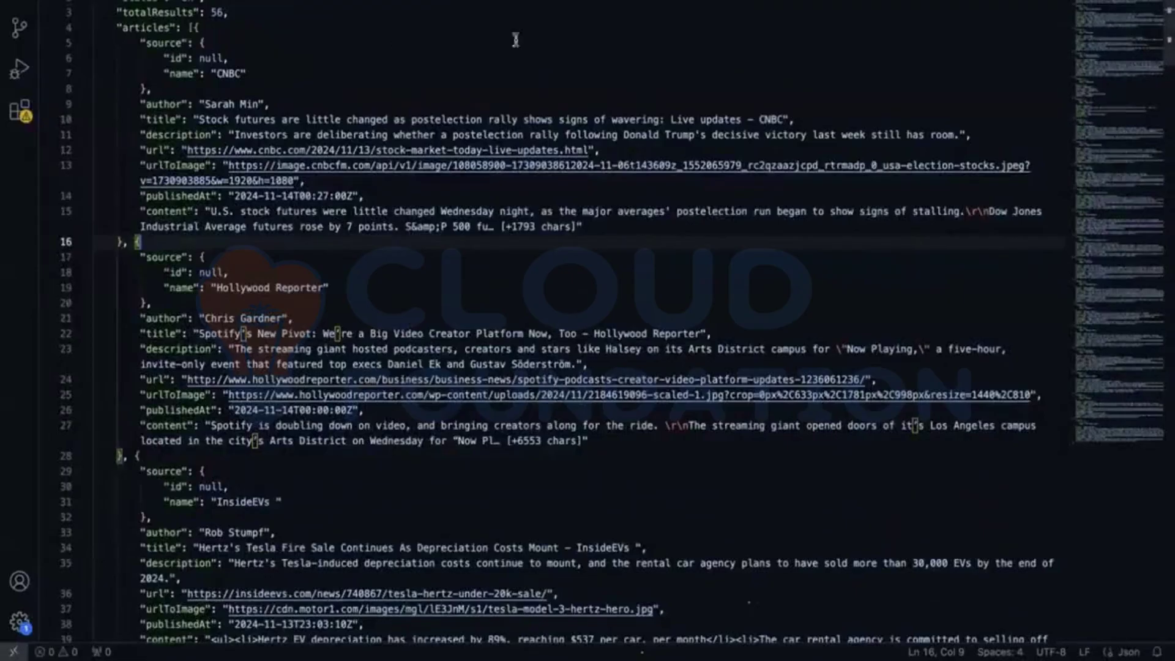
left_click(331, 58)
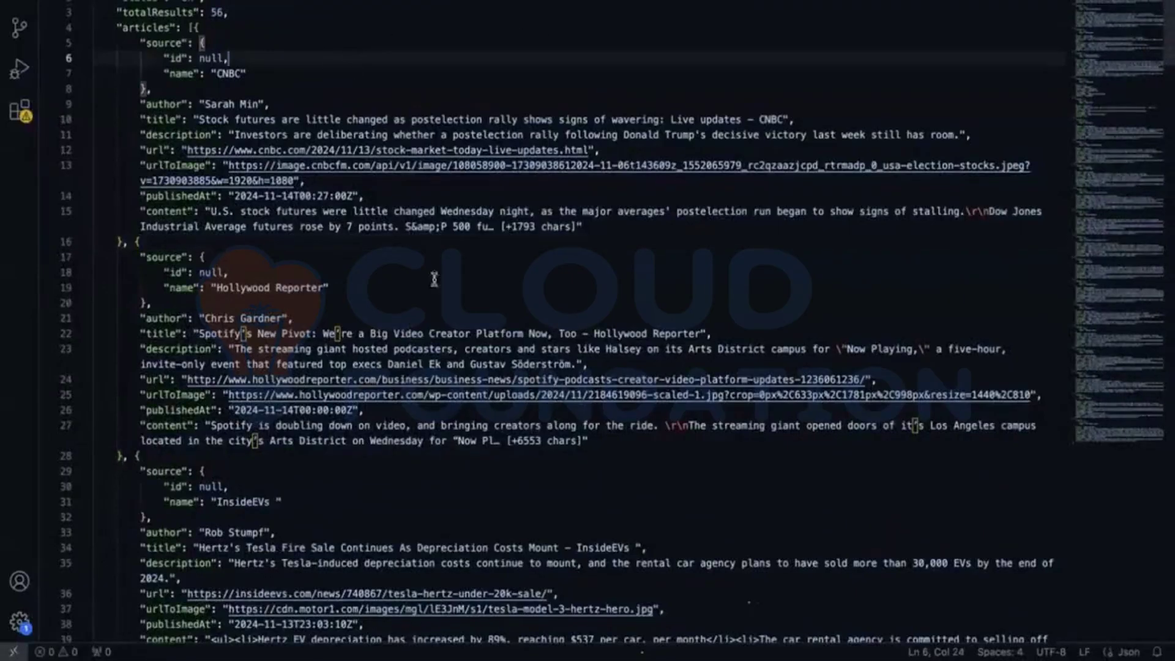
left_click(375, 271)
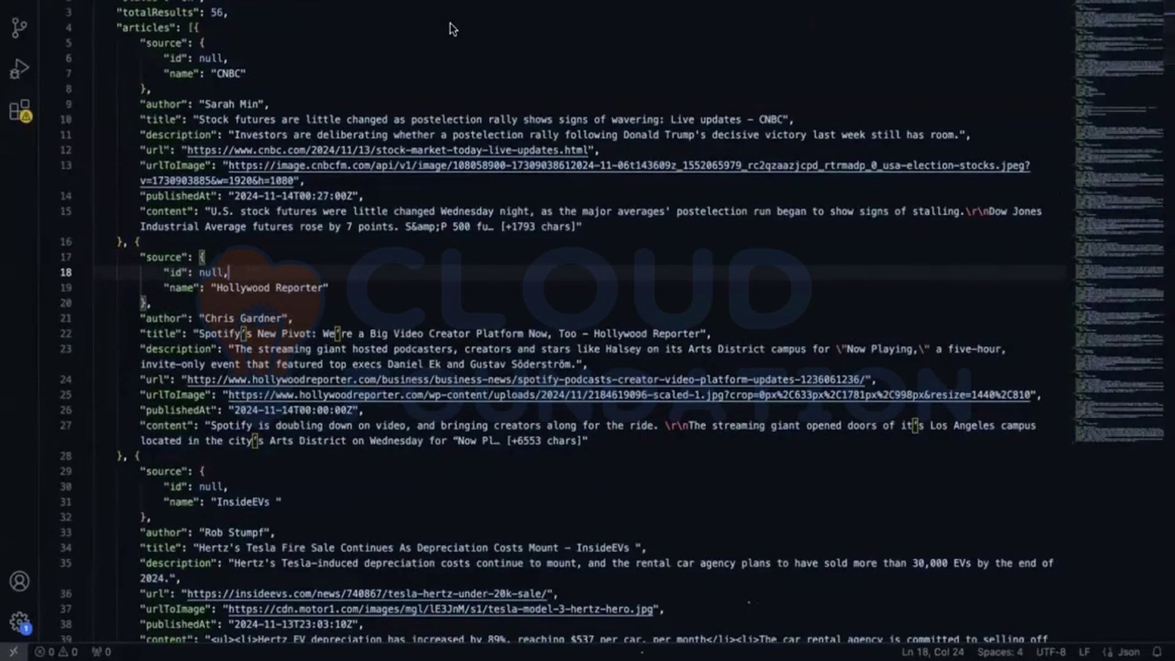
left_click(852, 78)
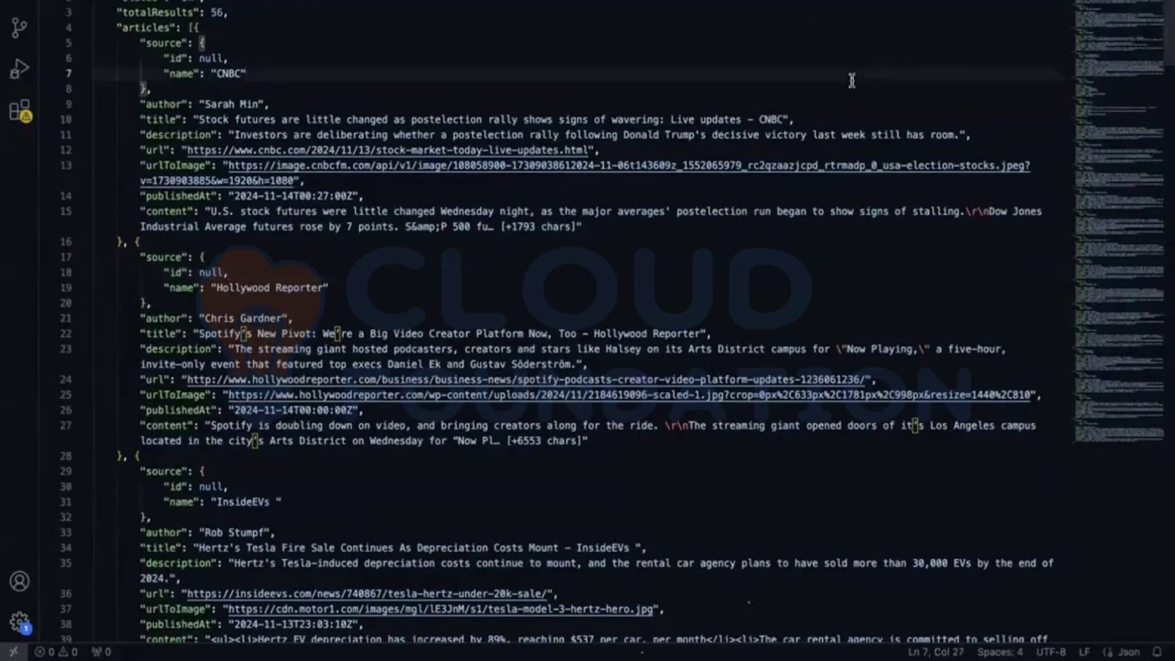
key("ctrl+equal")
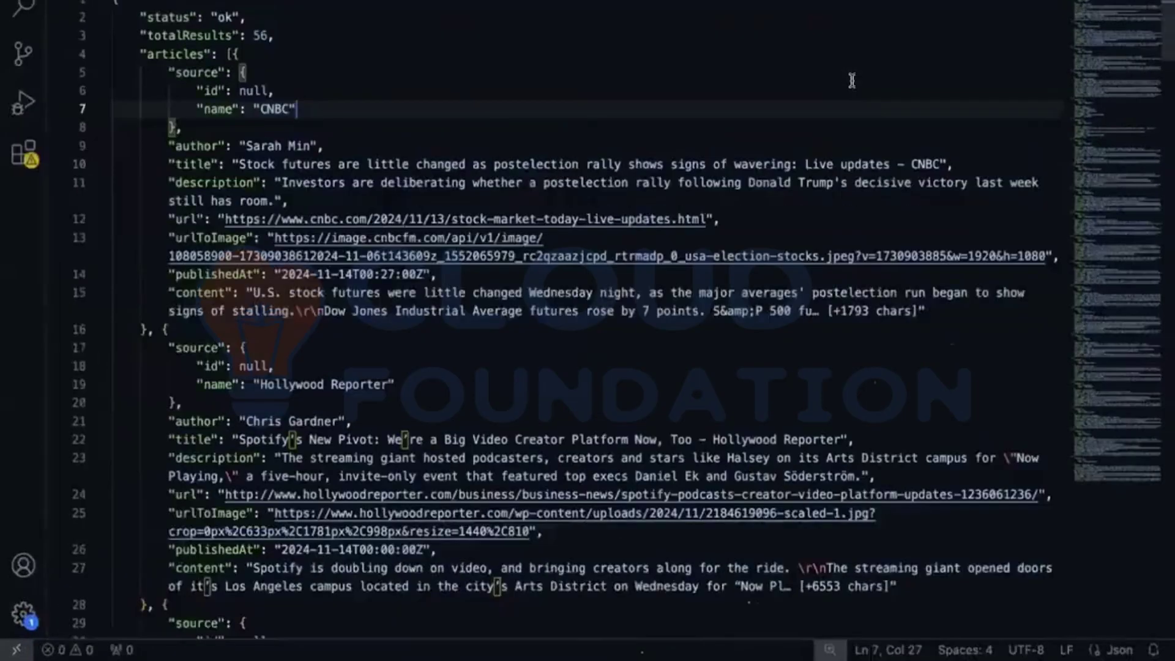
key("ctrl+minus")
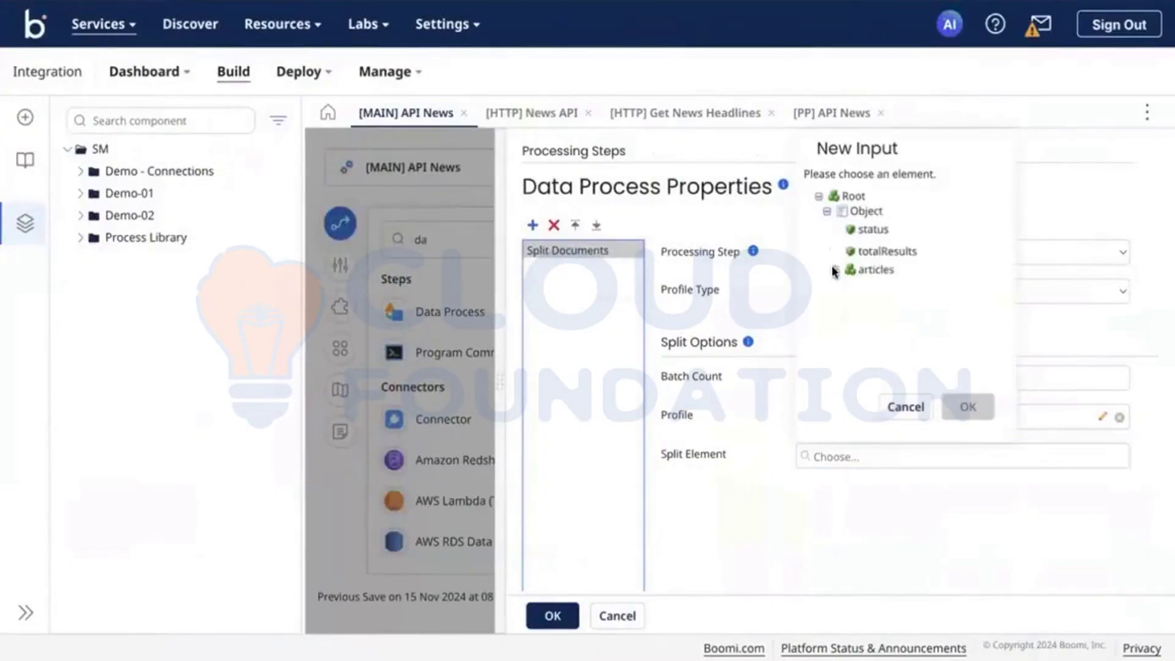
Back in Boomi, set the split element to articles (Root/Object/articles) and apply the Data Process step's settings
left_click(876, 270)
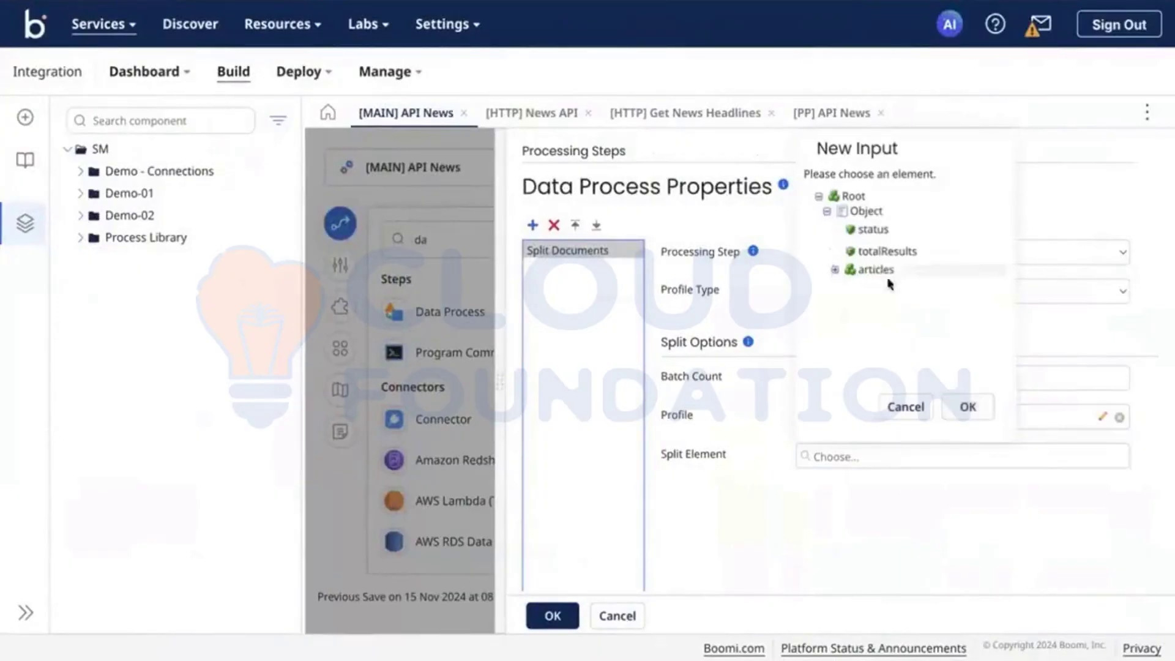
left_click(974, 408)
scroll(752, 513, "down", 1)
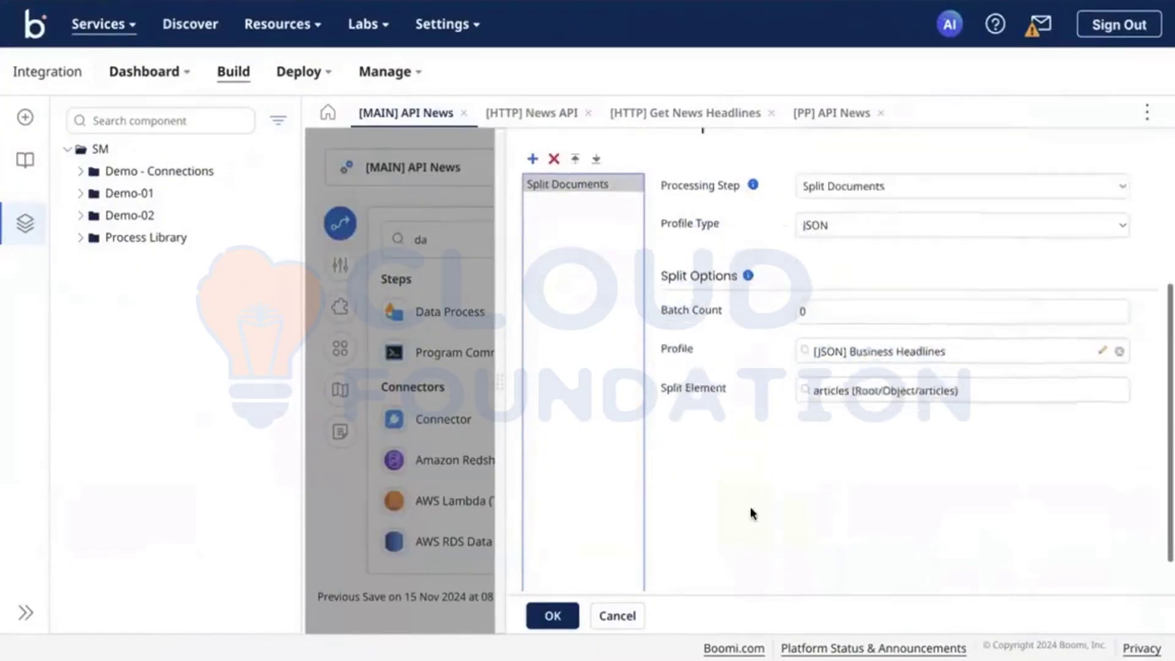
scroll(674, 521, "down", 1)
scroll(596, 533, "up", 5)
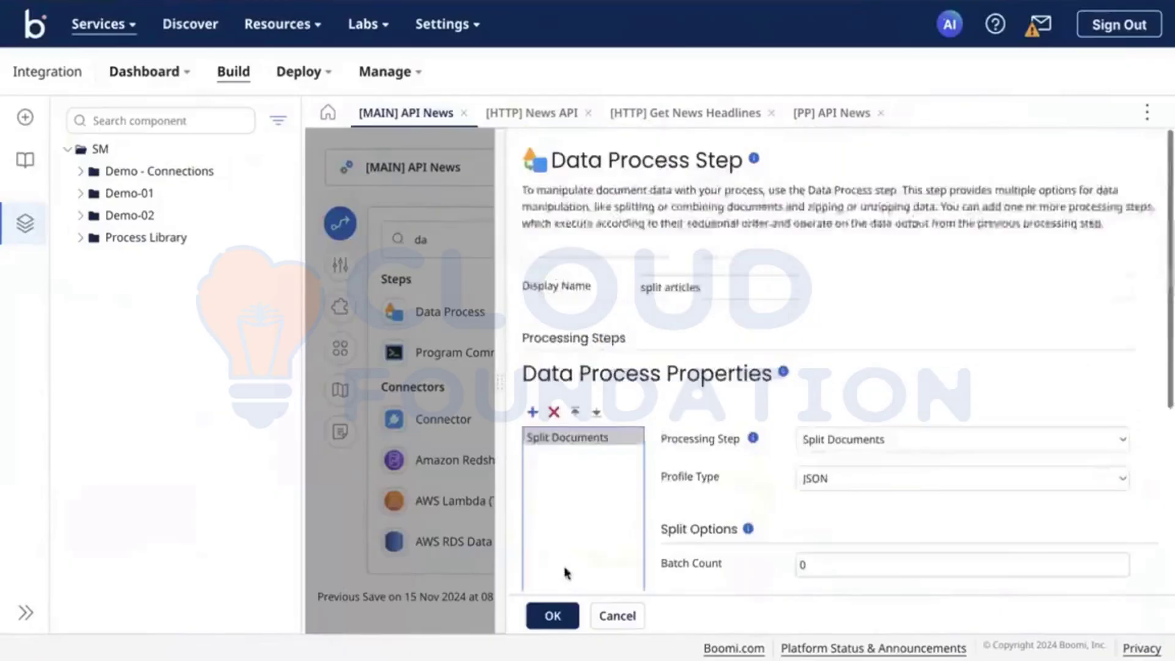
left_click(552, 615)
Connect the News API step to split articles and split articles to End and continue, aligning split articles with the flow
mouse_move(817, 309)
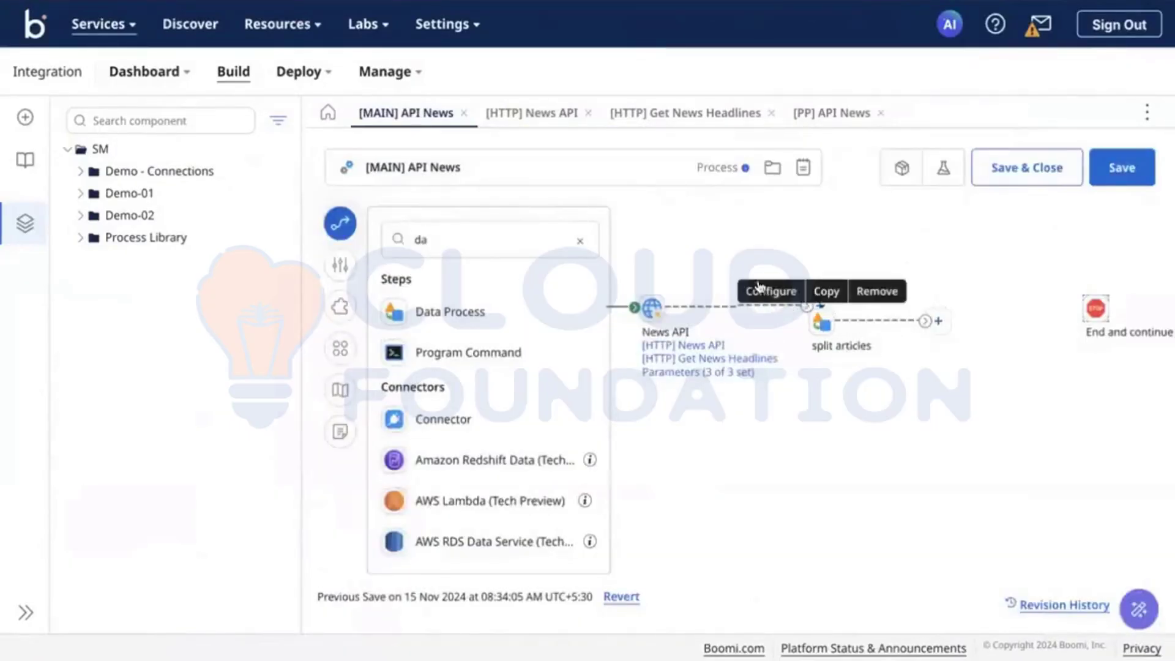
left_click_drag(806, 304, 810, 320)
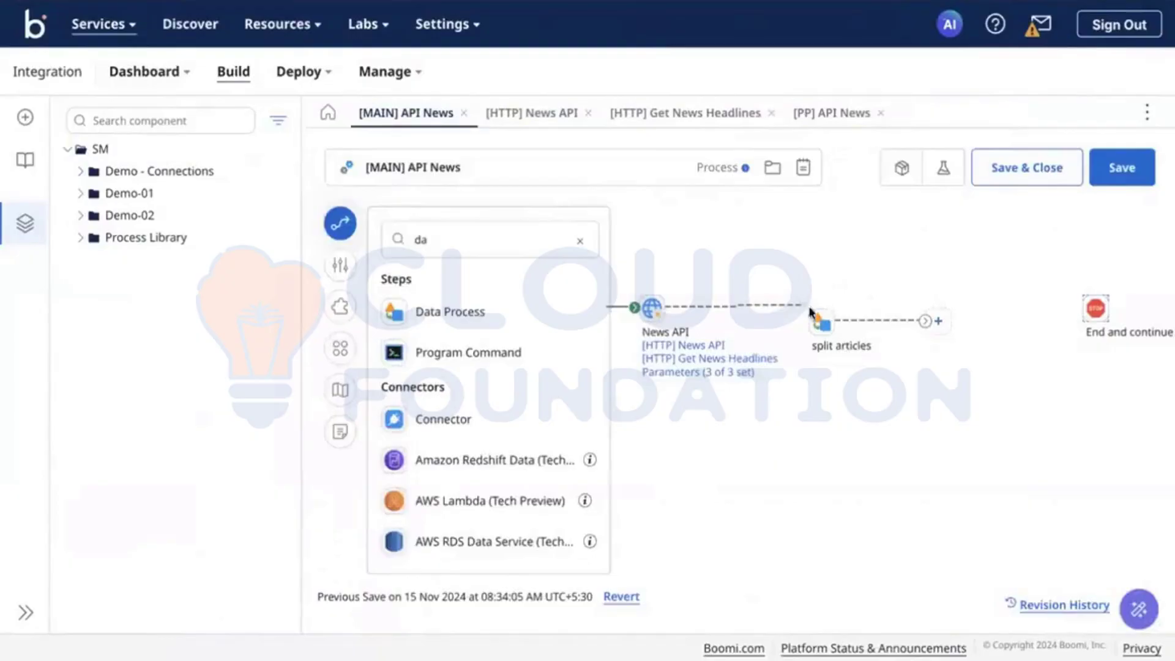
left_click_drag(925, 319, 1096, 311)
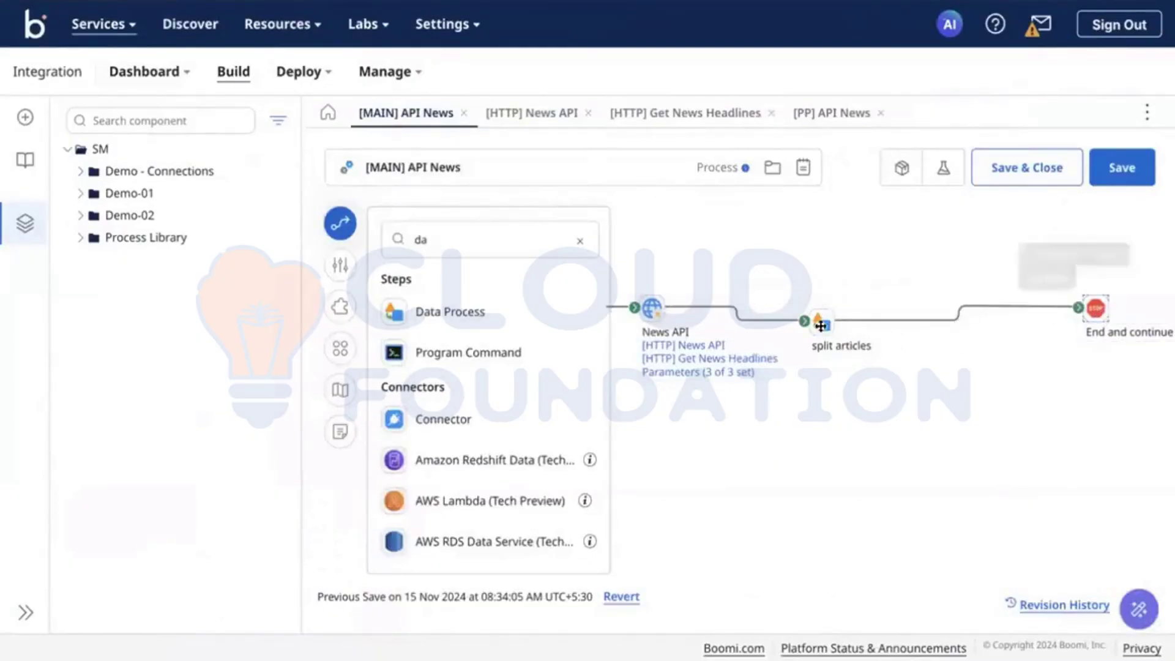
left_click_drag(822, 327, 860, 313)
double_click(859, 314)
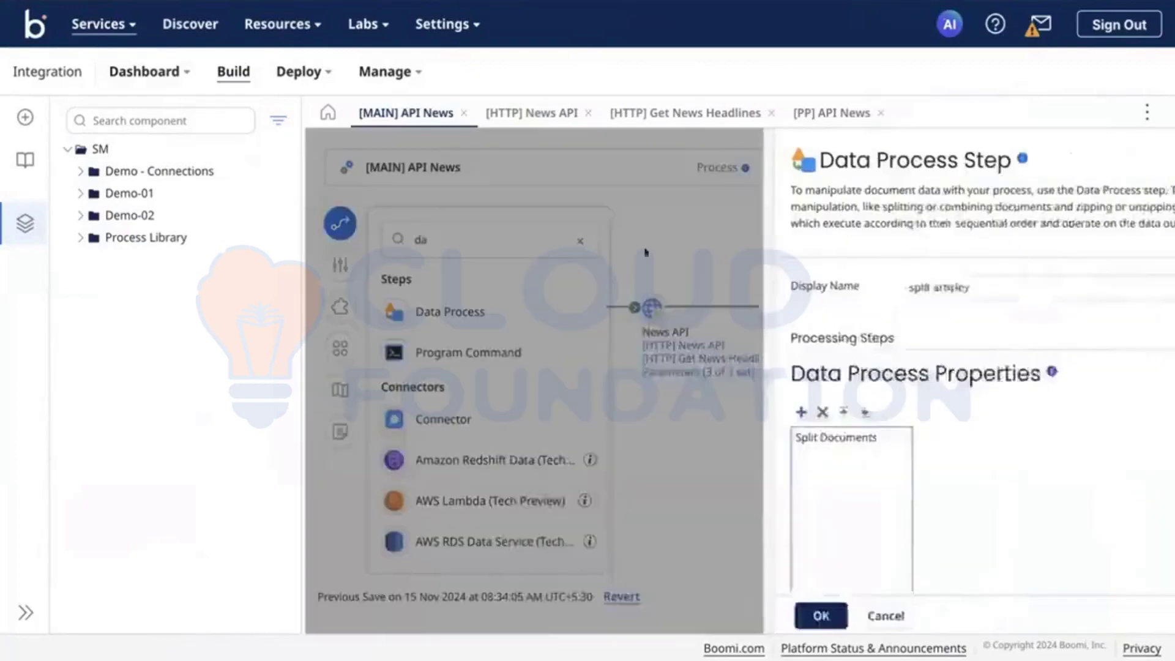
left_click(423, 227)
left_click(343, 227)
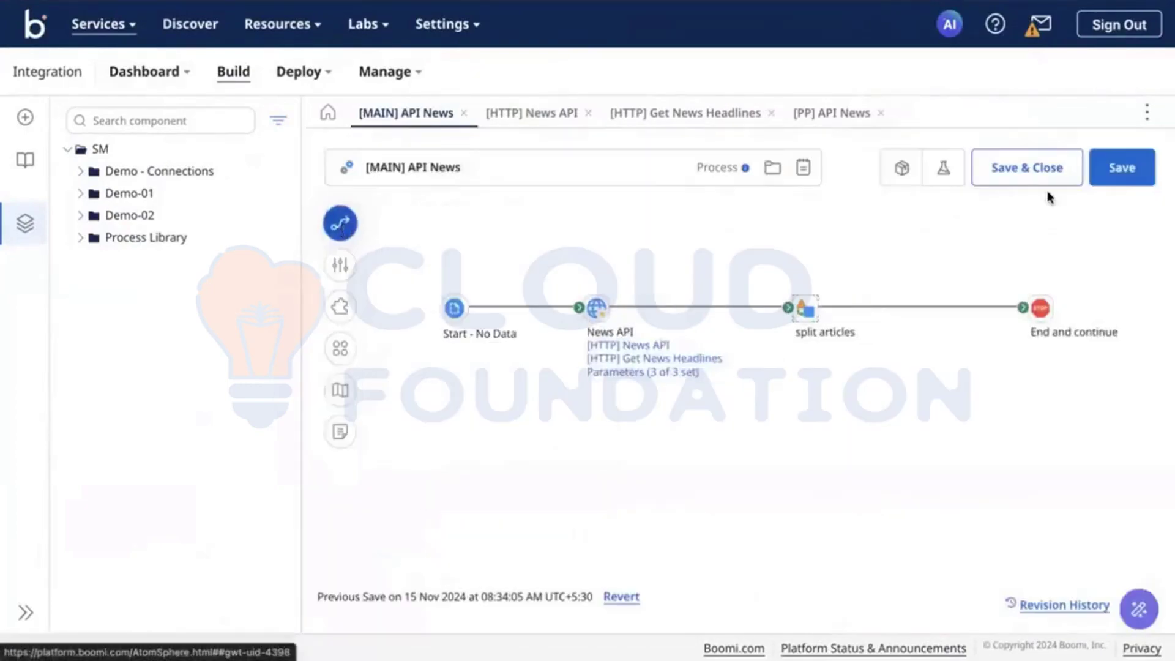
Save the [MAIN] API News process and run it as a new test
left_click(1128, 165)
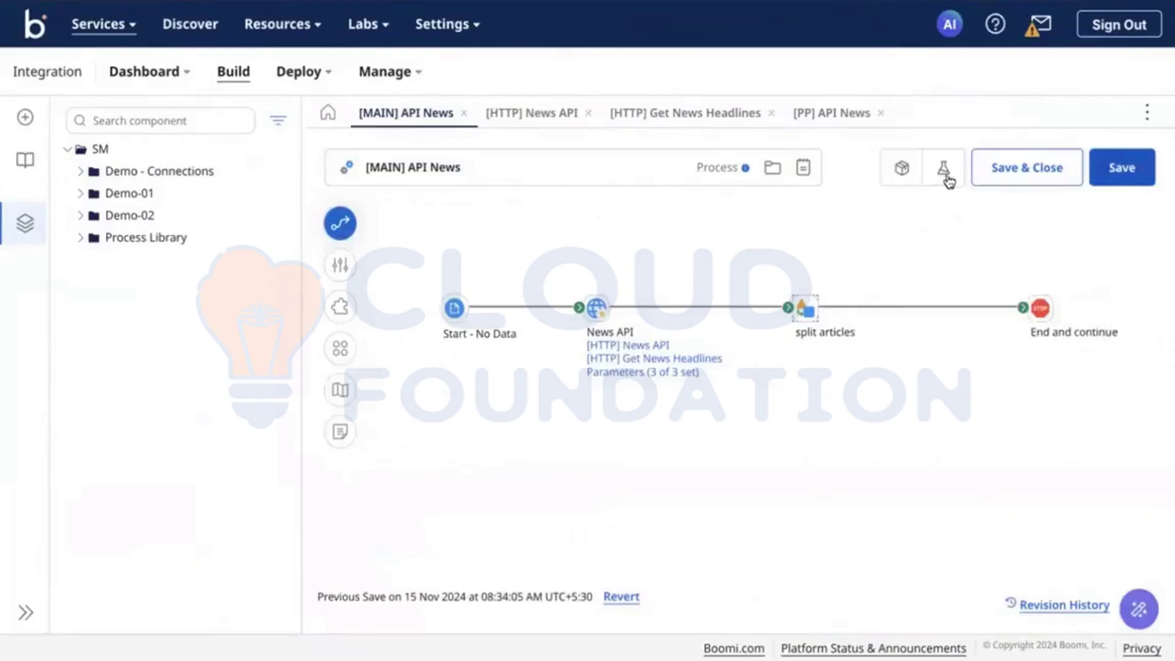
left_click(945, 172)
left_click(891, 181)
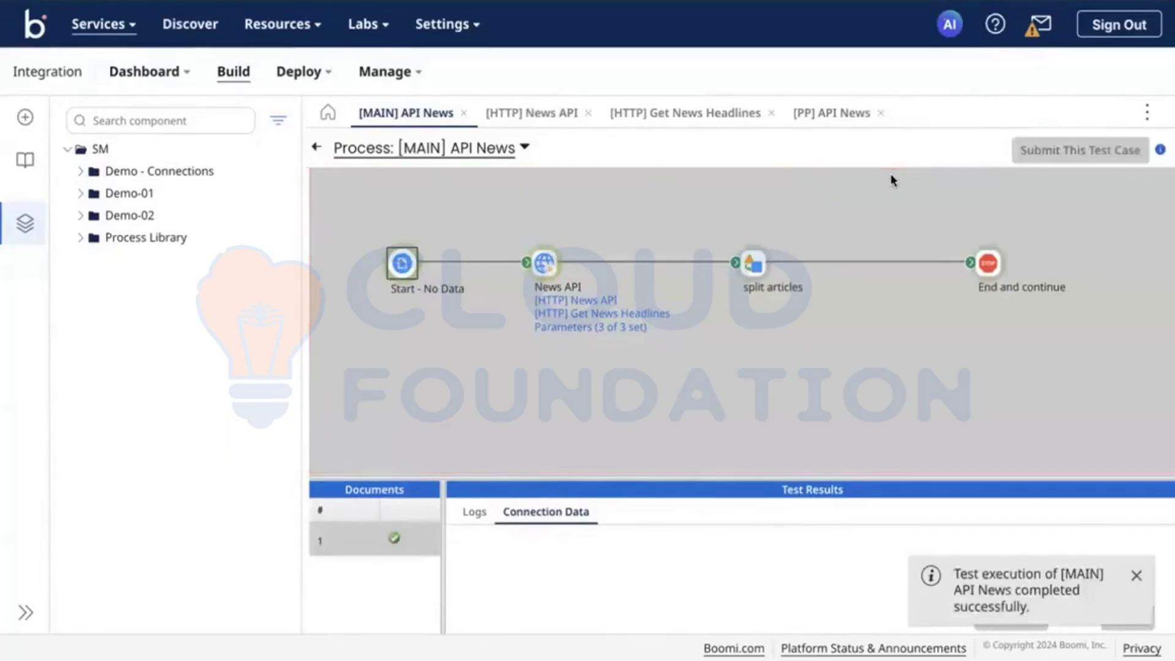
View the source document received by the End and continue step in the test results, then return to the process canvas
left_click(980, 270)
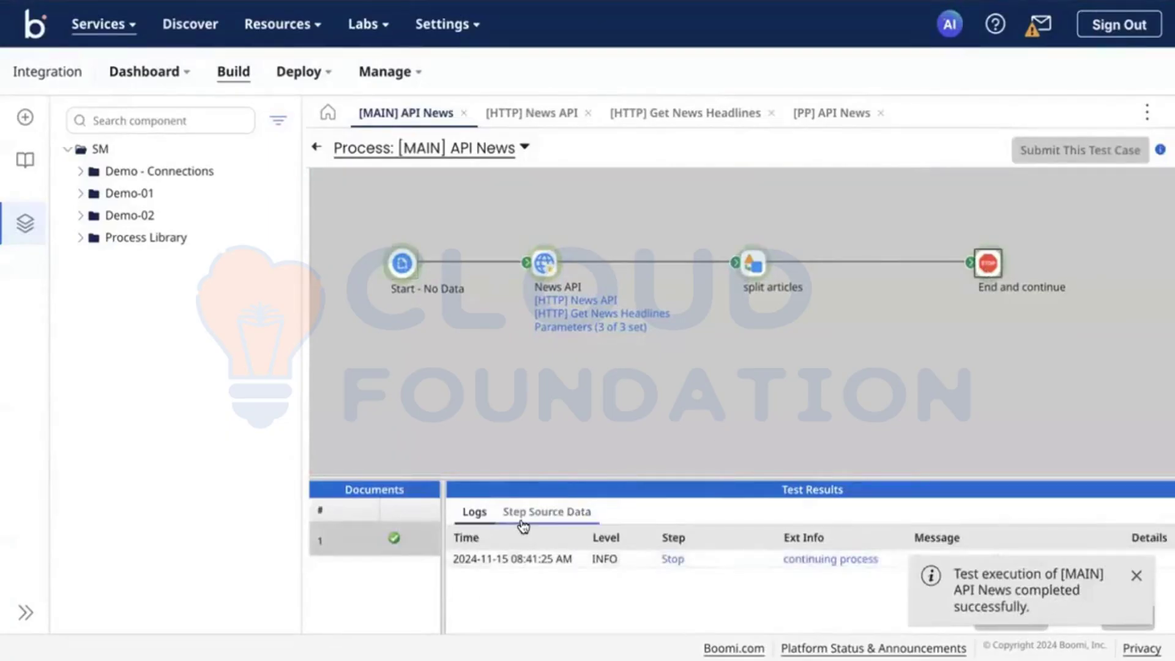
left_click_drag(611, 478, 634, 368)
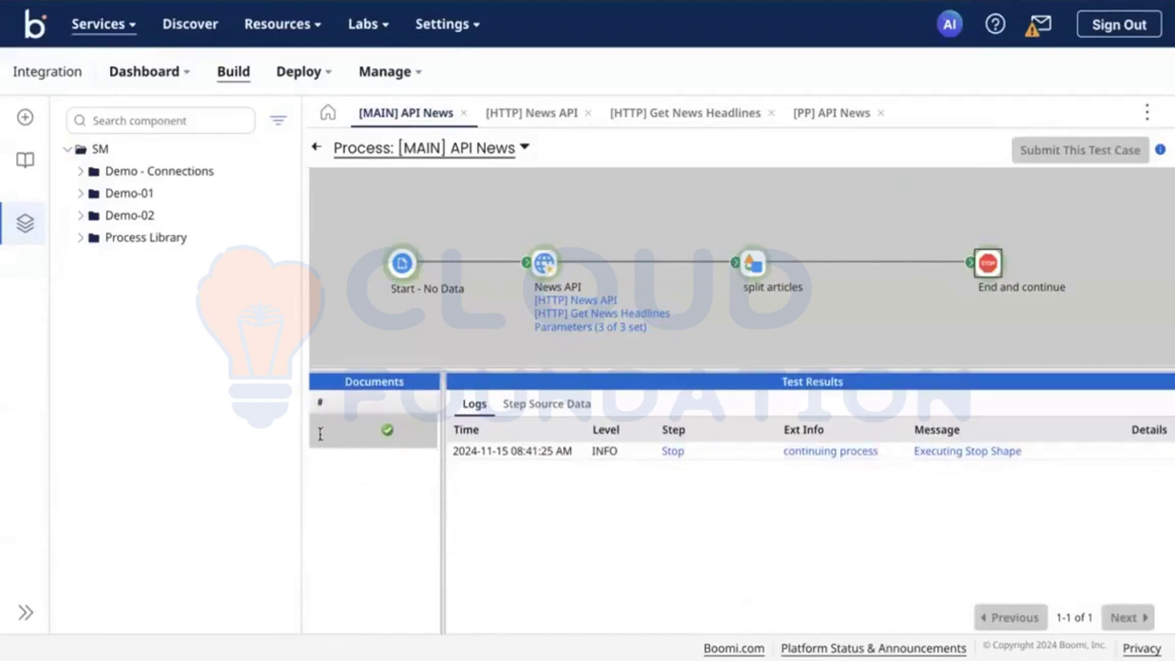
left_click(567, 405)
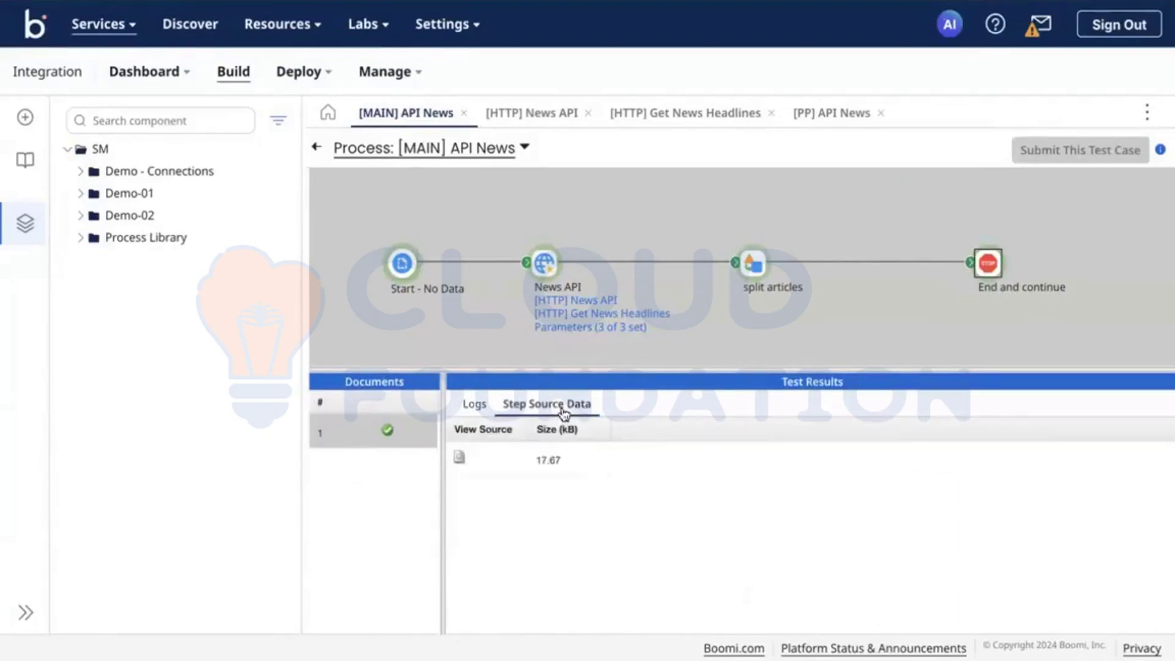
left_click(460, 458)
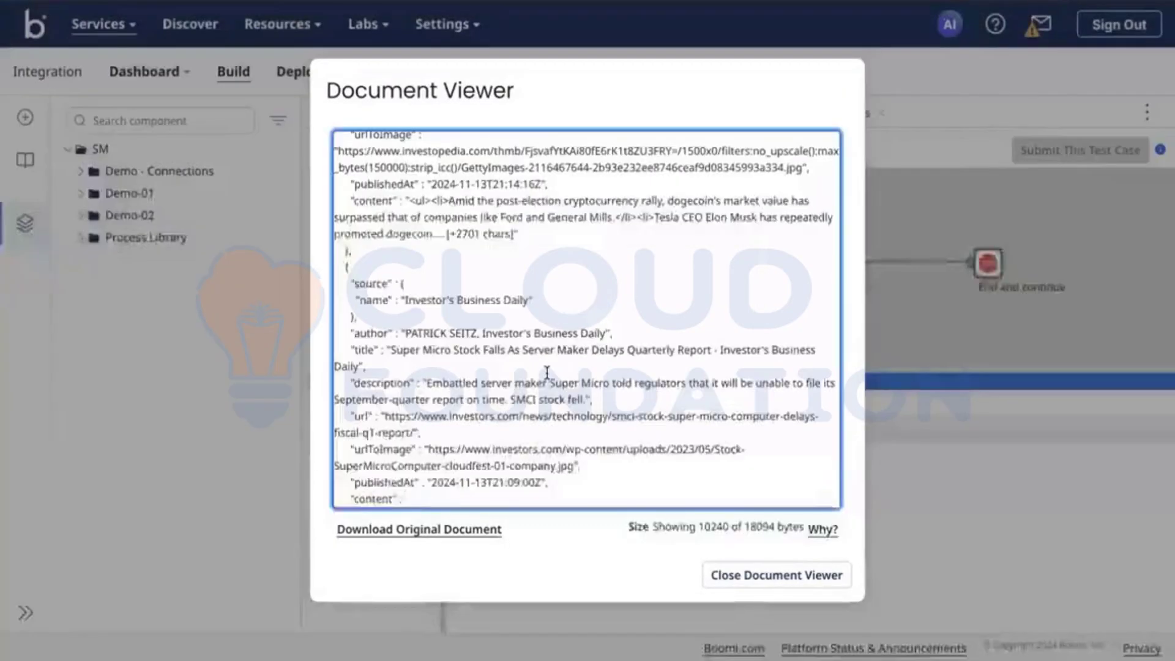
scroll(553, 402, "up", 20)
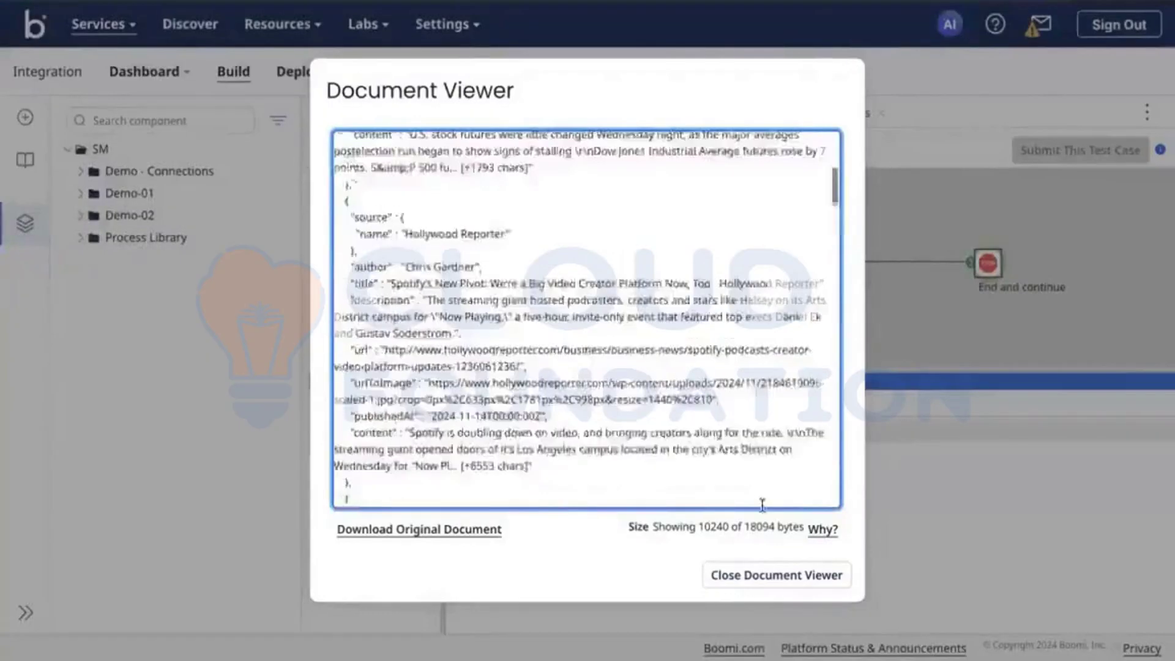
left_click(729, 573)
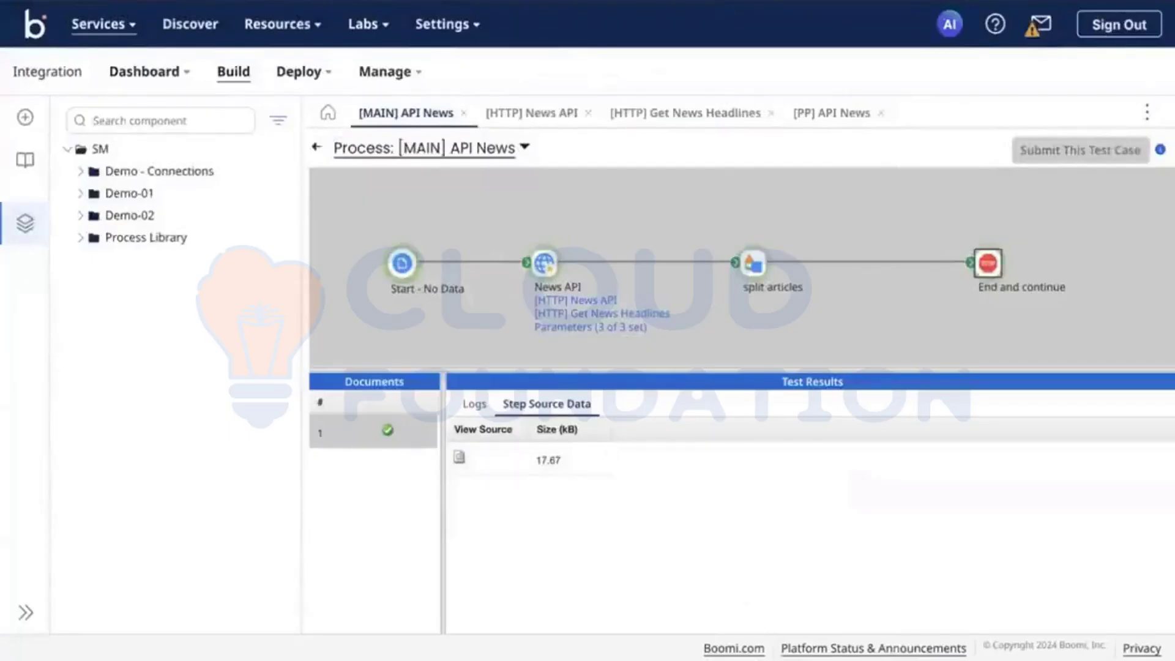
left_click(316, 153)
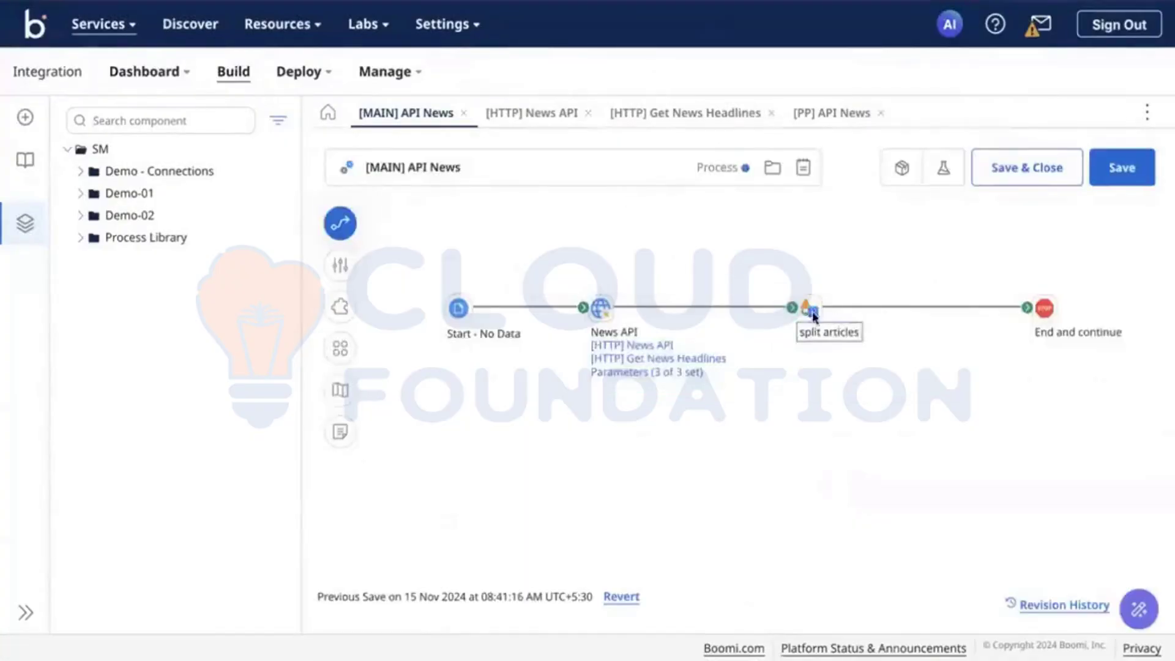
Open the split articles step's settings and examine the repeating source and name fields of the articles array in the code editor
left_click(808, 311)
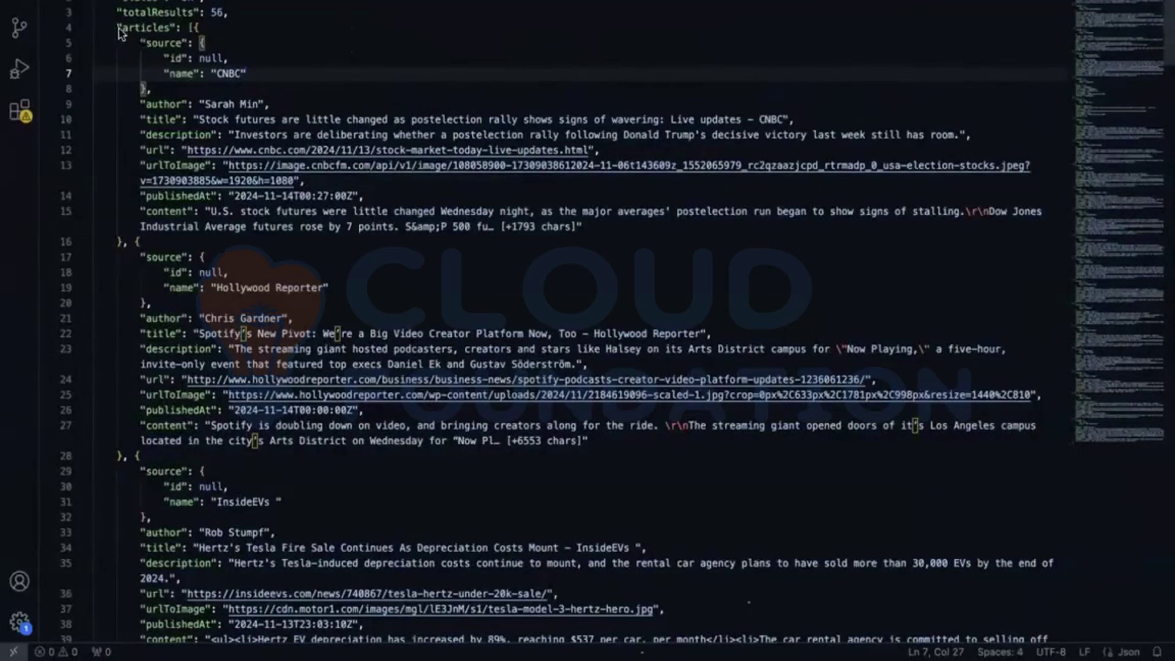
left_click(146, 29)
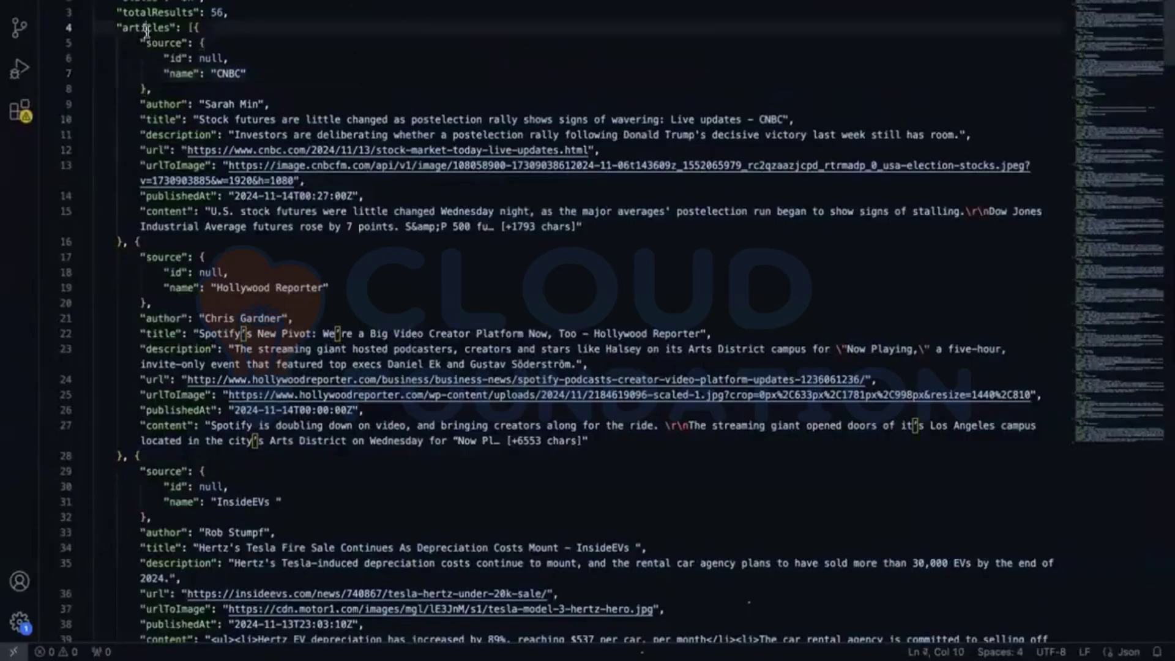
double_click(162, 43)
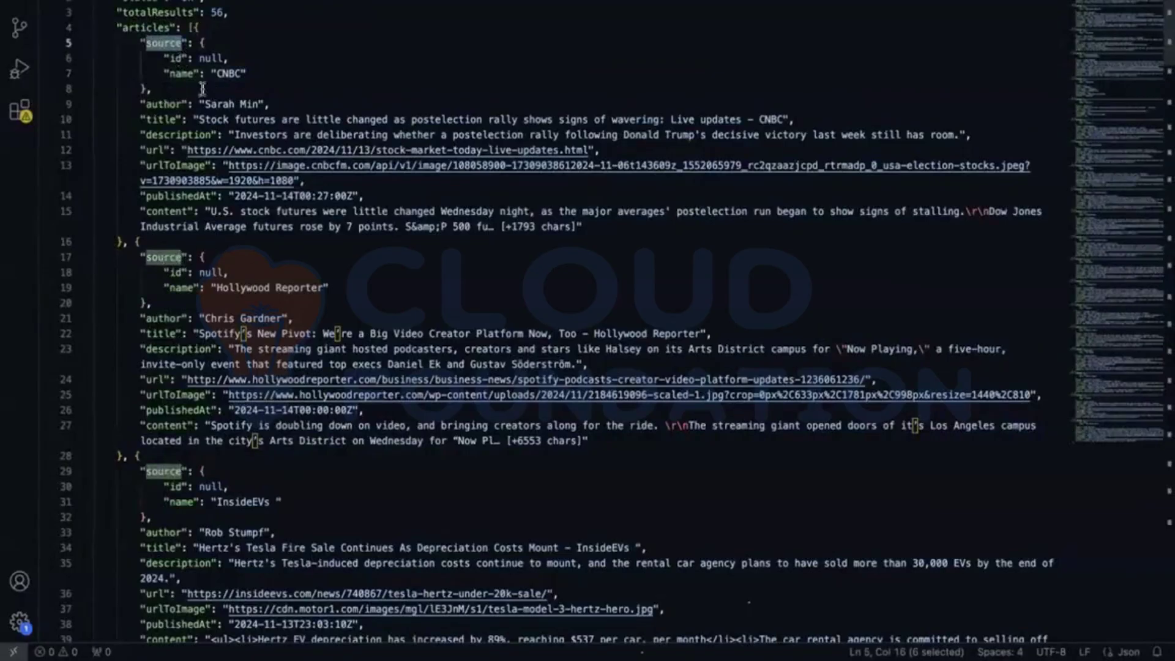
left_click(187, 74)
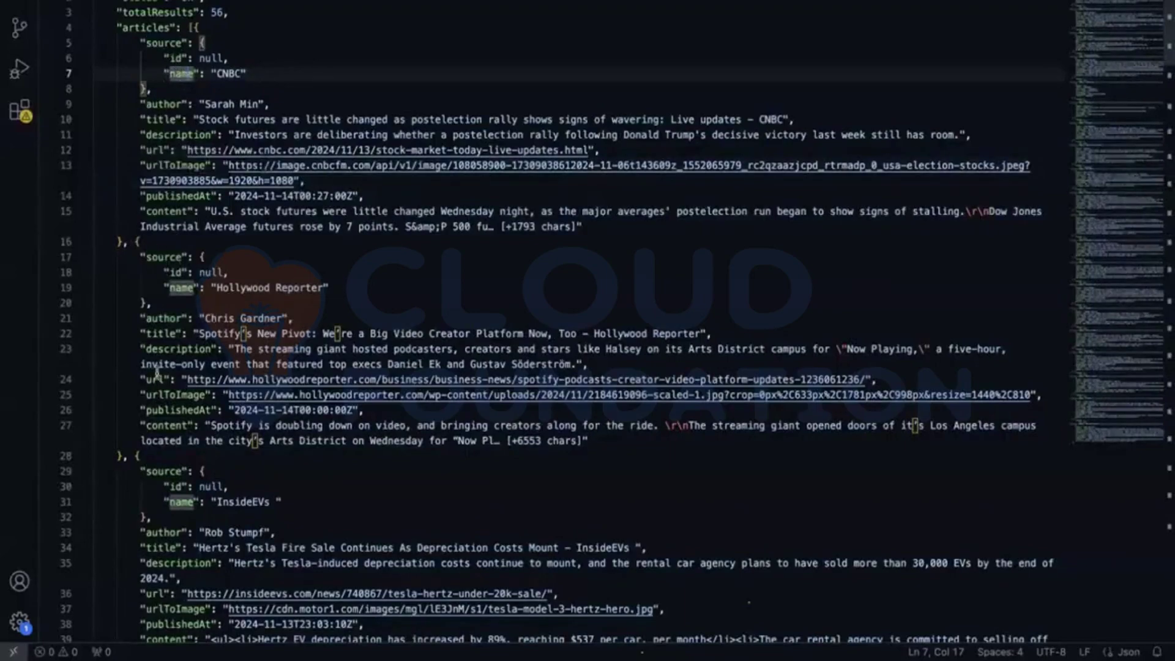
scroll(157, 373, "down", 3)
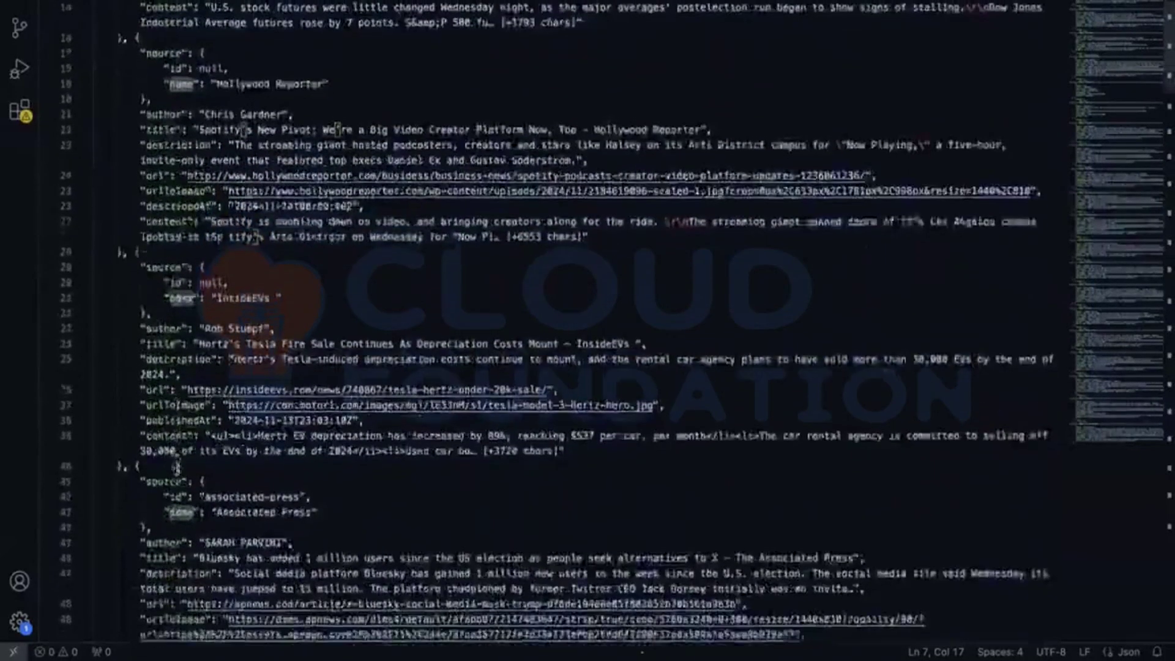
scroll(183, 453, "up", 4)
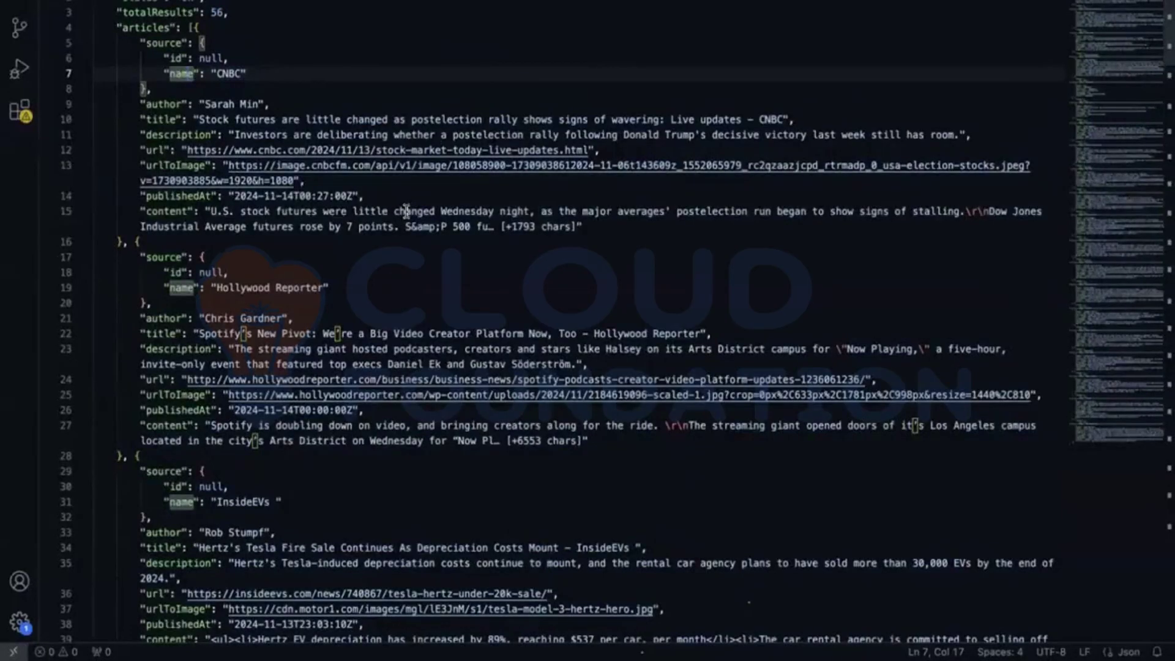
Back in Boomi, change the split element to source under Root/Object/articles/Array/ArrayElement1/Object and apply the step's settings
key("ctrl+Right")
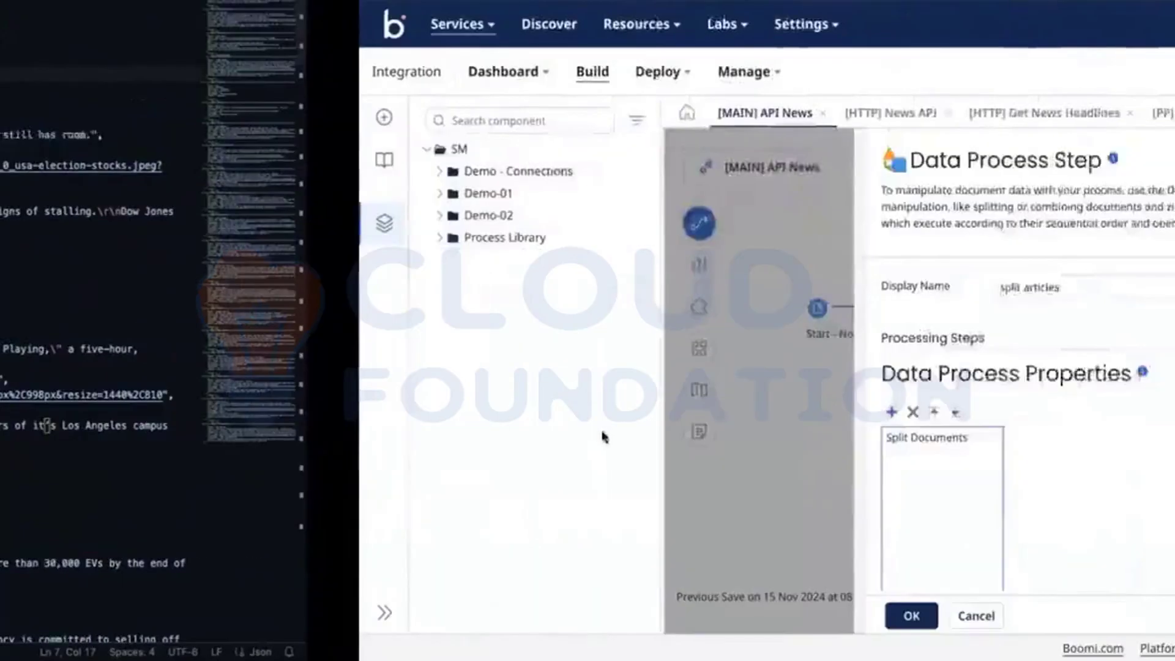
scroll(846, 428, "down", 5)
left_click(844, 361)
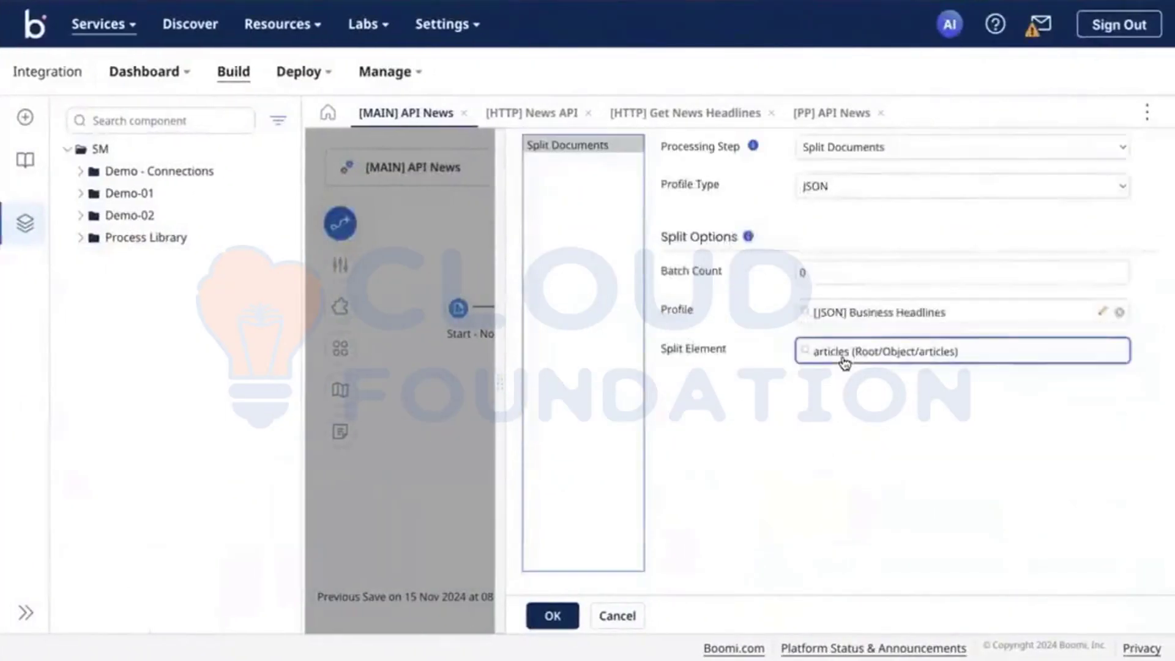
left_click(827, 106)
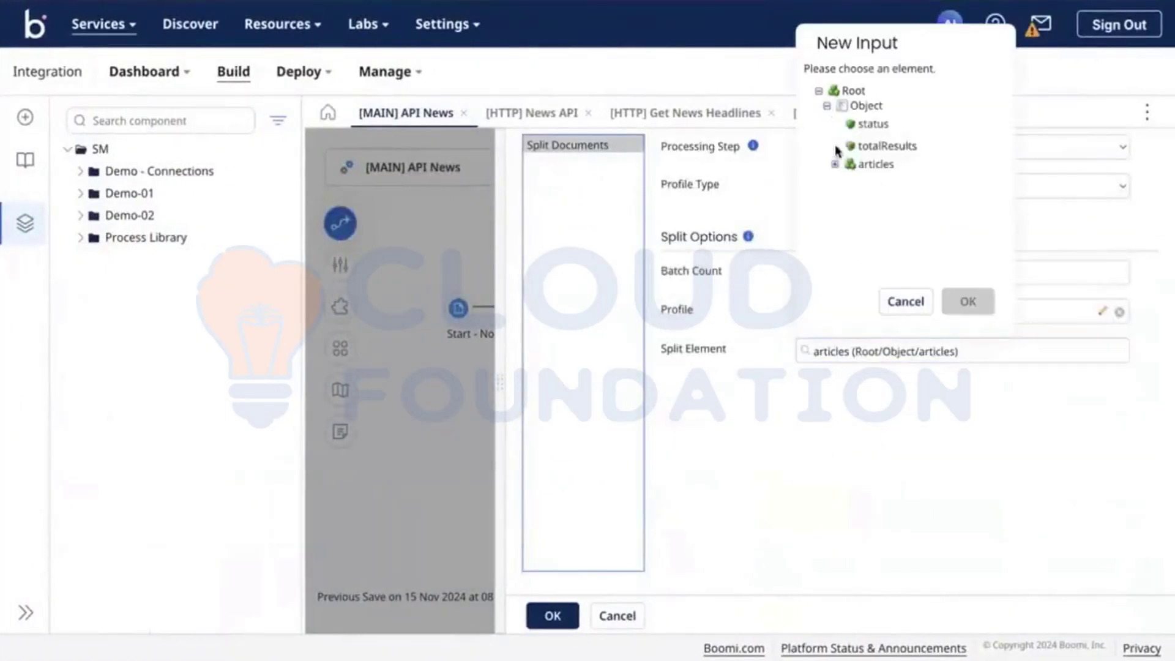
left_click(836, 164)
left_click(843, 178)
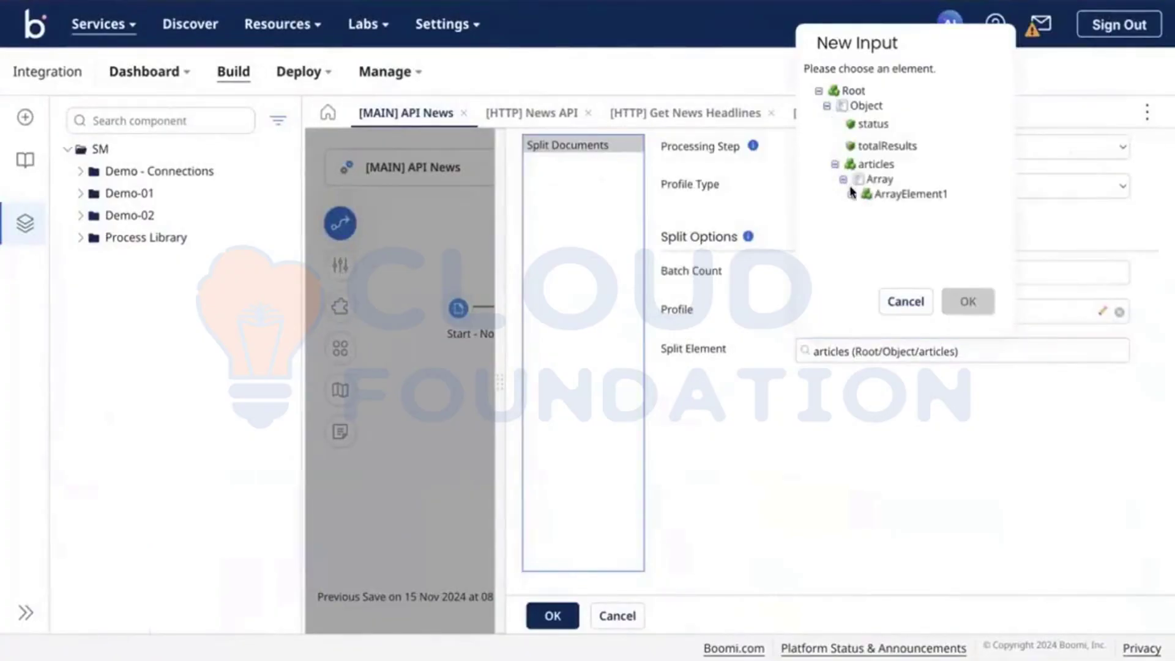
left_click(852, 194)
left_click(859, 209)
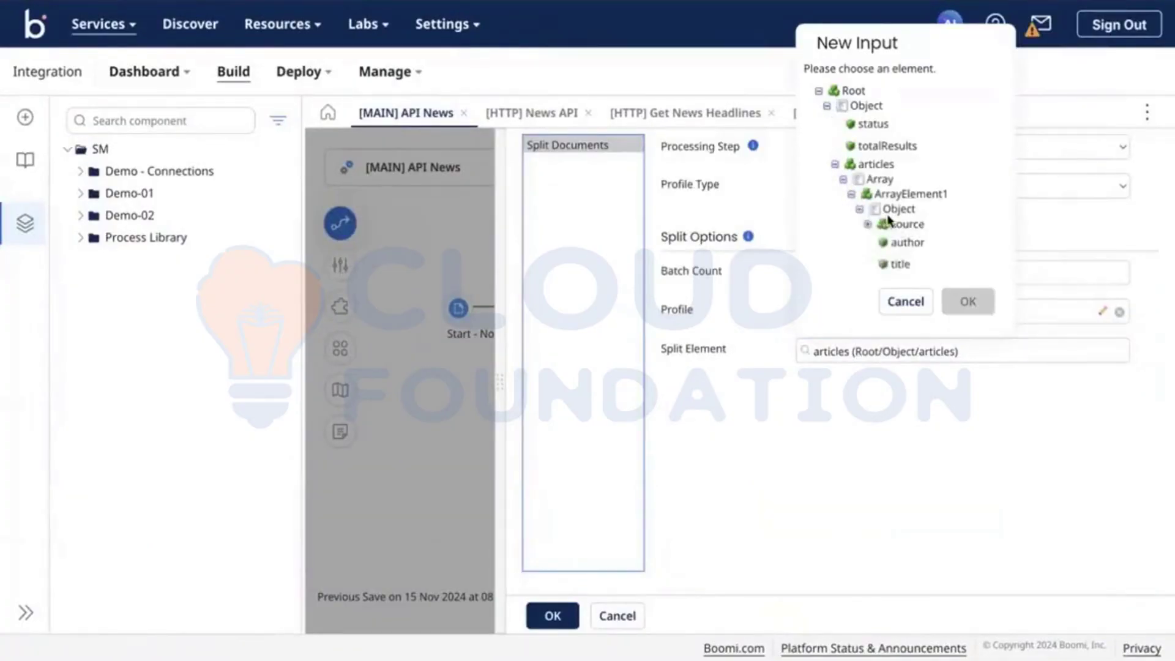
left_click(904, 222)
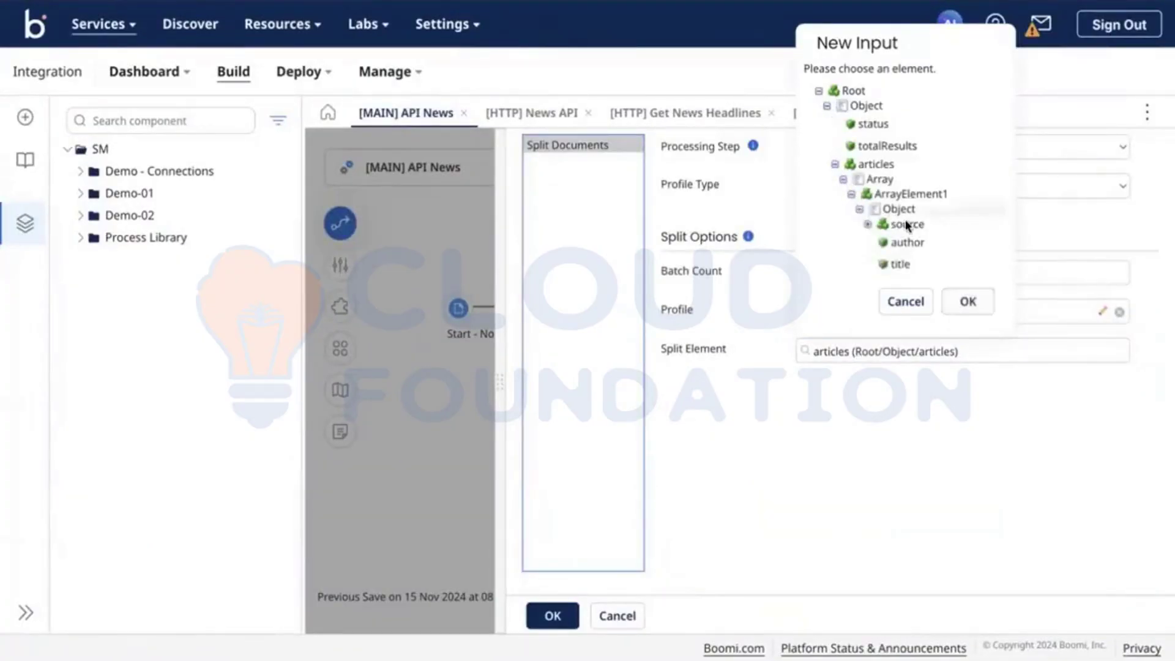
left_click(975, 315)
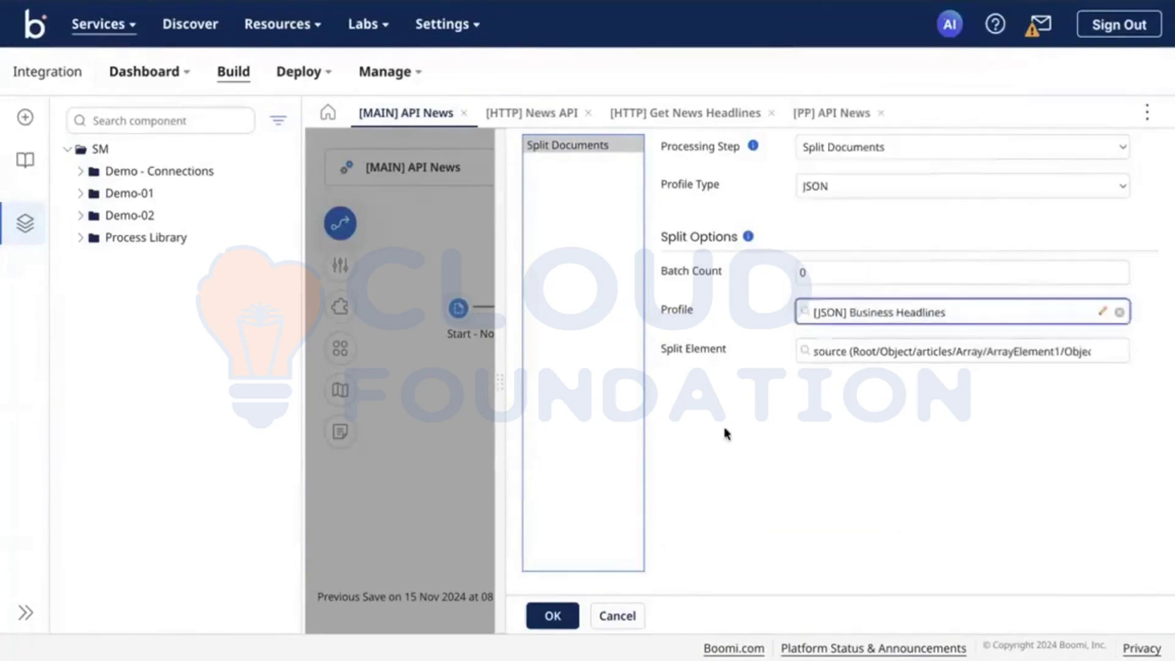
left_click(543, 617)
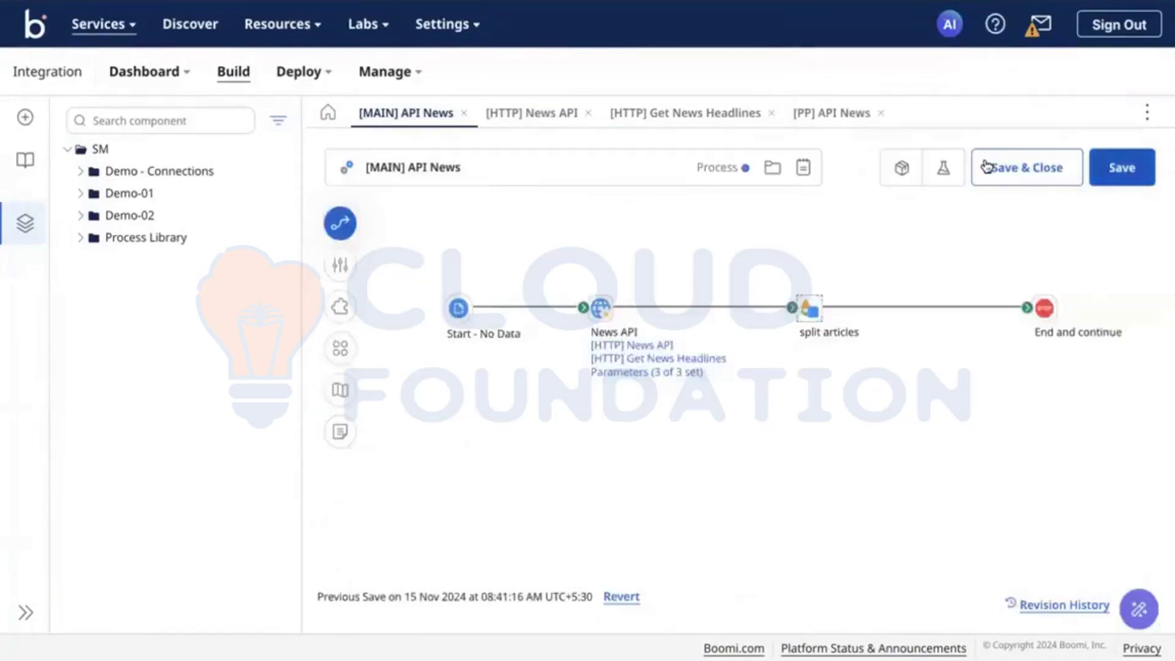
Save the process, run it as a new test on Test-DV, and list the source documents received by the End and continue step
left_click(948, 166)
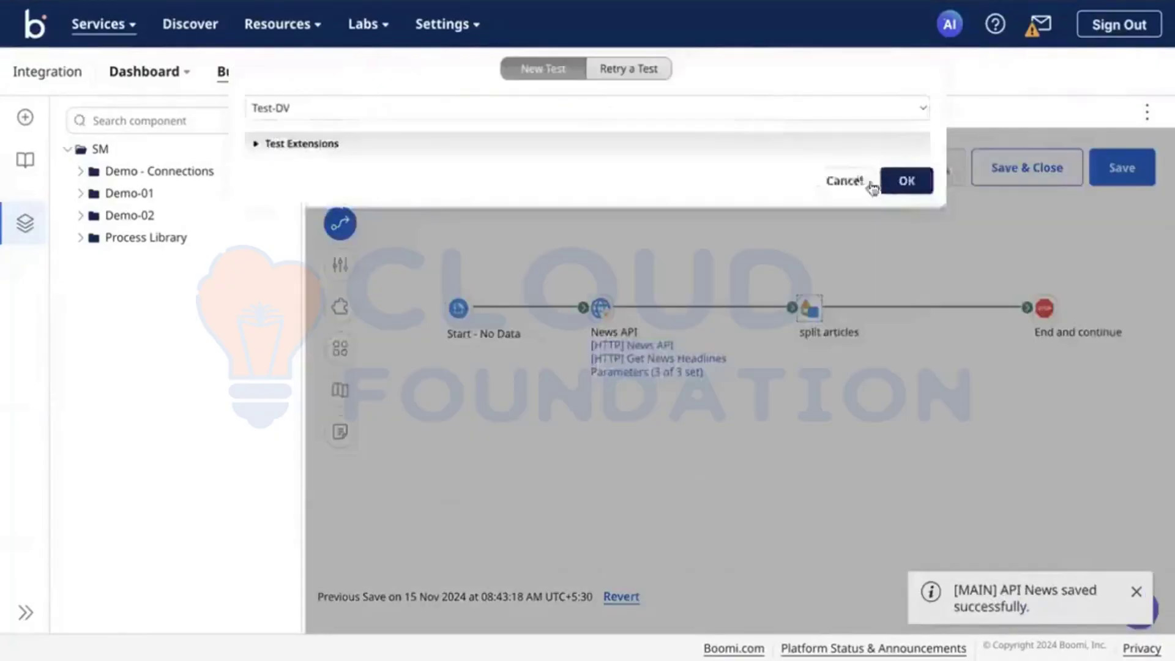
left_click(900, 181)
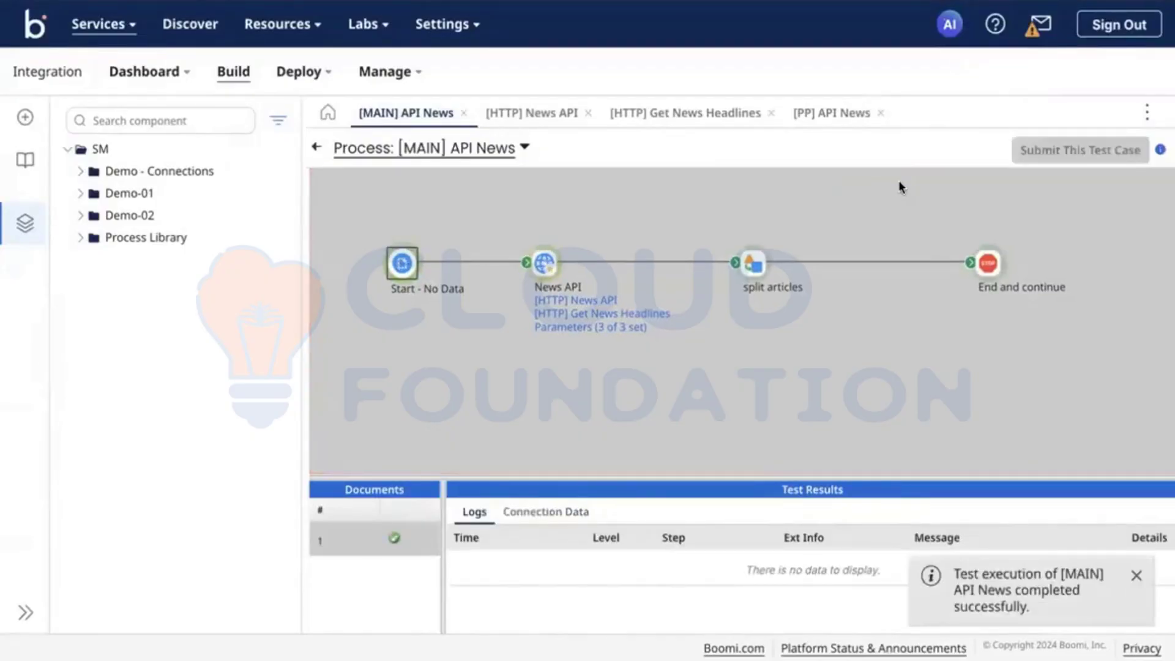
left_click(987, 269)
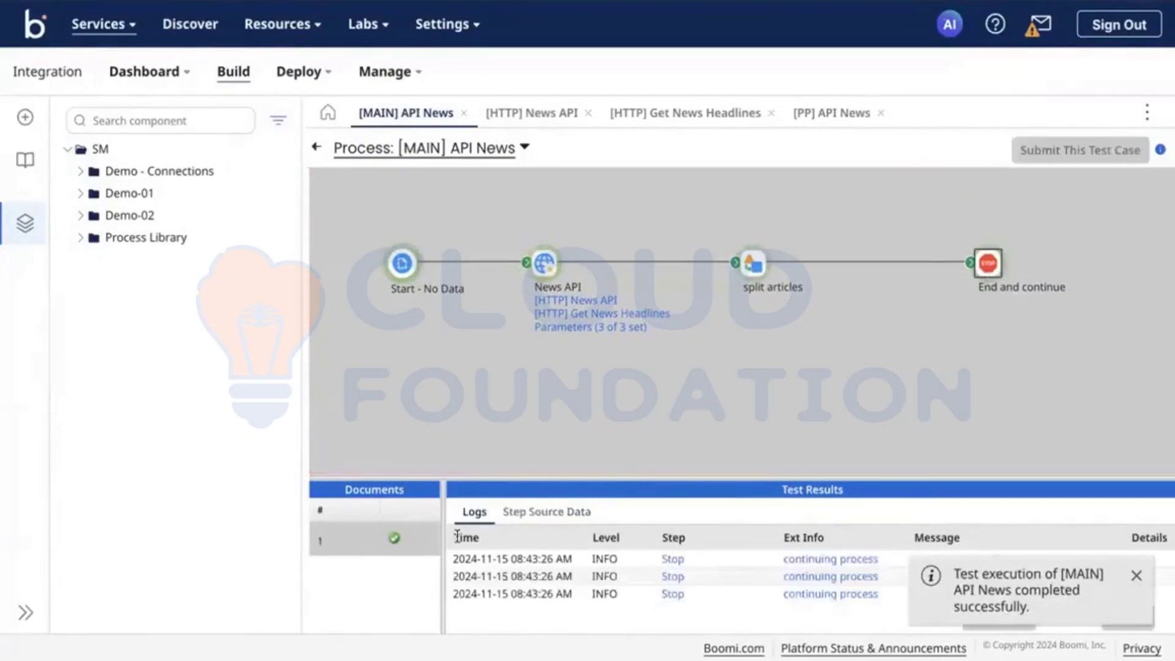
left_click(527, 514)
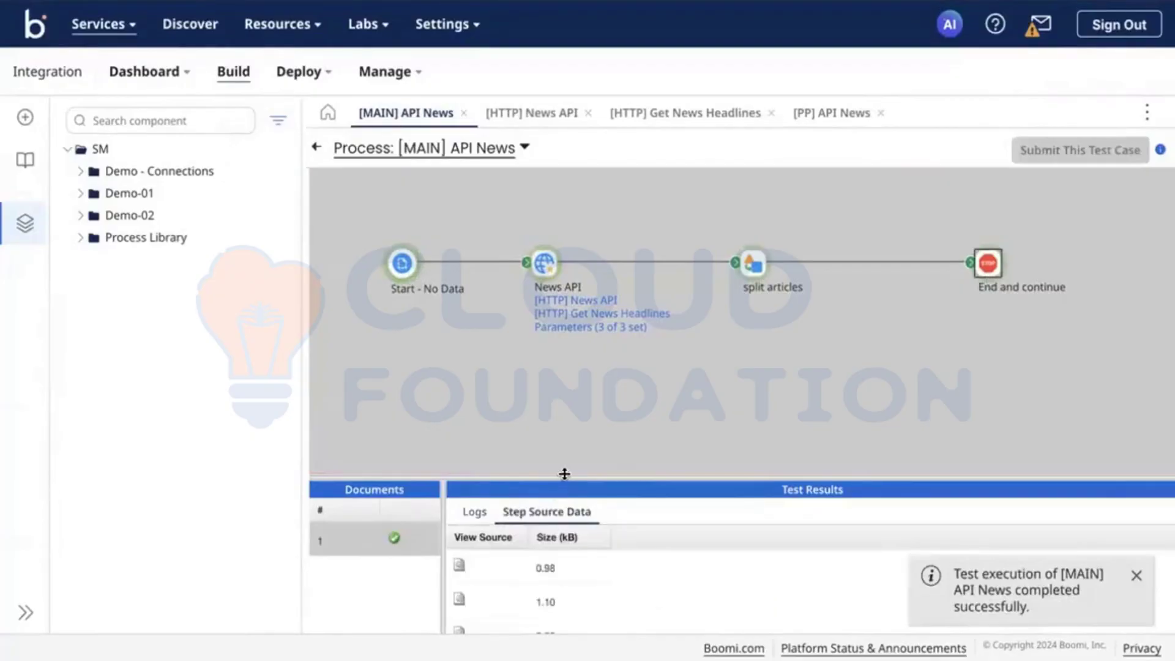
left_click_drag(564, 473, 606, 348)
scroll(620, 470, "down", 3)
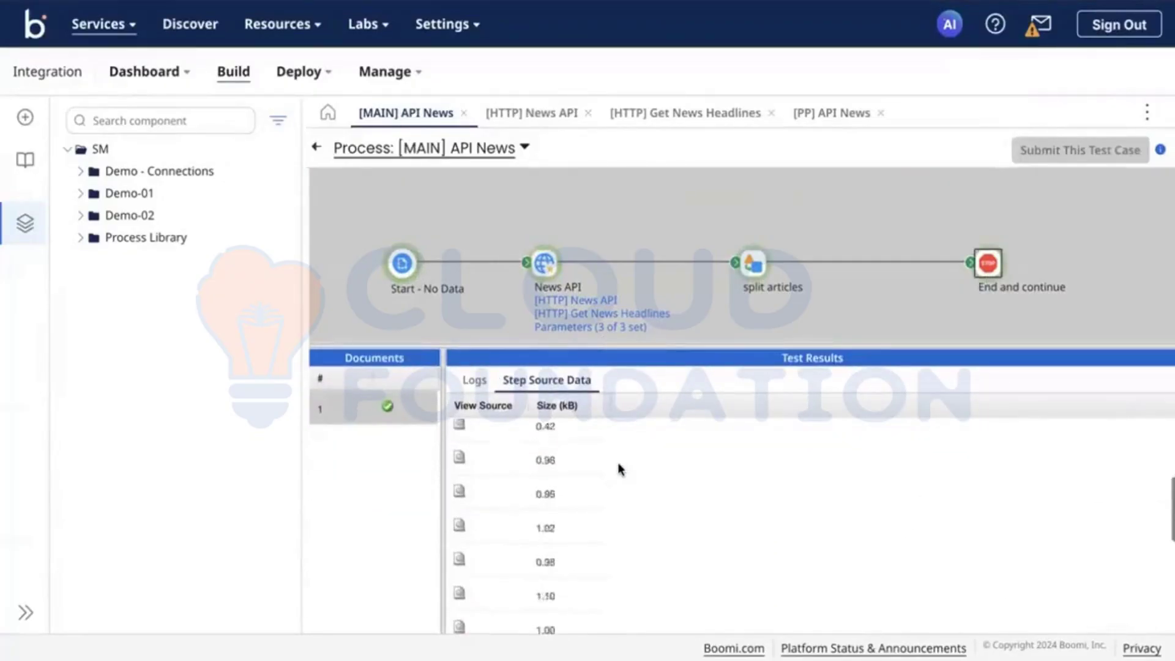
scroll(621, 470, "up", 4)
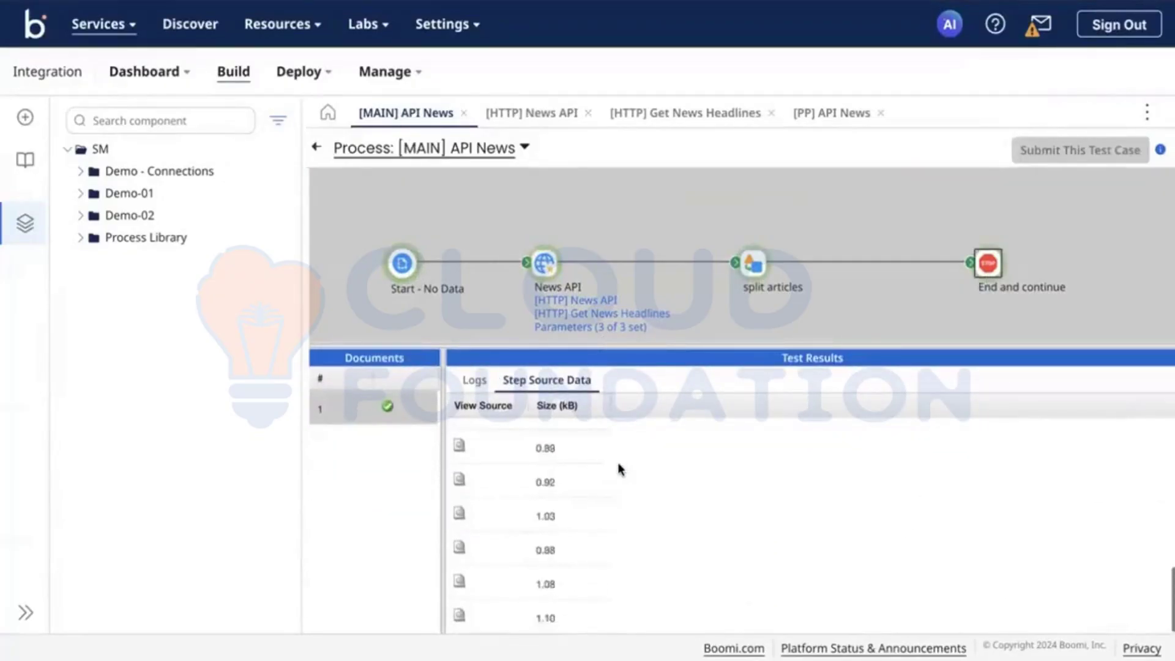
View the first and fourth split documents in the step source data, closing the viewer after each
left_click(453, 435)
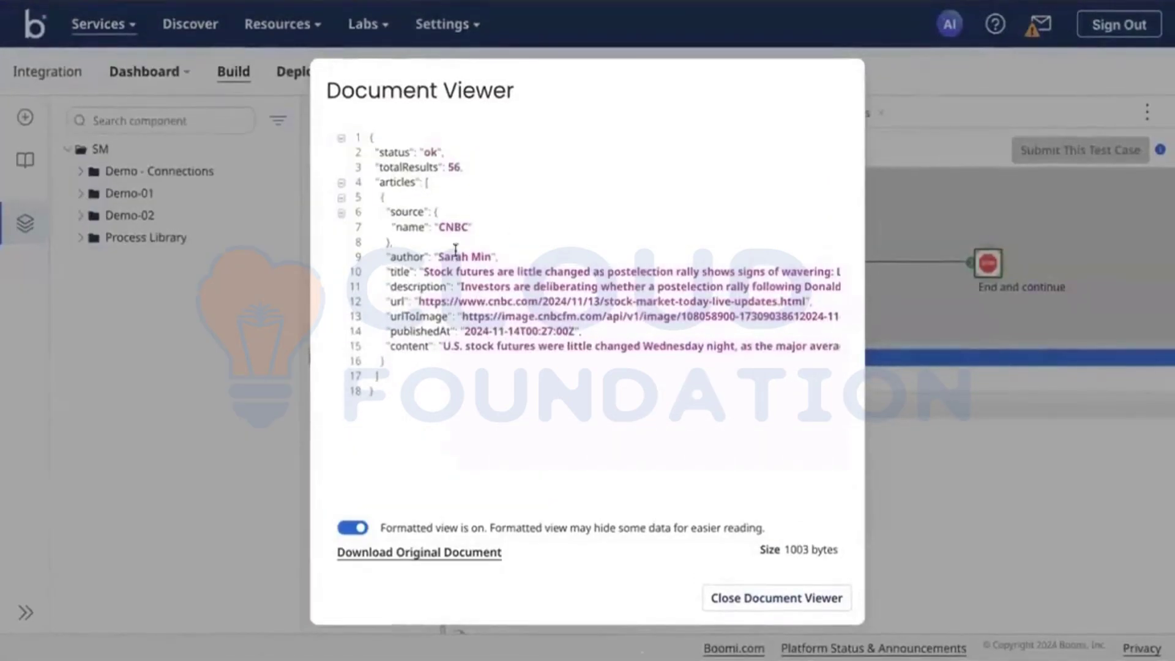
left_click(759, 599)
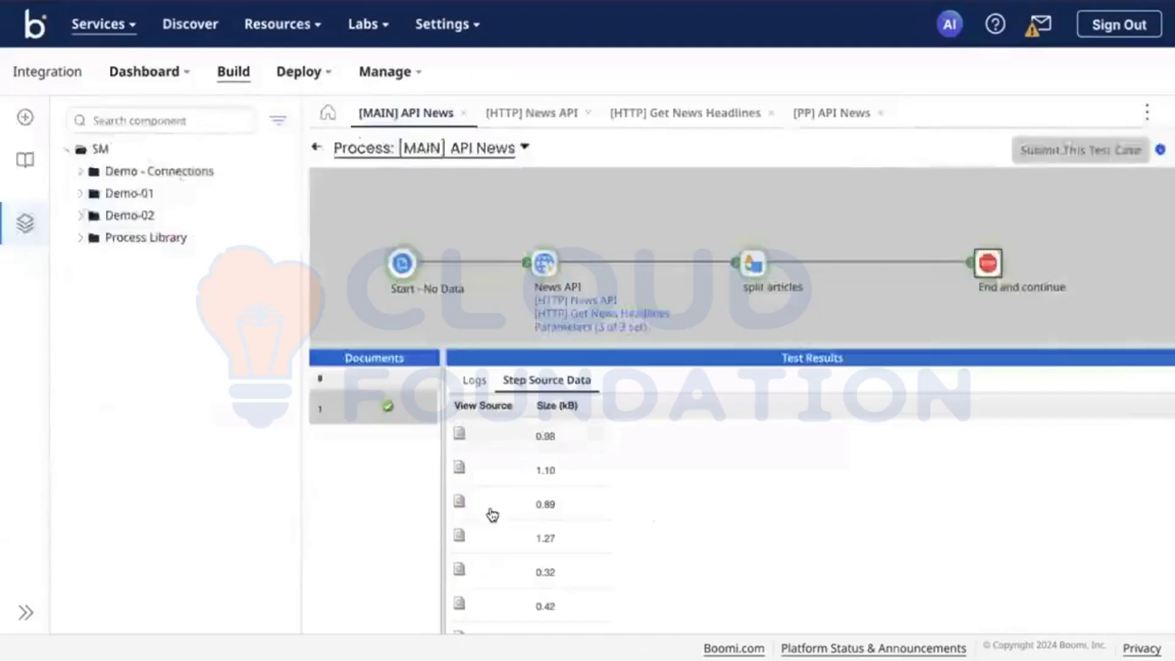
left_click(458, 540)
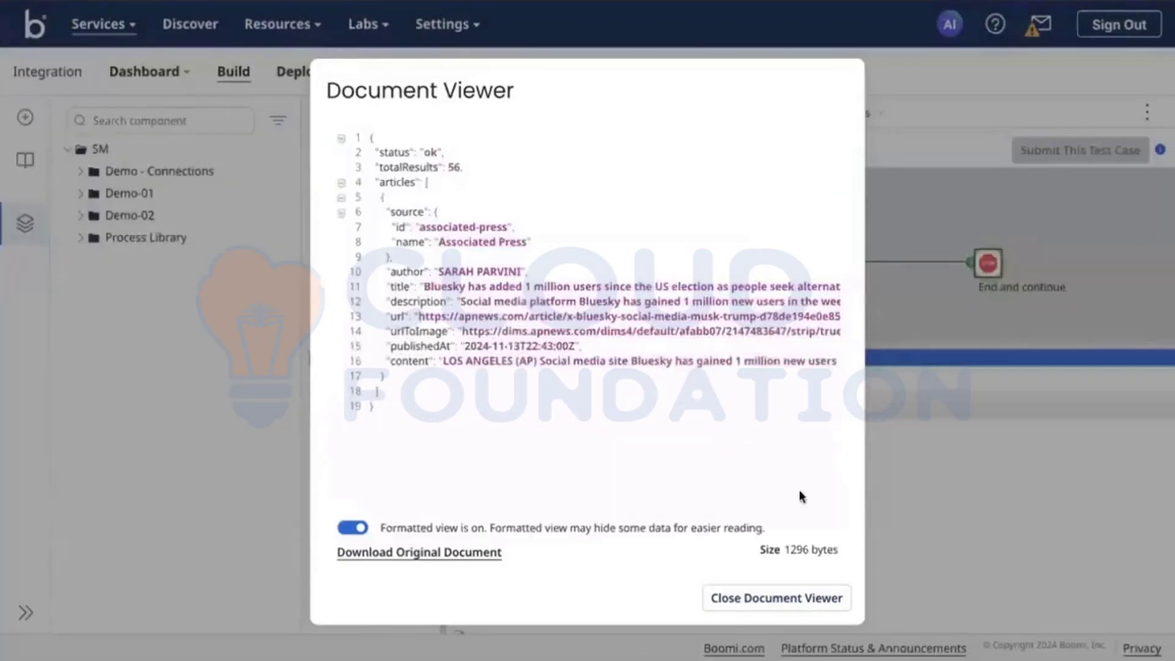
left_click(743, 598)
Switch to the code editor and examine how the source object repeats for each article in the JSON response
key("ctrl+Left")
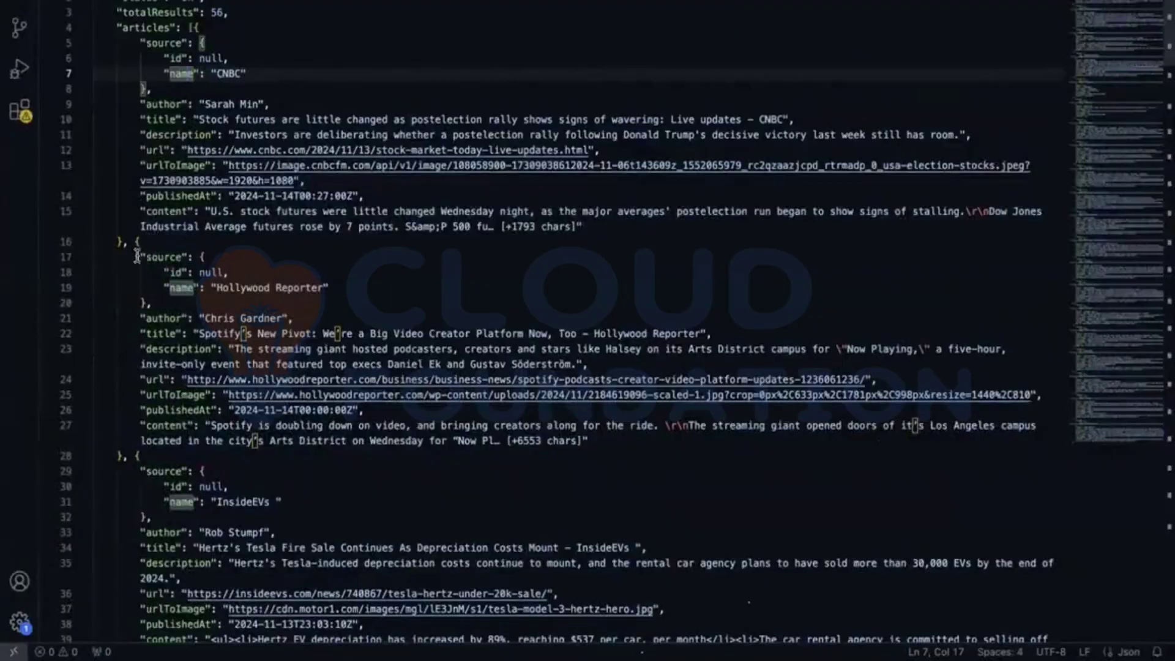
double_click(149, 256)
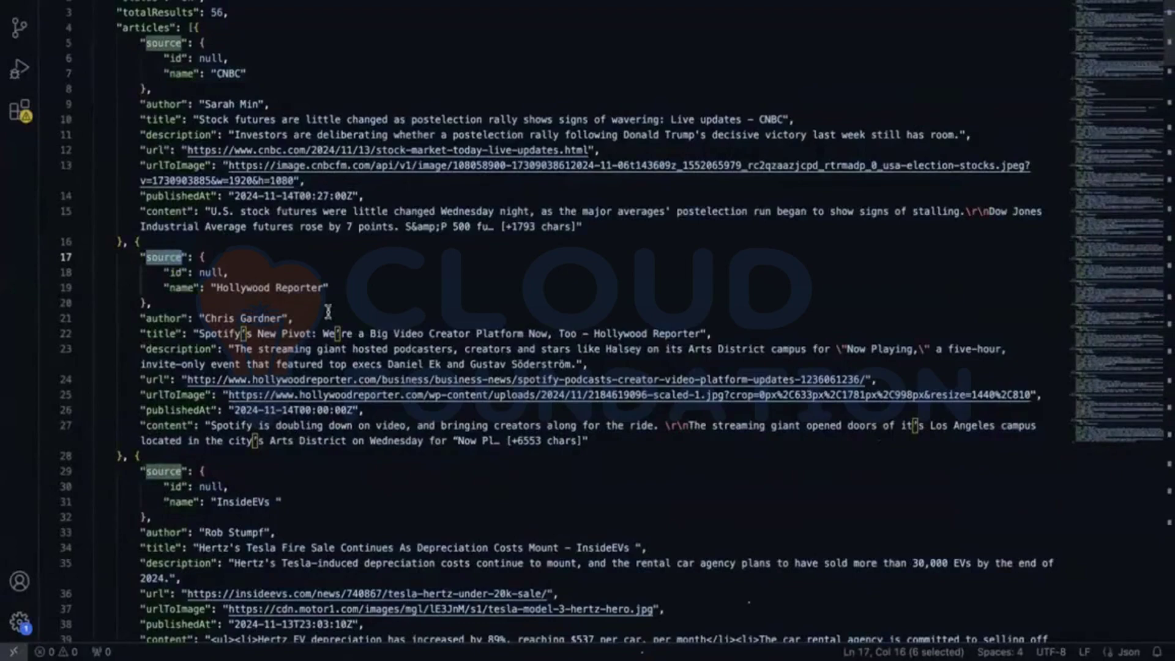
scroll(265, 427, "down", 10)
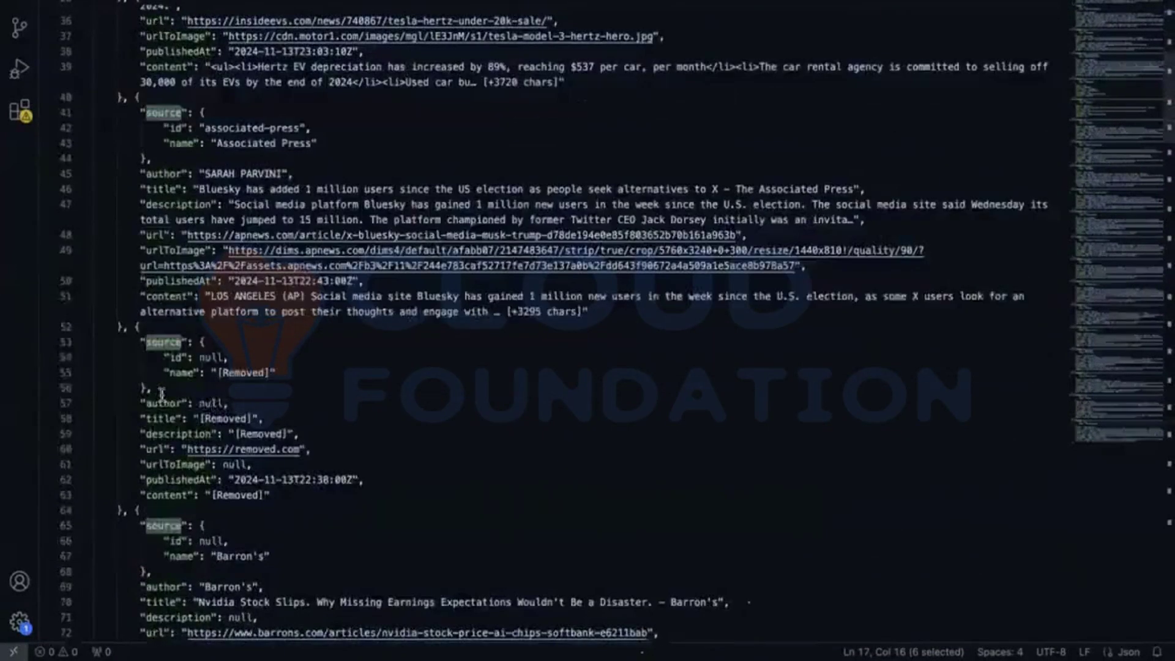
scroll(161, 394, "down", 6)
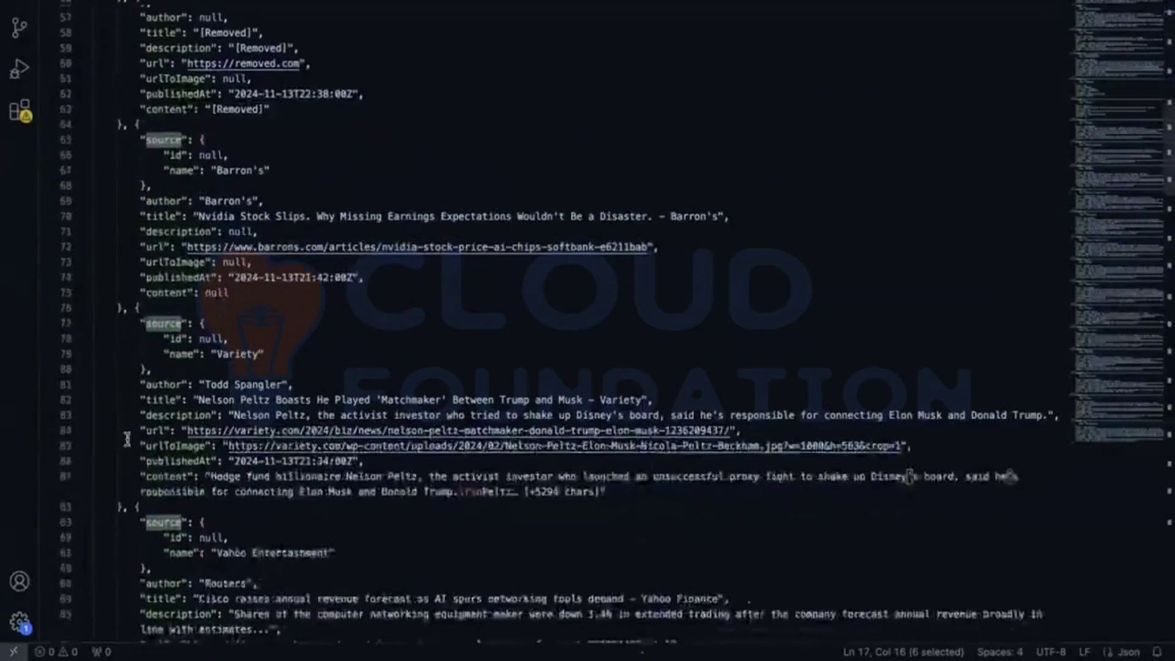
scroll(127, 436, "down", 2)
scroll(127, 438, "up", 18)
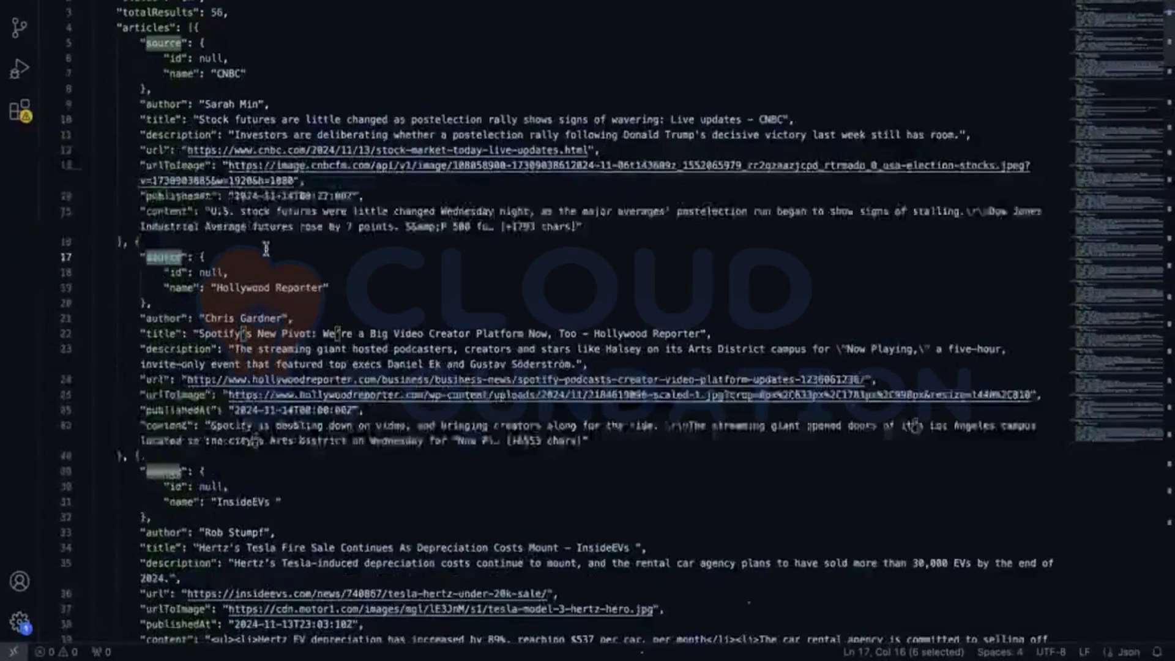
scroll(267, 248, "down", 1)
scroll(220, 91, "up", 1)
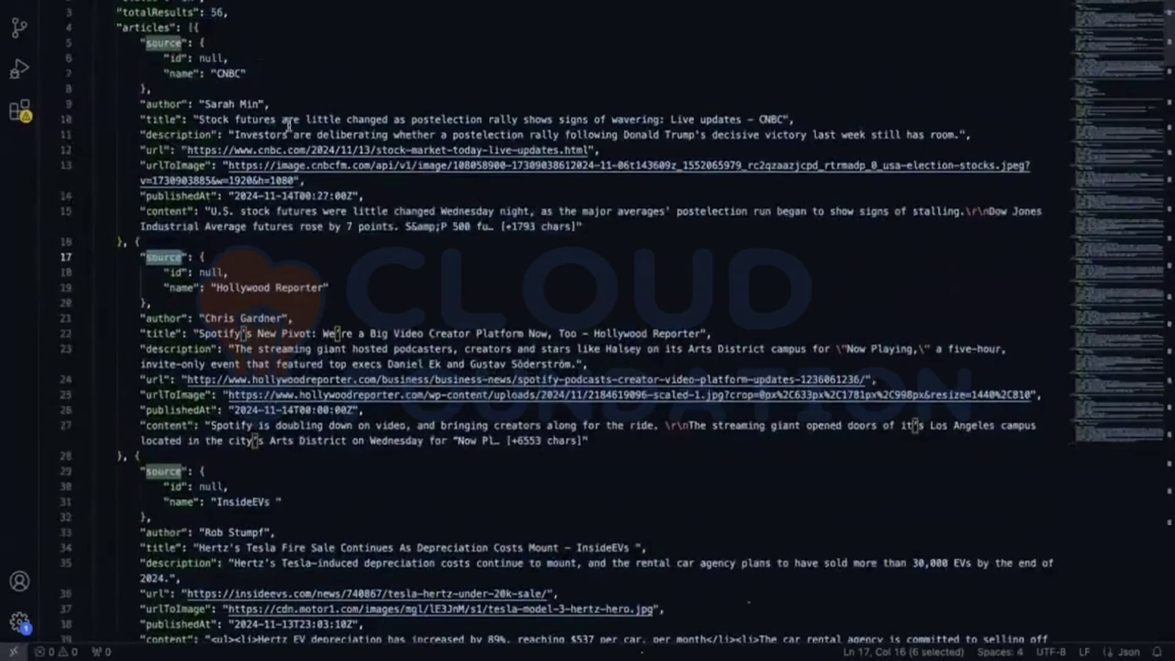
Highlight the articles array name in the JSON and examine the full list of article entries beneath it
double_click(140, 28)
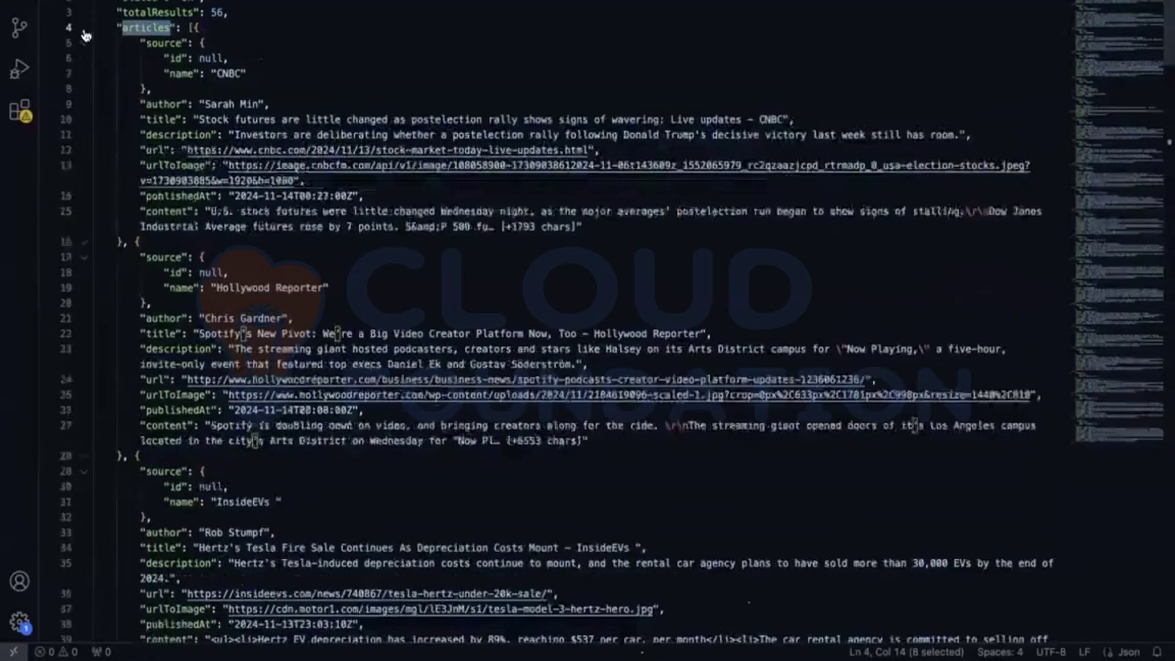
scroll(231, 228, "down", 20)
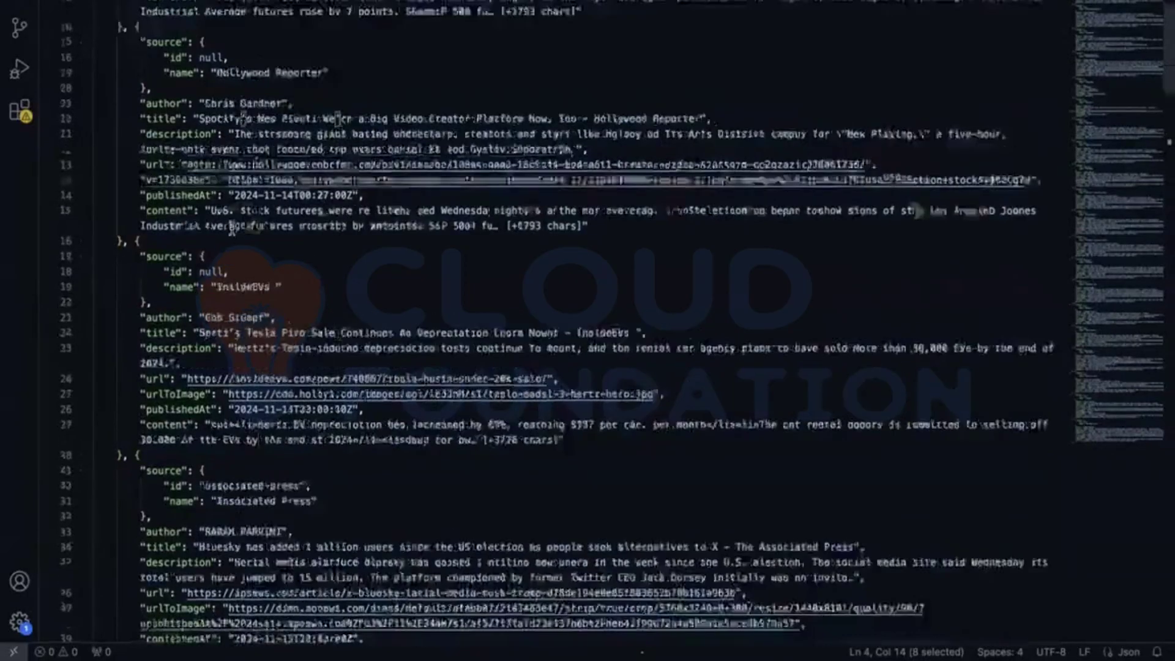
scroll(254, 48, "down", 15)
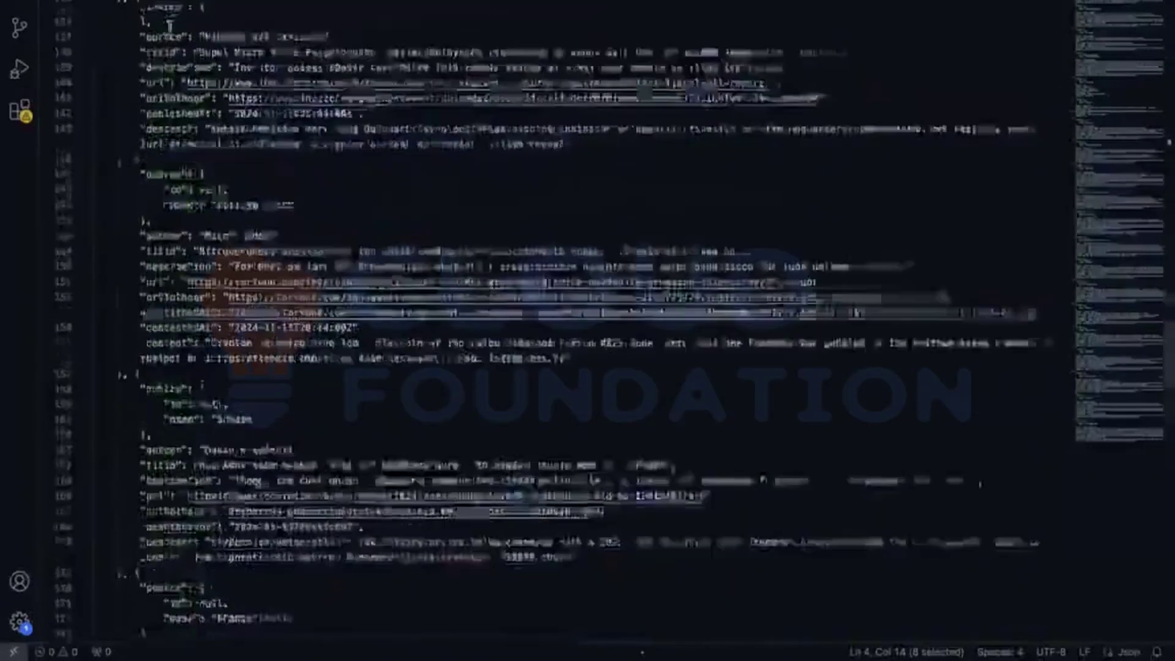
scroll(150, 26, "up", 20)
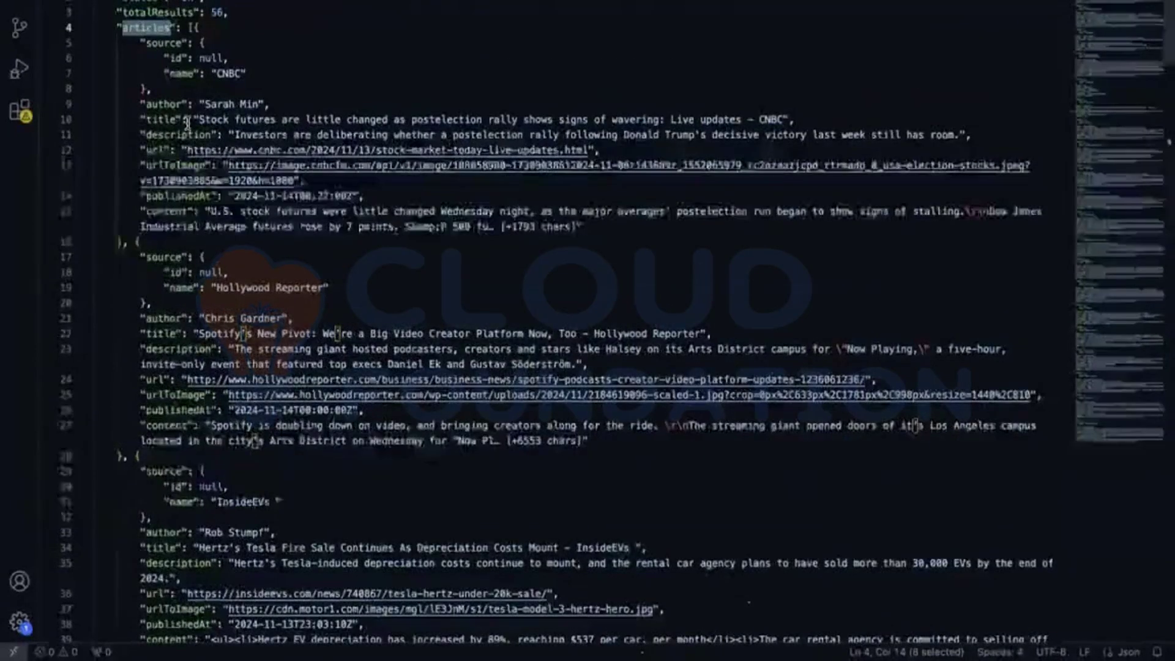
scroll(252, 132, "down", 15)
scroll(188, 121, "up", 20)
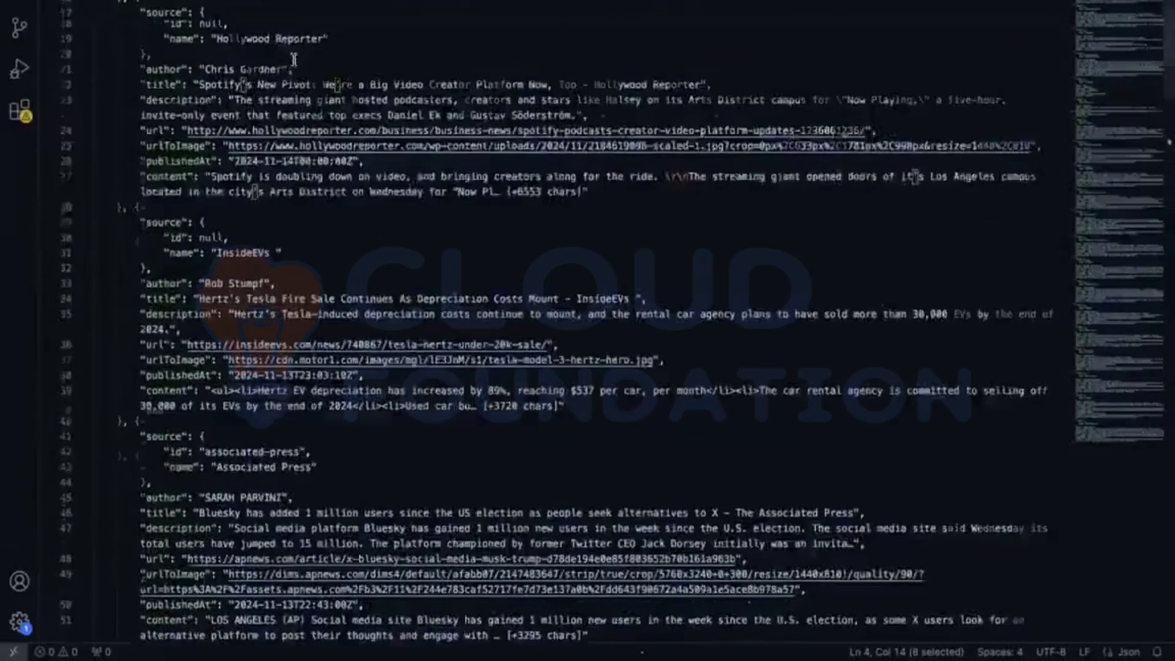
left_click(516, 60)
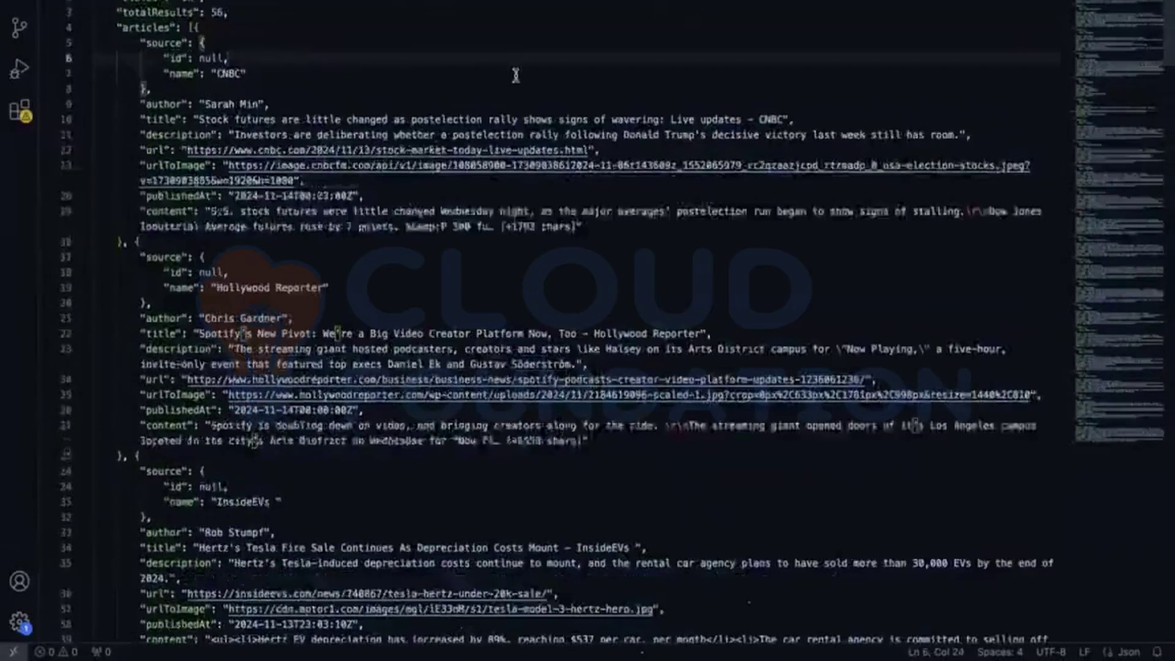
Back in Boomi, view the third split document and display the End and continue step's execution logs
key("ctrl+Right")
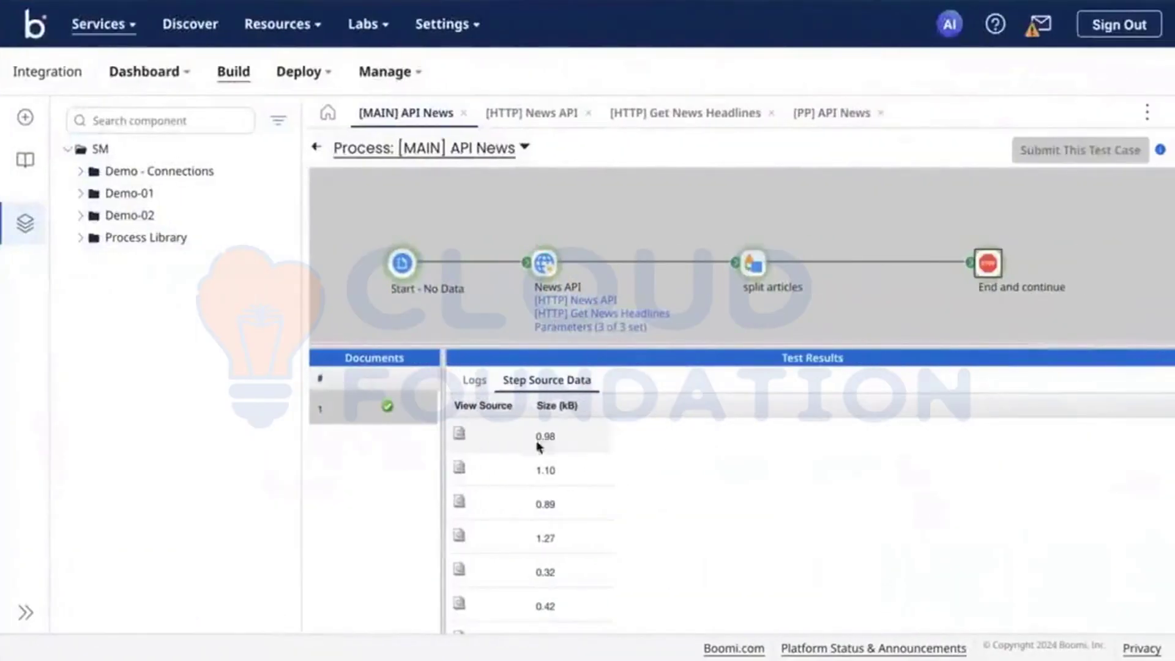
left_click(459, 502)
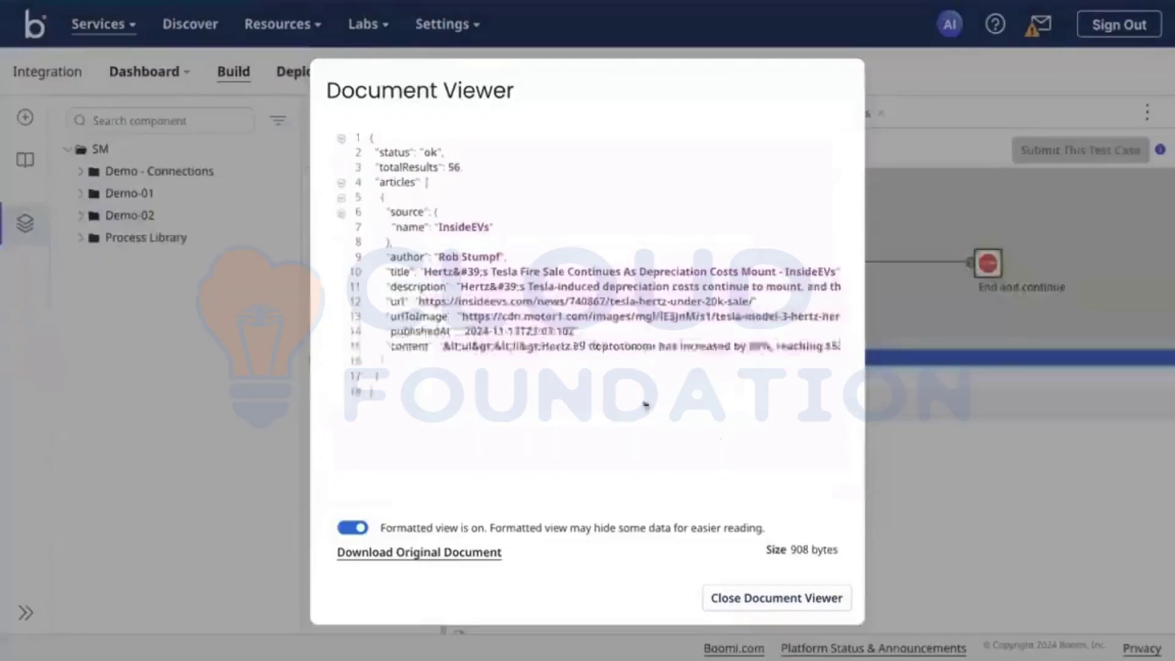
left_click(788, 600)
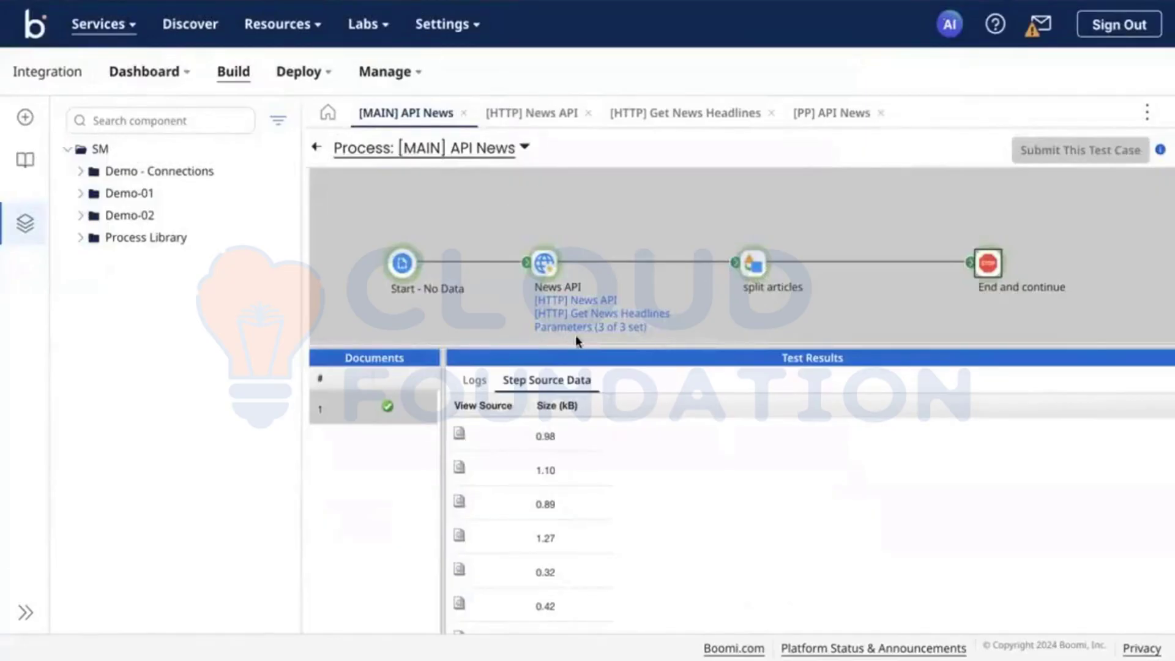
left_click(477, 390)
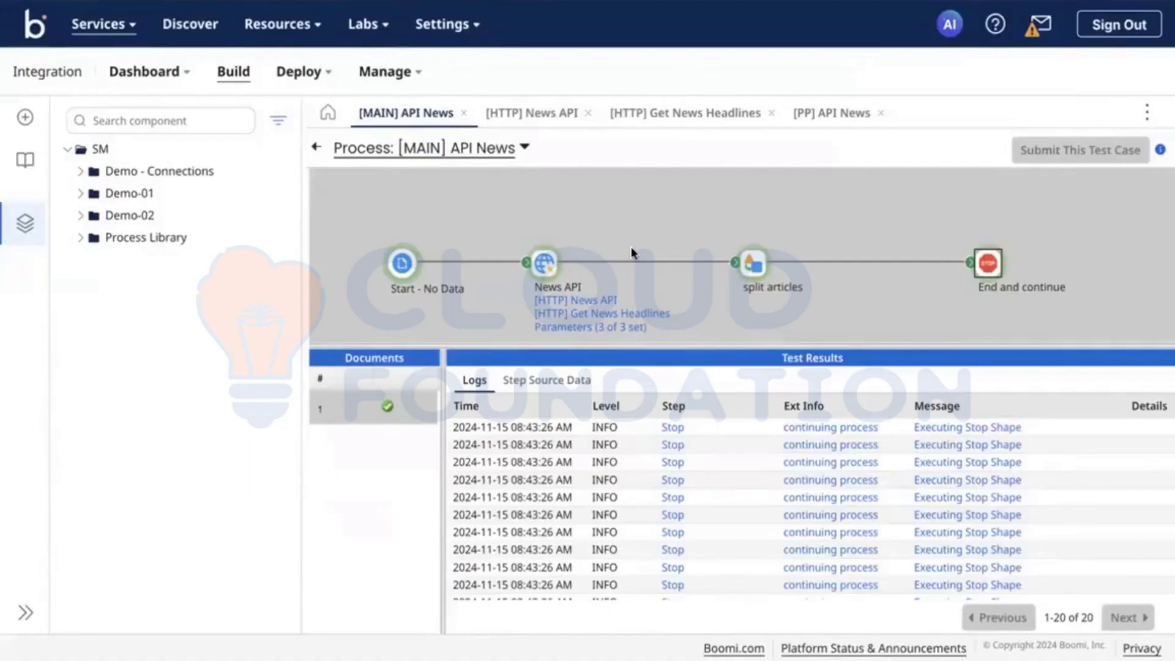
Return to the process canvas and review the parameters of the News API connector step, then close its settings
left_click(317, 150)
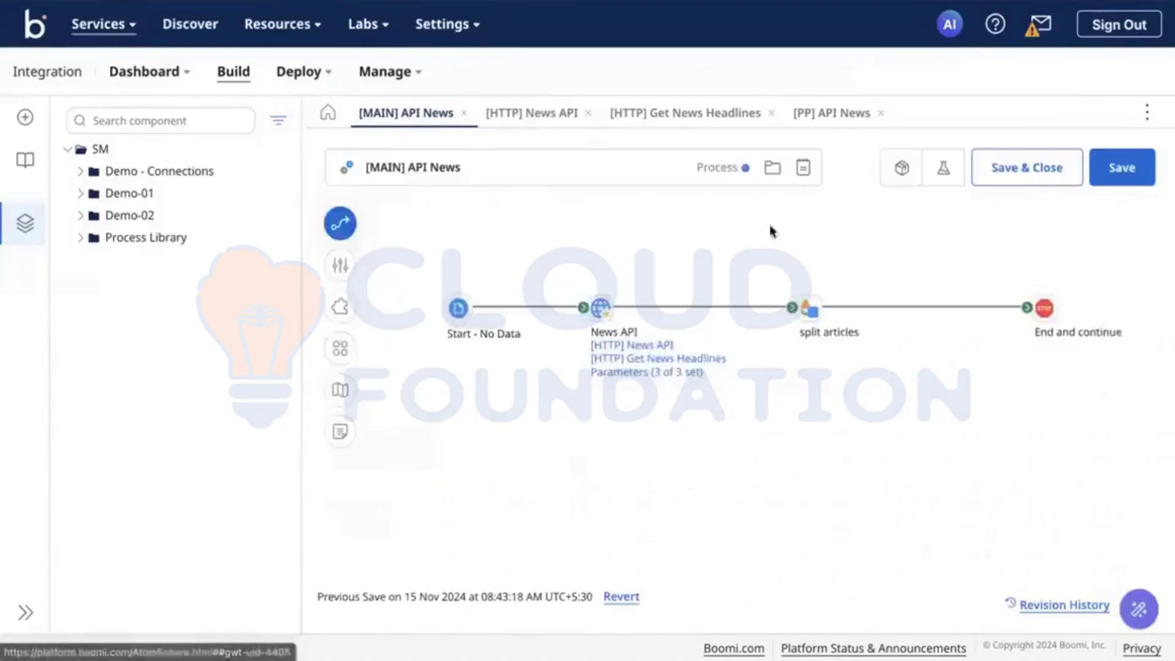
left_click(607, 372)
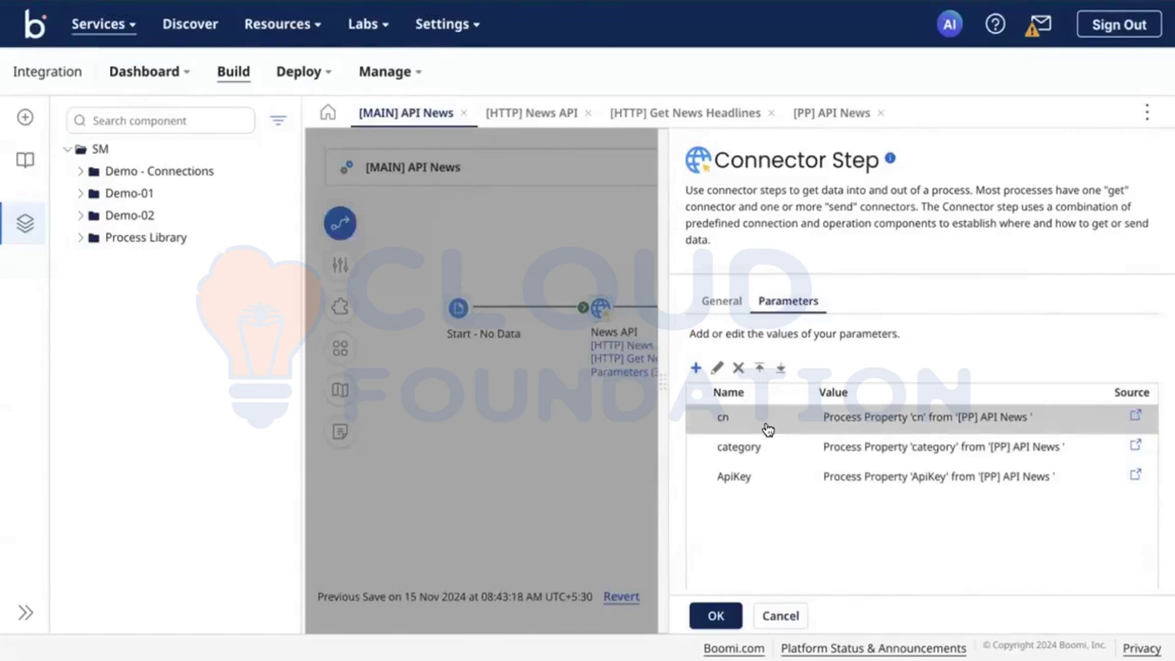
left_click(508, 442)
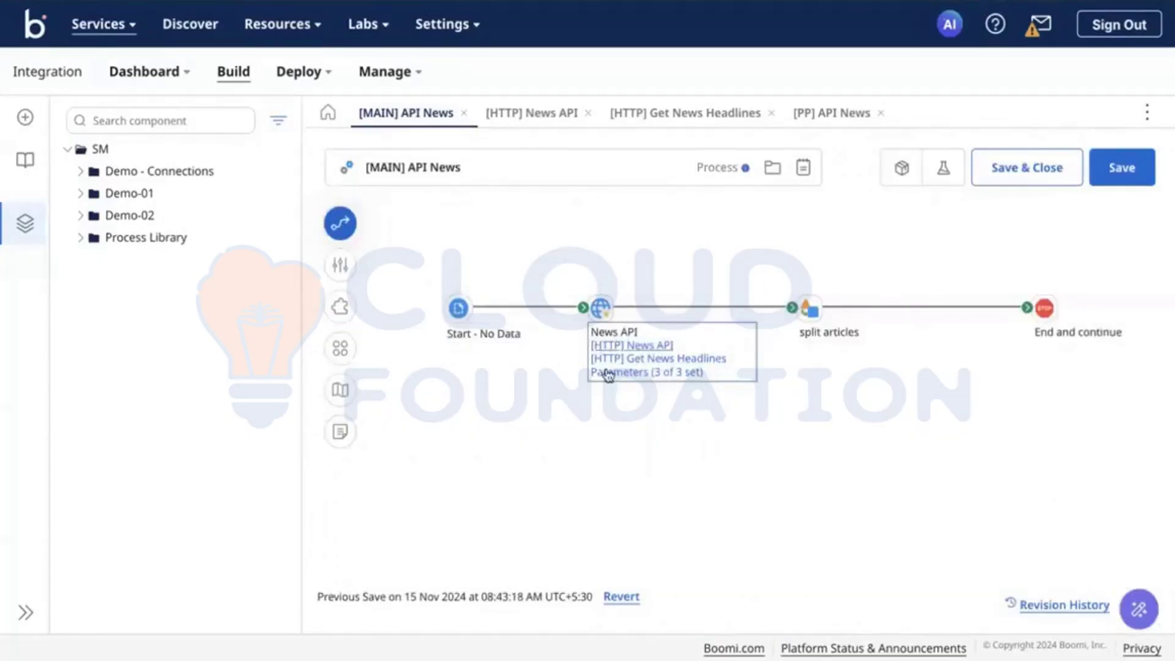
Switch the News API connector's category parameter to a Dynamic Process Property named DPP_Category, copy that name, and apply the connector settings
mouse_move(651, 263)
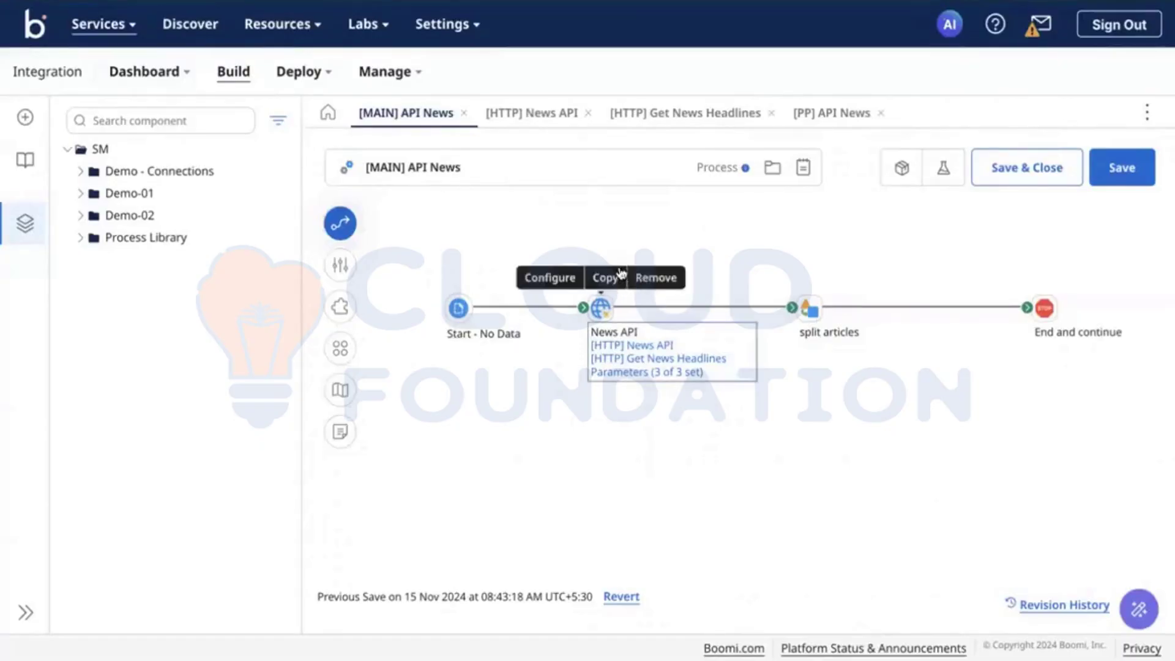
left_click(660, 374)
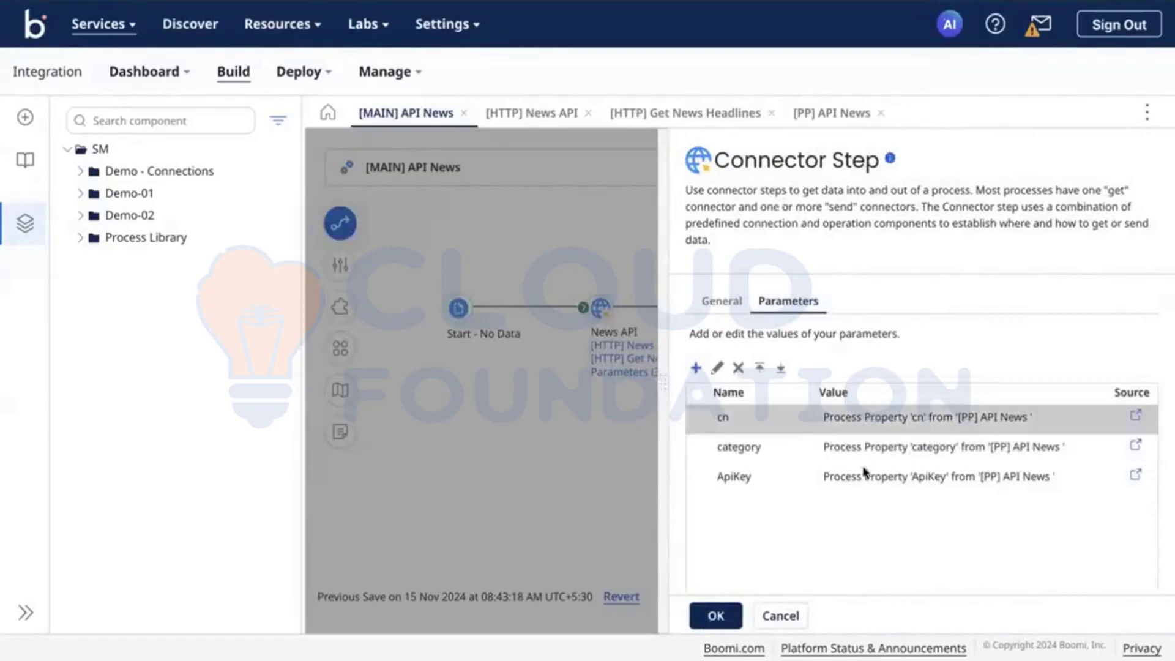
left_click(777, 447)
left_click(938, 422)
left_click(953, 477)
left_click(904, 460)
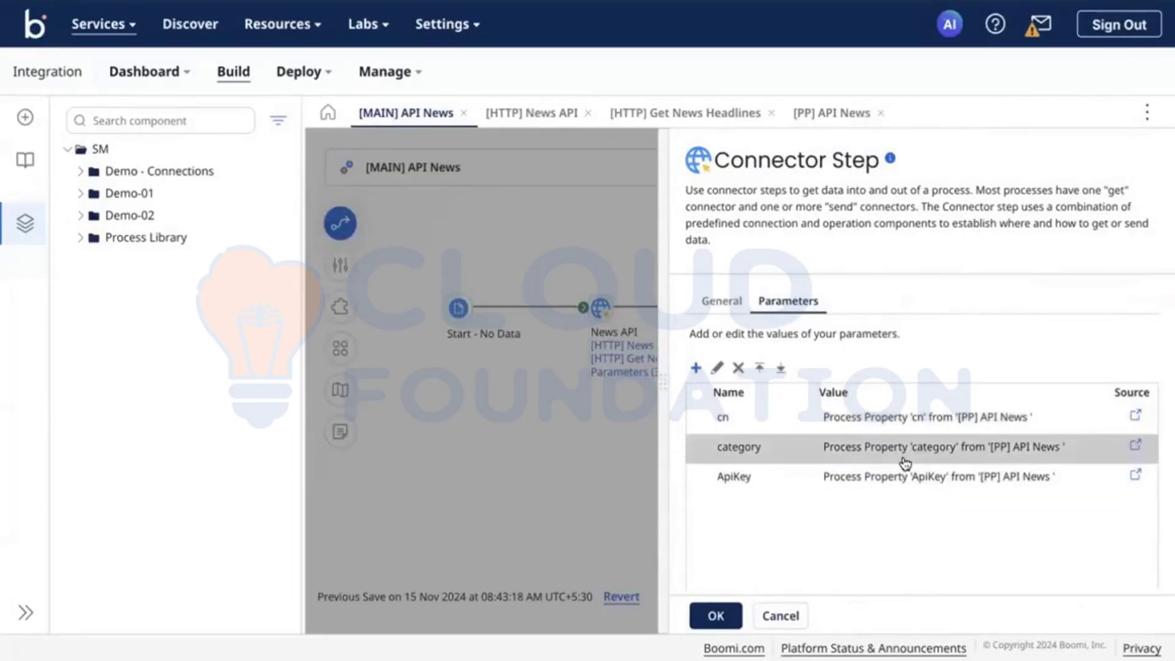
double_click(906, 464)
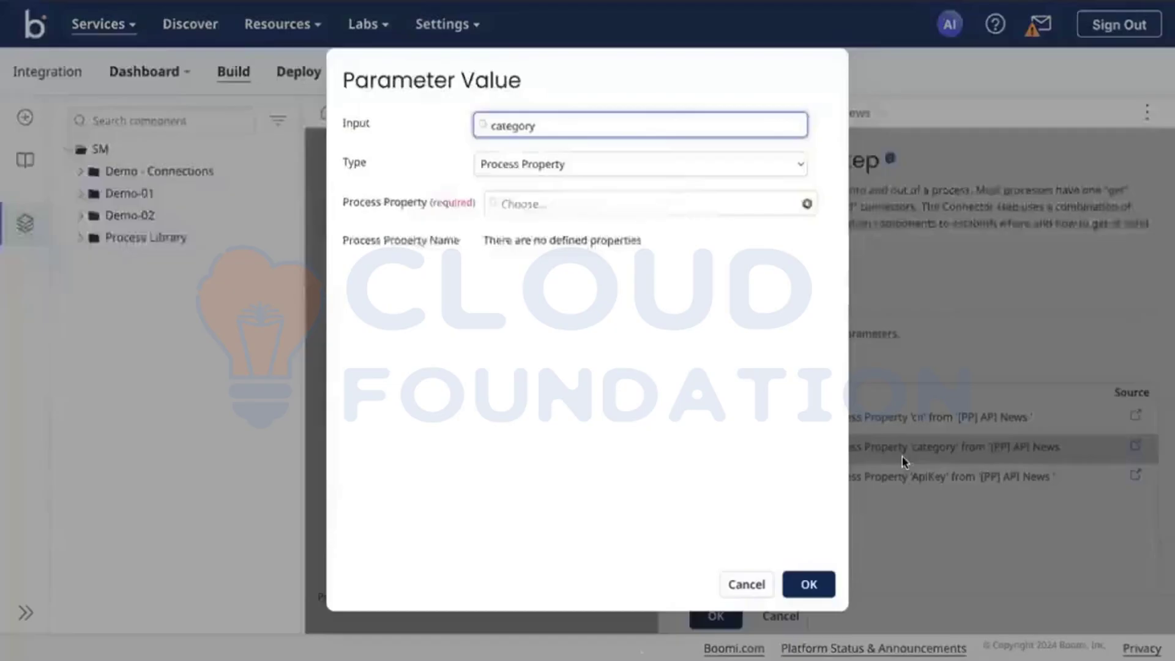
left_click(519, 164)
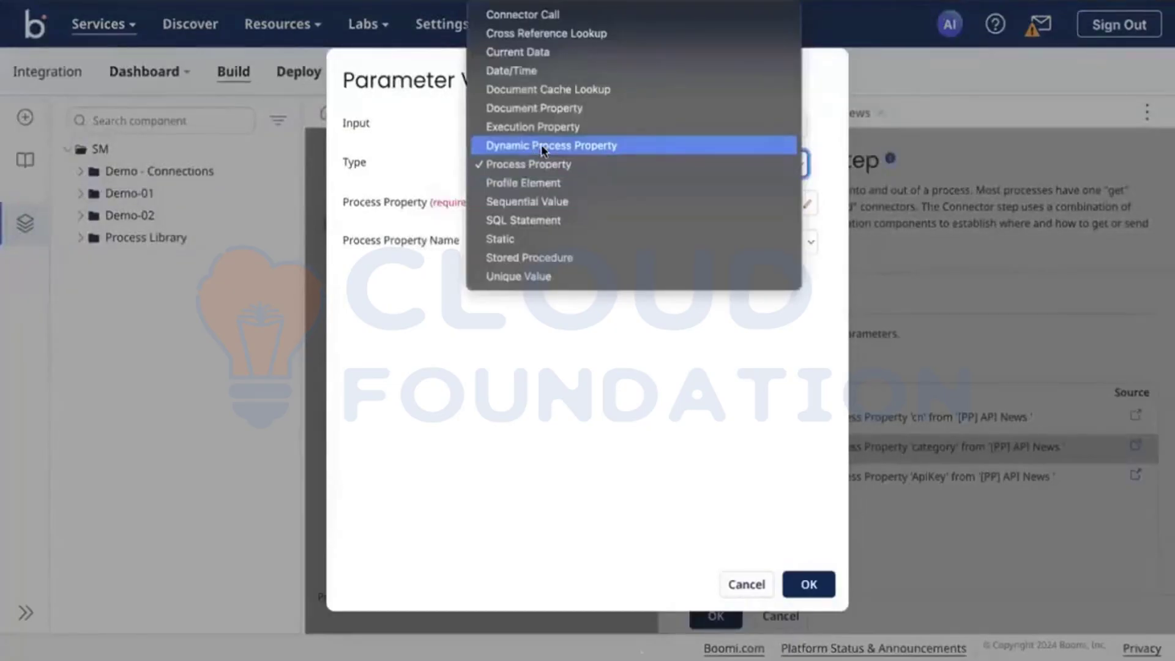
left_click(541, 145)
left_click(535, 197)
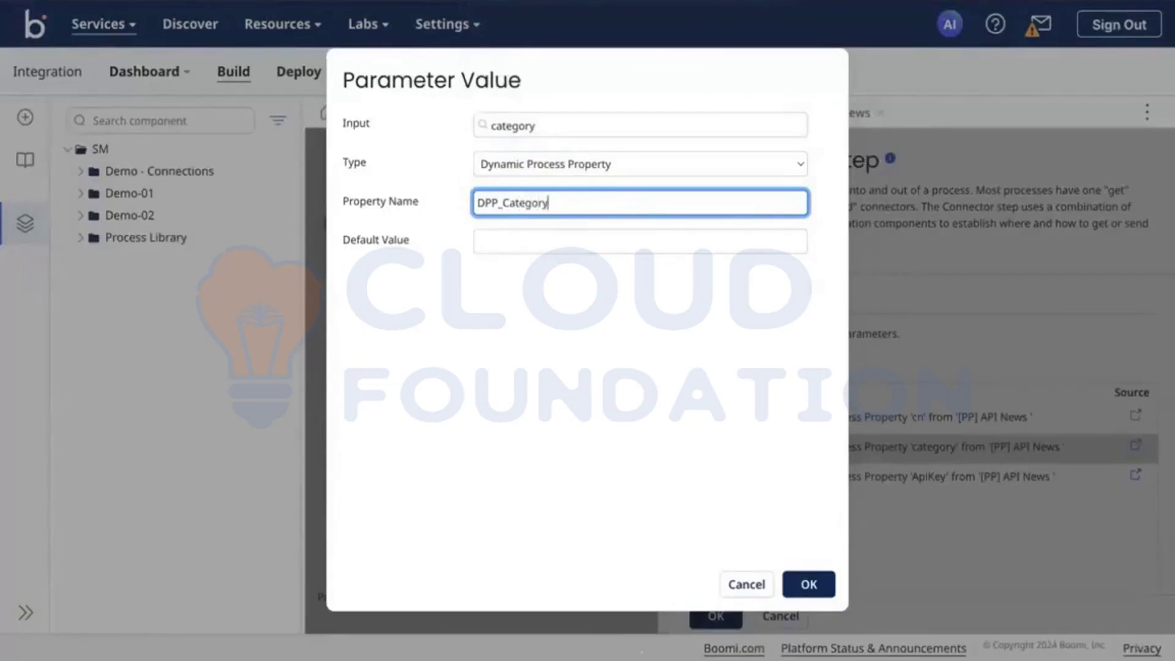
key("ctrl+a")
key("ctrl+c")
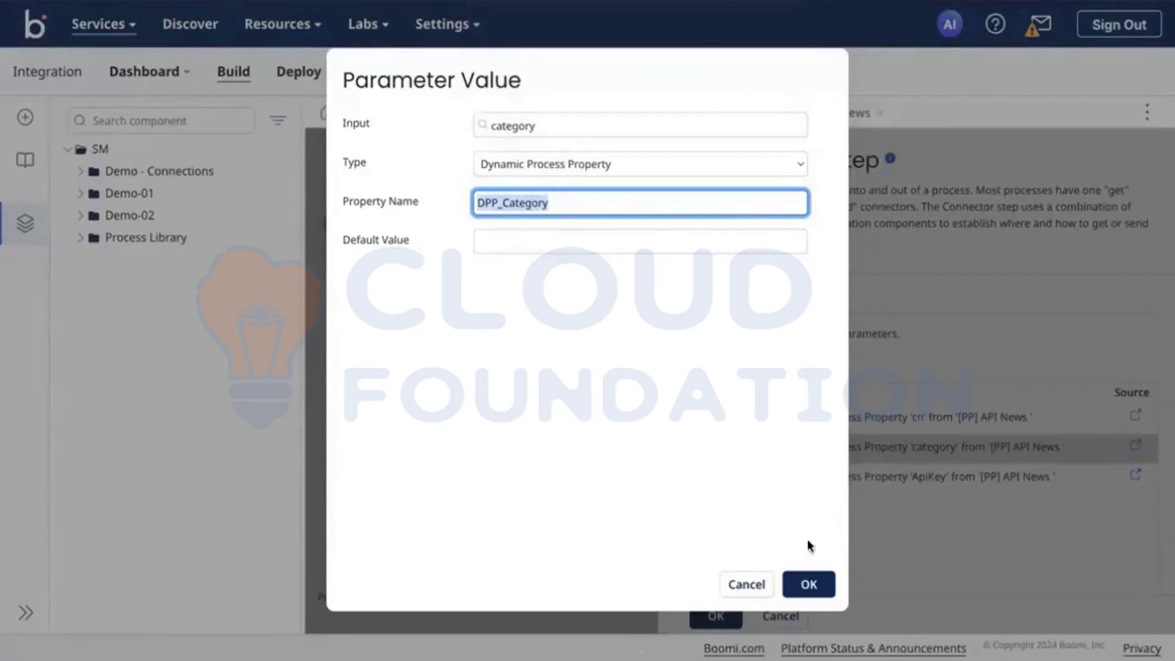
left_click(810, 584)
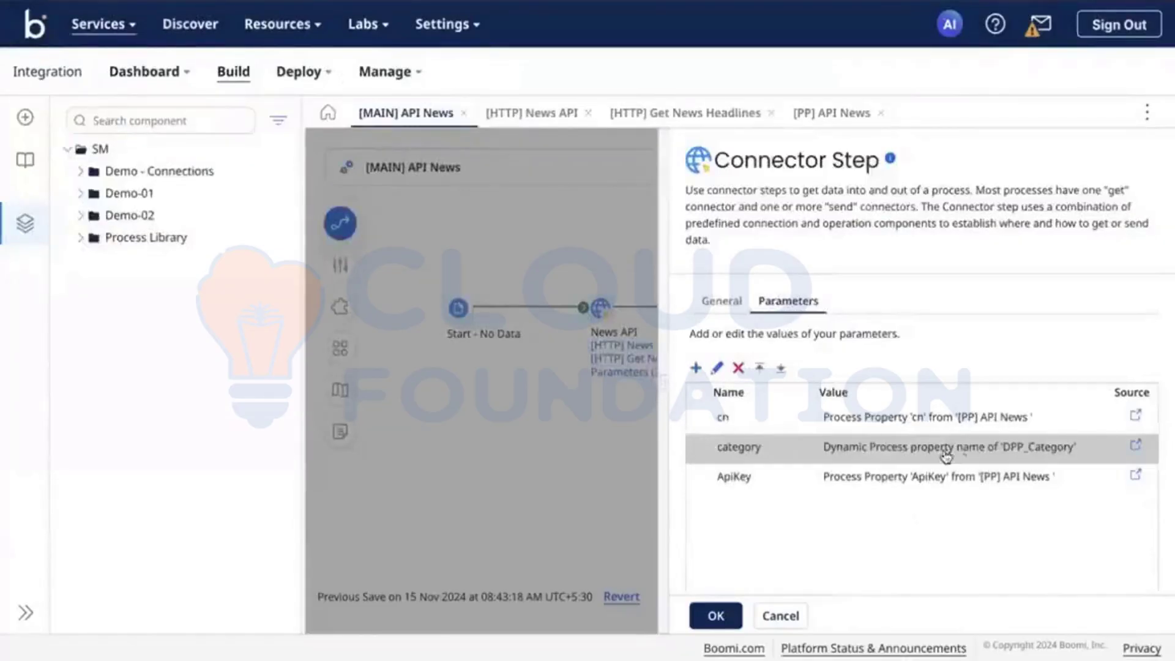
left_click(715, 616)
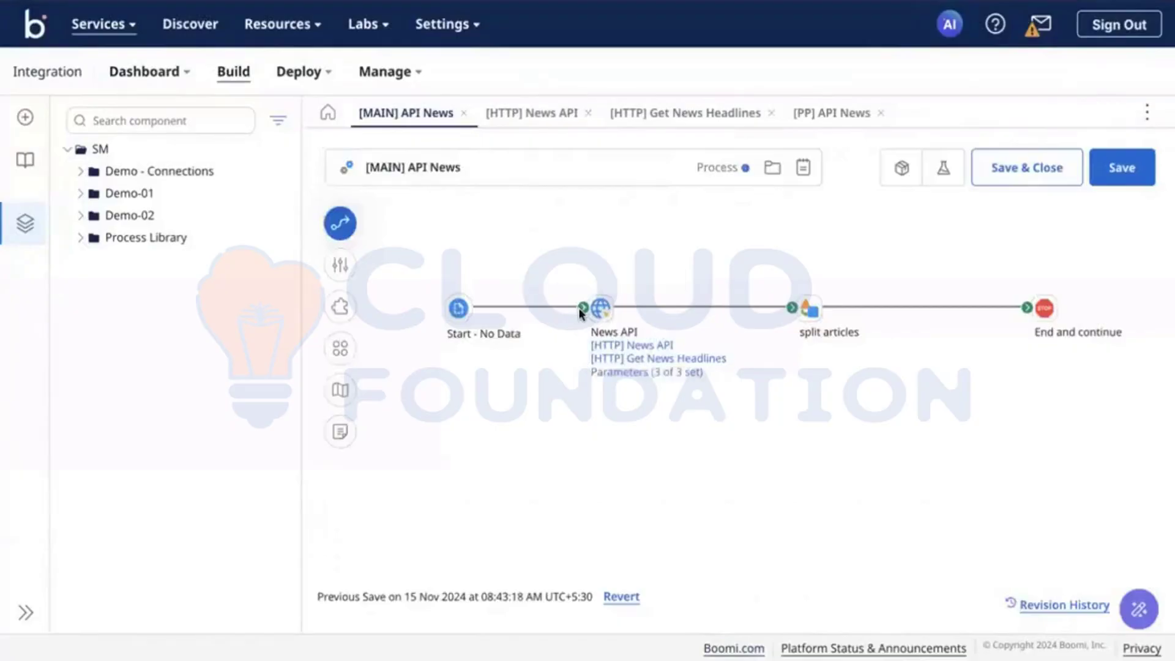
Insert a Set Properties step between the Start and News API steps and give it the display name DPP_Category
left_click_drag(580, 312, 526, 307)
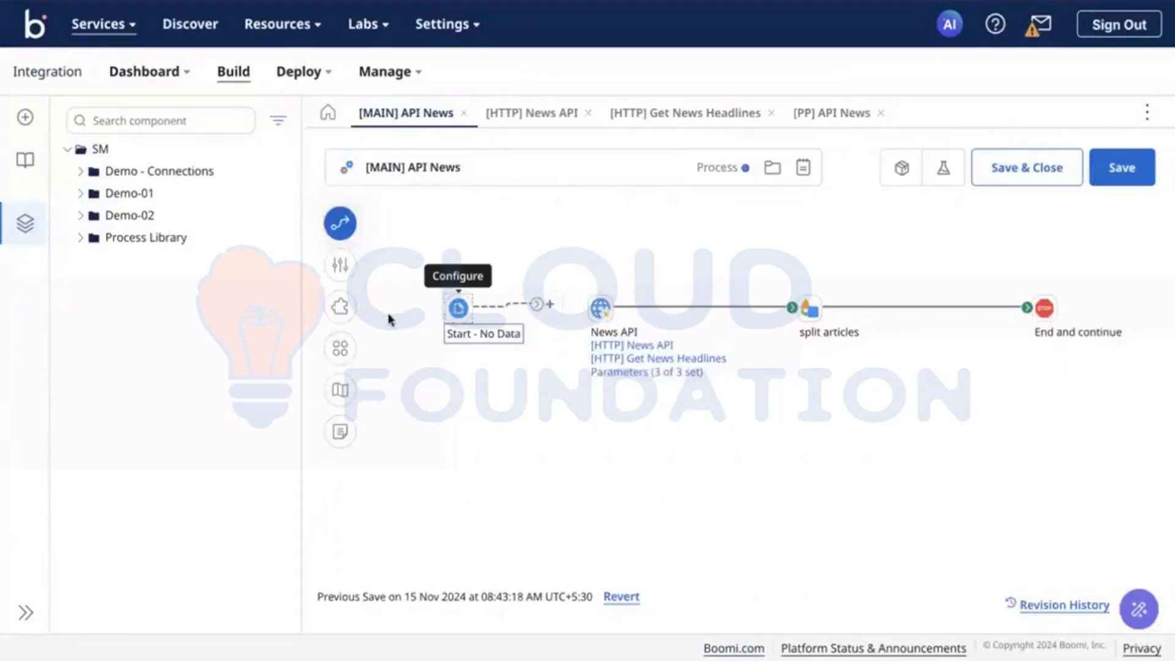
left_click(499, 307)
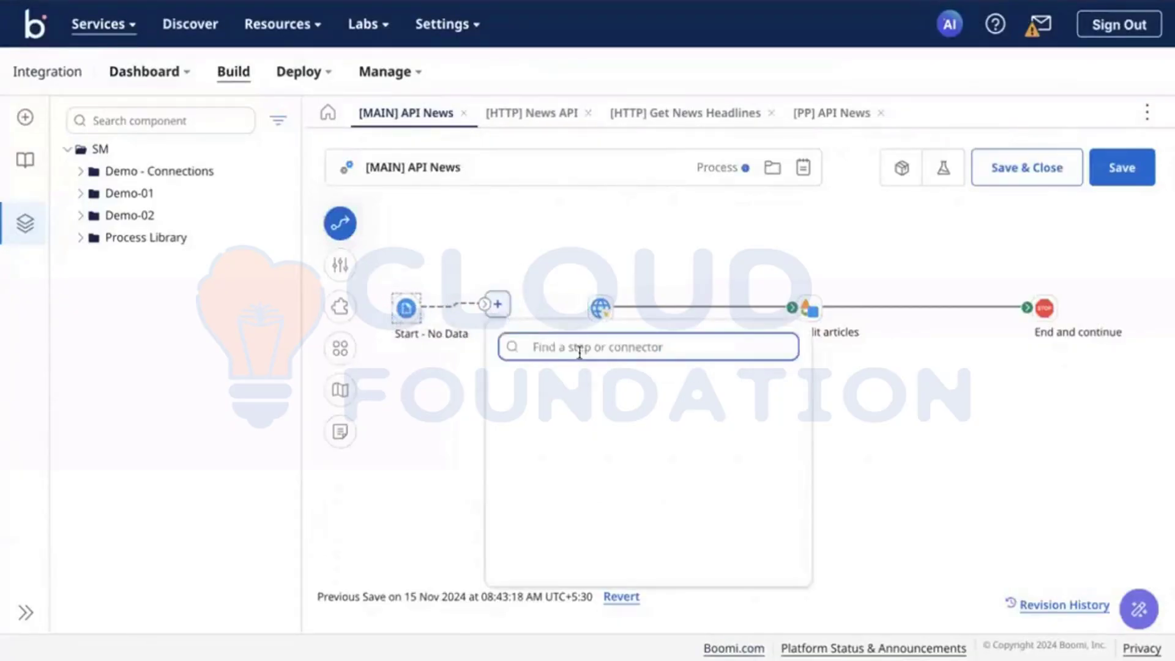
left_click(554, 441)
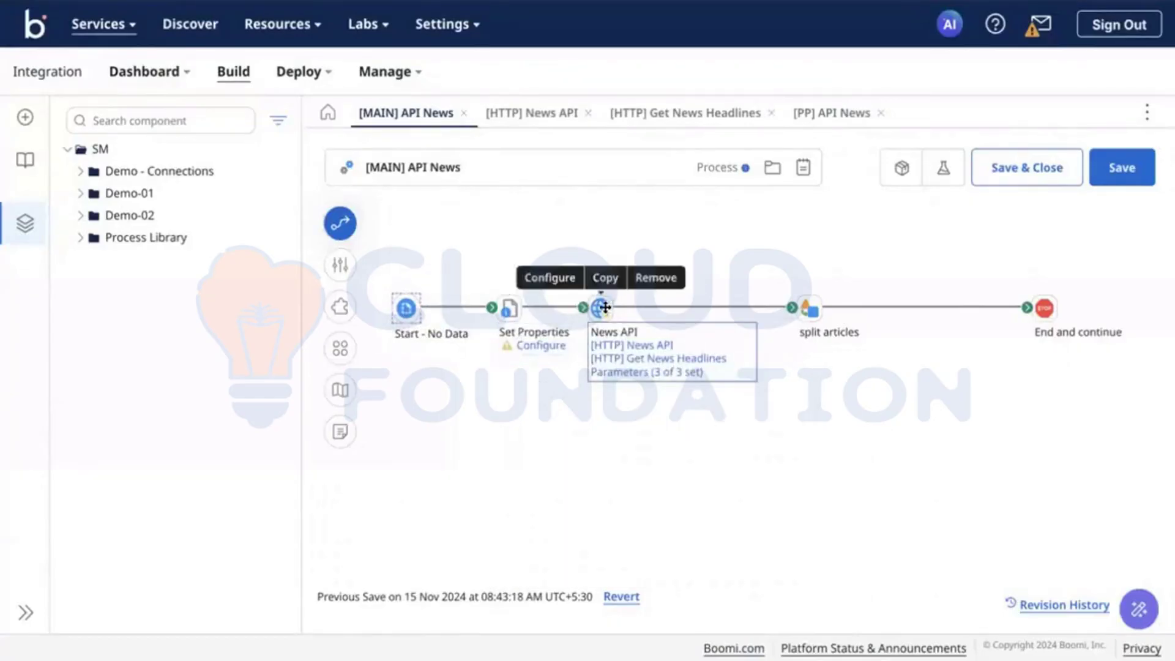
left_click(510, 308)
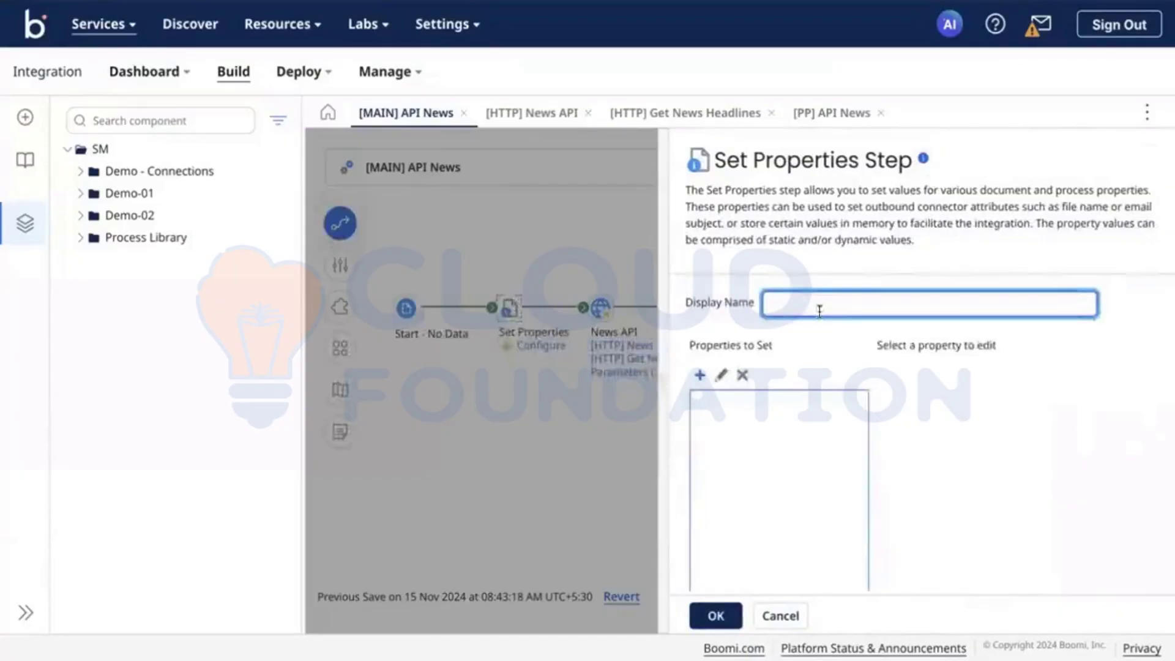
key("ctrl+v")
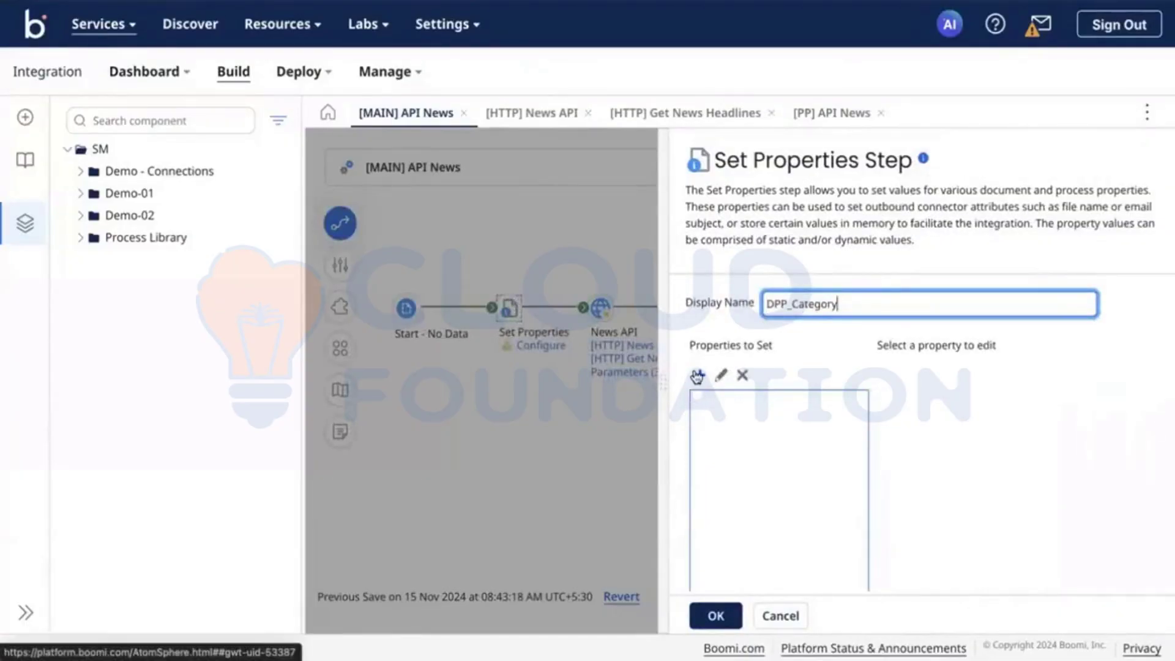
Add a Dynamic Process Property named DPP_Category to the properties set by the new step
left_click(699, 378)
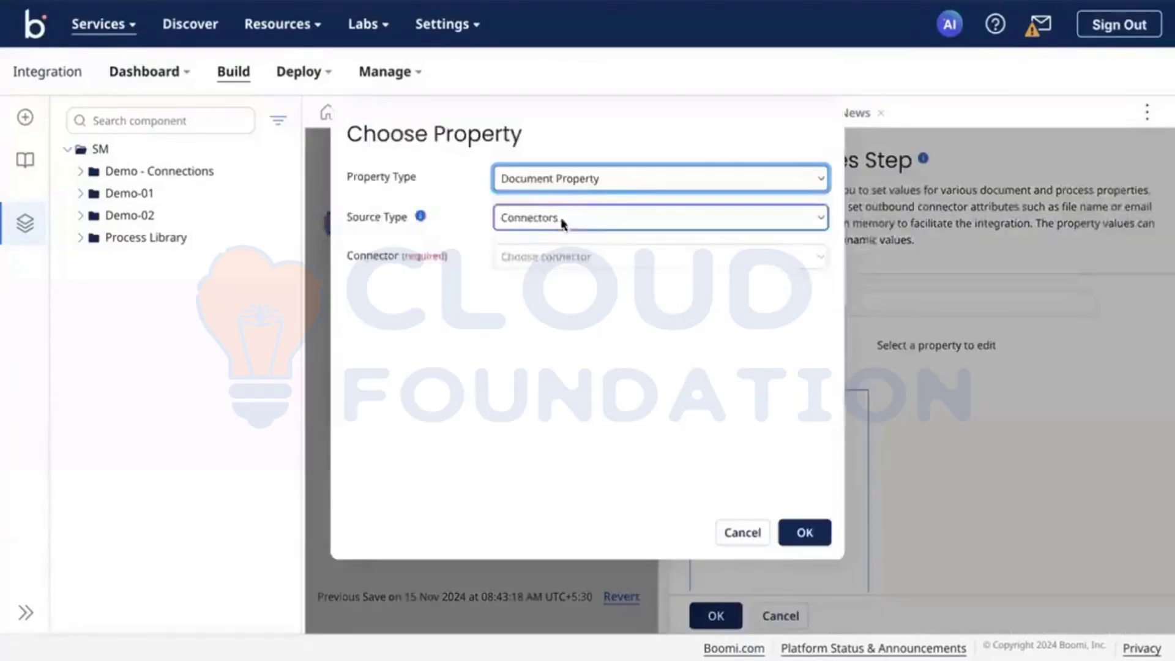
left_click(593, 177)
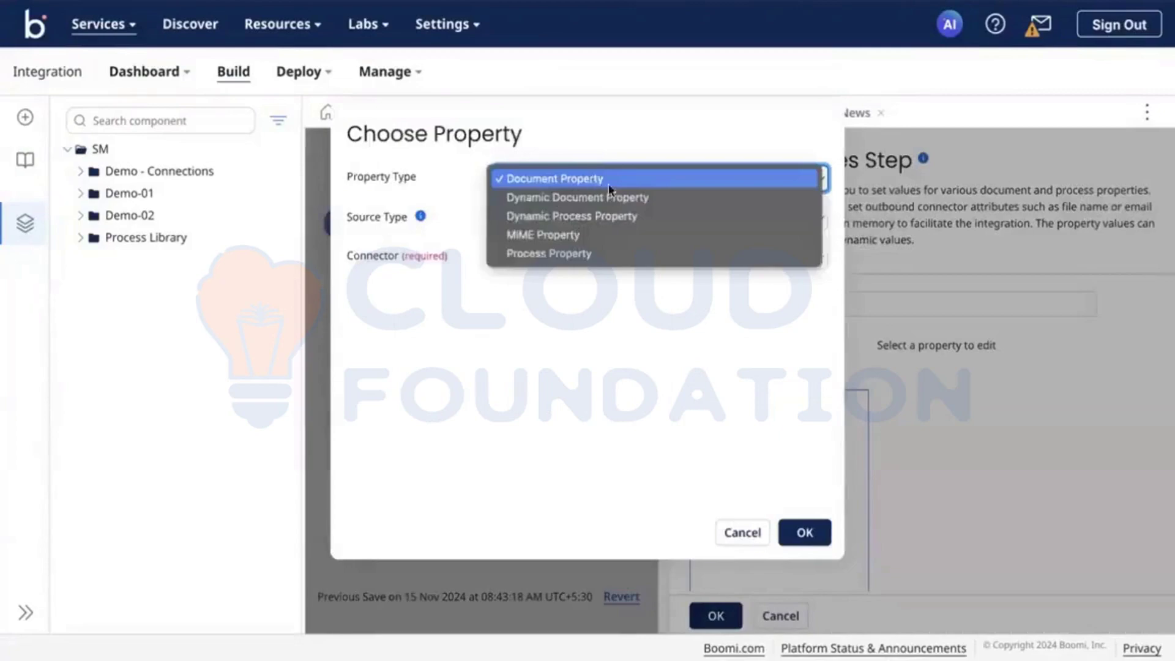
left_click(619, 217)
left_click(583, 220)
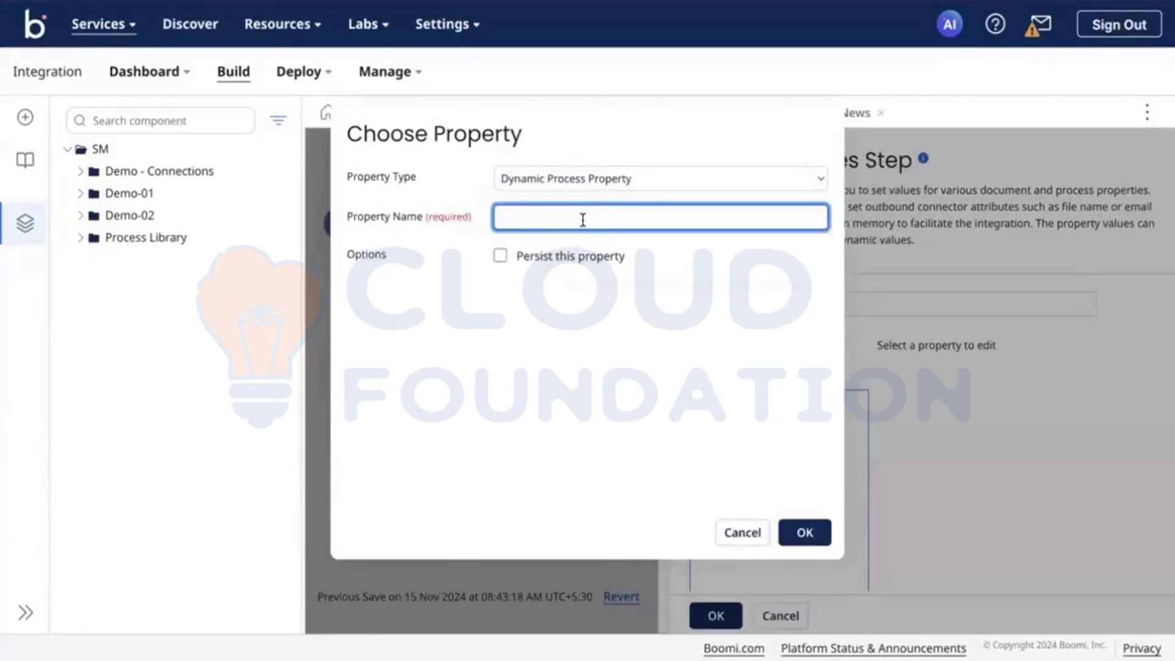
type("DPP_Category")
left_click(802, 532)
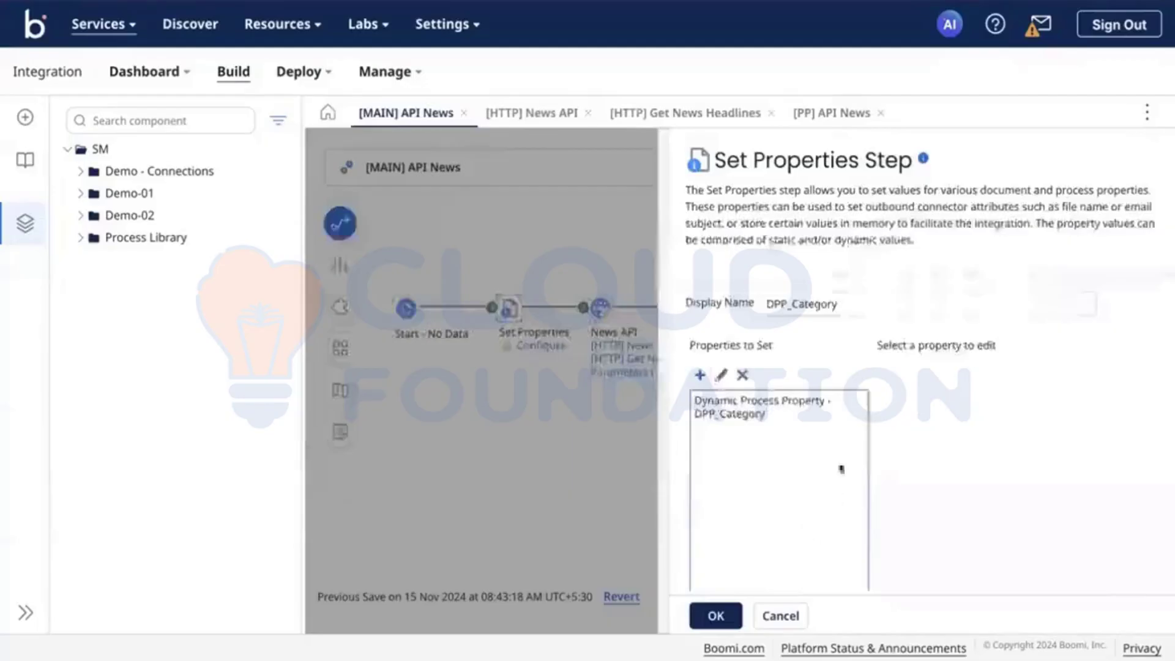
Give the DPP_Category property the static value business and apply the Set Properties step's settings
left_click(792, 411)
left_click(883, 376)
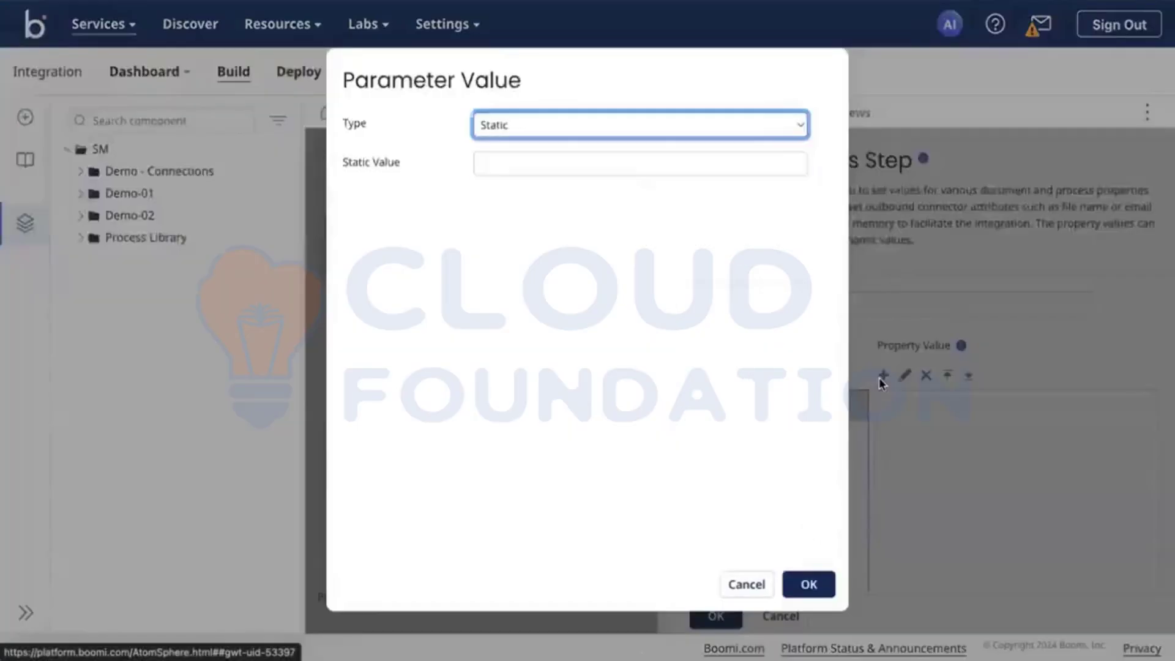
left_click(739, 125)
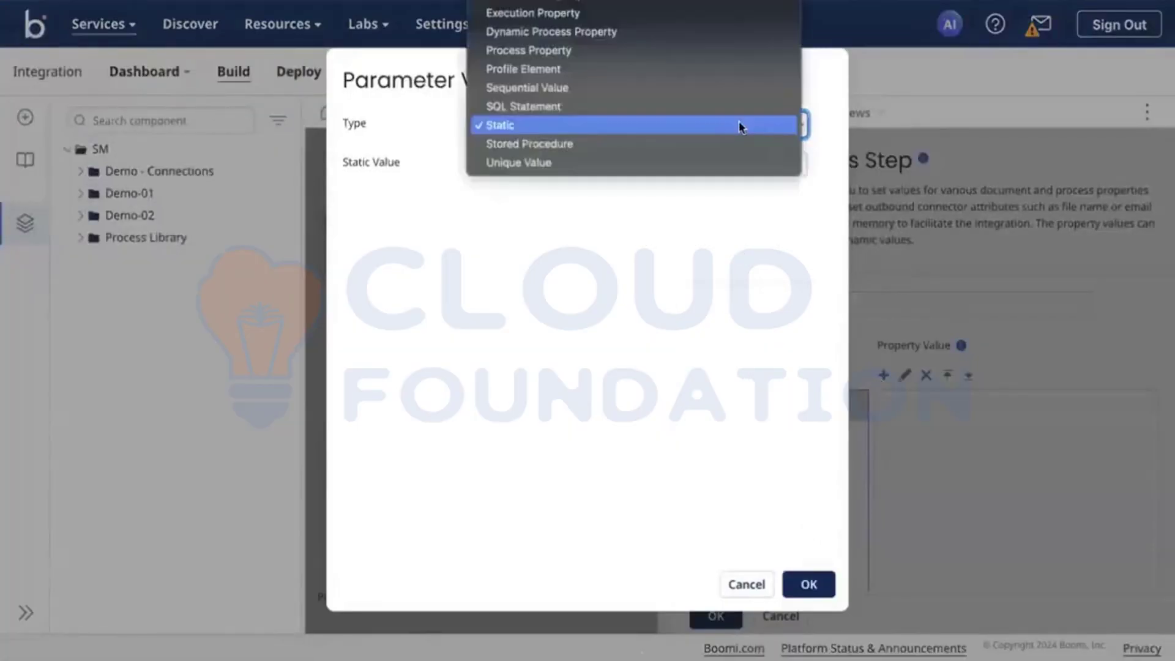
left_click(595, 234)
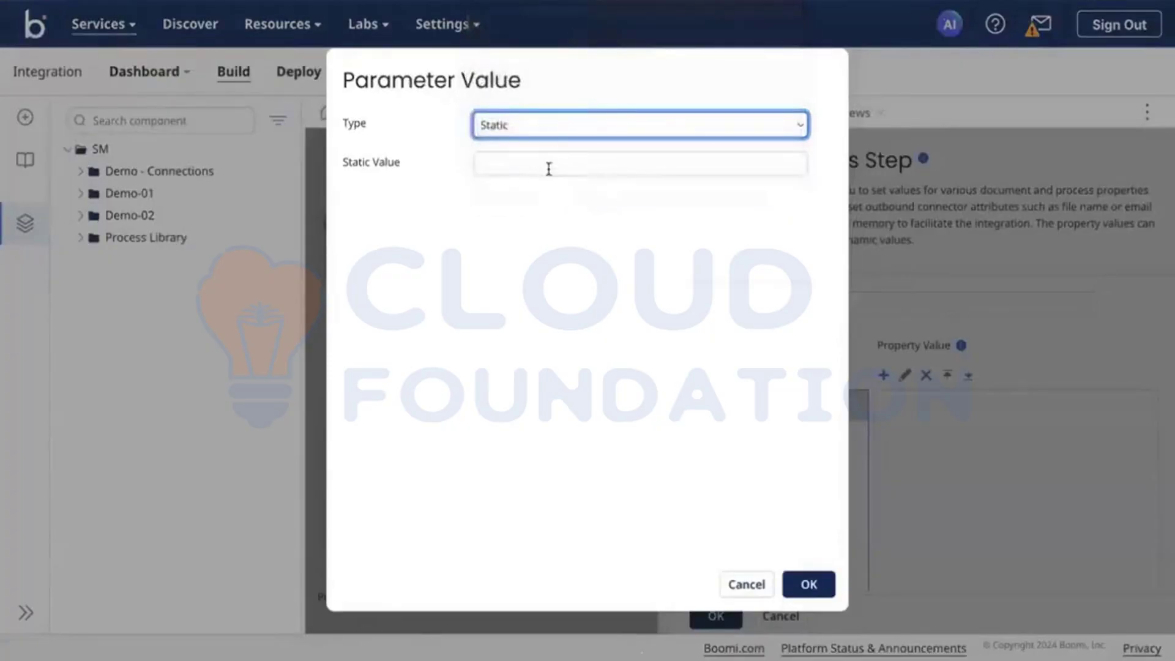
left_click(549, 168)
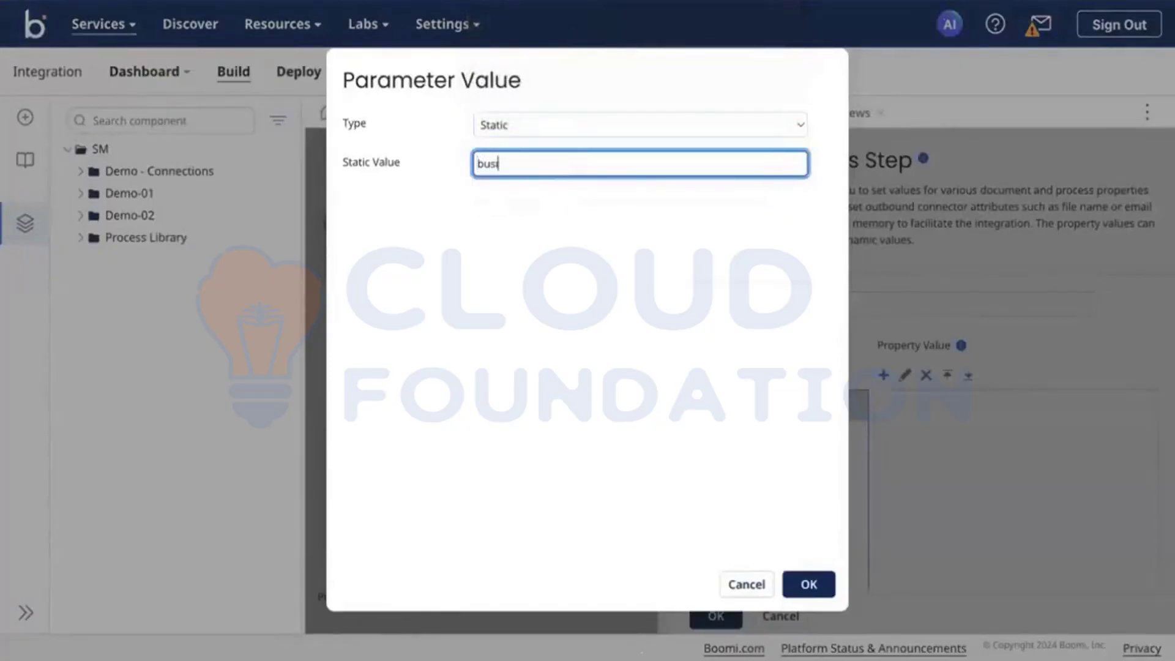
left_click(808, 583)
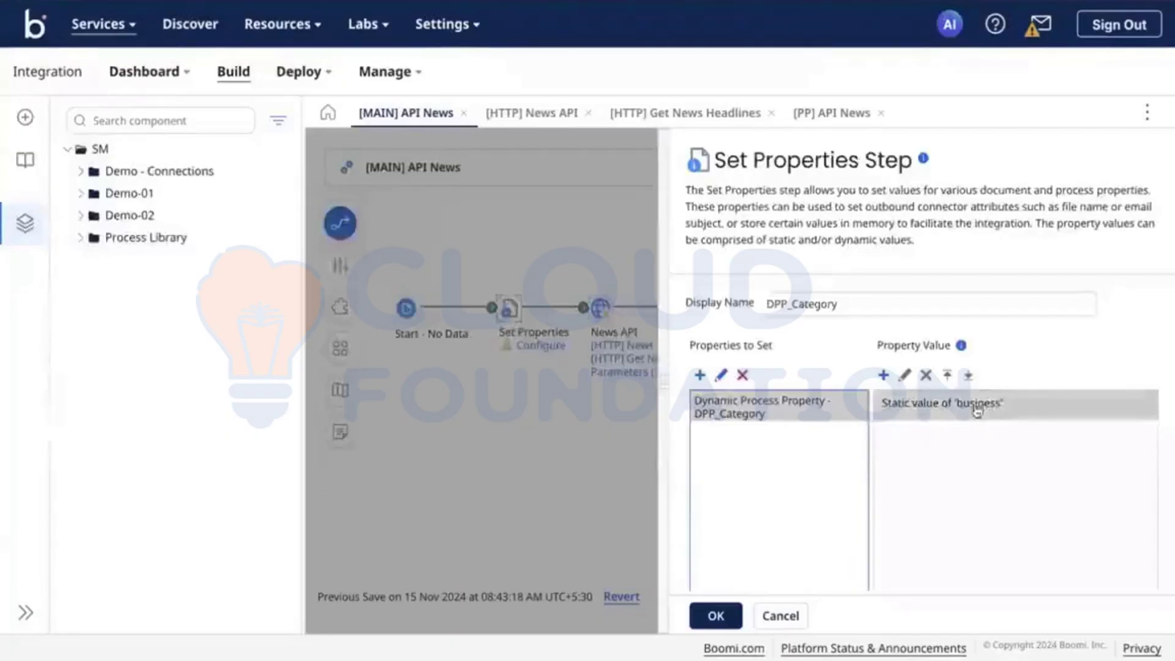
left_click(717, 615)
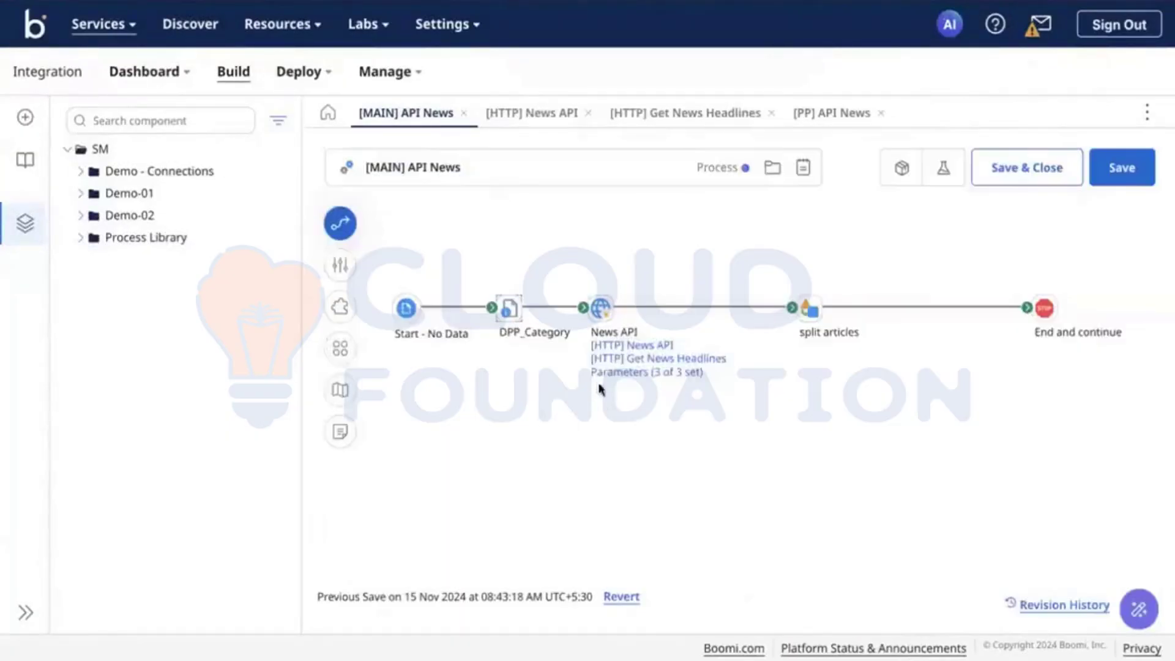
Add DPP_Category to the process extensions as an extensible dynamic process property and save the process
left_click(339, 306)
left_click(716, 375)
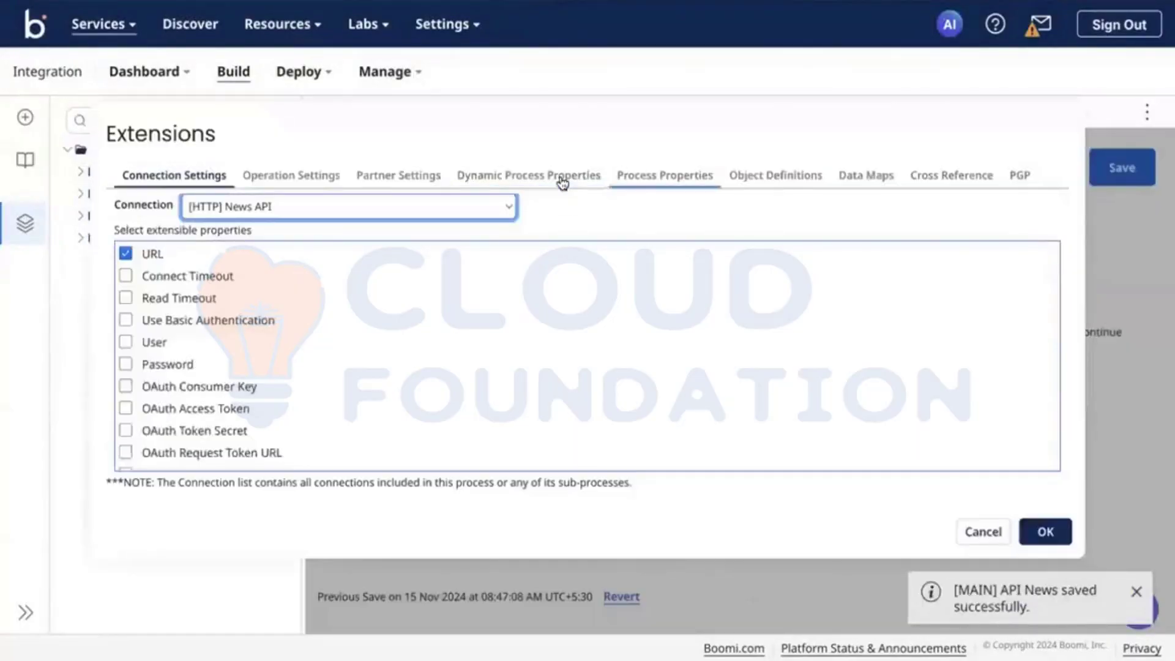
left_click(596, 177)
left_click(125, 222)
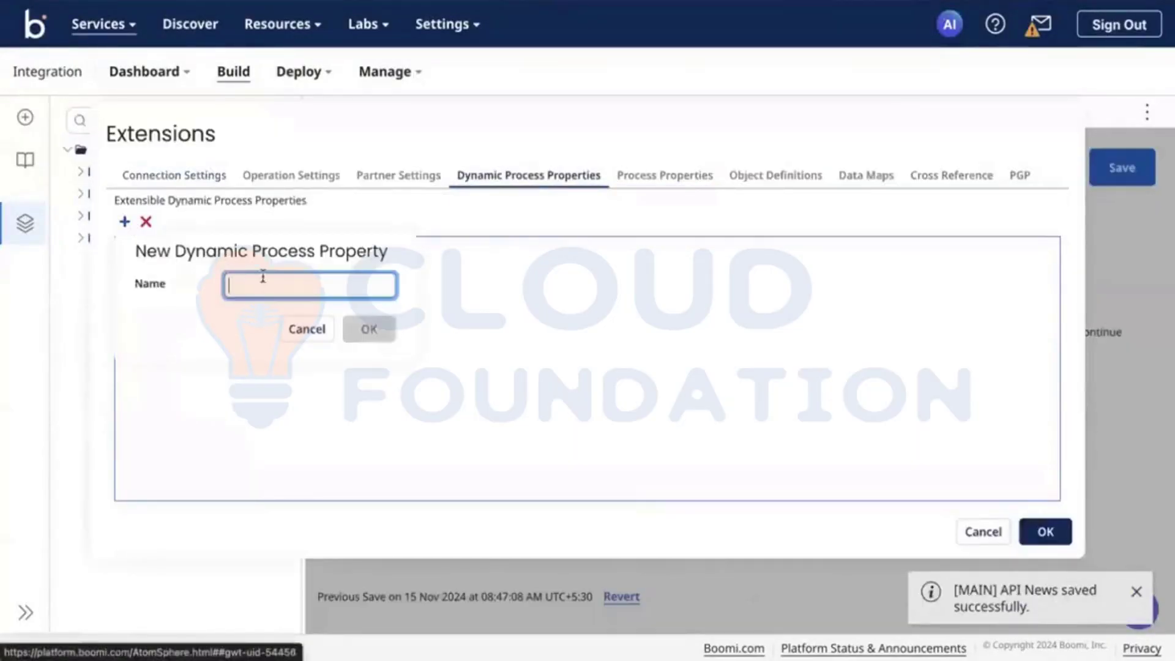
type("DPP_Category")
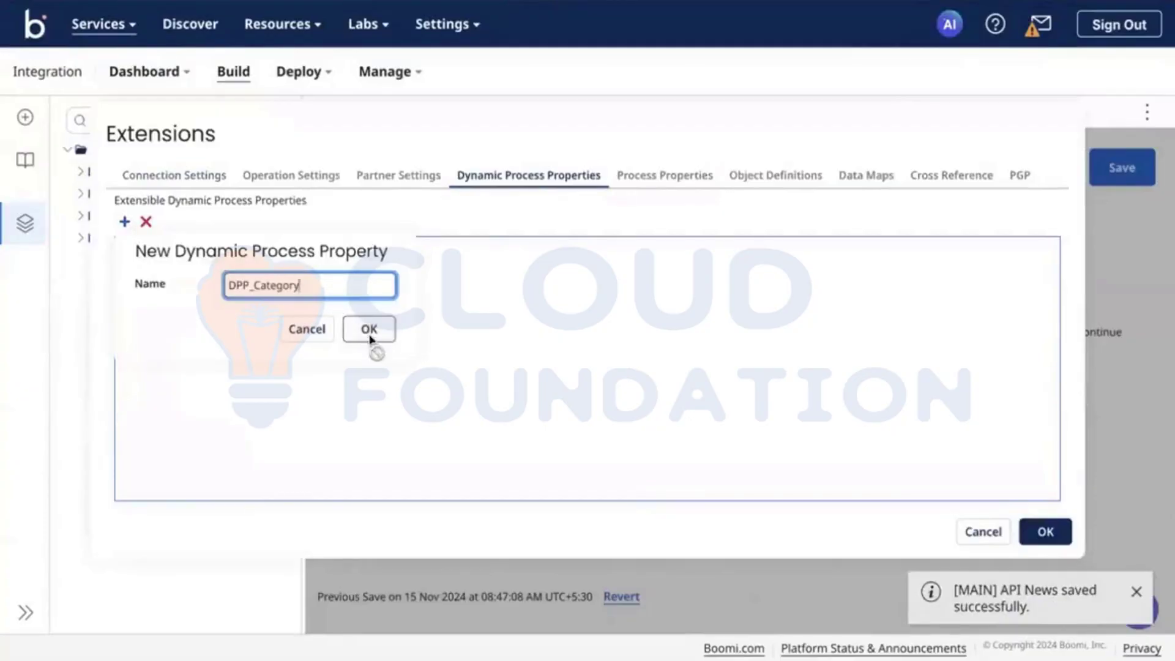
left_click(369, 331)
left_click(1045, 532)
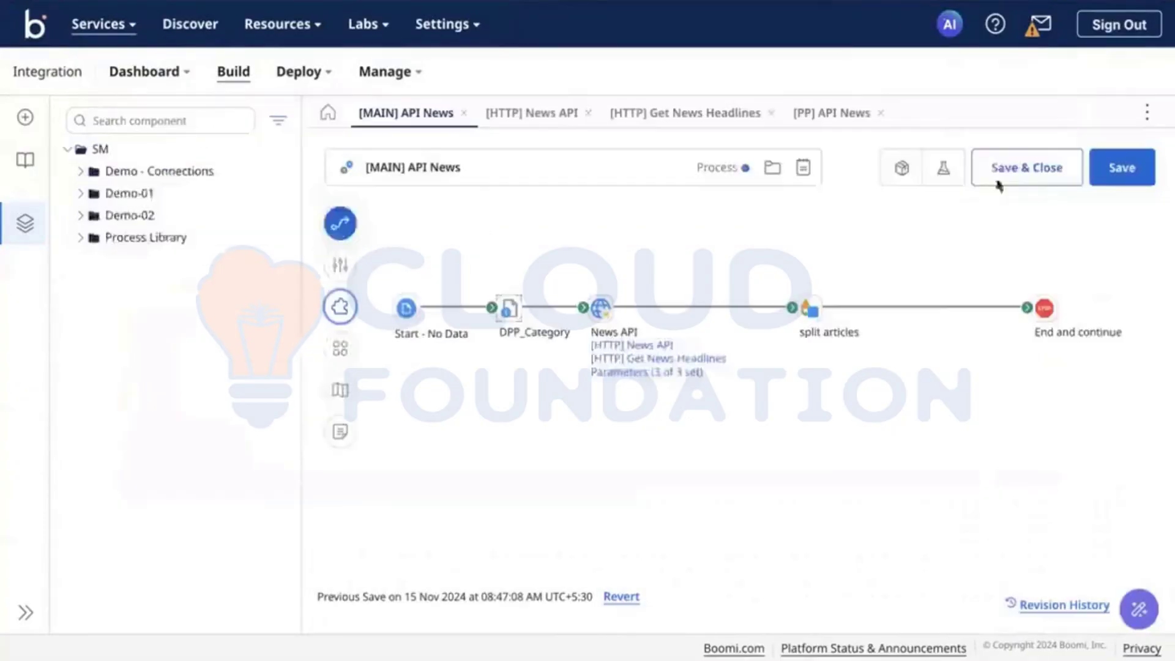
left_click(1107, 173)
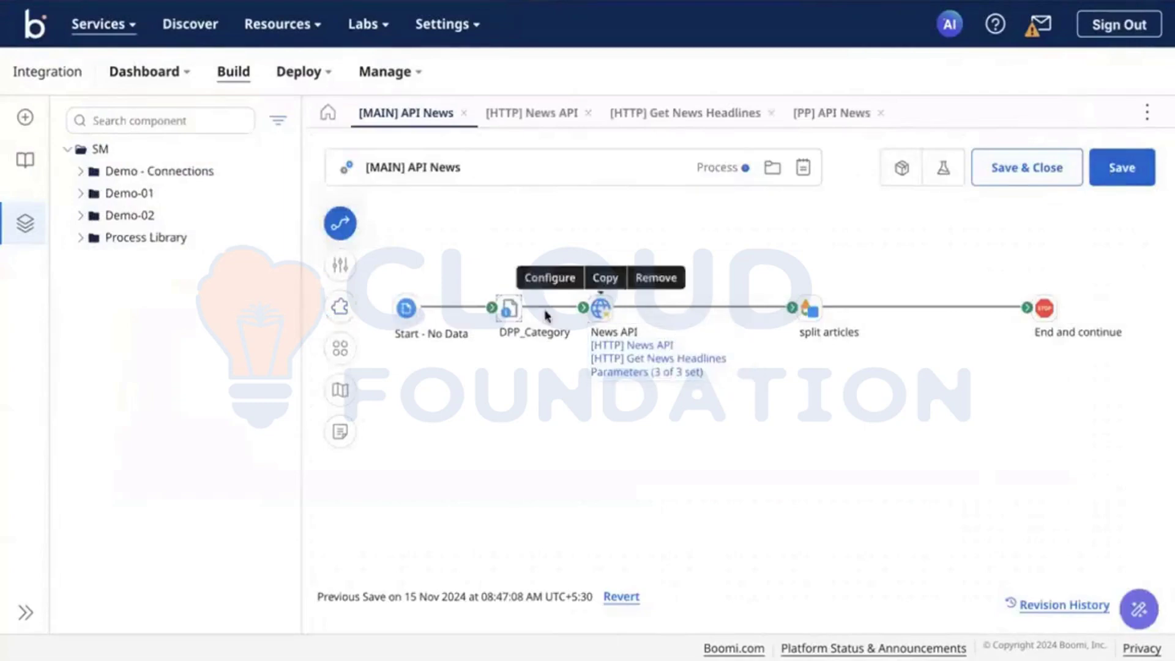
Review the property set in the DPP_Category step and the type and property name of the News API connector's category parameter
mouse_move(511, 310)
left_click(517, 314)
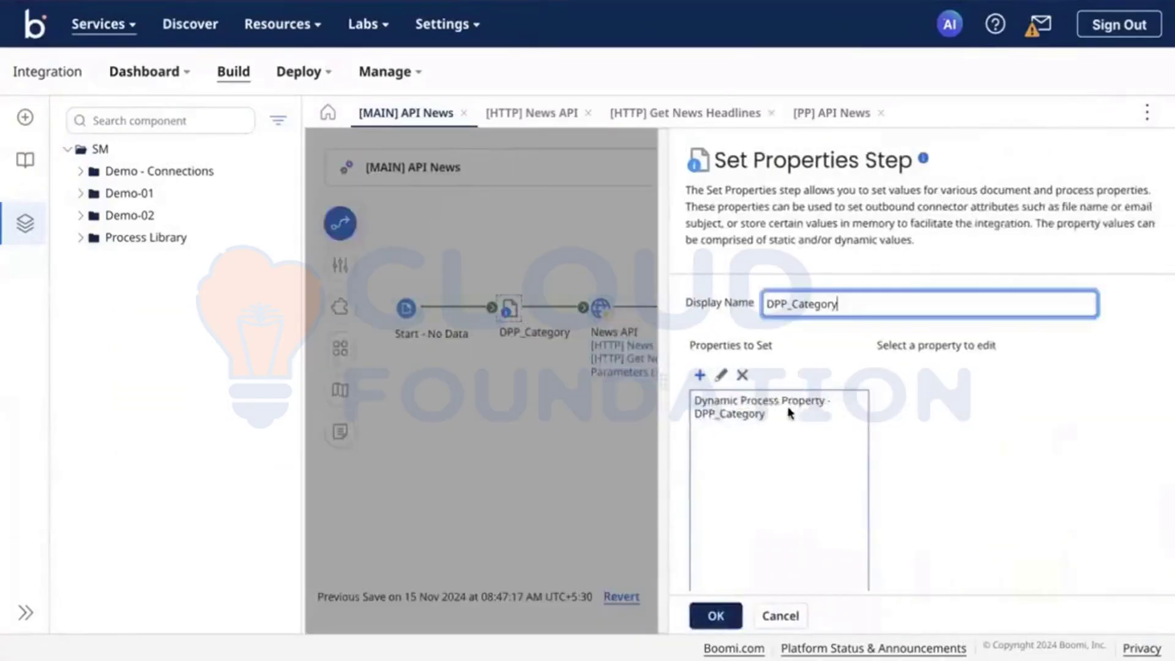
left_click(785, 409)
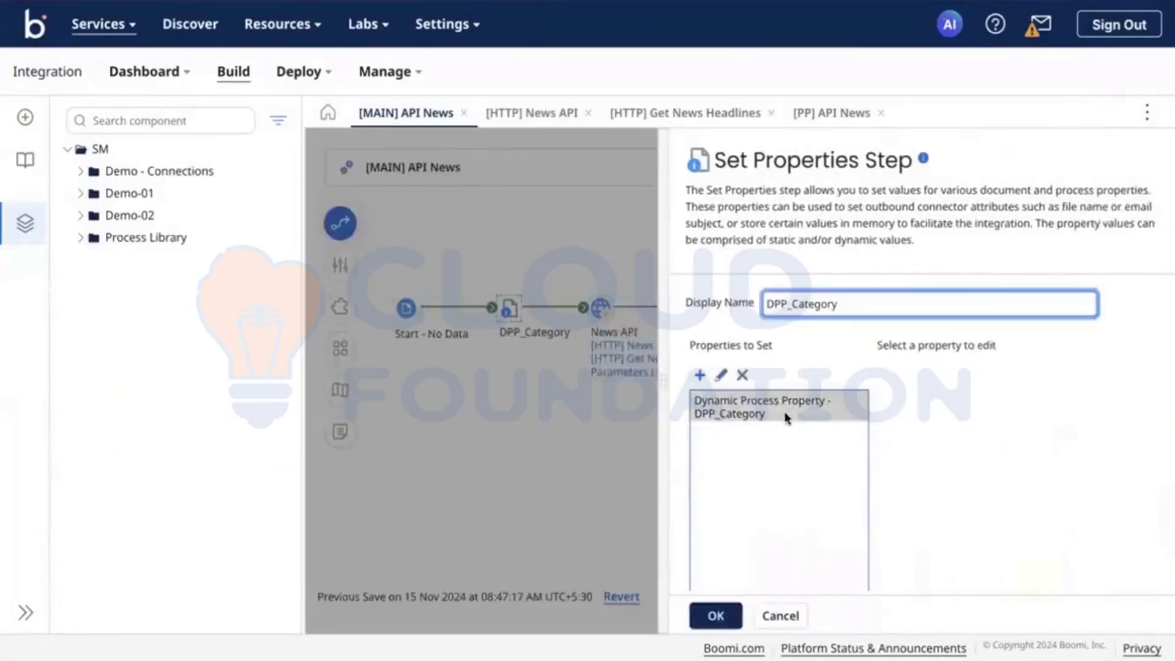
left_click(505, 413)
left_click(632, 379)
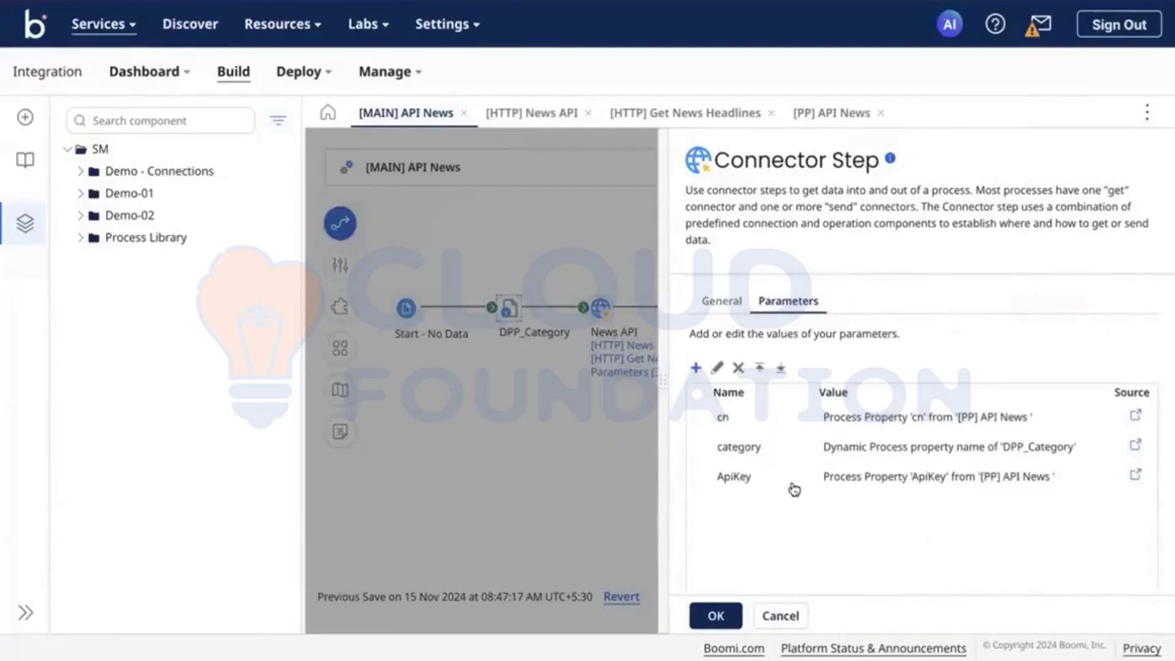
double_click(878, 464)
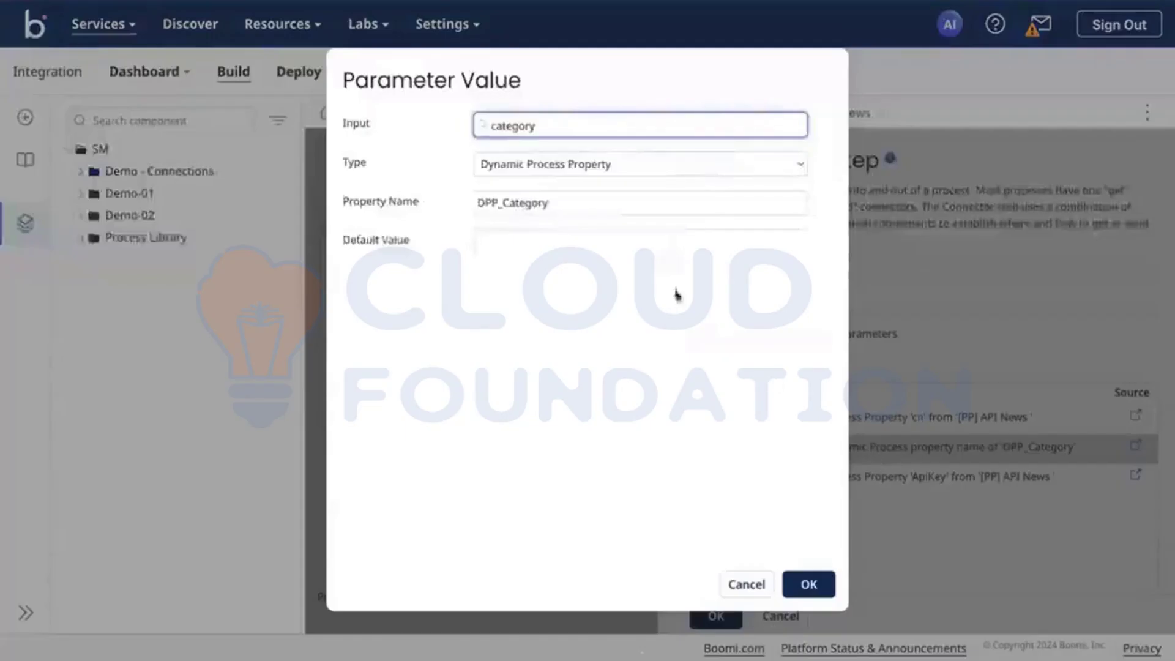
left_click(558, 167)
left_click(559, 167)
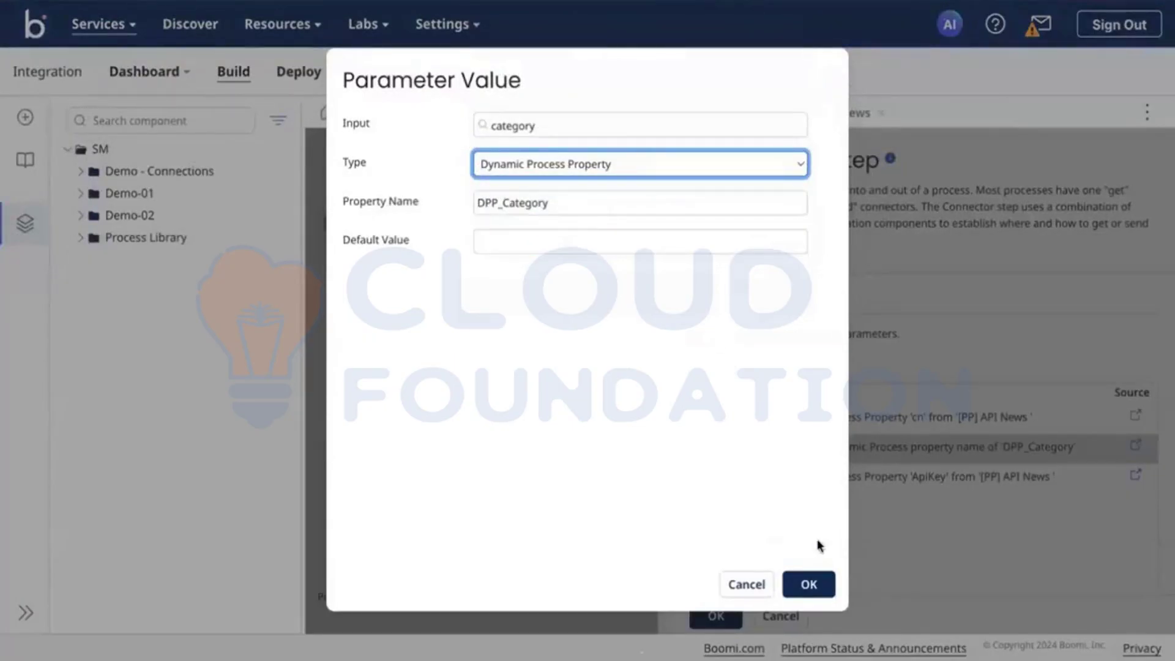
left_click(809, 585)
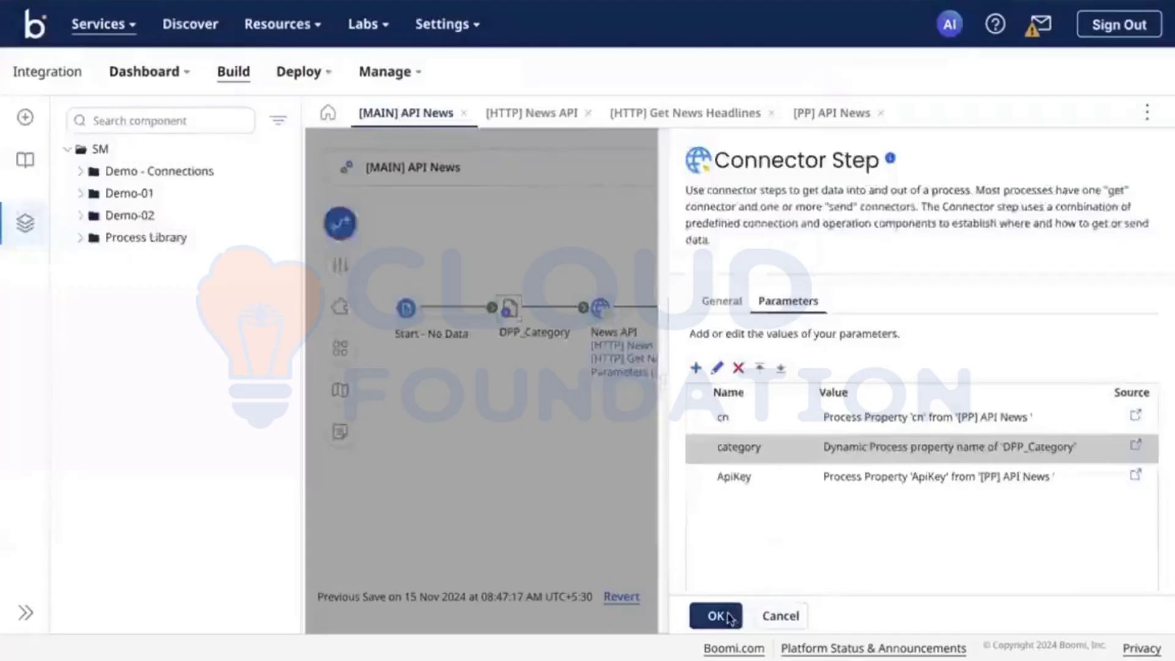
Save the process and run a test on Test-DV with the DPP_Category extension left blank
left_click(715, 615)
left_click(1095, 179)
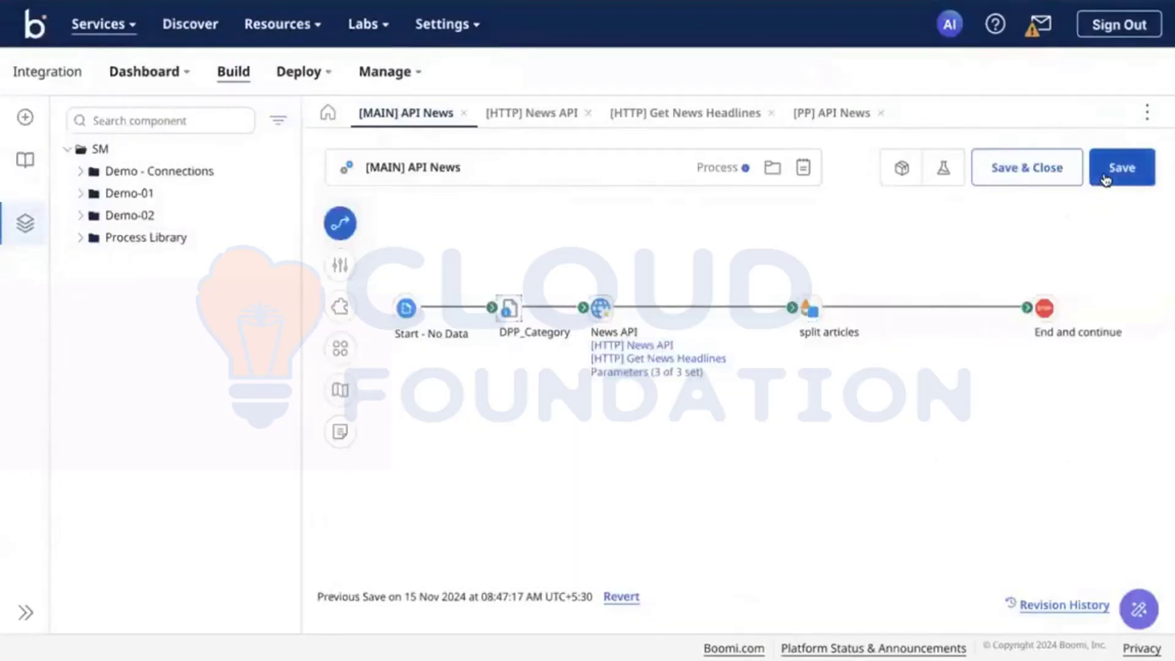
left_click(948, 169)
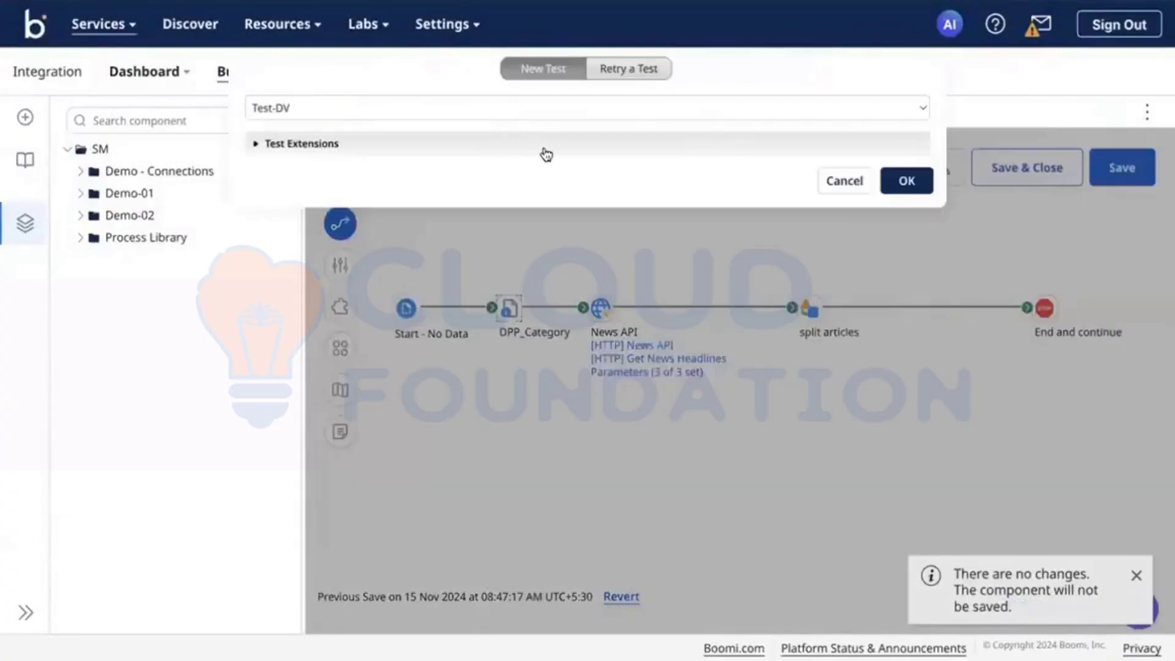
left_click(547, 151)
left_click(571, 175)
left_click(398, 209)
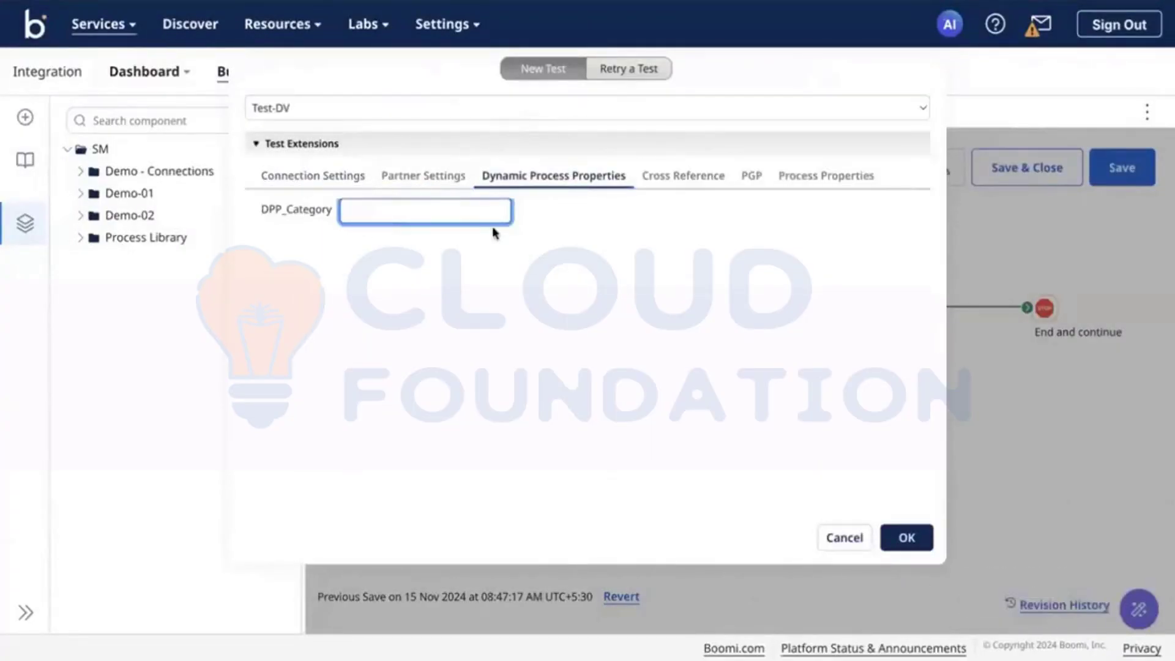
left_click(784, 173)
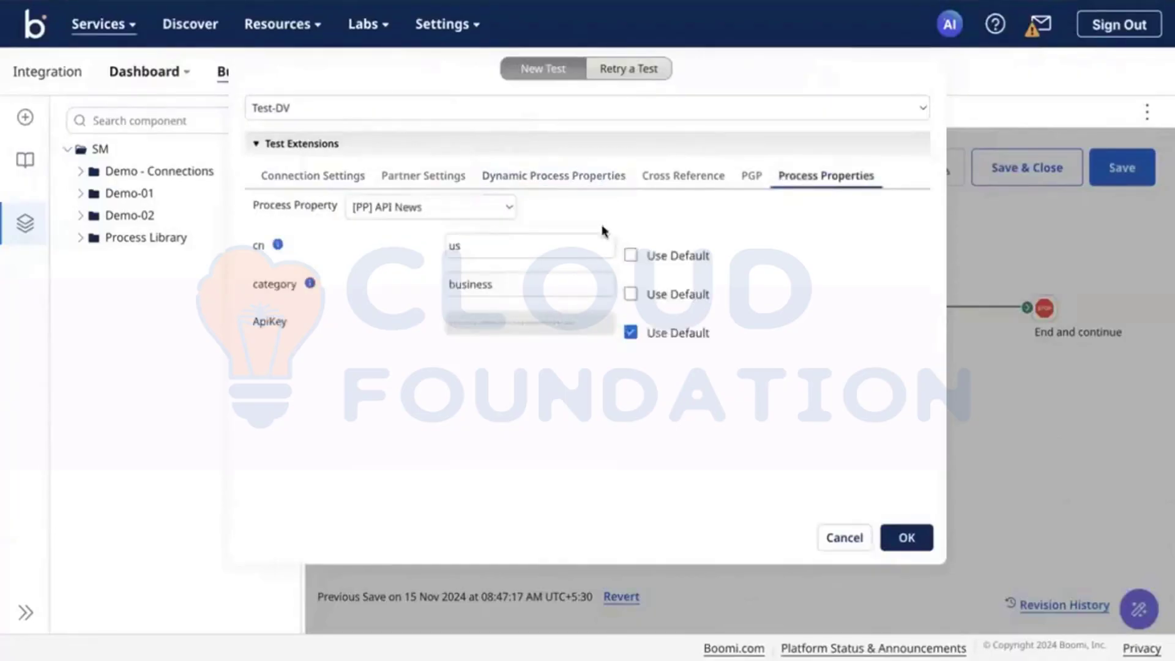
left_click(583, 177)
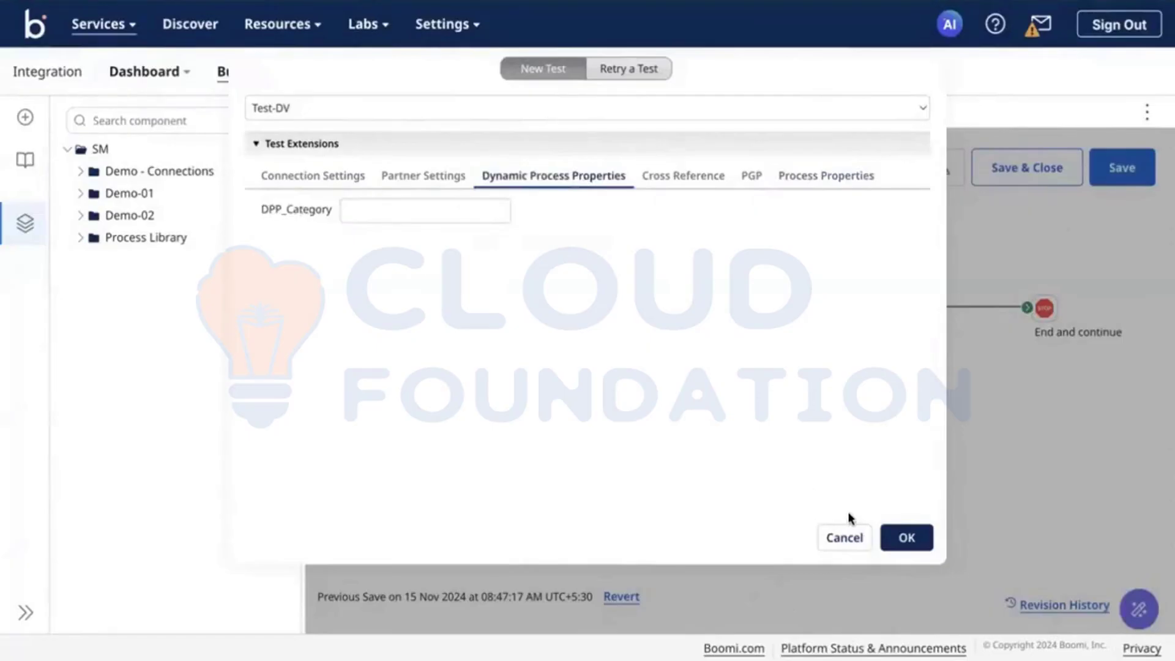
left_click(915, 537)
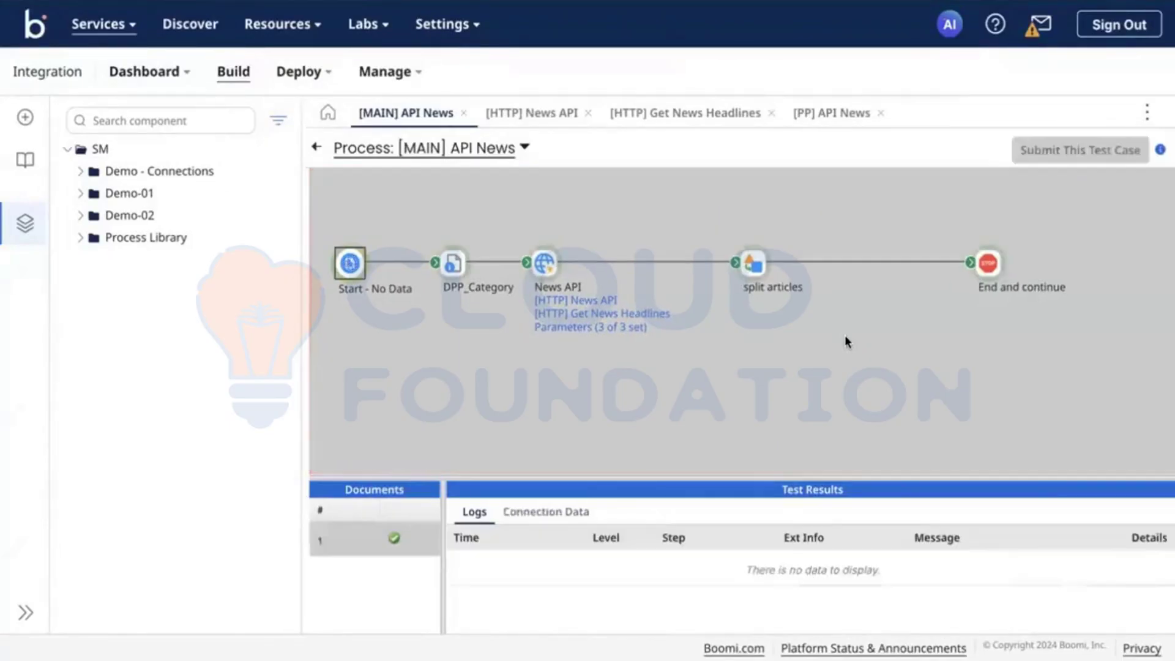
Examine the News API step's connection data in the test results, and recheck the connector's category parameter
left_click(547, 252)
left_click(650, 512)
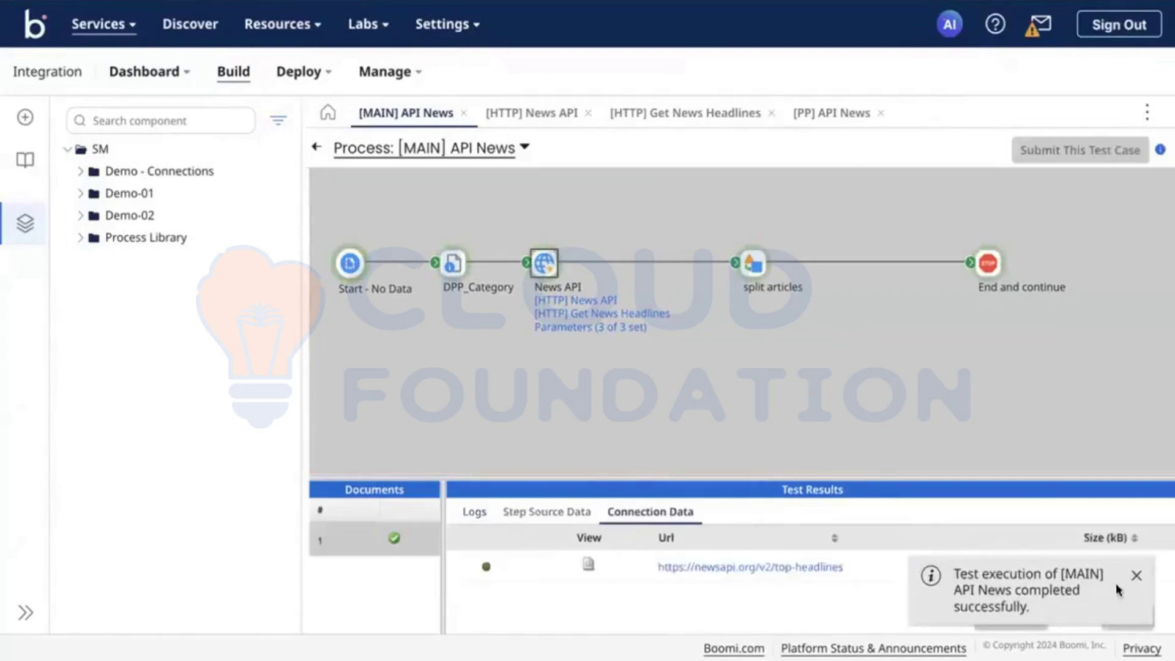
left_click(1137, 576)
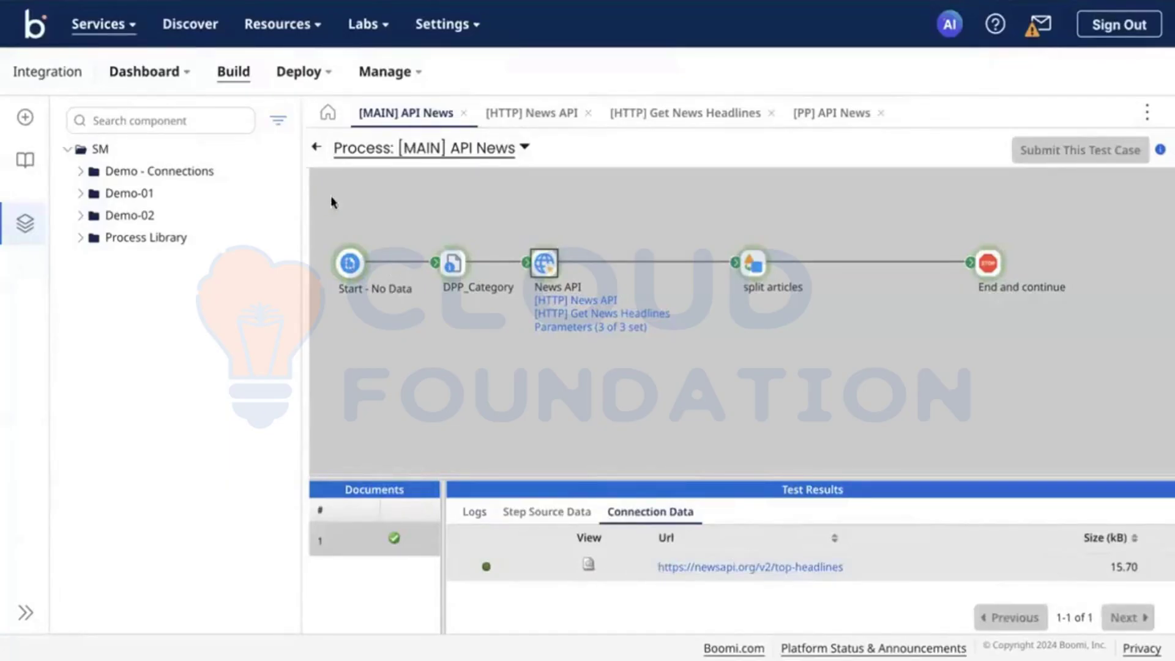
left_click(317, 147)
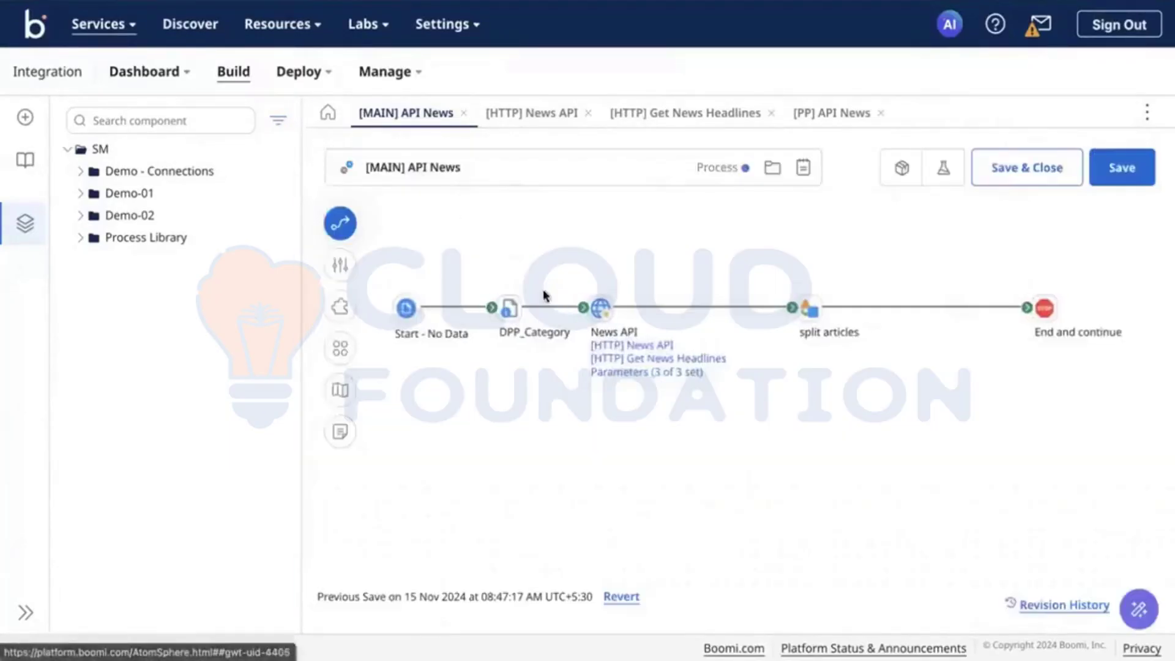
left_click(619, 373)
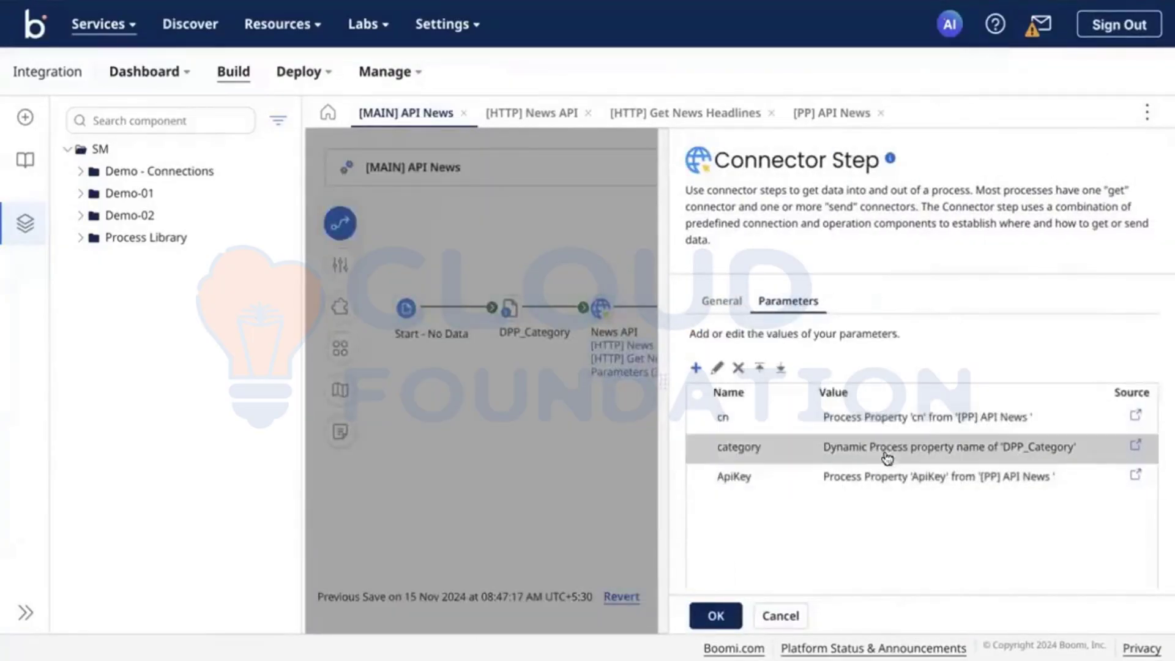
left_click(553, 431)
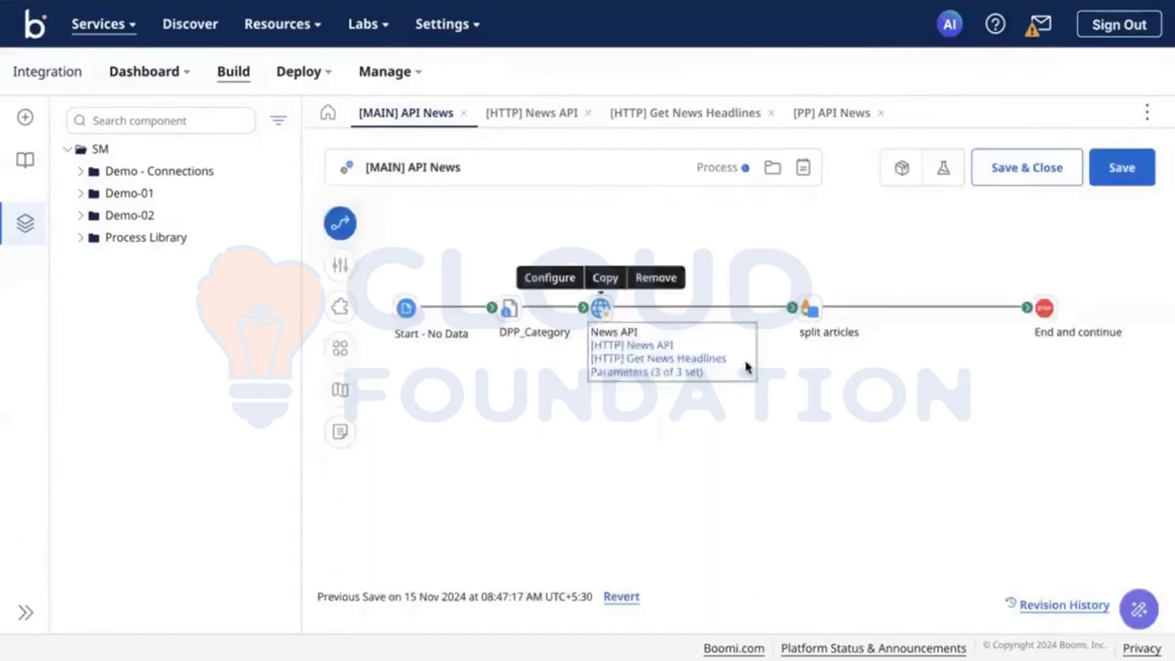
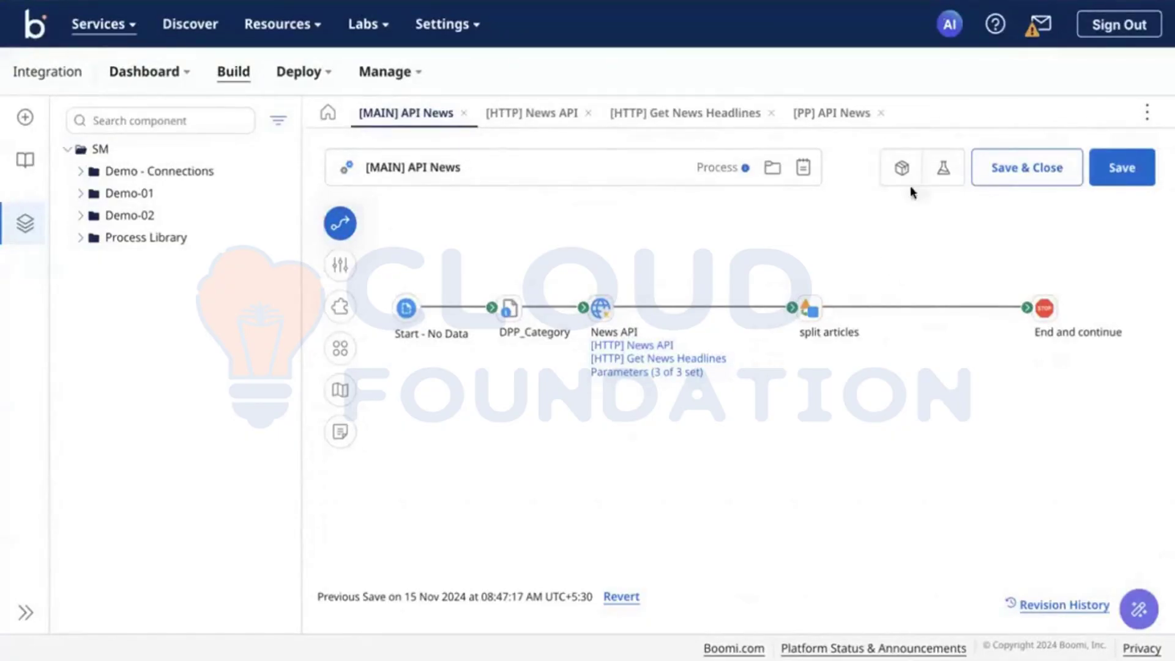
Check the DPP_Category field in the Test-DV test extensions and leave without running the test
left_click(941, 172)
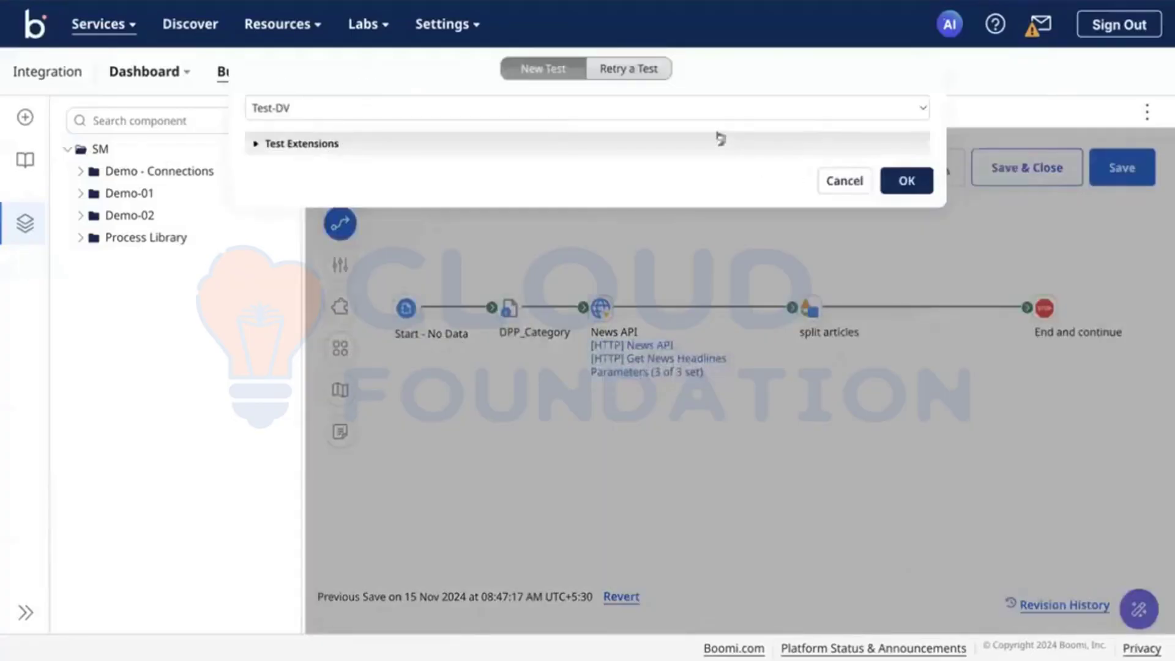
left_click(851, 183)
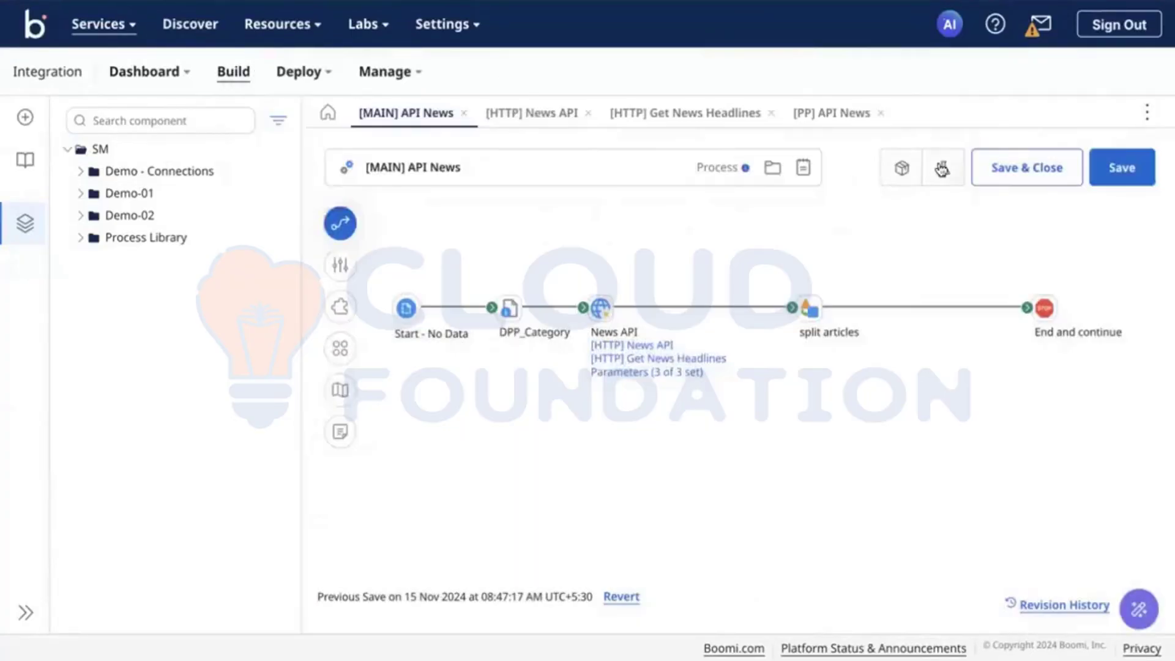
left_click(942, 171)
left_click(680, 151)
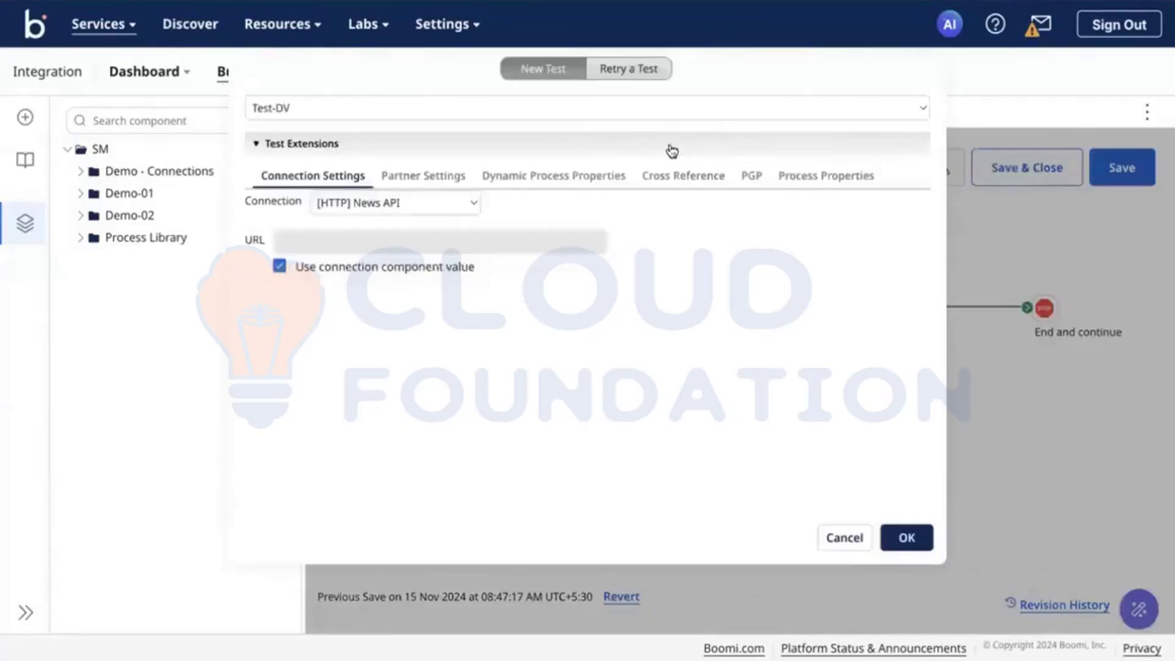
left_click(572, 178)
left_click(378, 211)
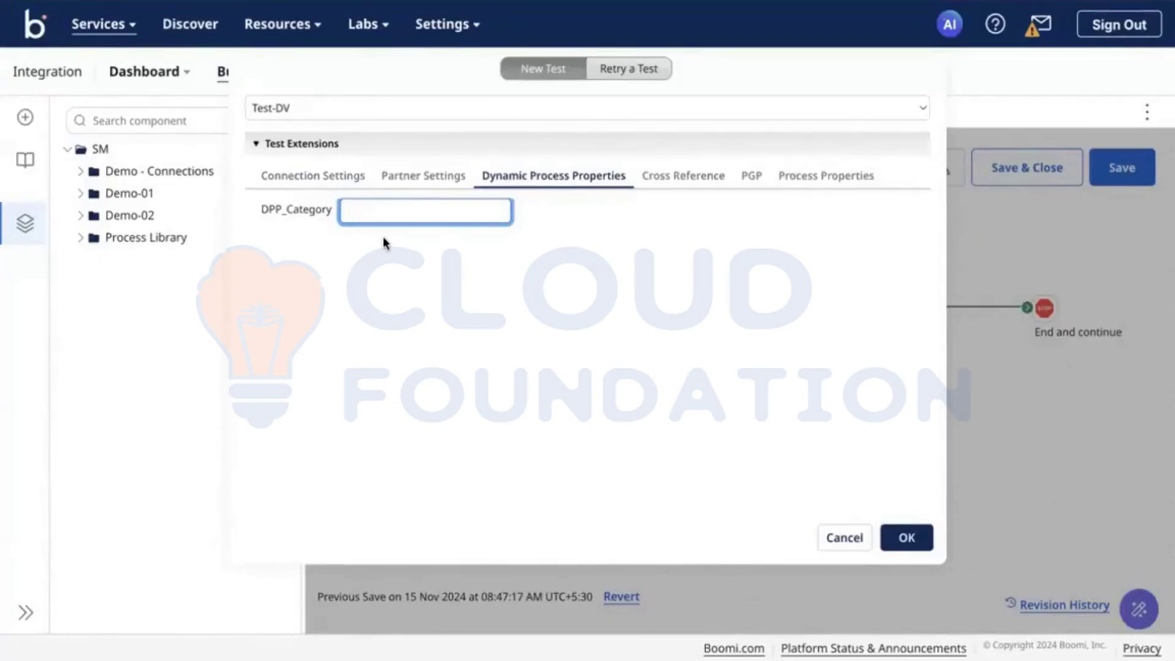
left_click(823, 540)
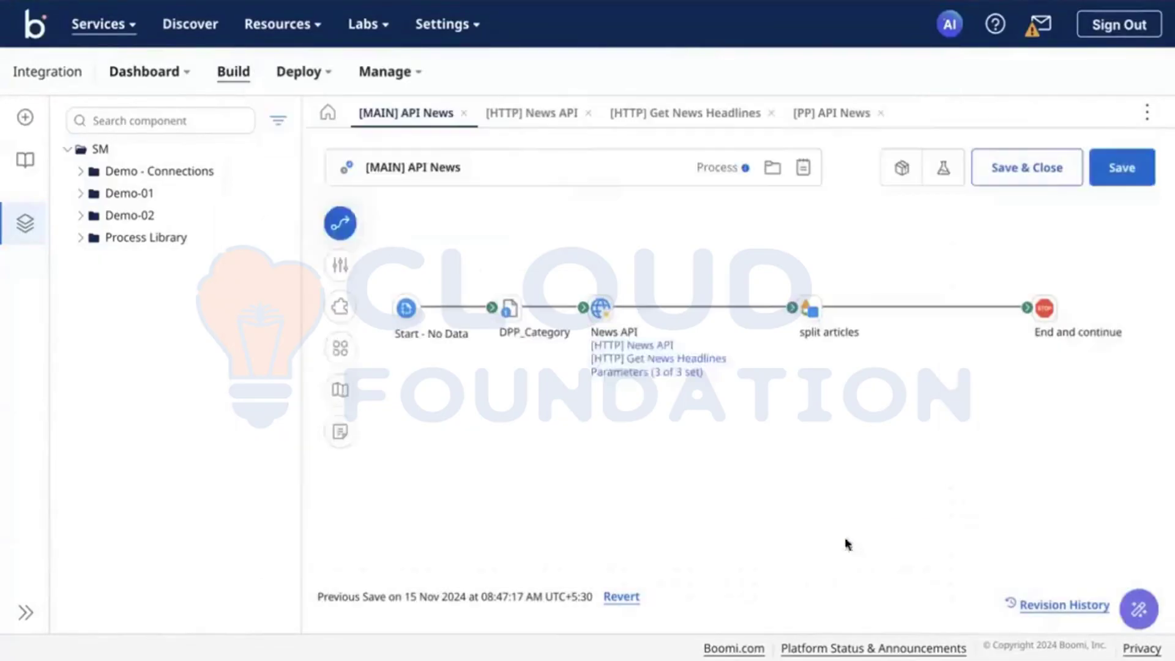
Change the DPP_Category value in the Set Properties step to the process property category from [PP] API News
left_click(507, 315)
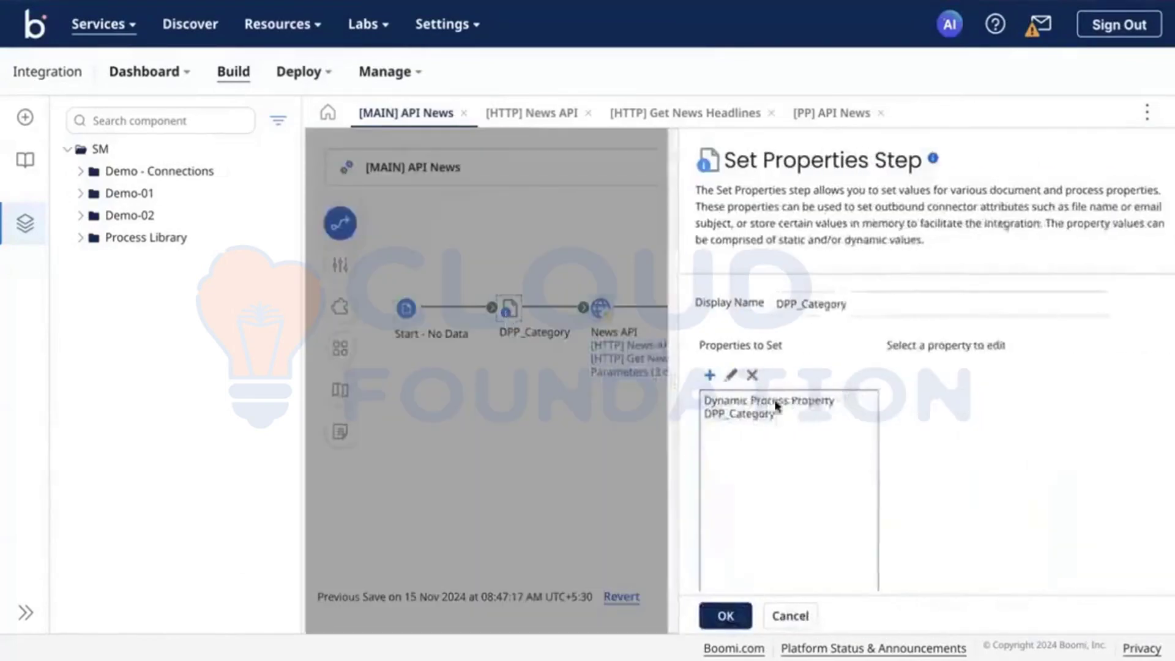
double_click(885, 401)
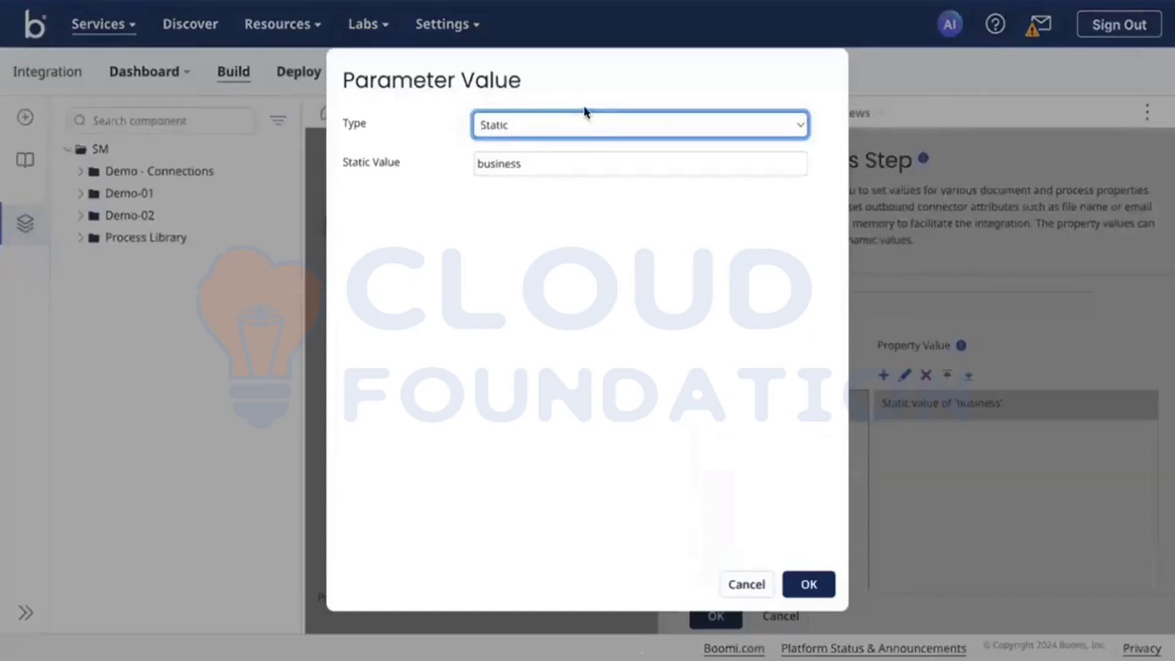
left_click(536, 131)
left_click(506, 126)
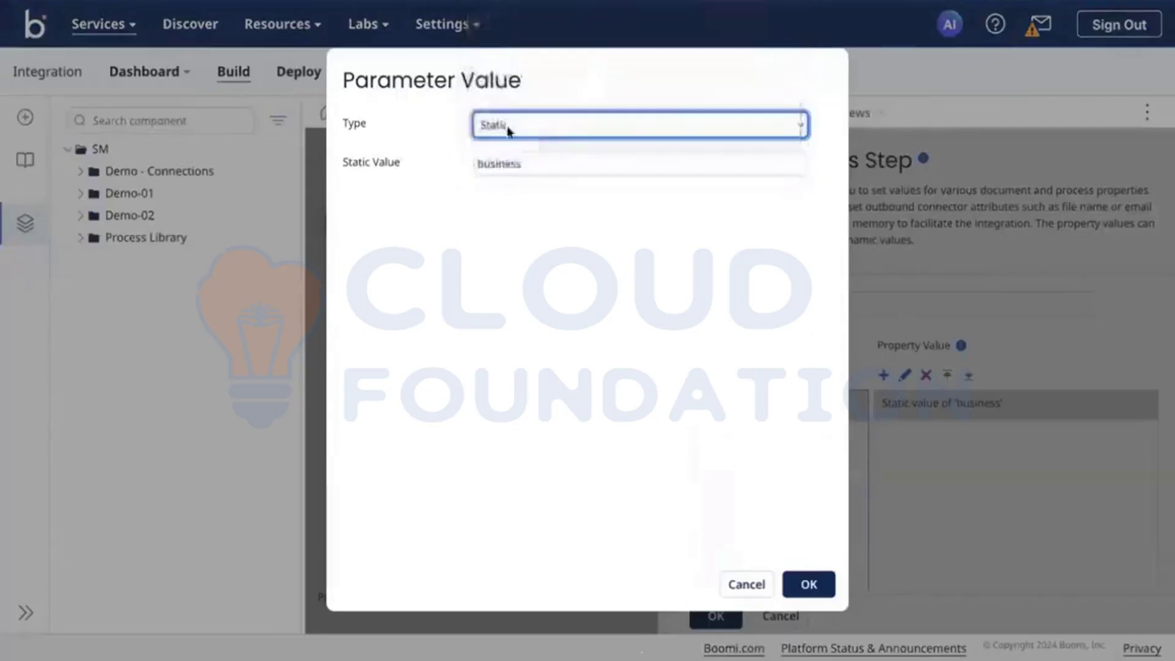
left_click(512, 126)
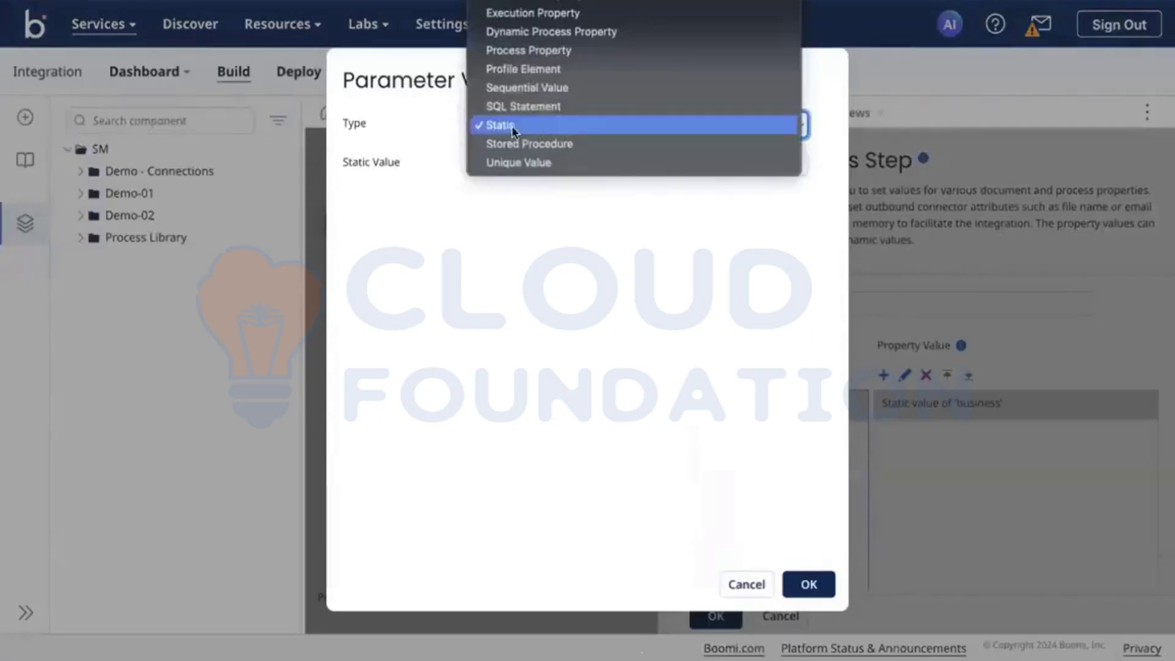
left_click(517, 50)
left_click(547, 174)
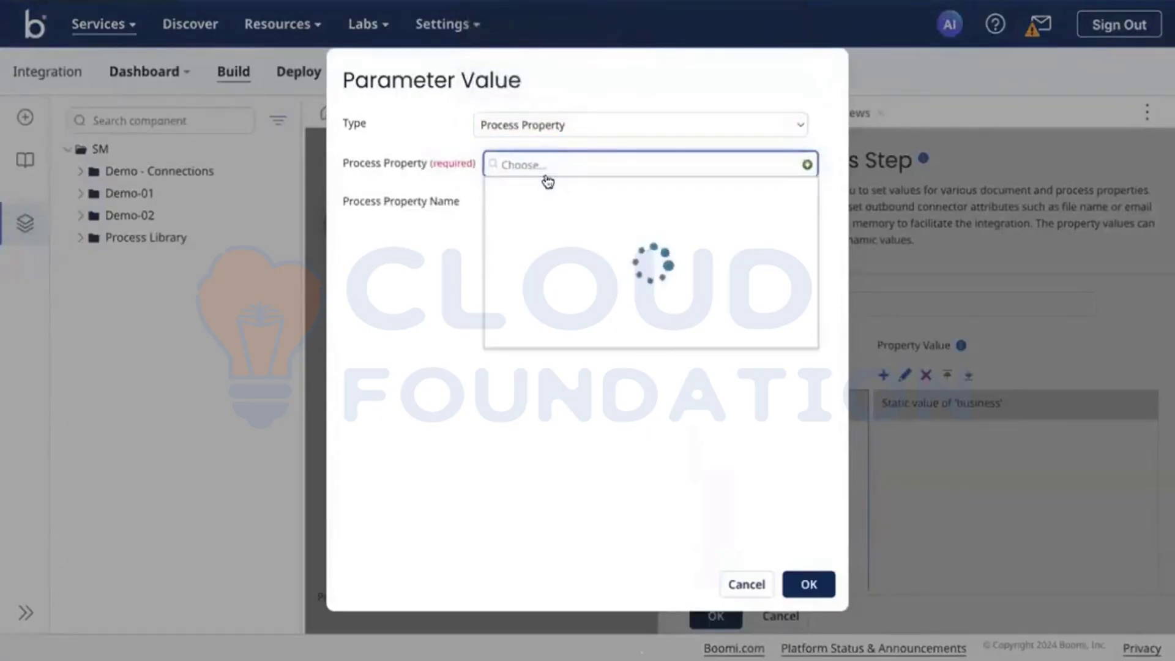
left_click(538, 232)
left_click(519, 204)
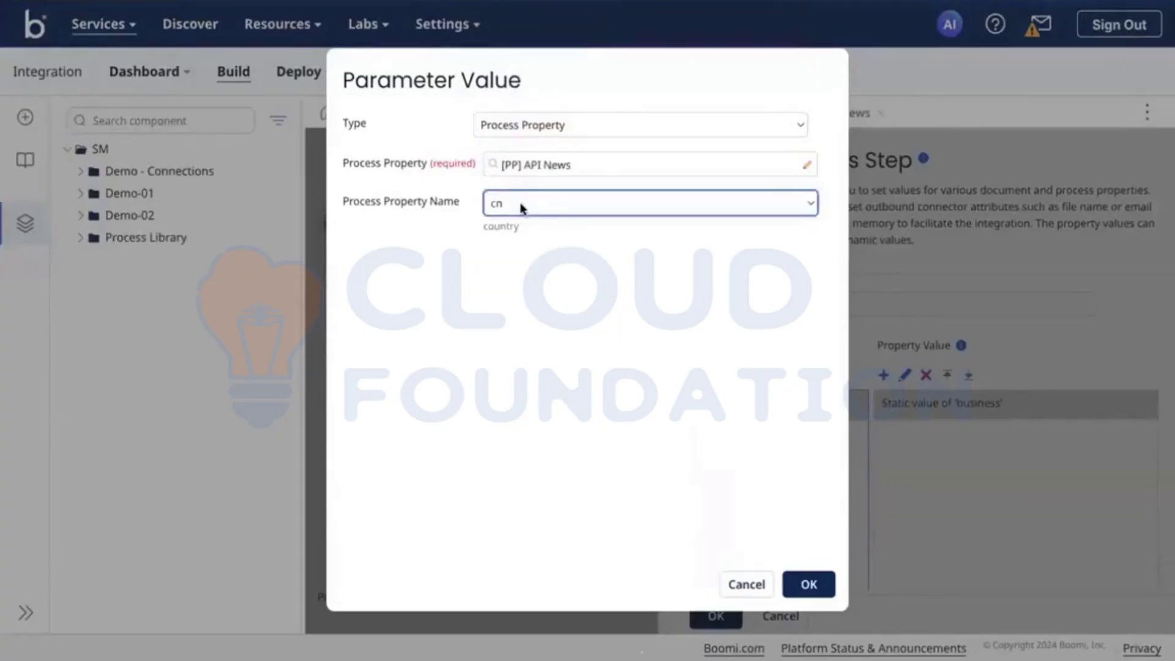
left_click(551, 223)
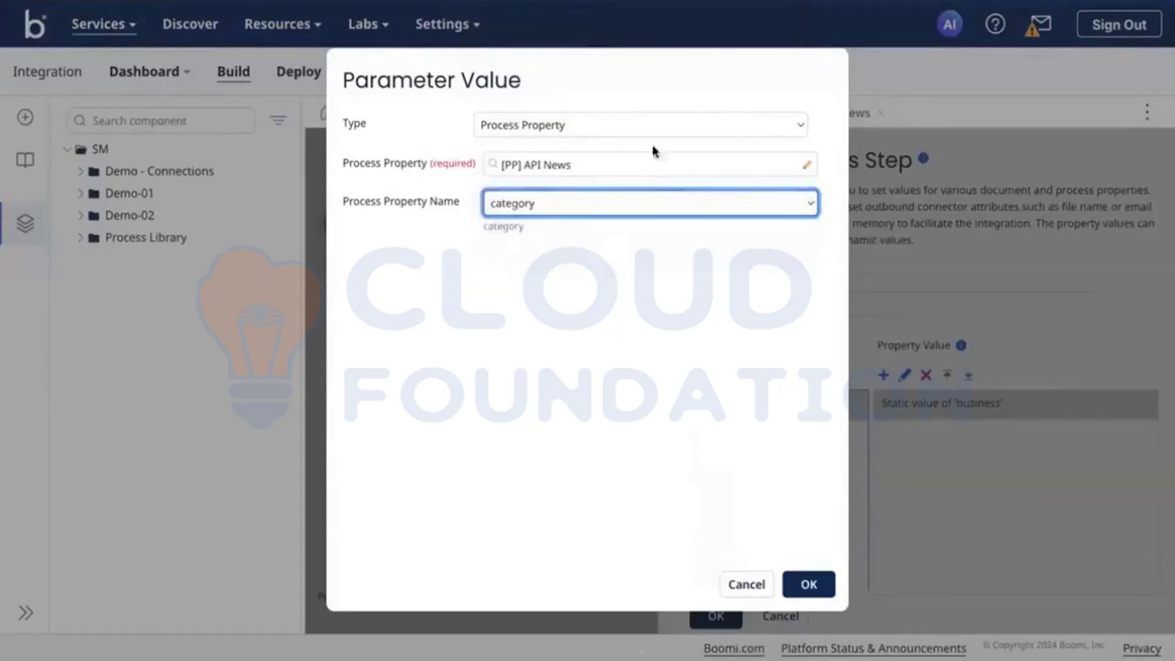
left_click(795, 592)
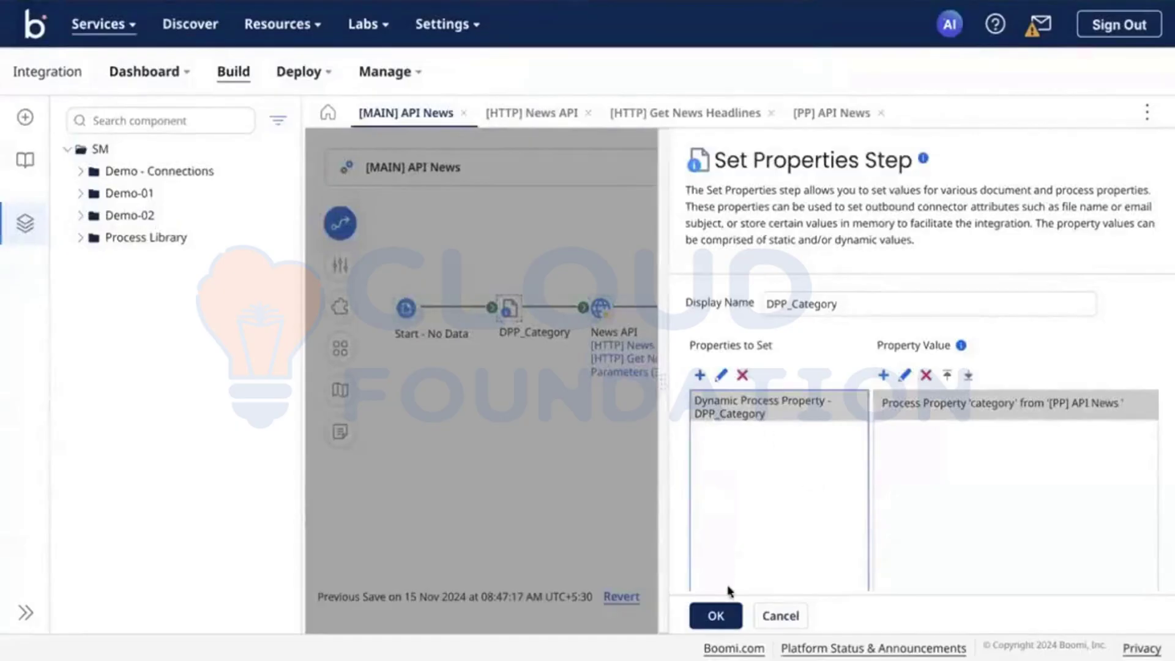
left_click(716, 615)
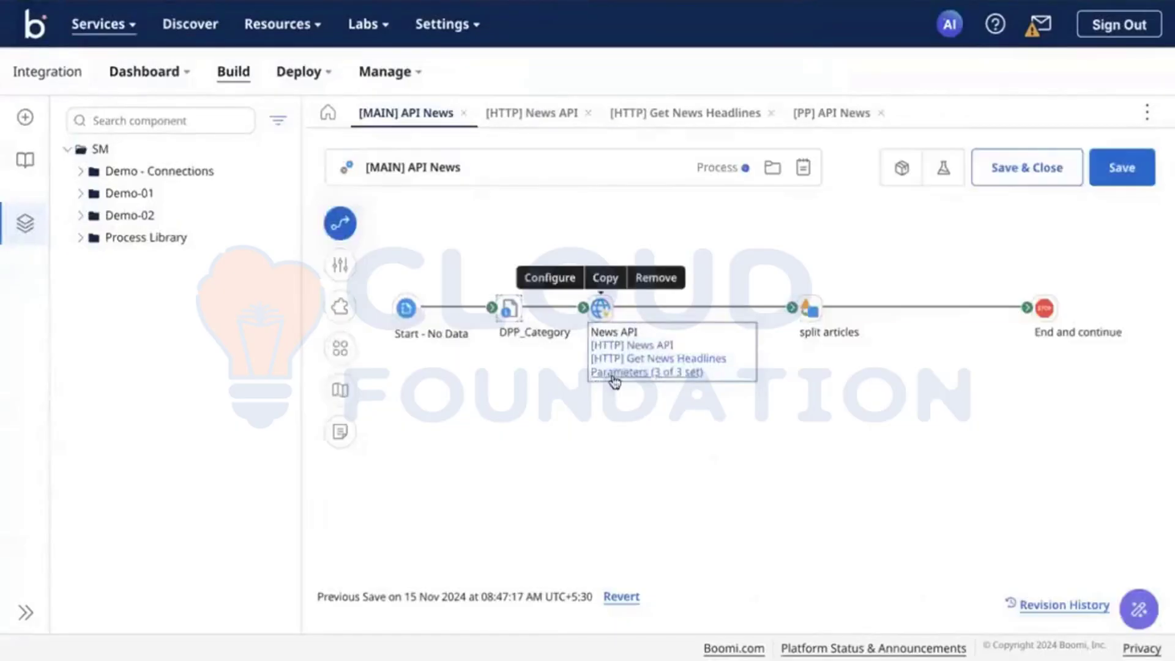
Recheck the News API parameters, save the process, and view the process properties in the test extensions
left_click(597, 372)
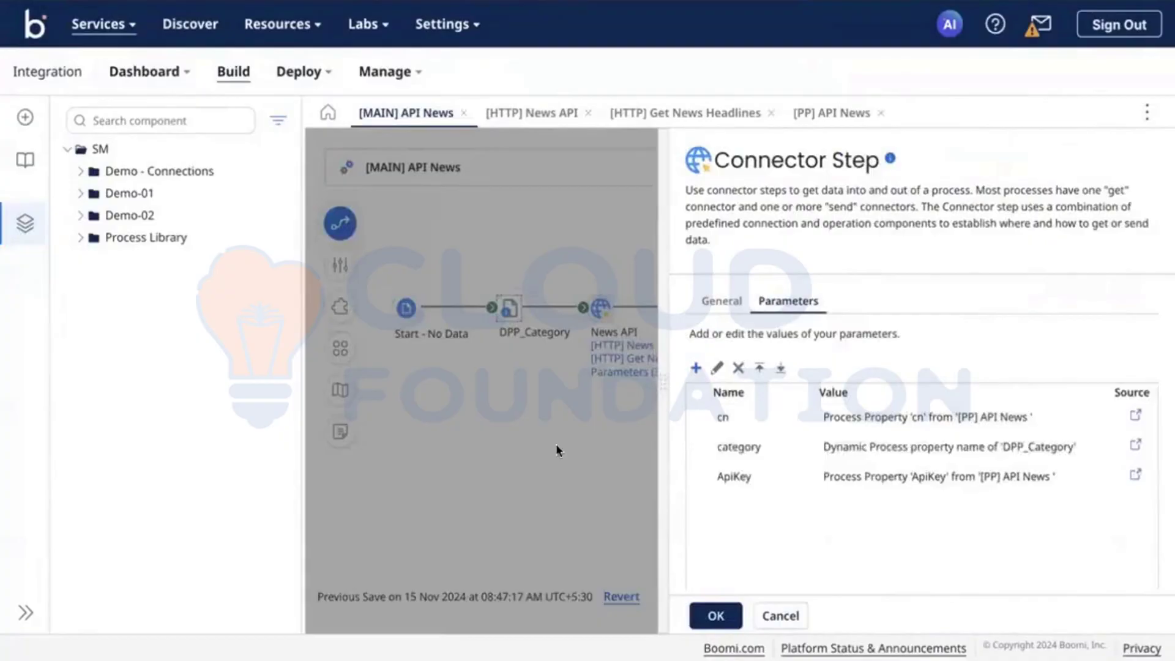
left_click(716, 615)
left_click(1129, 160)
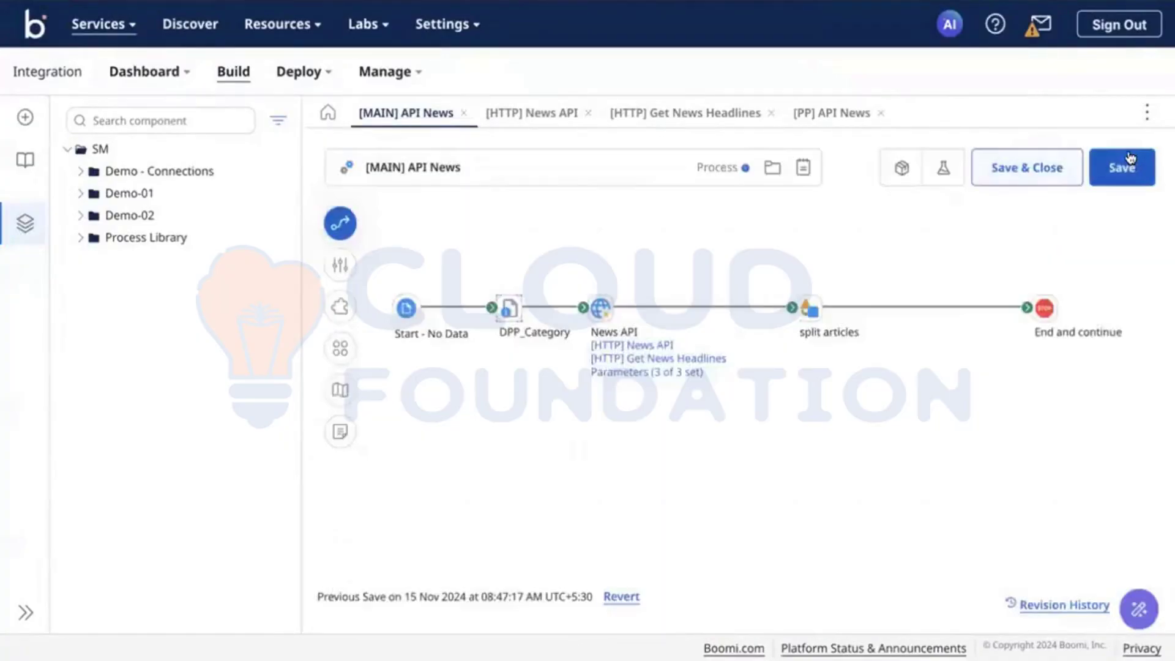
left_click(943, 171)
left_click(576, 147)
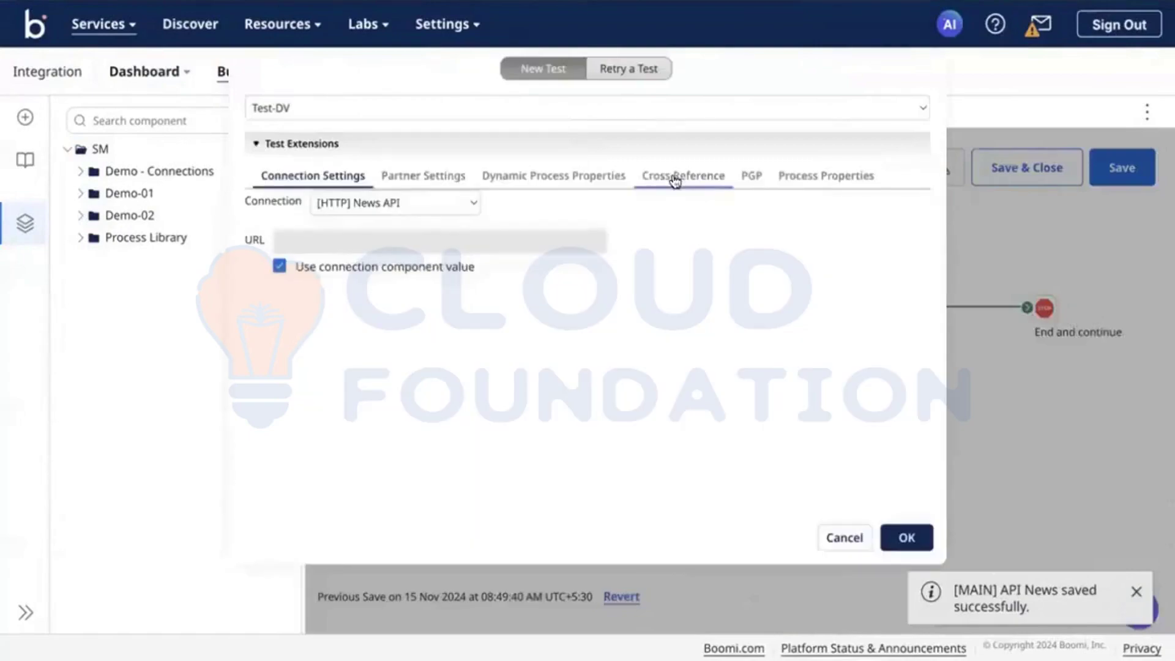
left_click(823, 178)
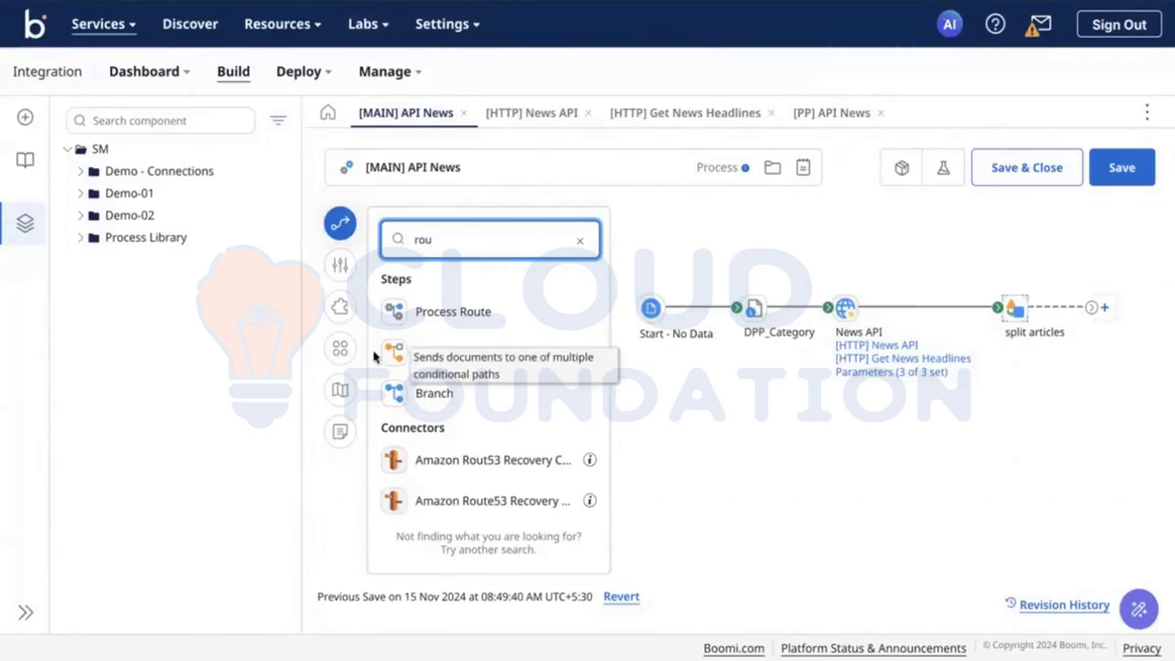
Add an unconfigured Route step to the process and connect it to the output of split articles
left_click_drag(404, 358, 782, 330)
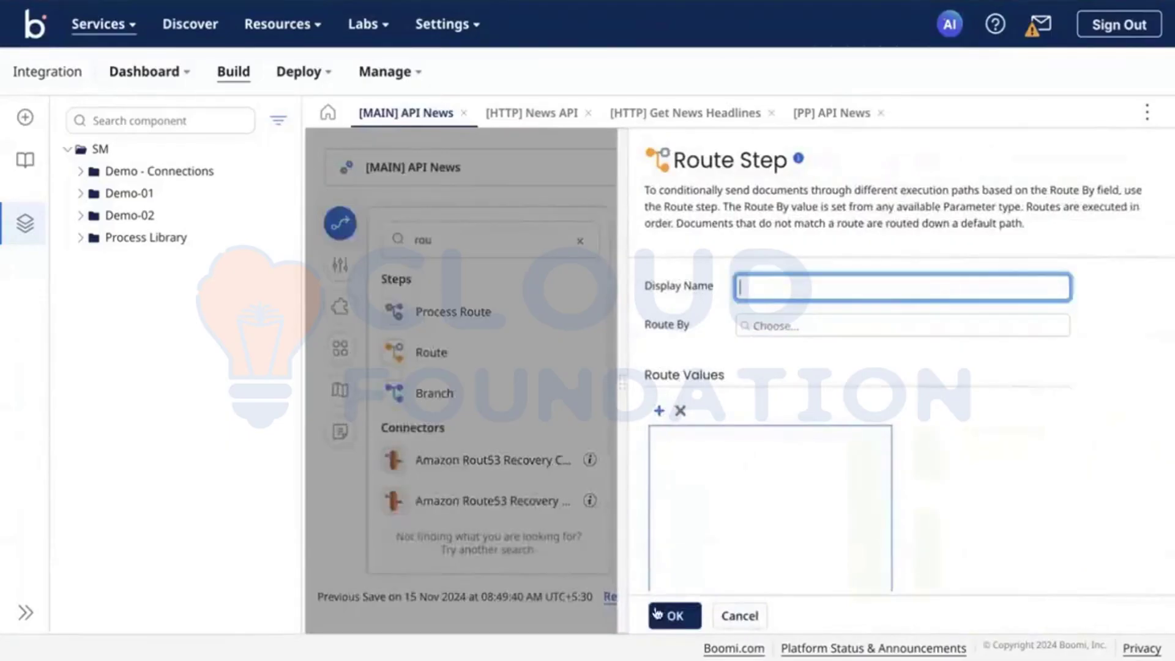
left_click(673, 615)
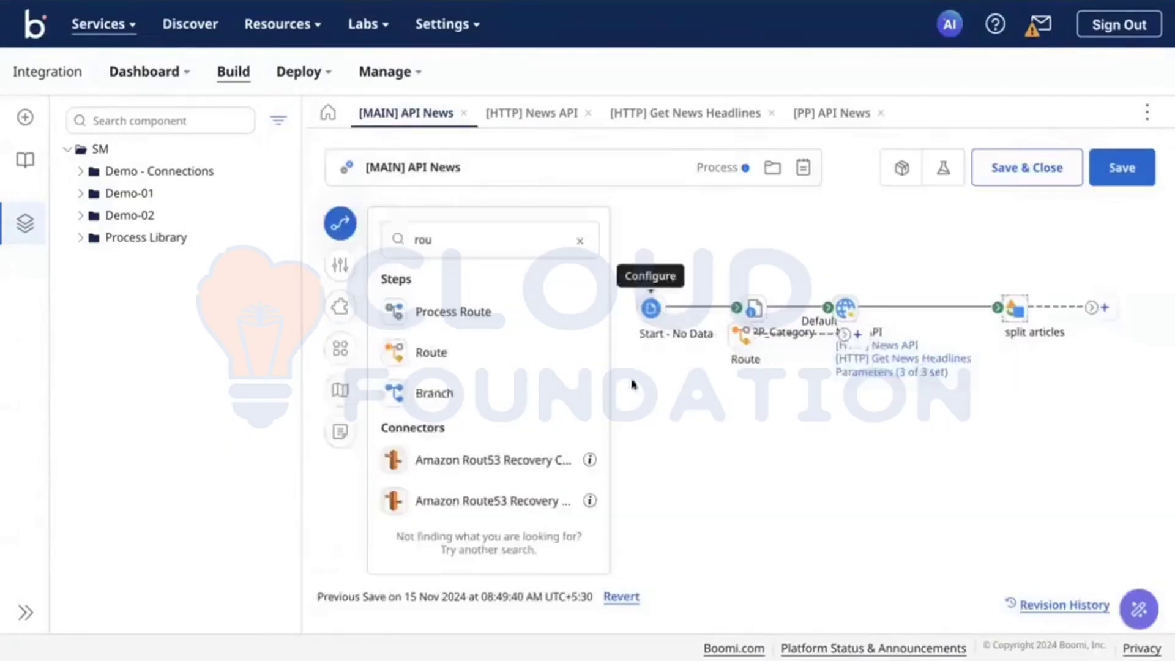
left_click(341, 223)
mouse_move(490, 346)
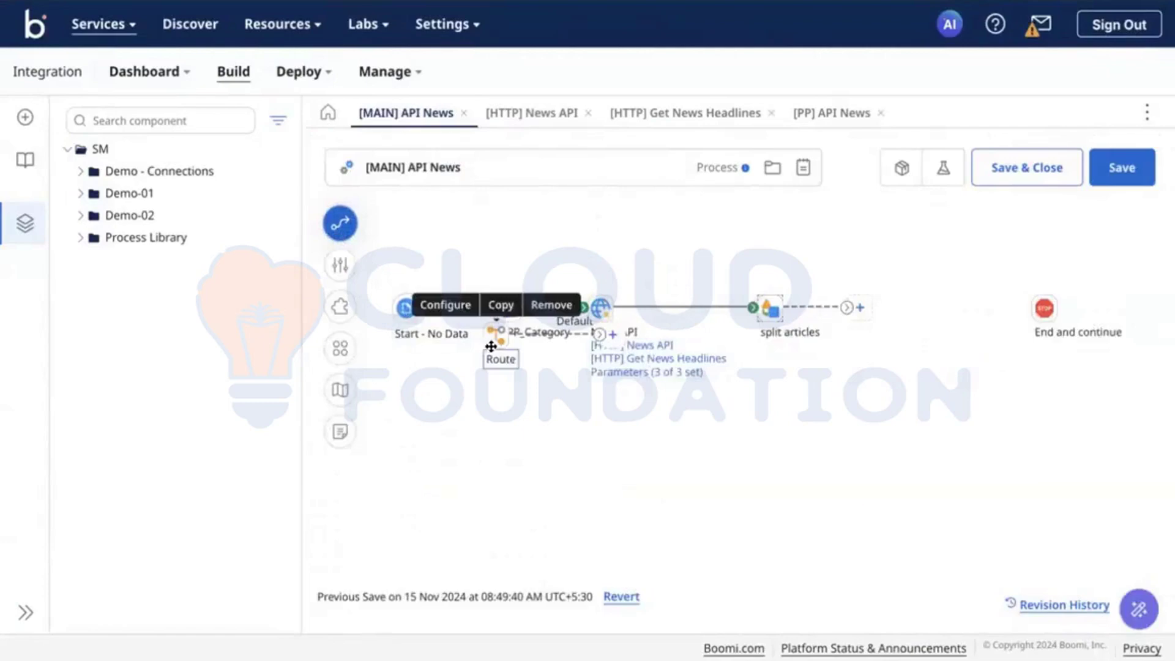
left_click_drag(490, 347, 885, 336)
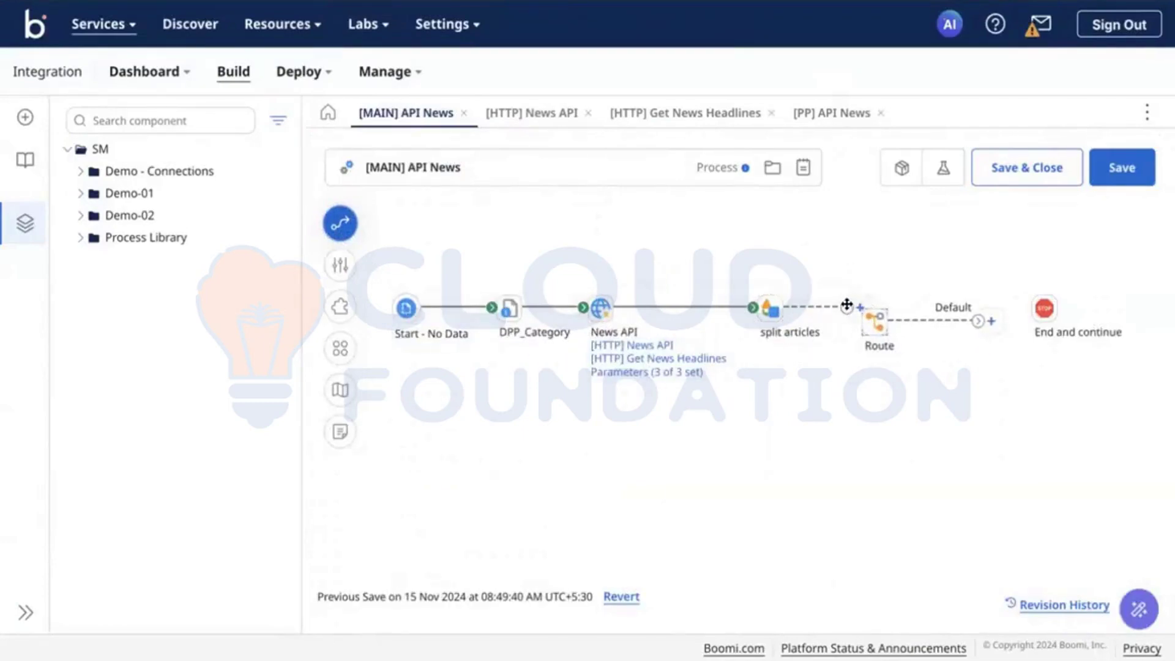
mouse_move(847, 307)
left_mouse_down()
mouse_move(874, 322)
mouse_move(870, 310)
left_mouse_up()
key("ctrl+Left")
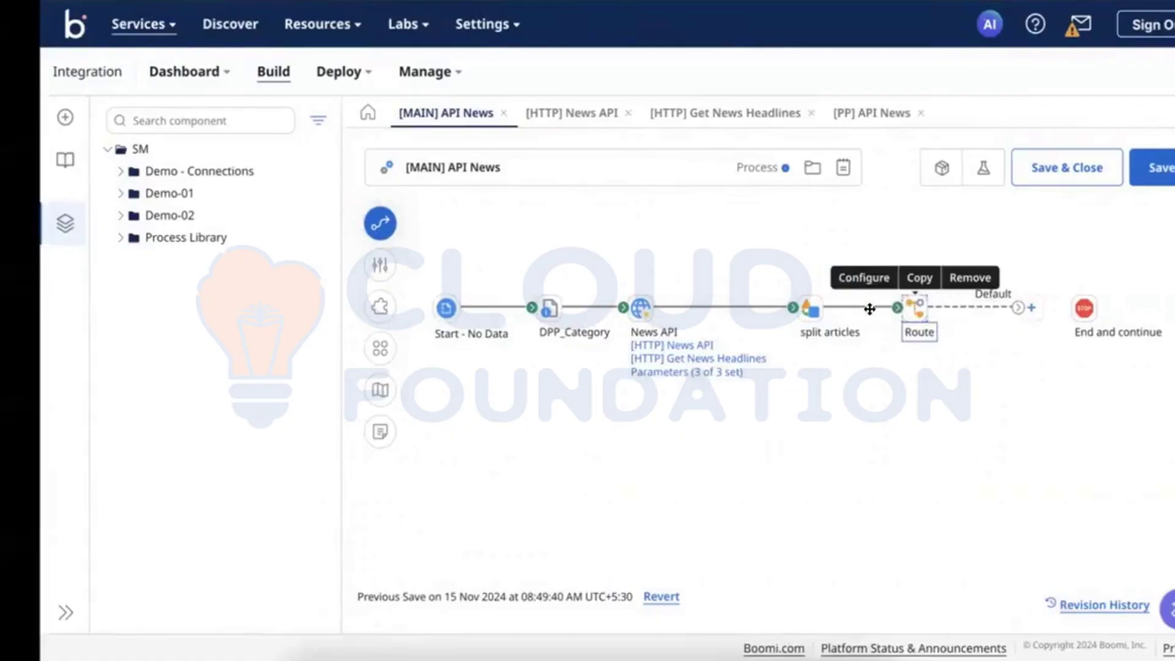
Switch to the news API JSON response in Visual Studio Code and examine the source names of the articles
key("ctrl+Right")
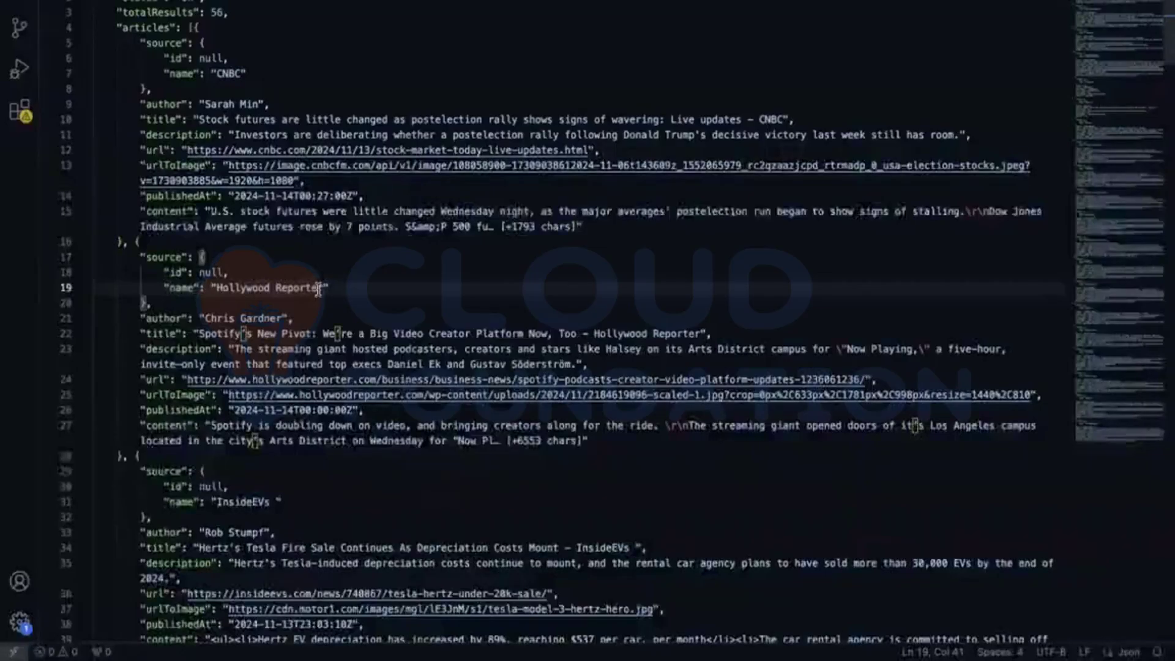
scroll(318, 289, "down", 20)
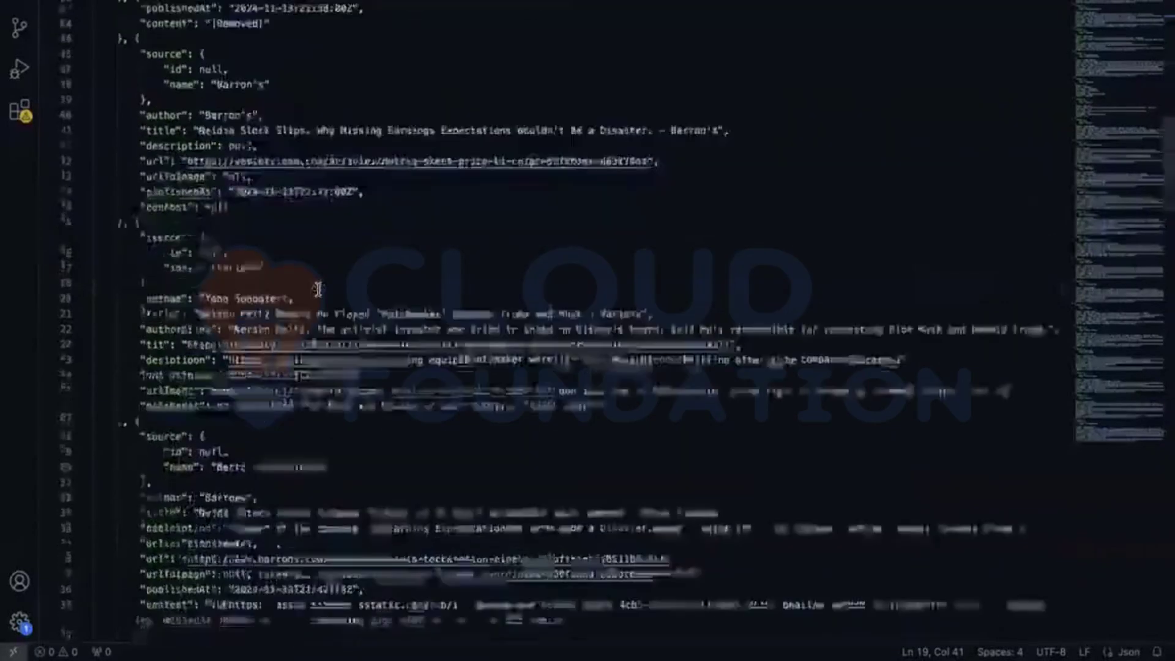
scroll(318, 289, "down", 6)
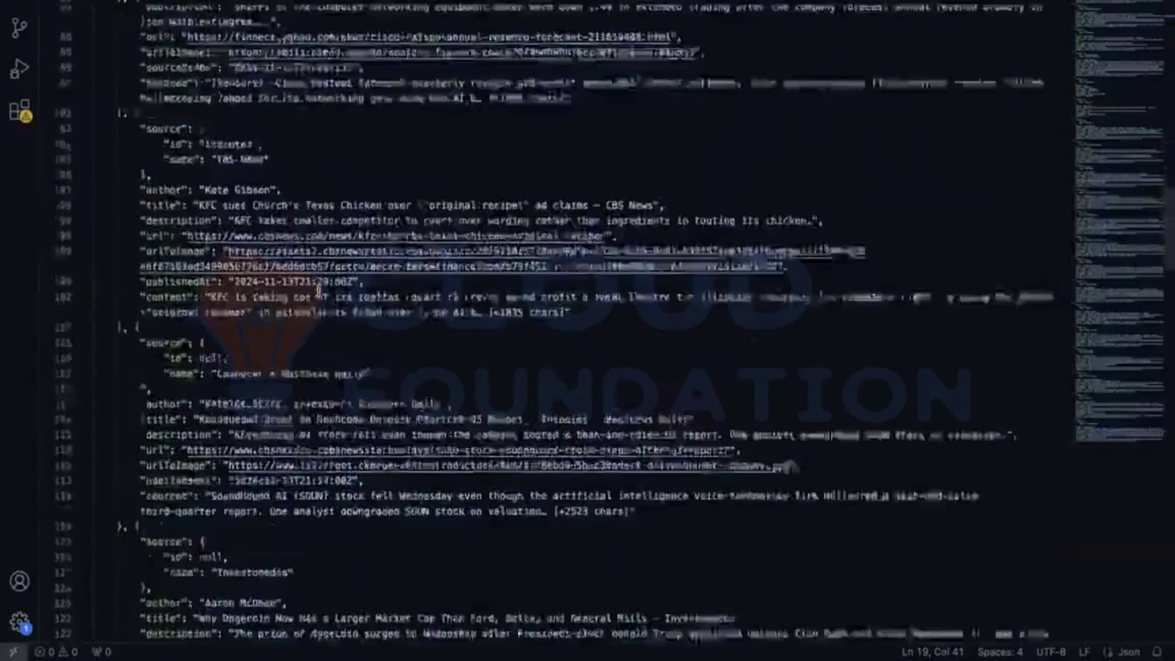
scroll(318, 289, "down", 12)
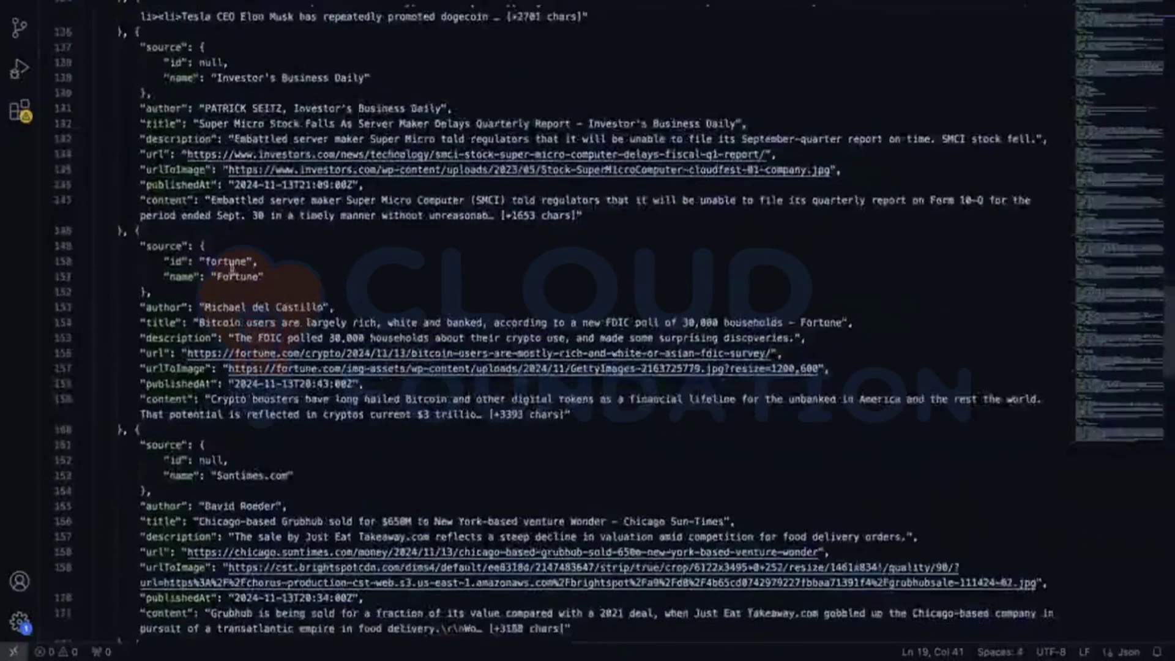
scroll(231, 268, "down", 4)
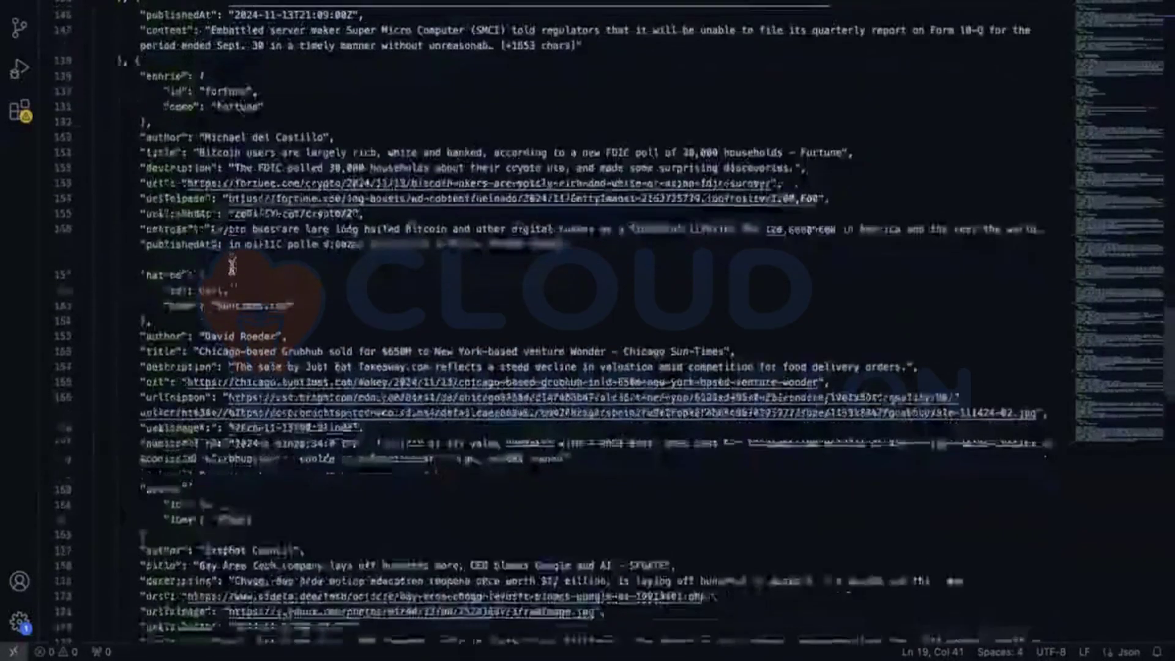
scroll(231, 268, "up", 20)
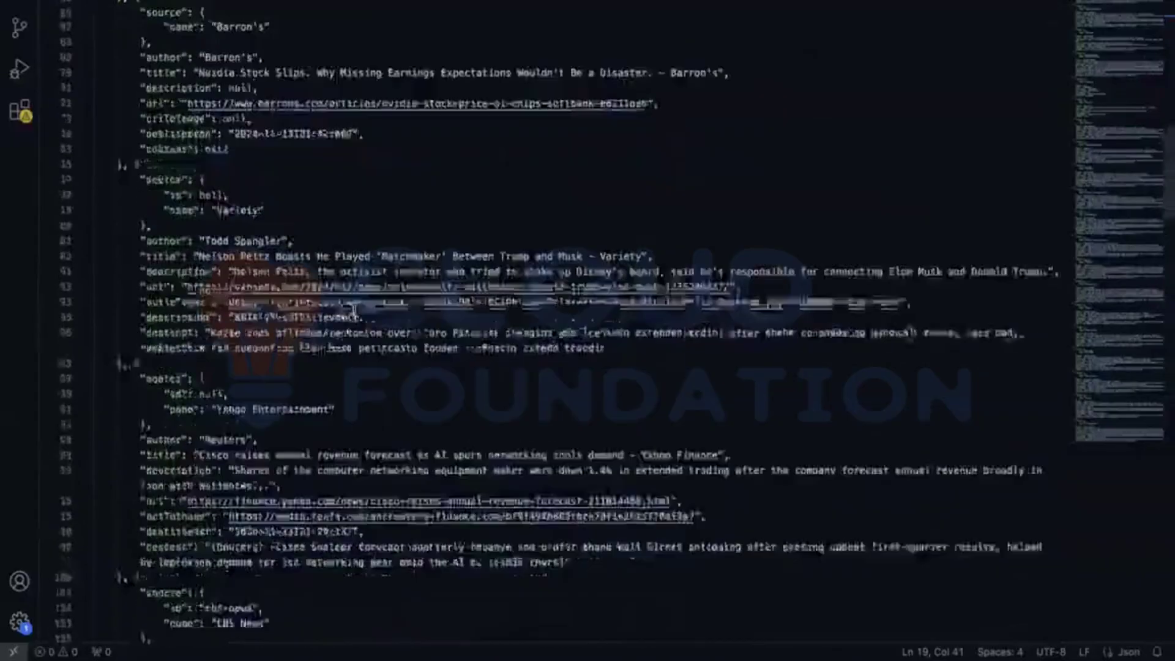
scroll(354, 315, "up", 8)
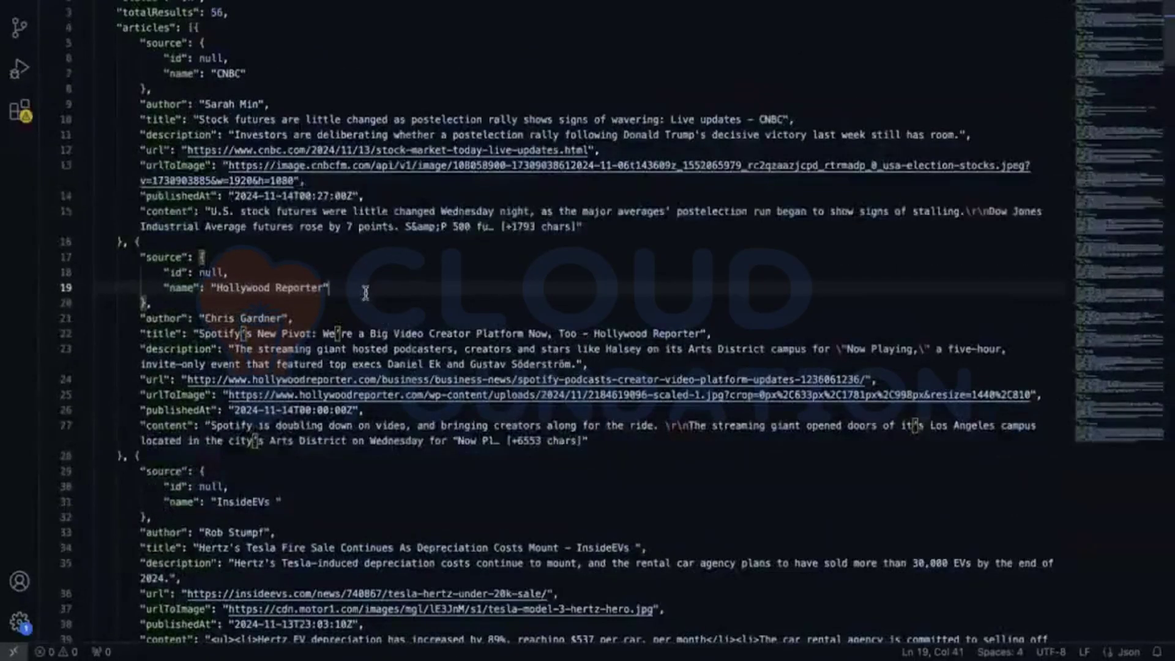
scroll(366, 294, "down", 3)
scroll(365, 293, "down", 20)
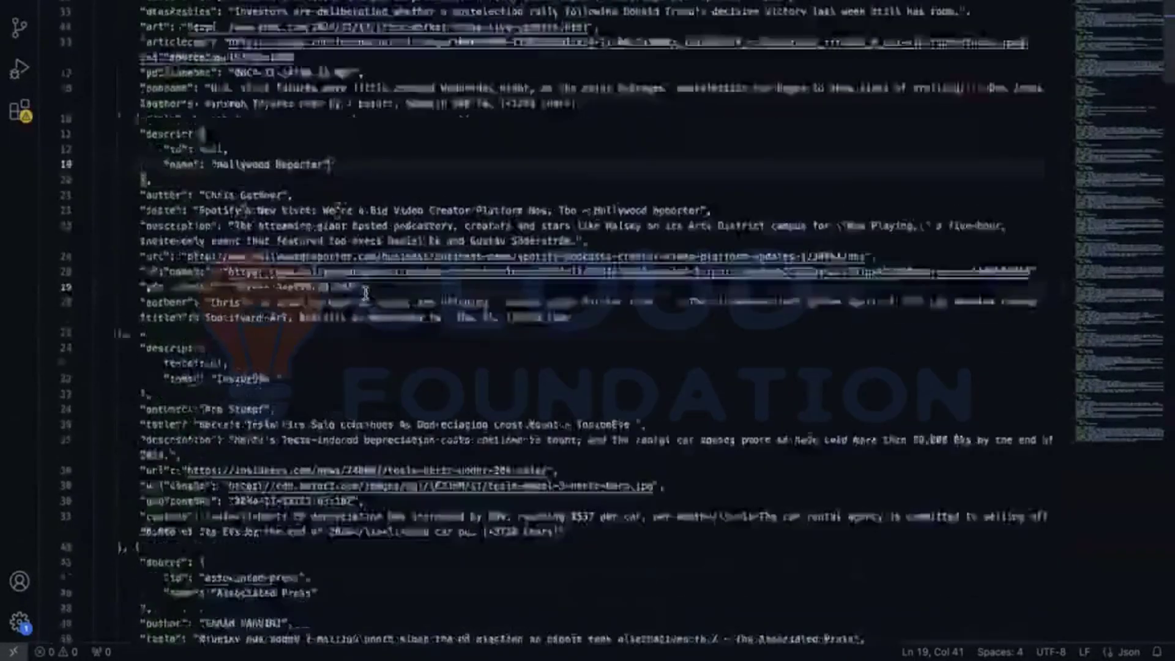
scroll(365, 293, "down", 20)
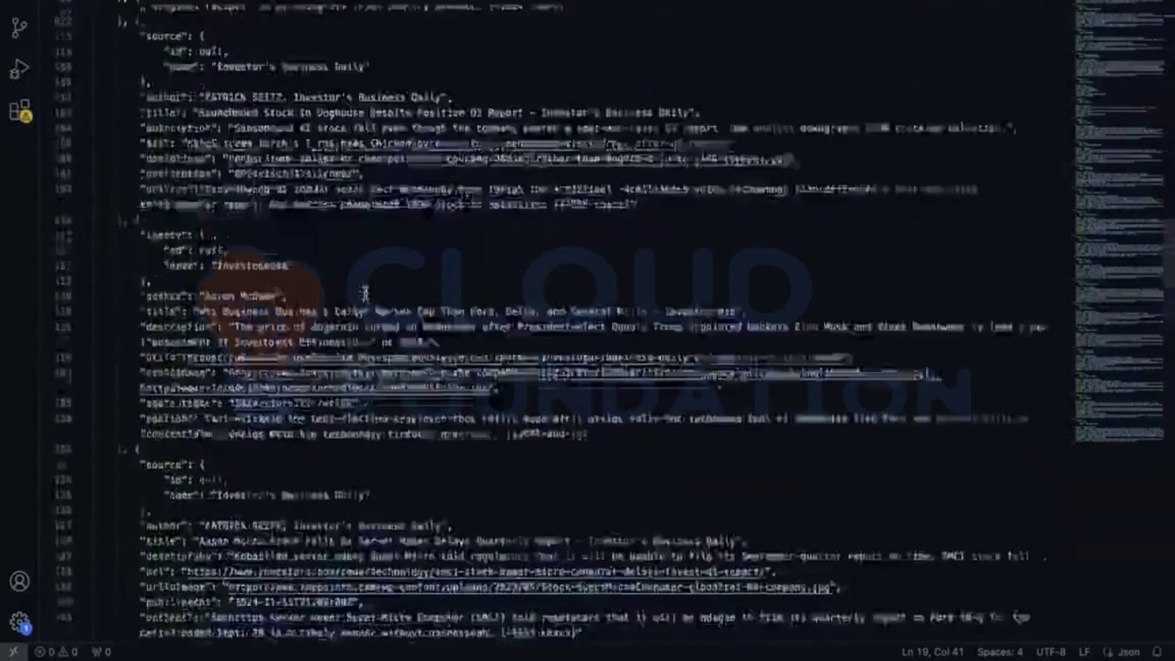
scroll(388, 332, "up", 20)
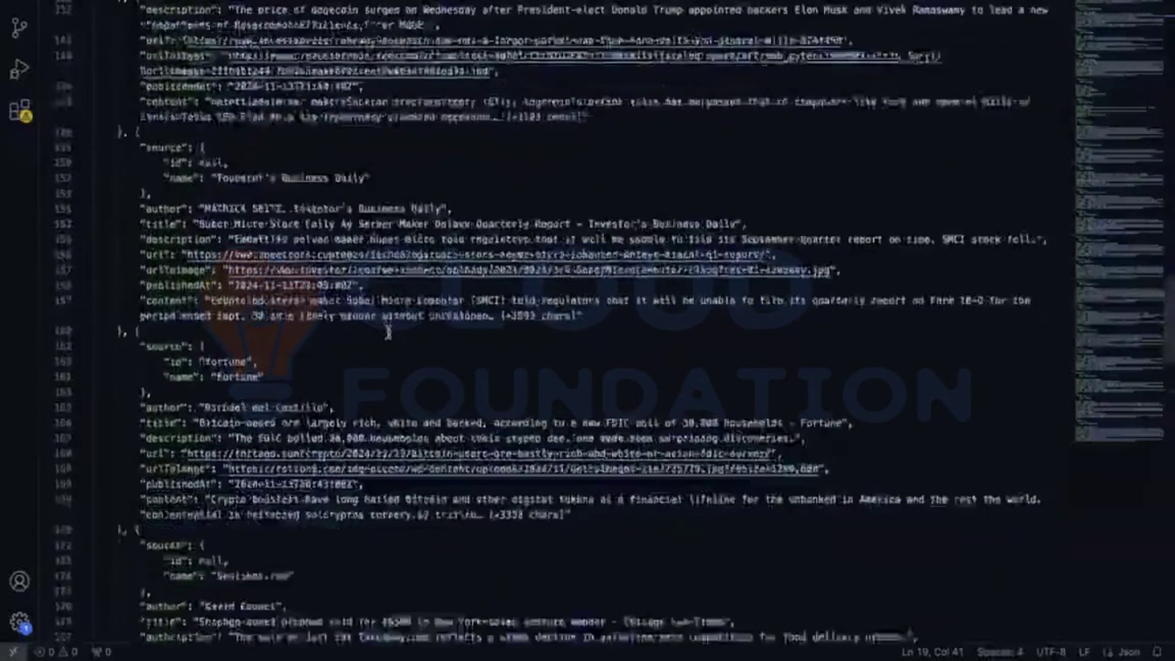
scroll(548, 329, "up", 6)
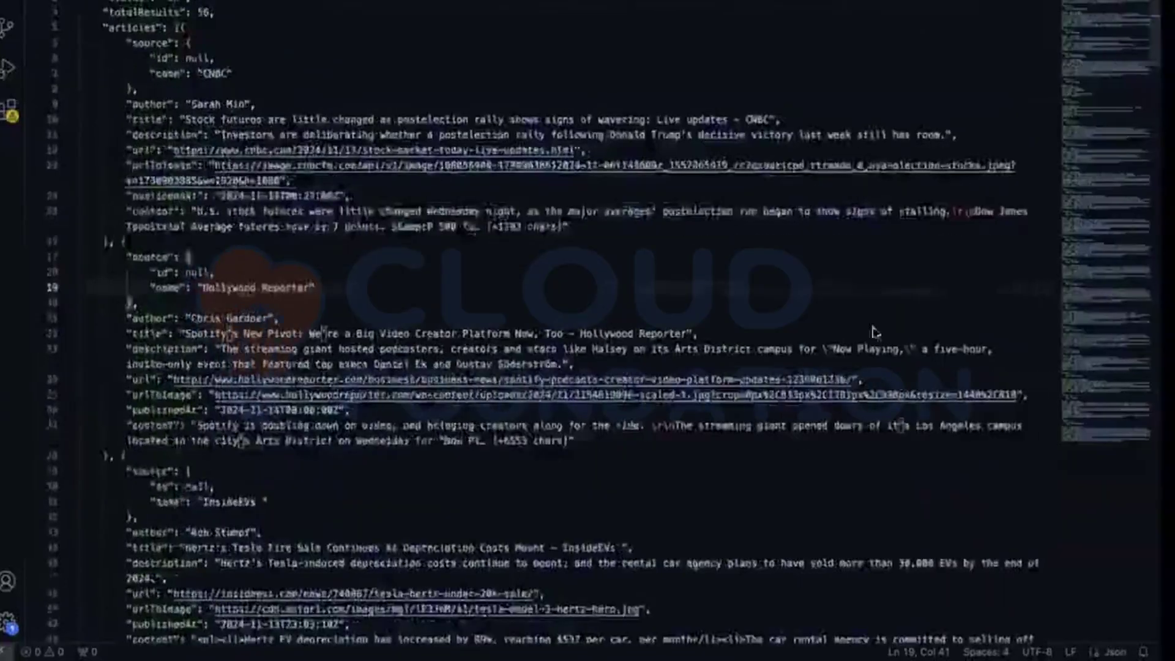
Back in Boomi, connect the Route step's Default branch to End and continue, and set the Route step's display name to "route by name"
key("ctrl+Left")
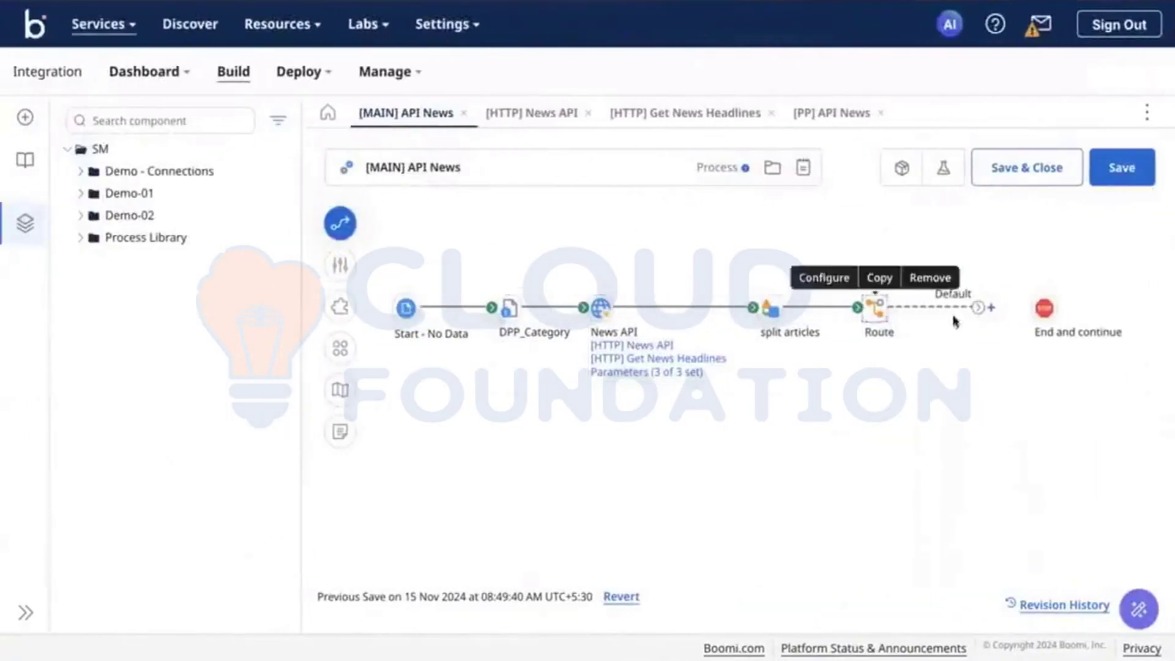
left_click_drag(973, 307, 1039, 308)
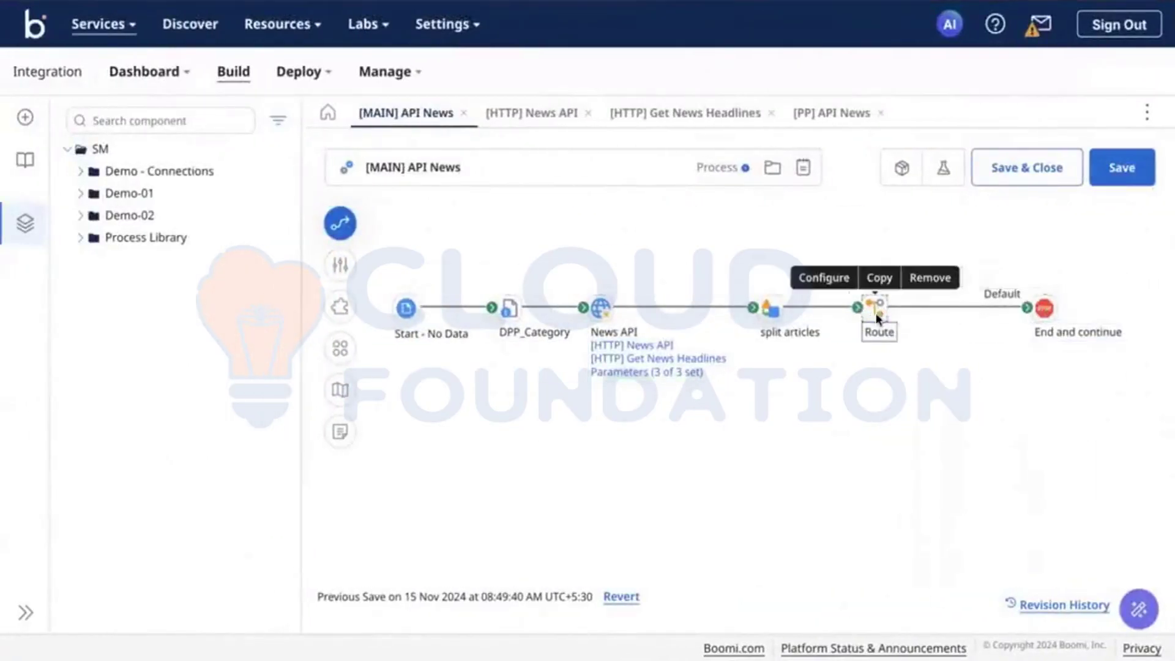
double_click(876, 308)
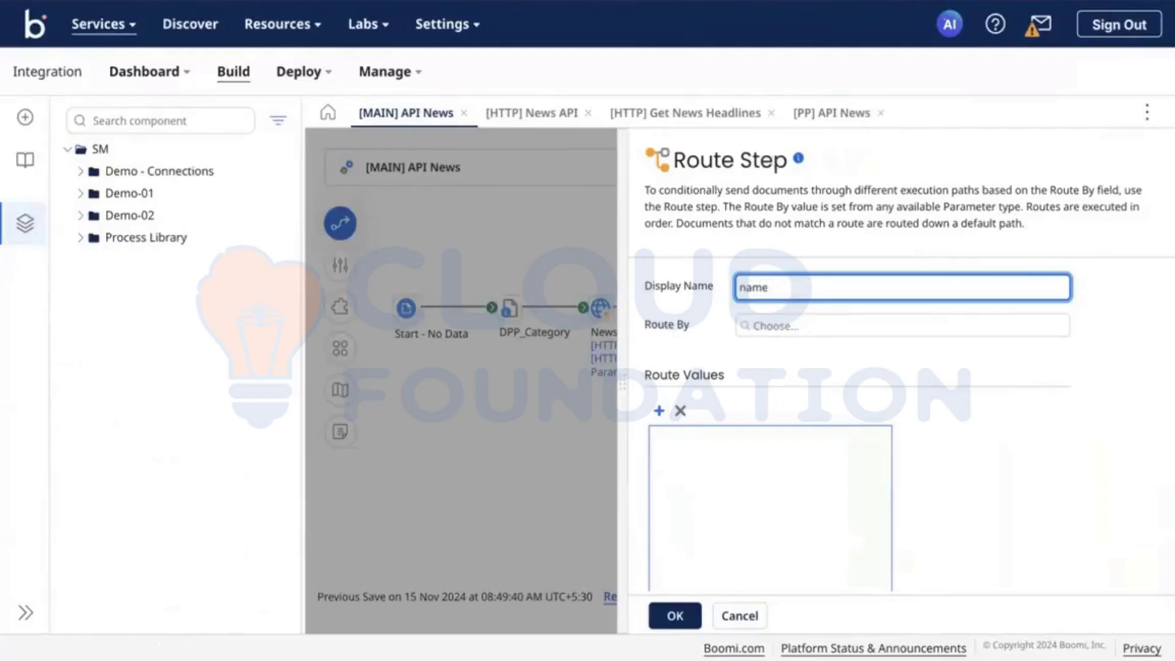
type("tout")
key("BackSpace")
key("BackSpace")
type("route by")
Set the Route By parameter to a JSON profile element and choose the profile [JSON] Business Headlines
left_click(834, 334)
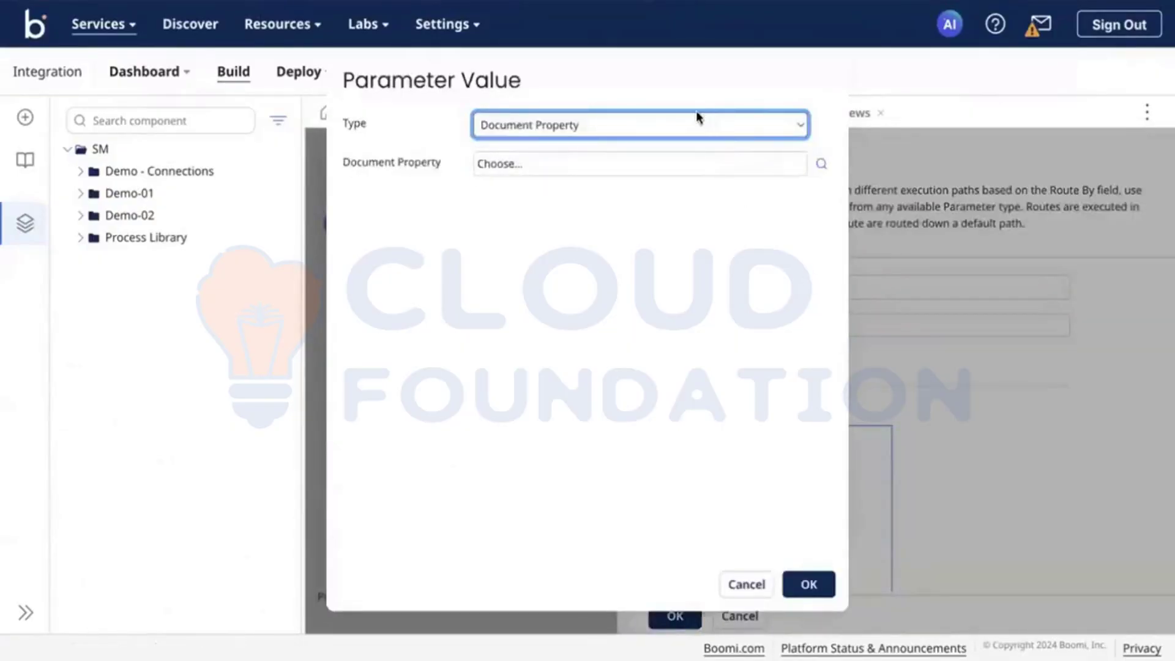
left_click(697, 114)
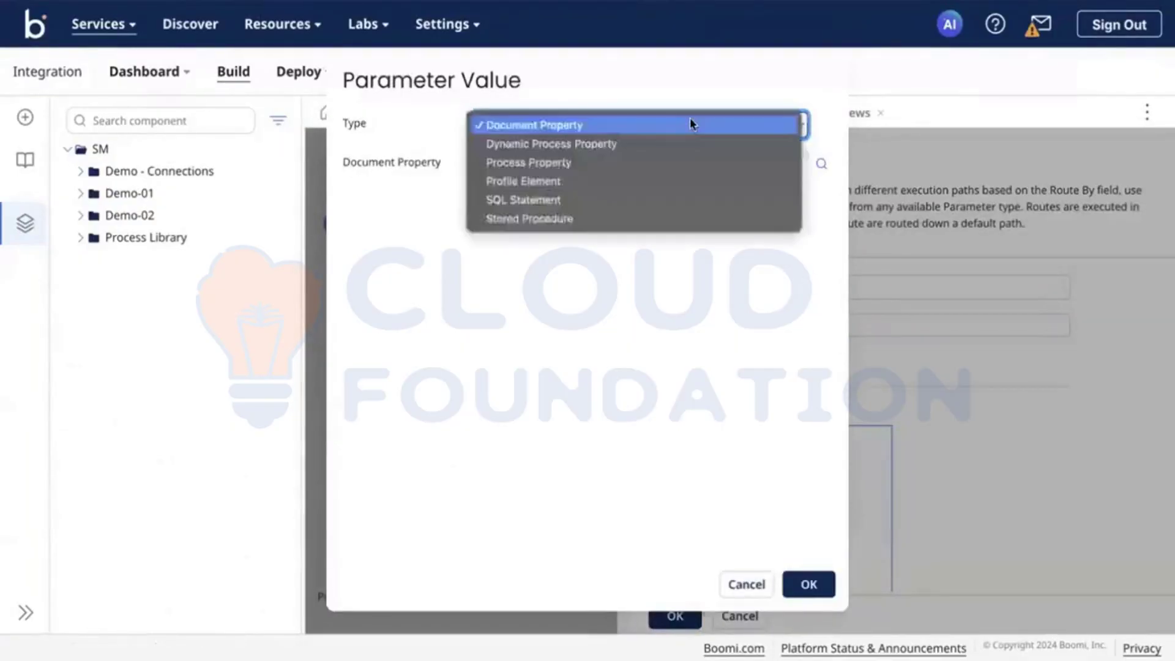
left_click(530, 179)
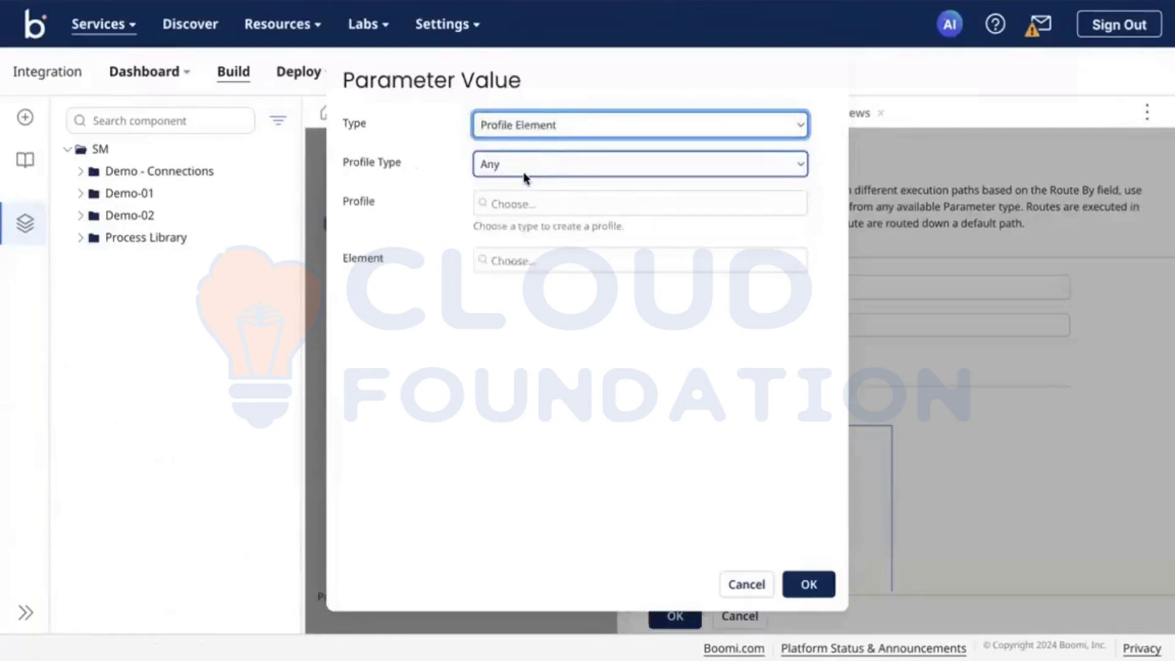
left_click(525, 178)
left_click(512, 237)
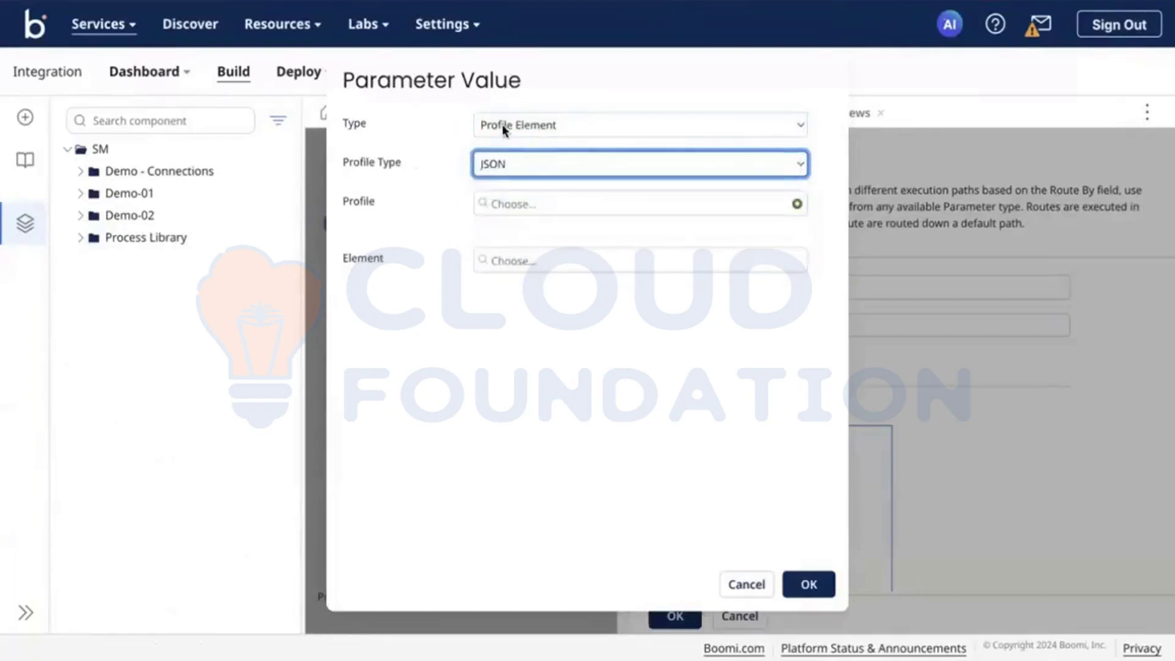
left_click(532, 127)
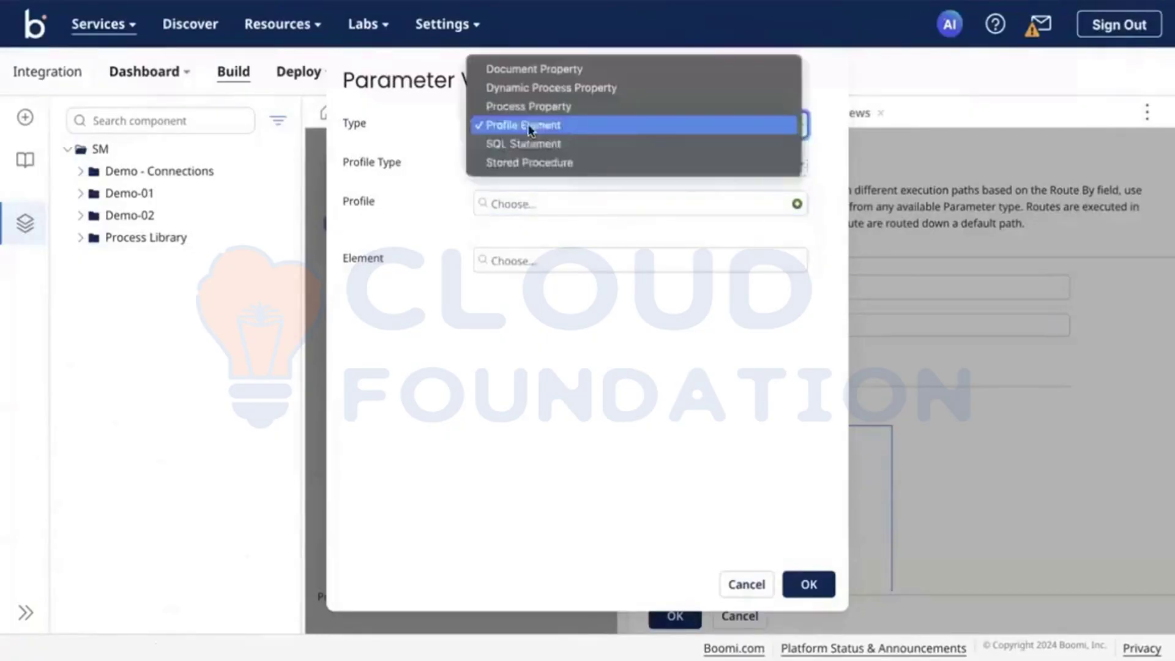
left_click(430, 167)
left_click(489, 208)
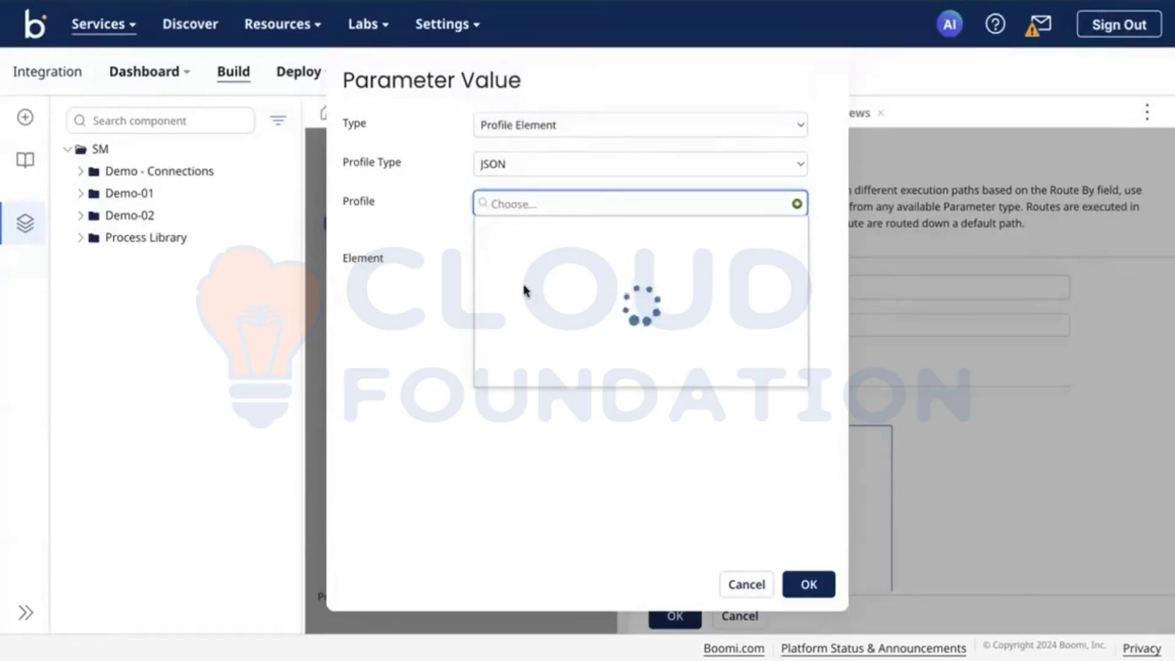
left_click(530, 275)
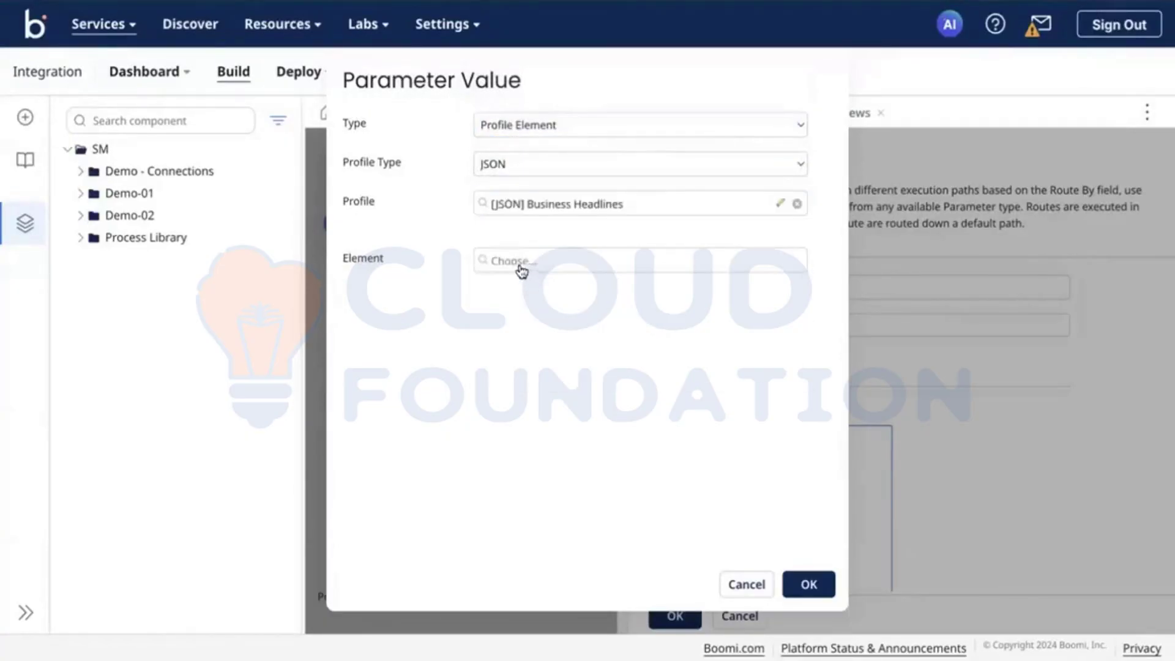
Choose the name element under the articles' source object as the Route By element and confirm the parameter value
left_click(521, 267)
left_click(504, 354)
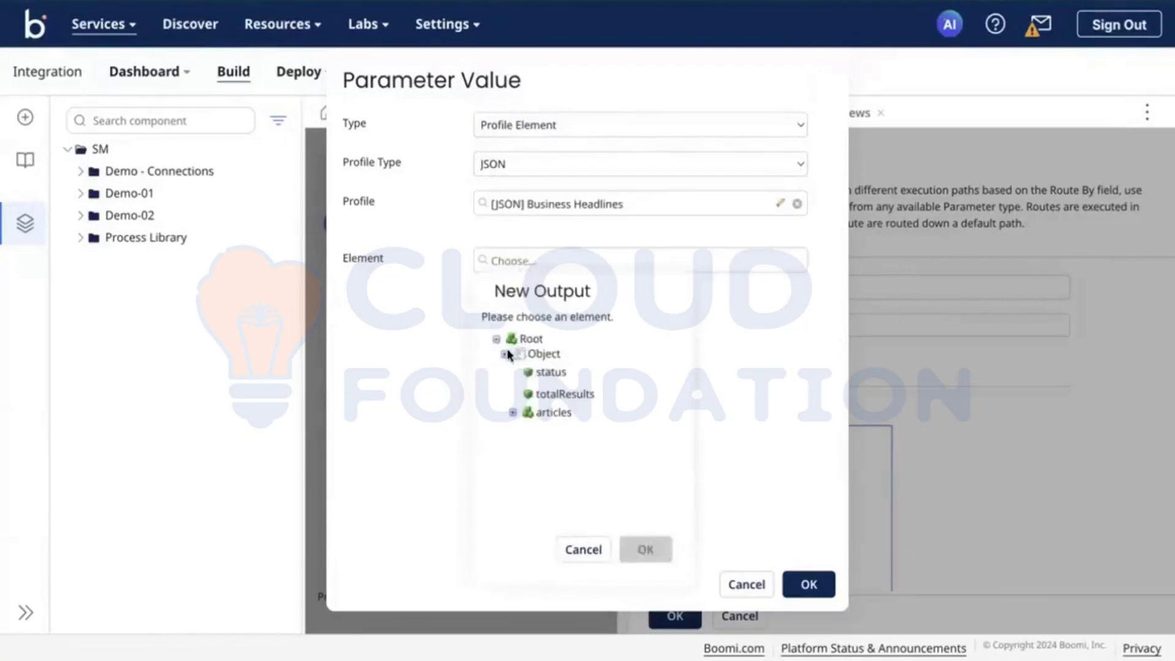
left_click(513, 413)
left_click(521, 427)
left_click(529, 442)
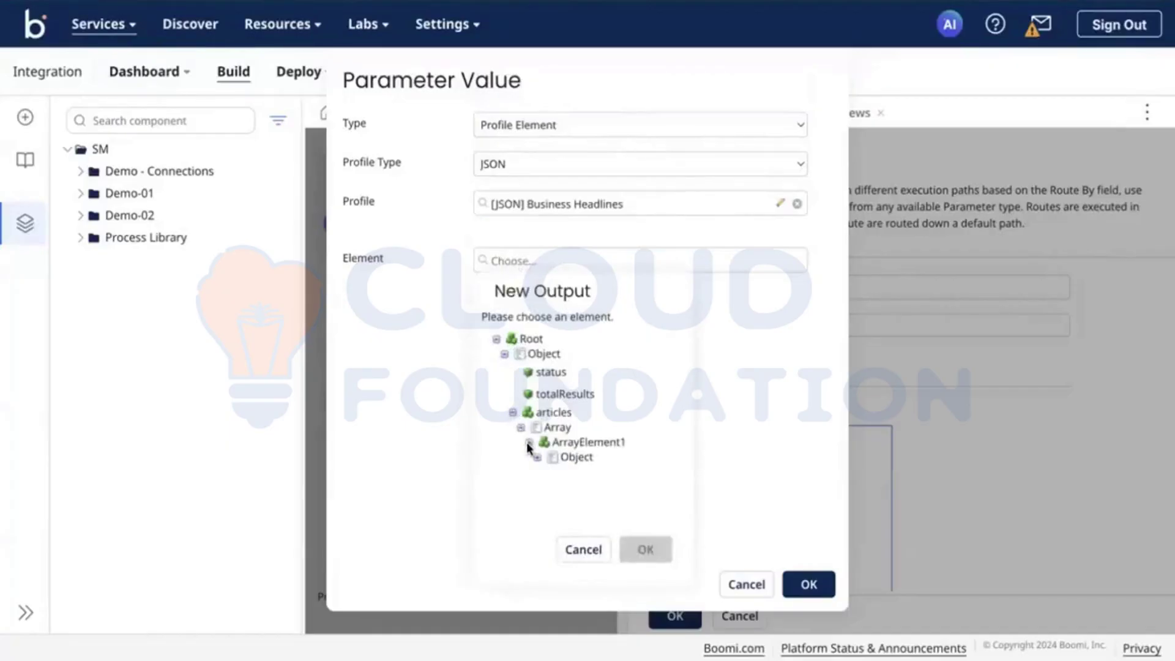
left_click(537, 458)
left_click(546, 473)
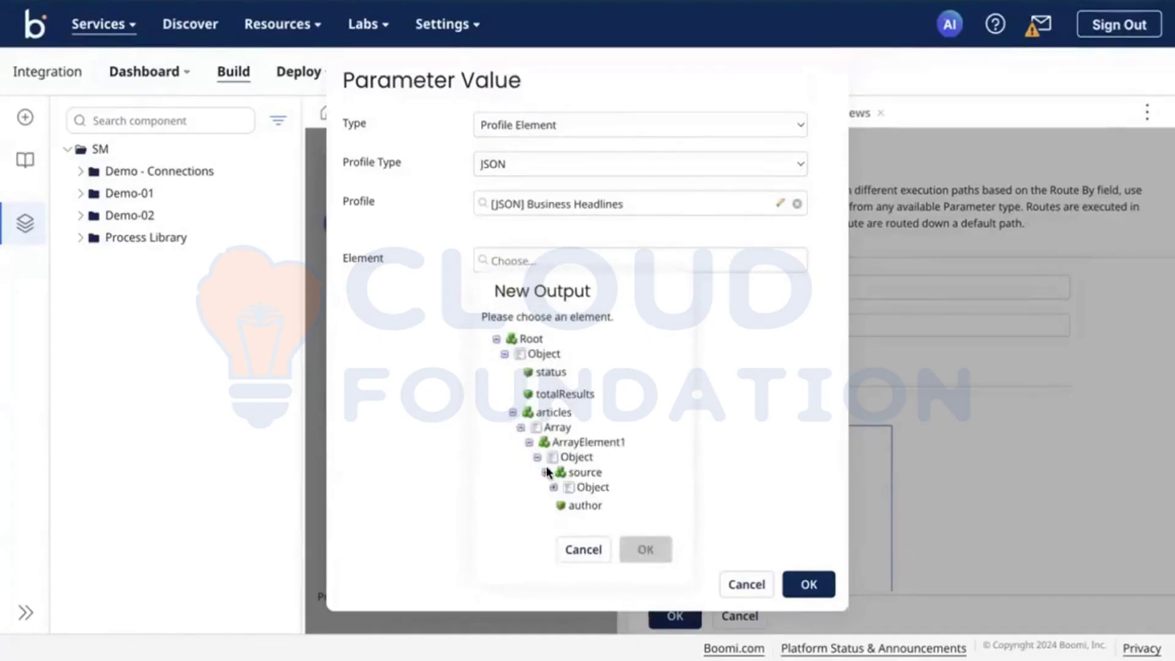
left_click(554, 488)
scroll(566, 513, "down", 3)
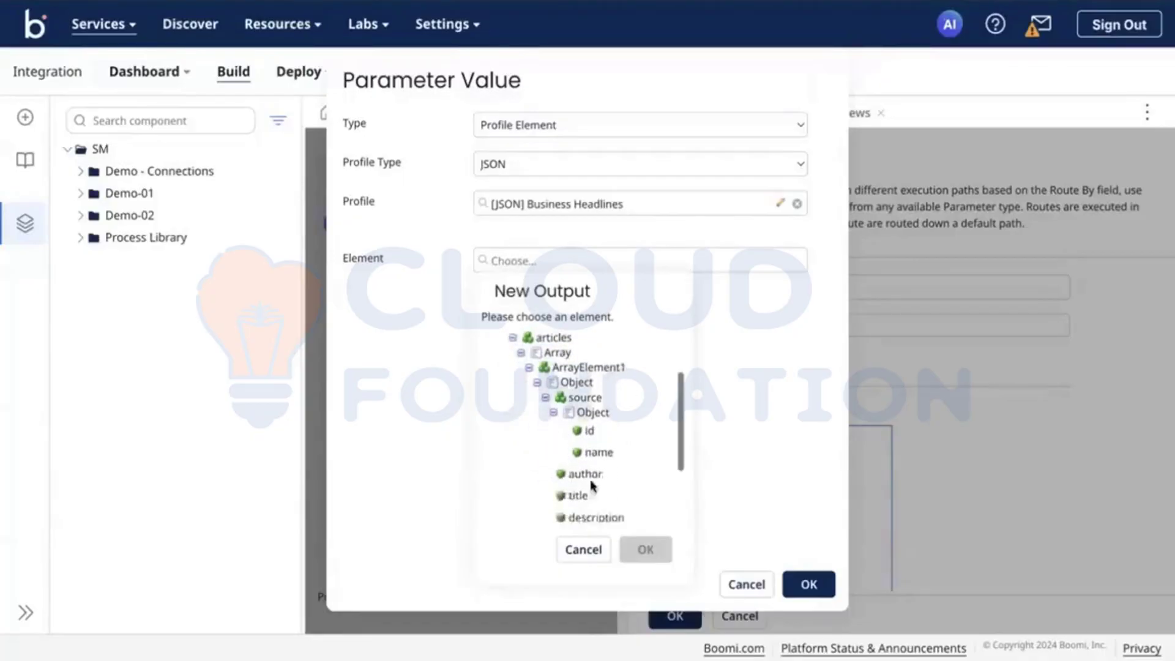
left_click(597, 441)
left_click(647, 545)
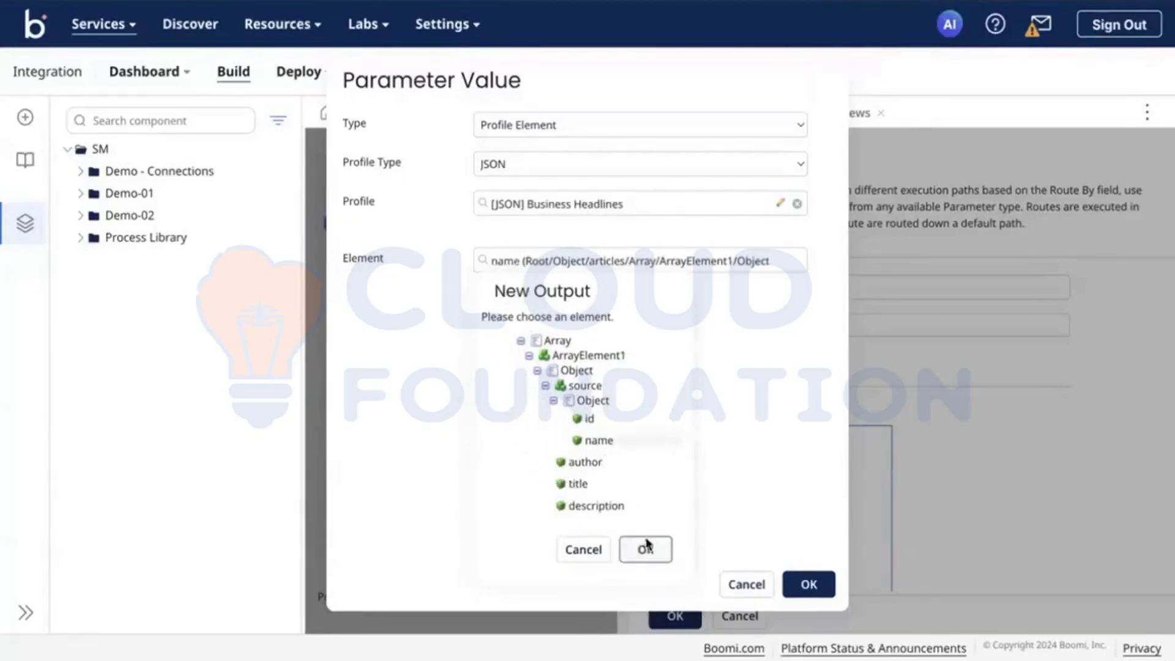
left_click(808, 583)
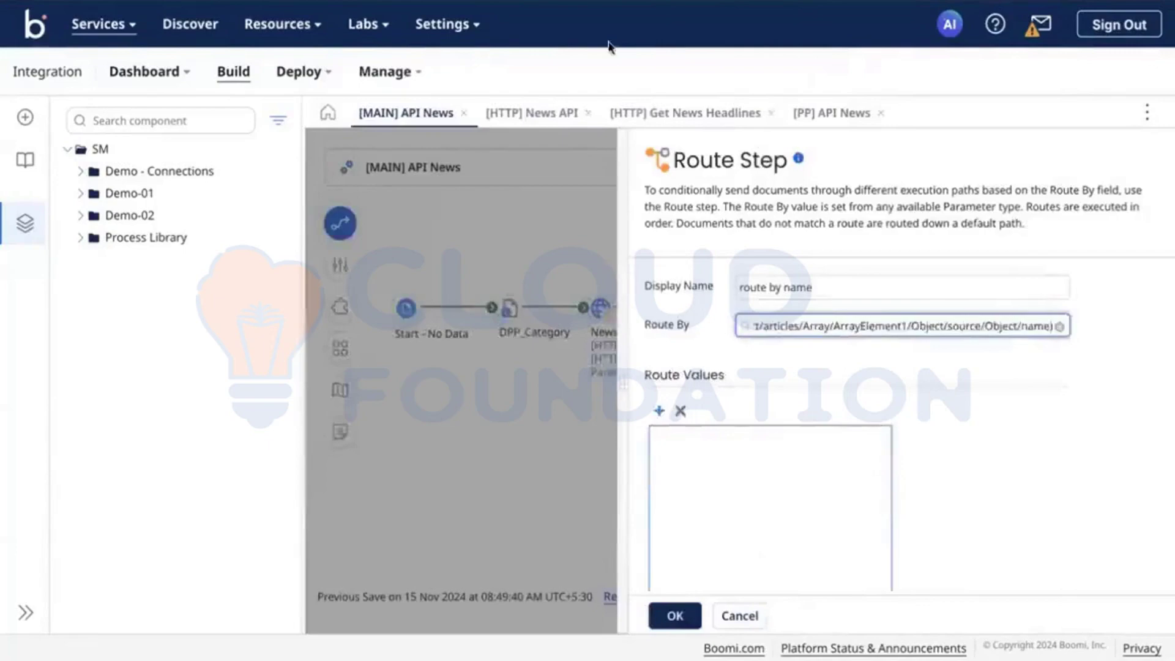
Add a new route value to the Route step and check its comparison options, keeping Equal To
left_click(660, 410)
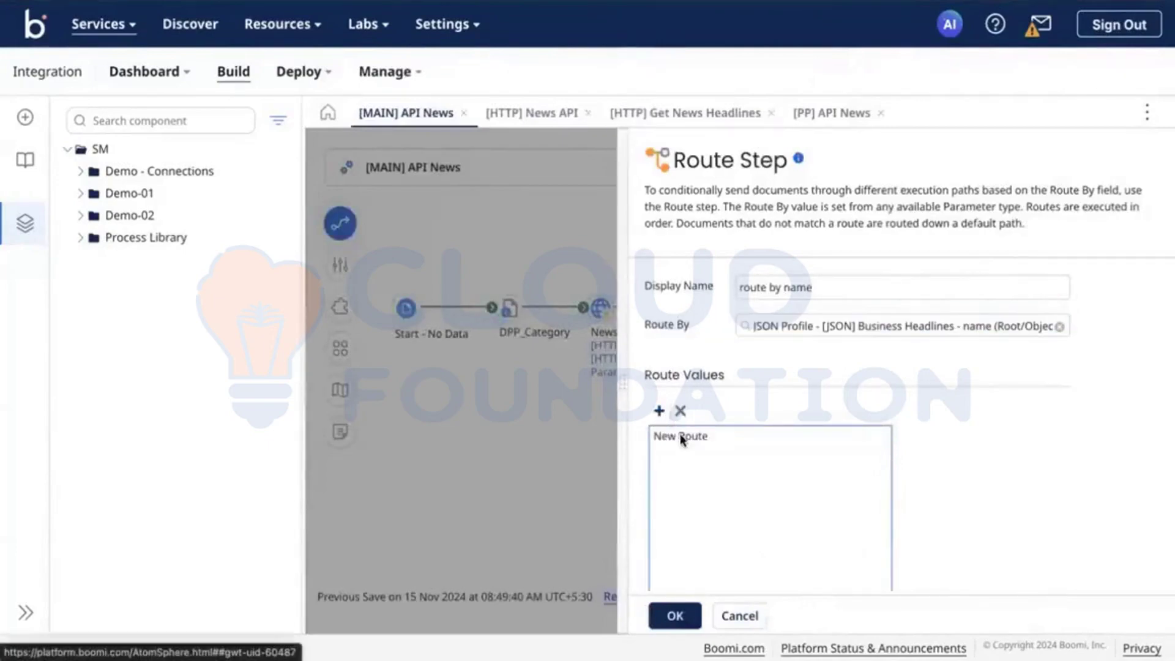
left_click(679, 438)
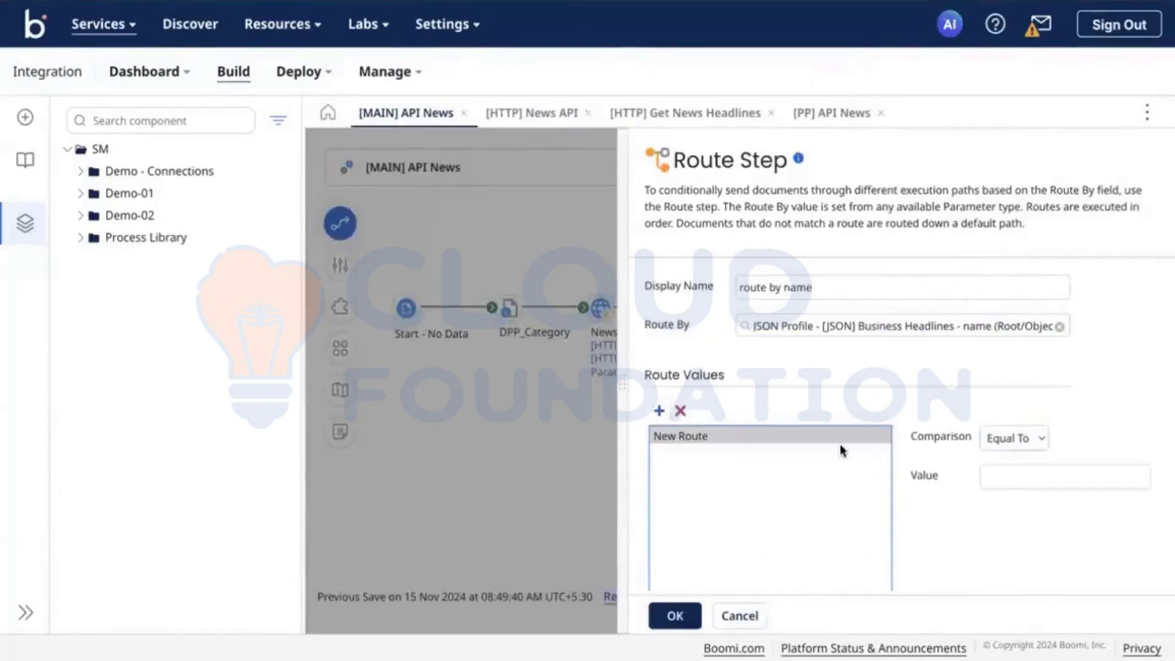
left_click(833, 288)
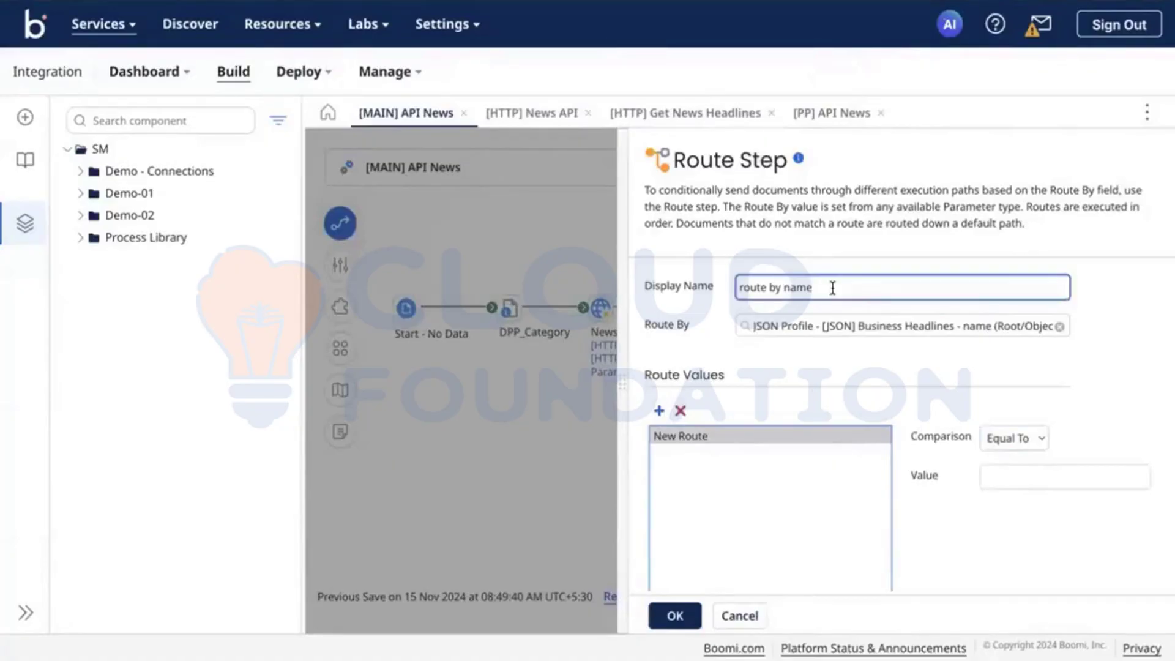
left_click(1027, 440)
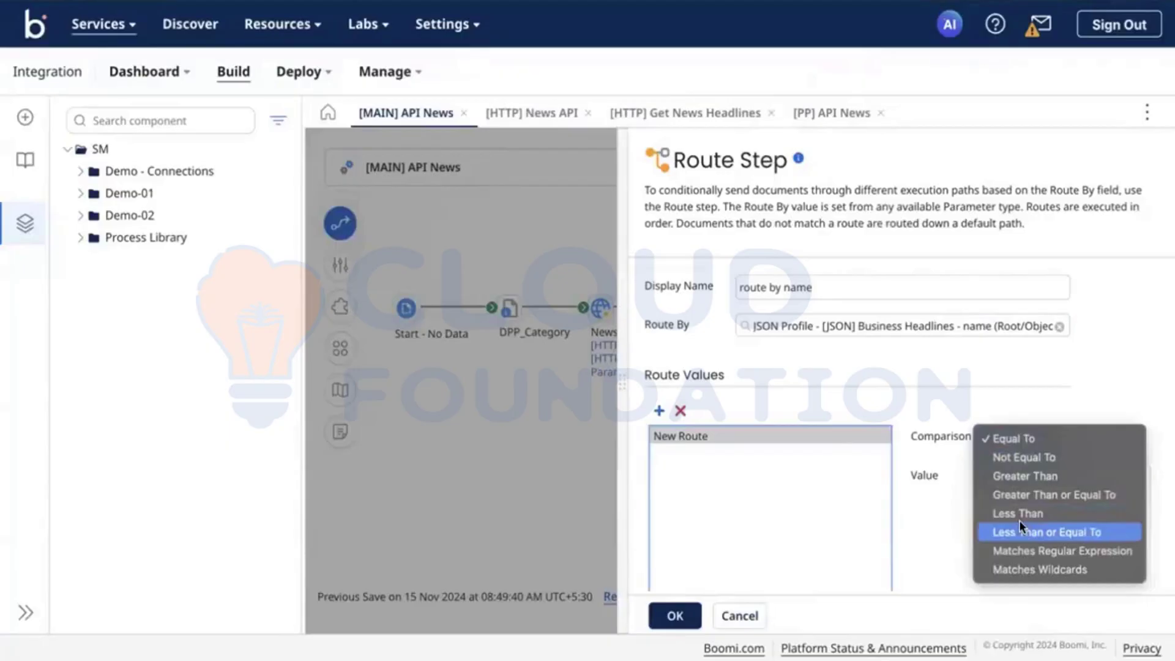
left_click(930, 546)
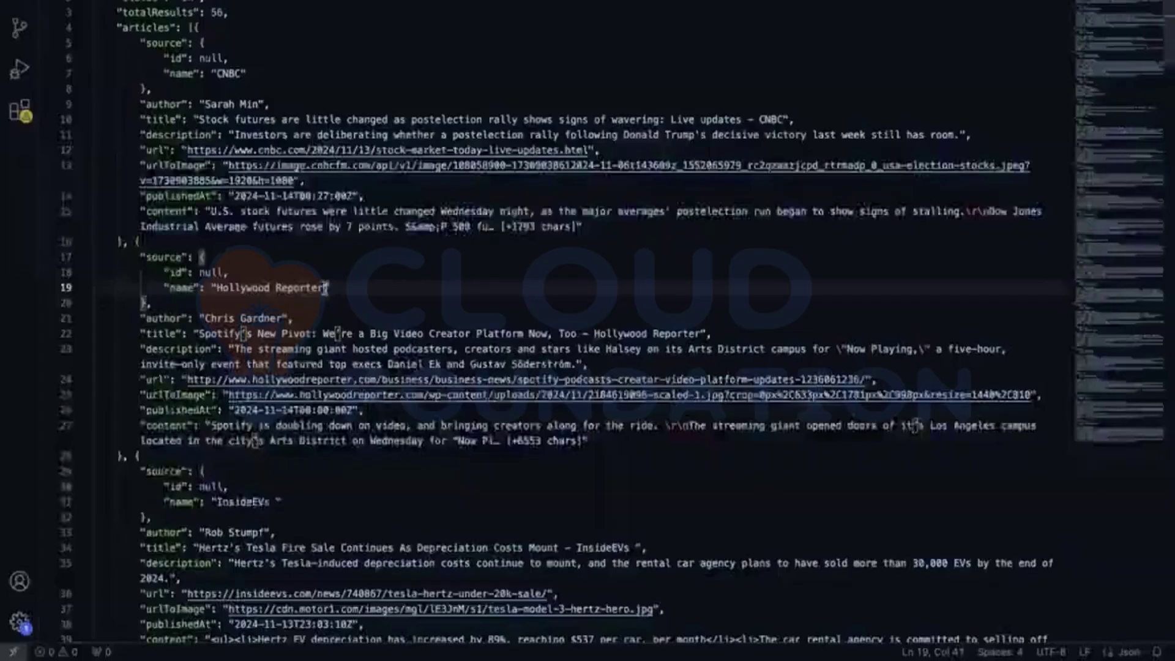
Copy the source name Hollywood Reporter from the JSON response in Visual Studio Code and enter it as the new route's value in Boomi
left_click(326, 287)
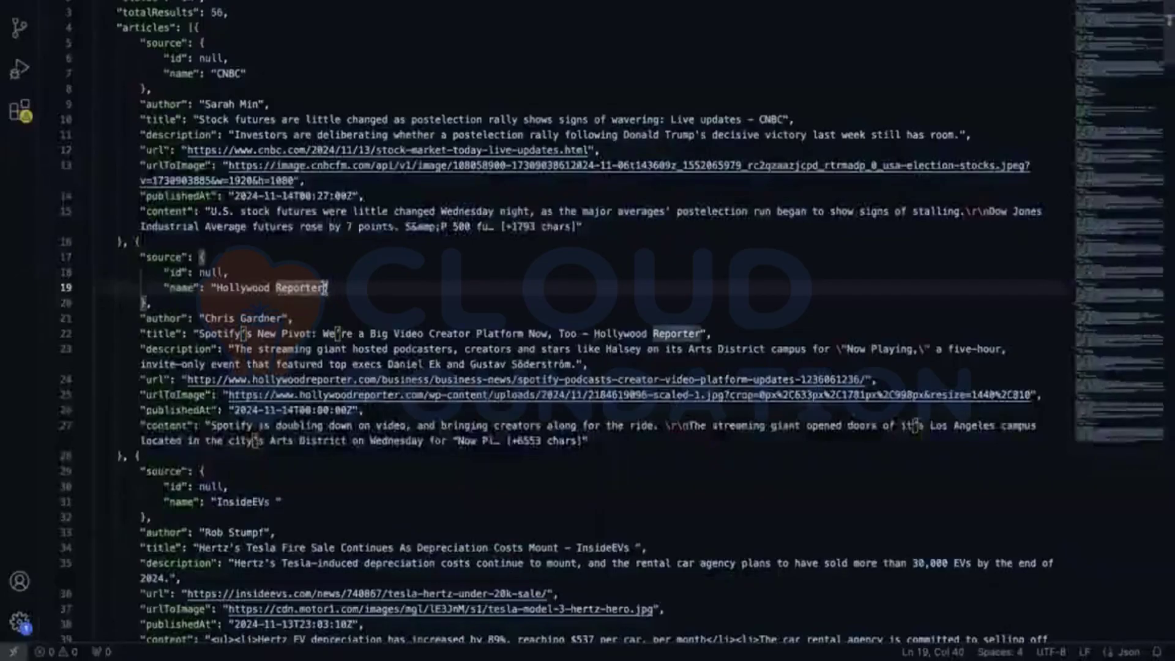
left_click(220, 286, "shift")
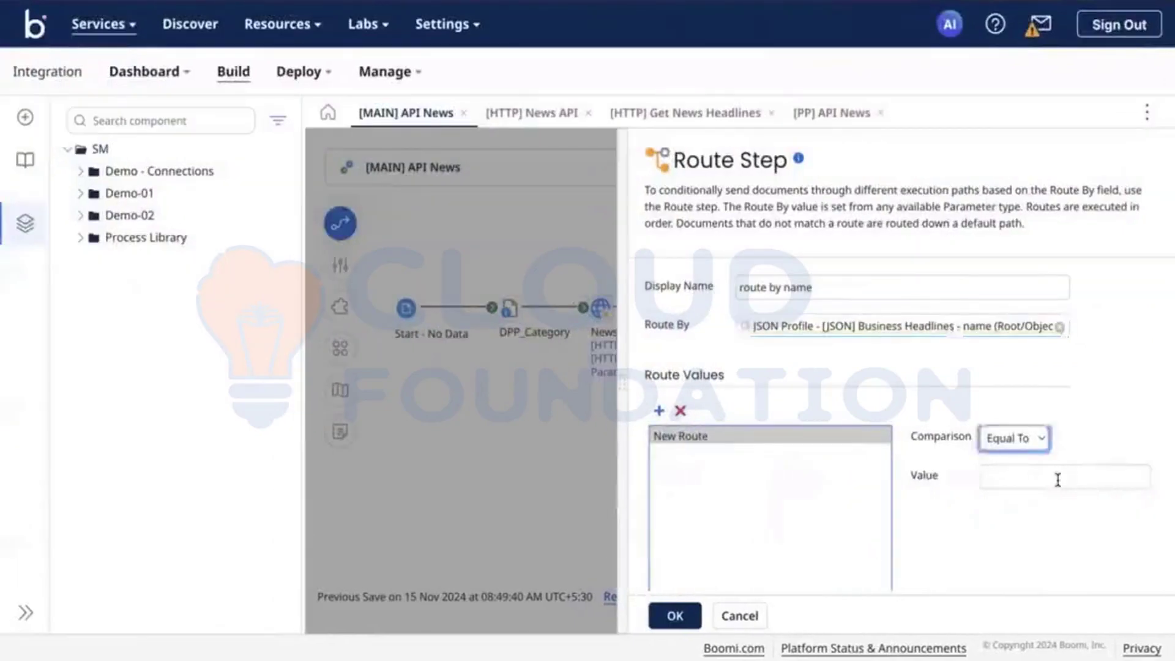
left_click(1058, 480)
type("Hollywood Reporter")
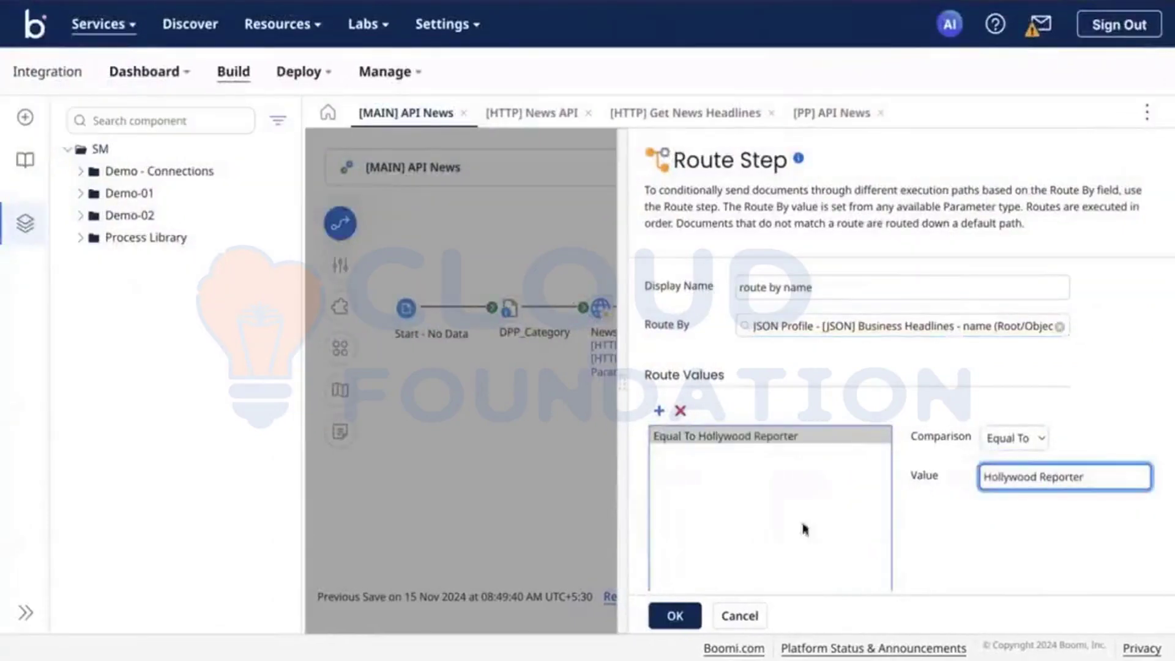
Add a second route value, copying the source name InsideEVs from the JSON response in Visual Studio Code into its value in Boomi
left_click(660, 410)
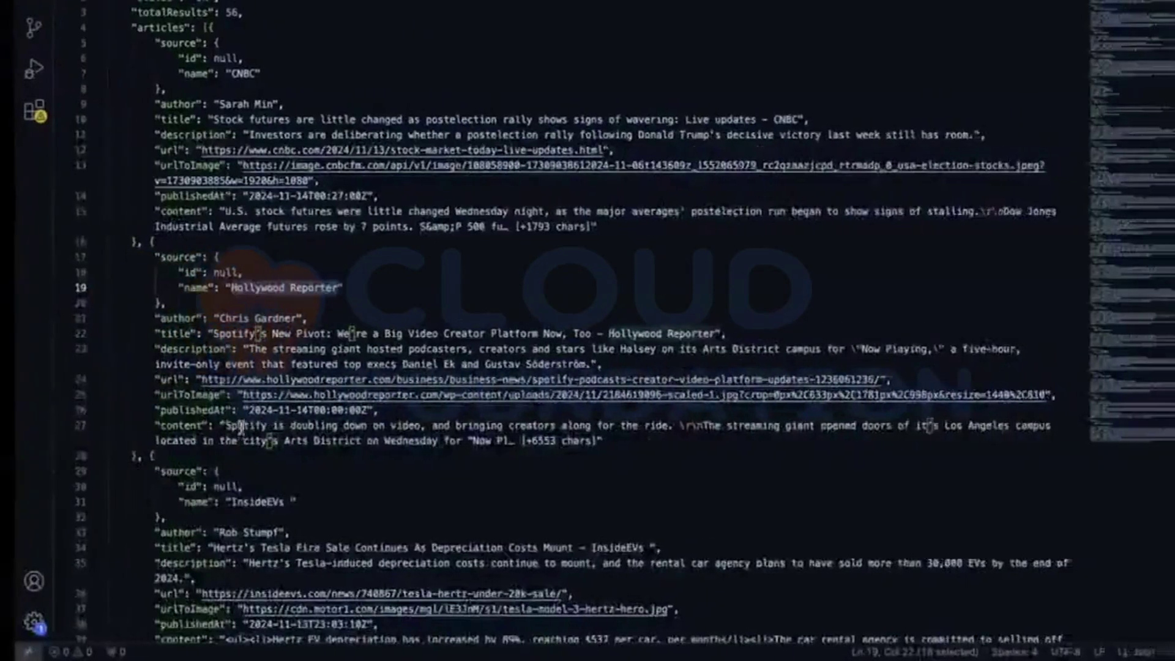
scroll(350, 439, "down", 2)
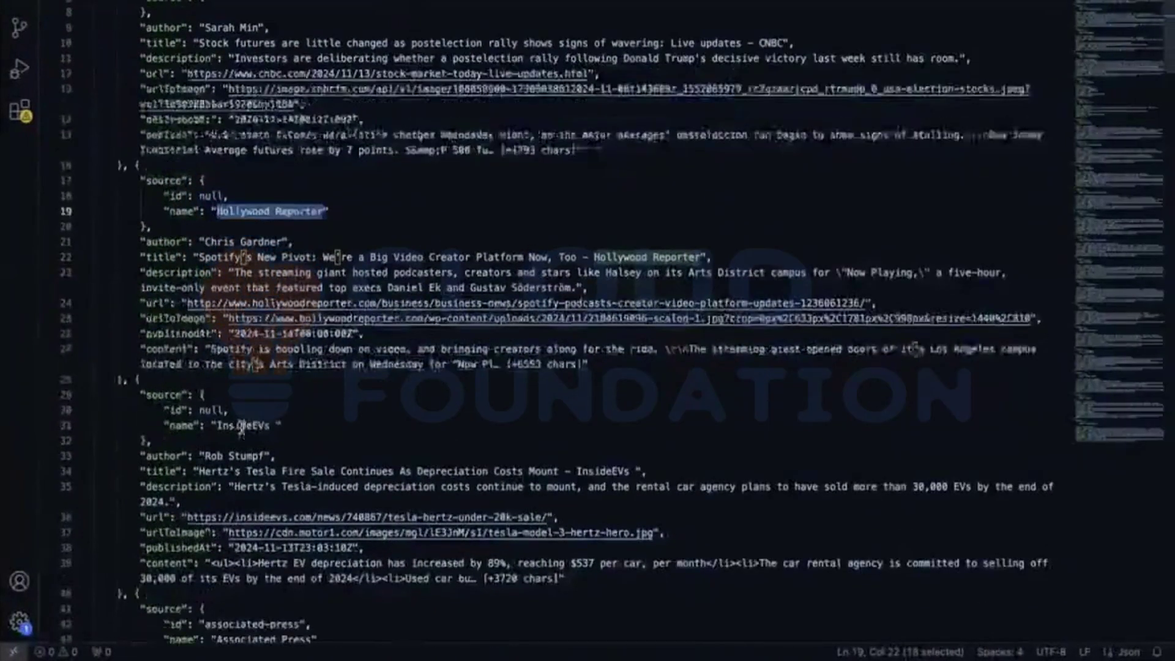
double_click(244, 425)
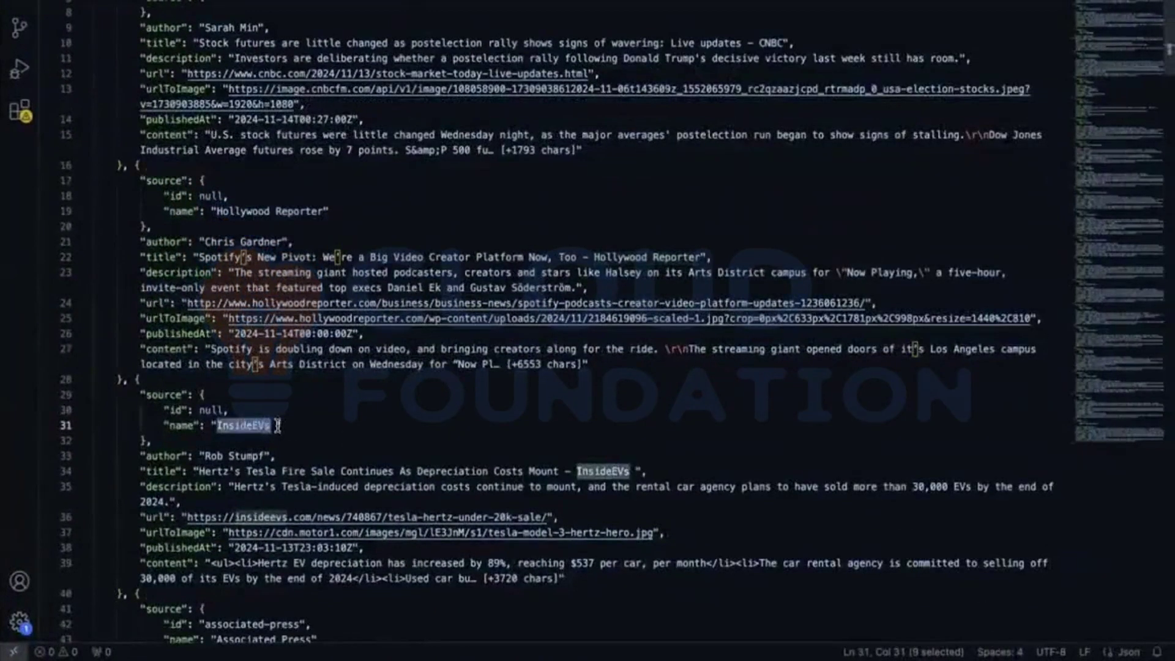
left_click_drag(279, 425, 217, 427)
key("ctrl+c")
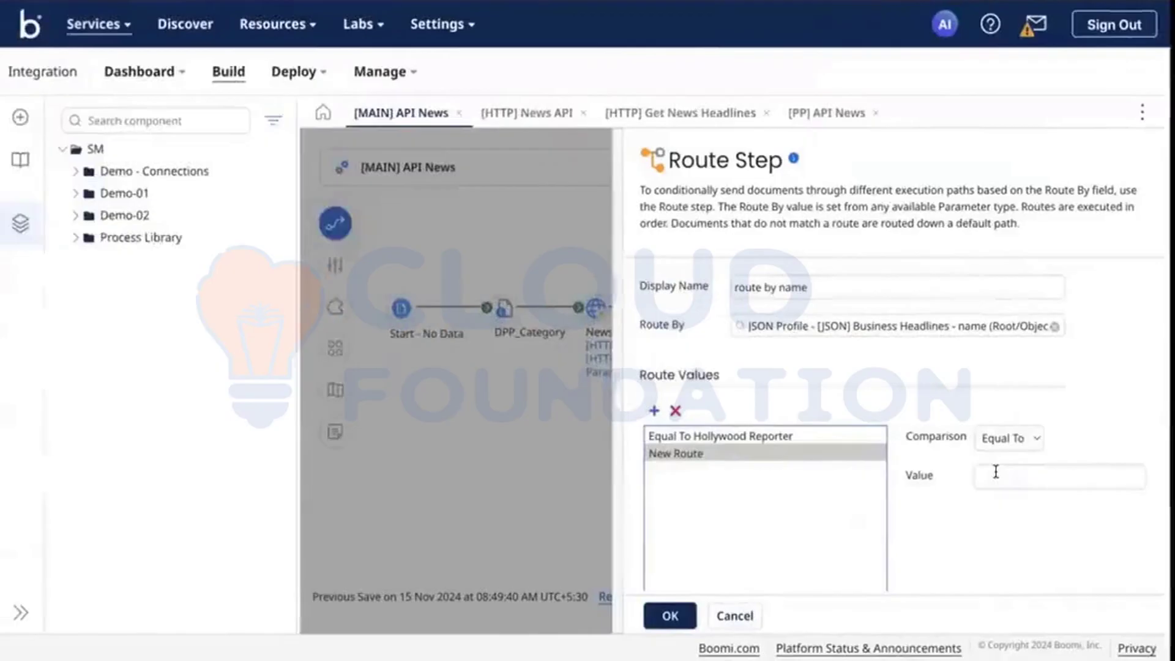
left_click(841, 476)
key("ctrl+v")
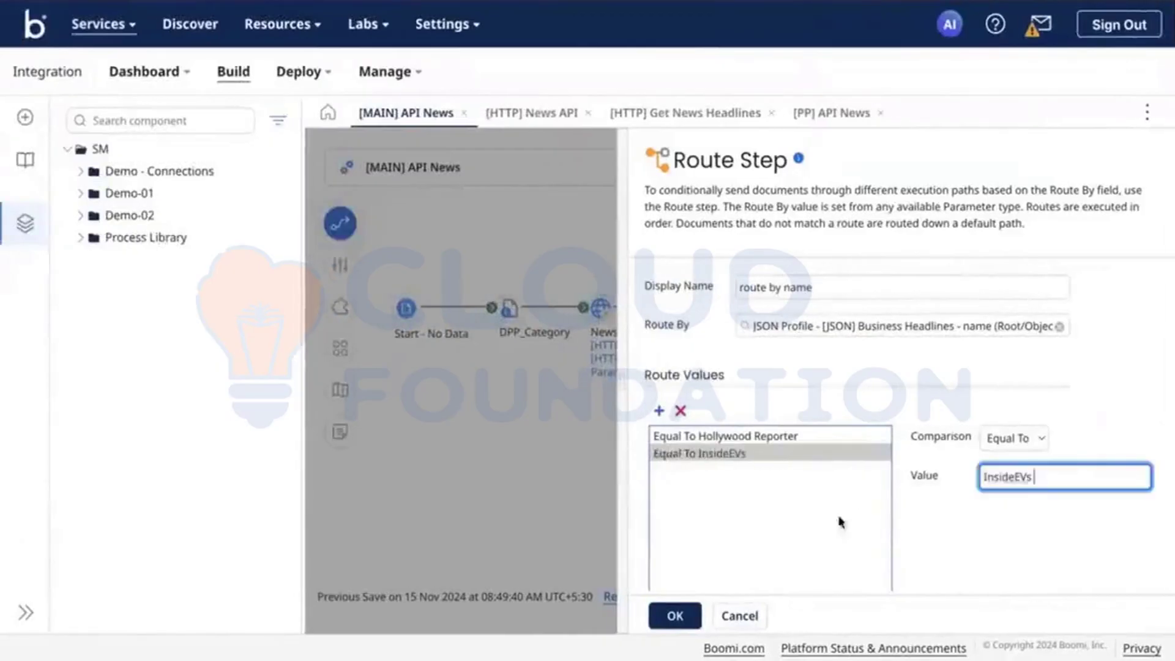
Add a third route value with Associated Press copied from the JSON in Visual Studio Code, and confirm the Route step in Boomi
left_click(658, 412)
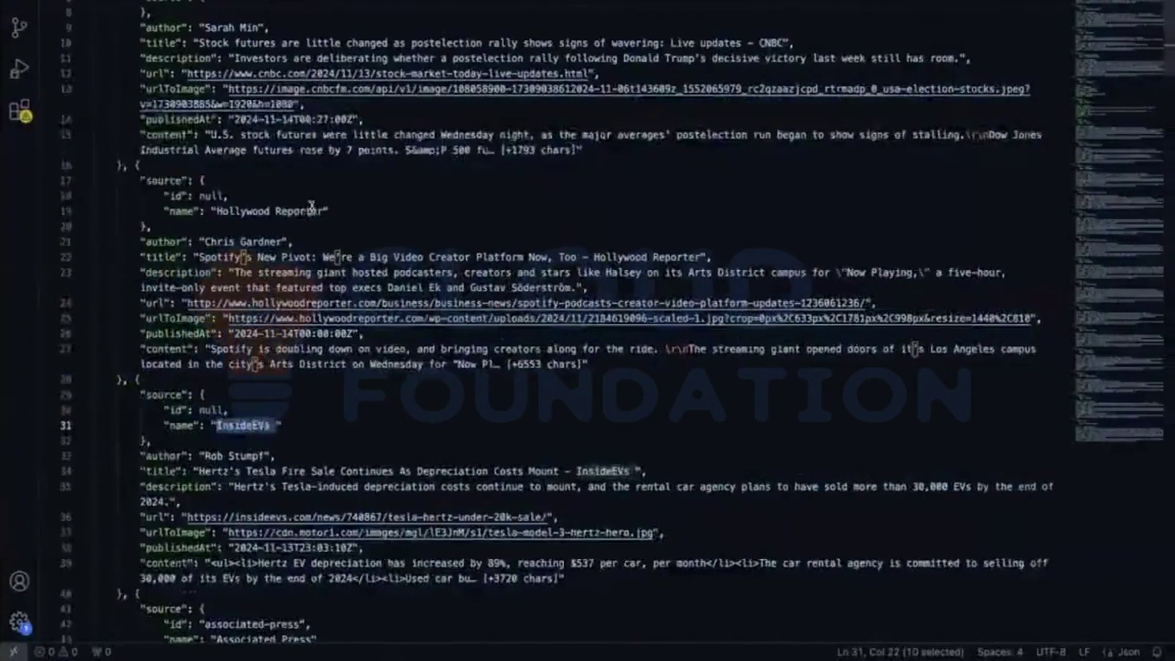
scroll(314, 206, "down", 9)
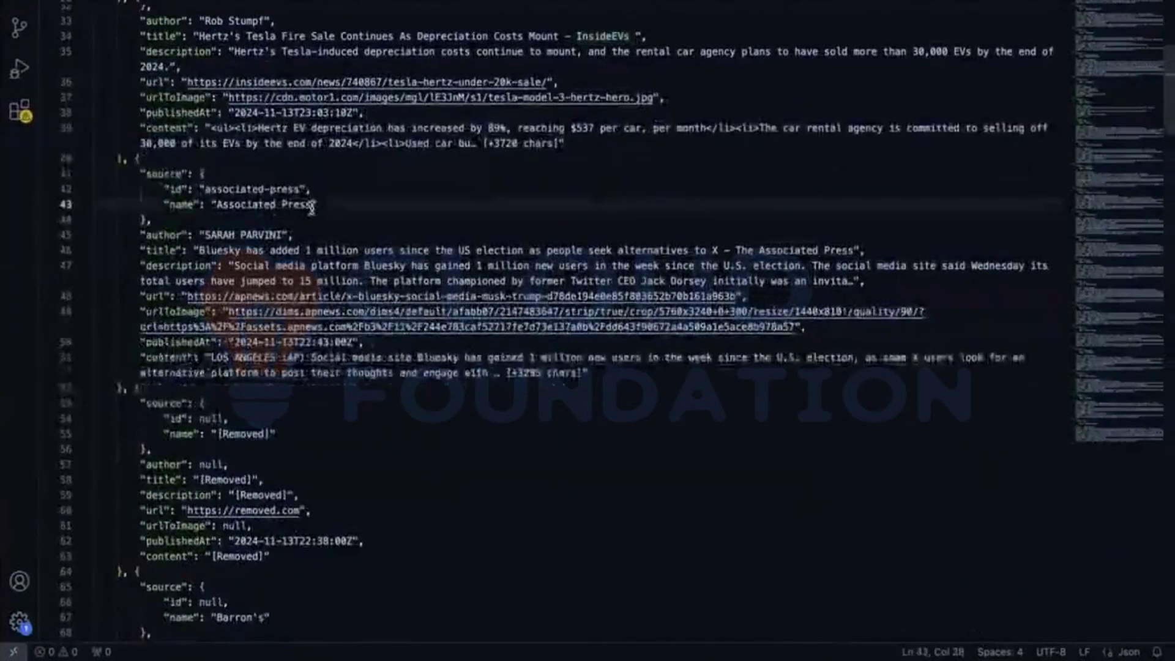
left_click_drag(313, 207, 222, 205)
key("ctrl+c")
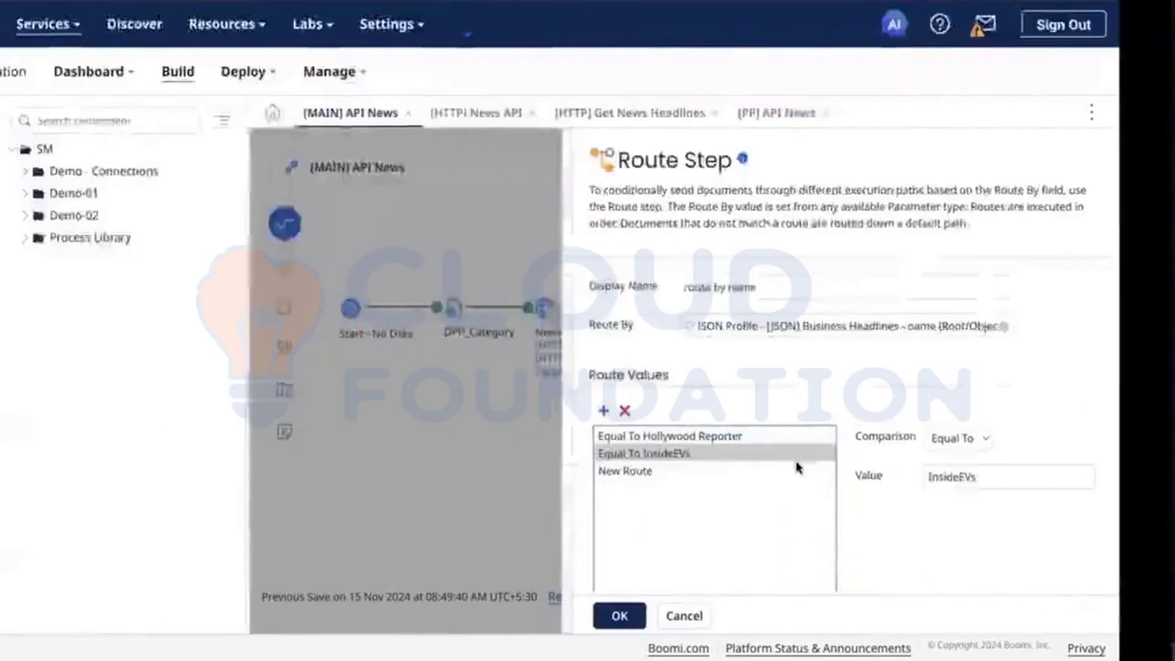
left_click(815, 470)
left_click(962, 477)
key("ctrl+v")
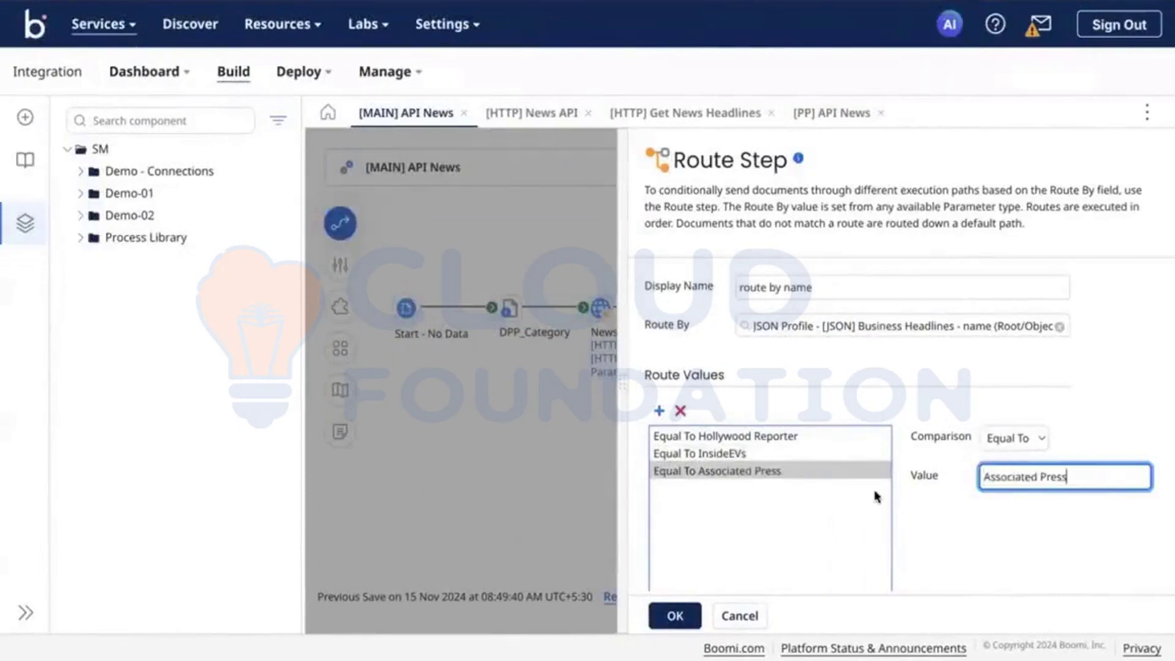
scroll(755, 517, "down", 2)
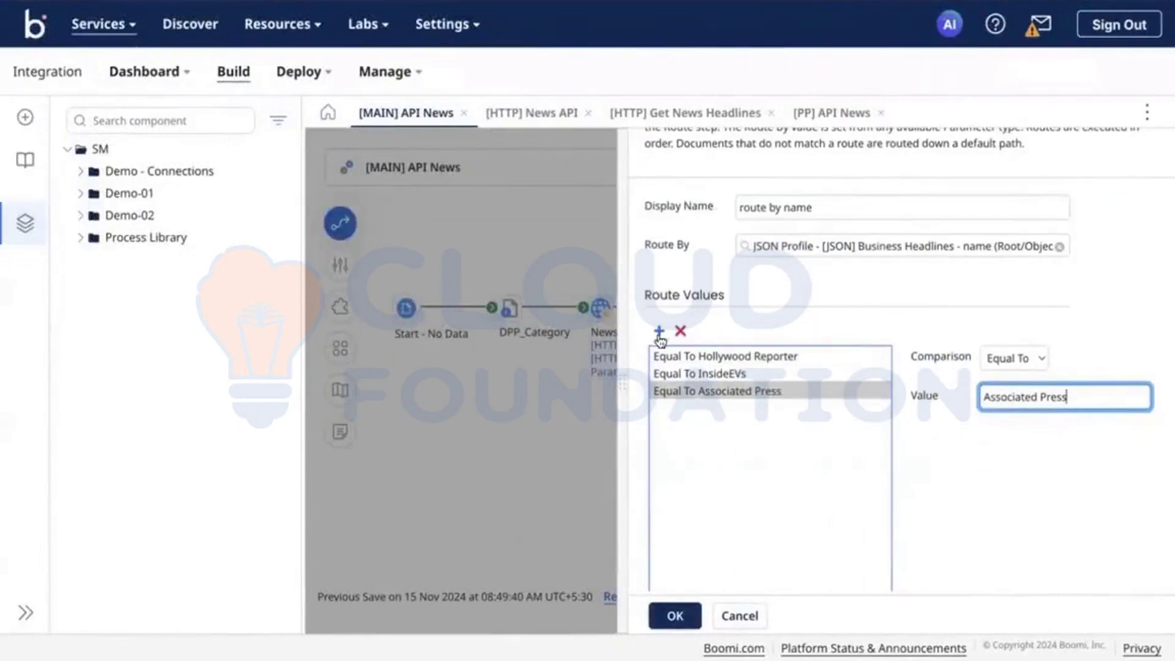
left_click(674, 615)
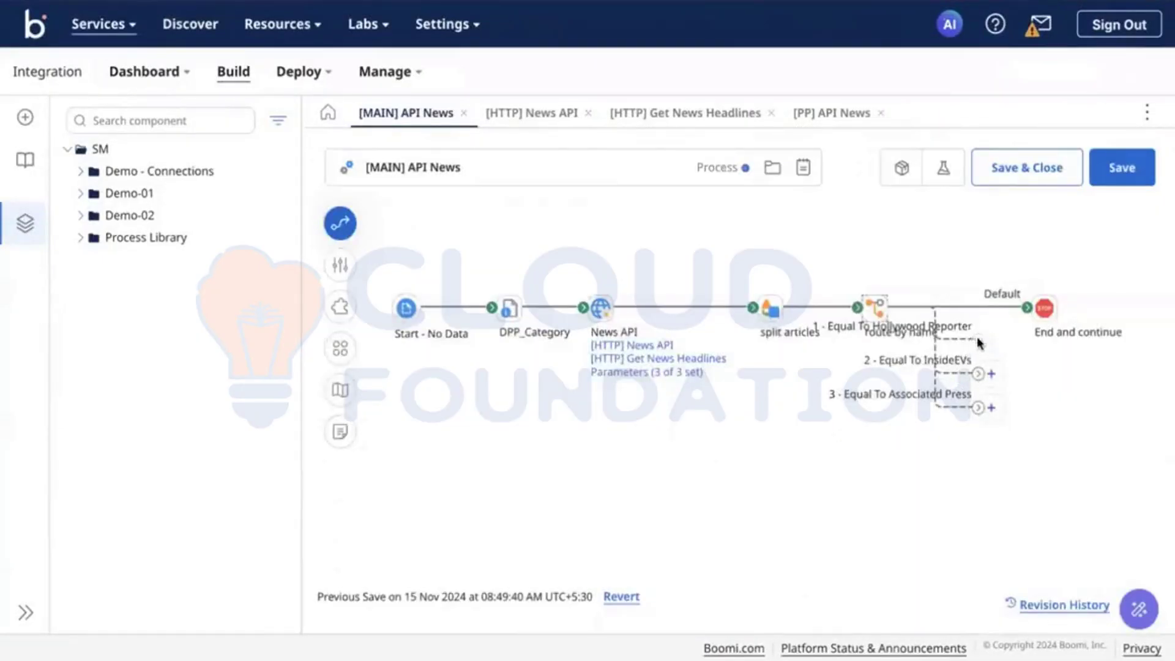
Copy the default path's End and continue step and connect the pasted copy to the Equal To Hollywood Reporter route
mouse_move(1041, 331)
left_click(1045, 281)
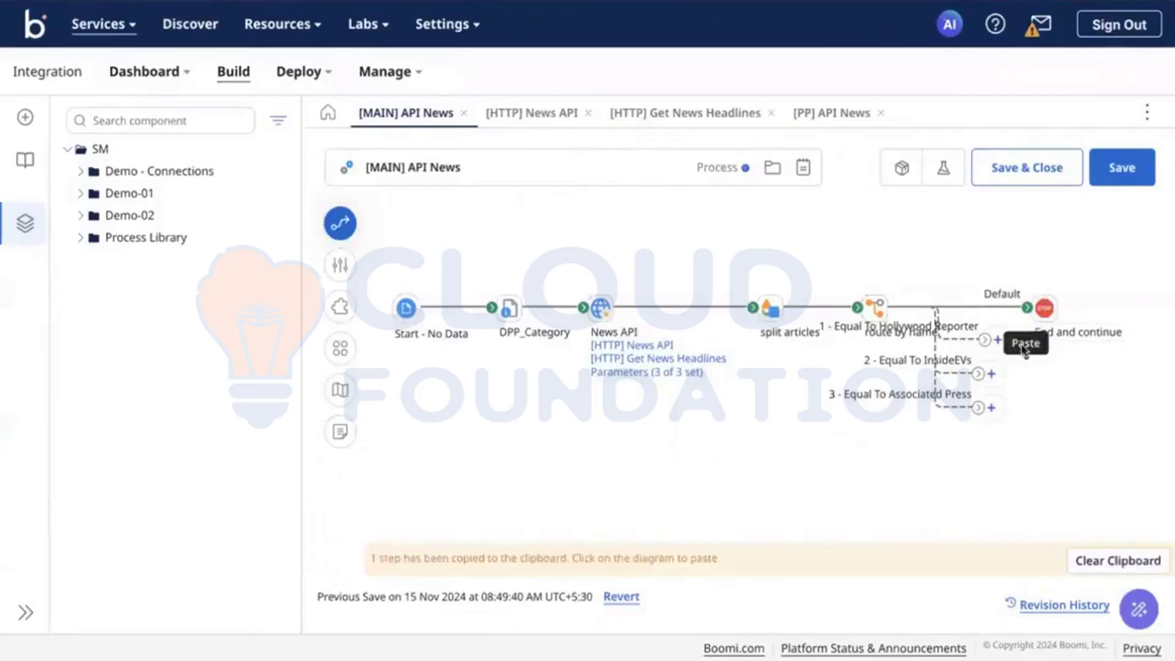
left_click(1024, 344)
left_click_drag(986, 342, 1041, 376)
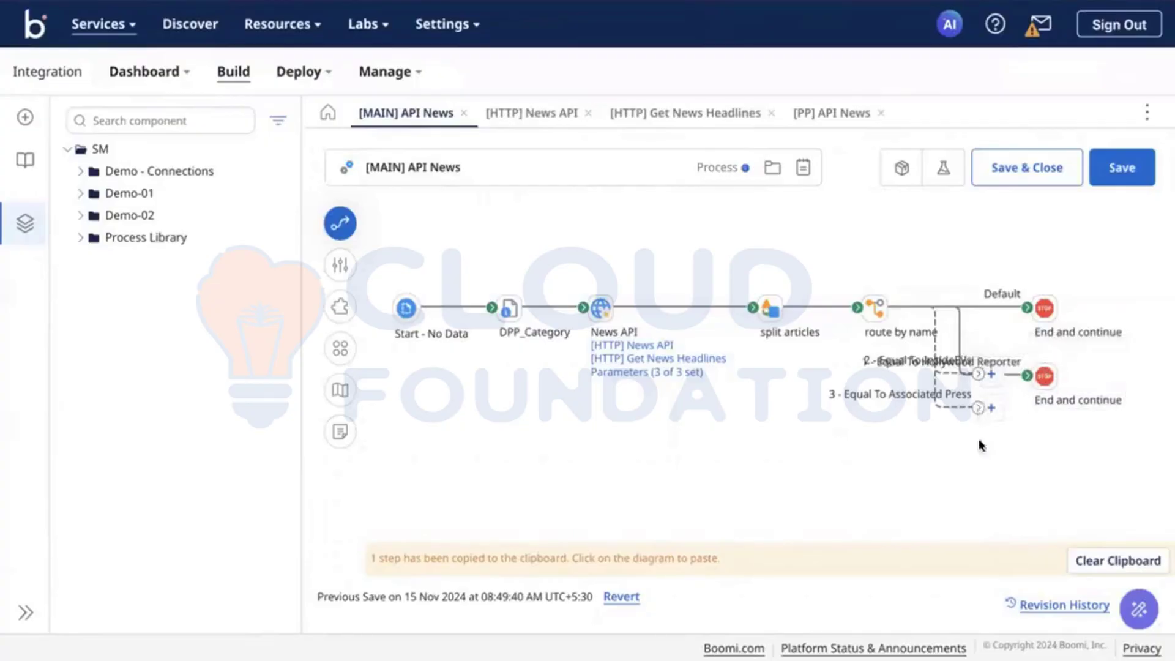
right_click(978, 376)
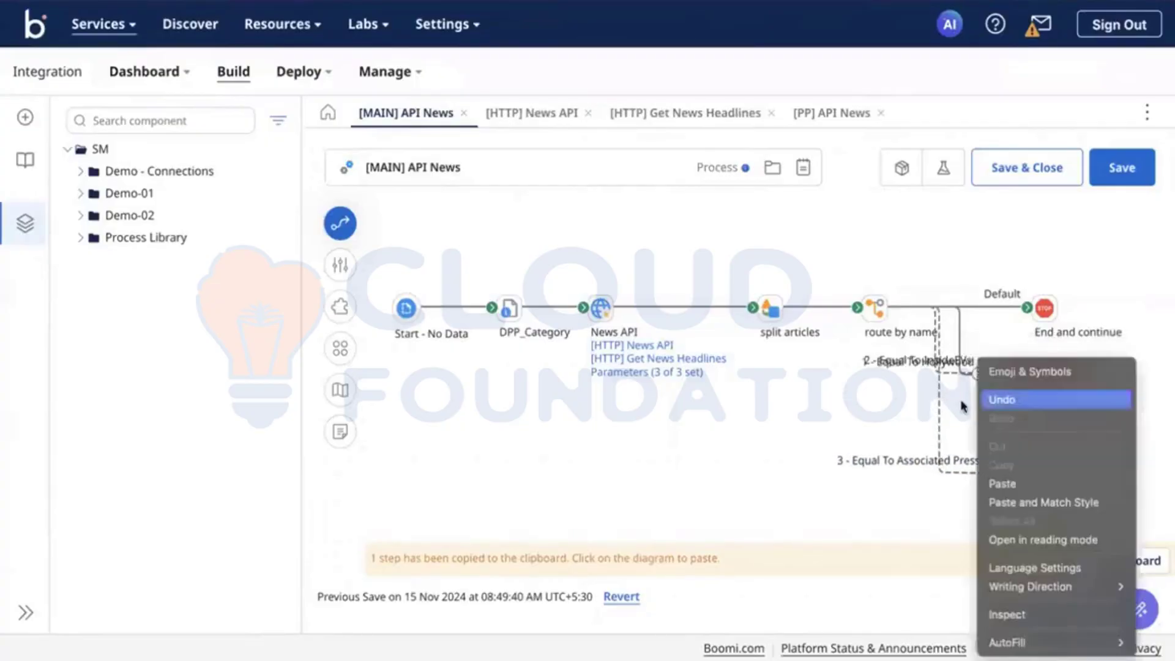
key("Escape")
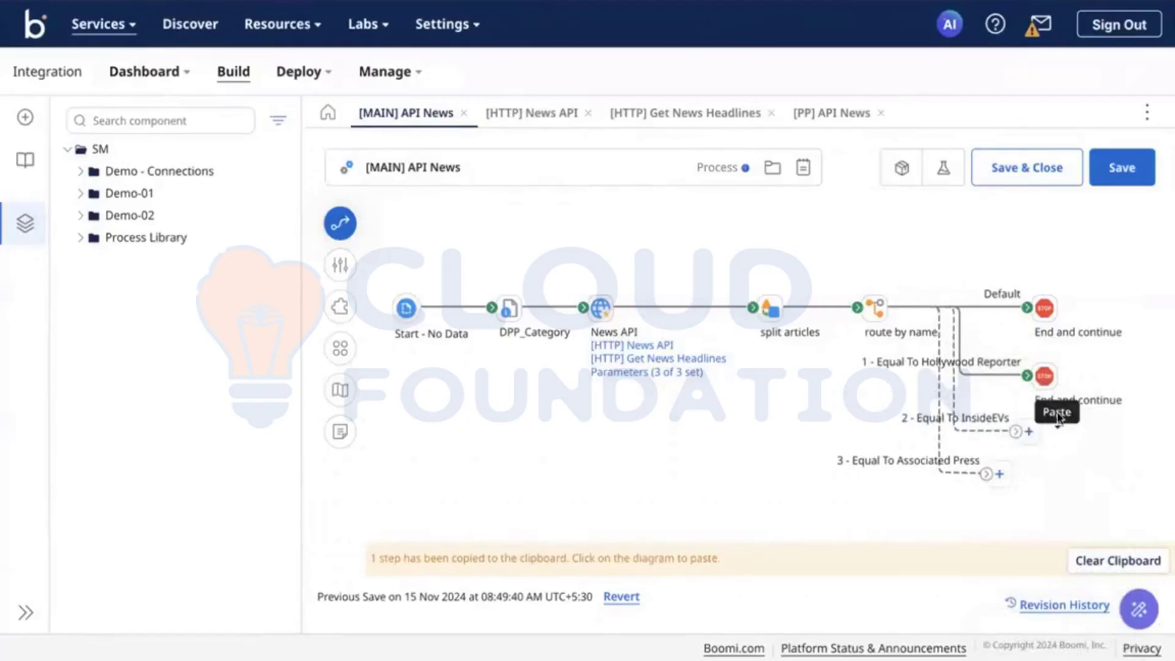
Paste End and continue steps for the InsideEVs and Associated Press routes, connect them and align them below the others
left_click(1017, 431)
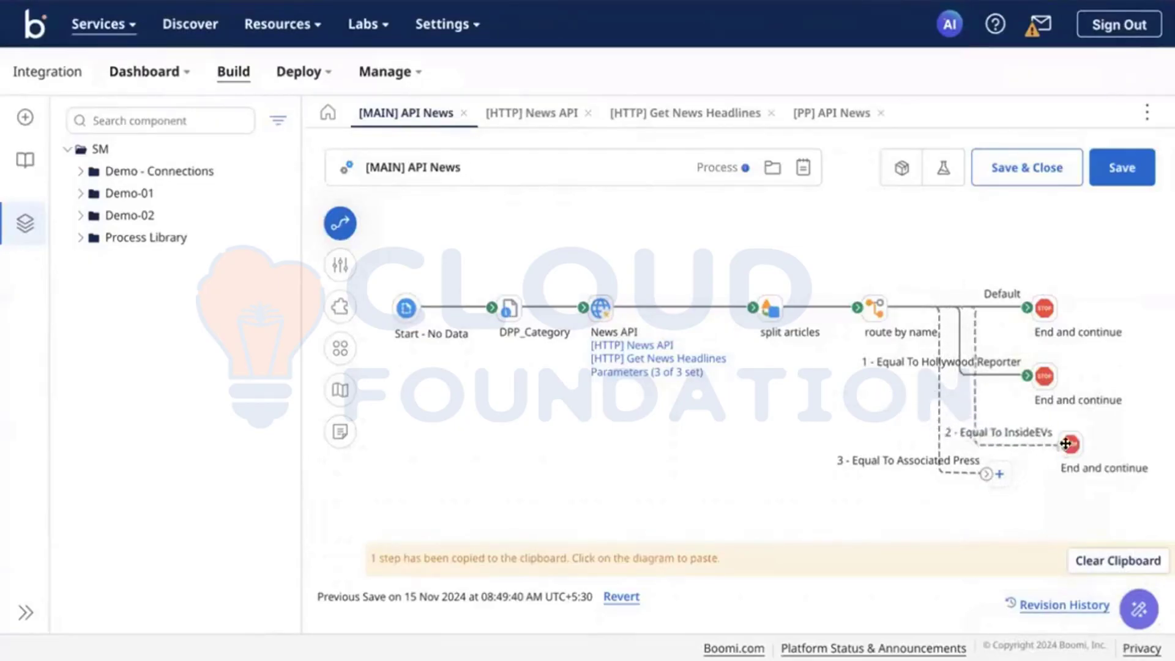
left_click_drag(1066, 443, 1067, 444)
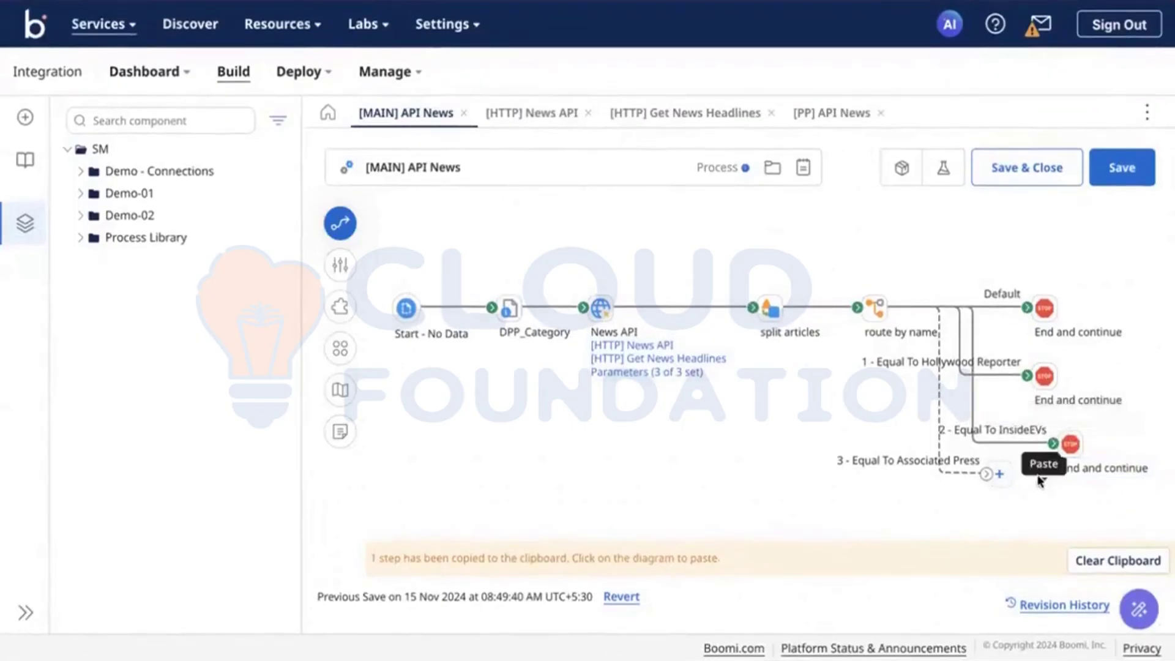
left_click(1041, 478)
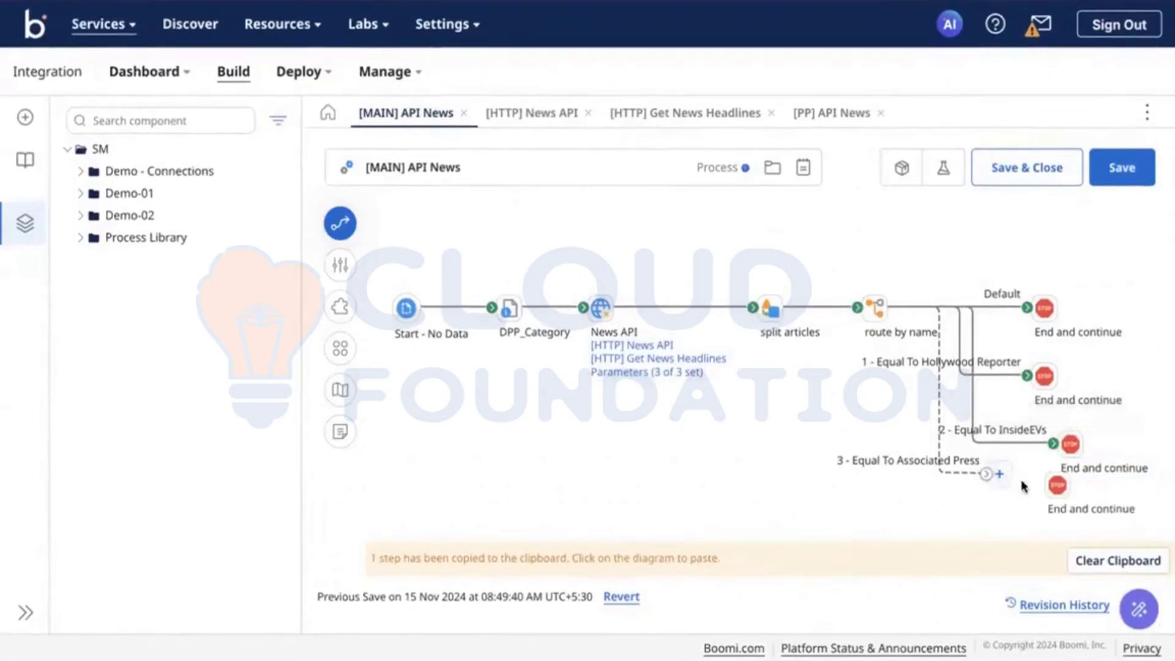
left_click_drag(1024, 487, 1050, 487)
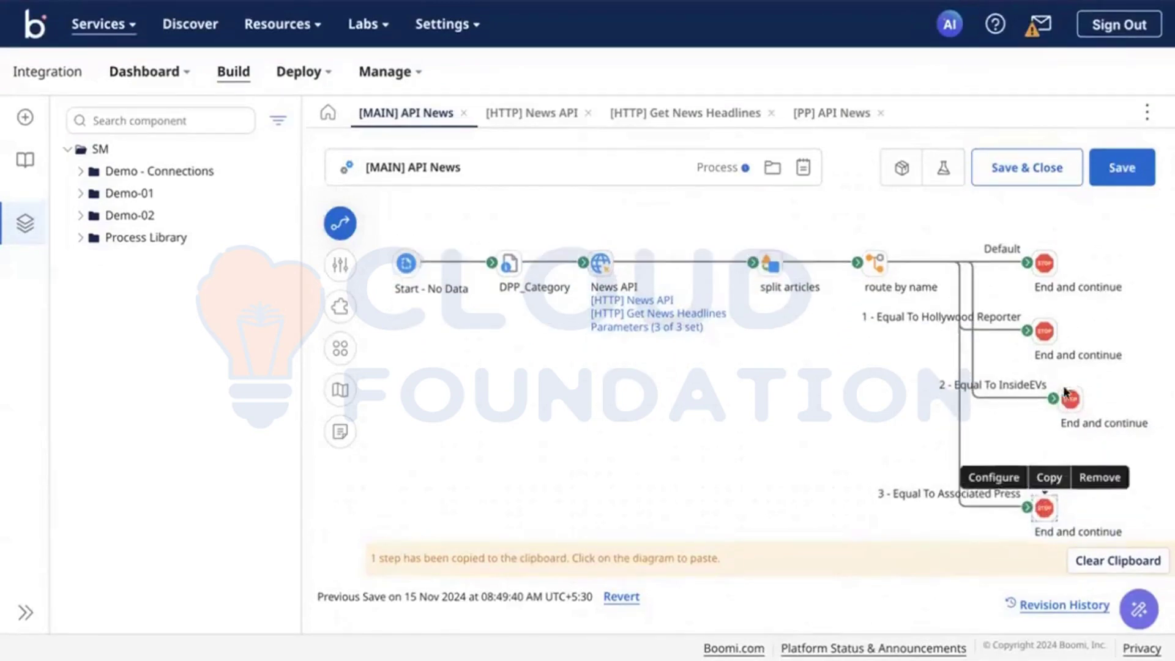
left_click(1070, 398)
left_click_drag(1059, 409, 1042, 412)
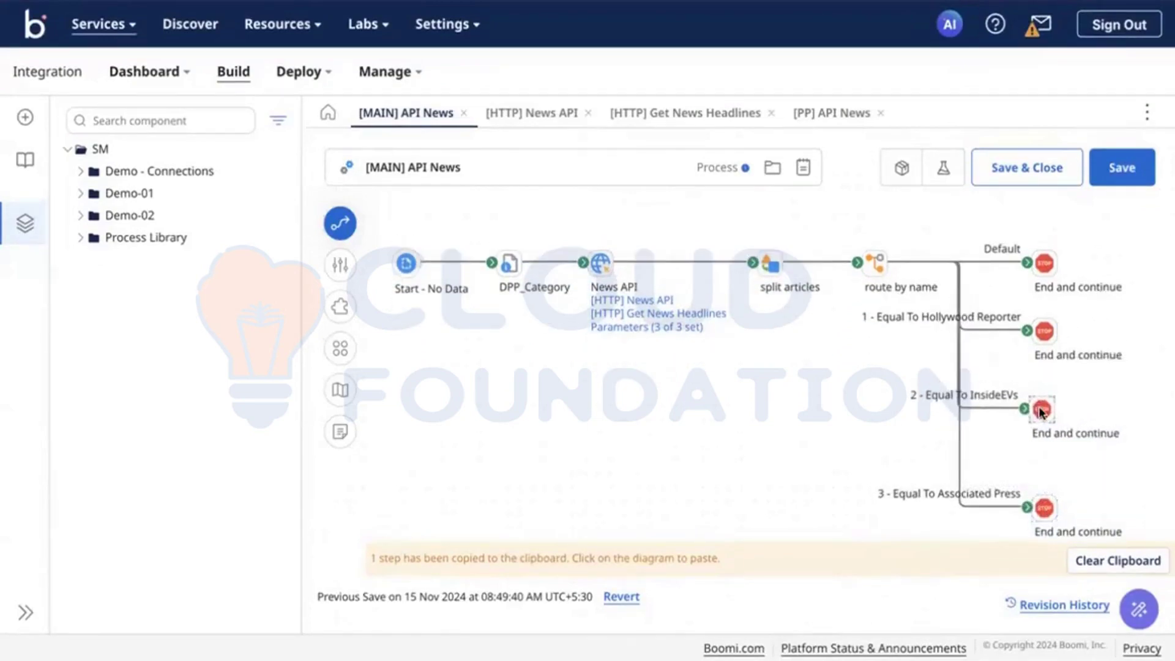
Save the [MAIN] API News process and run it in test mode
mouse_move(1044, 332)
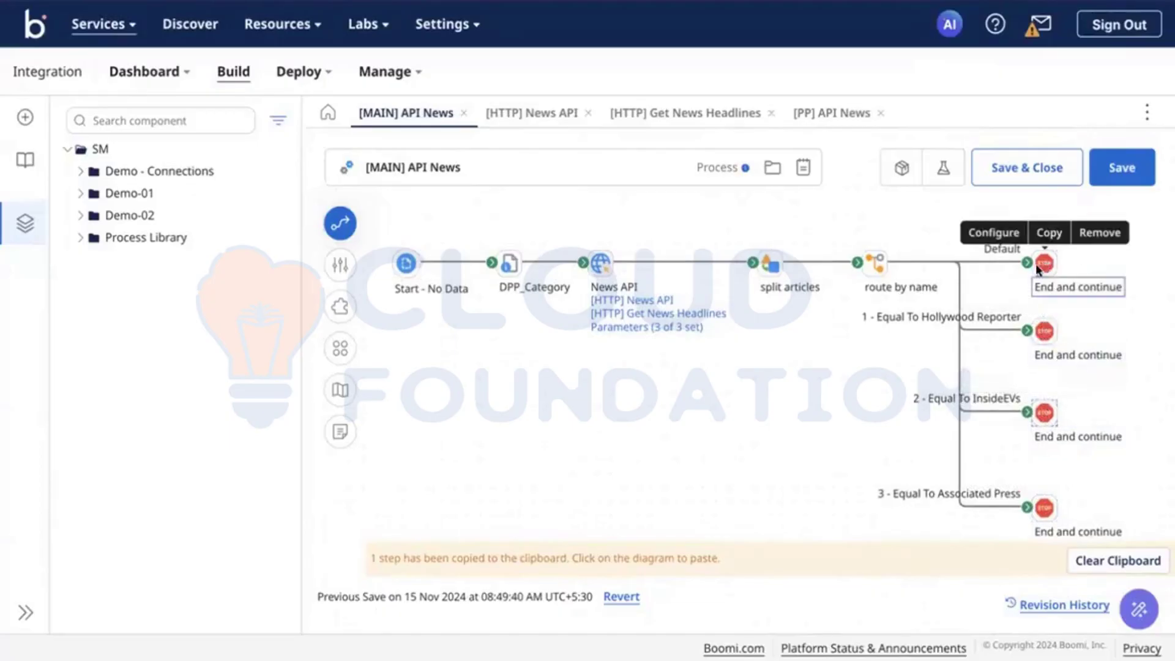
left_click(1122, 178)
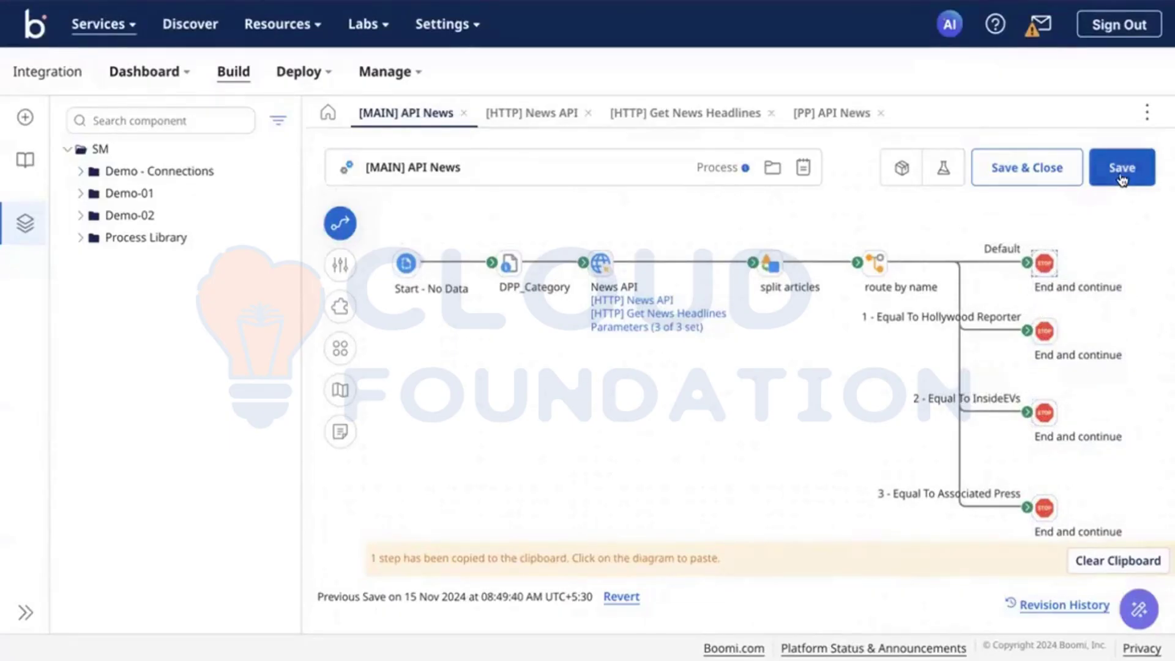
left_click(945, 169)
left_click(911, 183)
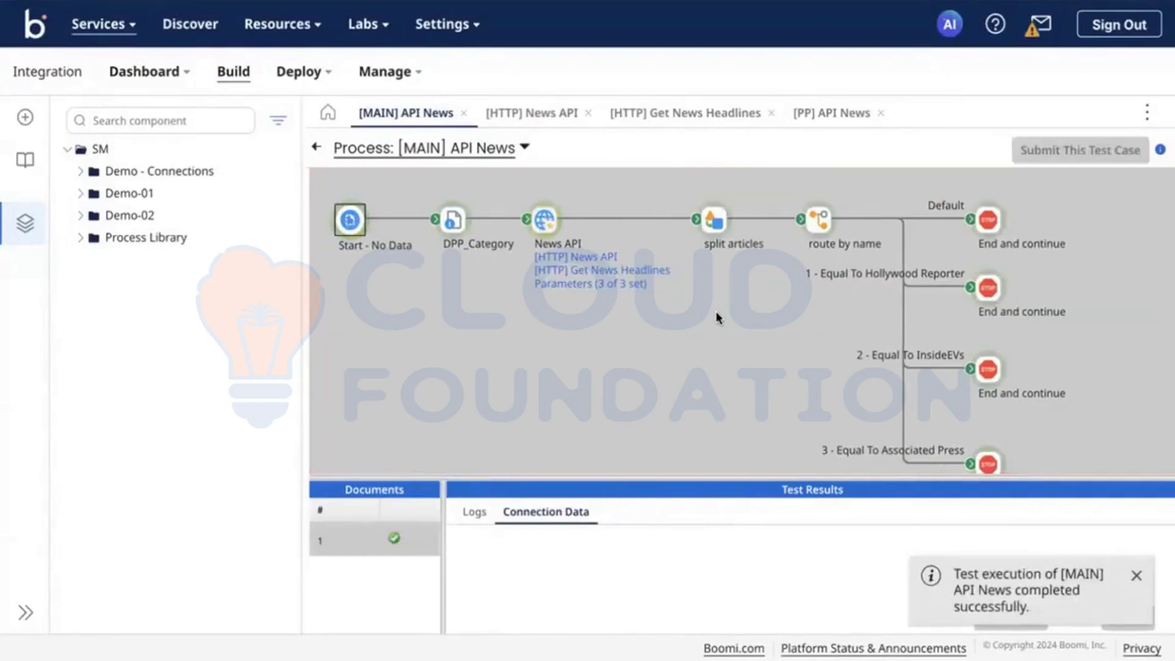
Open the test logs of the route by name step, enlarge the results area and read the profile element messages
left_click(815, 218)
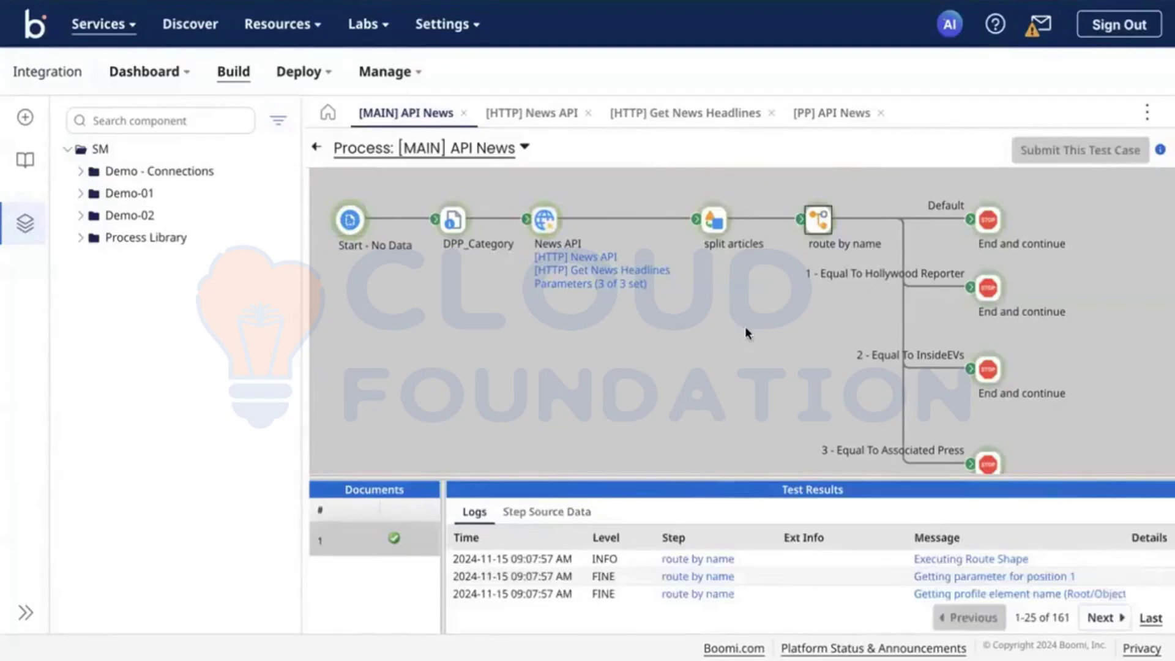
left_click_drag(775, 477, 806, 321)
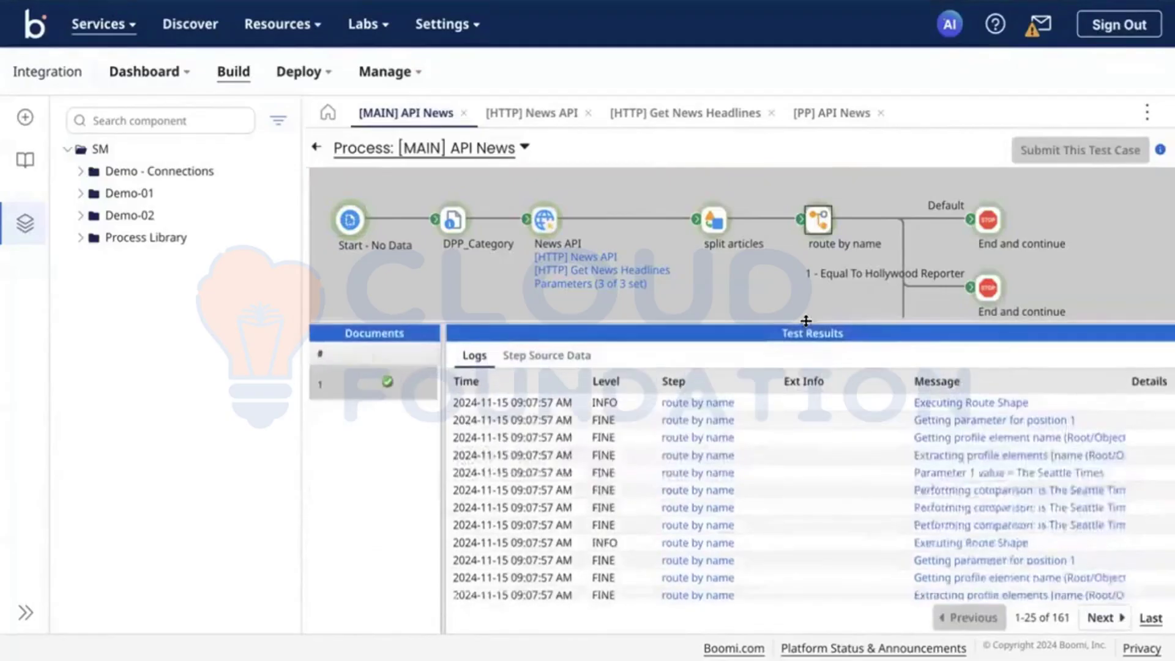
left_click(1041, 437)
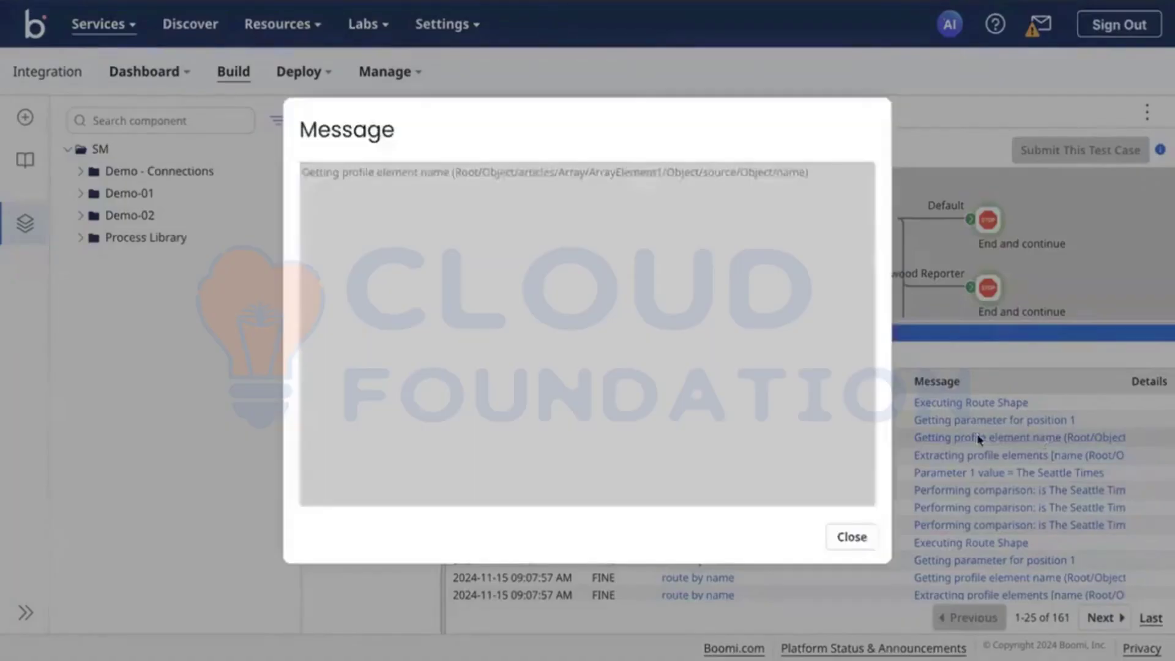
left_click(849, 536)
left_click(1015, 455)
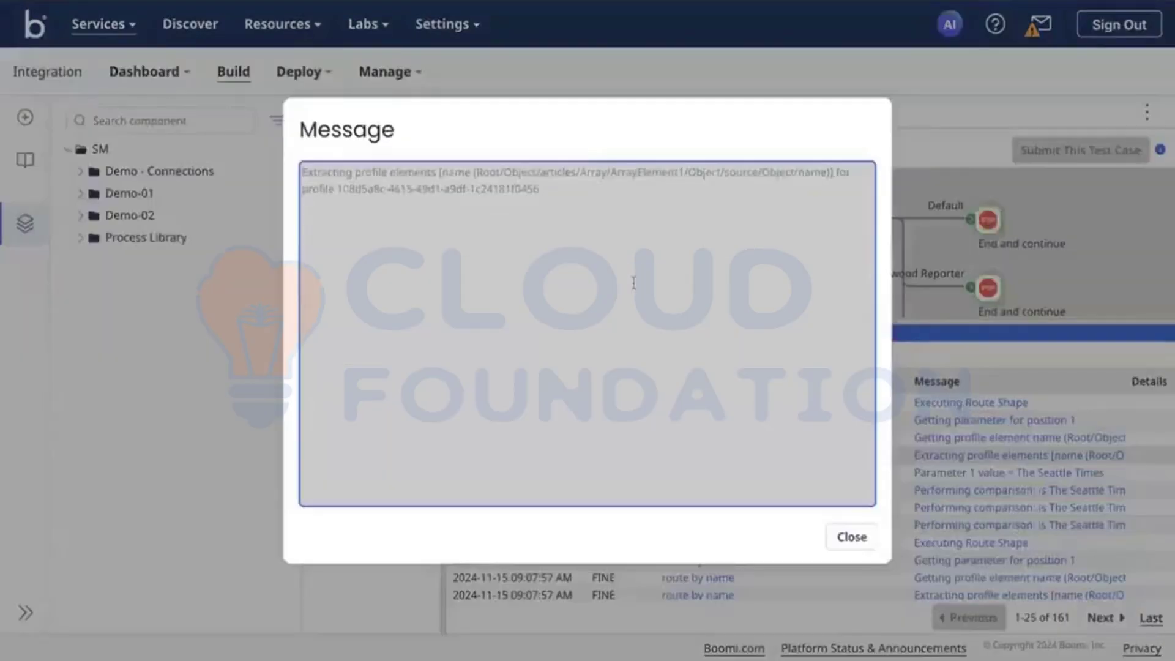
left_click(723, 182)
left_click(870, 542)
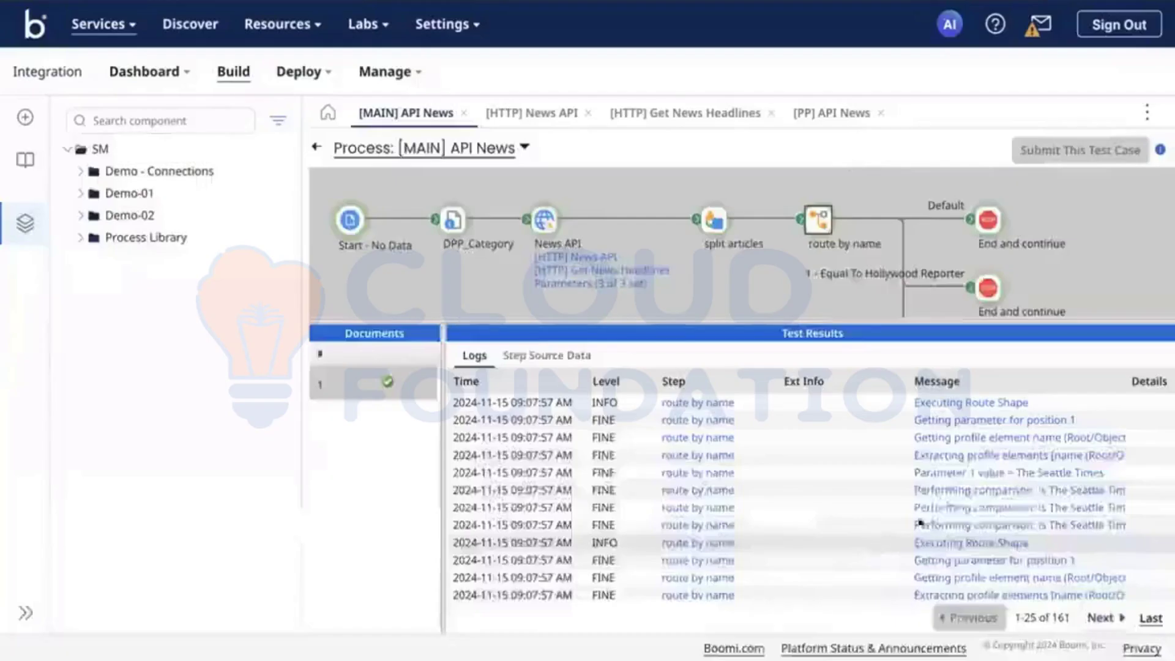
Examine the logged parameter value of the first document and its comparisons with the Hollywood Reporter and InsideEVs route values
left_click(996, 474)
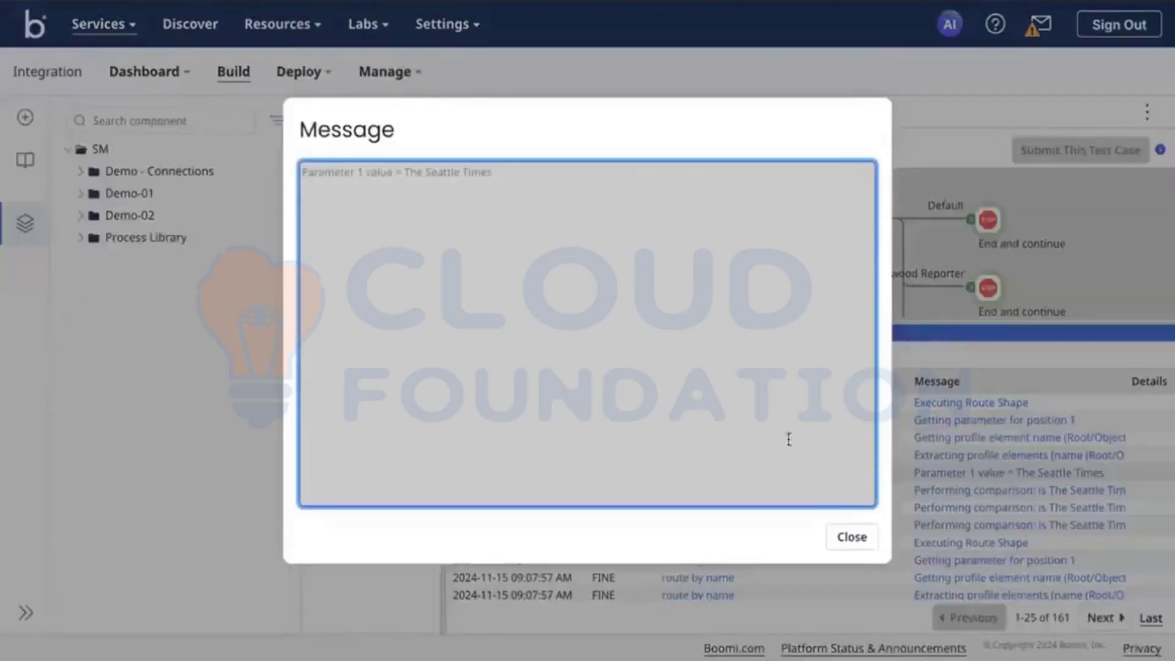
left_click(850, 535)
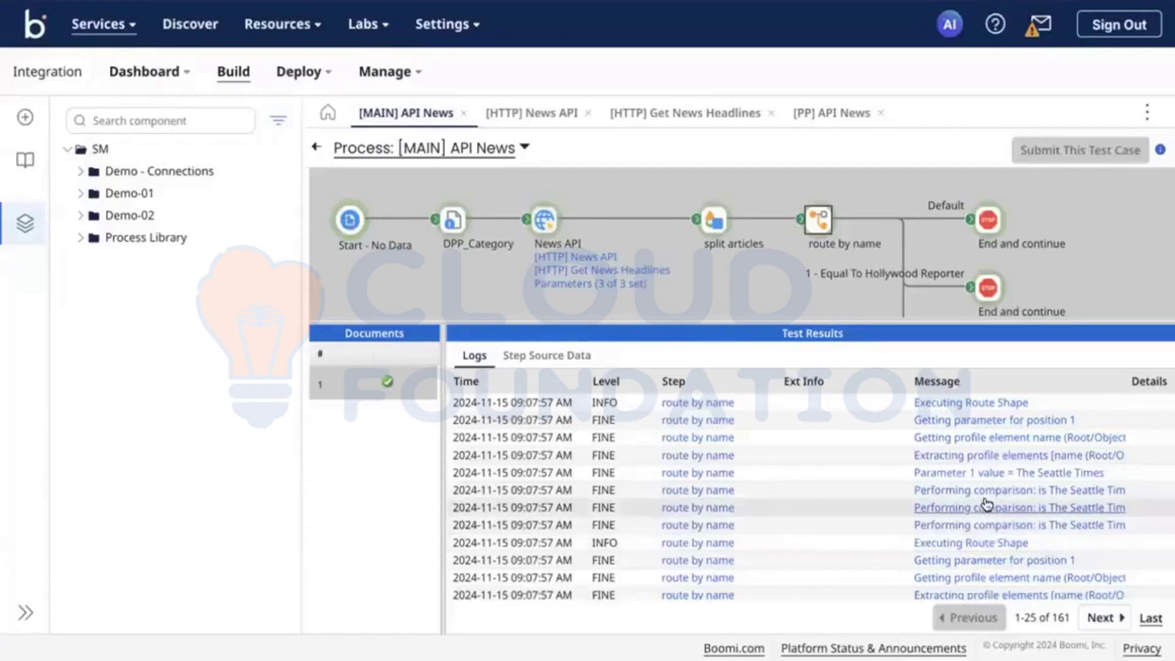
left_click(1016, 491)
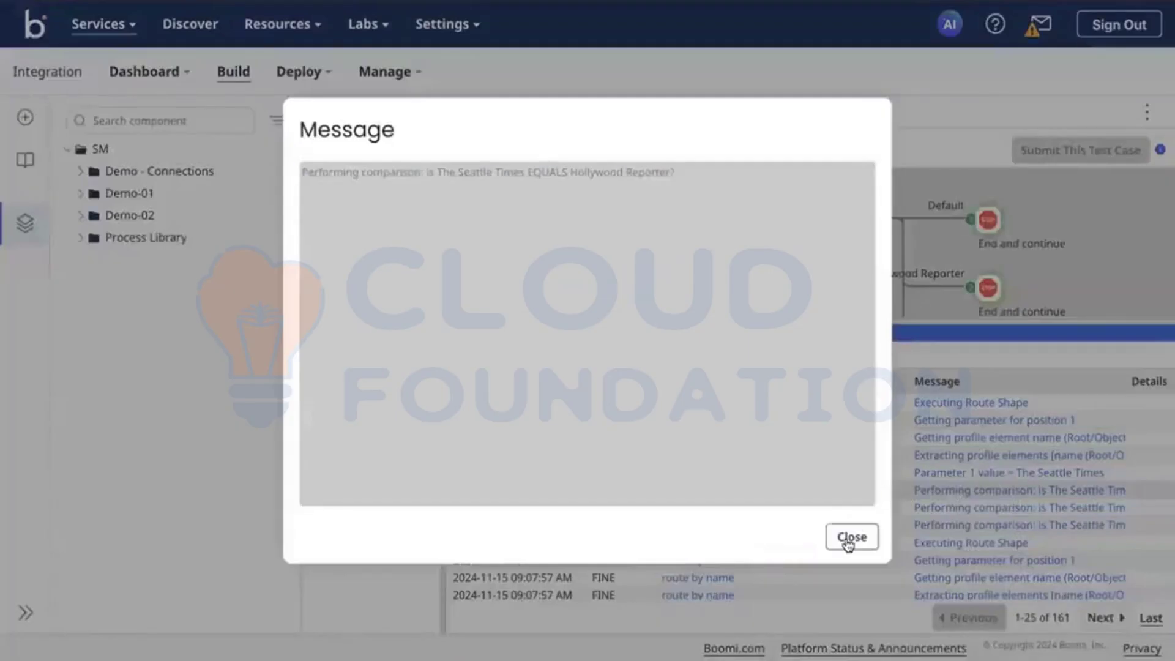
left_click(433, 228)
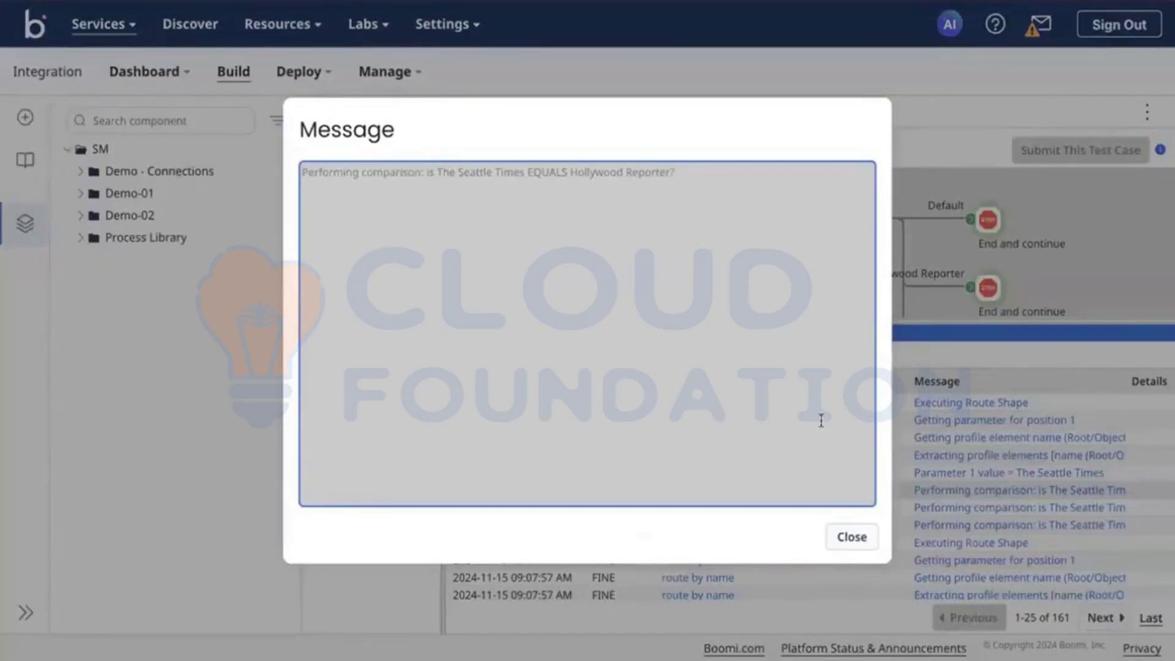
left_click(837, 537)
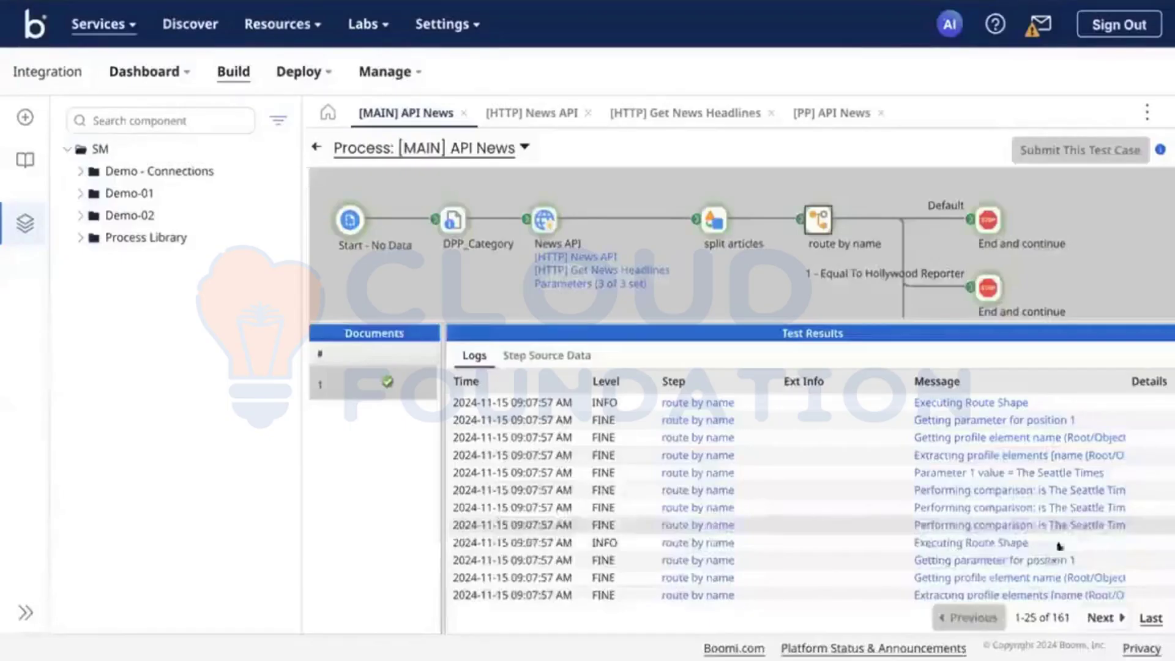
left_click(1053, 522)
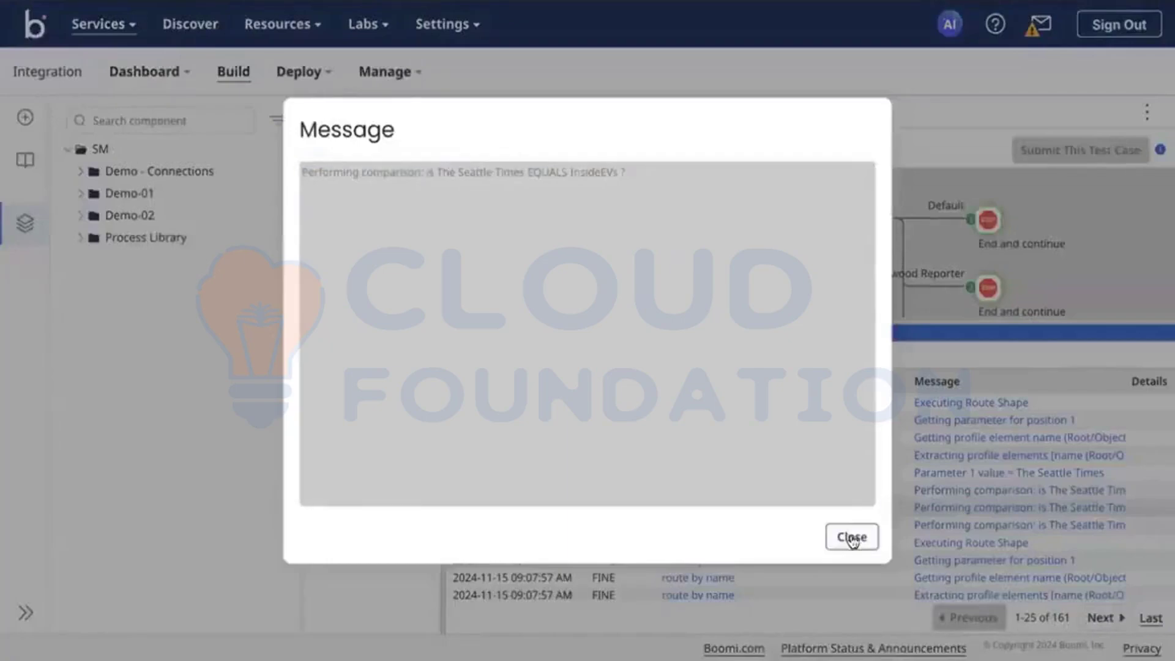
left_click(861, 541)
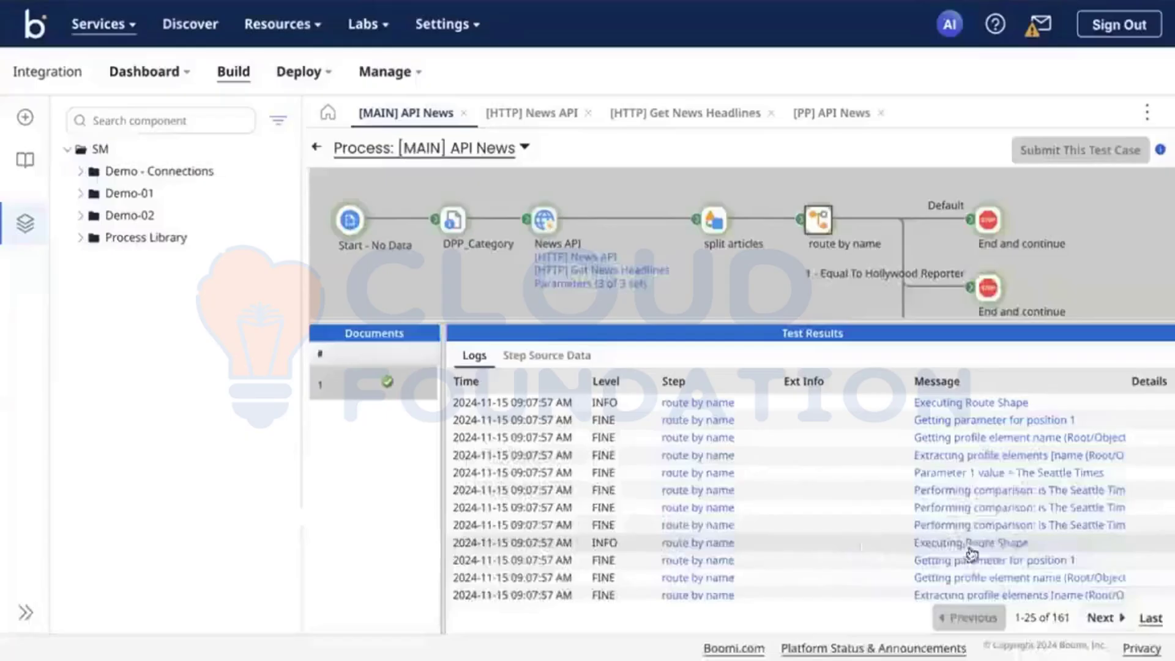
Read the first document's logged comparison with the Associated Press route value and look through the following route by name log entries
left_click(994, 527)
left_click(770, 353)
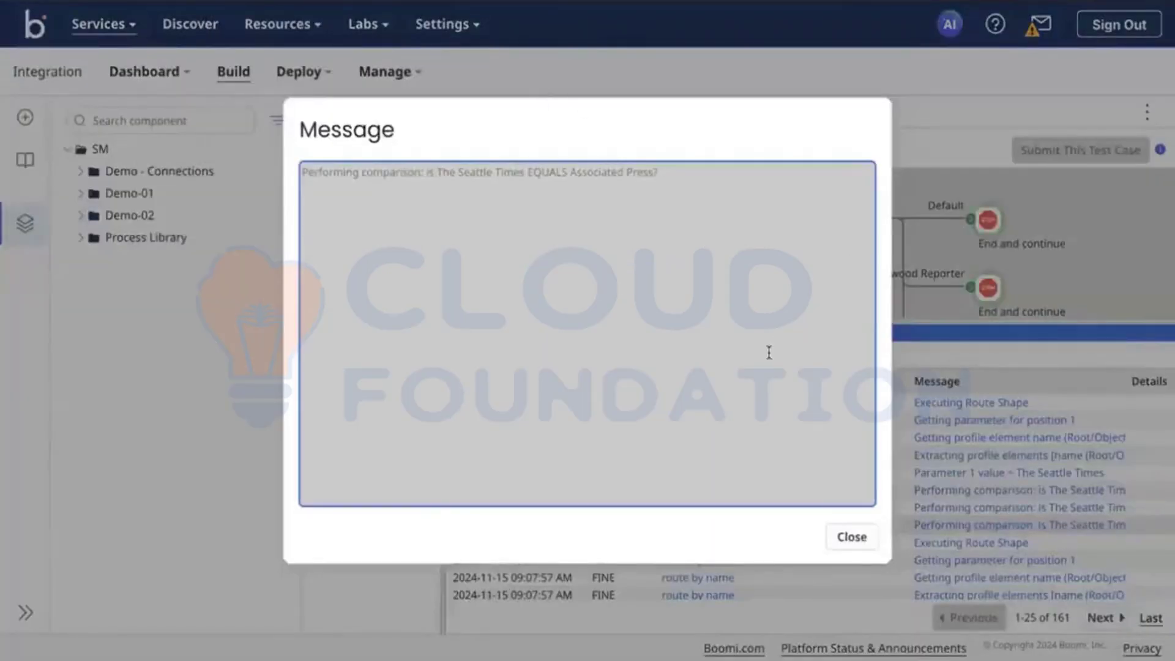
left_click(851, 537)
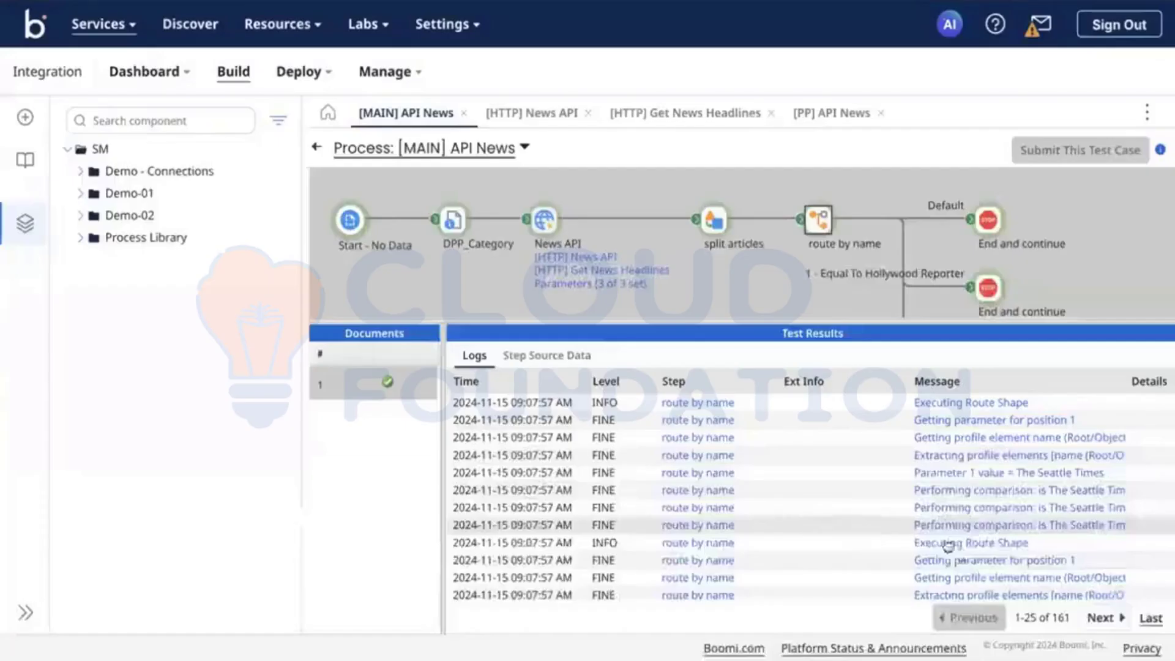
scroll(962, 554, "down", 1)
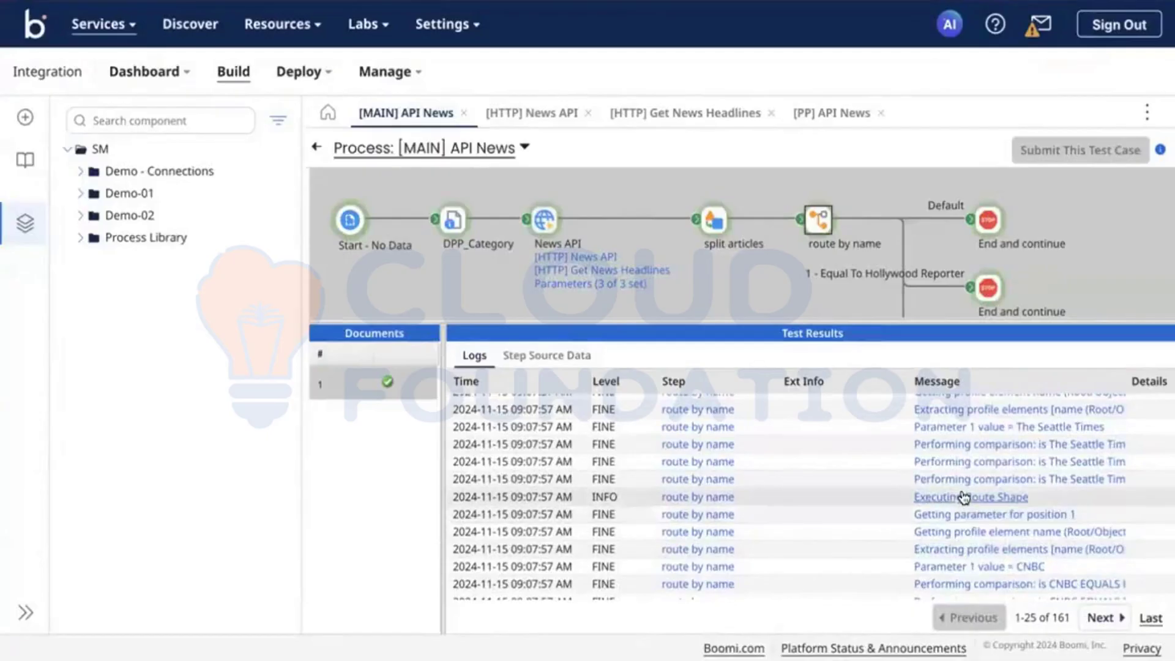
Inspect the first source document that reached the End and continue step of the Default route
left_click(996, 223)
left_click(564, 354)
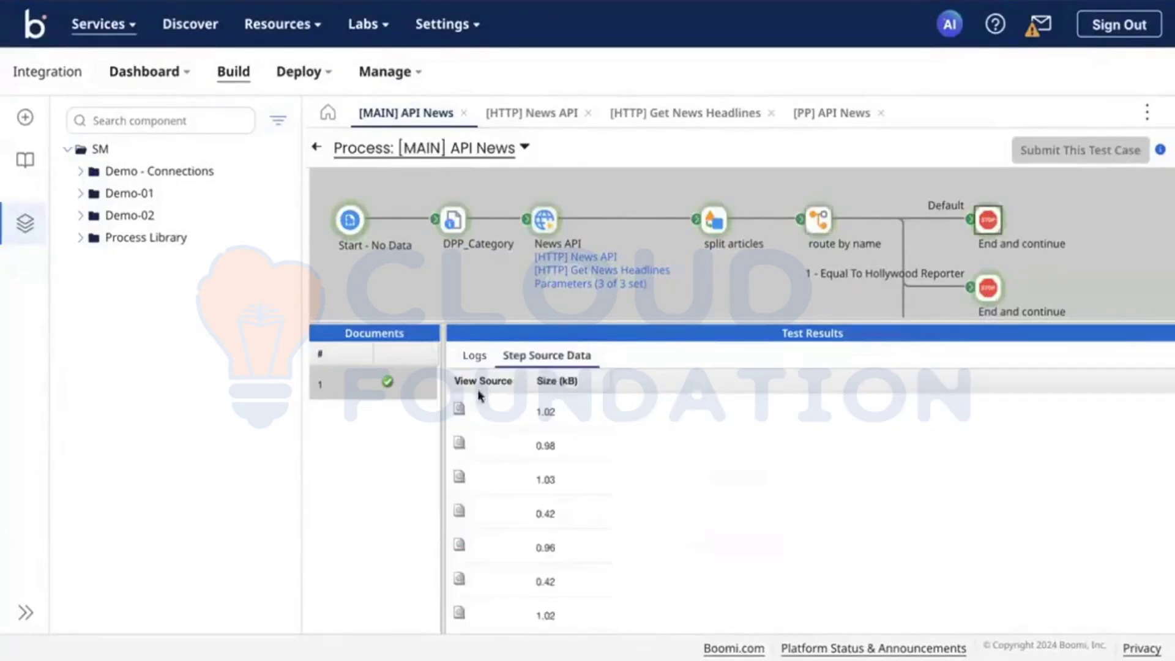
left_click(467, 408)
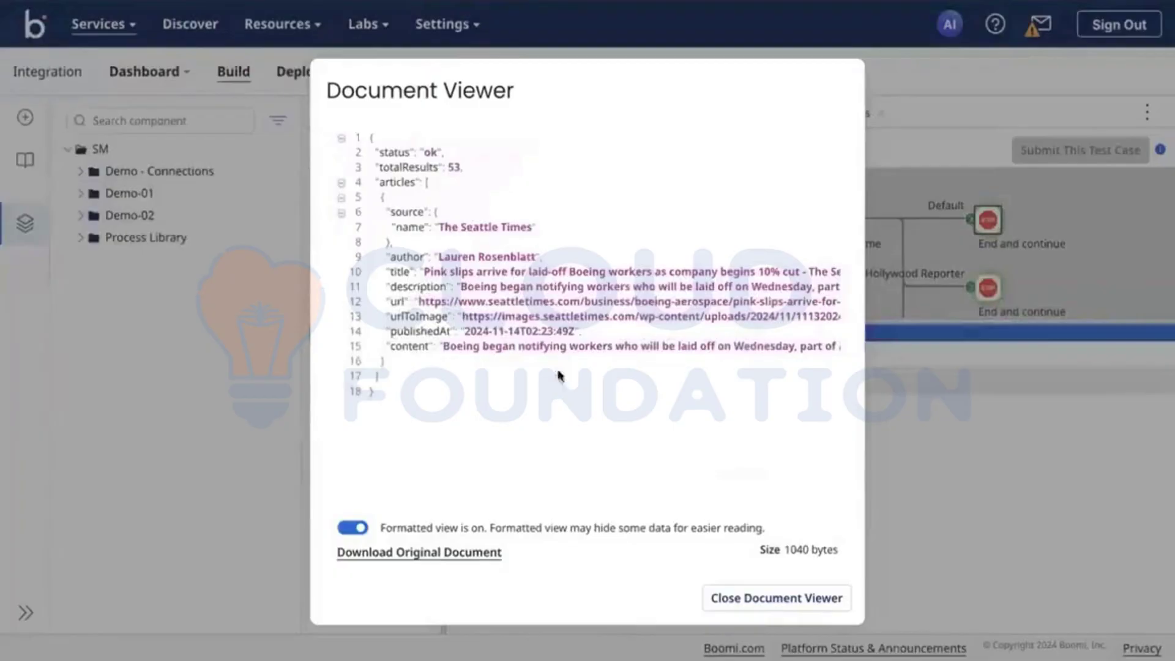
left_click(742, 600)
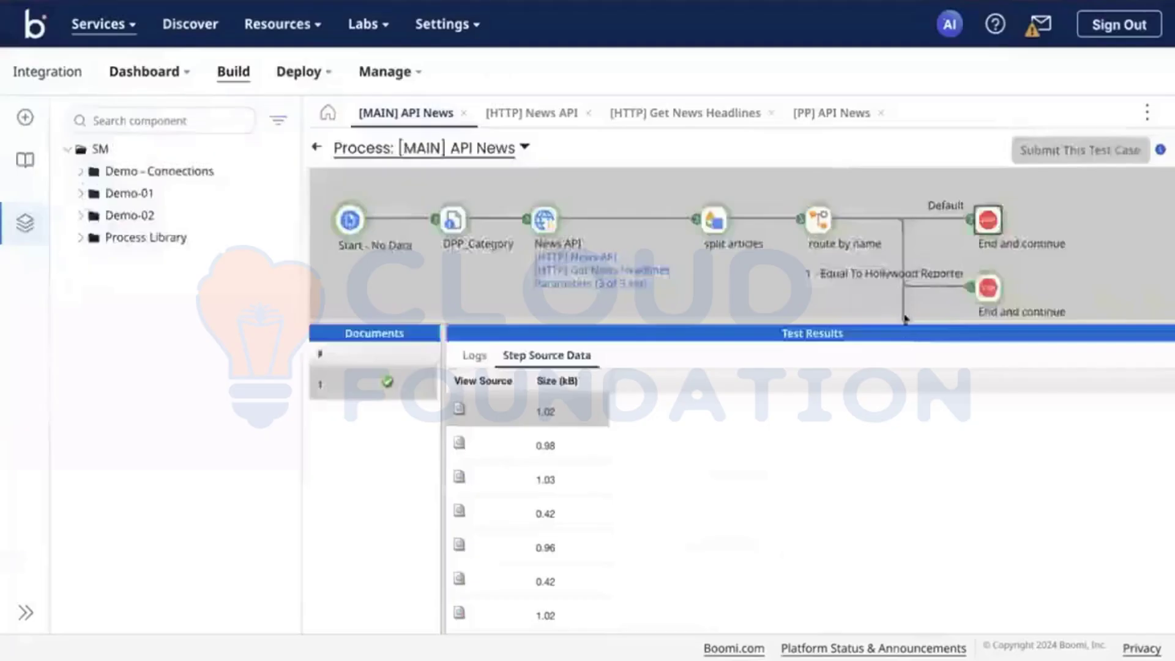
Inspect the source document that reached the End and continue step of the Hollywood Reporter route
left_click(992, 284)
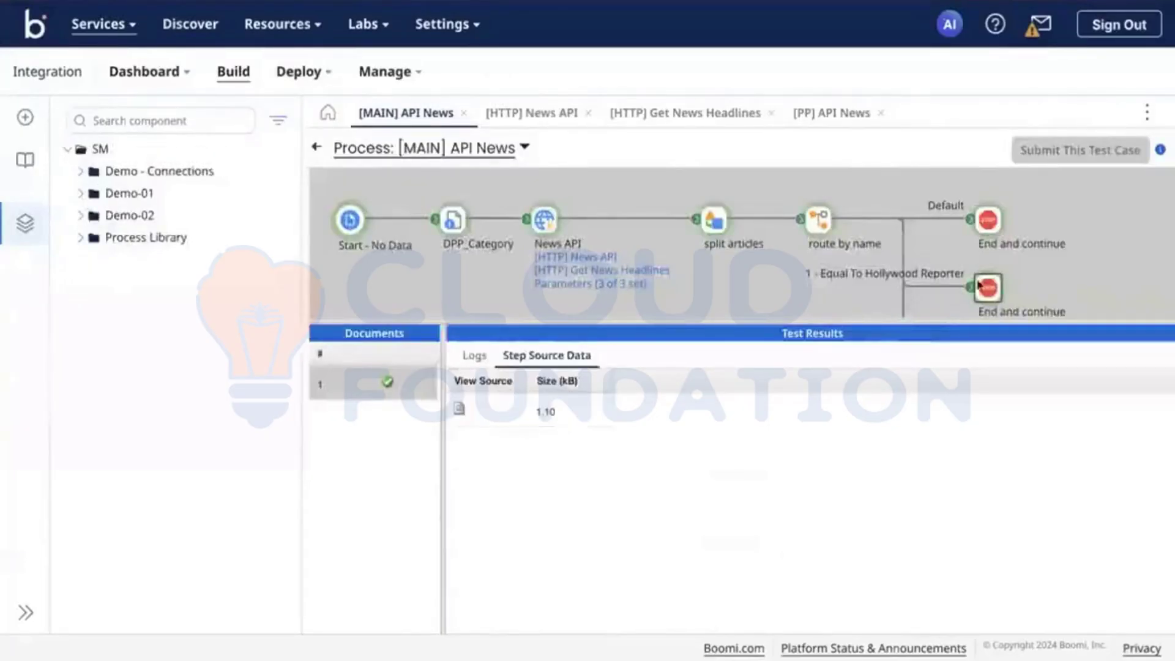
left_click(460, 407)
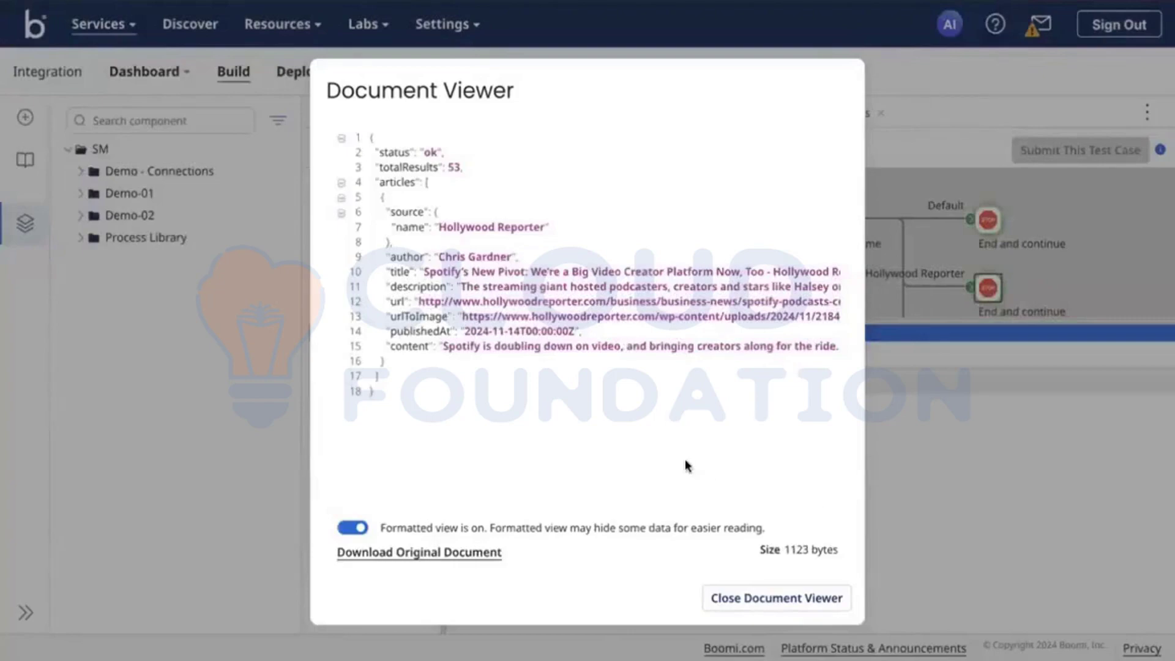
left_click(761, 601)
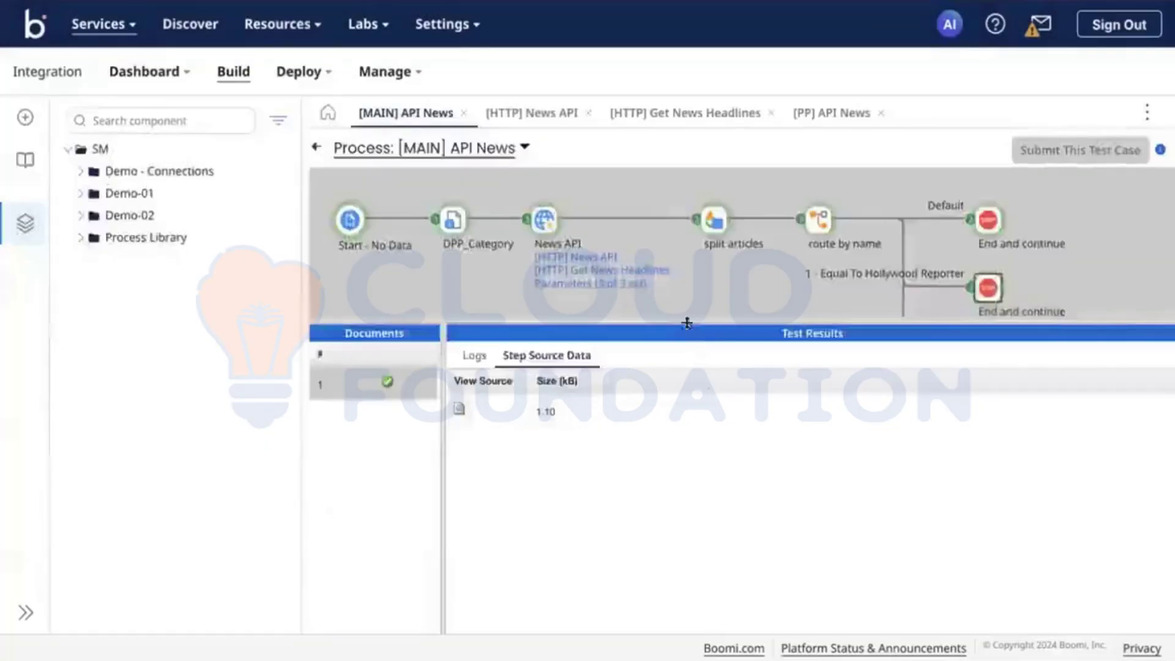
Enlarge the diagram area to check the remaining routes and leave test mode for the [MAIN] API News process editor
left_click_drag(690, 348, 698, 377)
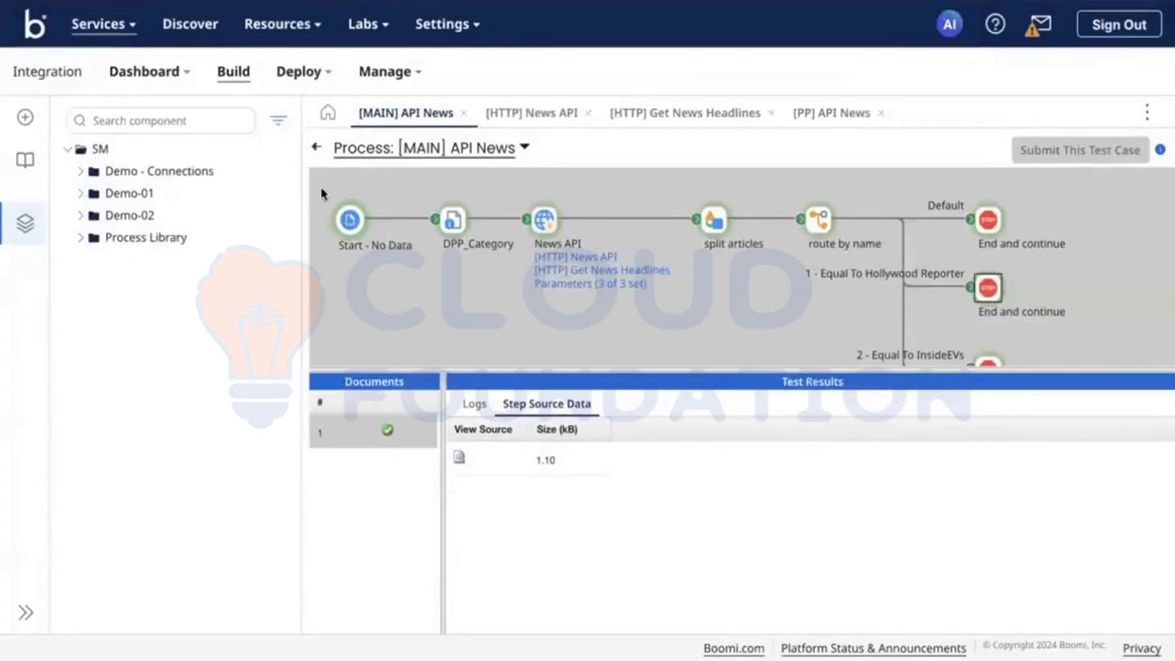
scroll(559, 262, "down", 1)
scroll(560, 262, "up", 2)
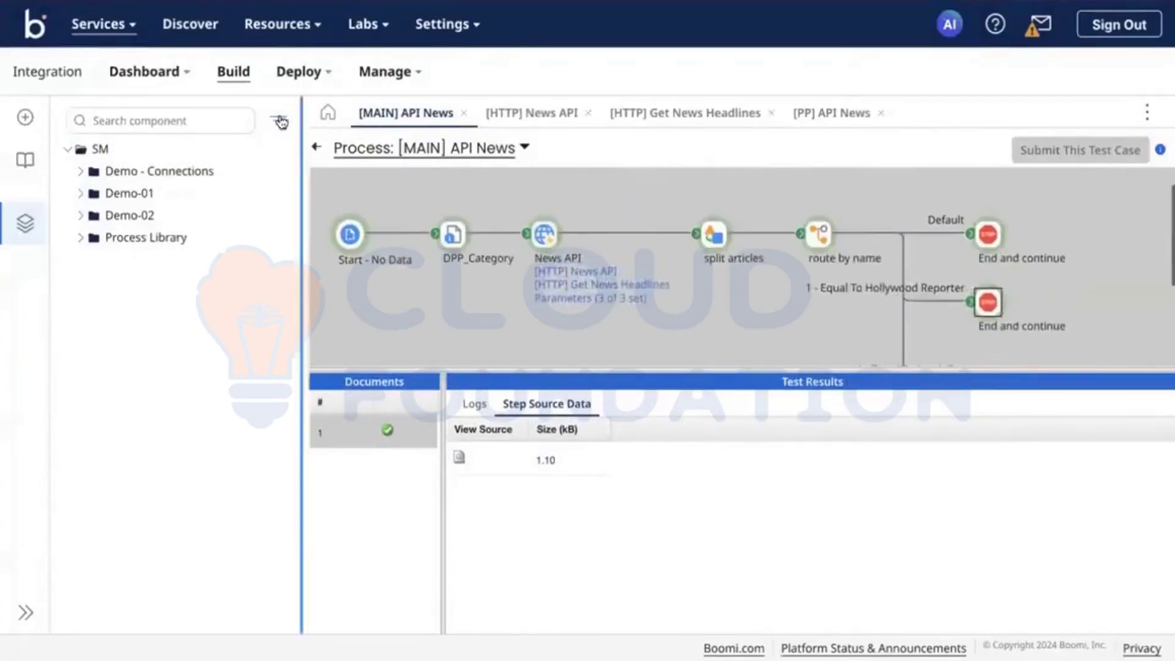
left_click(316, 147)
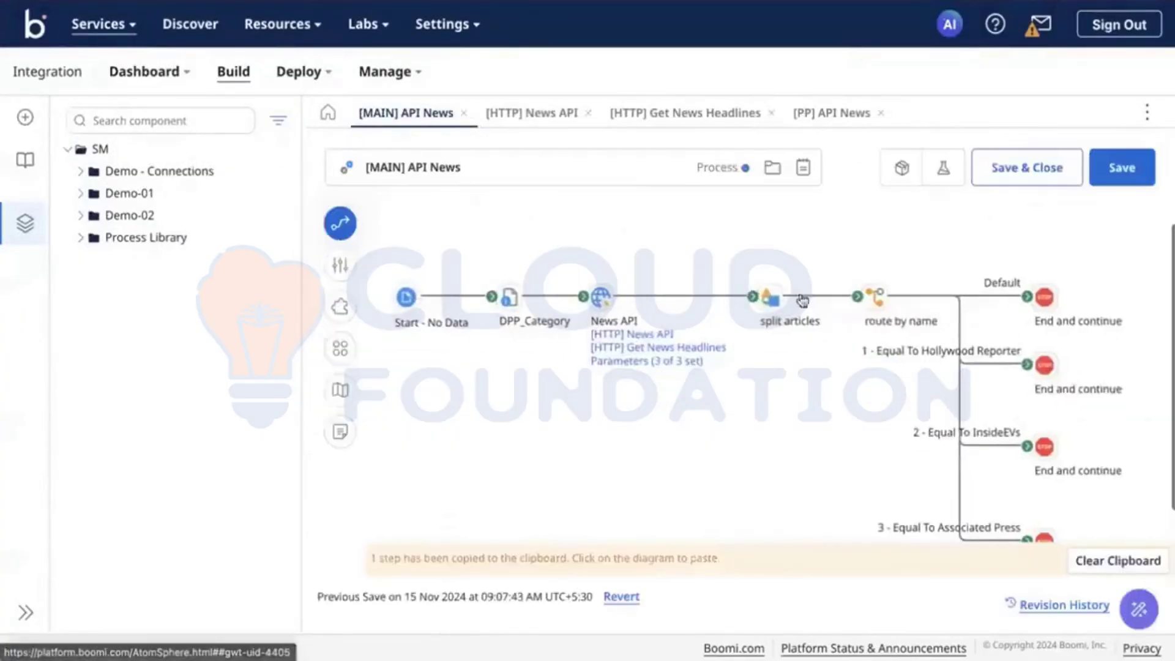
Review the route by name step's settings and move the Default path's End and continue step below the Associated Press path
left_click(881, 303)
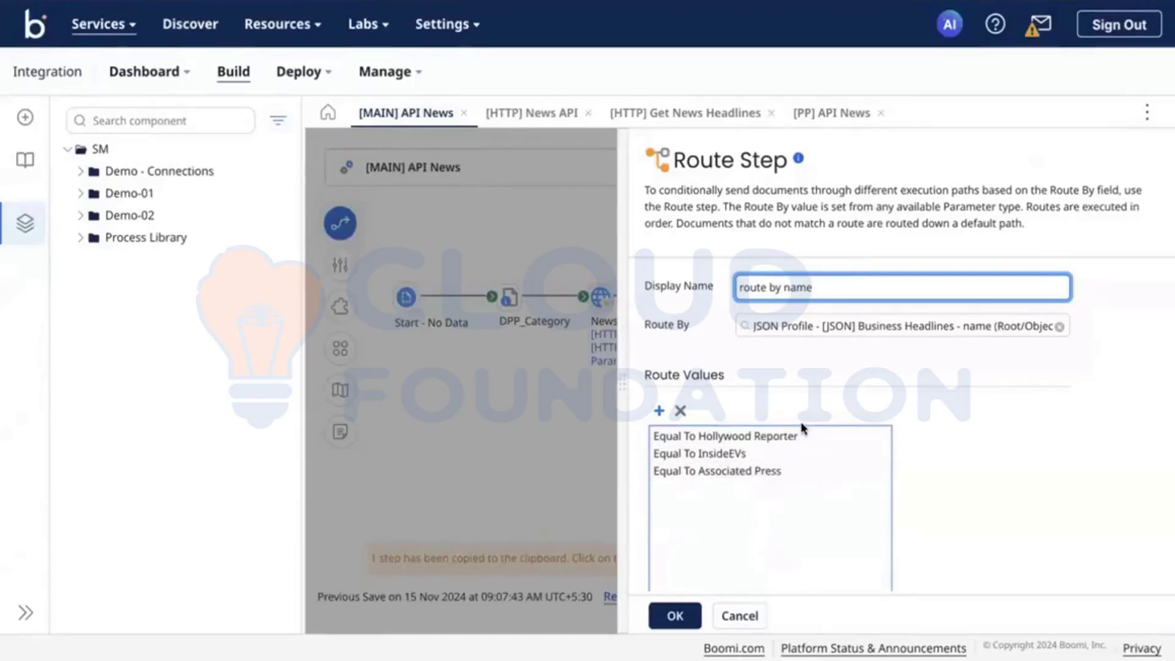
key("Return")
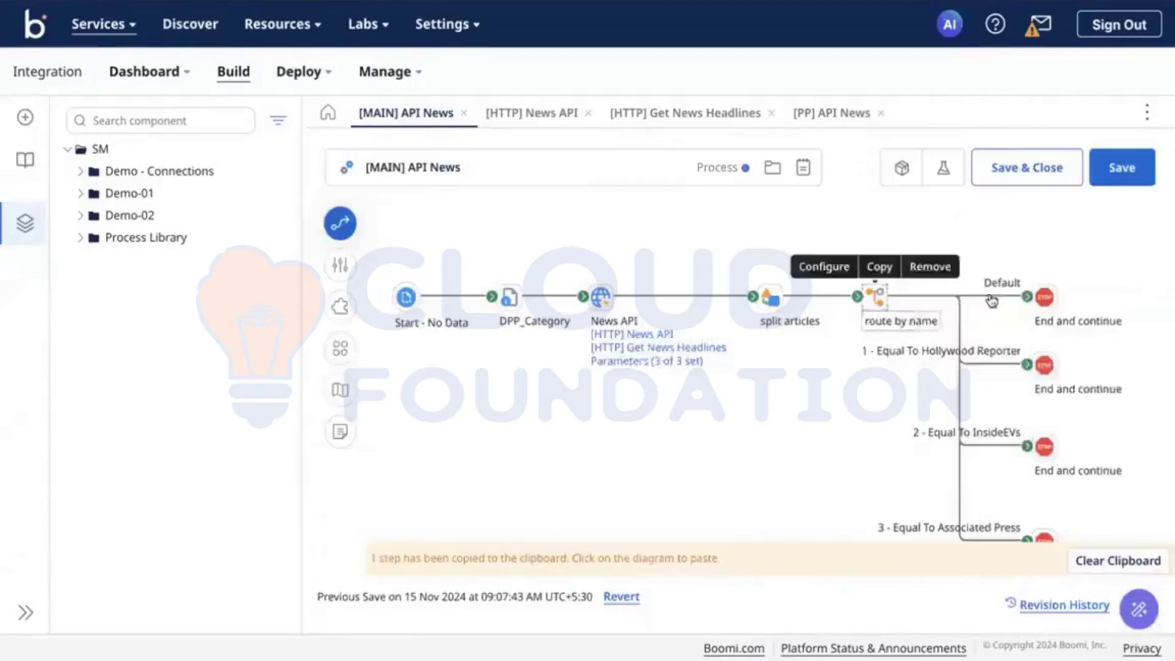
left_click(1049, 300)
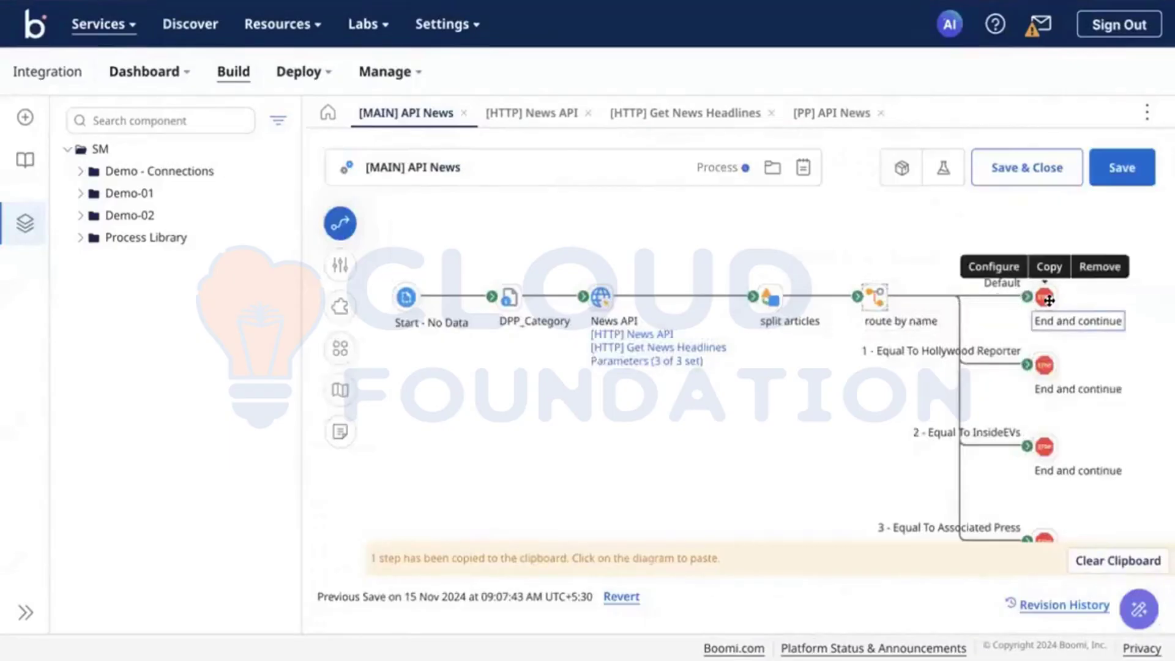
left_click_drag(1050, 300, 1041, 418)
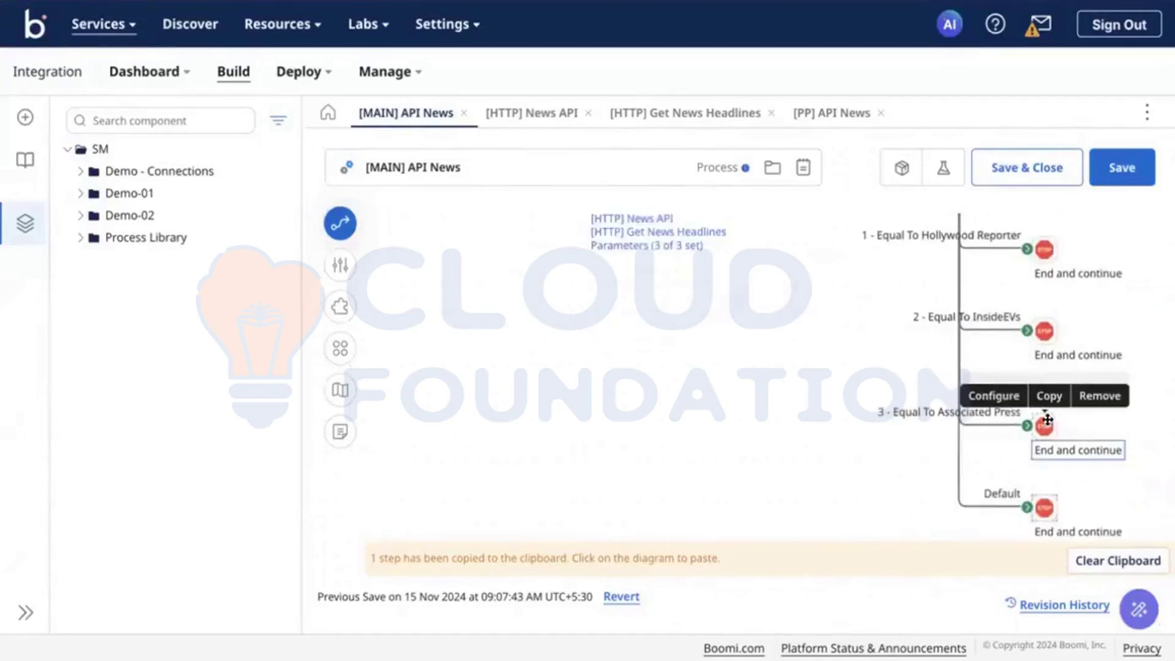
Remove the route by name step from the process and confirm the removal
scroll(810, 386, "up", 2)
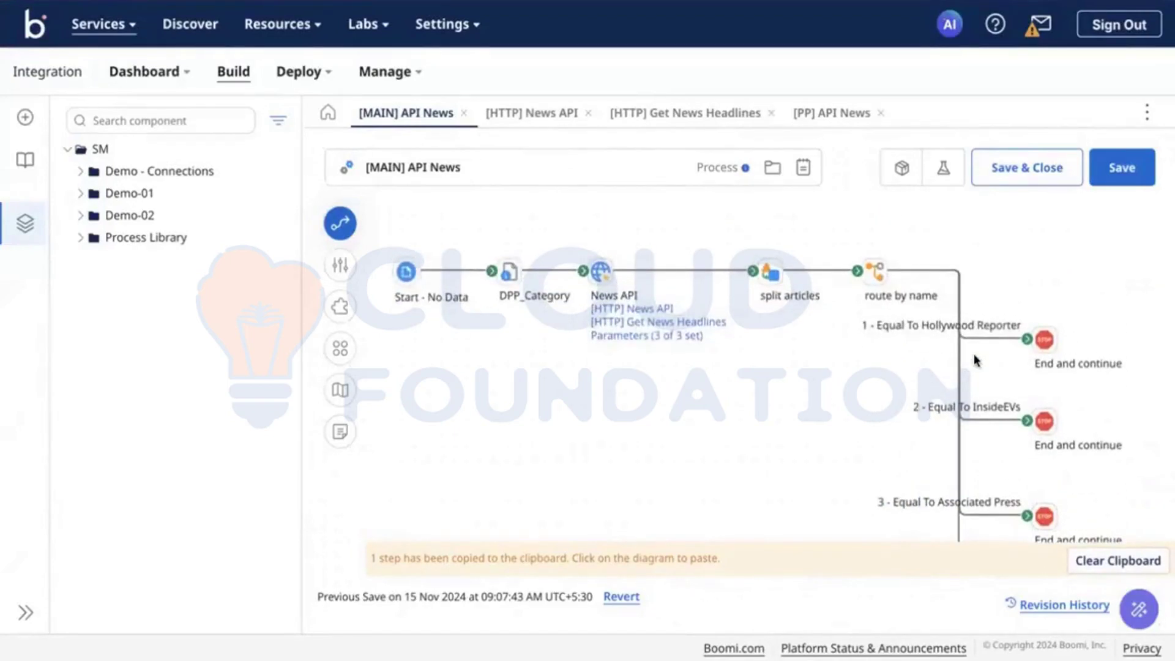
scroll(975, 356, "down", 1)
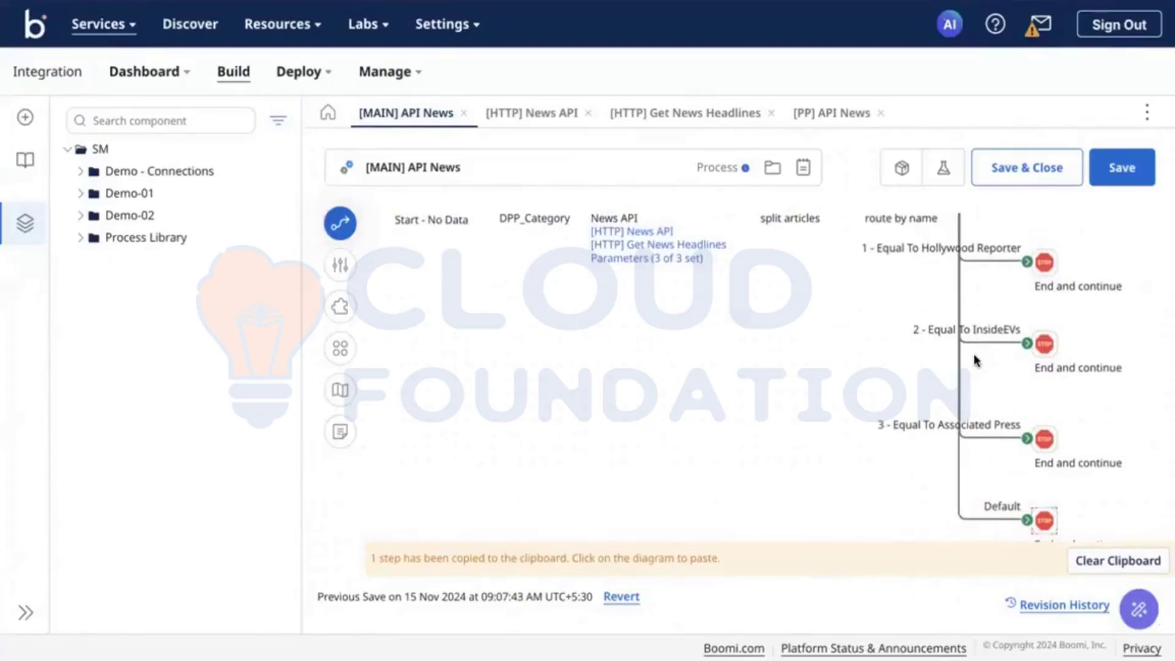
scroll(975, 357, "up", 1)
scroll(975, 357, "down", 1)
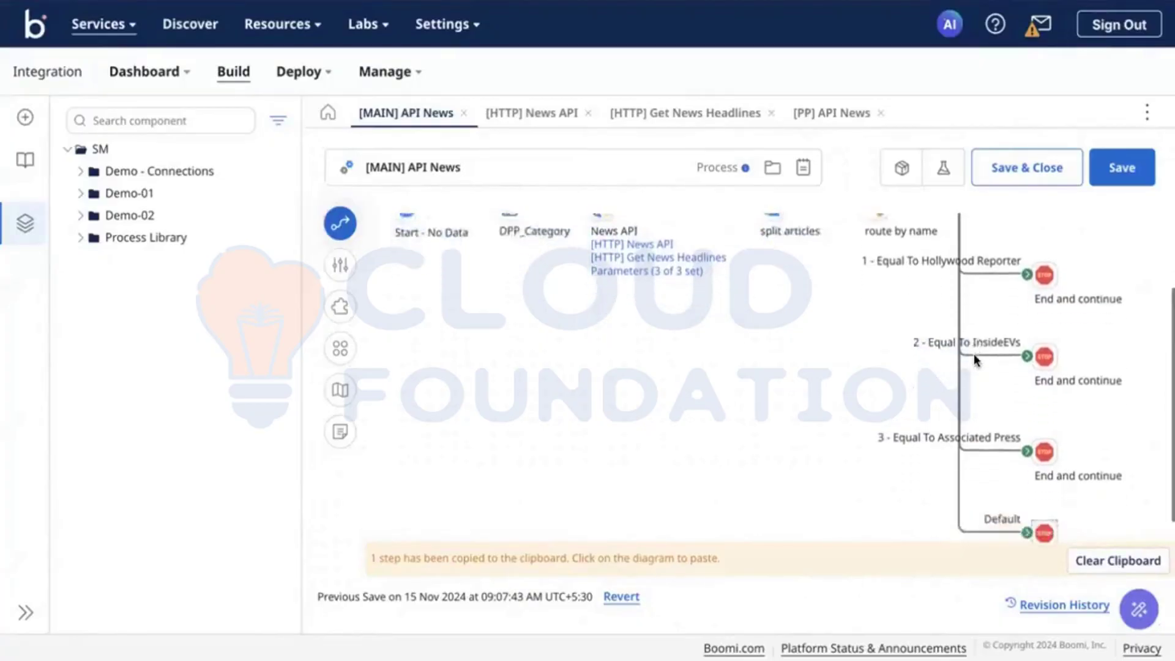
scroll(977, 357, "up", 2)
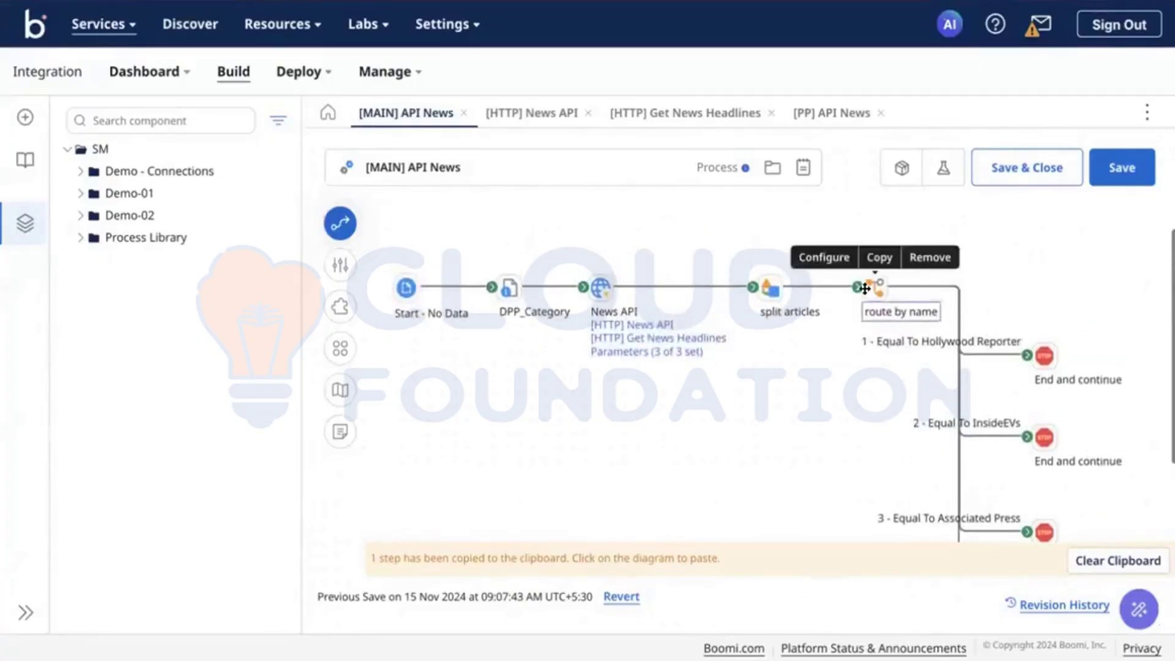
mouse_move(881, 285)
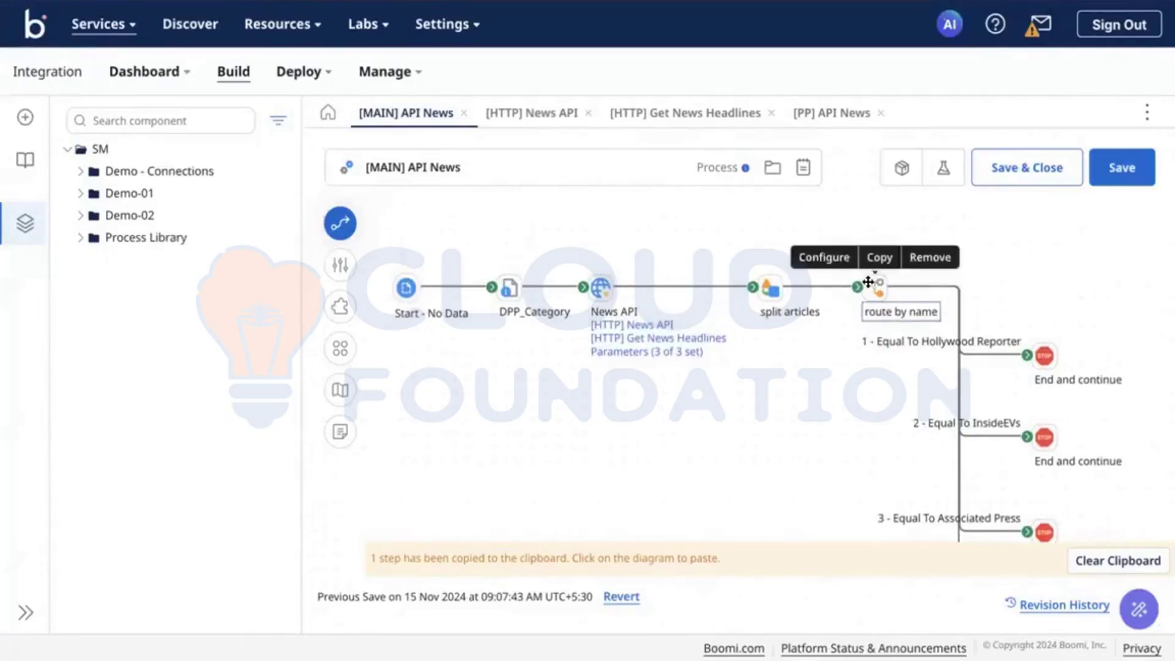
left_click(913, 255)
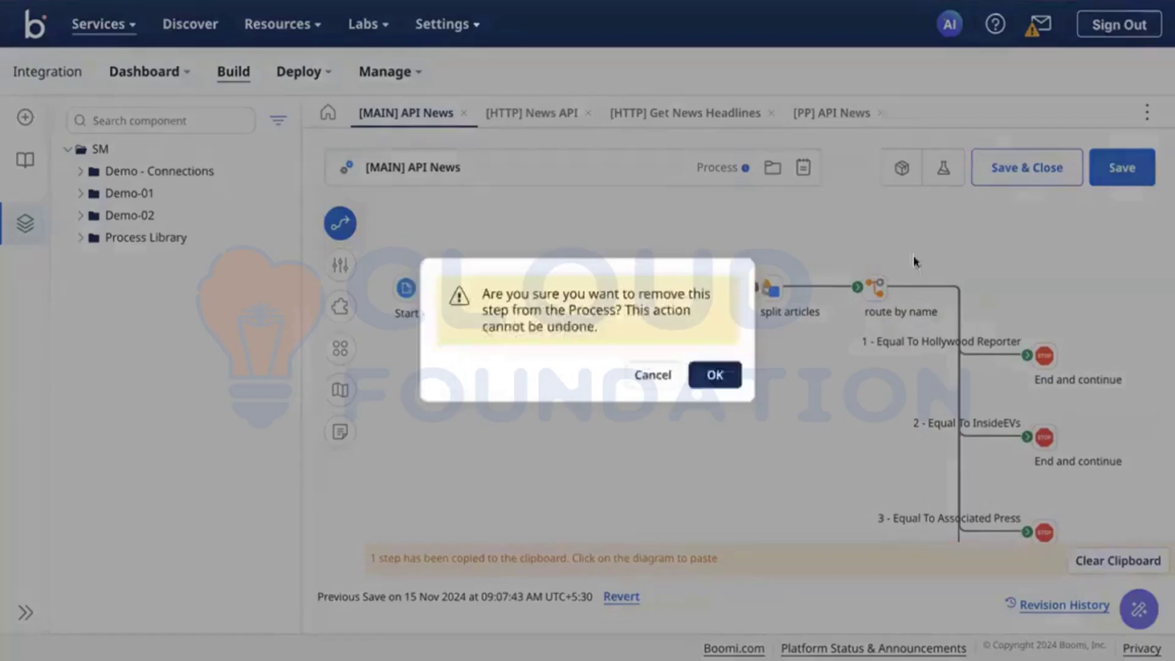
left_click(714, 375)
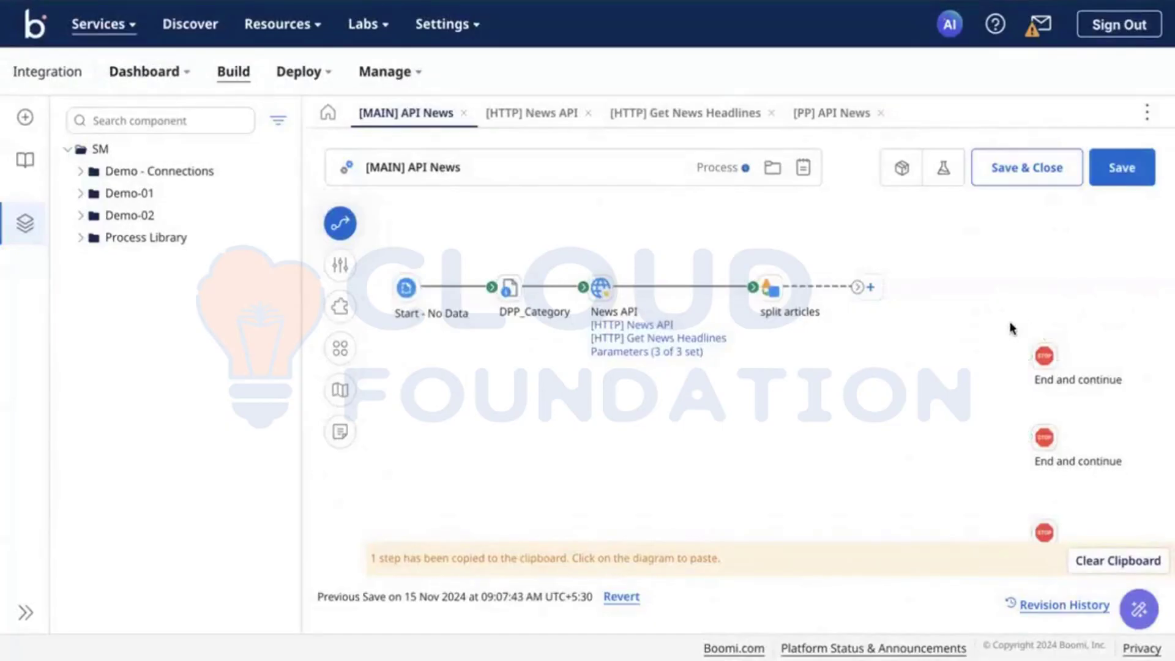
Remove the three upper disconnected End and continue steps, leaving only the lowest one
left_click_drag(1033, 340, 1090, 462)
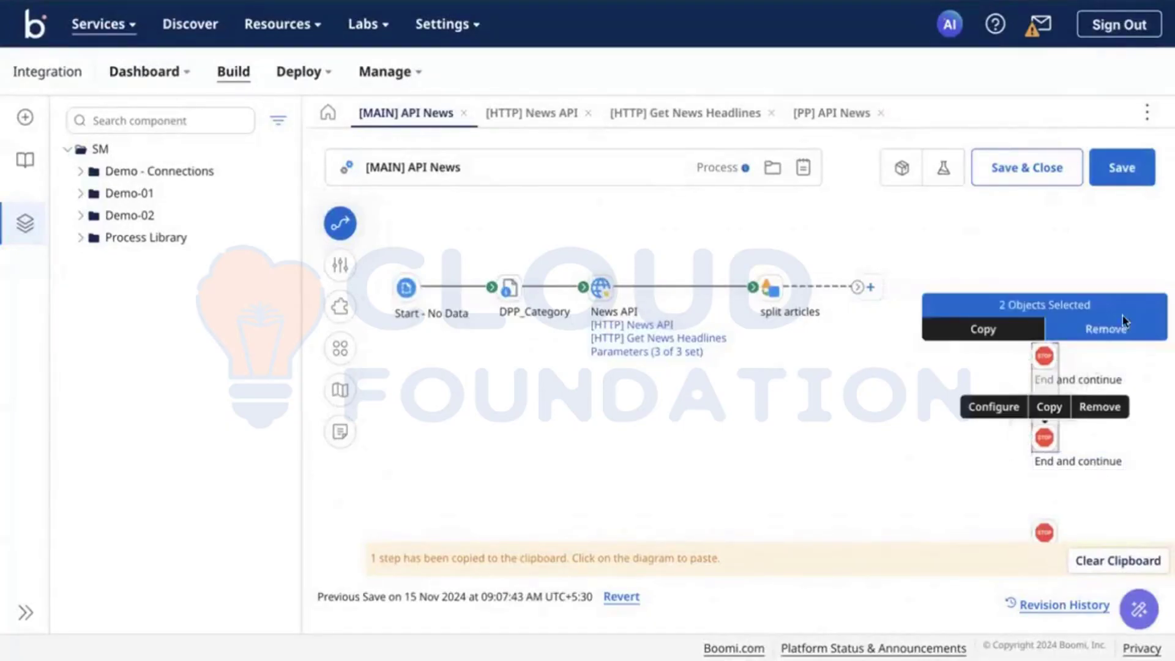
left_click(1121, 331)
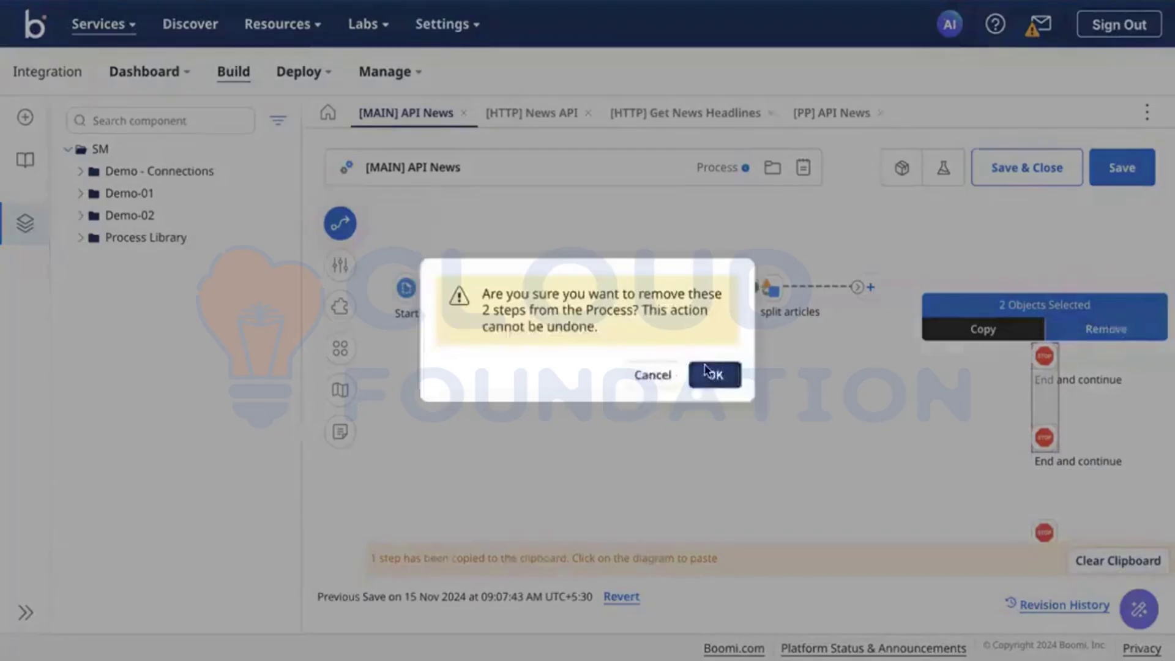
left_click(724, 371)
left_click(1043, 422)
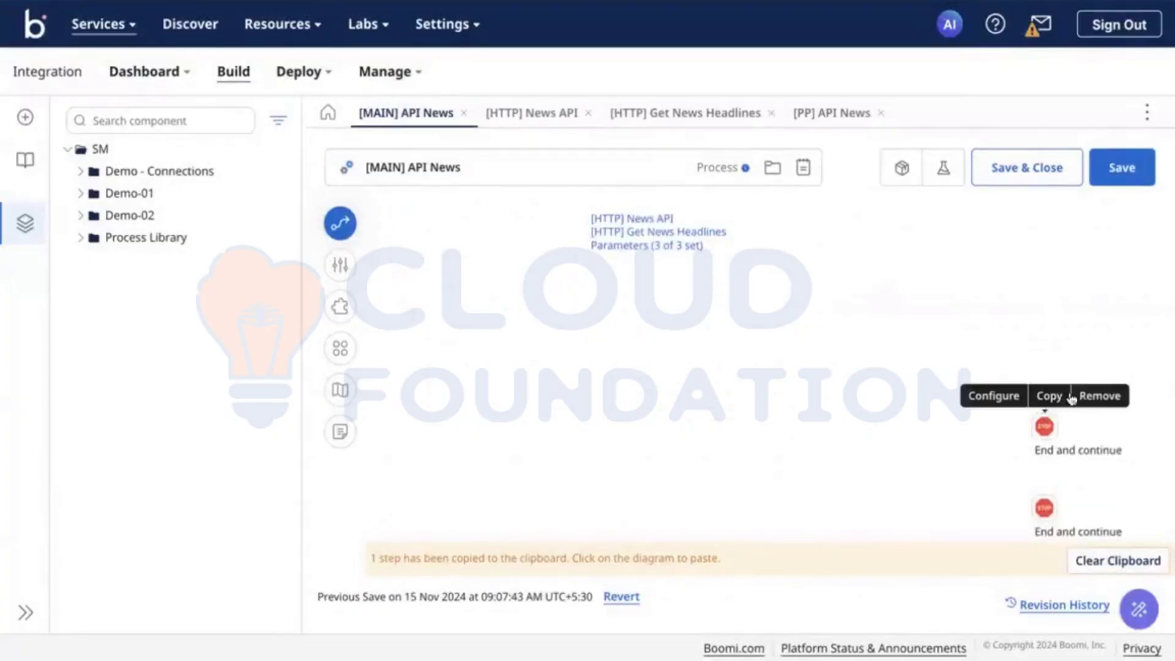
left_click(1099, 397)
left_click(716, 376)
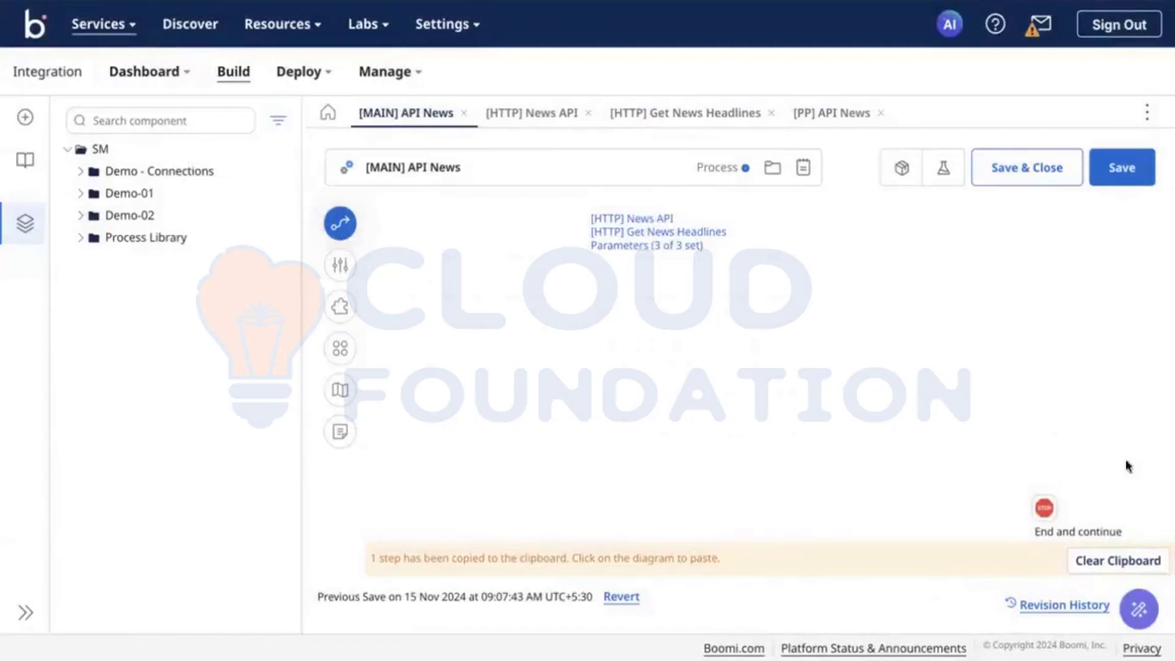
Move the remaining End and continue step up so it lines up horizontally with the split articles step
left_click(1056, 506)
left_click_drag(1053, 506, 1081, 294)
scroll(1083, 344, "up", 2)
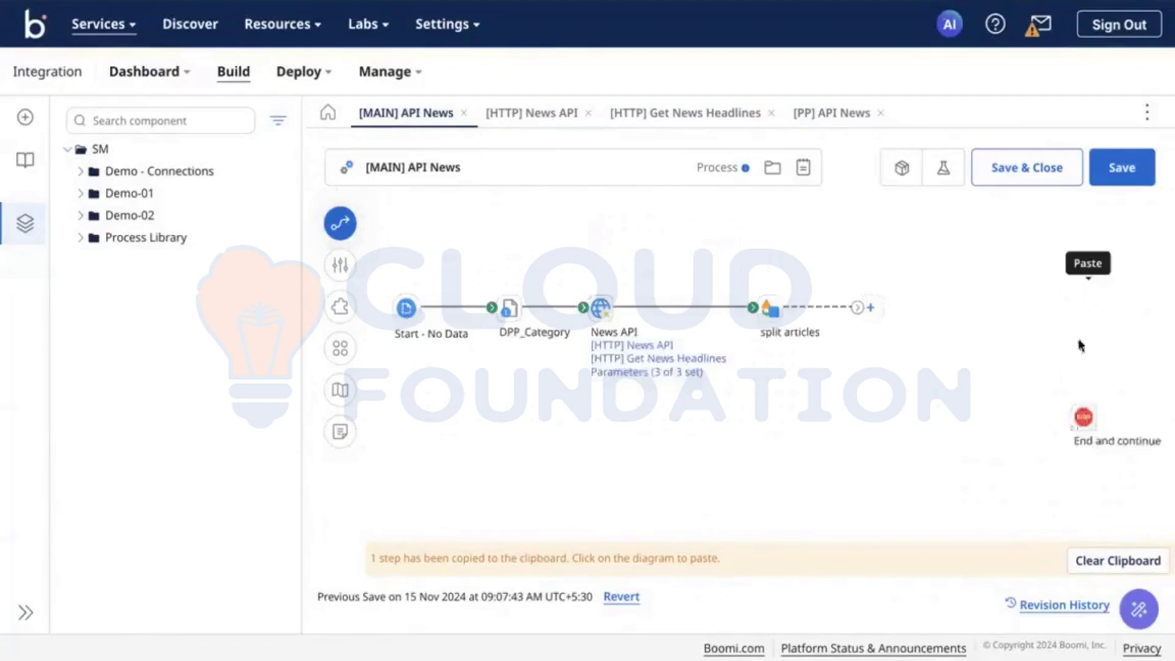
left_click(1081, 418)
left_click_drag(1084, 416, 1084, 307)
left_click(670, 249)
Add a Decision step to the process canvas and give it the display name "check id"
left_click(340, 225)
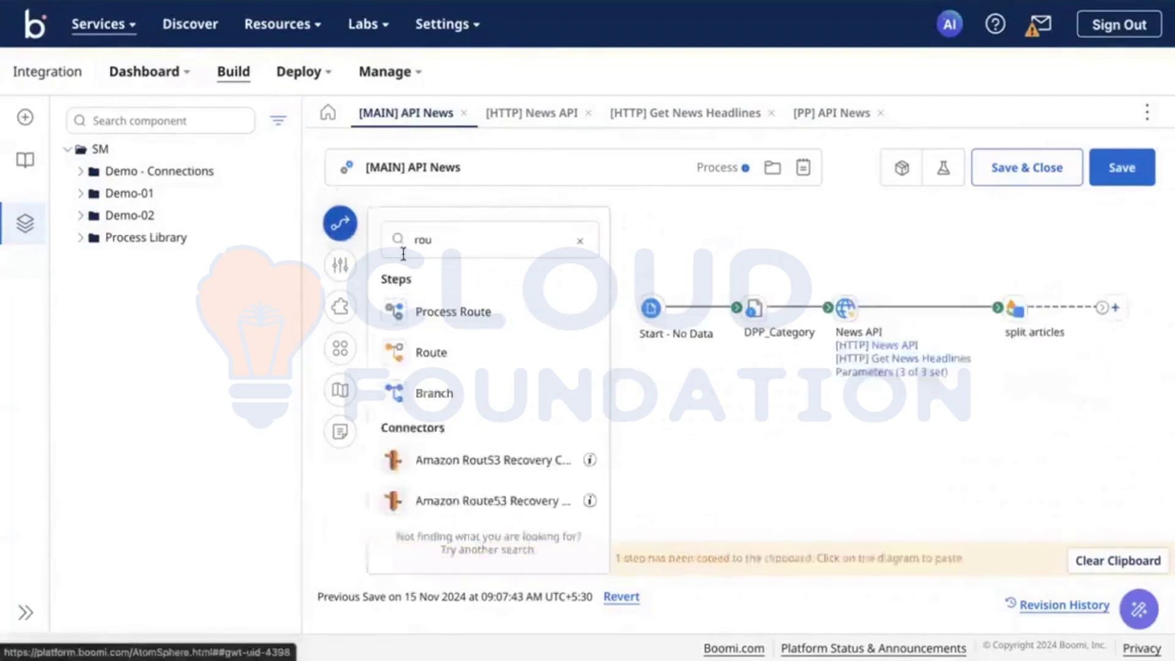
left_click(585, 245)
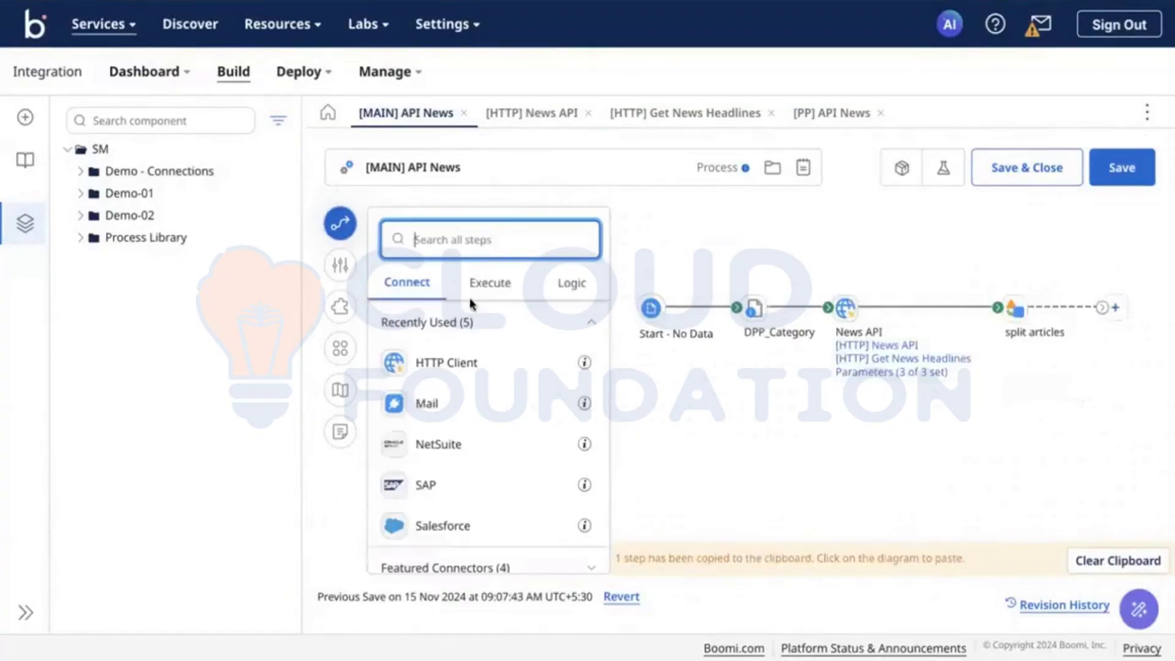
type("bu")
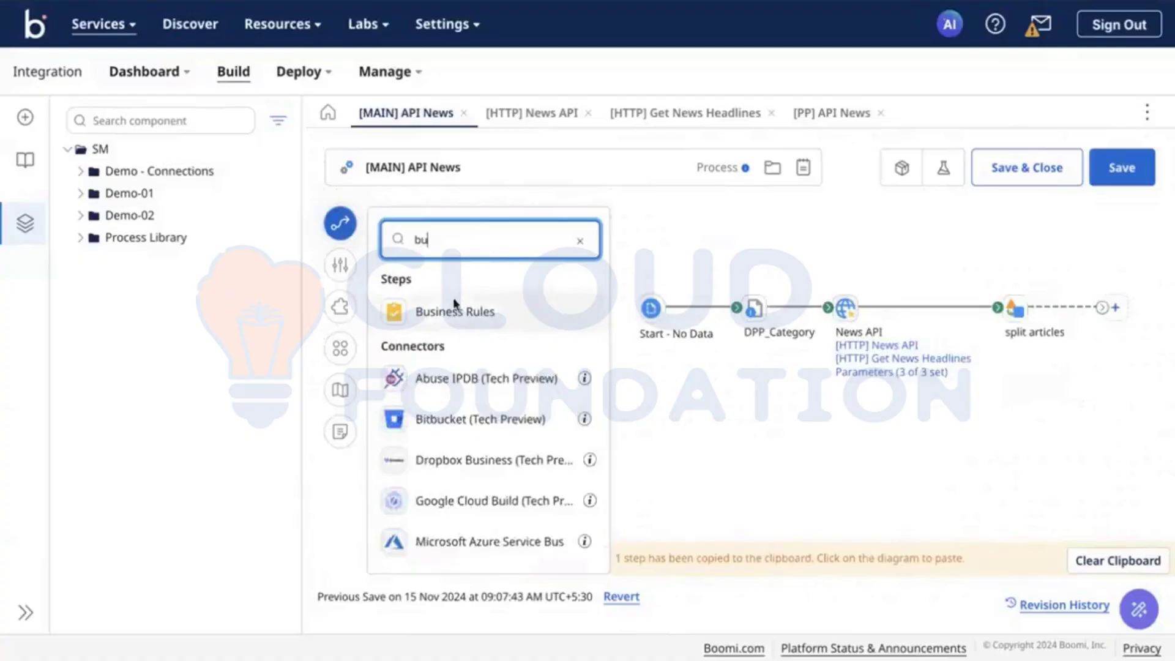
key("Home")
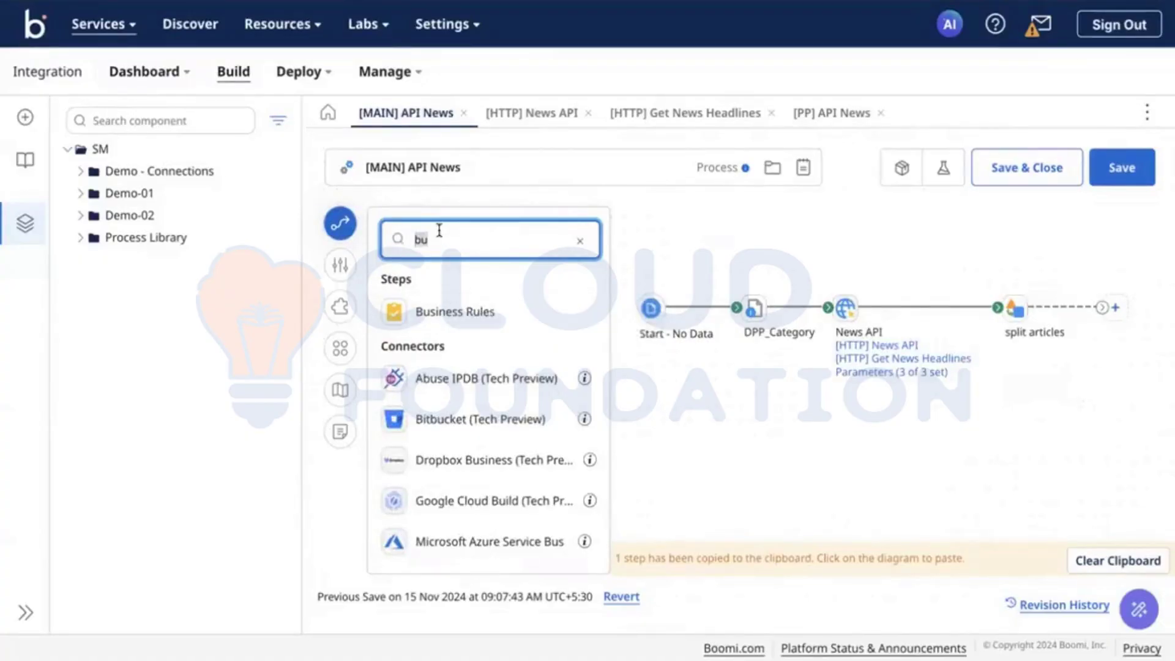
type("dec")
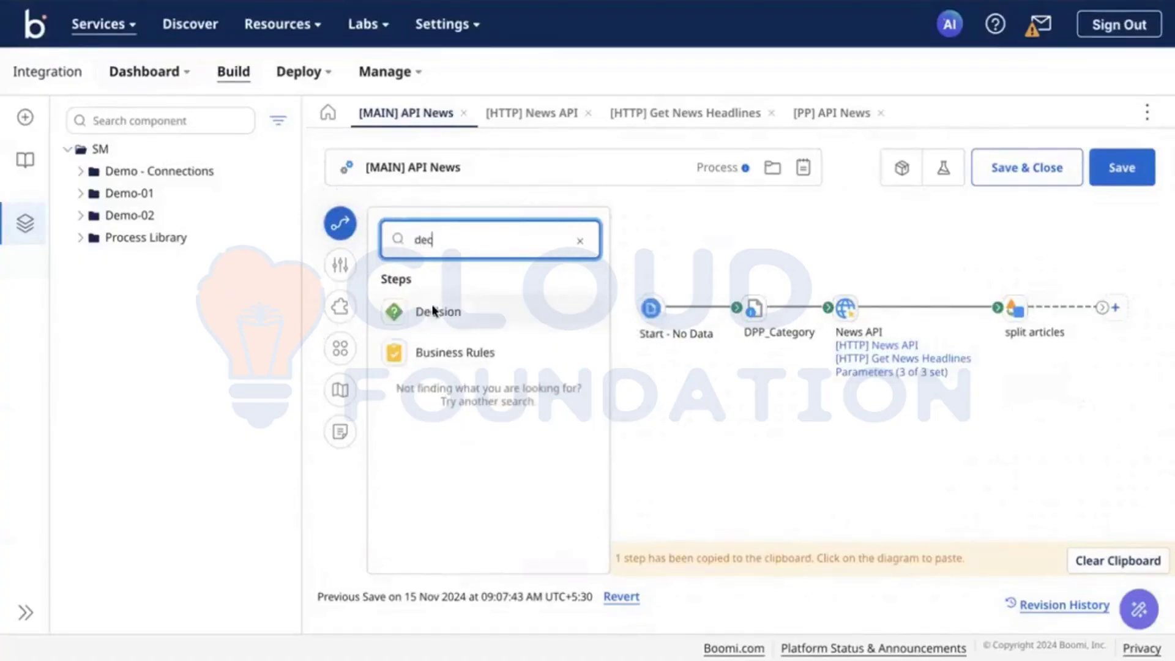
left_click_drag(432, 310, 676, 356)
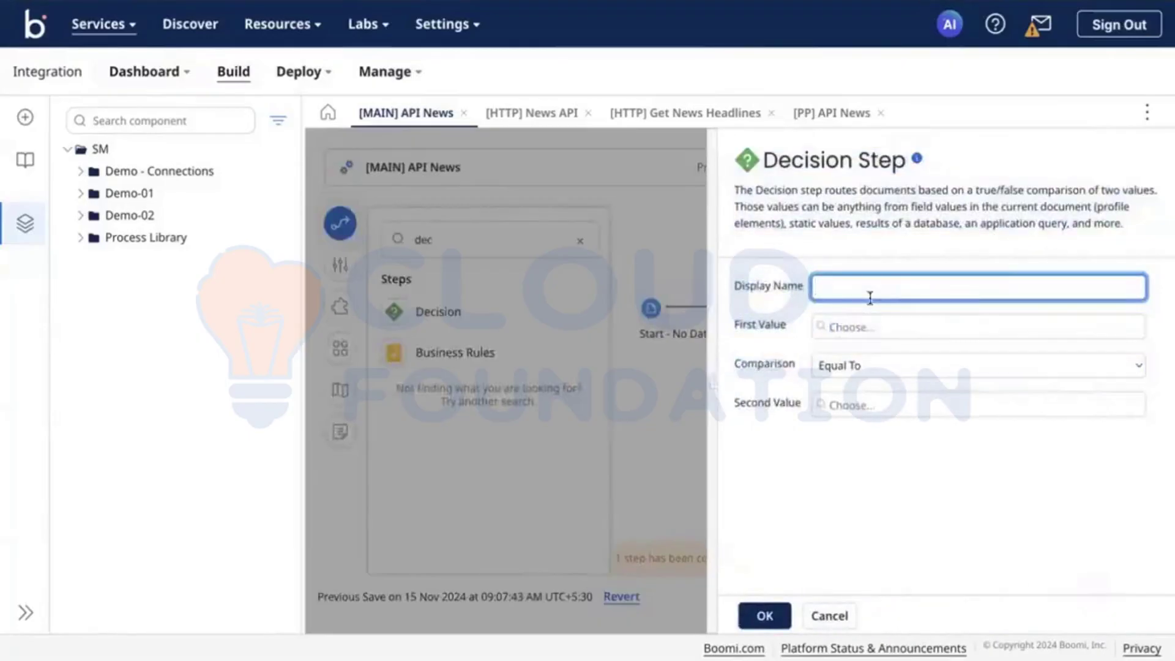
type("check id")
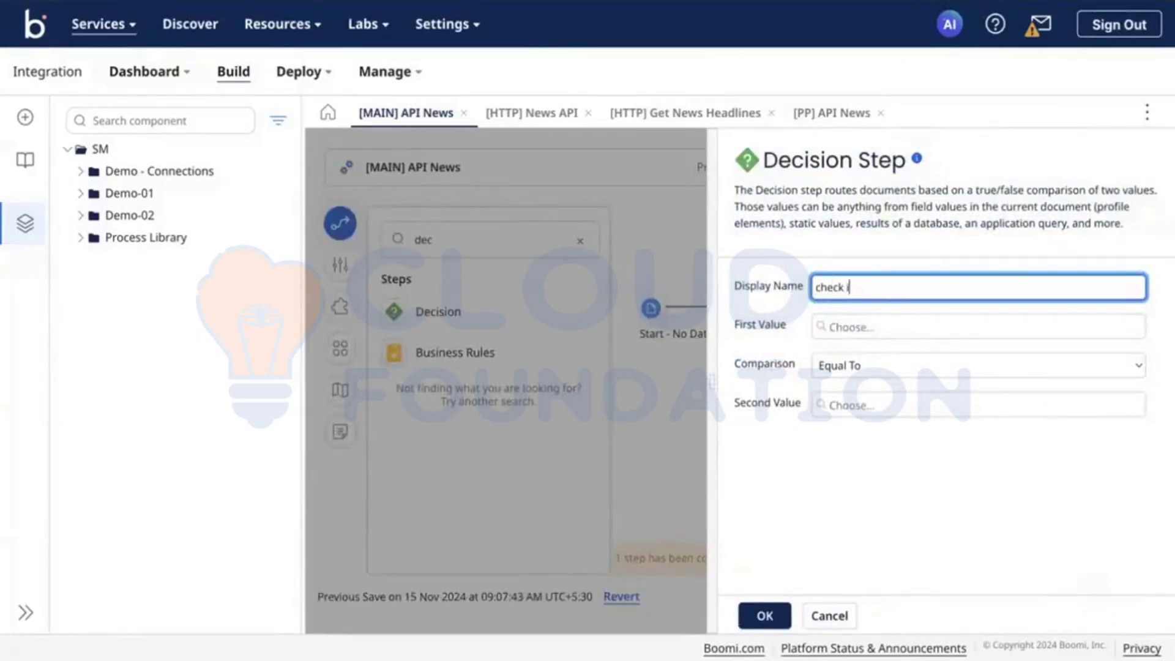
Define the decision's first value as a Profile Element from the JSON profile [JSON] Business Headlines
left_click(871, 329)
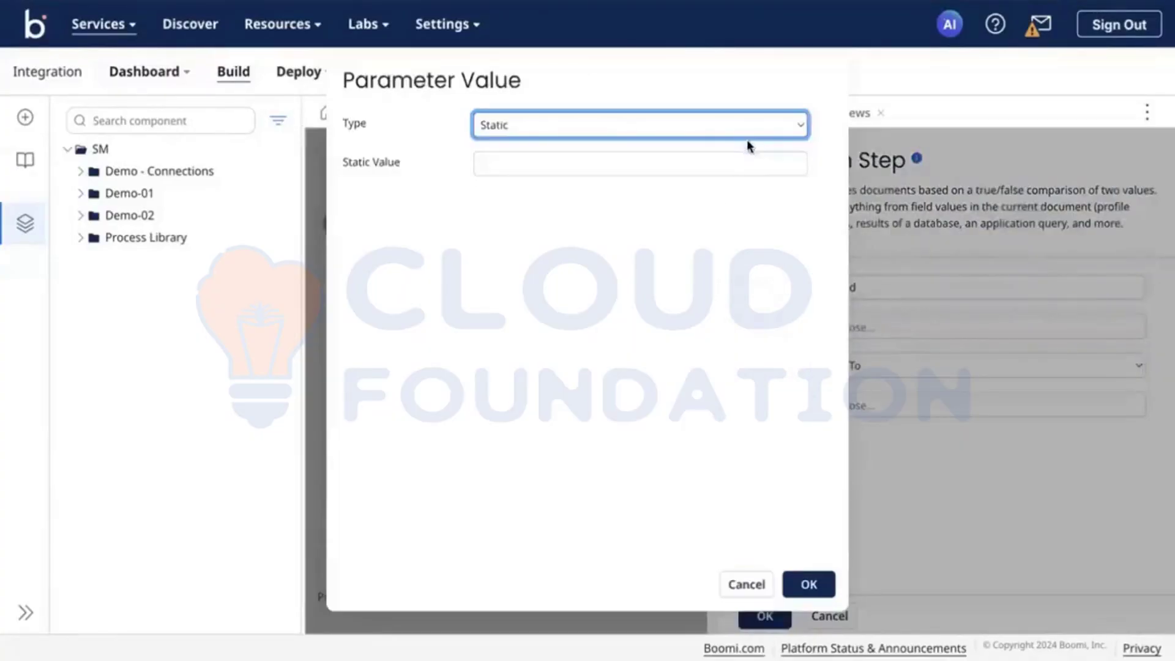
left_click(732, 135)
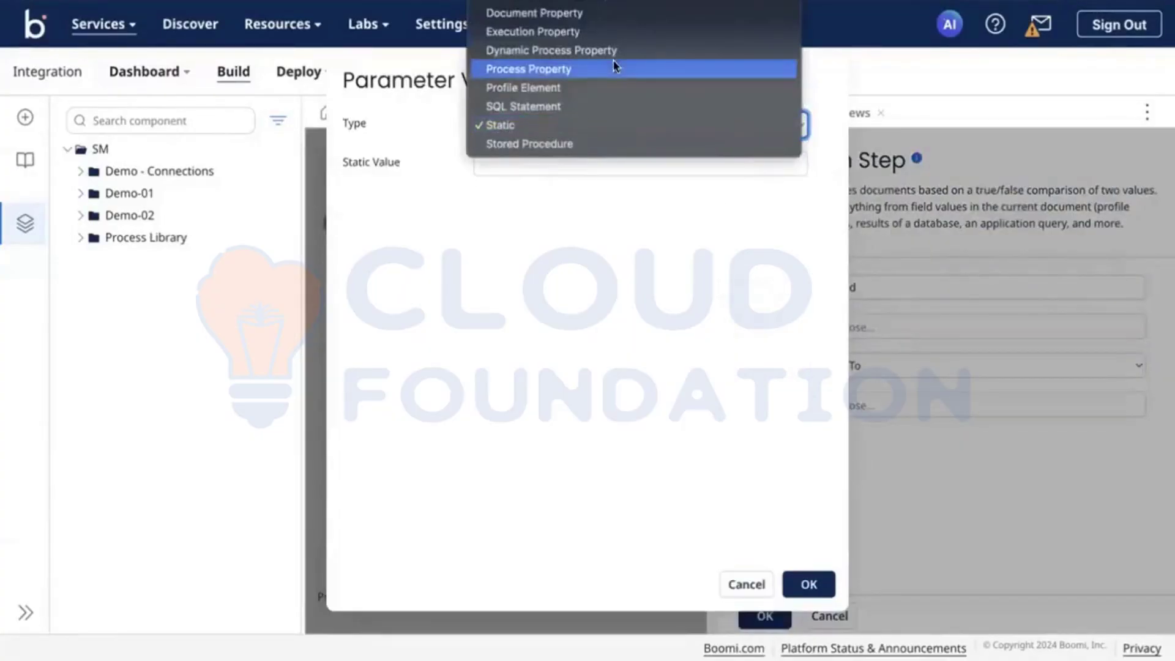
left_click(578, 88)
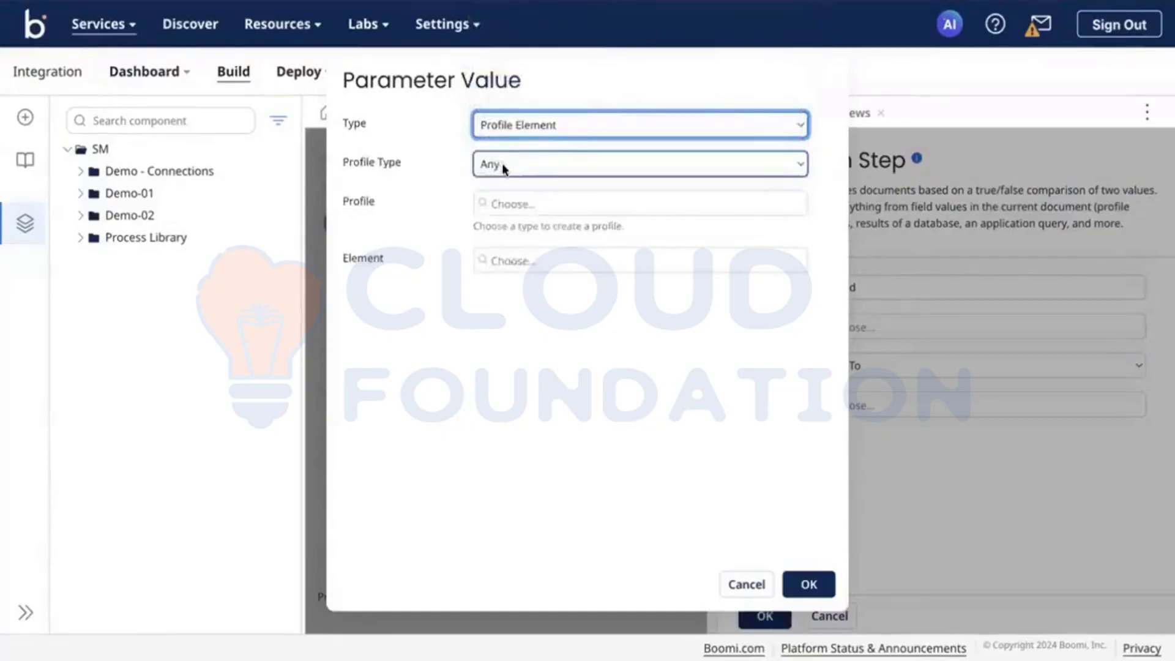
left_click(502, 163)
left_click(525, 247)
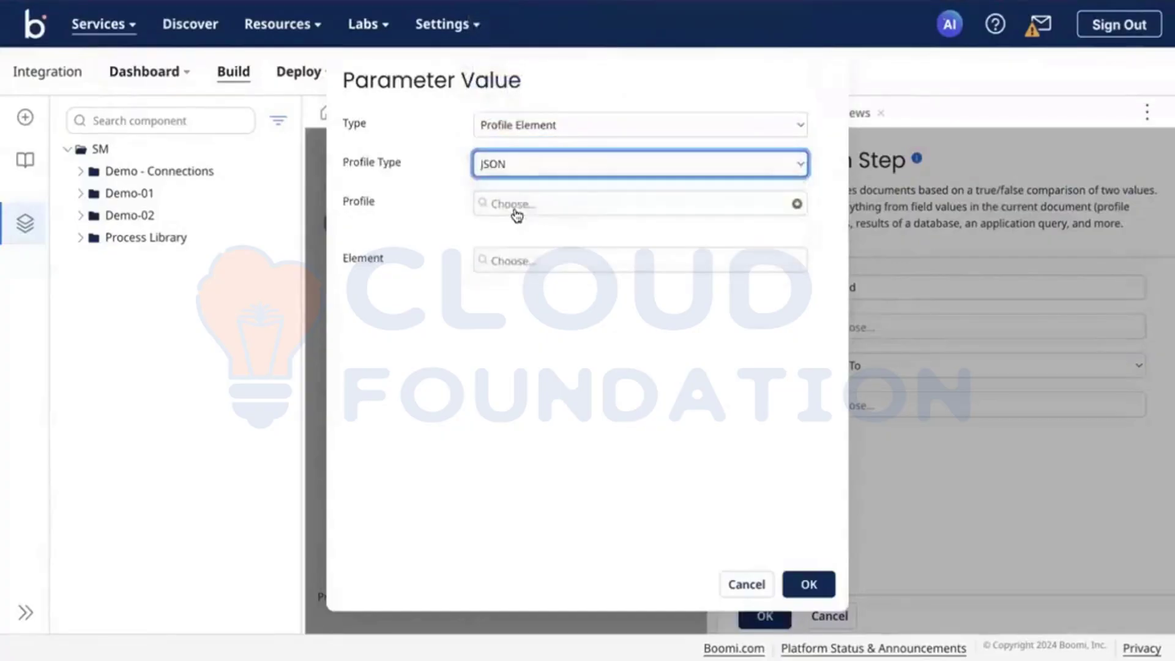
left_click(517, 211)
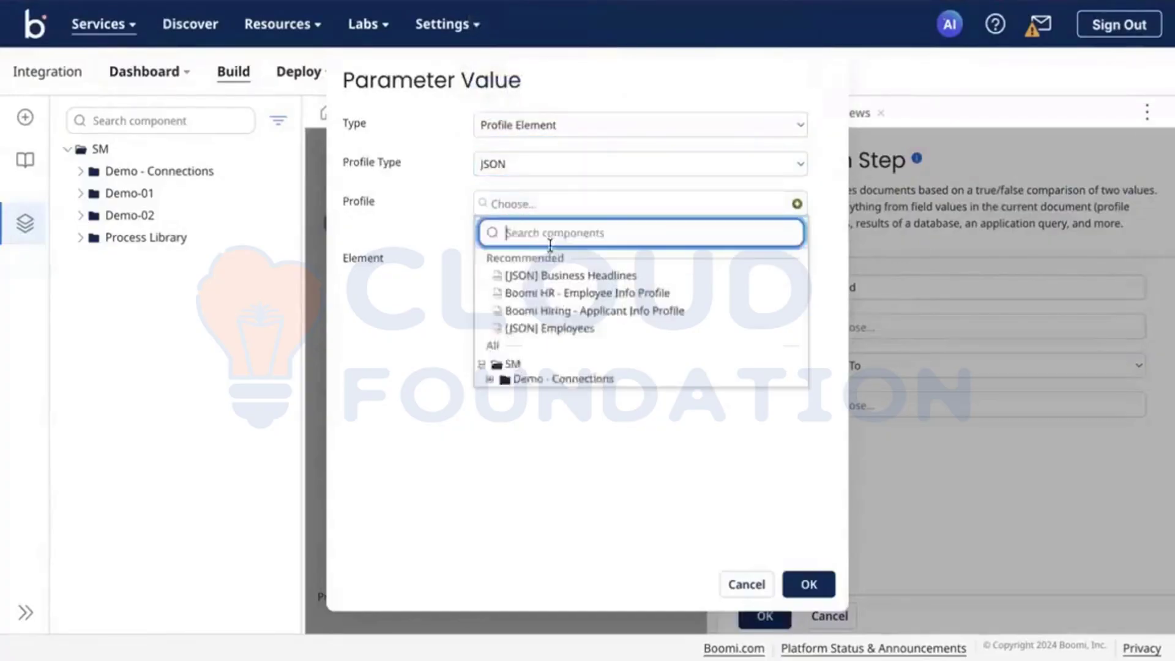
left_click(527, 275)
Choose the id element under the articles' source object as the first value and keep the comparison at Equal To
left_click(541, 268)
left_click(504, 354)
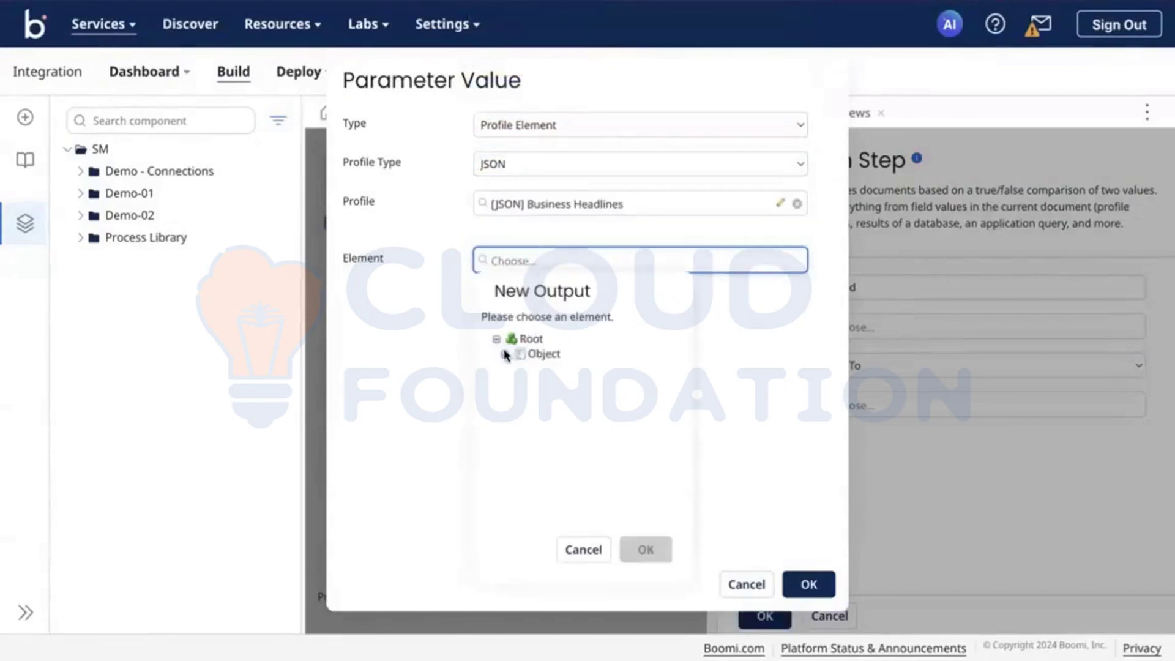
left_click(513, 413)
left_click(521, 428)
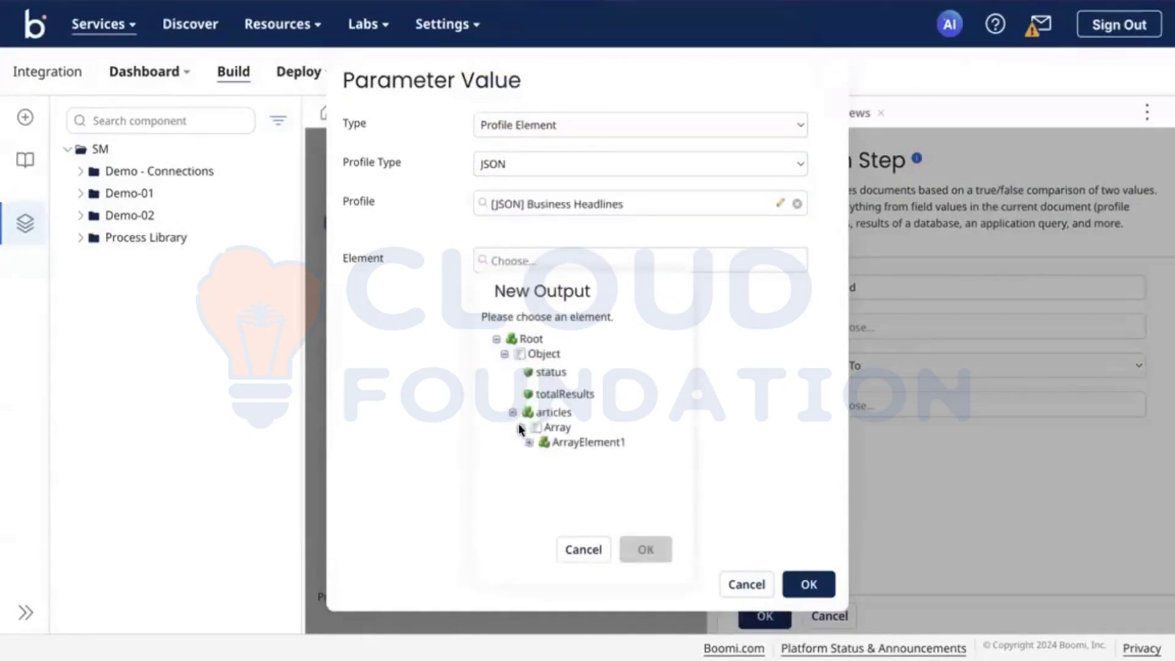
left_click(529, 443)
left_click(538, 457)
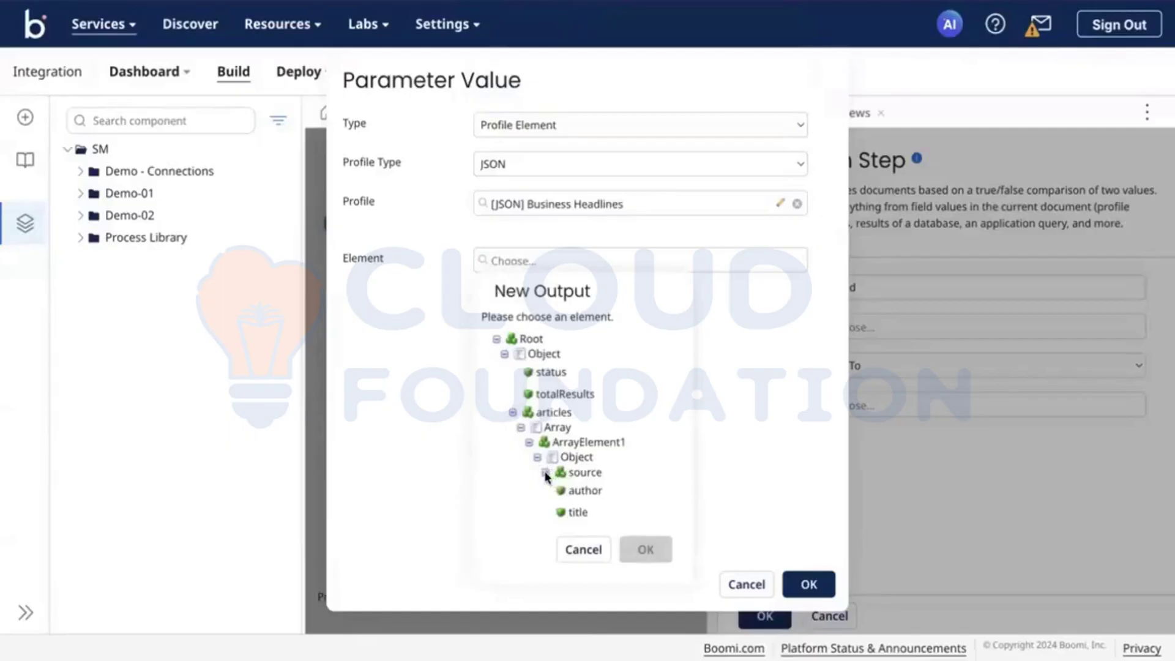
left_click(545, 473)
left_click(552, 488)
left_click(584, 505)
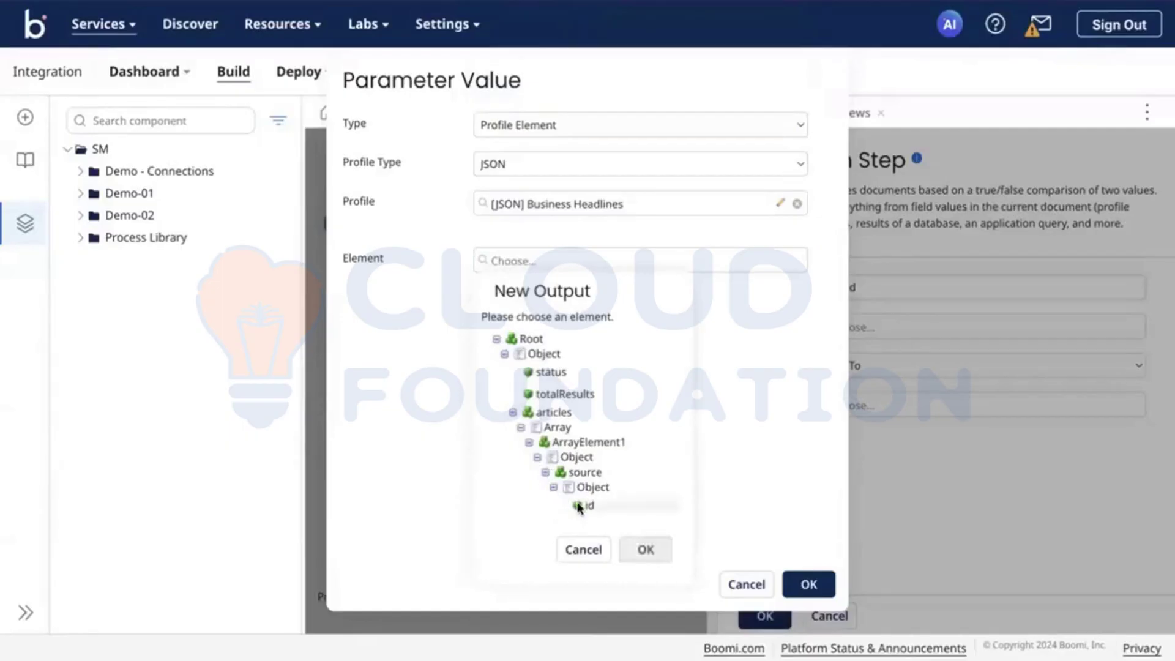
left_click(646, 549)
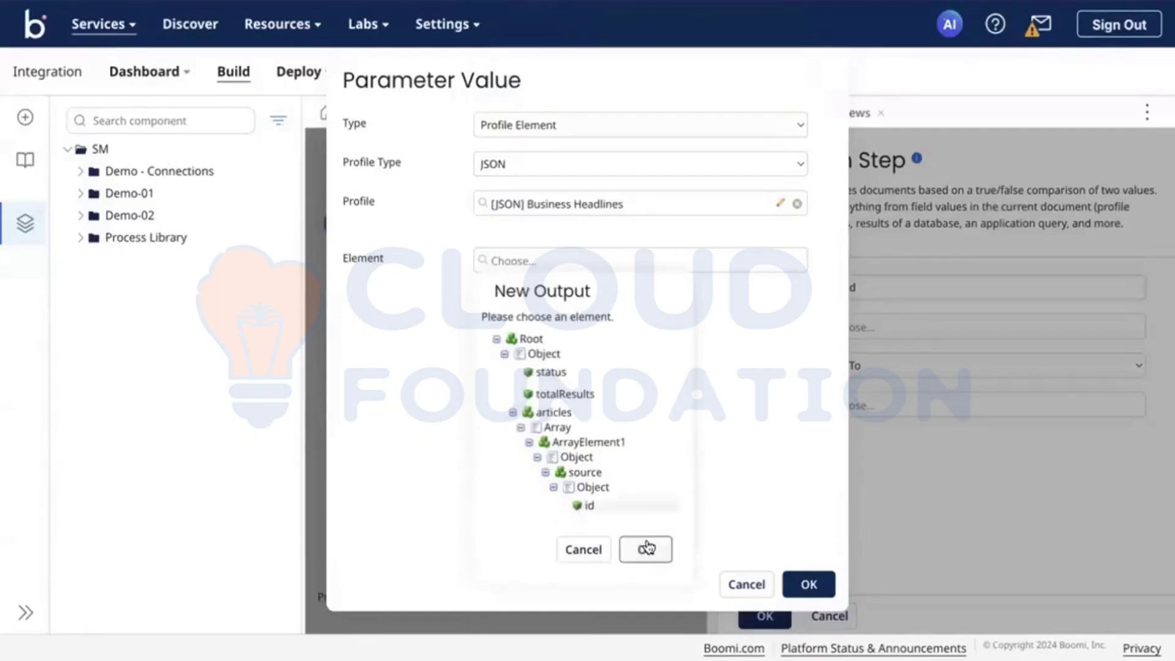
left_click(808, 584)
left_click(861, 379)
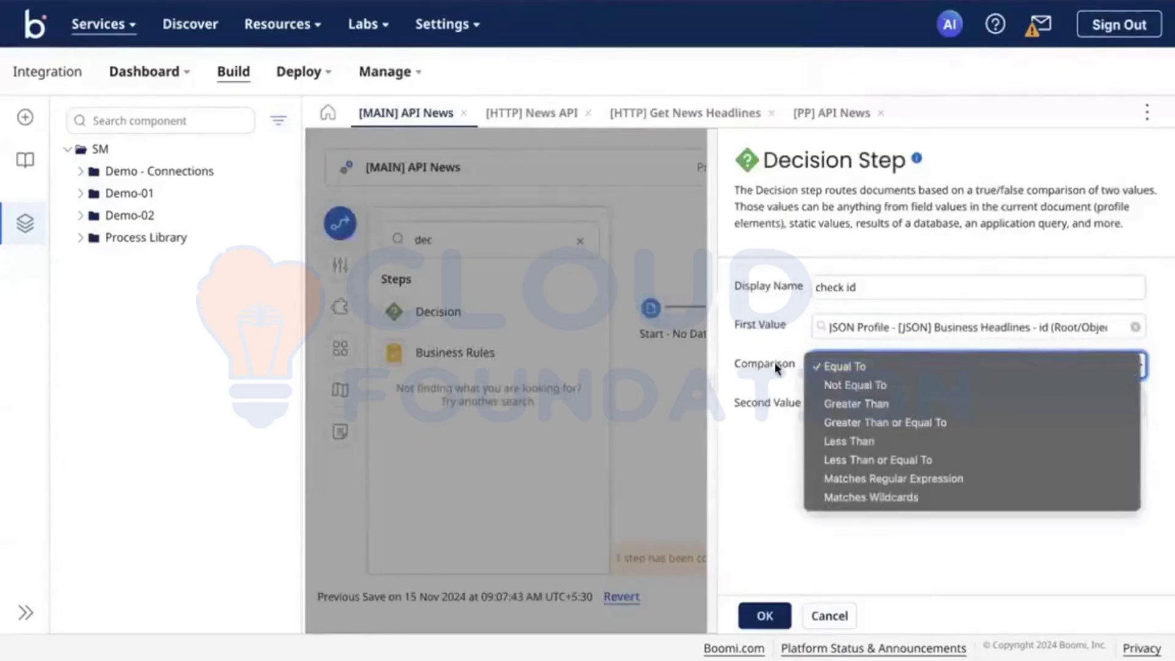
left_click(827, 354)
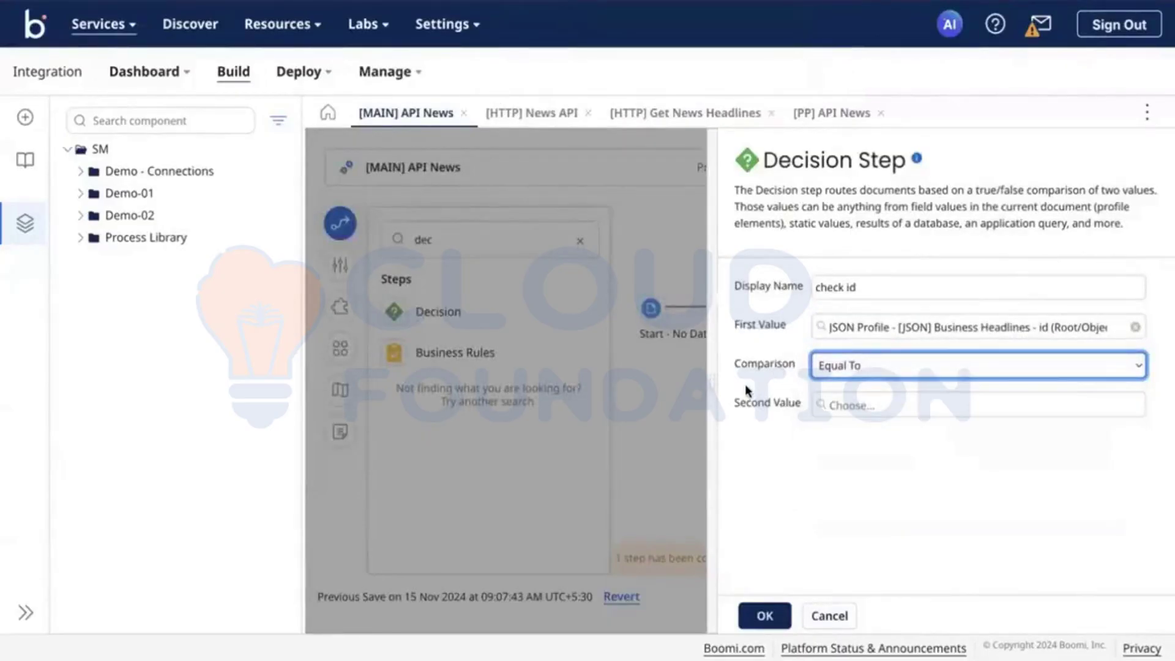
Set the decision's second value to an empty static value and confirm the Decision step's configuration
left_click(868, 404)
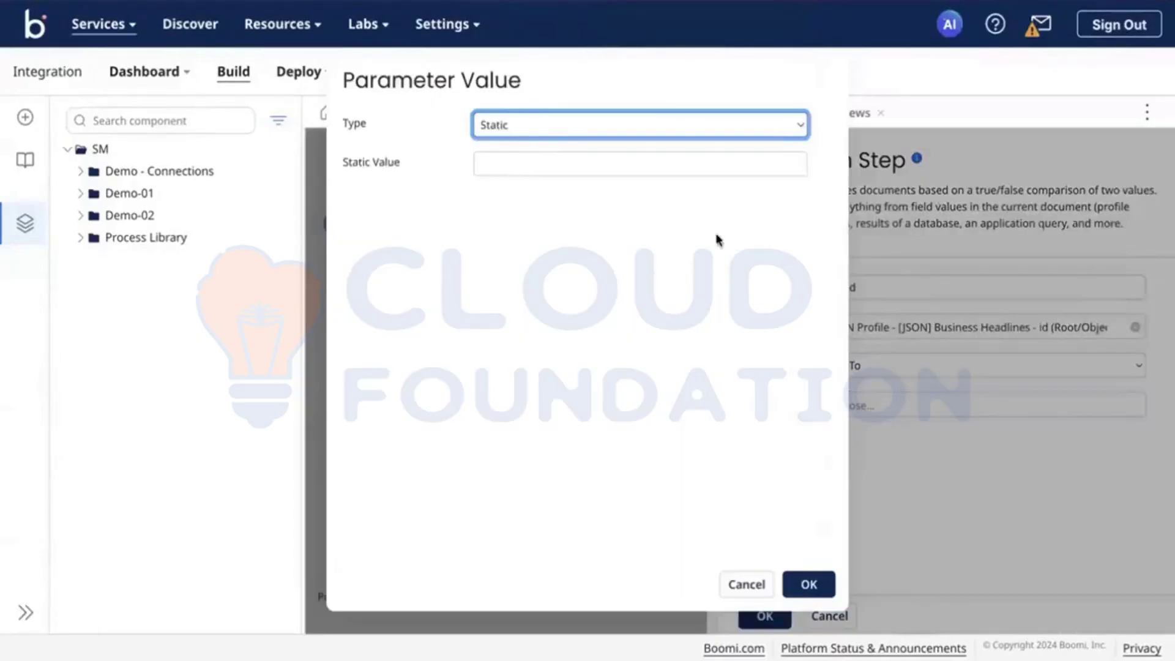
left_click(809, 584)
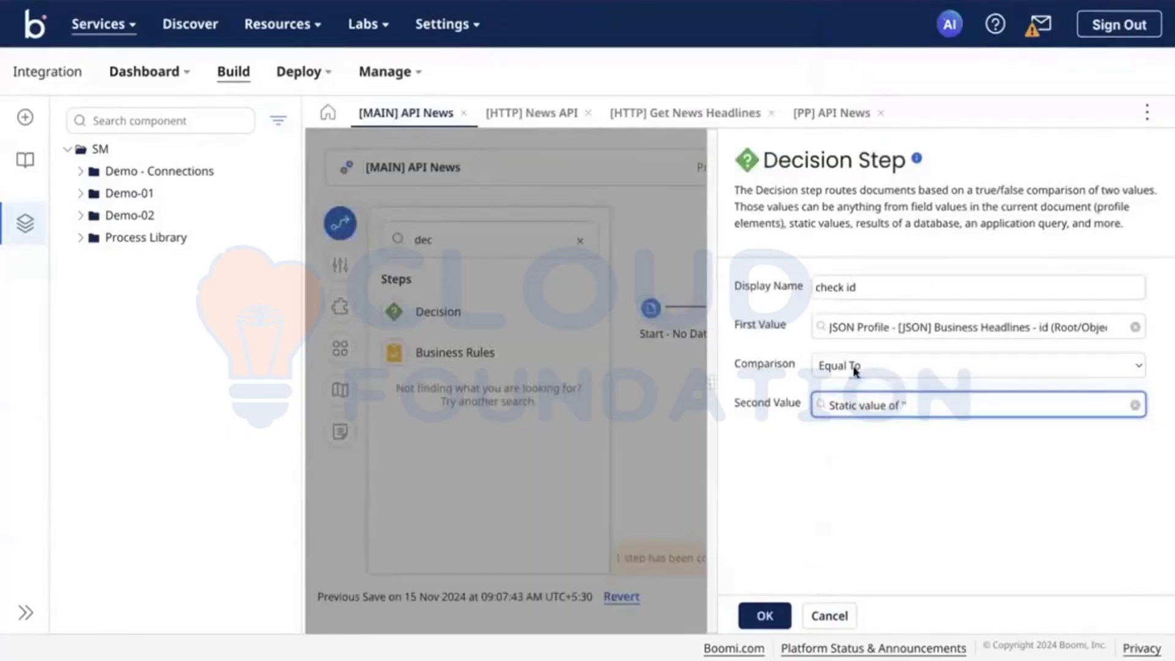
left_click(762, 617)
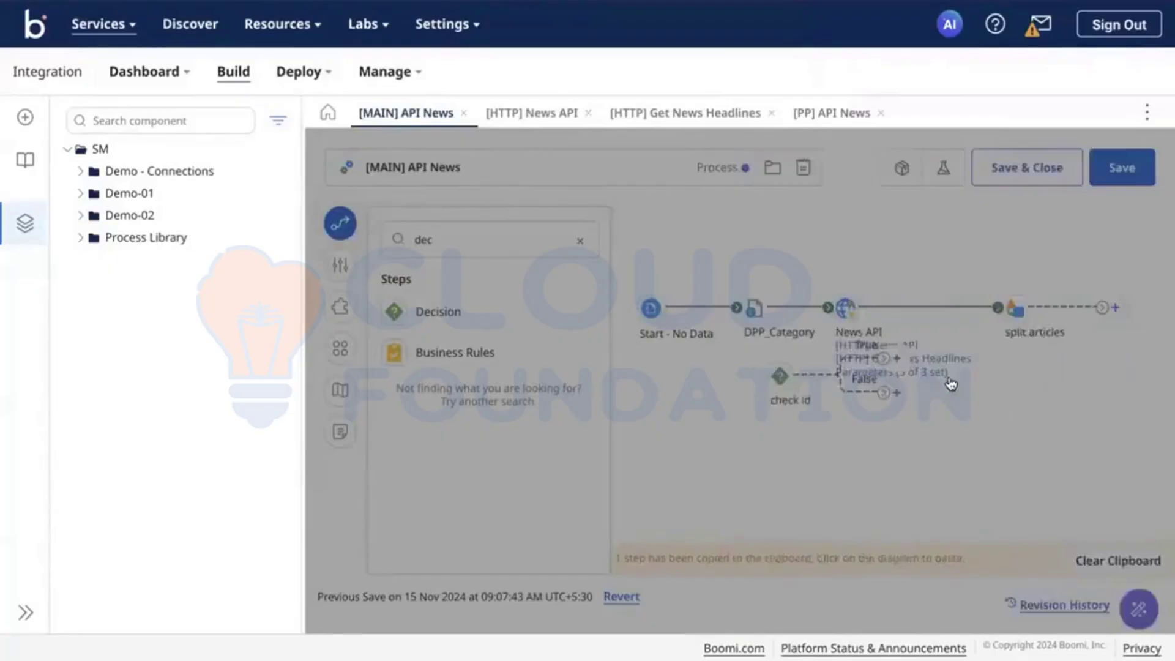
Place the check id decision on the path after split articles and connect its True branch to the existing End and continue step
left_click_drag(800, 381, 1111, 333)
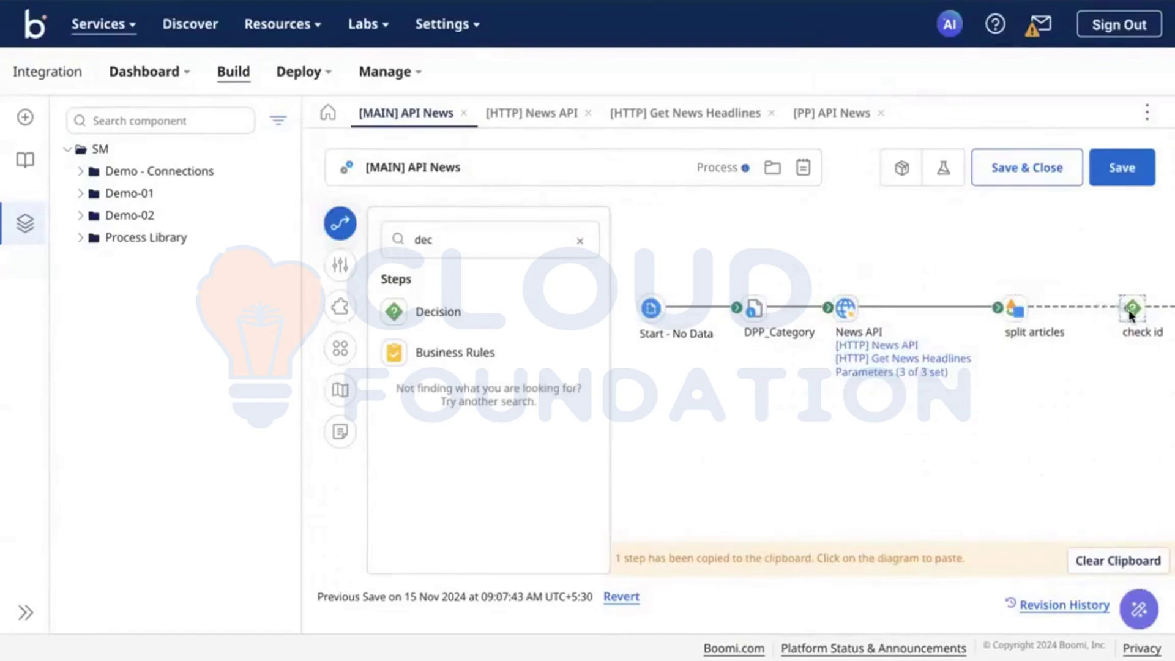
scroll(1093, 401, "right", 3)
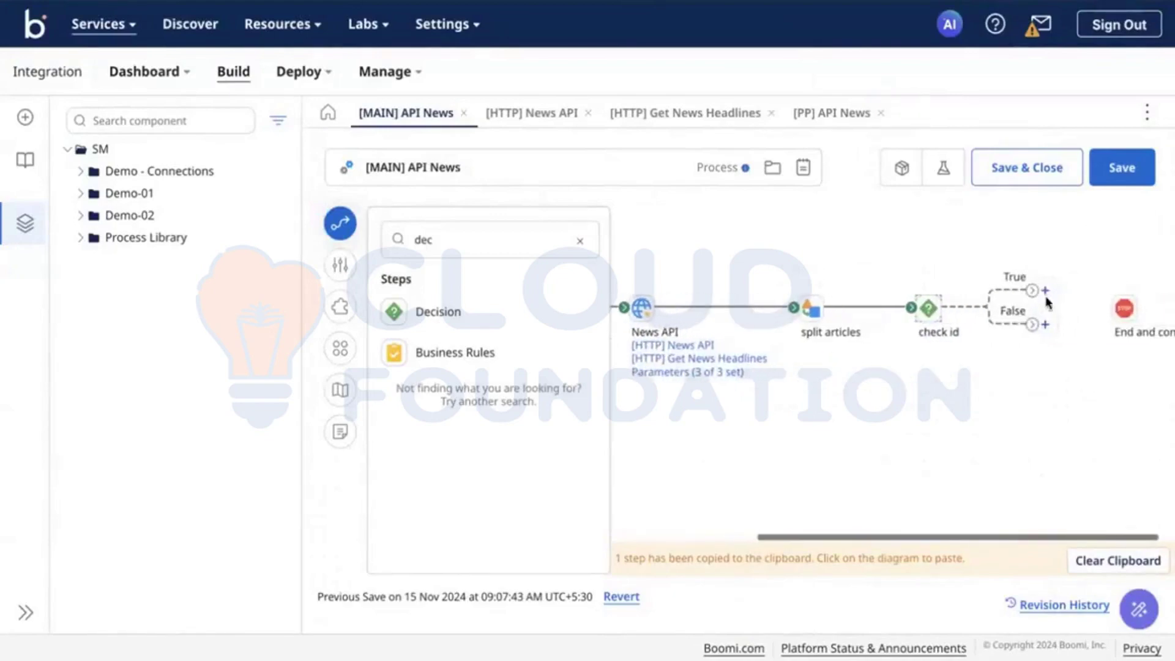
left_click_drag(1034, 292, 1124, 310)
mouse_move(1124, 308)
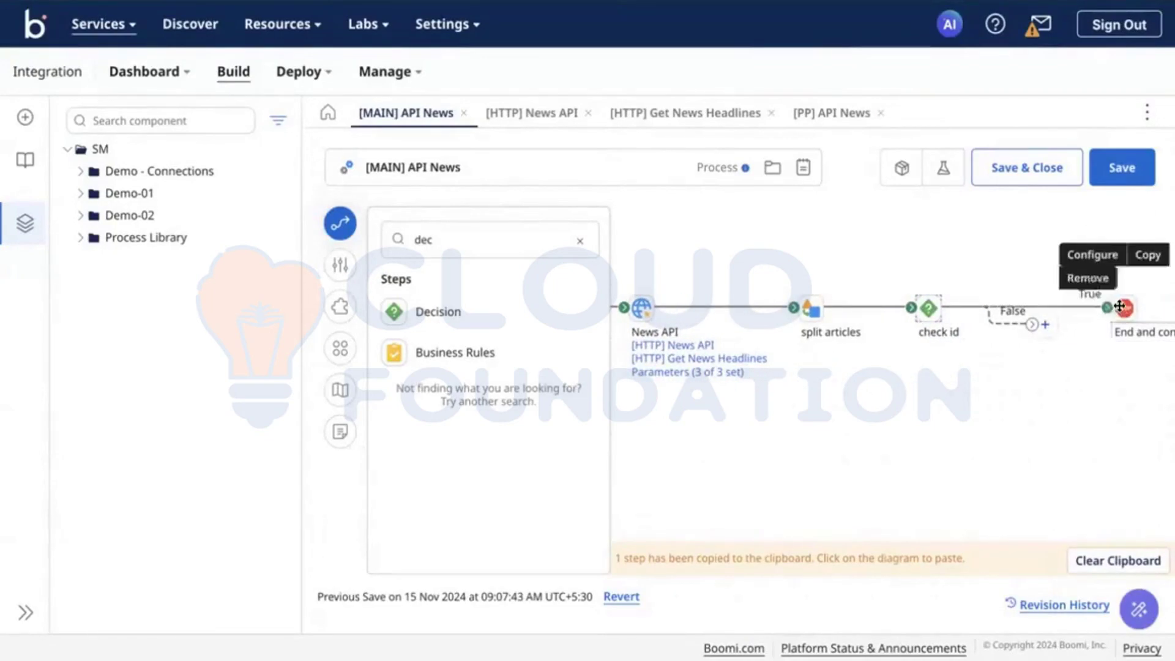
Paste the copied End and continue step below the first one and connect the decision's False branch to it
left_click(1076, 337)
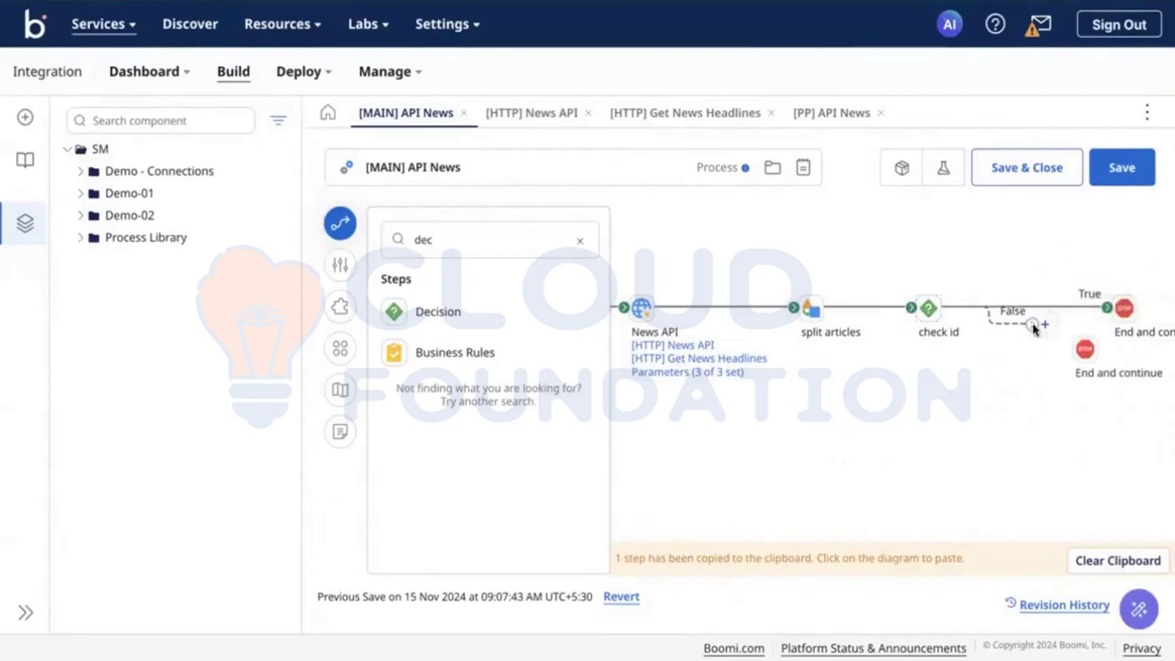
left_click_drag(1034, 329, 1086, 349)
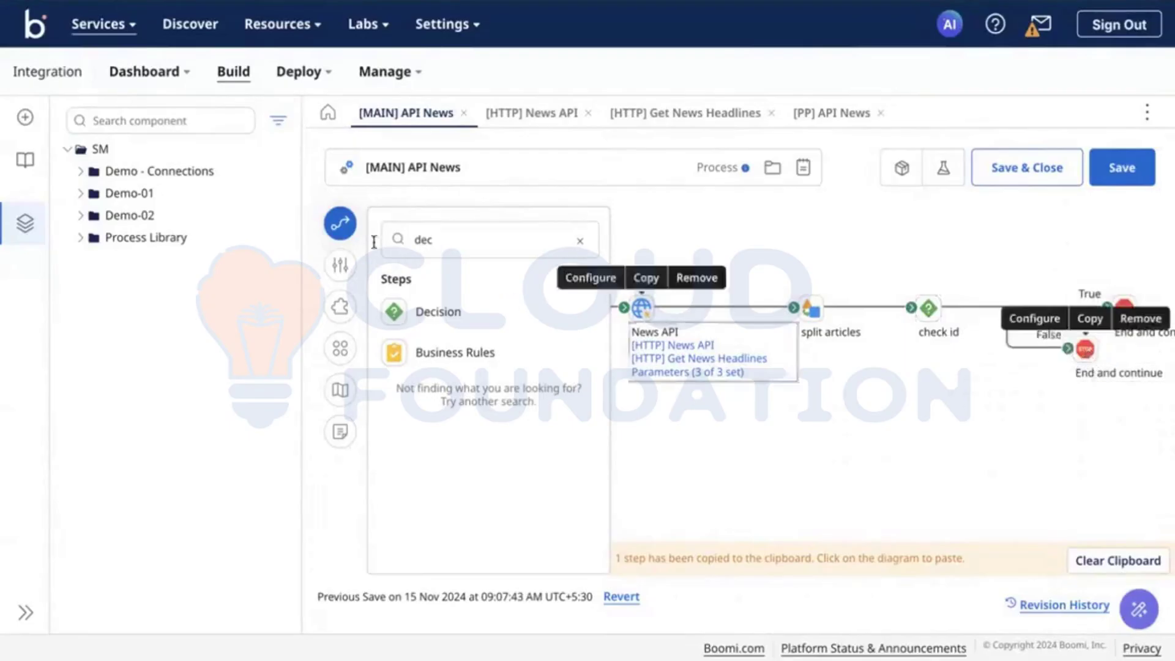
left_click(340, 223)
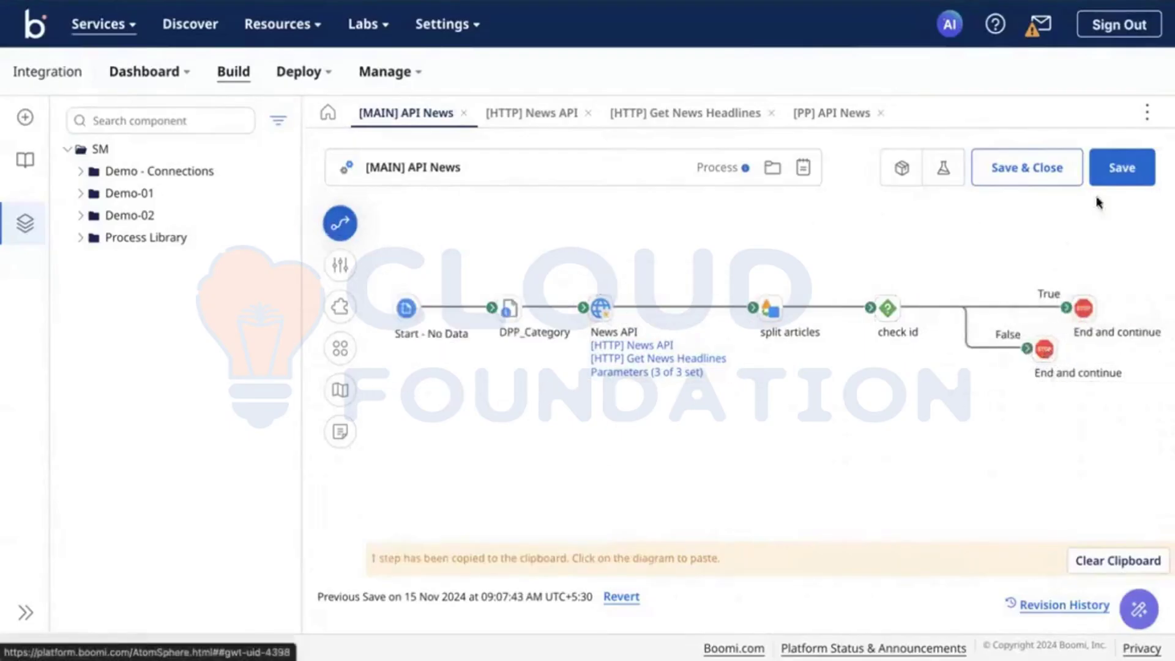
Save the [MAIN] API News process and run it in test mode
left_click(1131, 172)
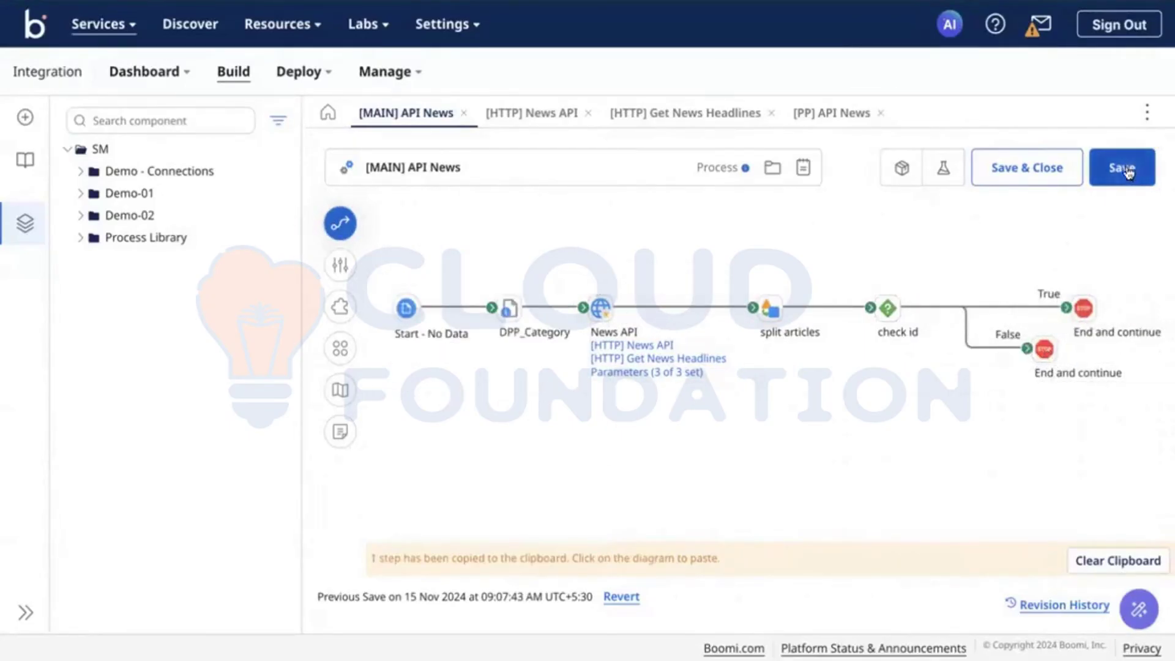
left_click(885, 180)
left_click(891, 179)
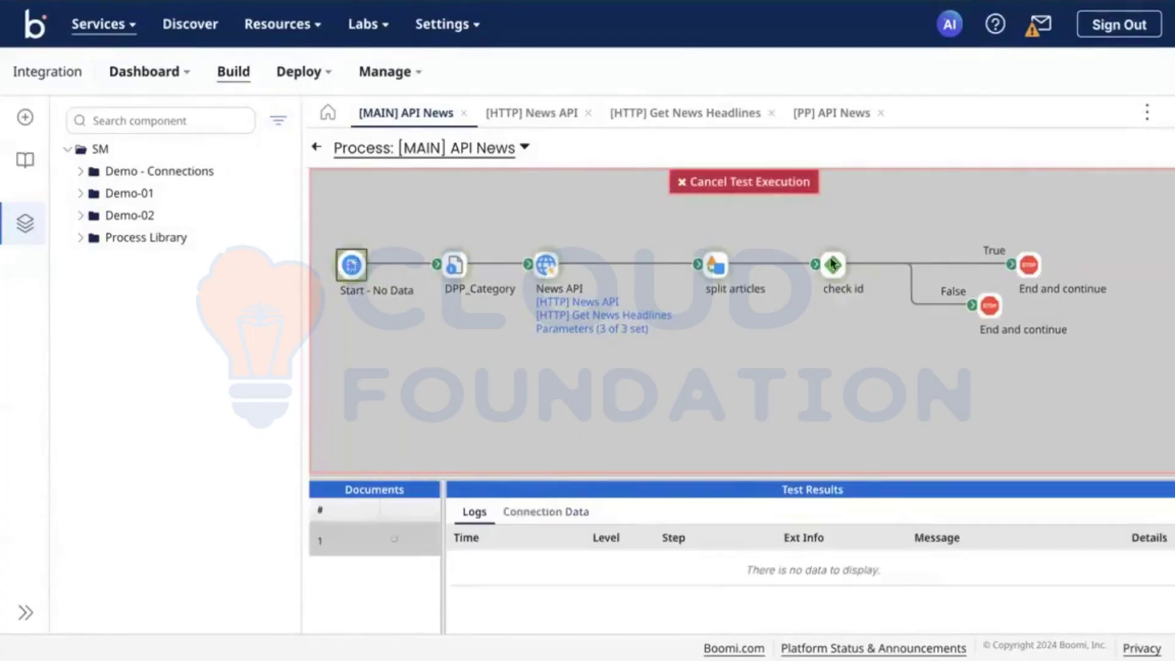
View the source data documents at the True branch's End and continue step, enlarging the test results area
left_click(1023, 268)
left_click(563, 512)
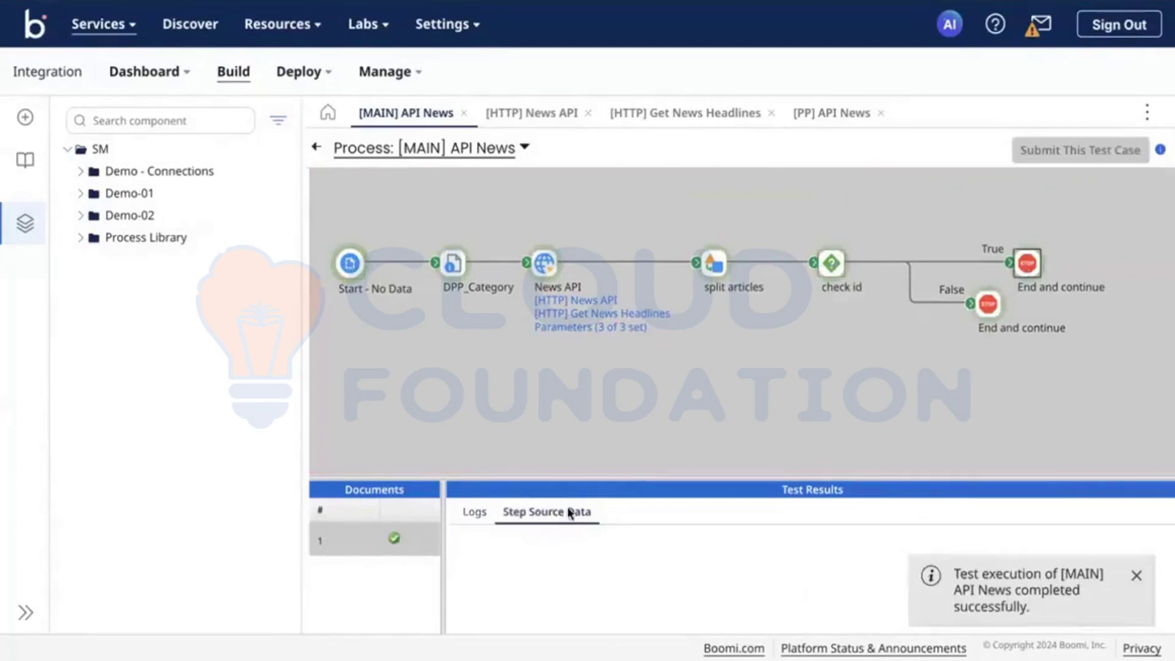
scroll(598, 584, "down", 2)
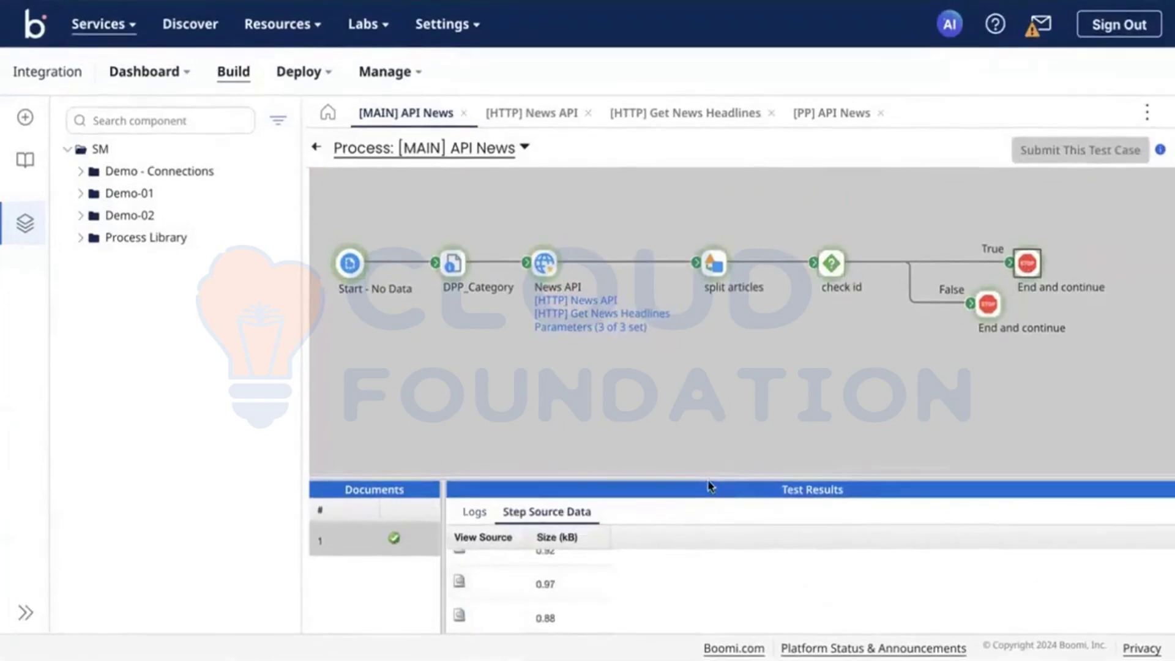
left_click_drag(728, 481, 964, 302)
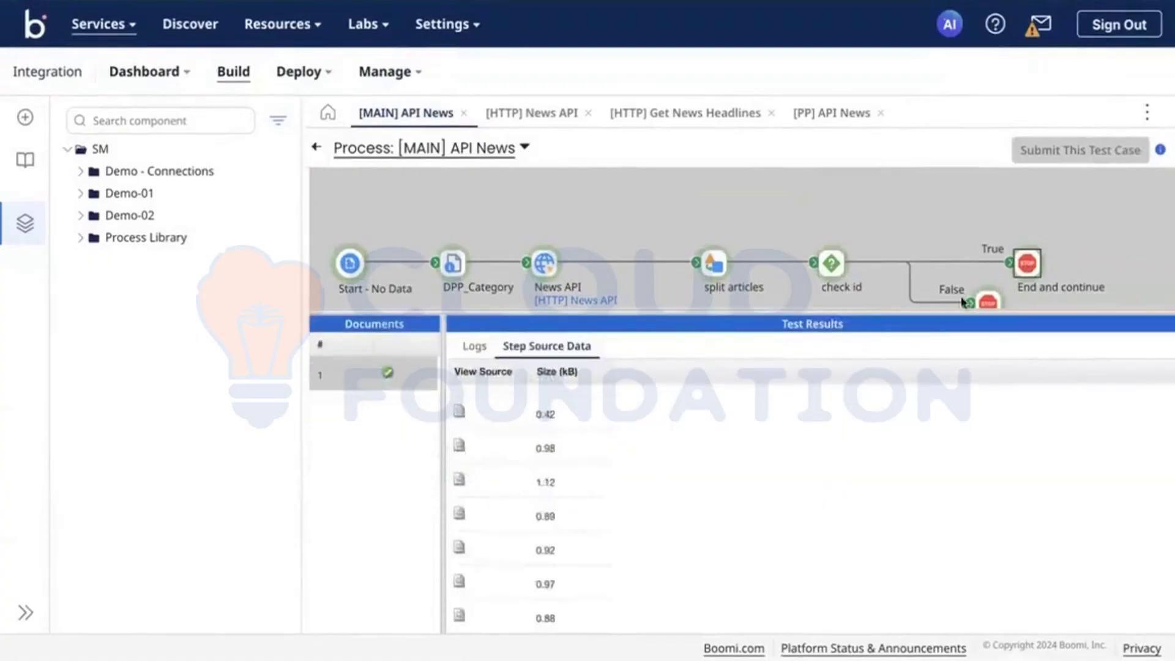
List the source data documents at the False branch's End and continue step and read the first one
left_click(984, 301)
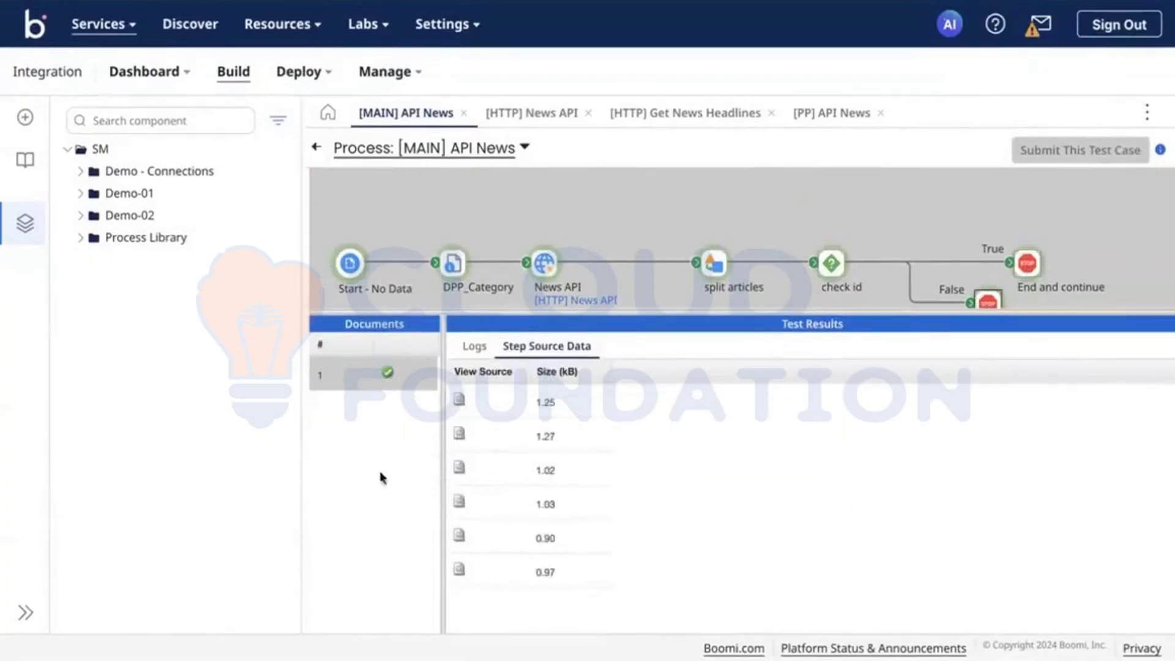
left_click(460, 399)
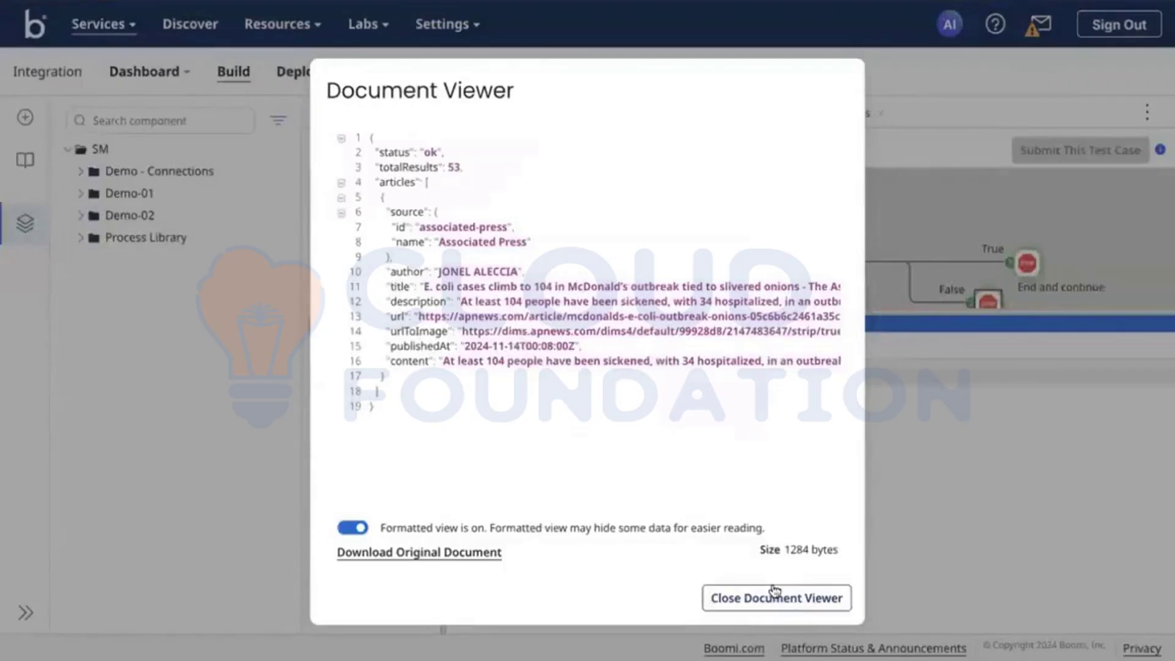
left_click(802, 598)
Read the first source data document at the check id step and return from the test to the process canvas
left_click(832, 263)
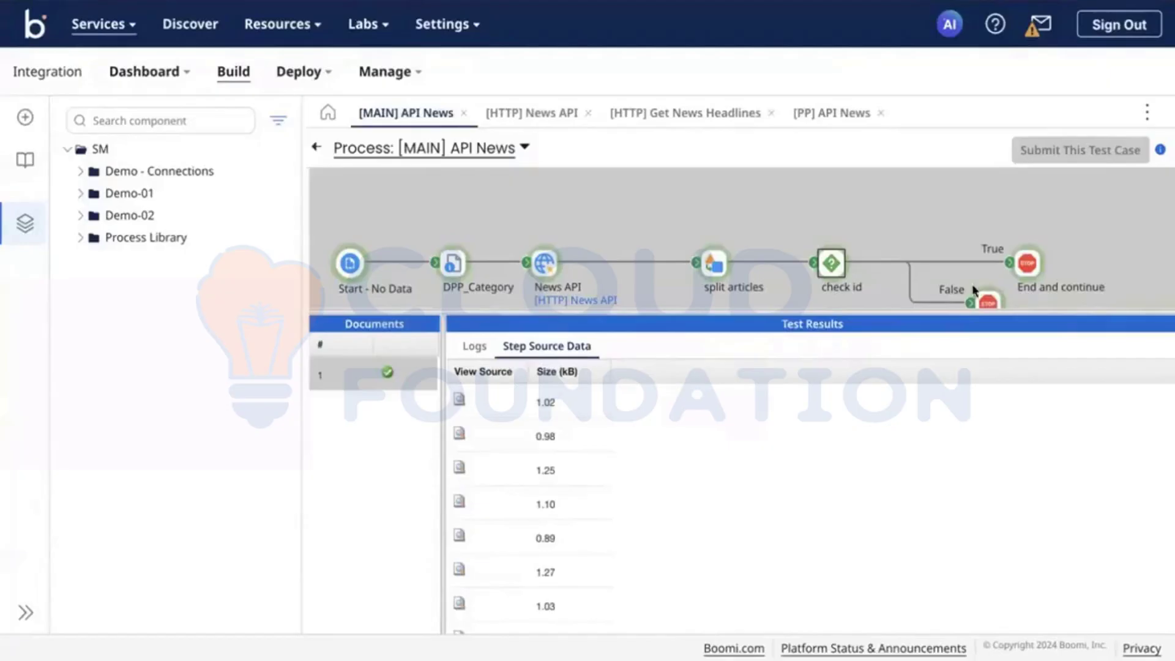
left_click(459, 400)
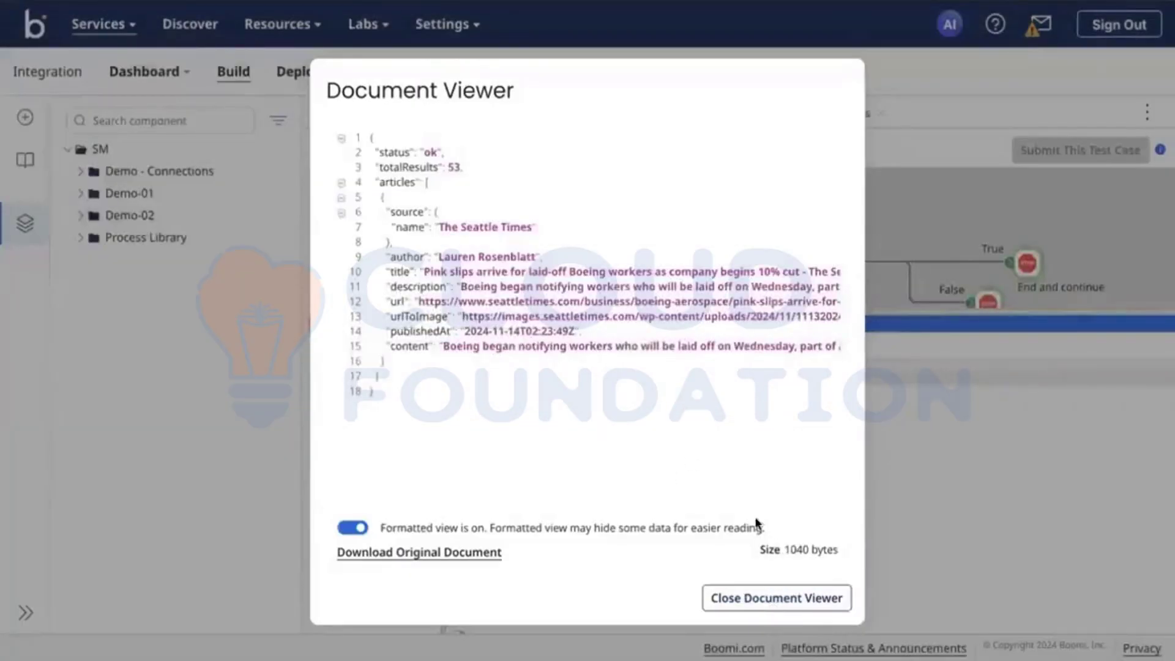
left_click(782, 598)
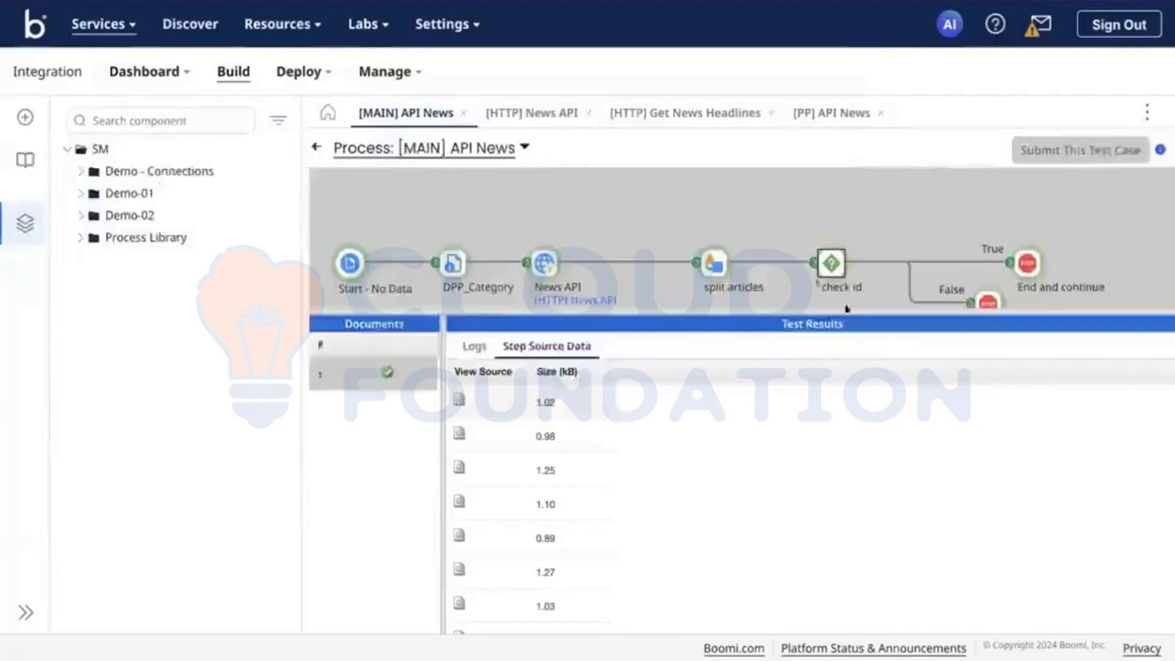
left_click(315, 154)
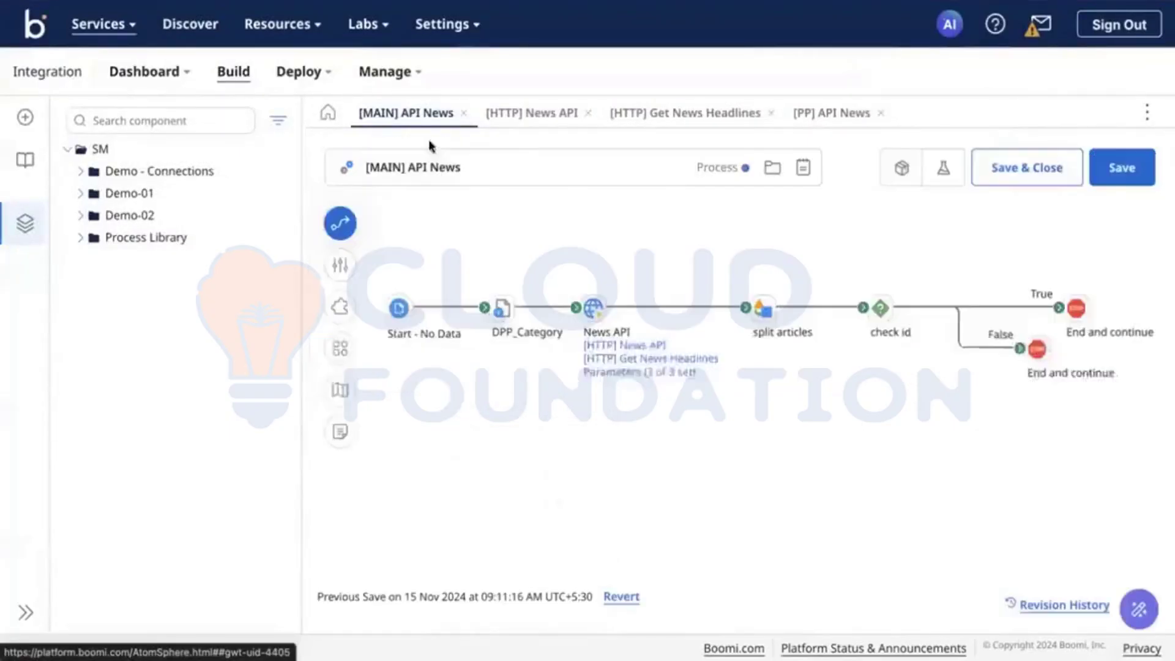
Detach the True branch from its End and continue step and move both end steps to make more room around the branches
mouse_move(1061, 311)
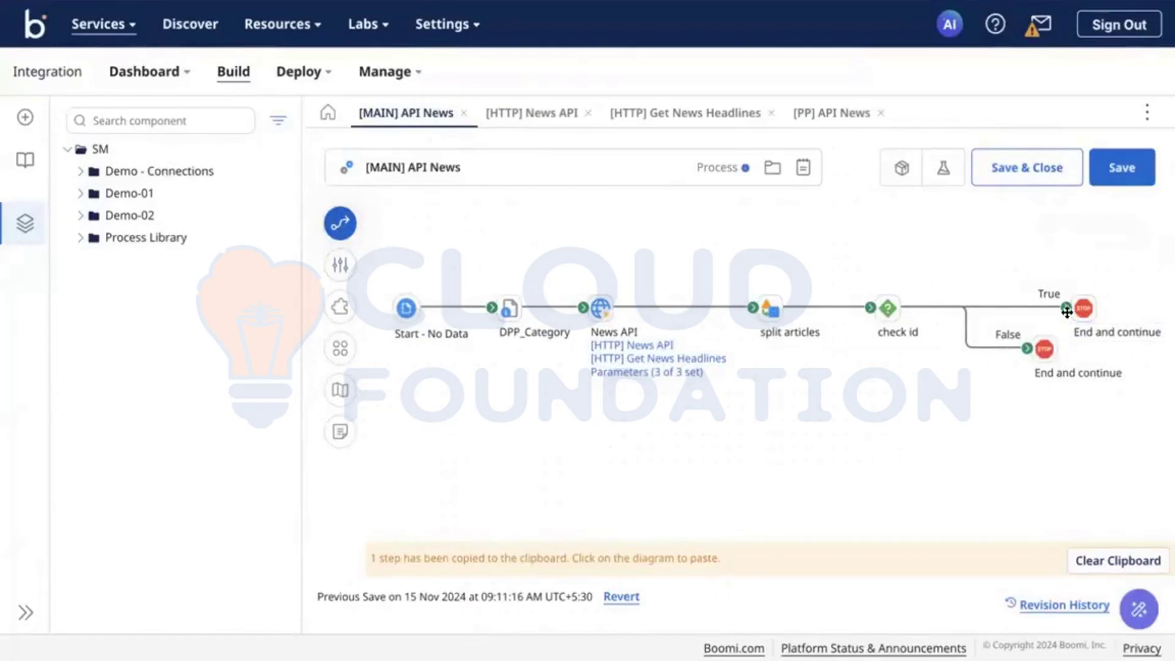
mouse_move(1039, 353)
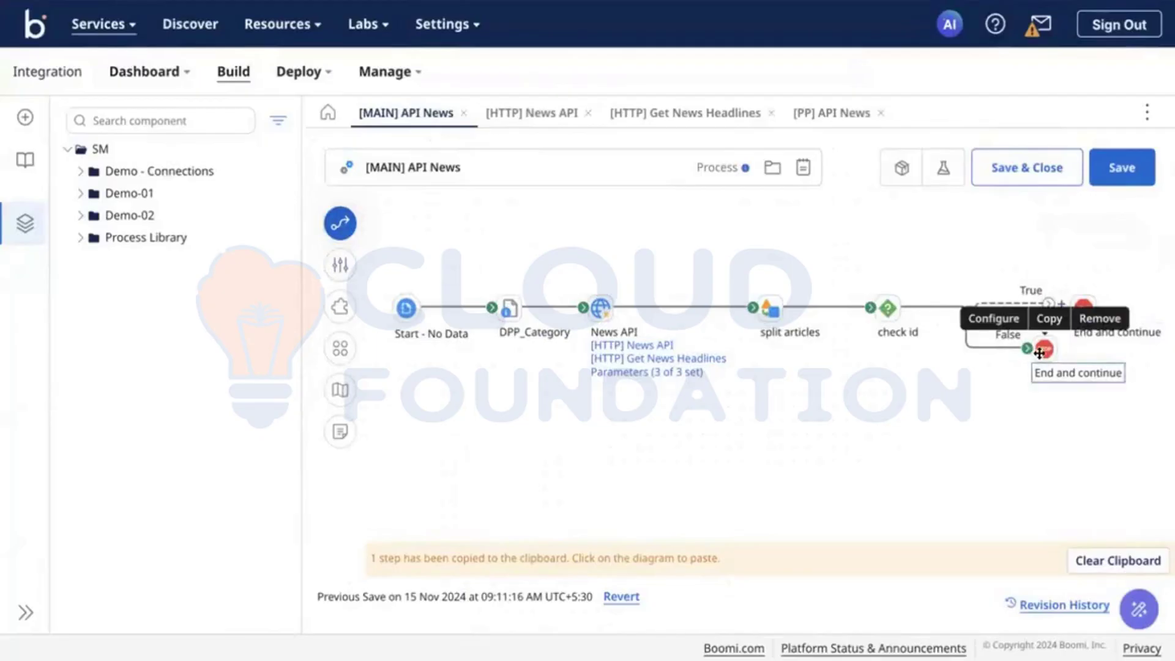
left_click_drag(1040, 353, 1051, 390)
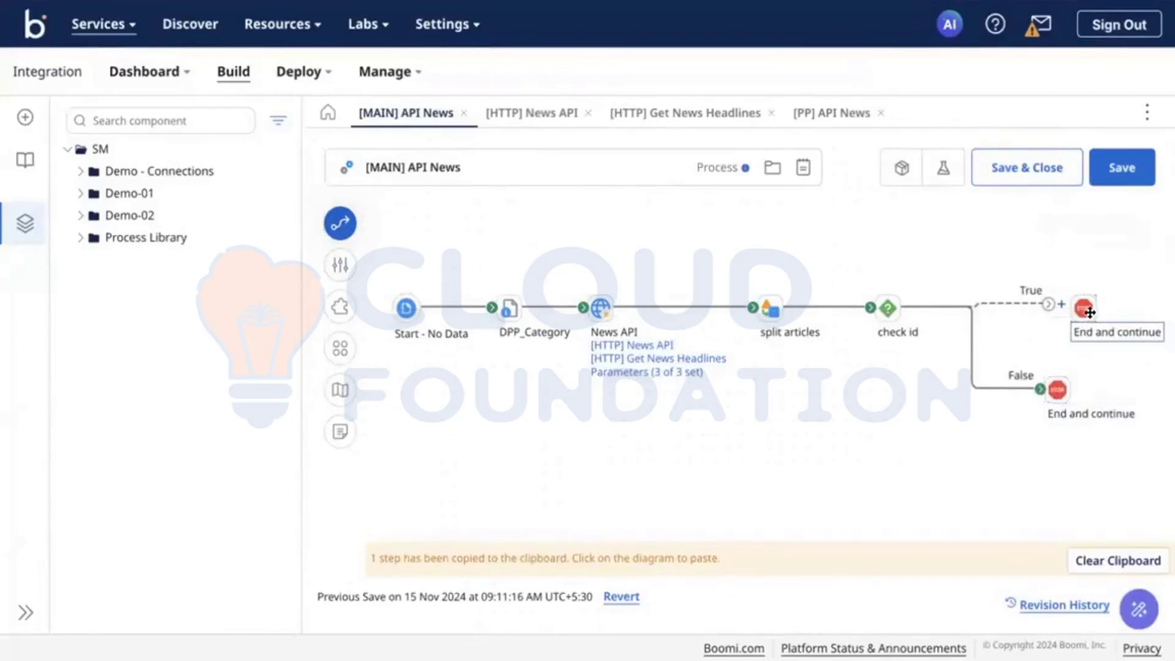
left_click_drag(1090, 313, 1111, 306)
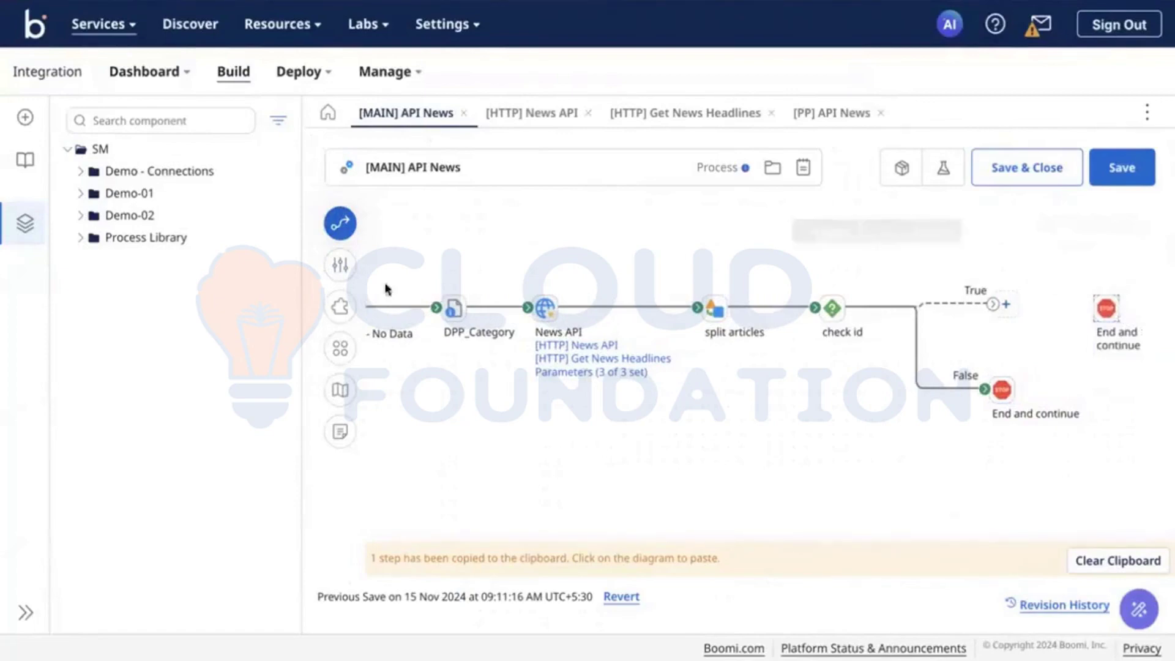
Add a Data Process step to the canvas and give it the display name "combine by id"
left_click(340, 223)
double_click(436, 245)
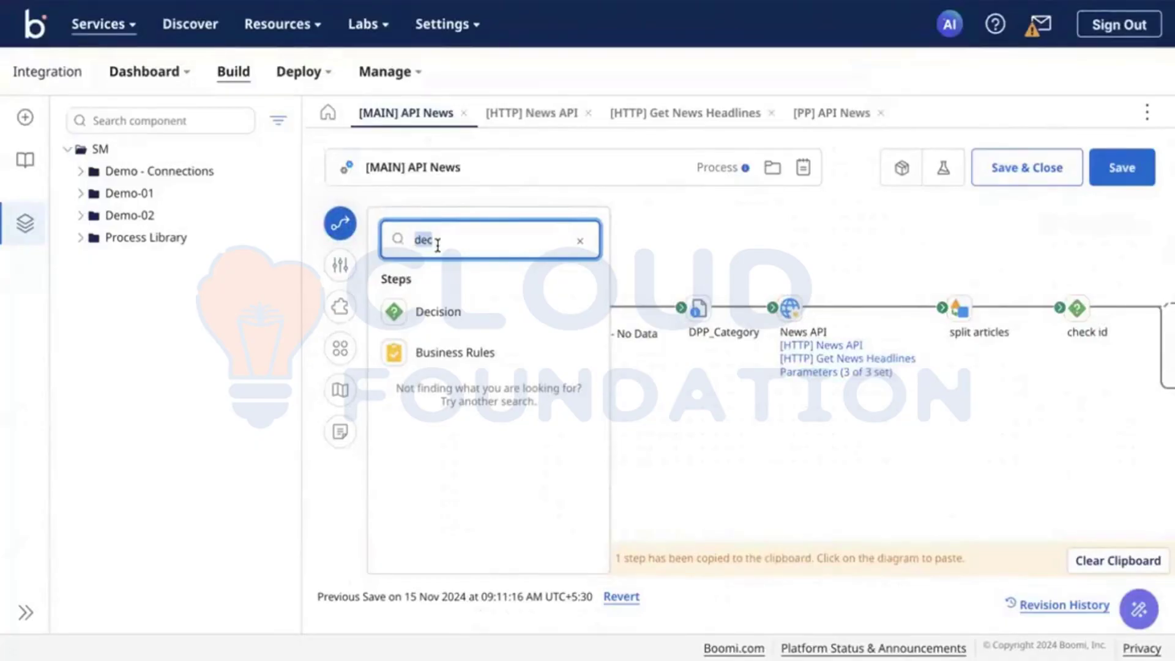
type("da")
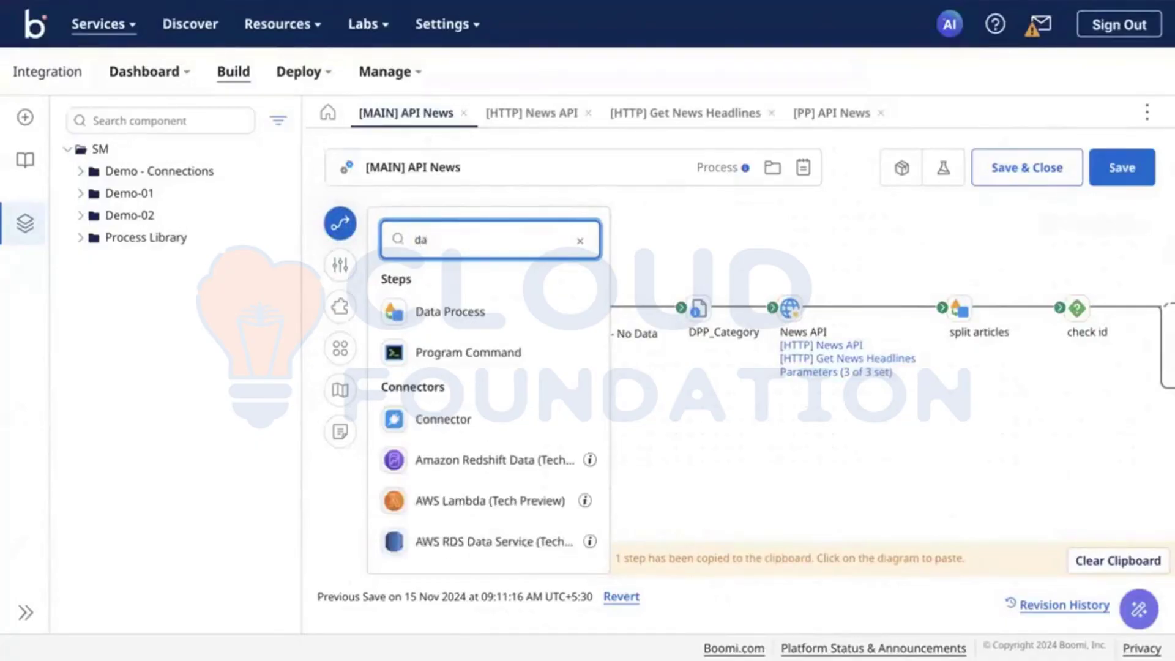
left_click_drag(412, 305, 965, 270)
left_click(907, 281)
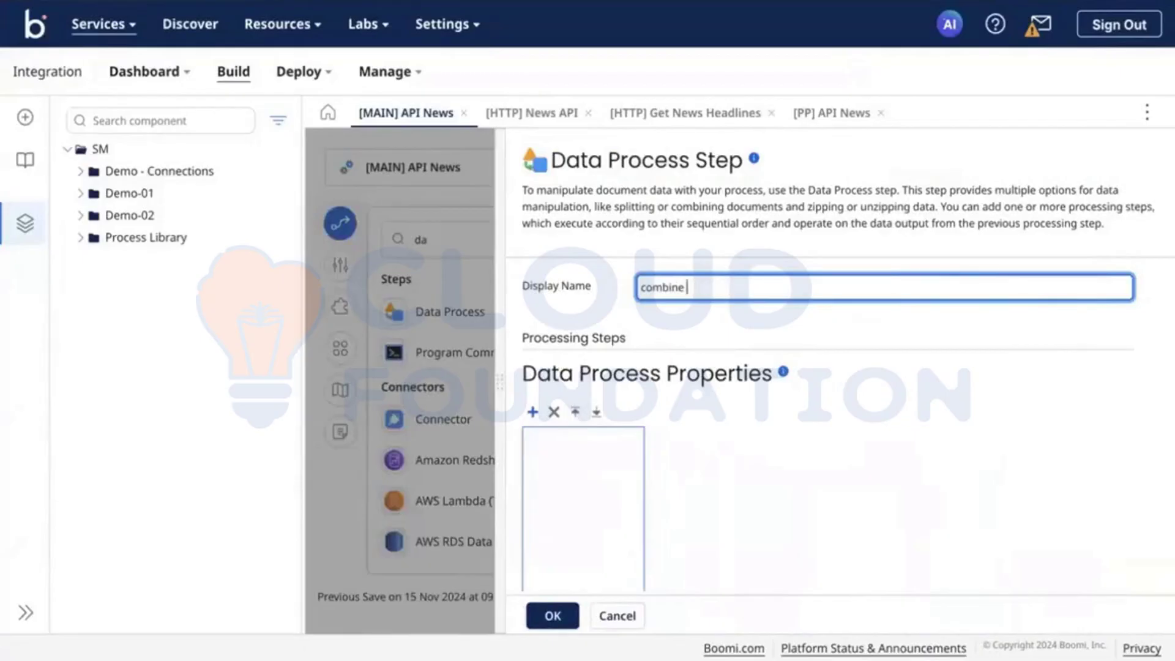
type("combine by id")
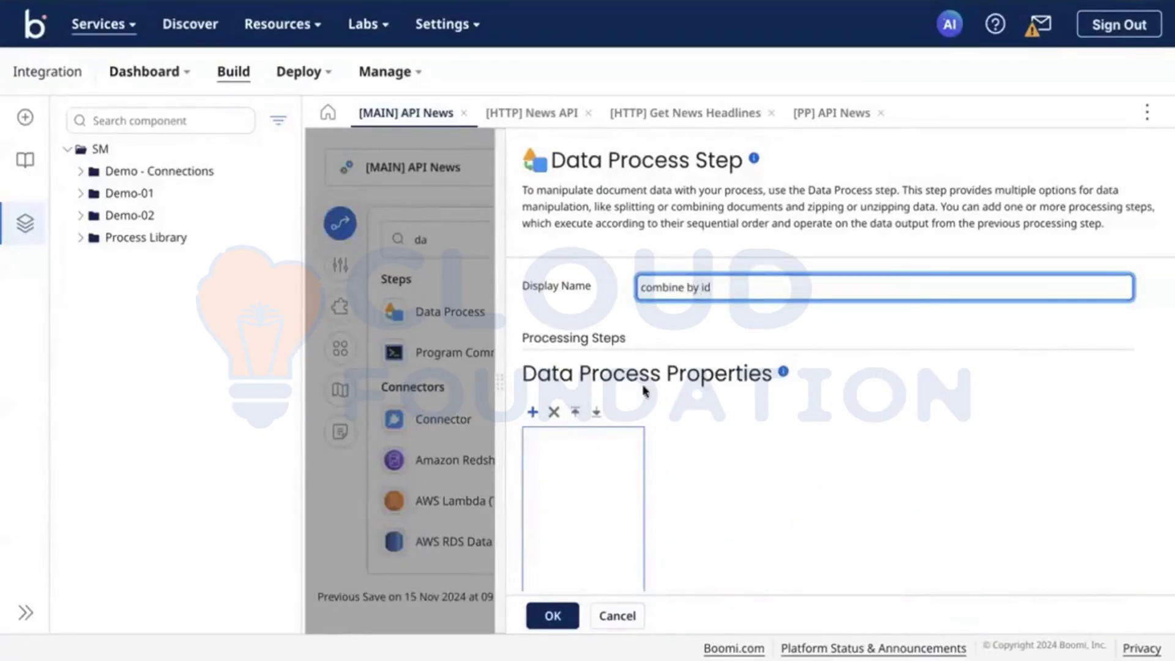
Add a Combine Documents processing step to the combine by id step with JSON as its profile type
left_click(532, 412)
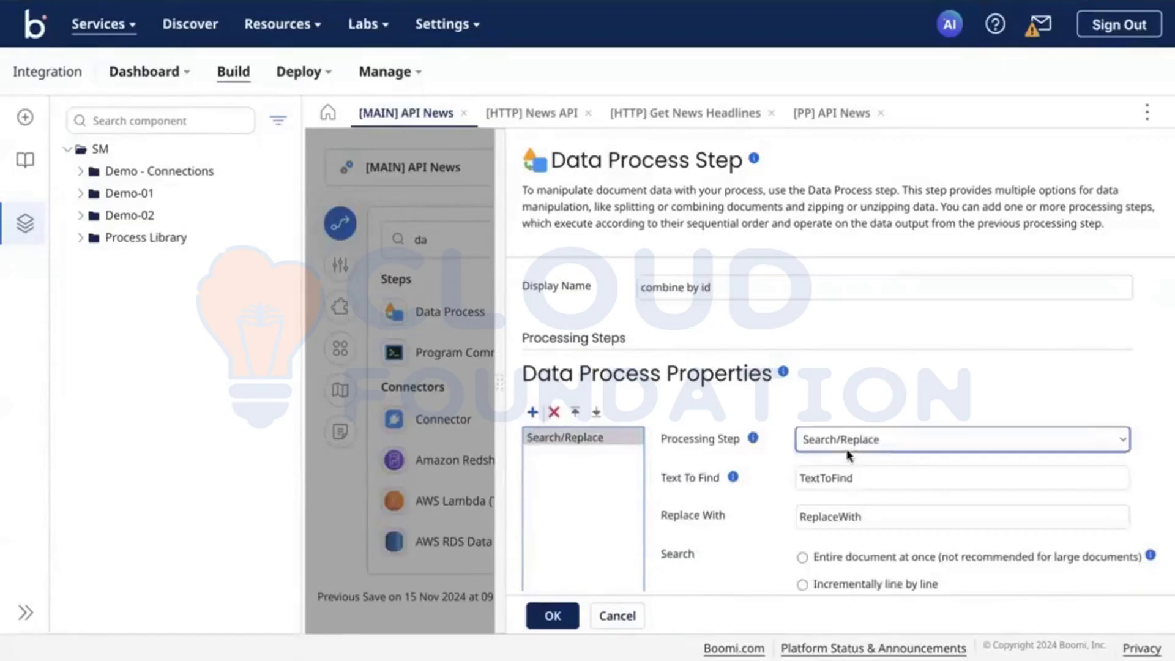
left_click(822, 436)
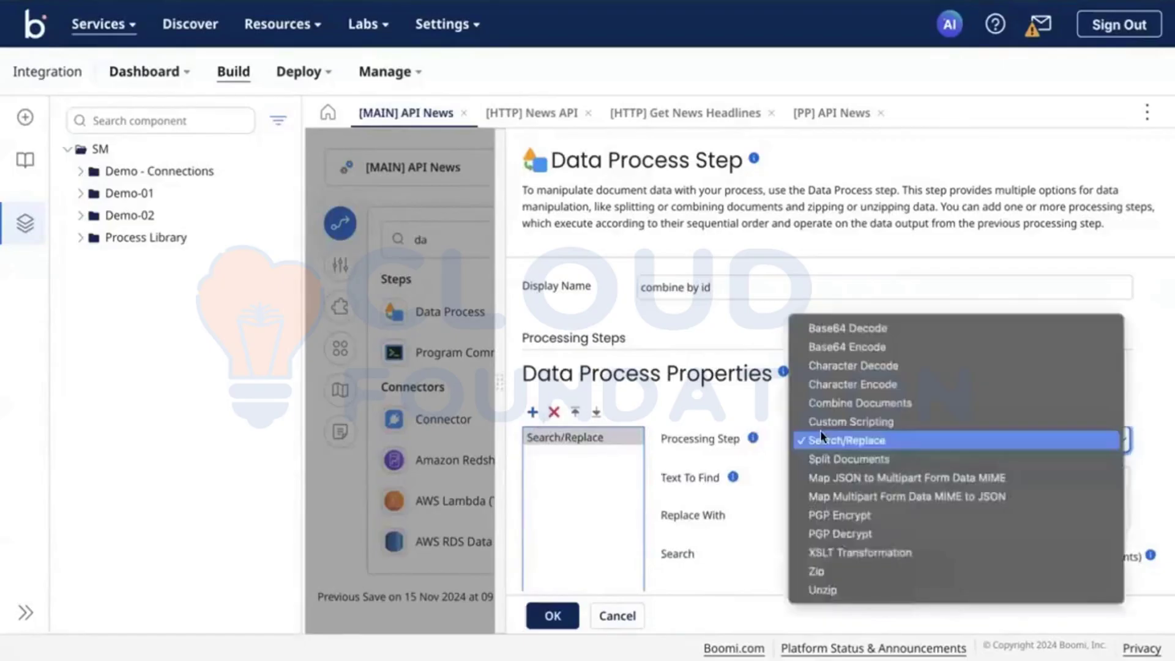
left_click(861, 405)
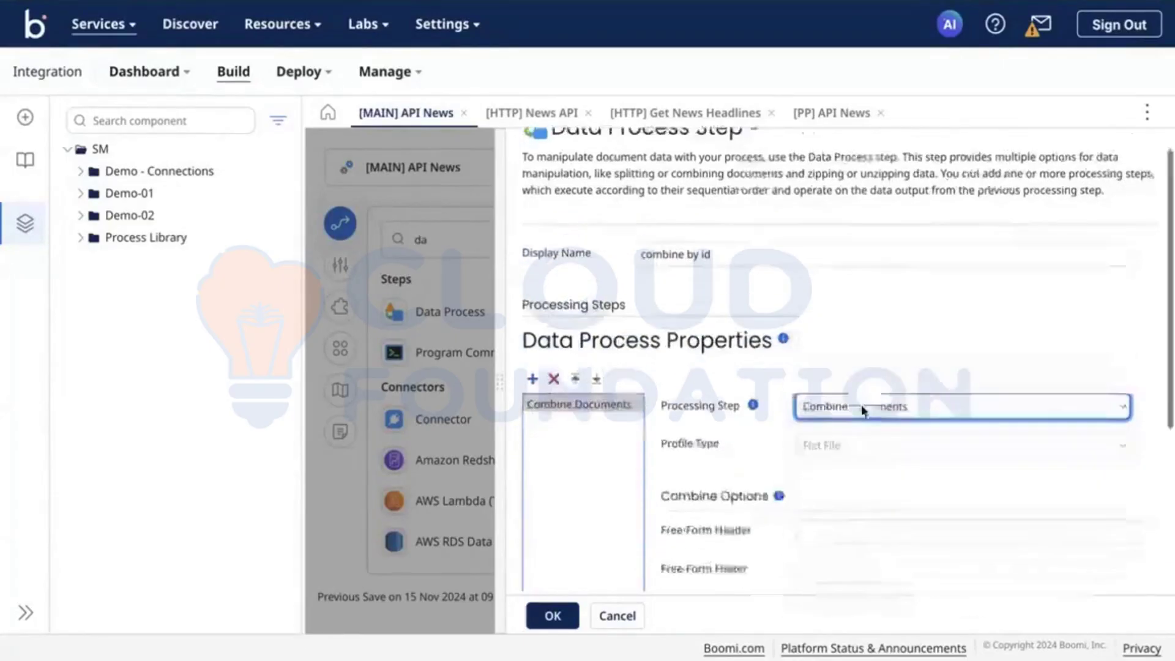
scroll(863, 379, "down", 2)
left_click(865, 351)
left_click(840, 369)
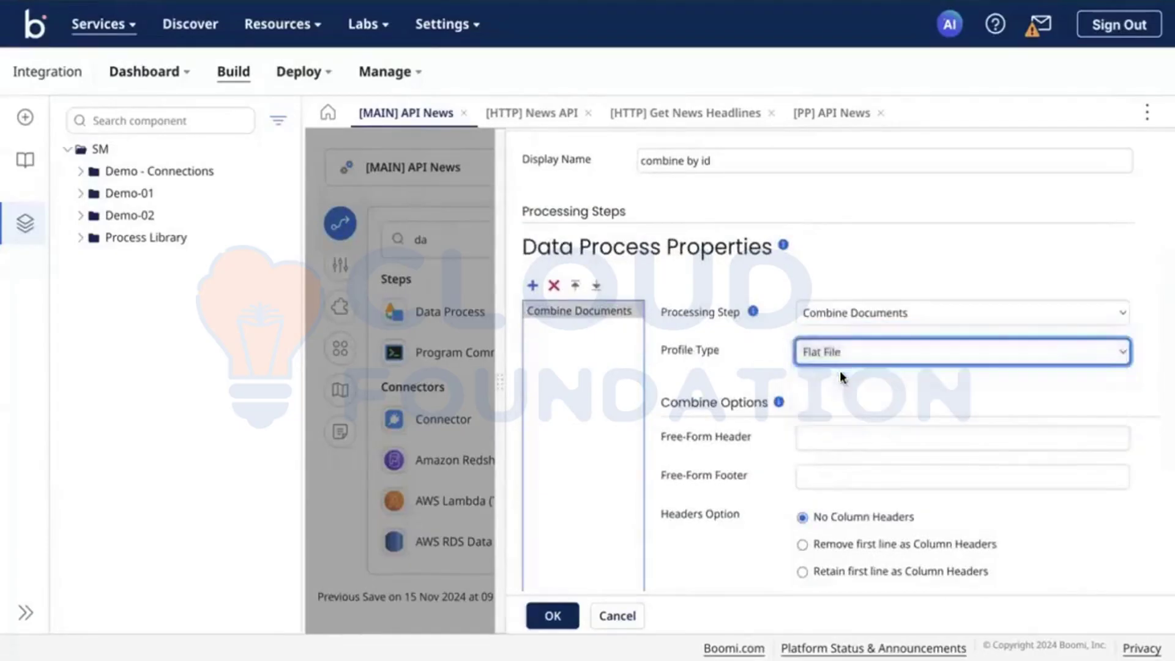
Choose [JSON] Business Headlines as the combine profile and ArrayElement1 under the articles array as the combine element
left_click(853, 448)
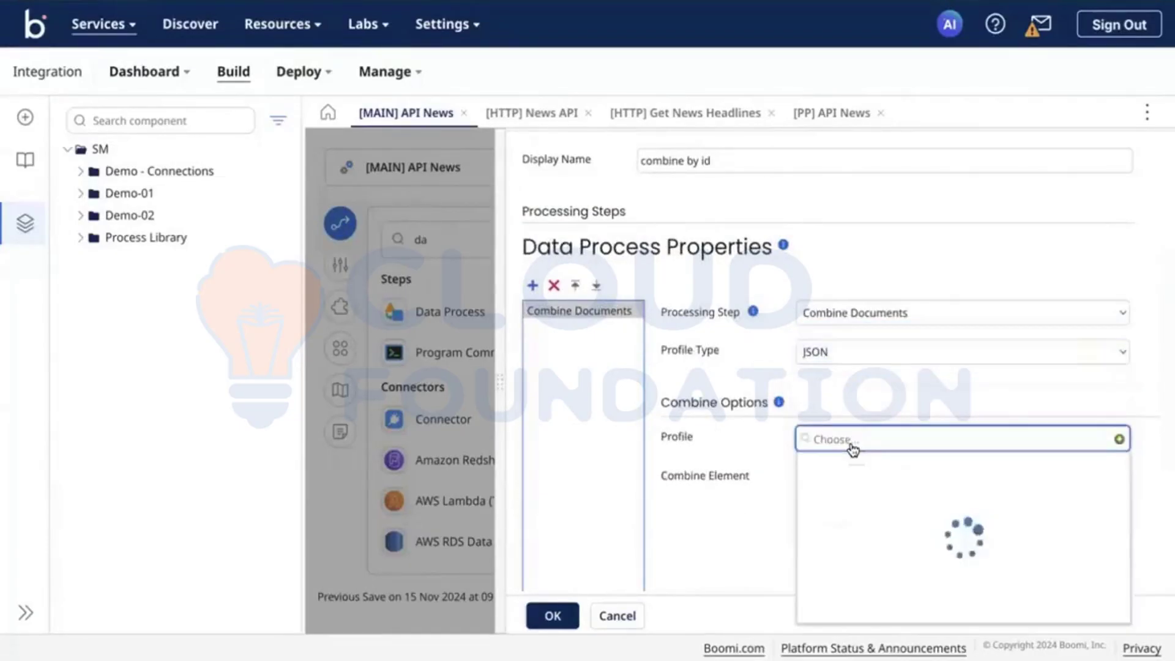
left_click(870, 513)
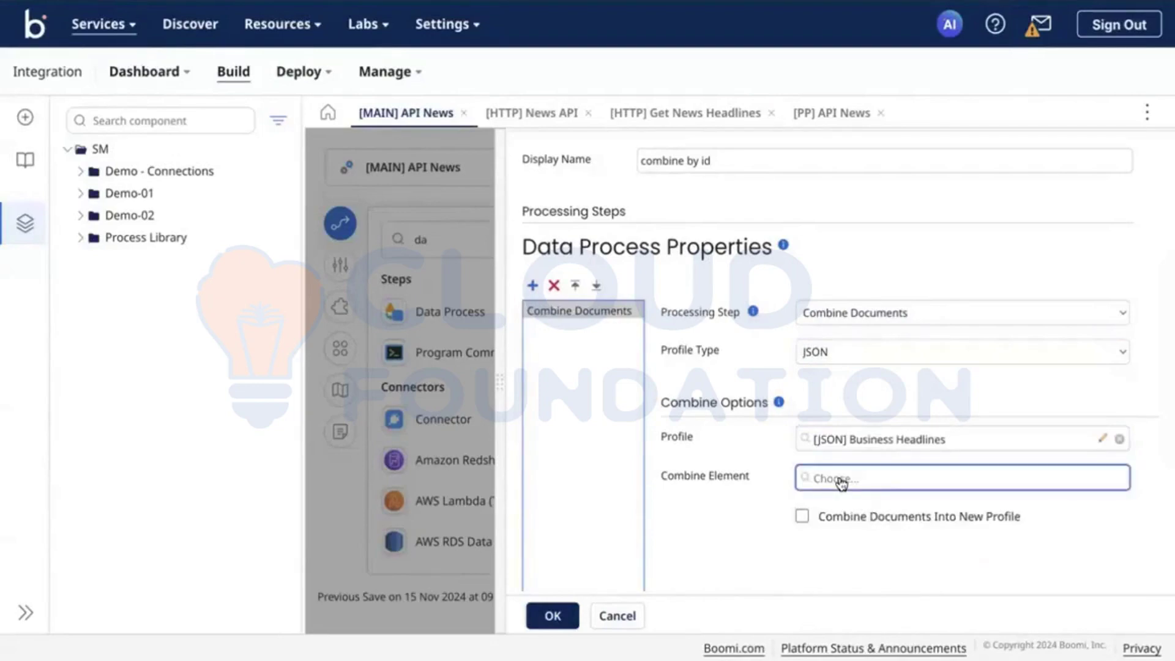
left_click(807, 482)
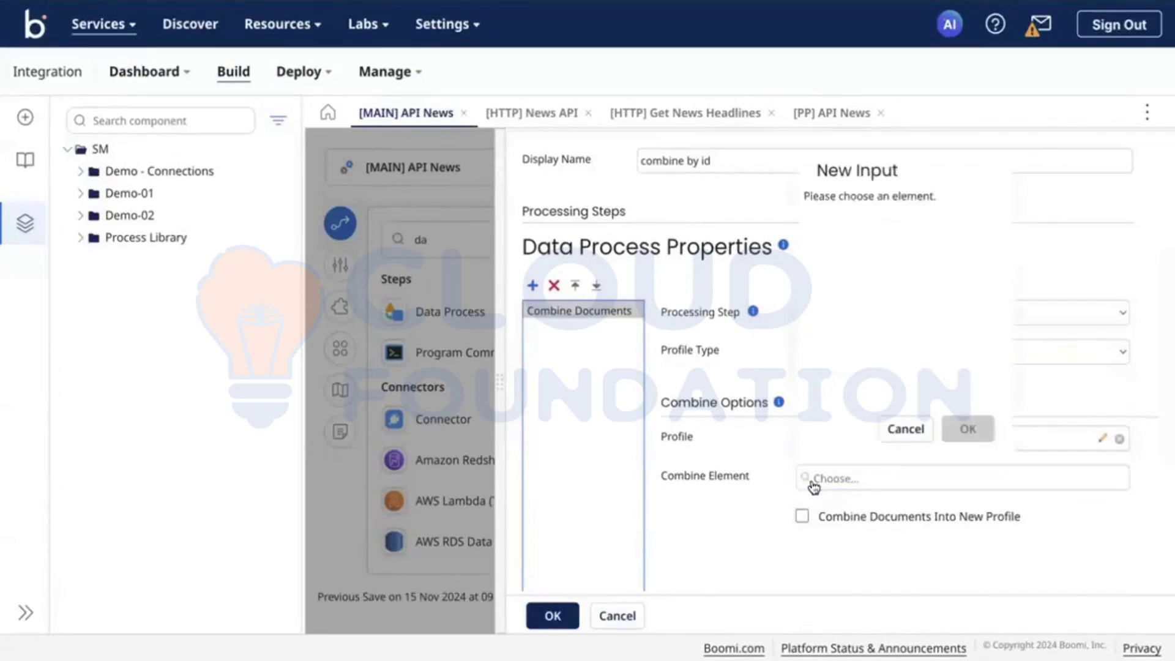
left_click(826, 234)
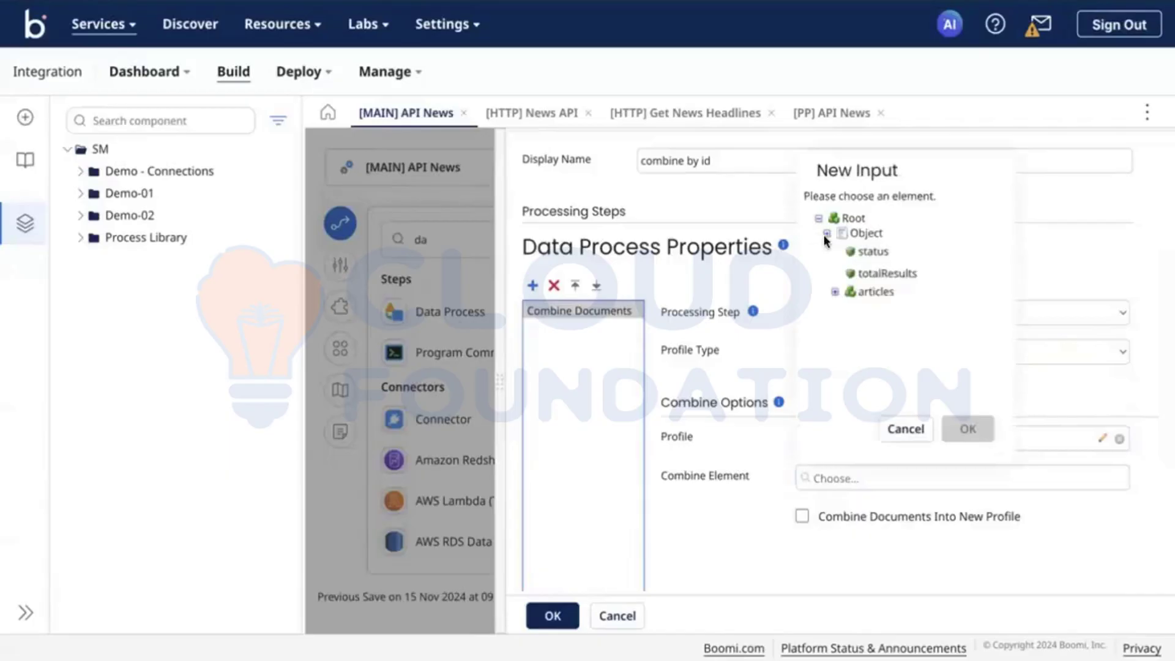
left_click(835, 292)
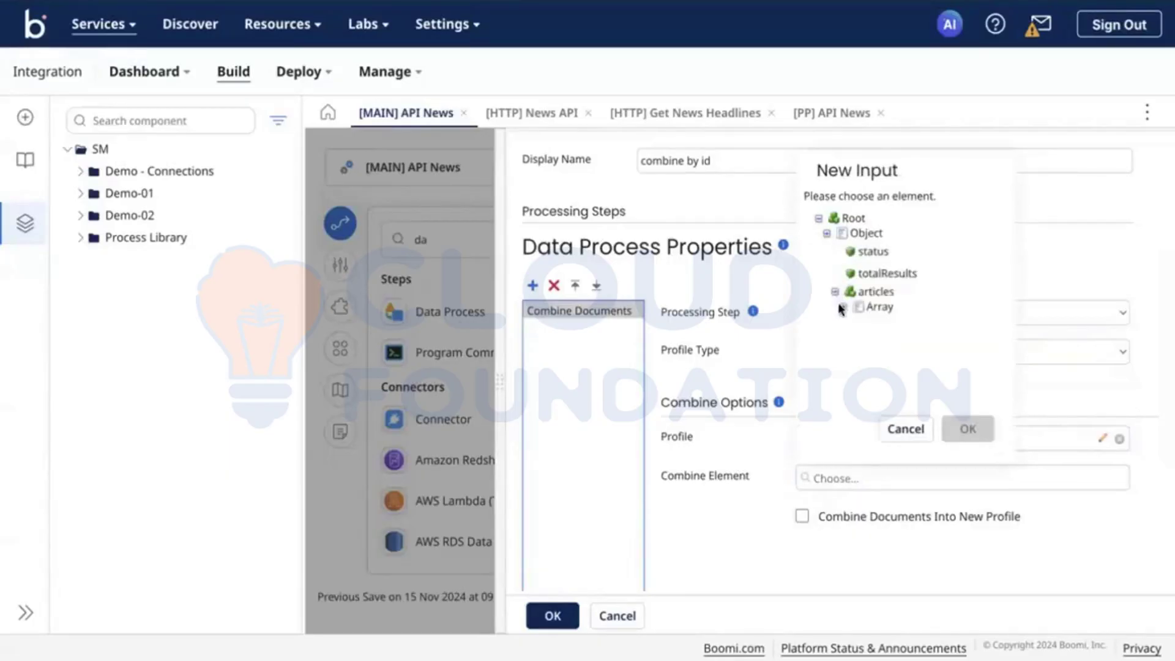
left_click(843, 307)
left_click(852, 321)
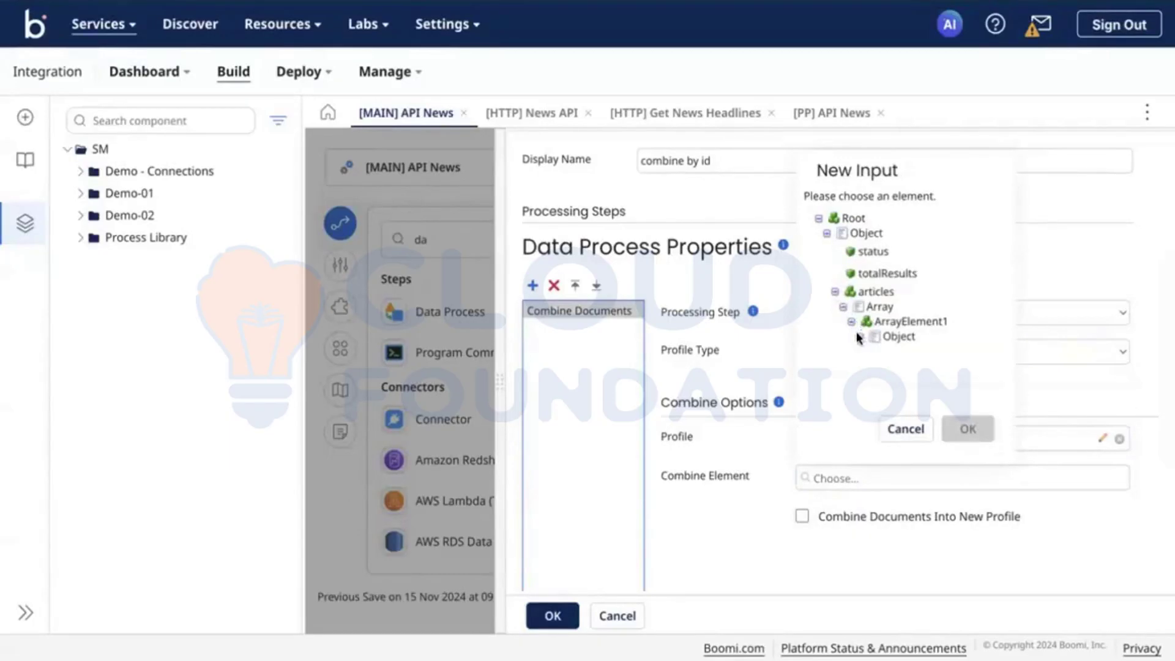
left_click(860, 337)
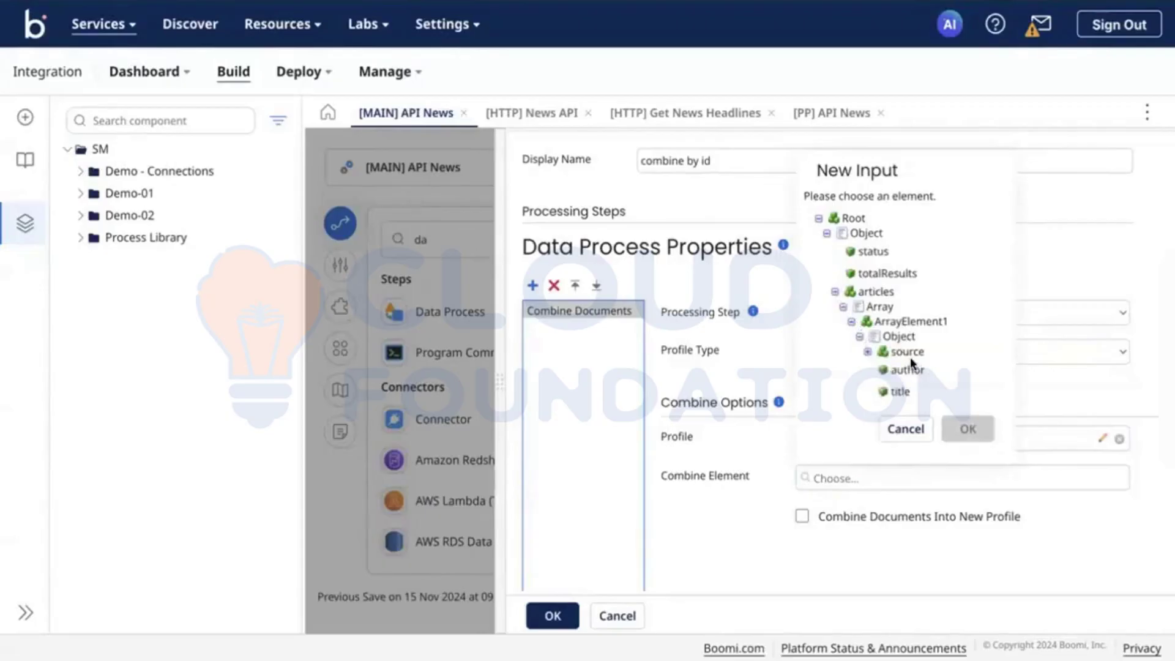
left_click(867, 351)
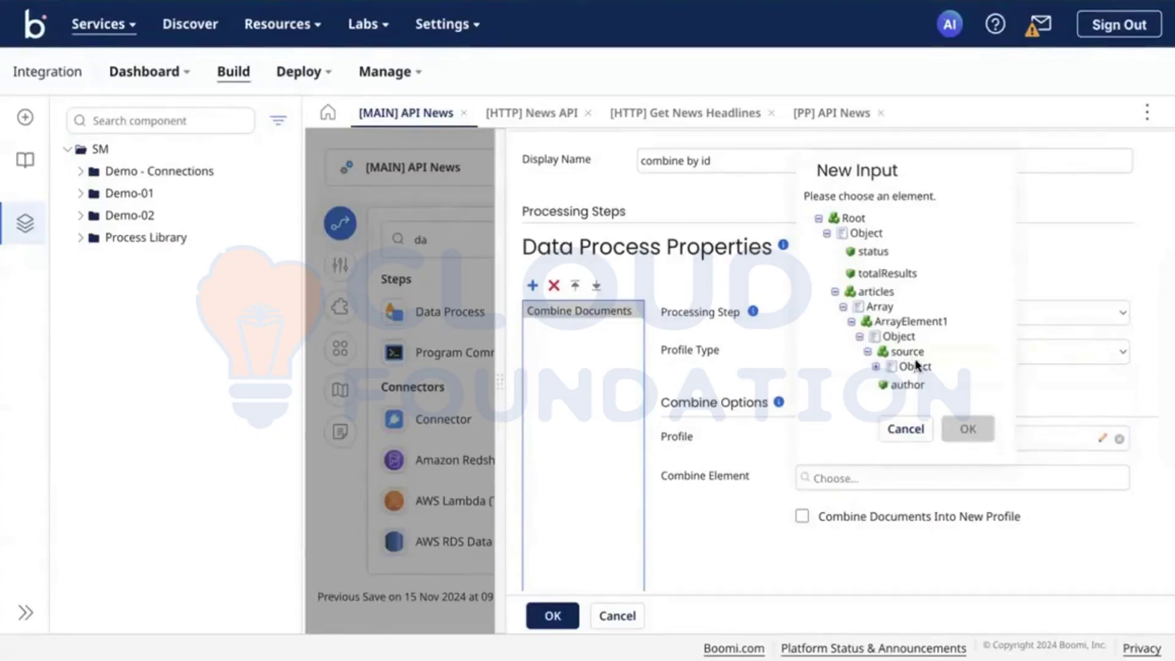
left_click(913, 322)
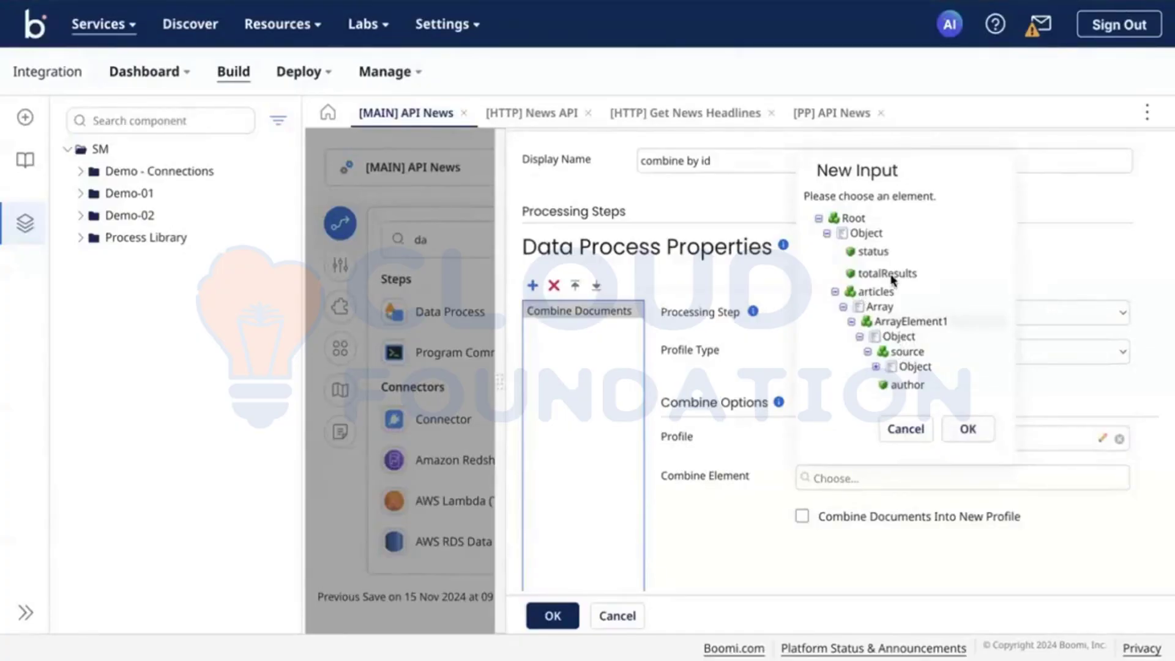
left_click(967, 430)
Reselect ArrayElement1 under the articles array as the combine element and apply the combine by id step's settings
left_click(871, 480)
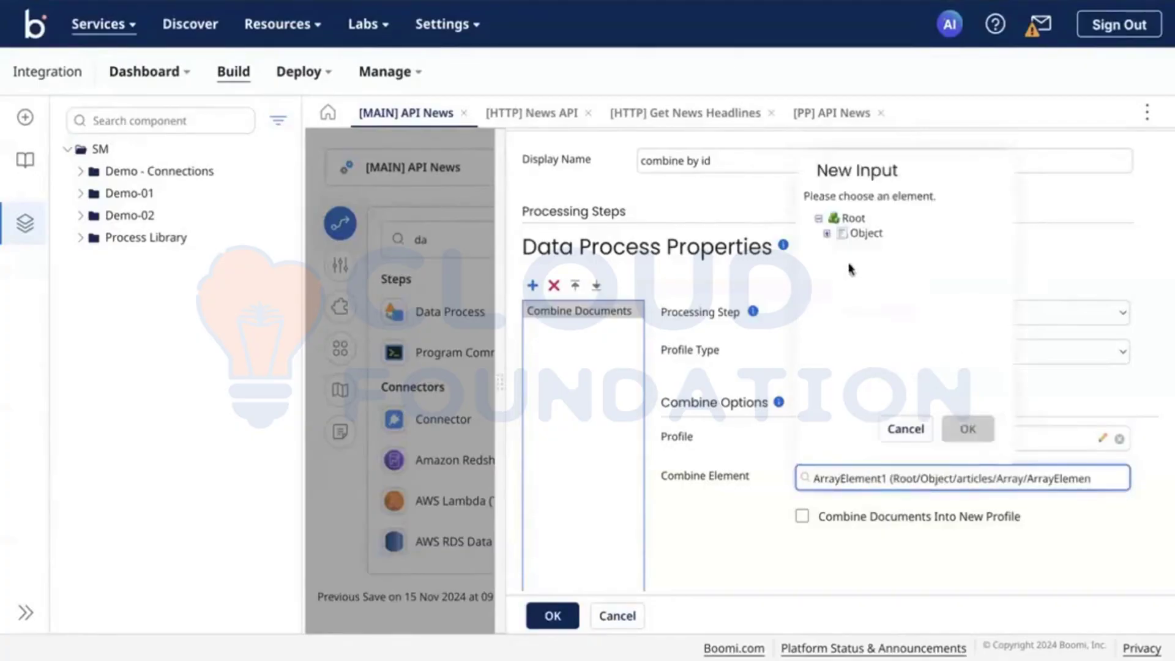
left_click(828, 234)
left_click(836, 293)
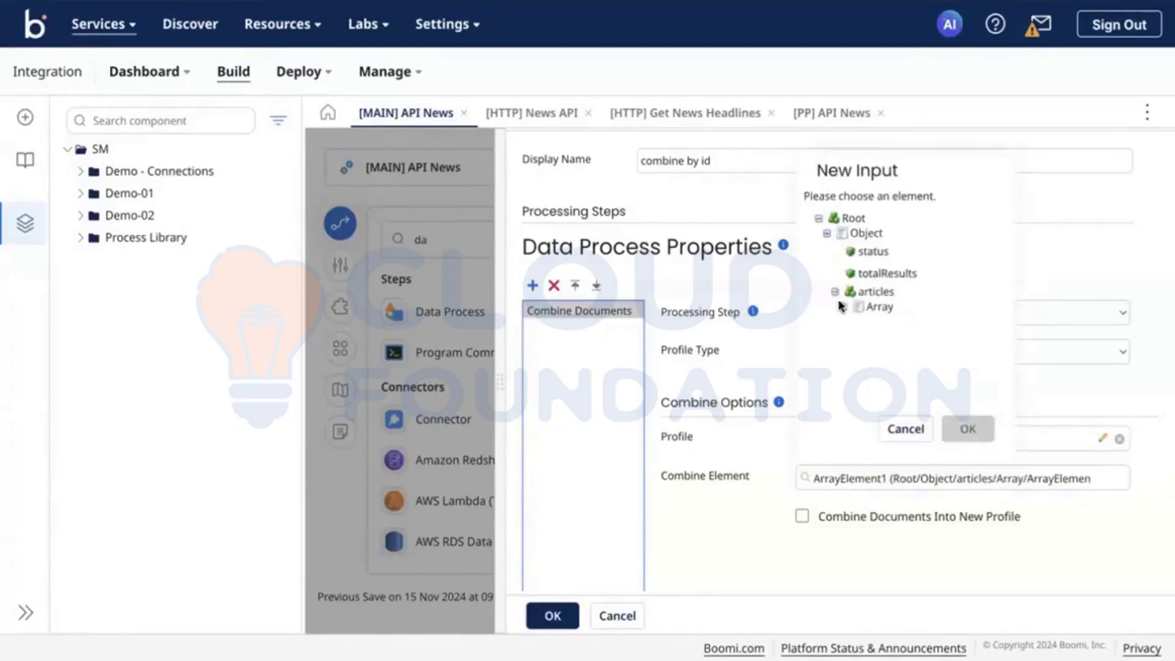
left_click(843, 308)
left_click(851, 323)
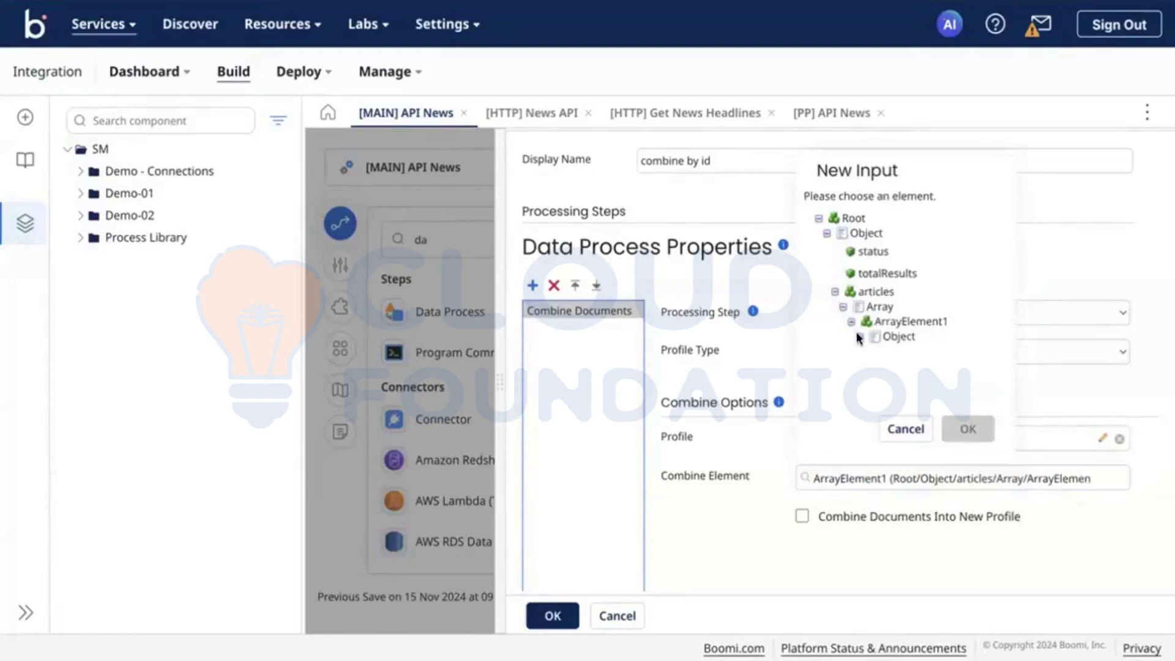
left_click(859, 336)
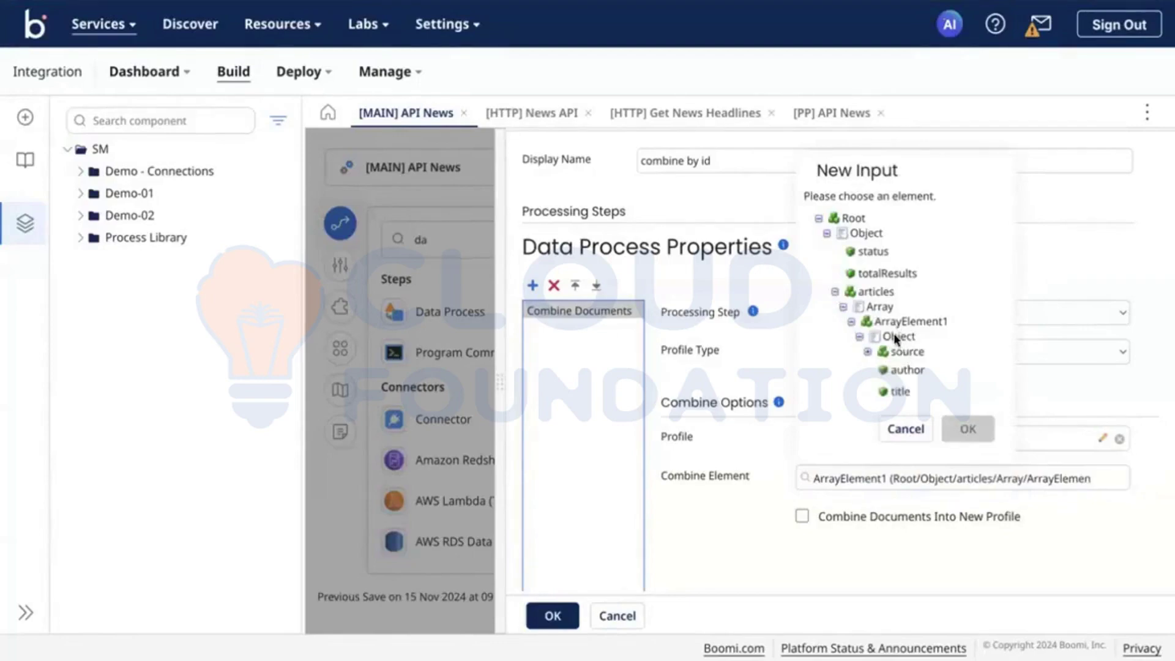
left_click(908, 321)
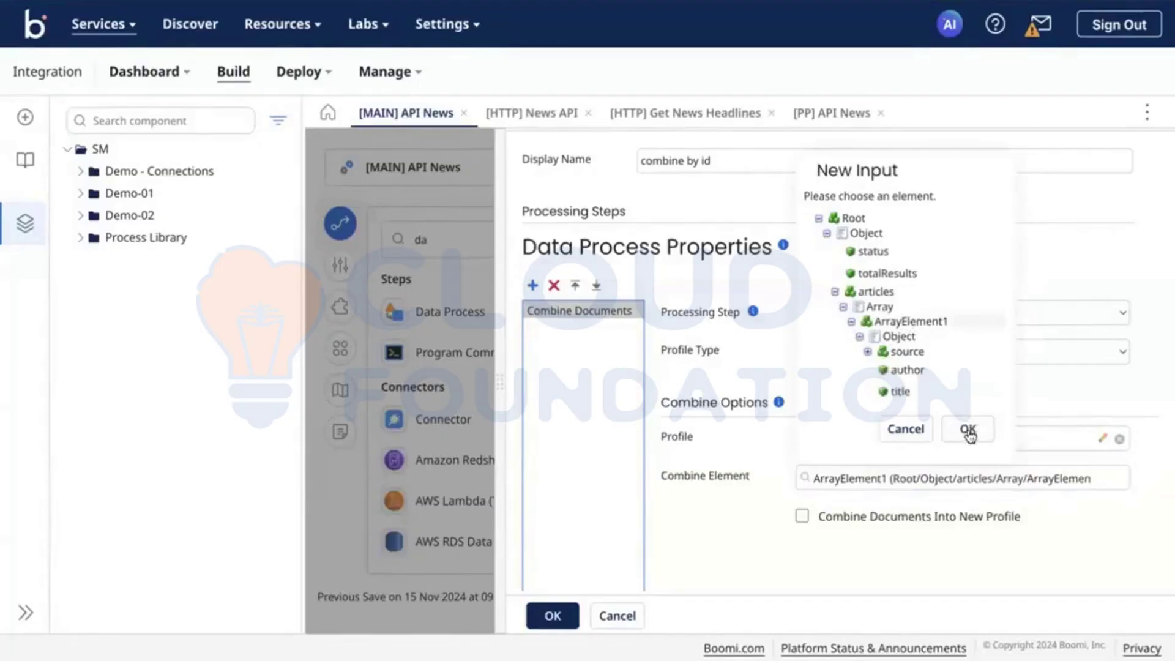
left_click(966, 429)
left_click(553, 616)
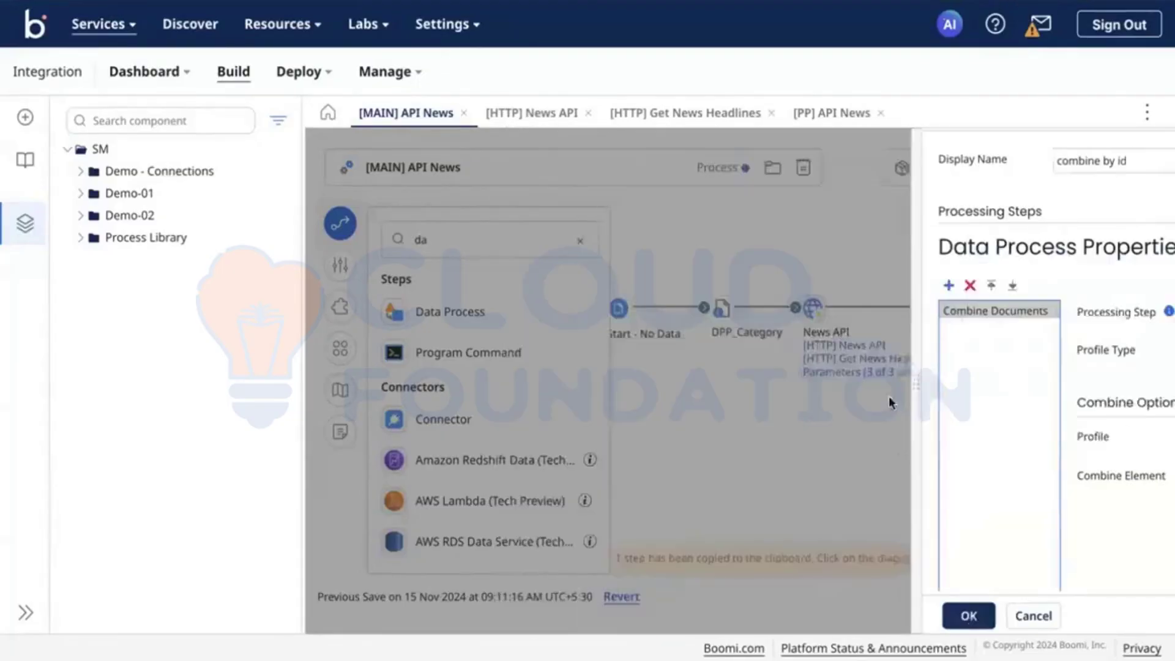
Connect the True branch through the combine by id step to its End and continue step, and save the process
left_click_drag(931, 269, 980, 308)
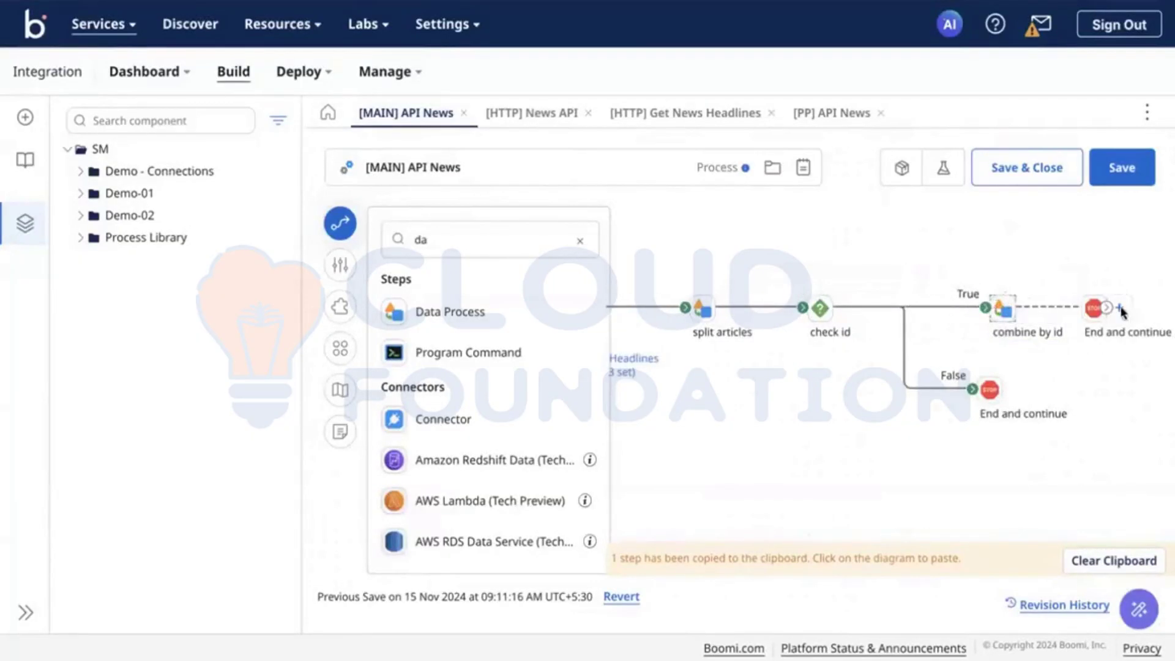
left_click_drag(1107, 314, 1096, 308)
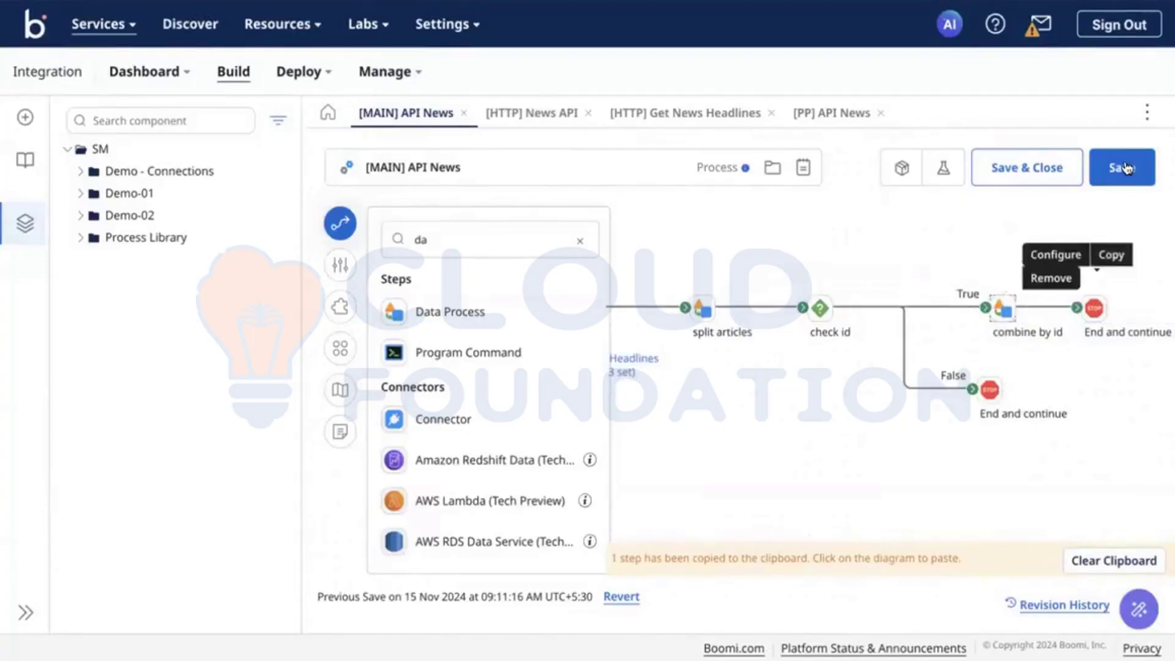
Test the process on Test-DV and open the source data document at the True branch's End and continue step
left_click(946, 169)
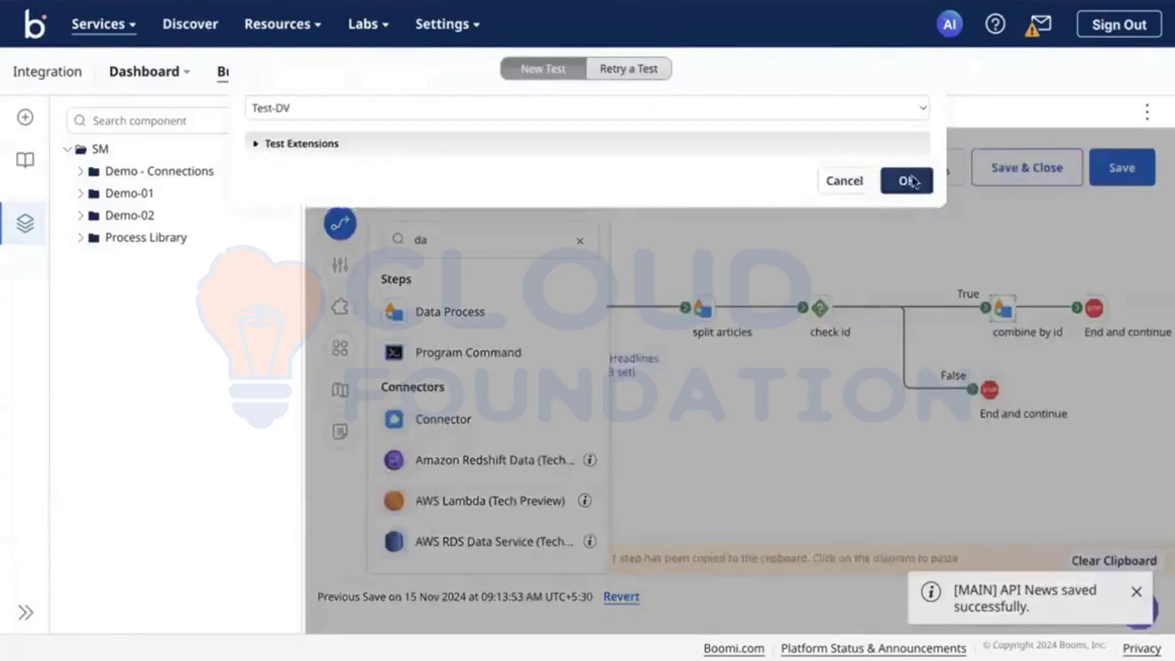
left_click(911, 181)
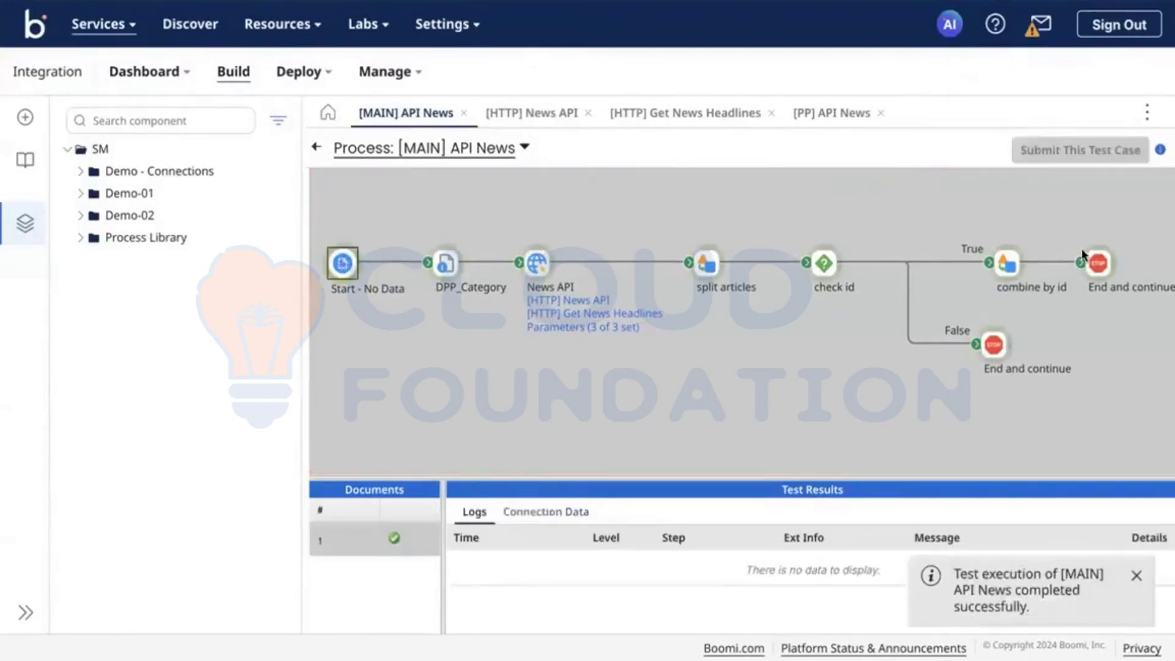
left_click(1096, 261)
left_click(551, 520)
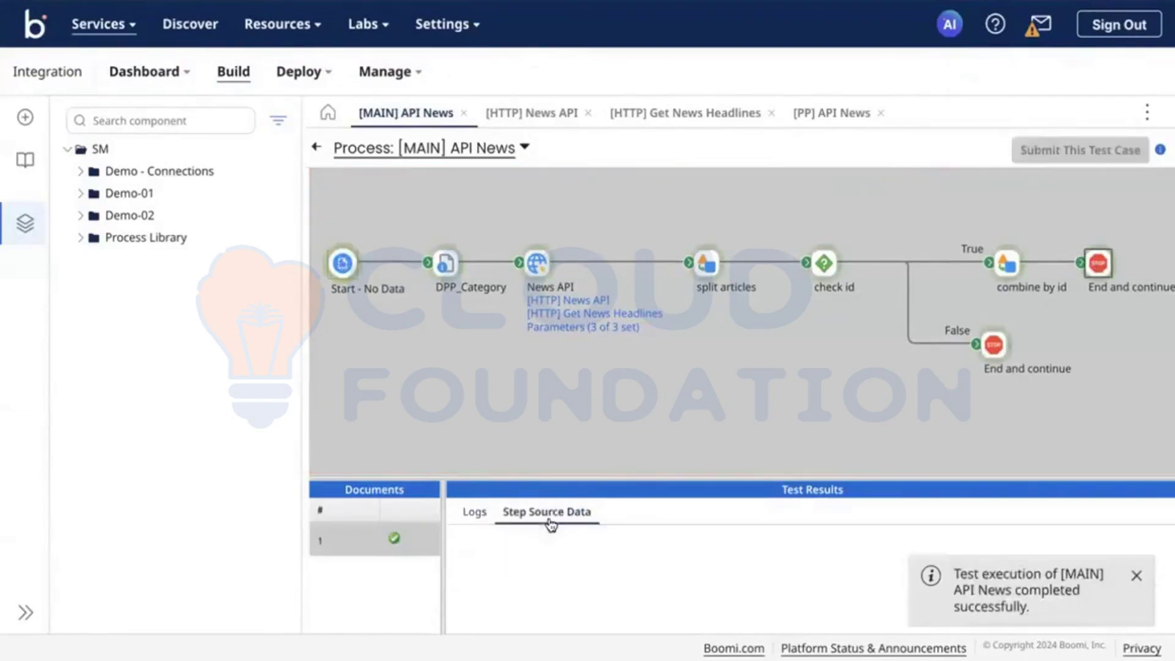
left_click(463, 564)
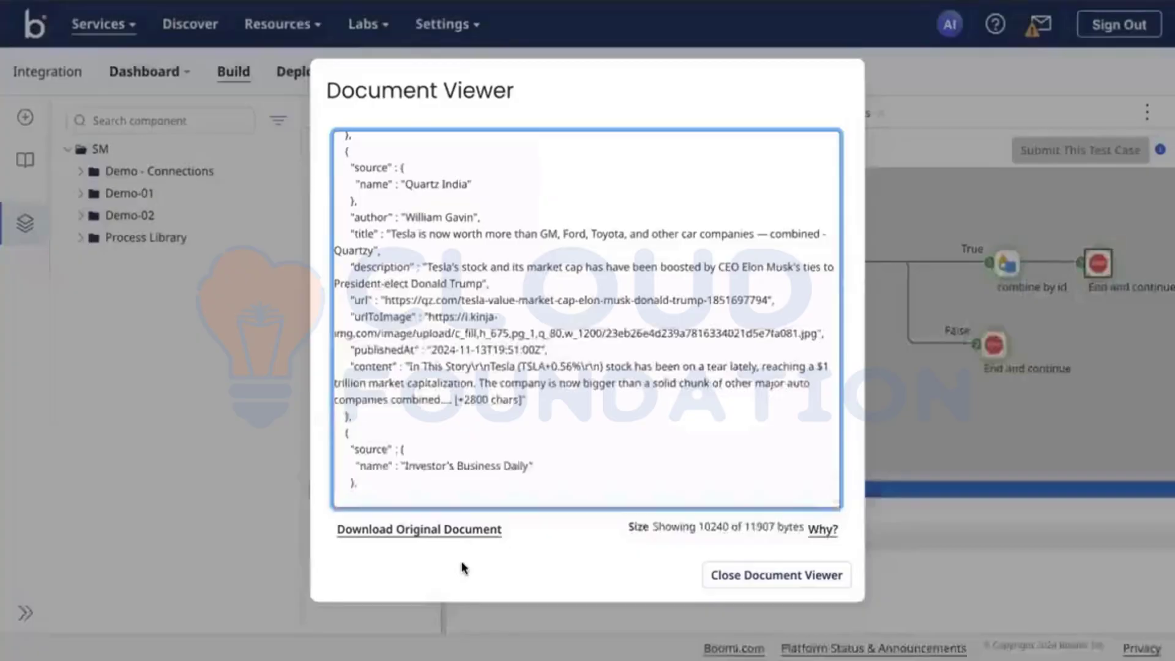
Read through the combined articles document from start to end and return from the test to the process canvas
scroll(581, 309, "down", 5)
scroll(581, 309, "up", 10)
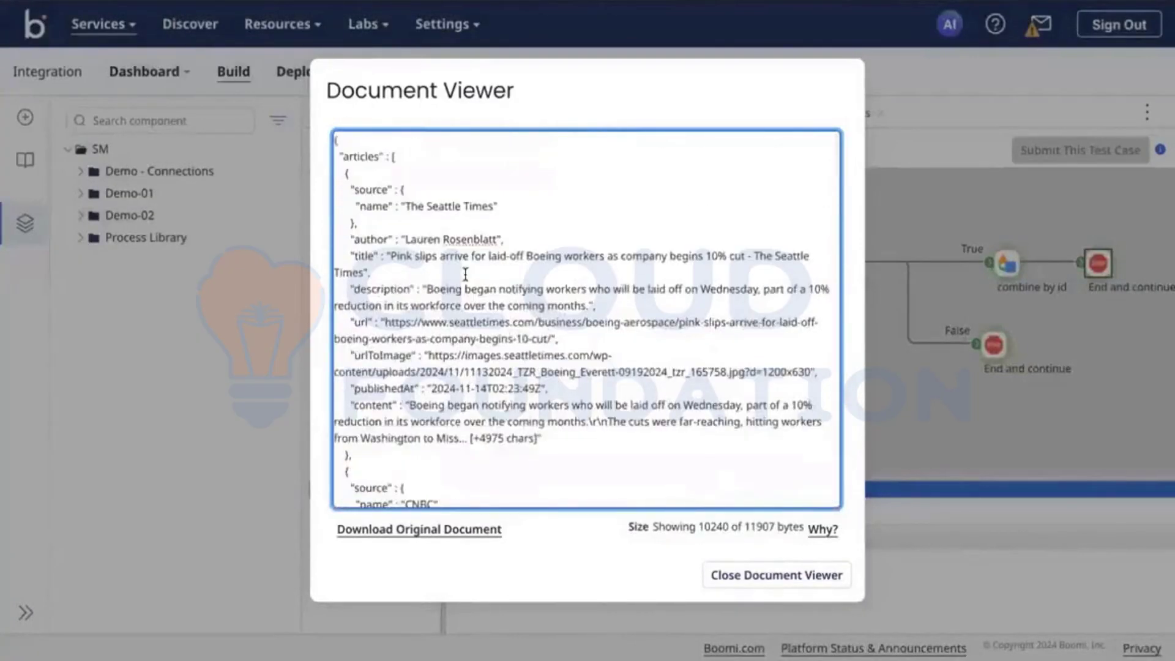
scroll(477, 337, "down", 3)
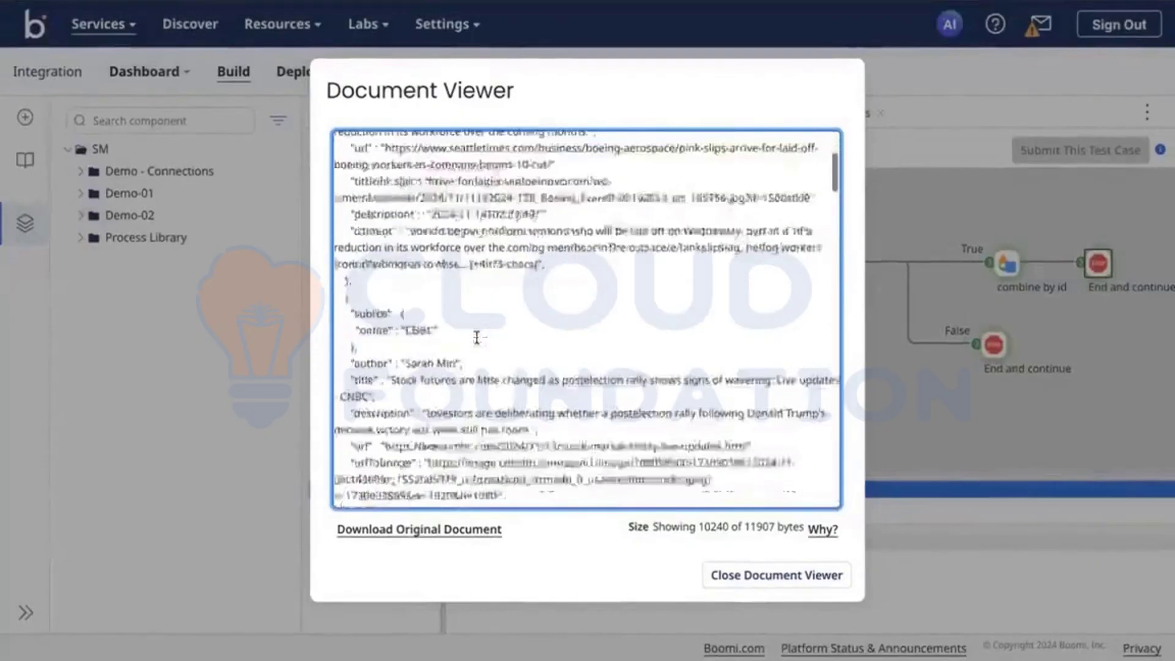
scroll(477, 337, "down", 10)
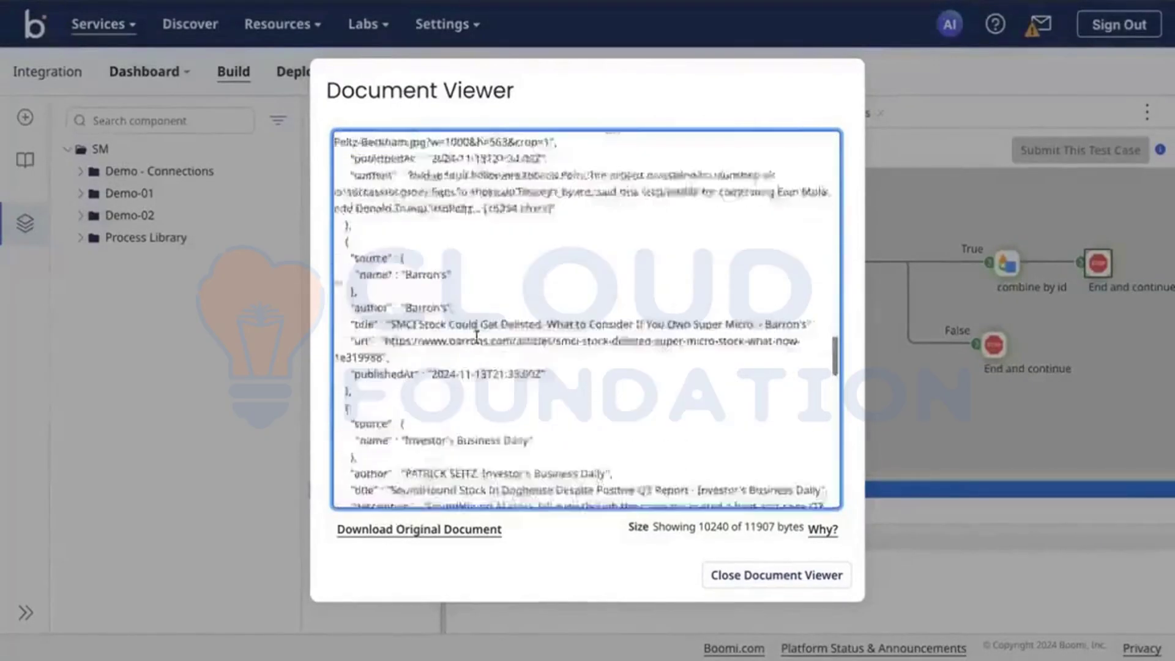
scroll(477, 338, "down", 5)
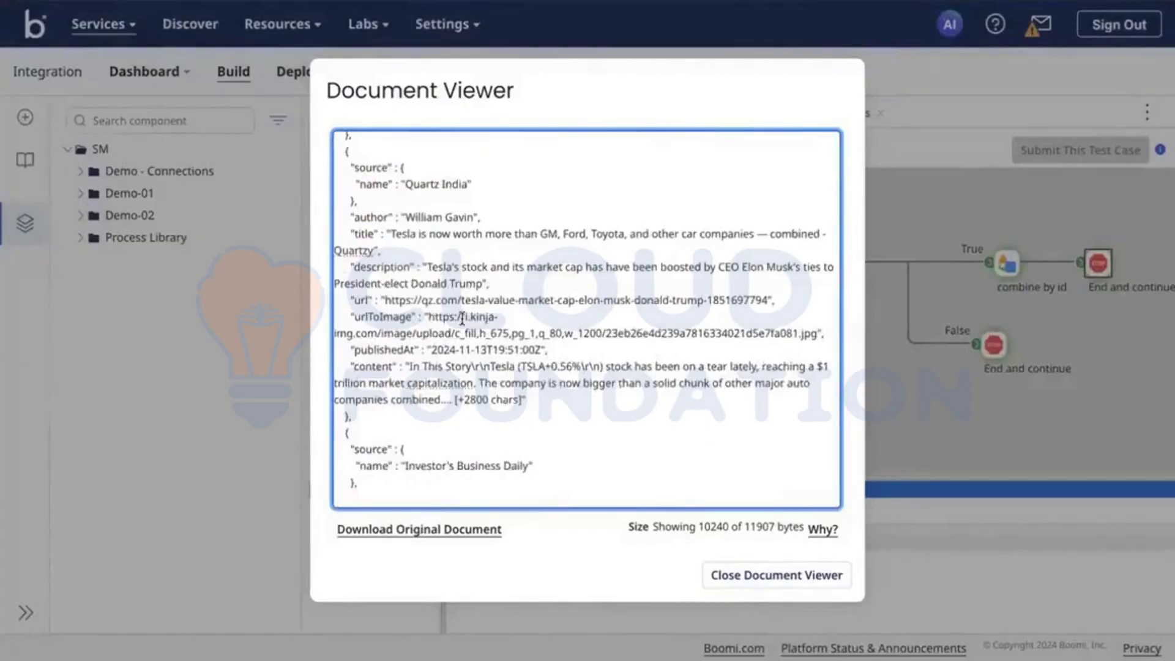
scroll(463, 317, "up", 18)
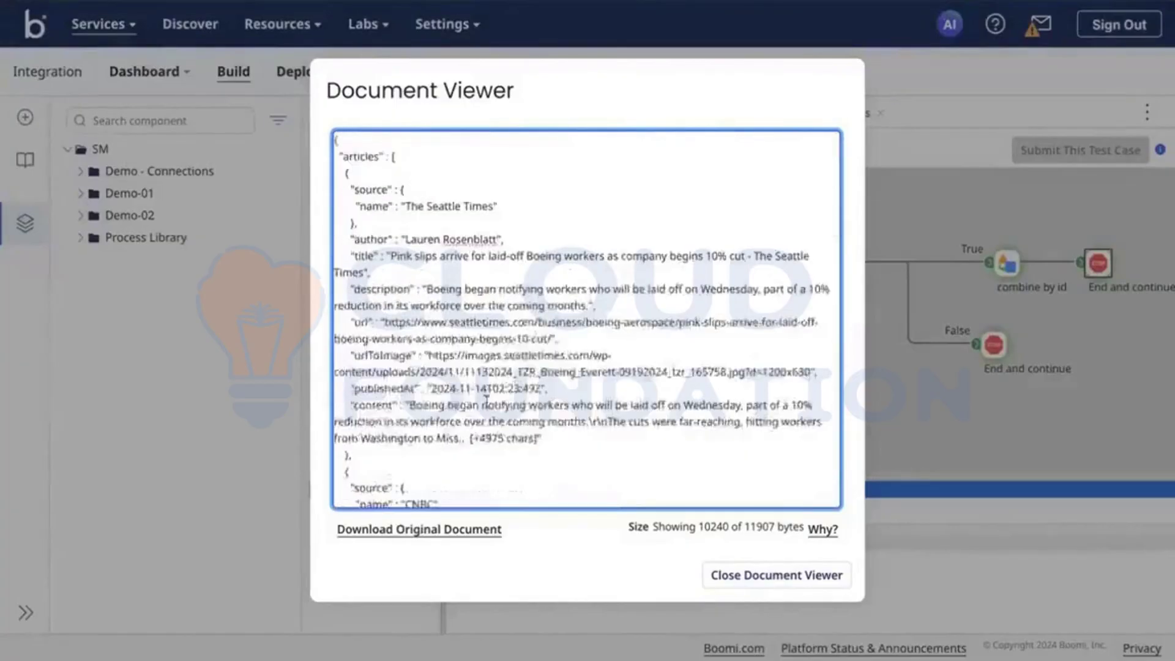
scroll(487, 398, "down", 5)
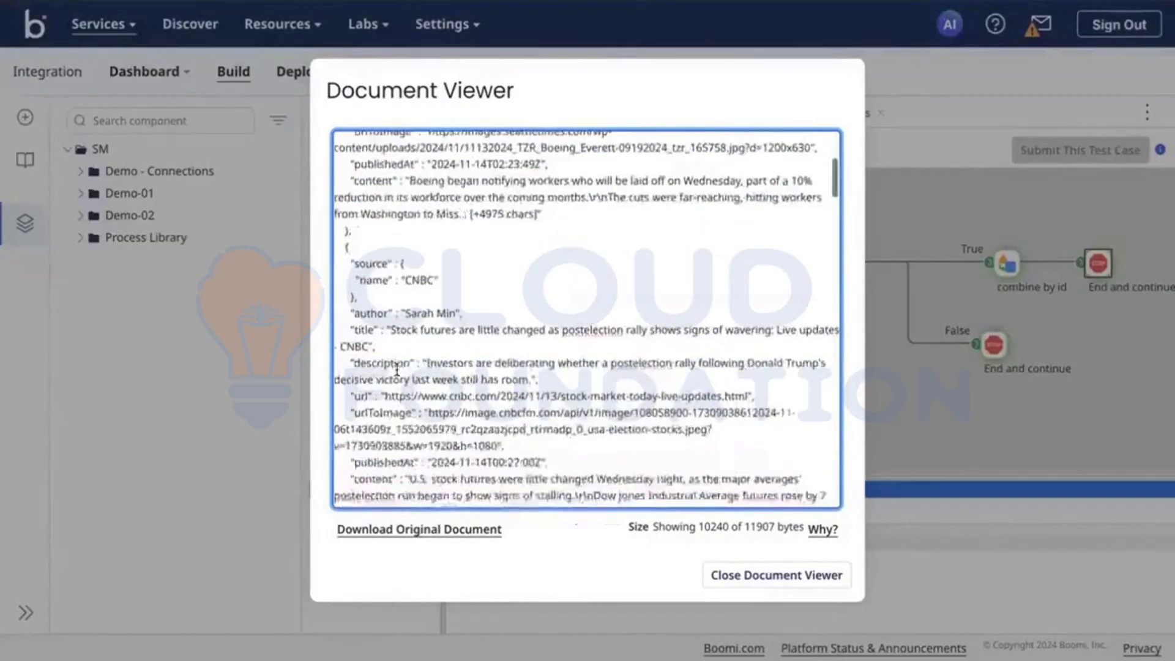
scroll(396, 371, "down", 8)
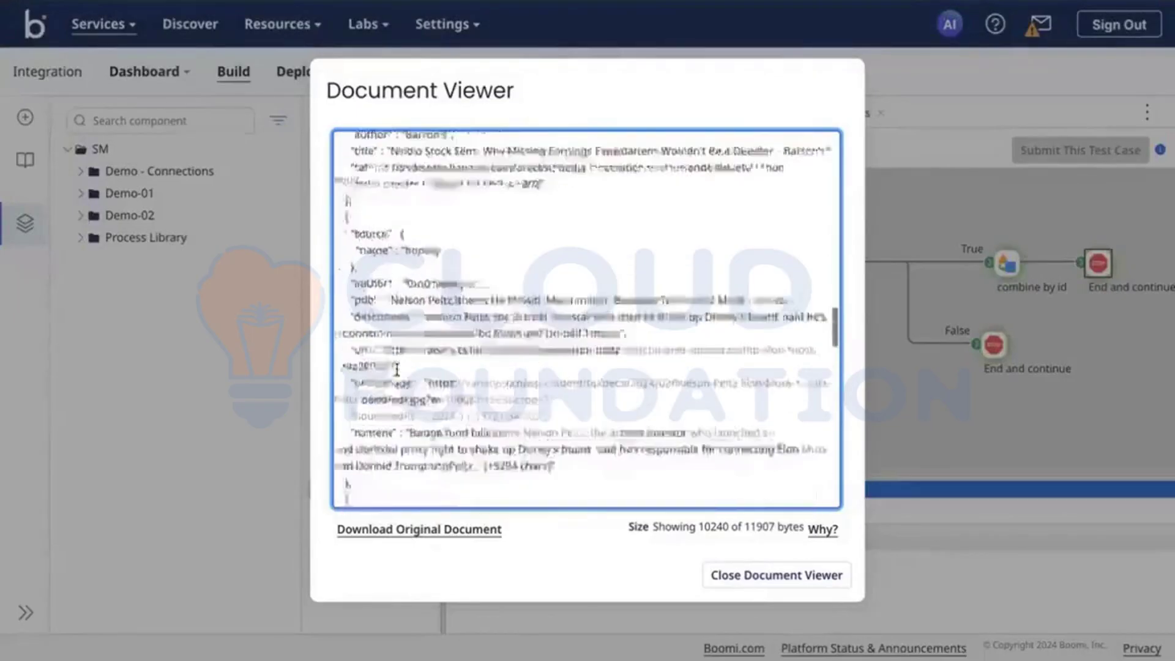
scroll(396, 371, "down", 10)
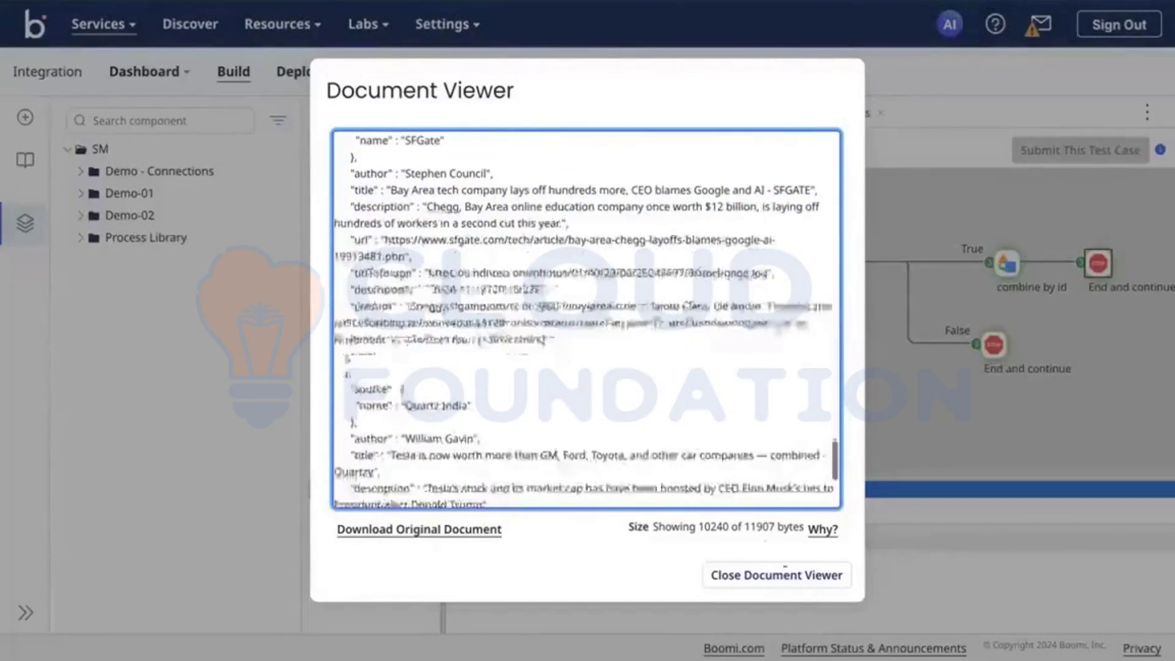
scroll(633, 475, "down", 4)
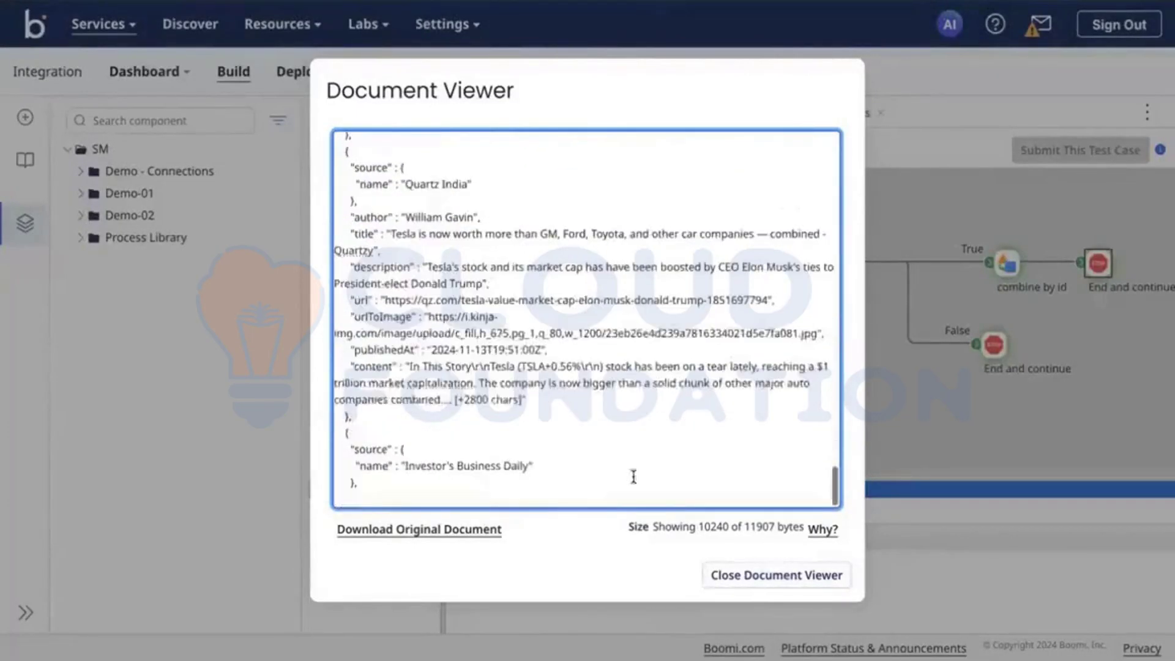
left_click(735, 582)
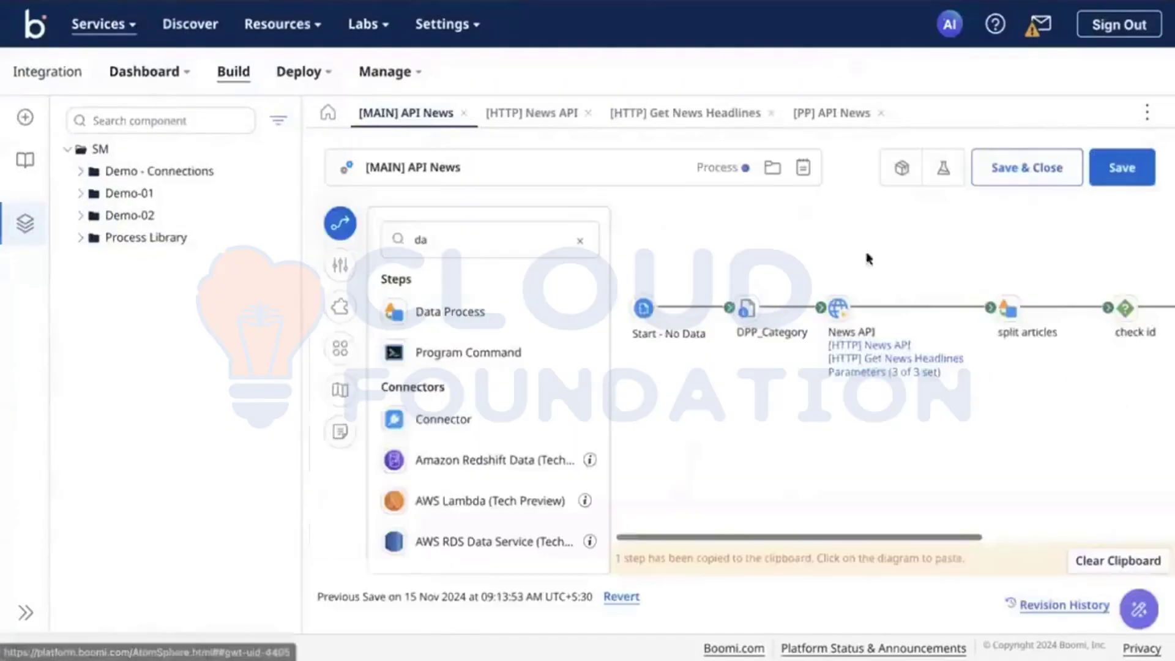
left_click(317, 147)
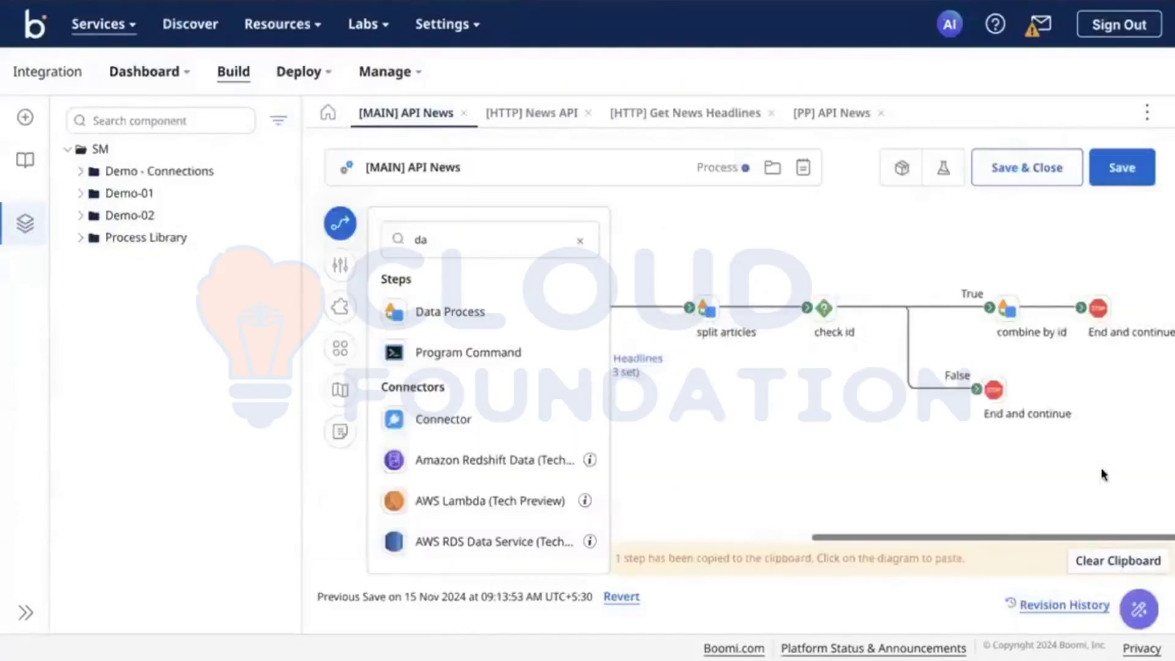
Clear the step search and look through the available Execute and Logic steps
left_click(580, 241)
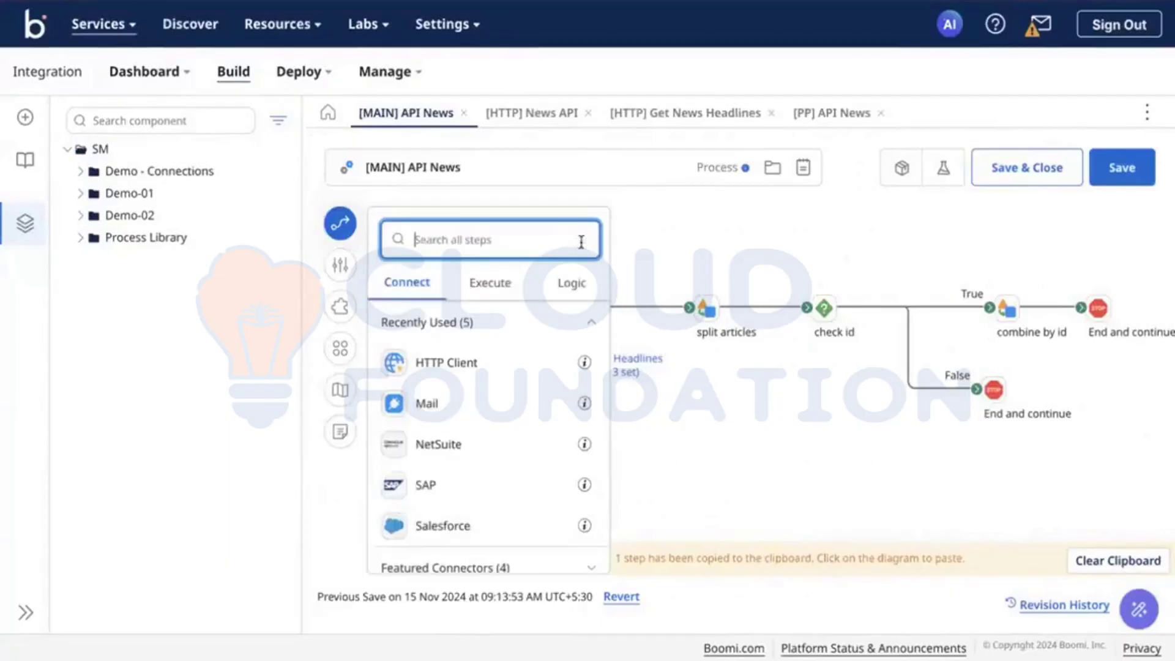
left_click(507, 281)
scroll(524, 465, "down", 2)
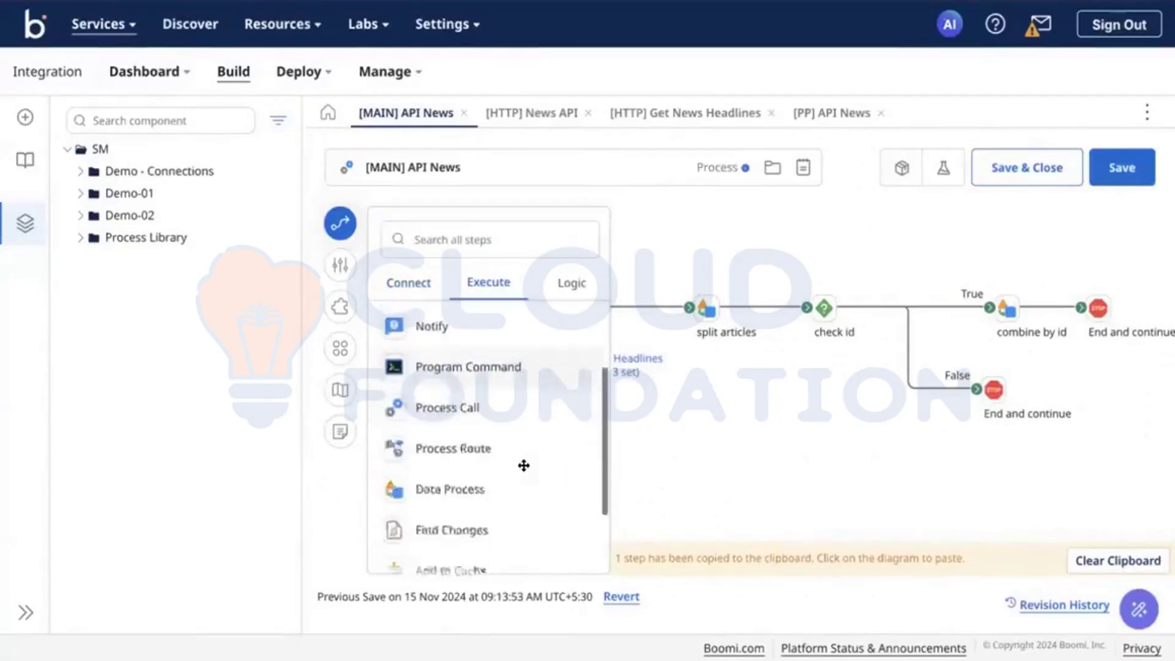
scroll(524, 465, "down", 2)
left_click(560, 299)
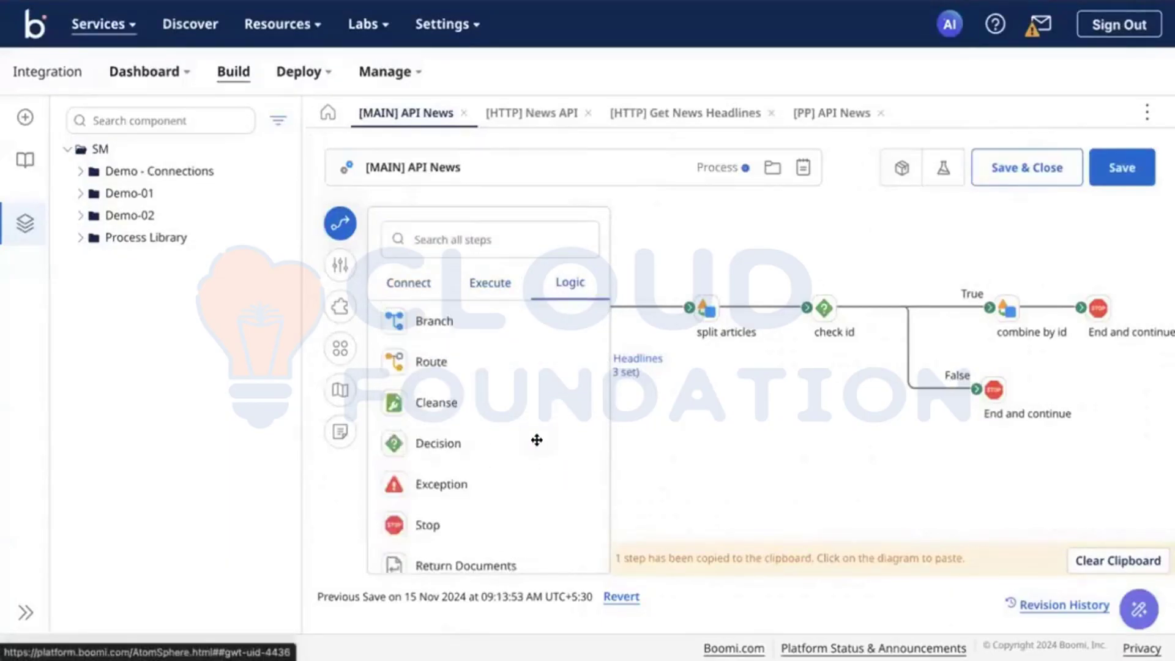
scroll(536, 440, "down", 3)
scroll(537, 440, "up", 3)
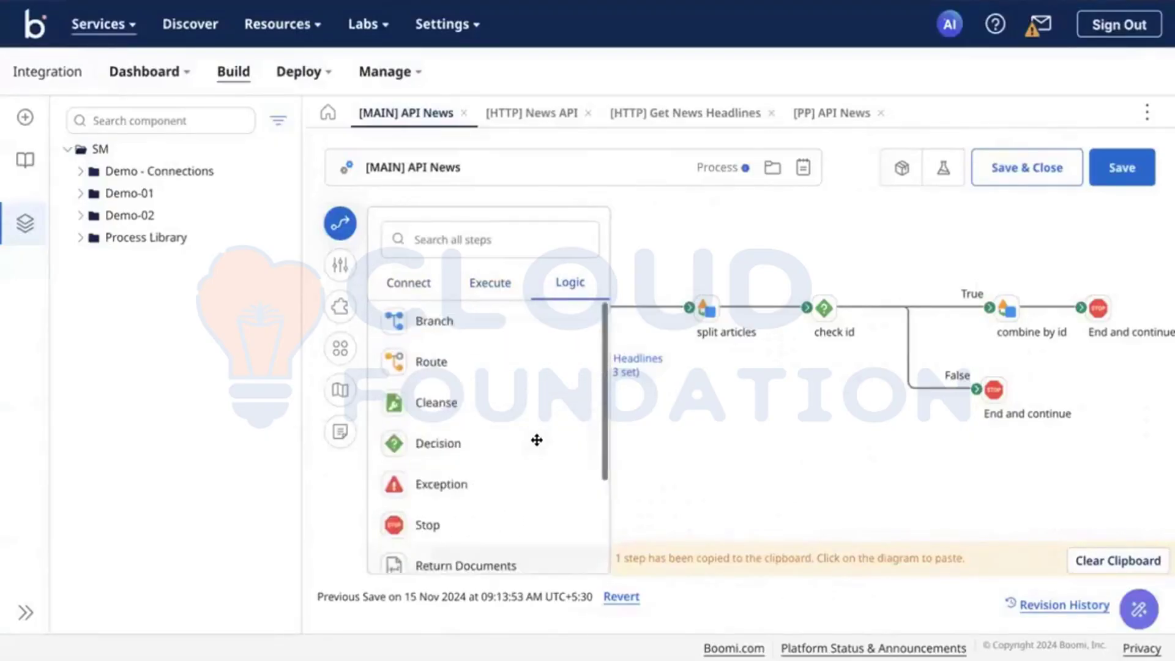
scroll(537, 441, "down", 3)
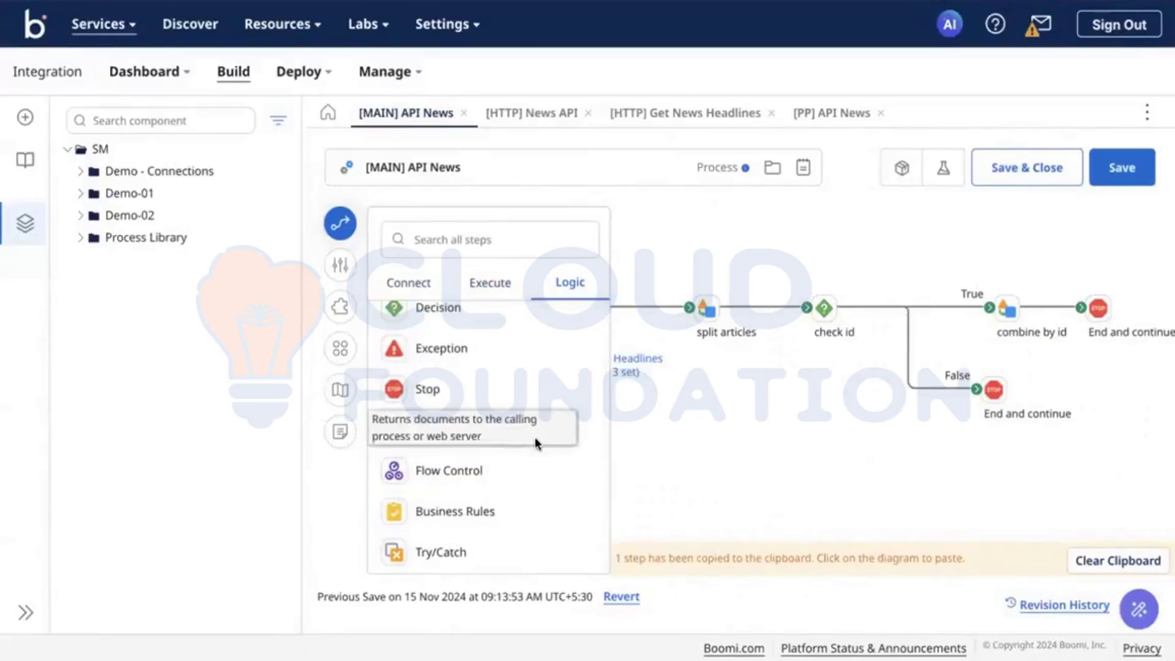
scroll(602, 390, "up", 1)
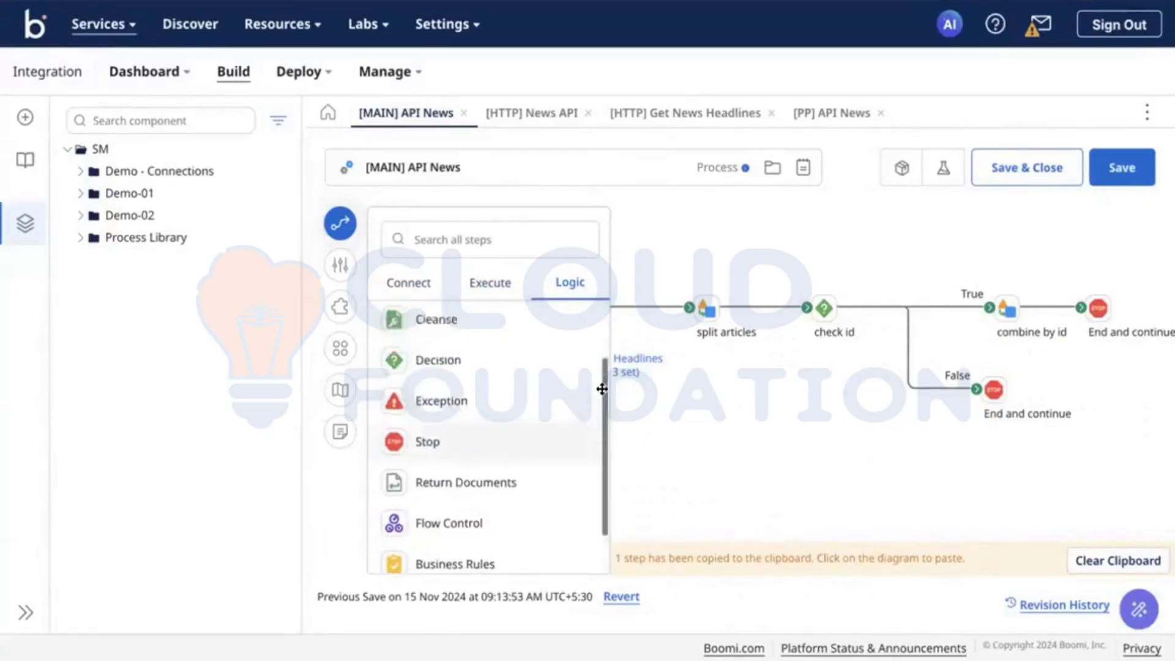
scroll(602, 389, "up", 2)
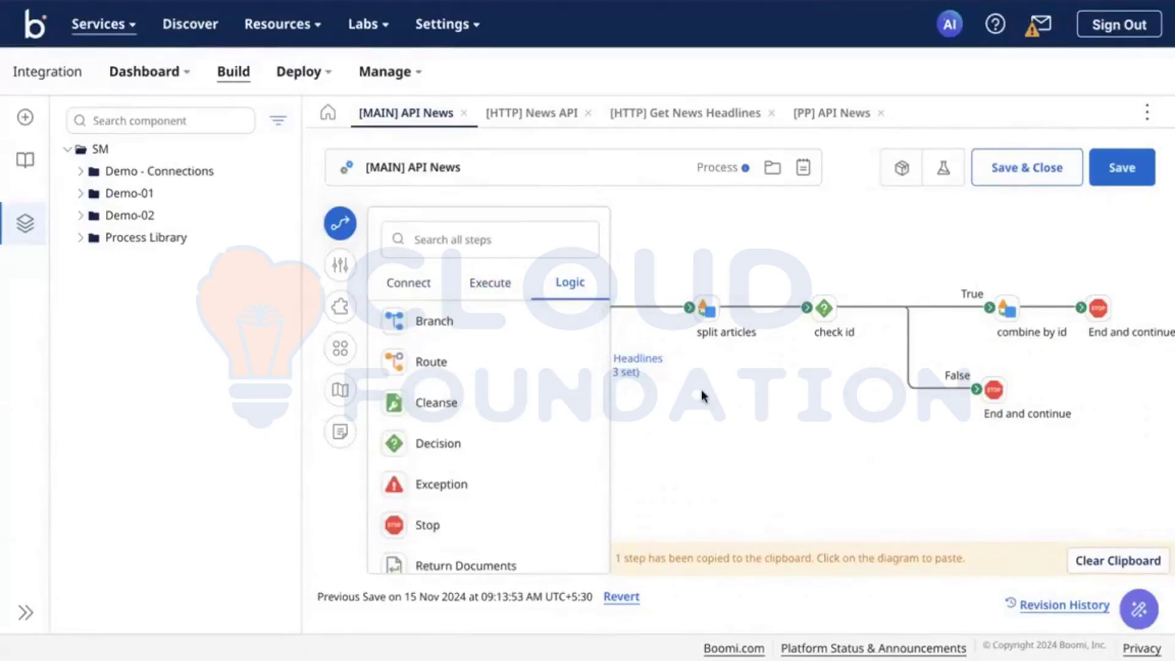
Switch to the code editor and scan the news articles JSON to its end and back, checking source and author fields
key("ctrl+Right")
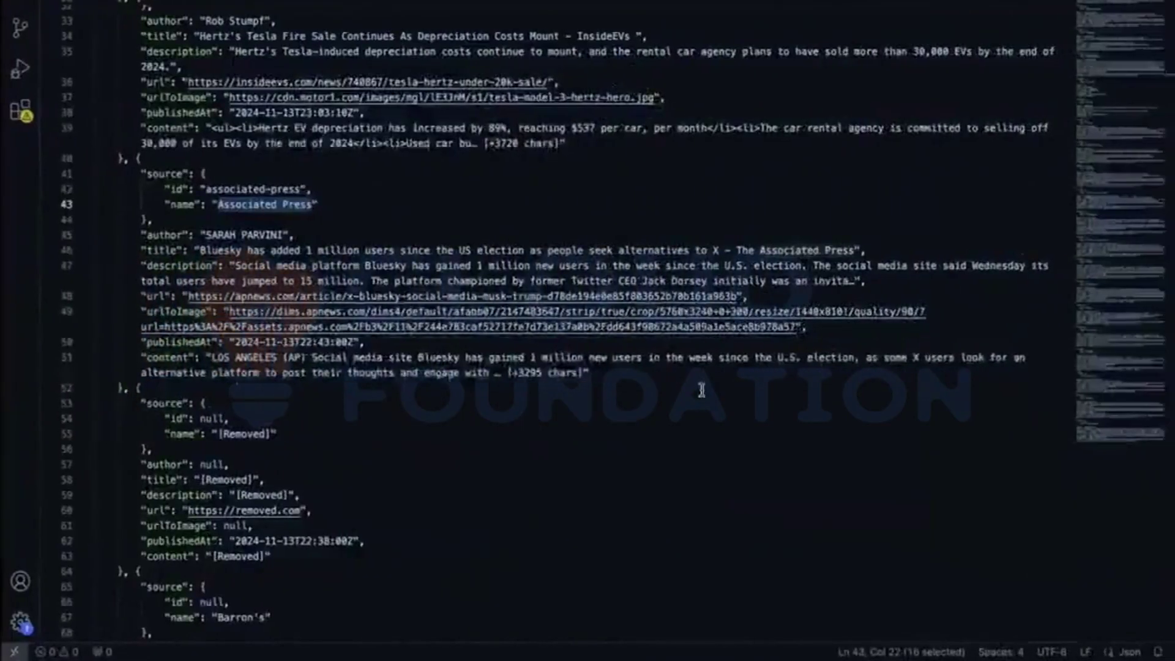
scroll(702, 390, "down", 20)
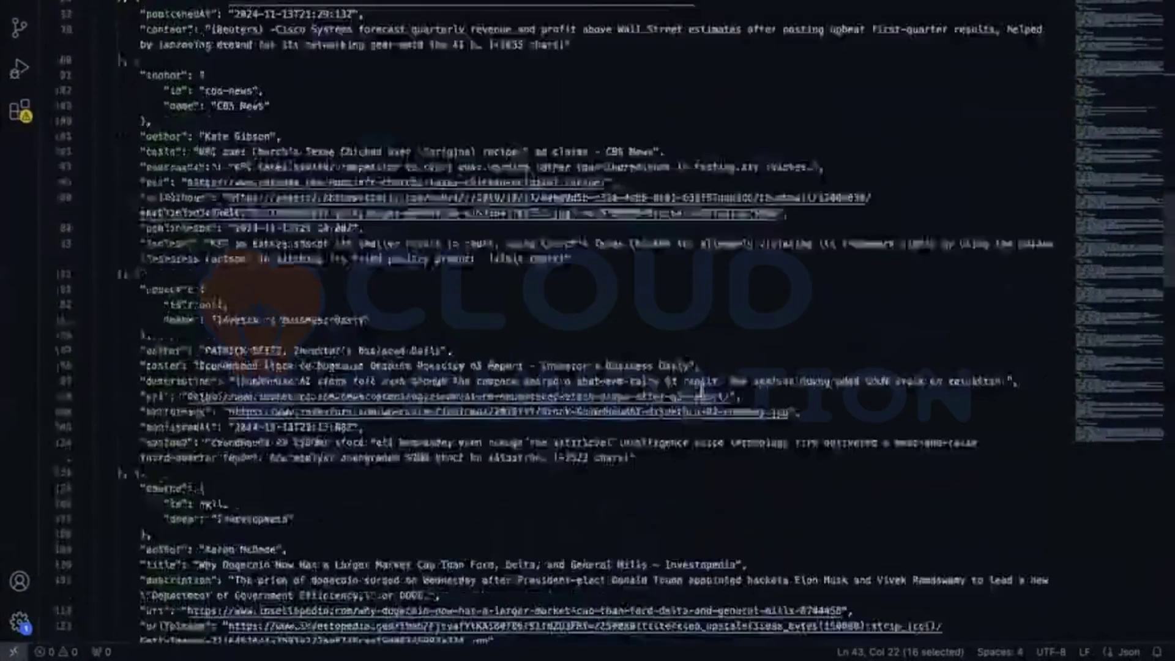
scroll(702, 390, "down", 20)
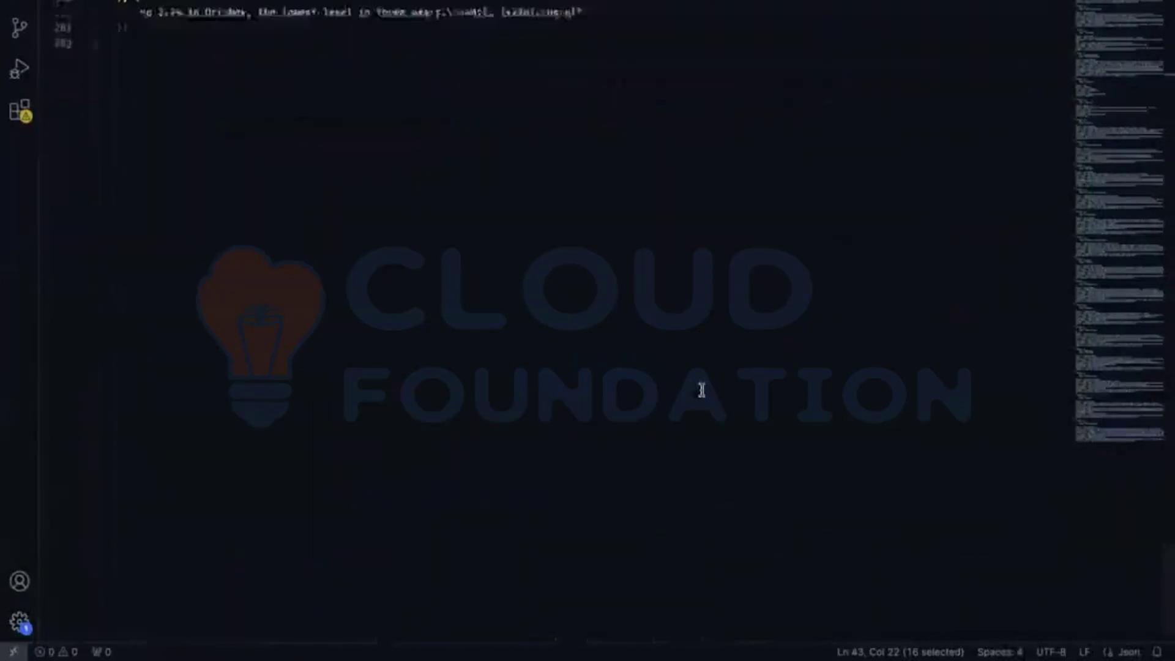
scroll(702, 390, "up", 20)
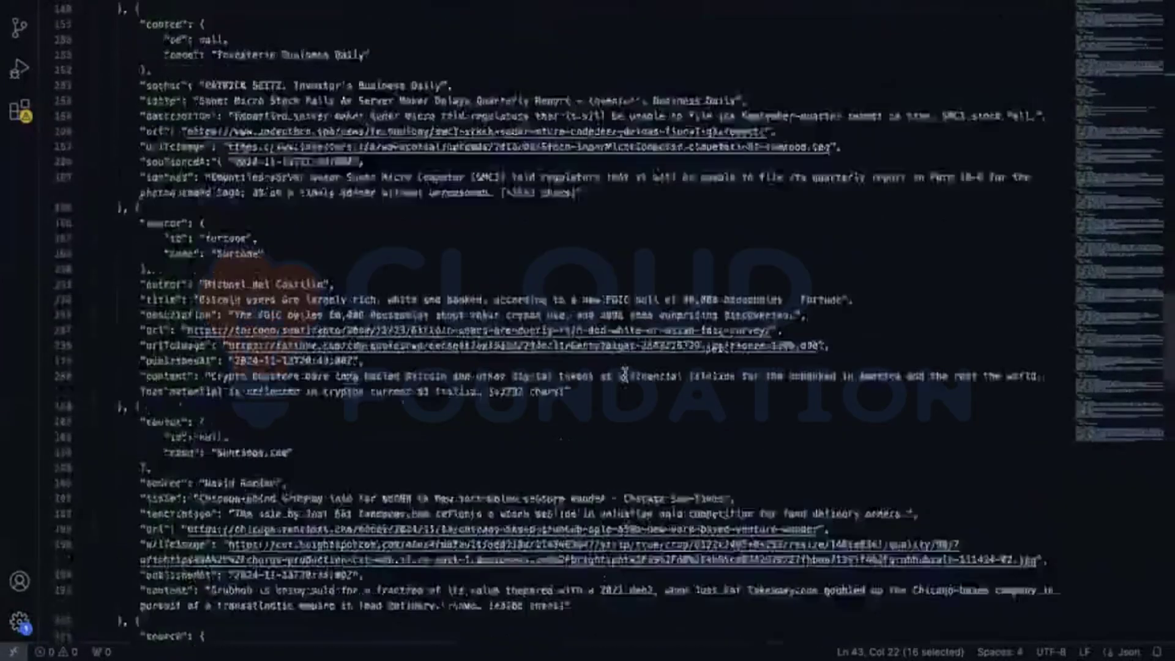
scroll(625, 374, "up", 20)
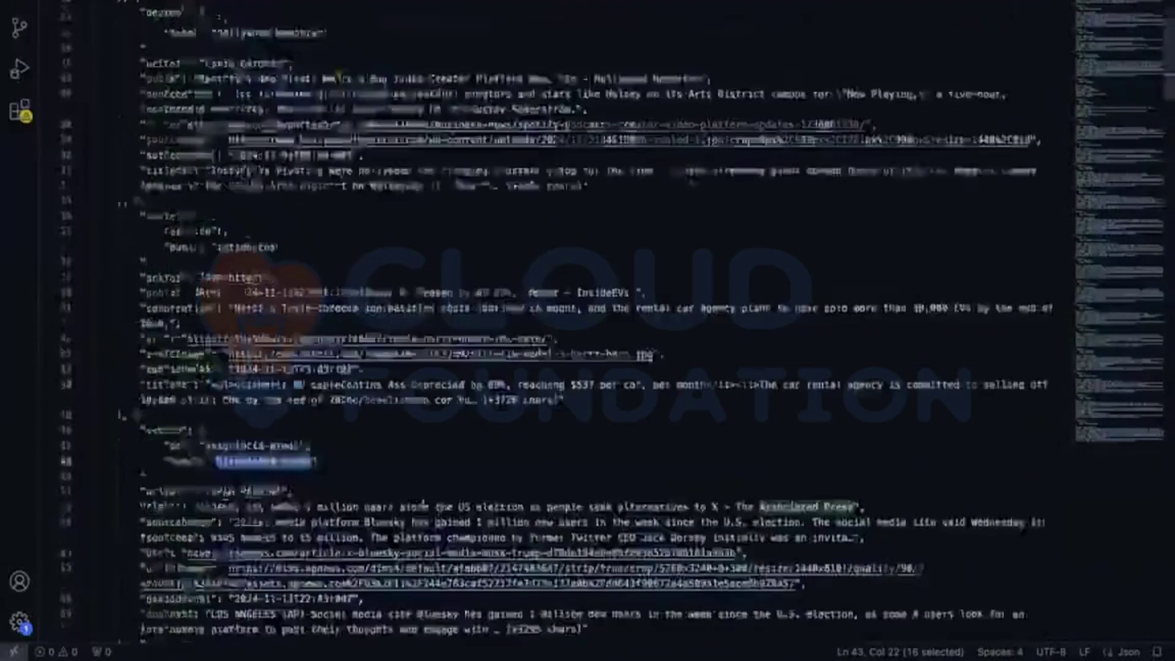
scroll(424, 503, "up", 8)
double_click(244, 502)
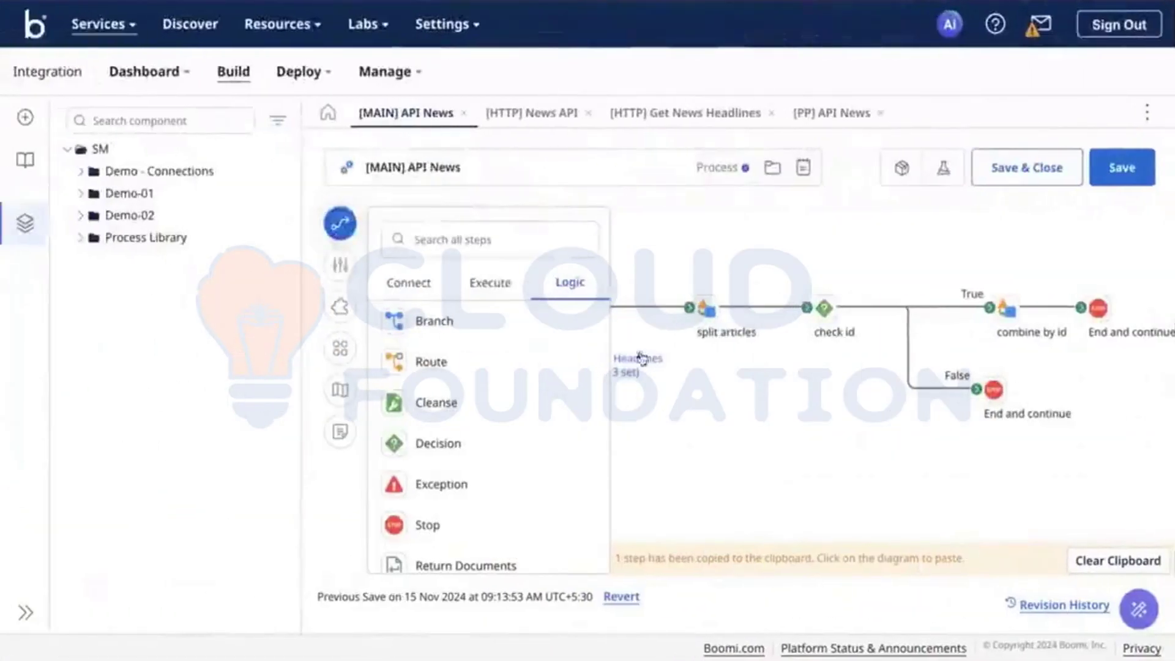
left_click(638, 359)
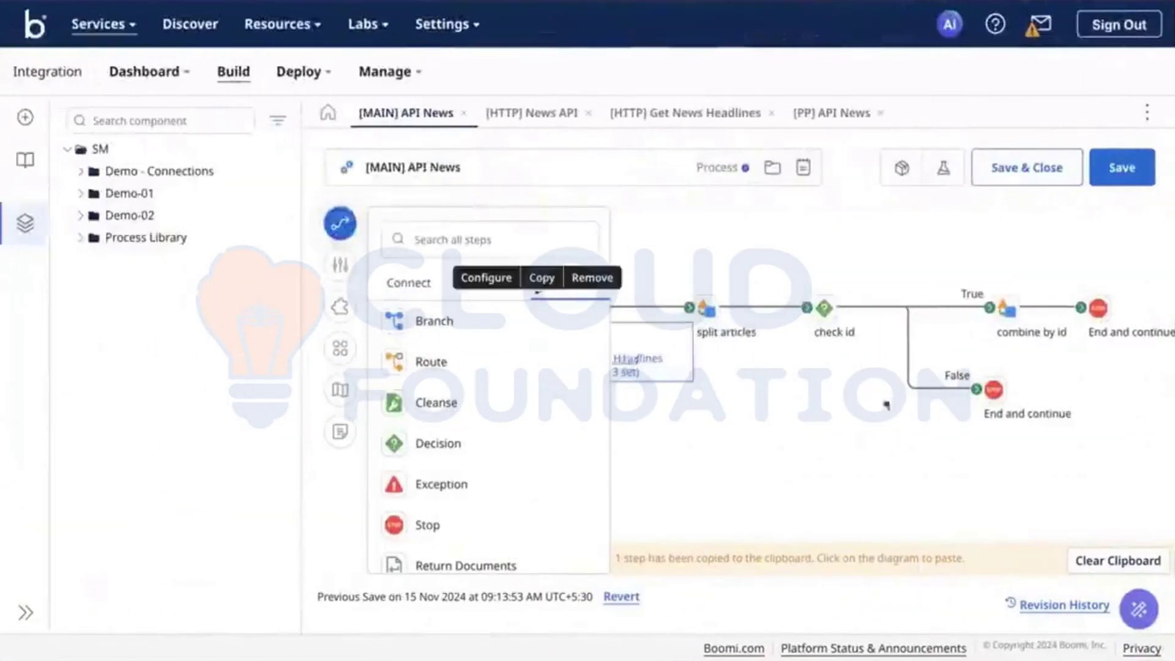
left_click(939, 415)
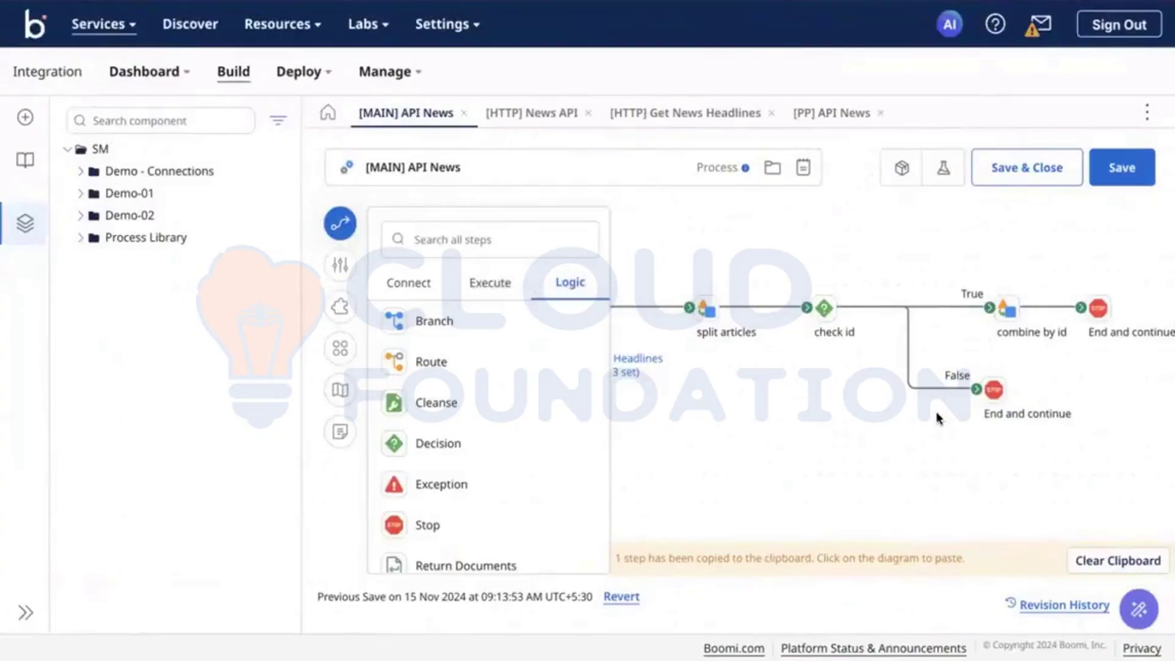
left_click(992, 385)
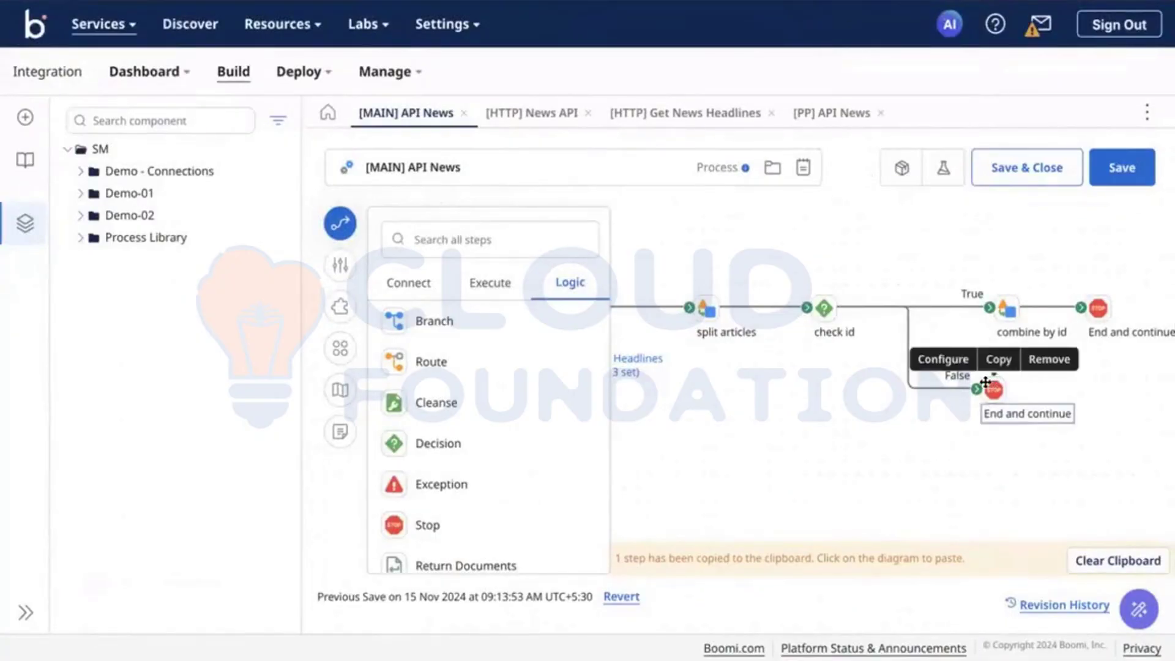
left_click(845, 409)
Detach the False branch from its End and continue step and move that step farther away to make room between them
left_click(344, 217)
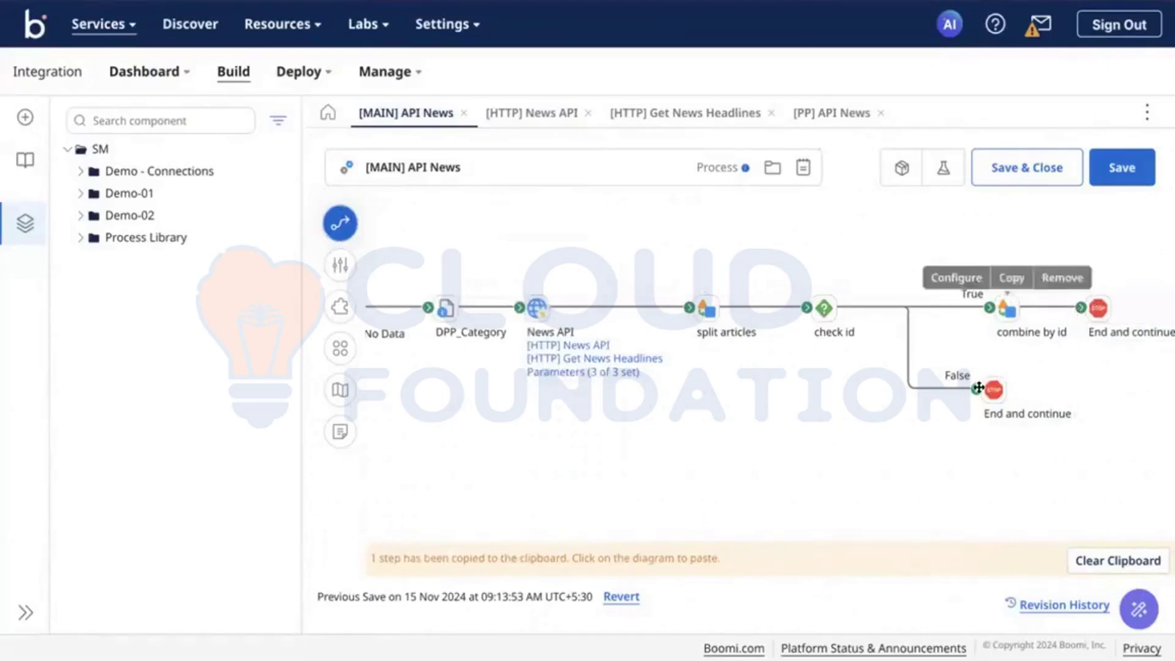
left_click_drag(977, 390, 935, 388)
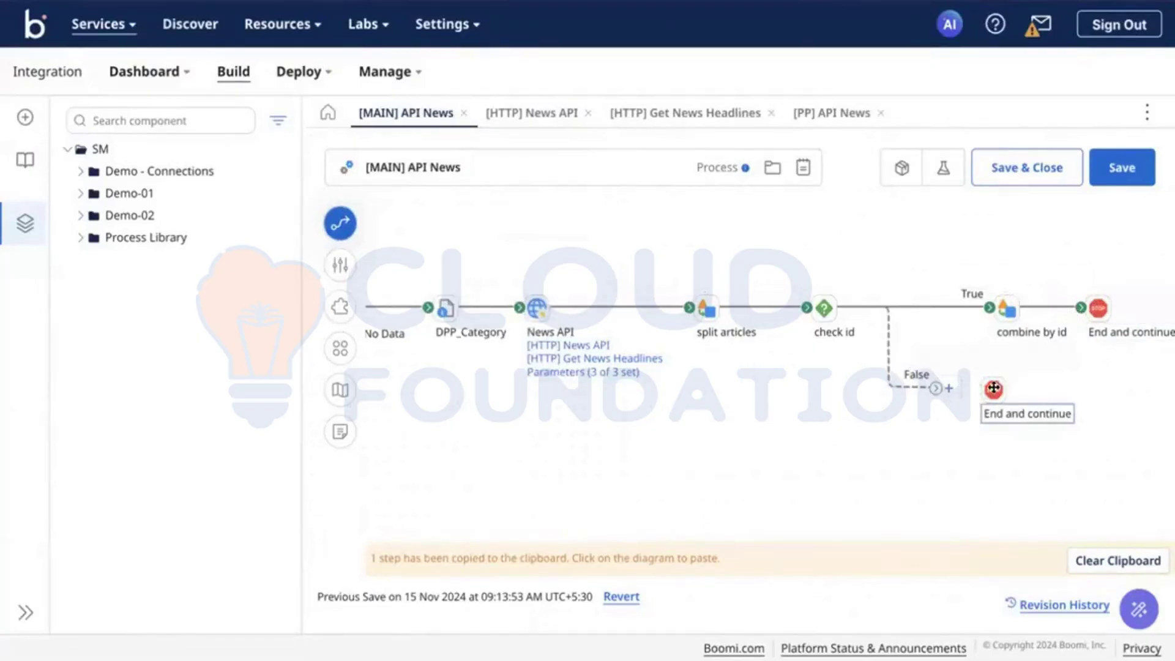
left_click_drag(1017, 392, 1110, 391)
Add a Map step to the False branch and connect its output to the detached End and continue step
left_click(949, 389)
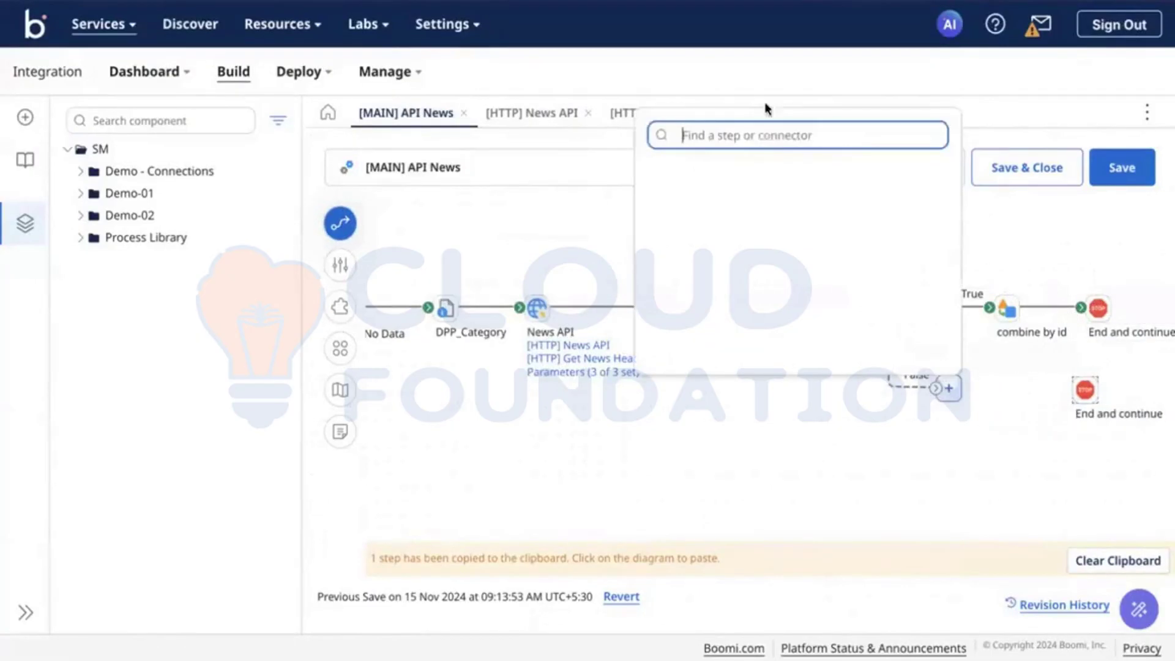
type("map")
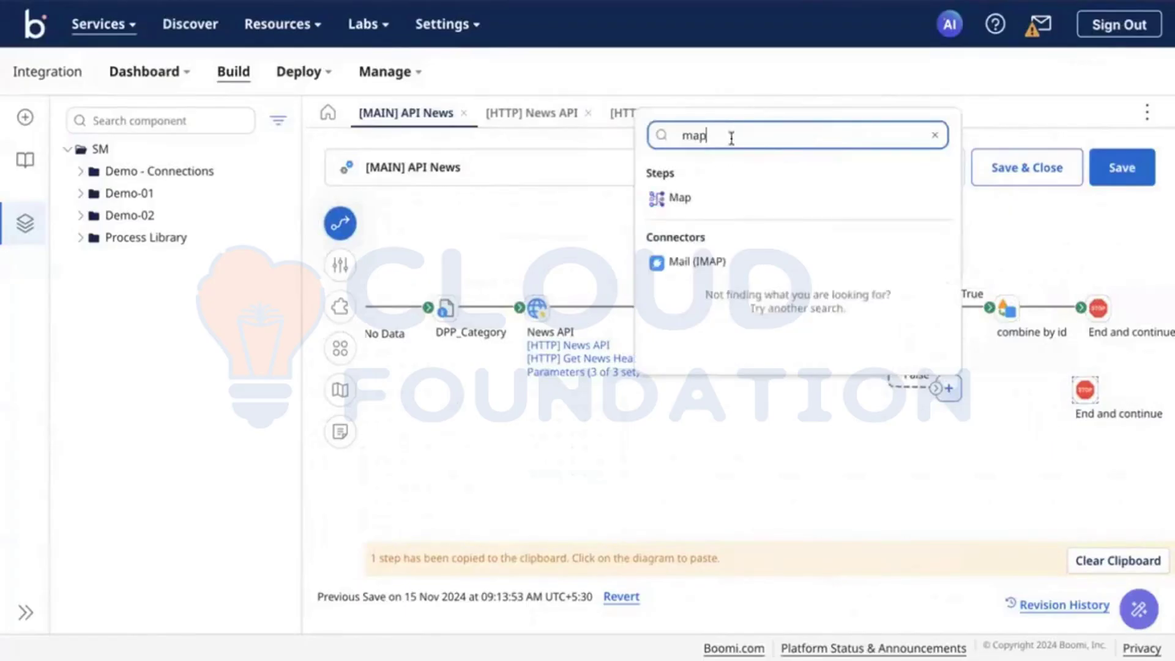
left_click(680, 199)
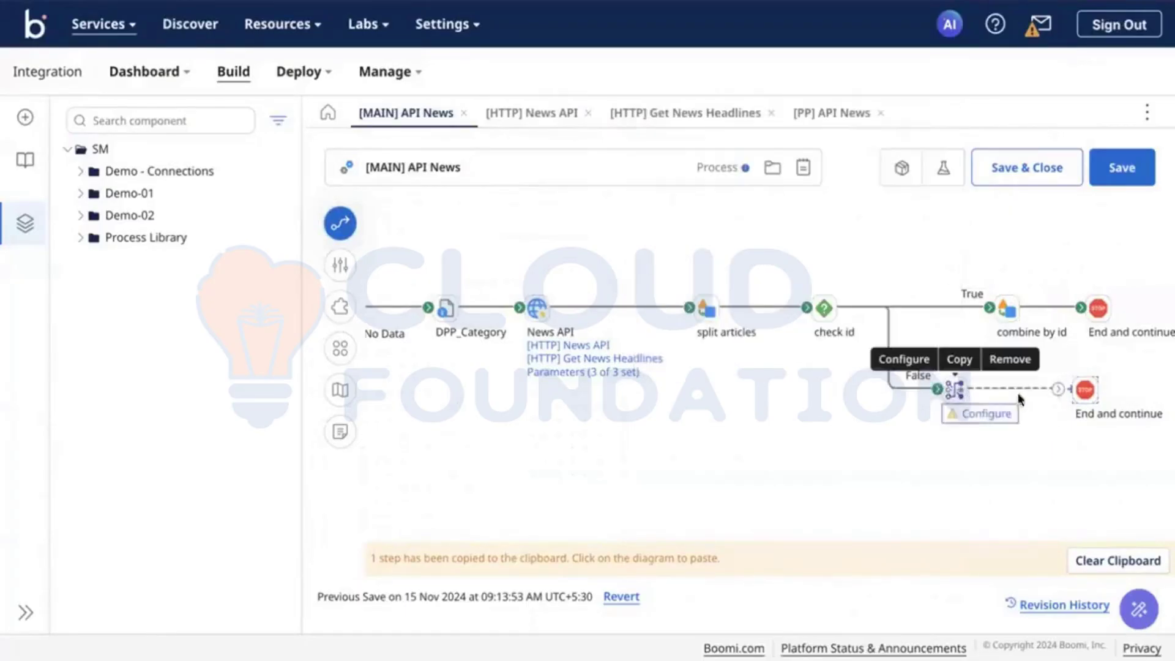
mouse_move(1058, 389)
left_mouse_down()
mouse_move(1080, 390)
mouse_move(1067, 390)
left_mouse_up()
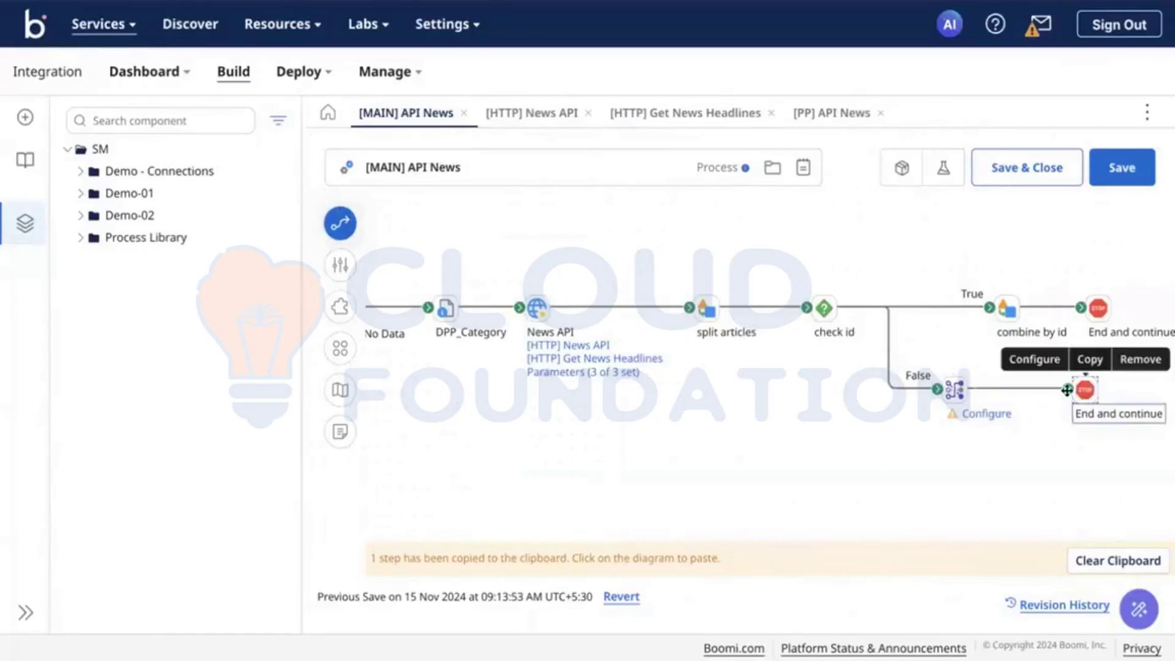
Set the Map step's display name to "json to flat file" and create a new map component named "[MAP] JSON to CSV"
left_click(982, 414)
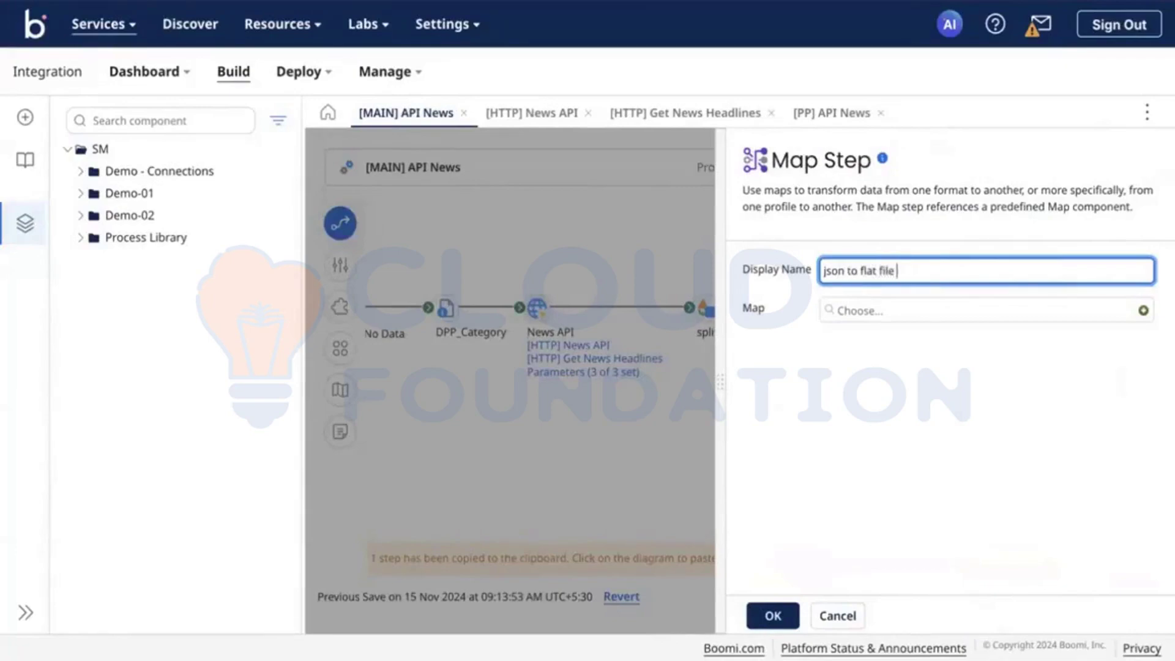
left_click(1144, 310)
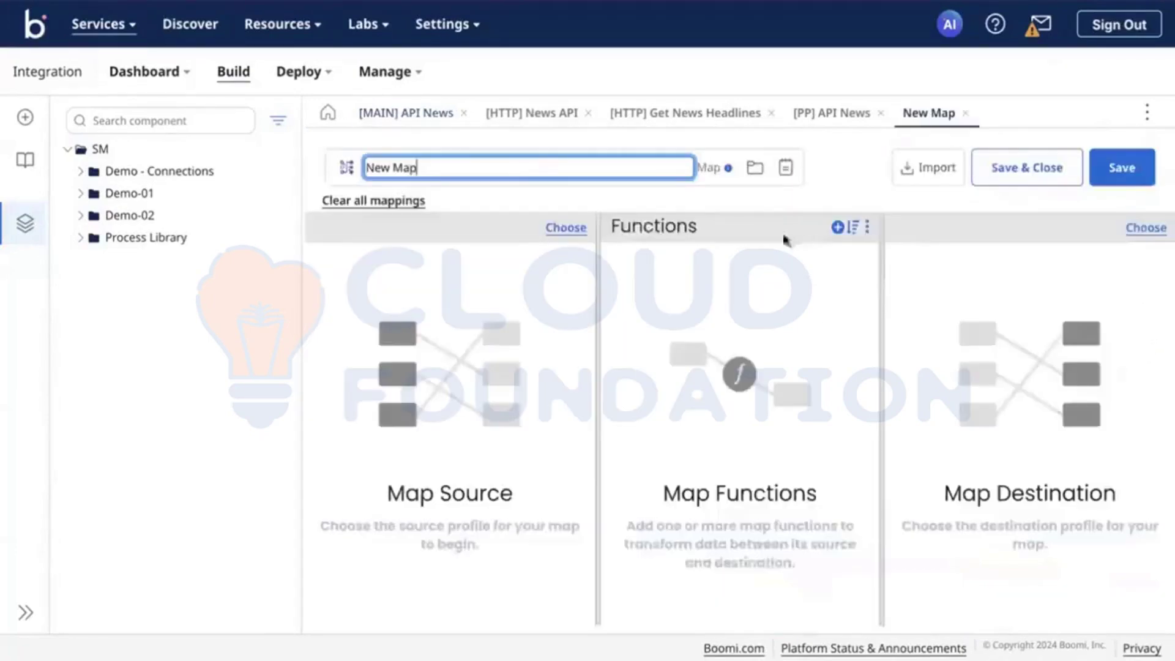
triple_click(528, 166)
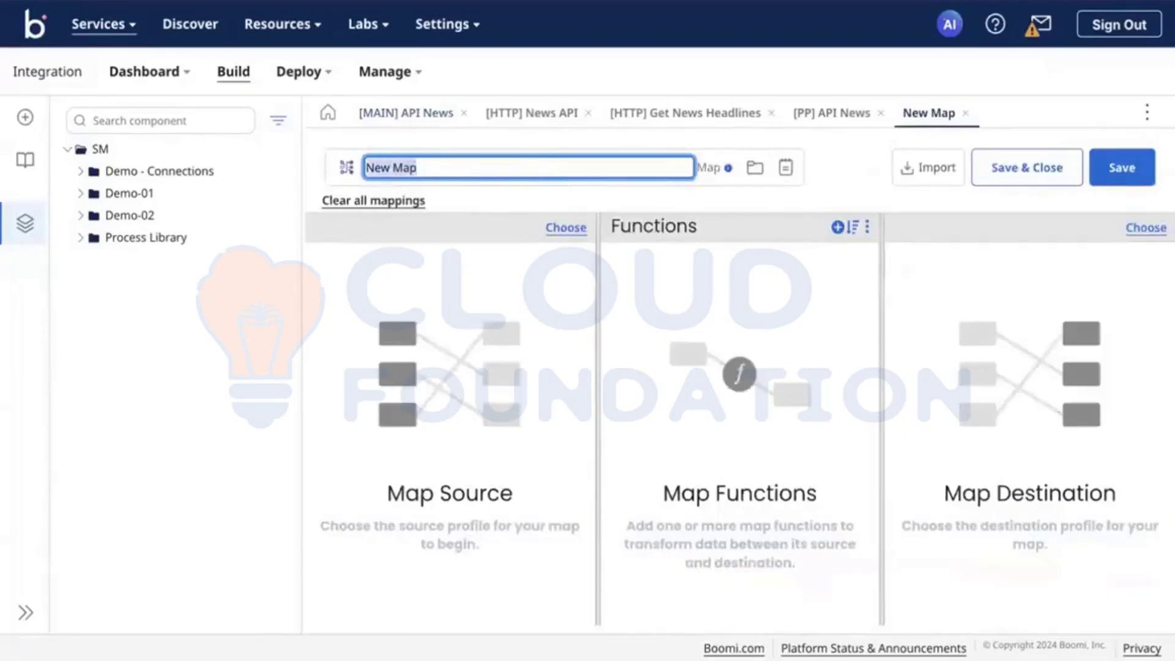
type("[MAP] JSON to CSV")
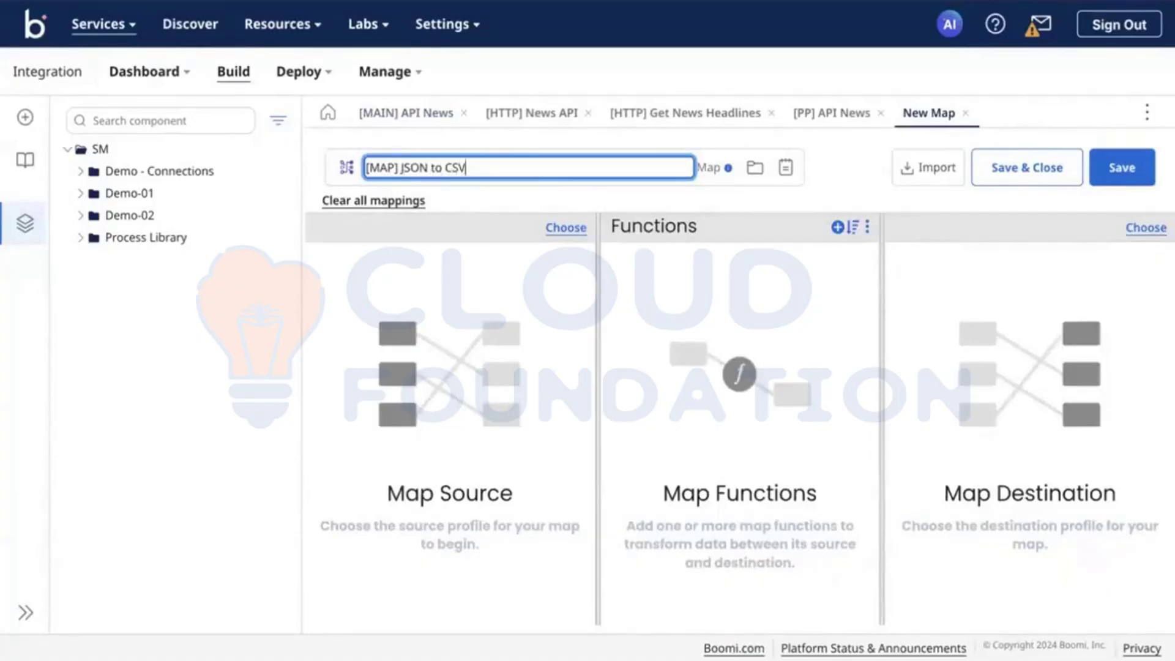
Set the map's source profile to the JSON profile [JSON] Business Headlines
left_click(564, 229)
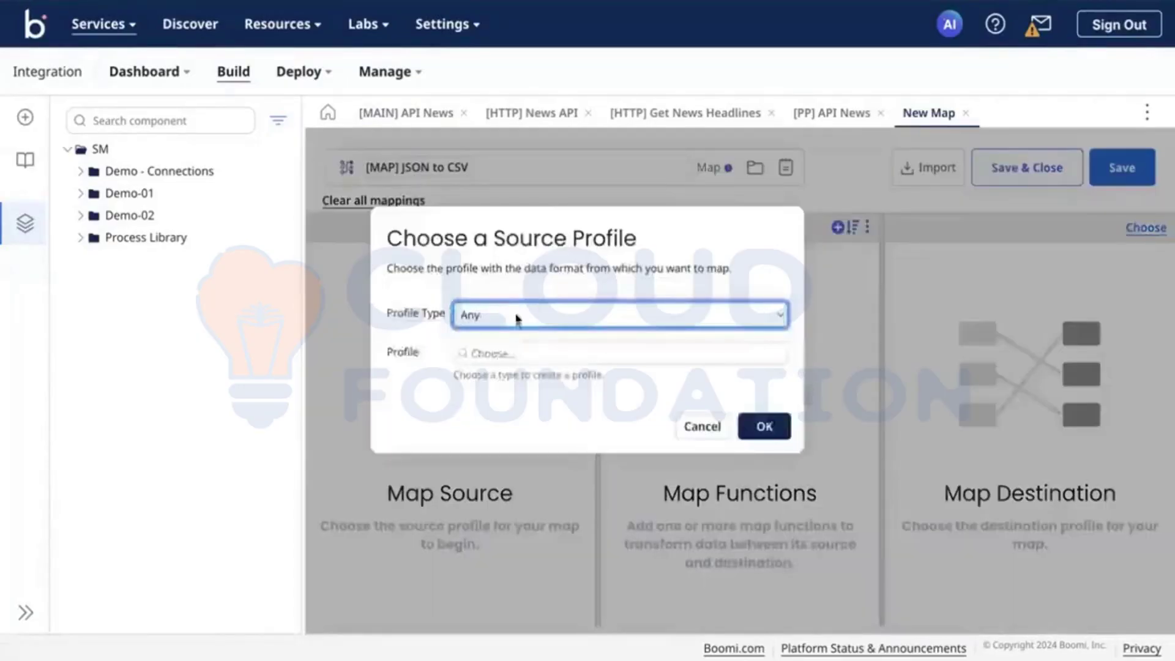
left_click(513, 316)
left_click(482, 389)
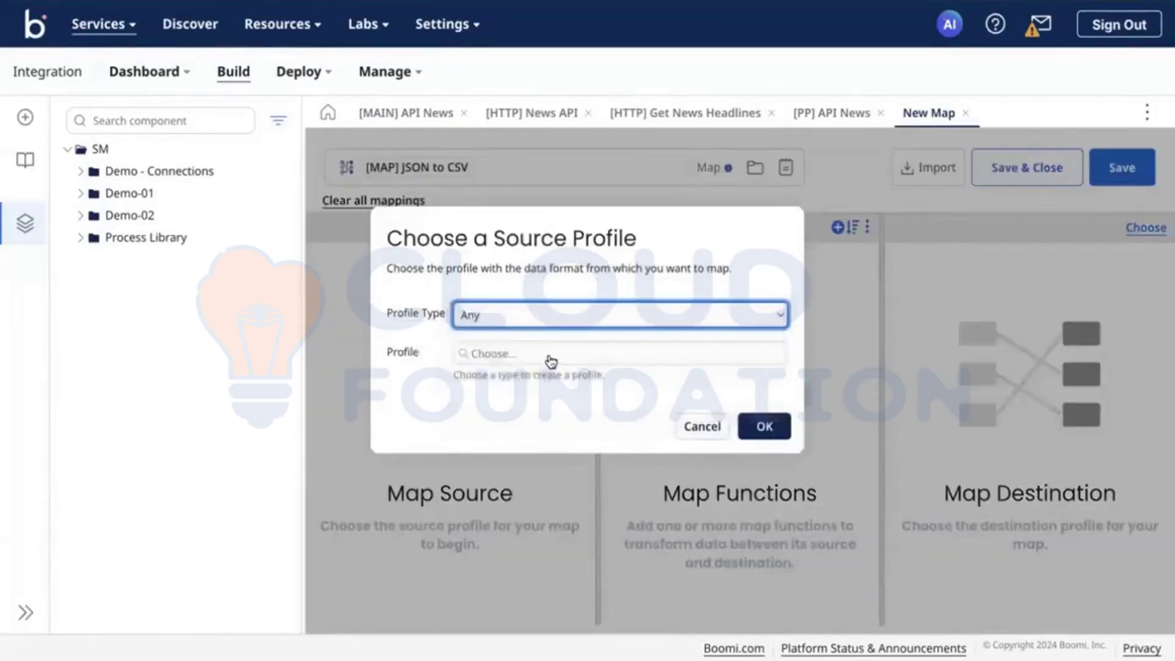
left_click(550, 355)
left_click(558, 424)
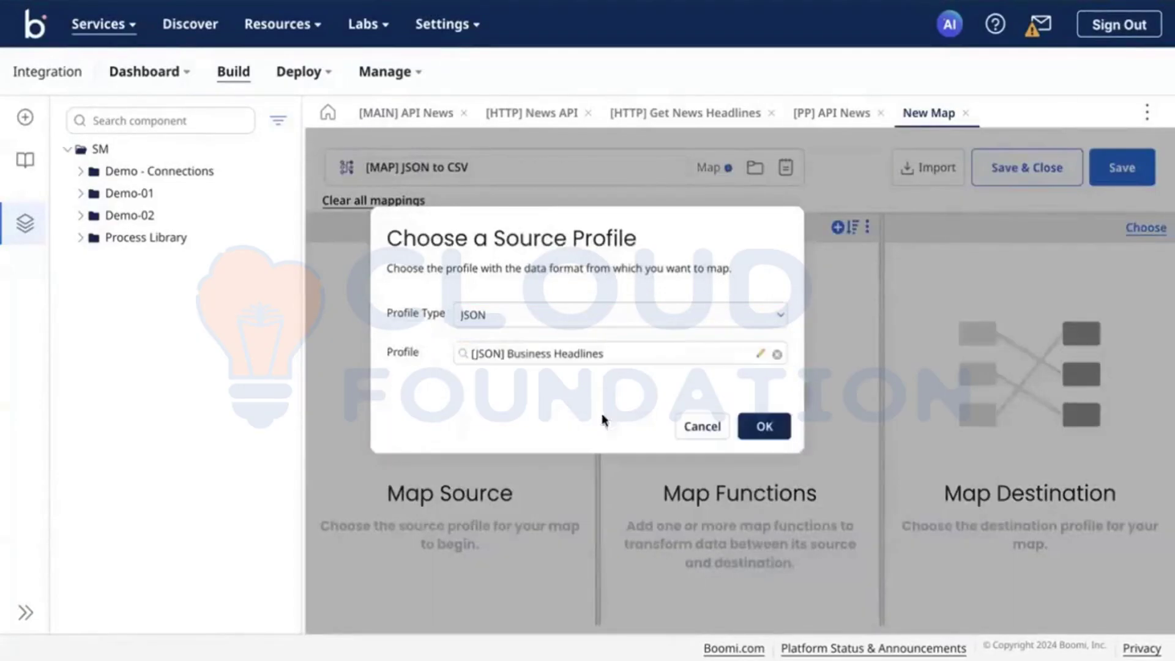
left_click(776, 435)
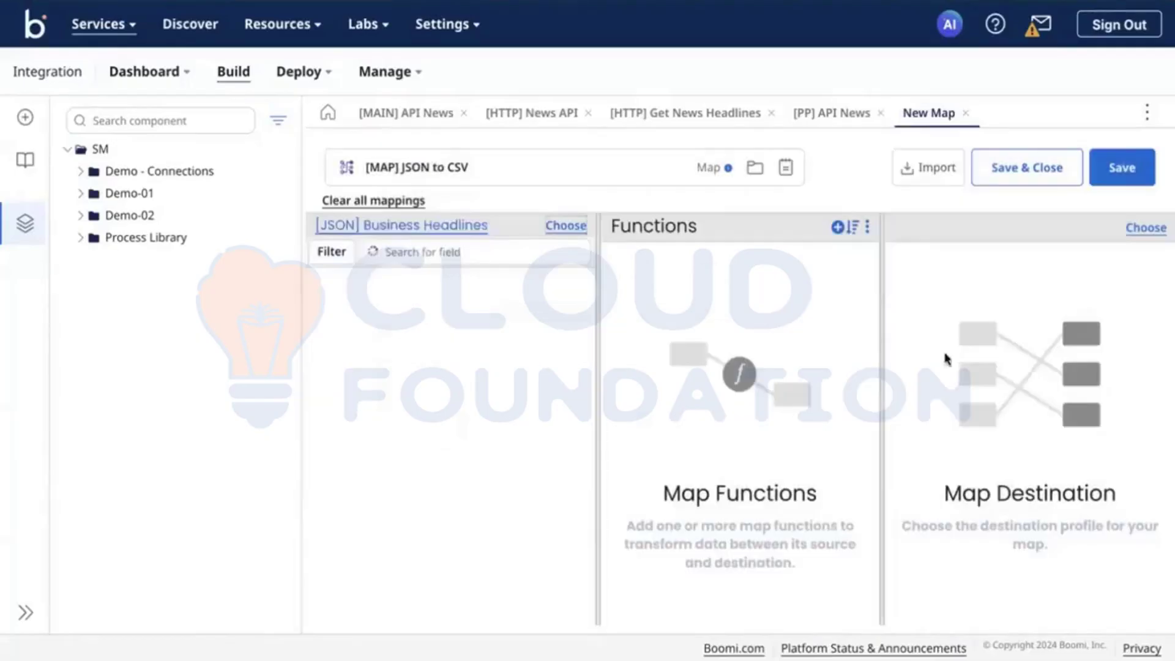
Create a new Flat File profile as the map's destination and name it "[CSV] News Headlines"
left_click(1146, 228)
left_click(701, 320)
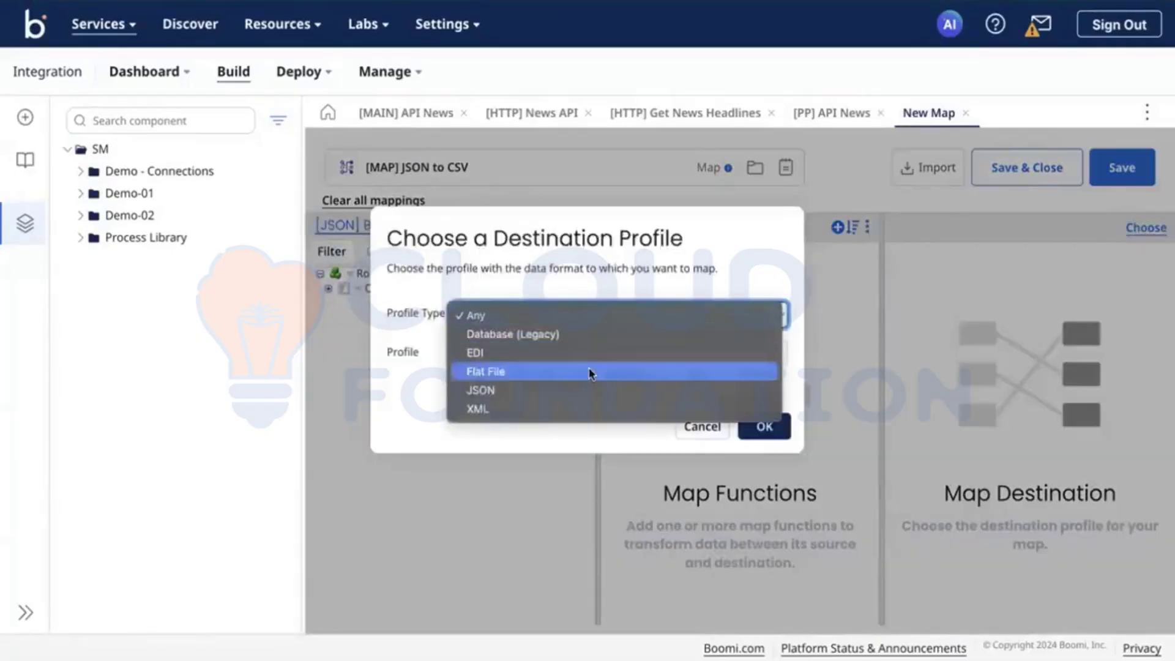
left_click(591, 371)
left_click(778, 356)
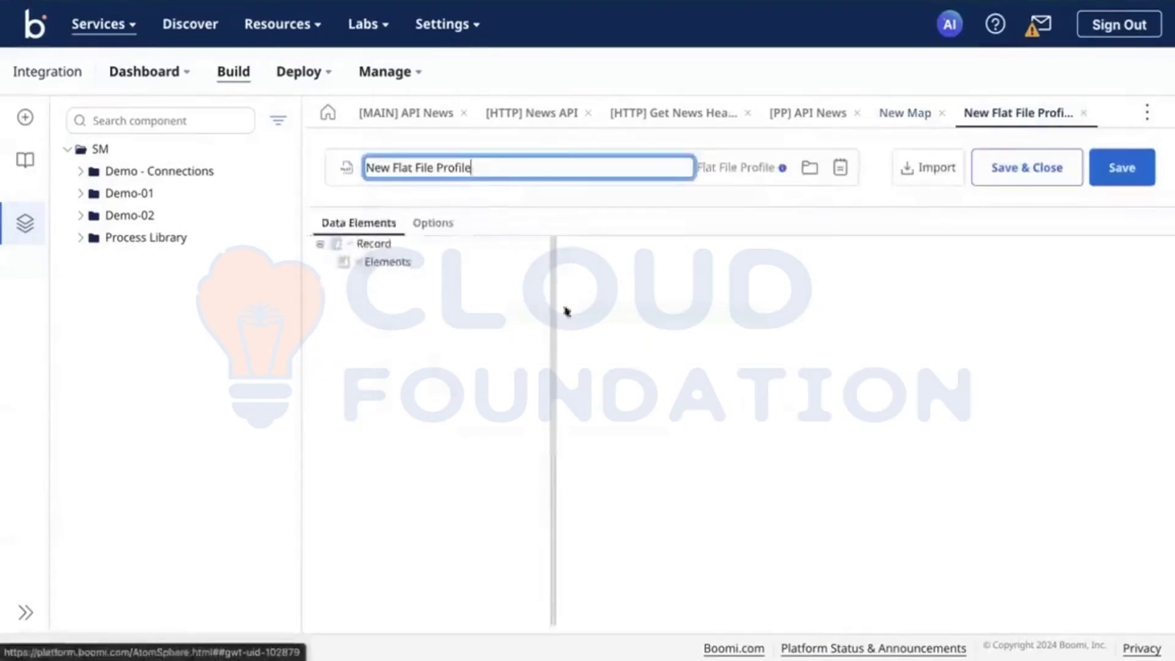
triple_click(426, 168)
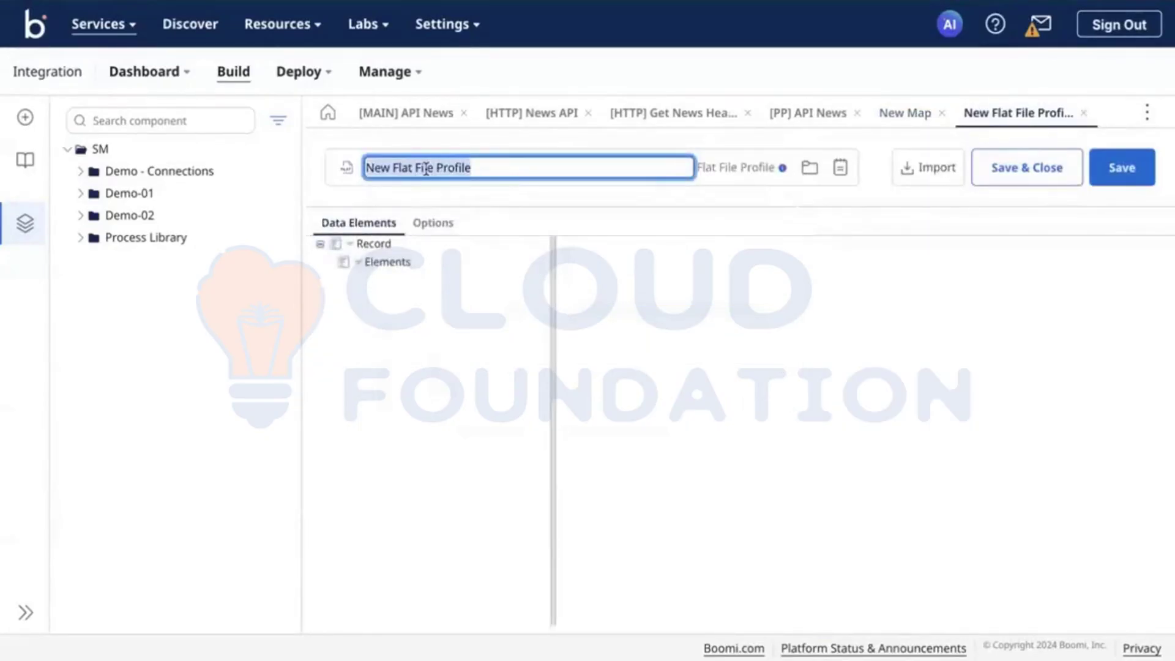
key("BackSpace")
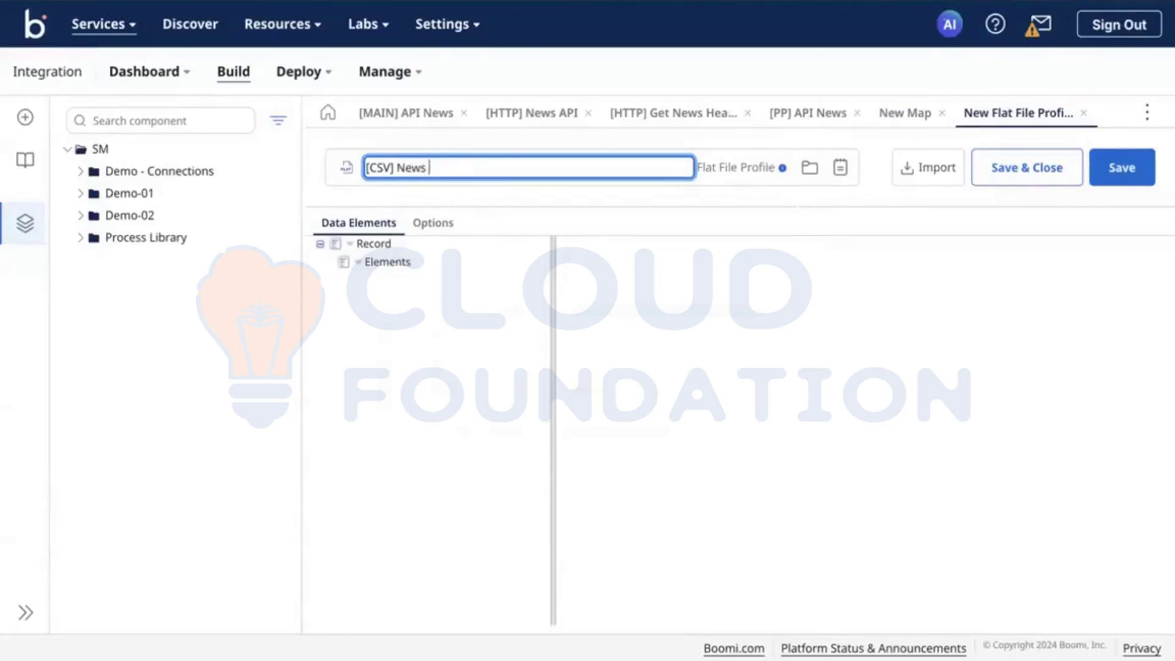
Add five elements to the flat file profile's record and name the first one Author
left_click(359, 262)
left_click(399, 311)
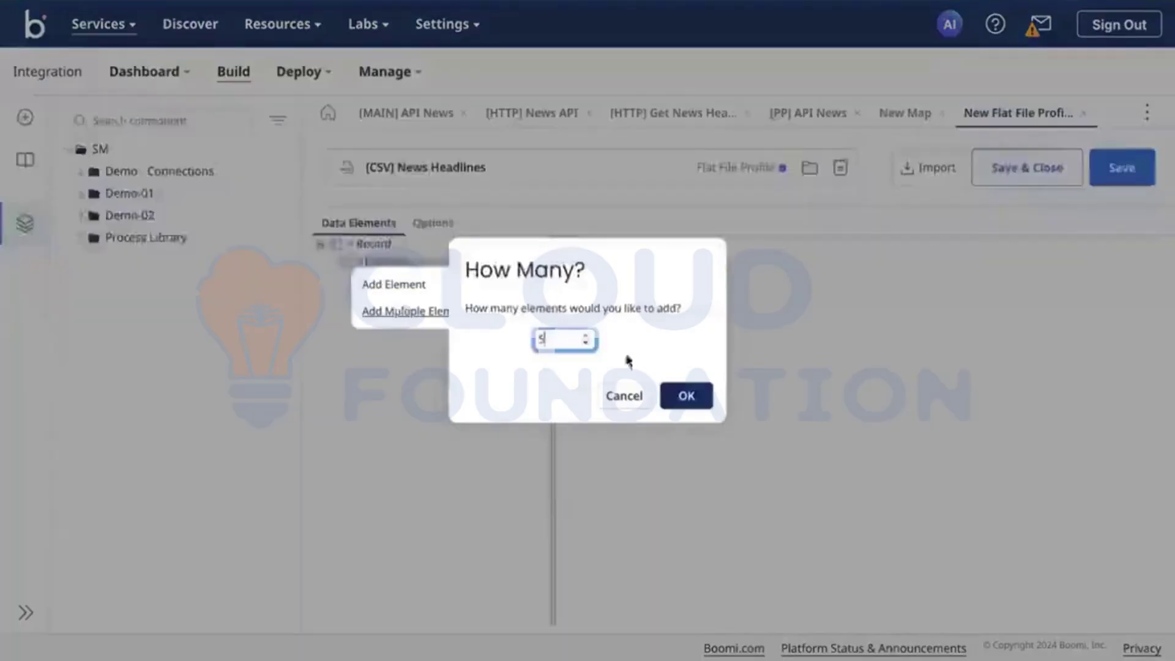
type("5")
left_click(676, 396)
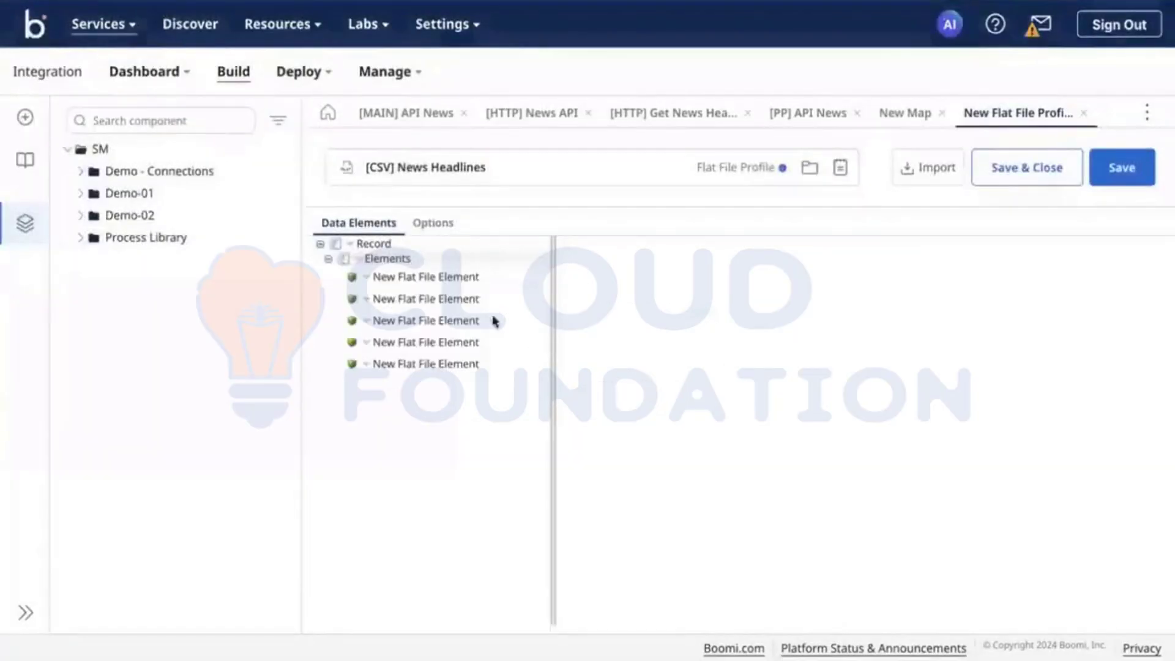
left_click(451, 276)
triple_click(792, 355)
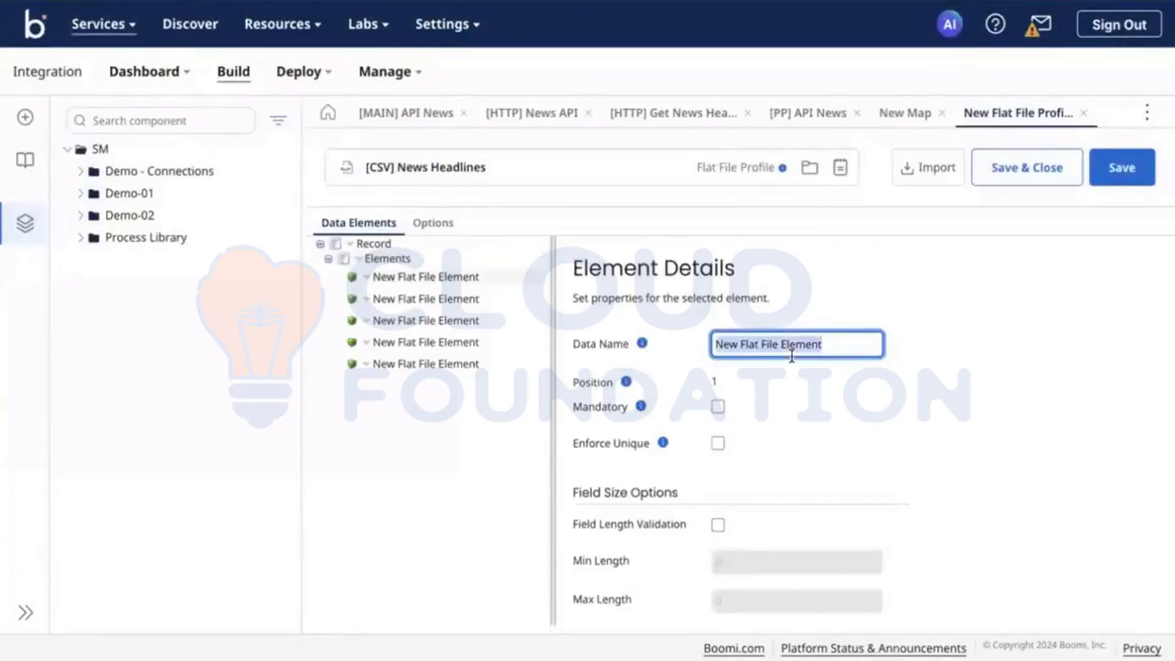
type("Author")
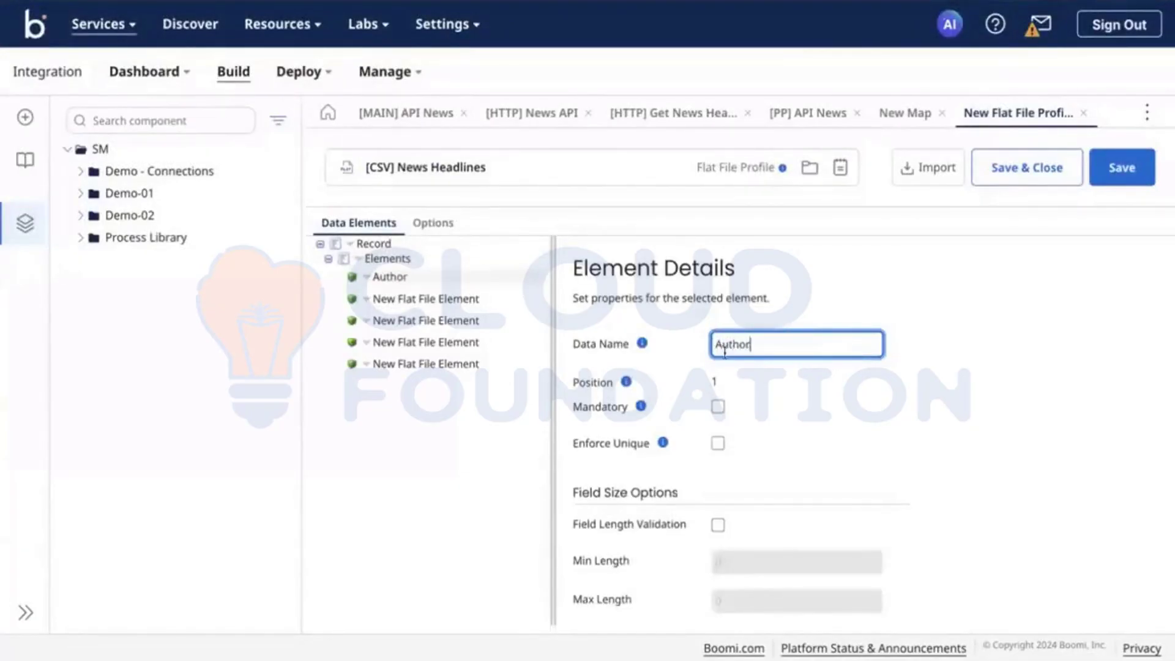
Name the second flat file element Title
left_click(475, 300)
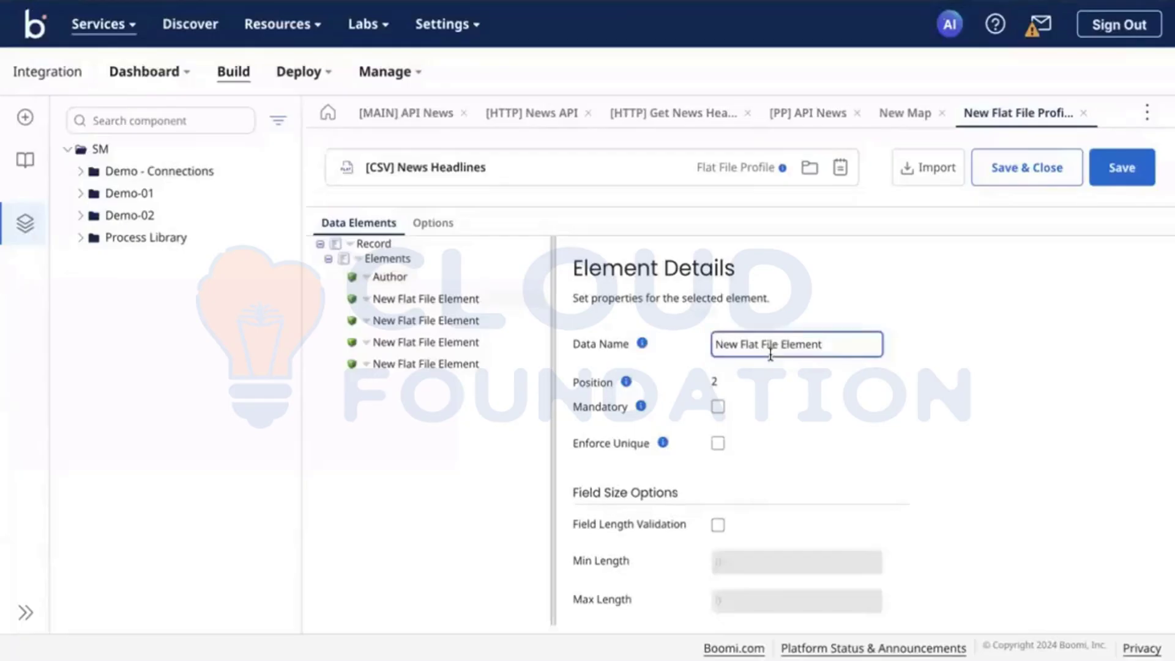
left_click(630, 313)
right_click(631, 313)
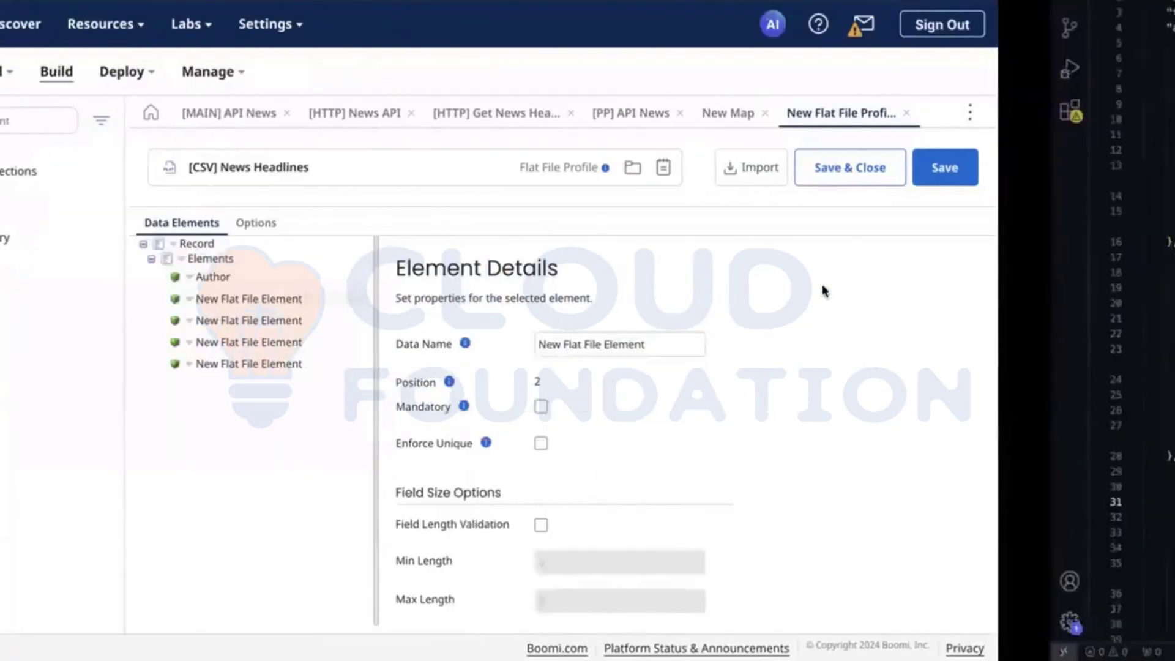
scroll(588, 331, "down", 2)
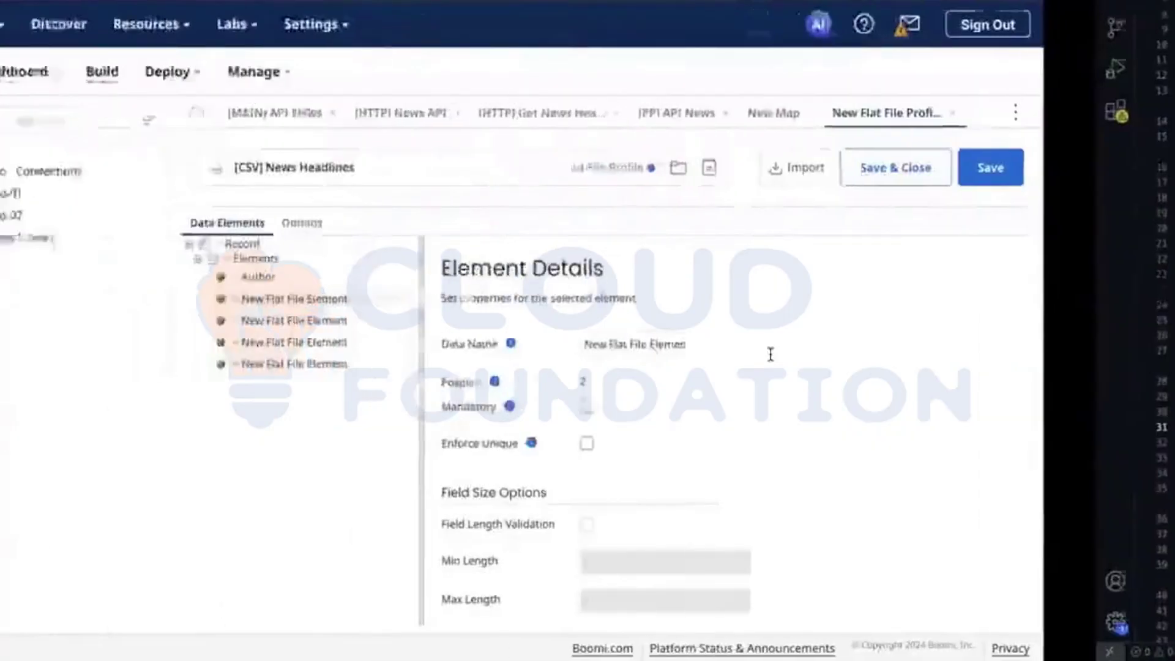
triple_click(673, 344)
type("Title")
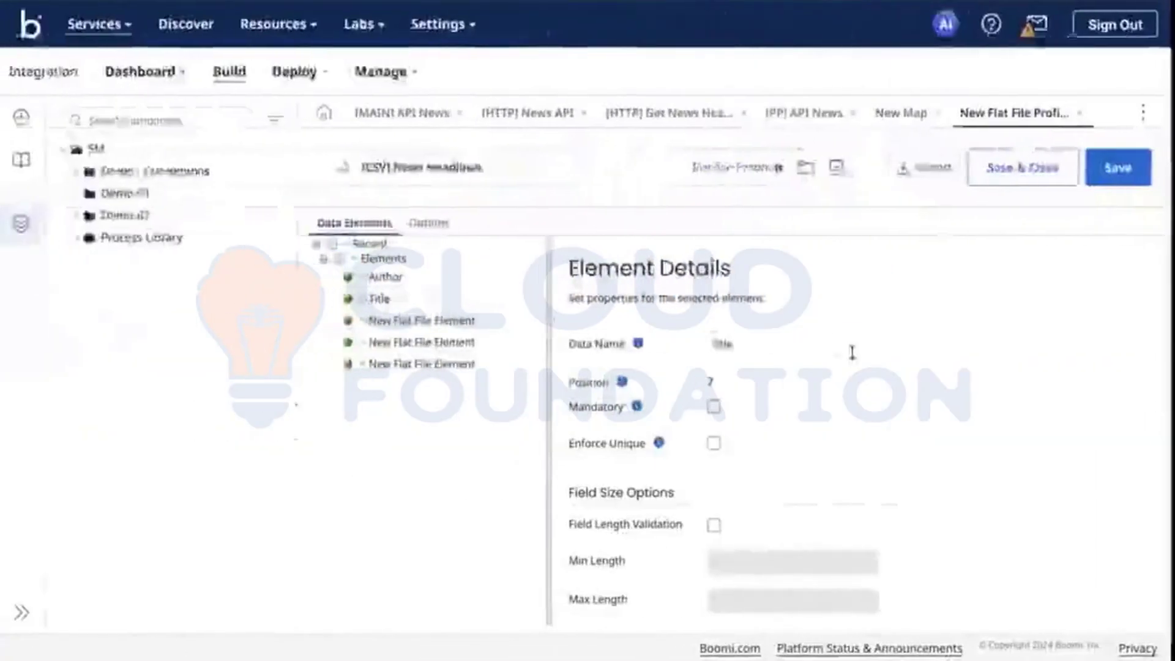
Name the third flat file element URLtoImage and the fourth publishedAt, matching the field names in the sample JSON response
left_click(852, 346)
triple_click(853, 346)
type("U")
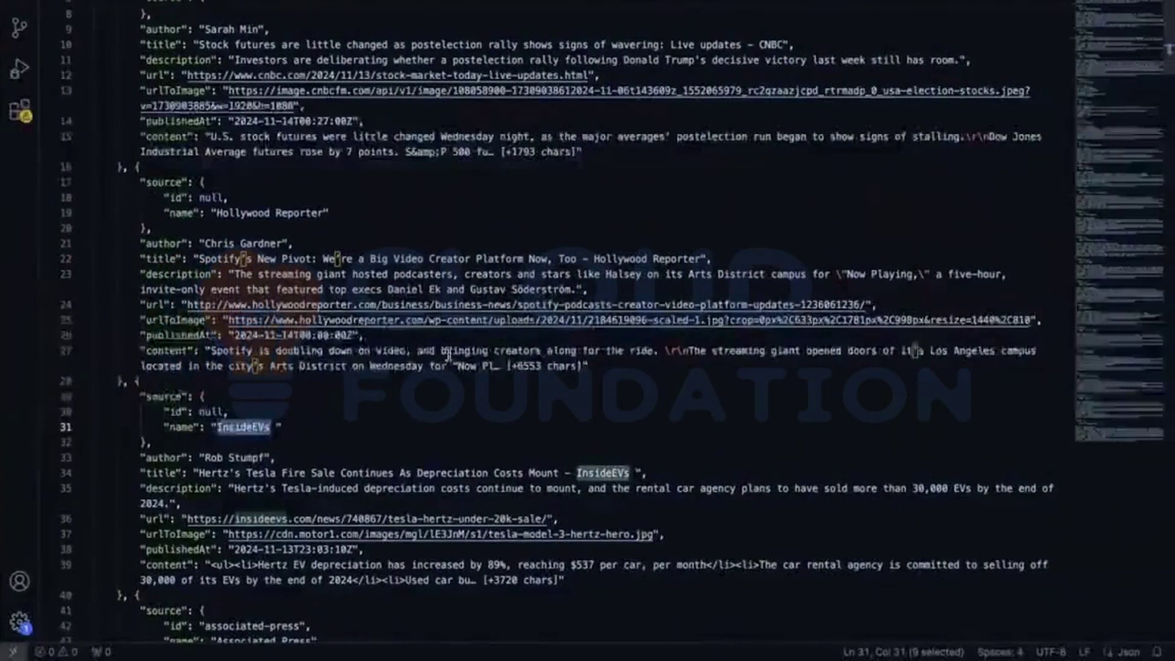
double_click(180, 335)
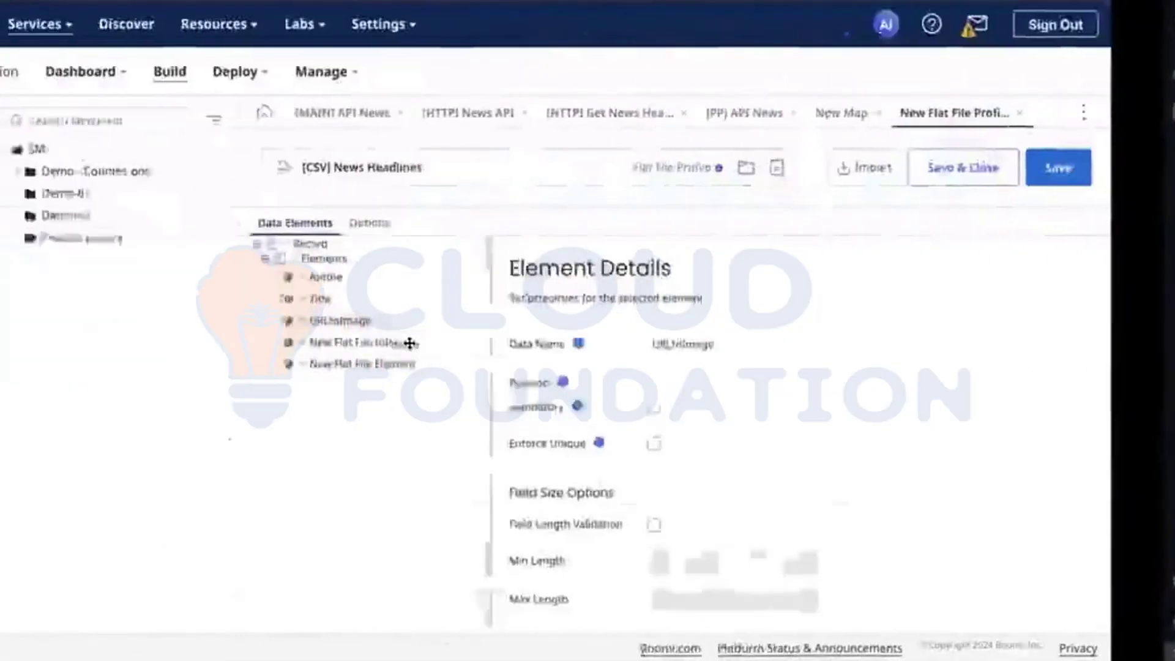
left_click(410, 343)
triple_click(777, 346)
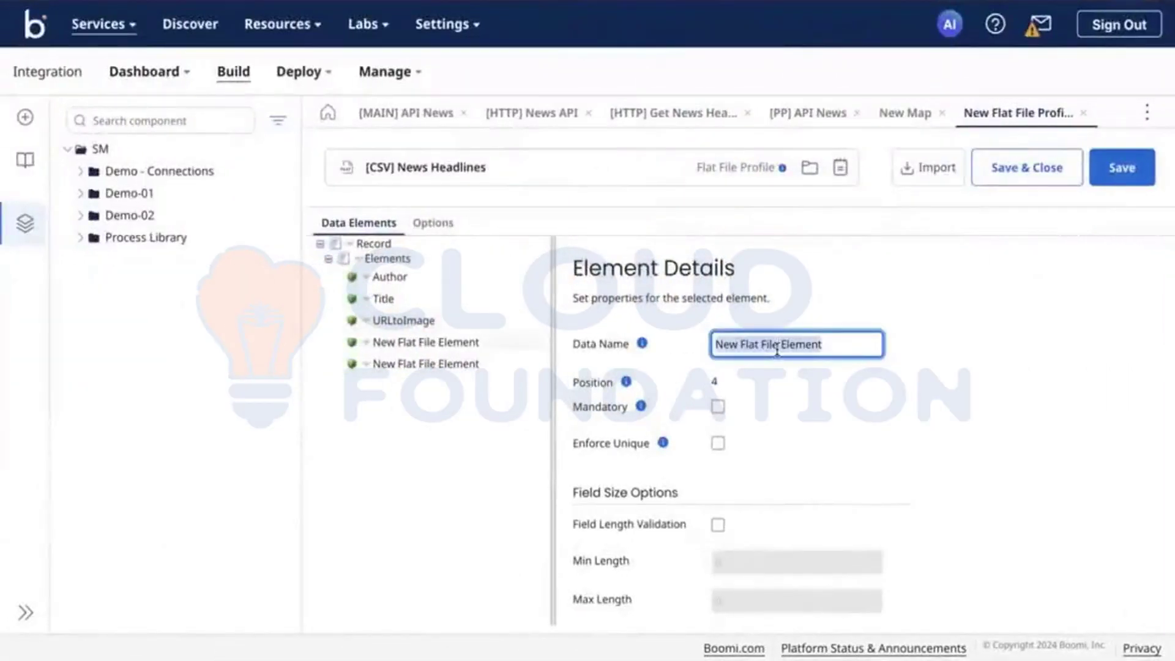
type("publishedAt")
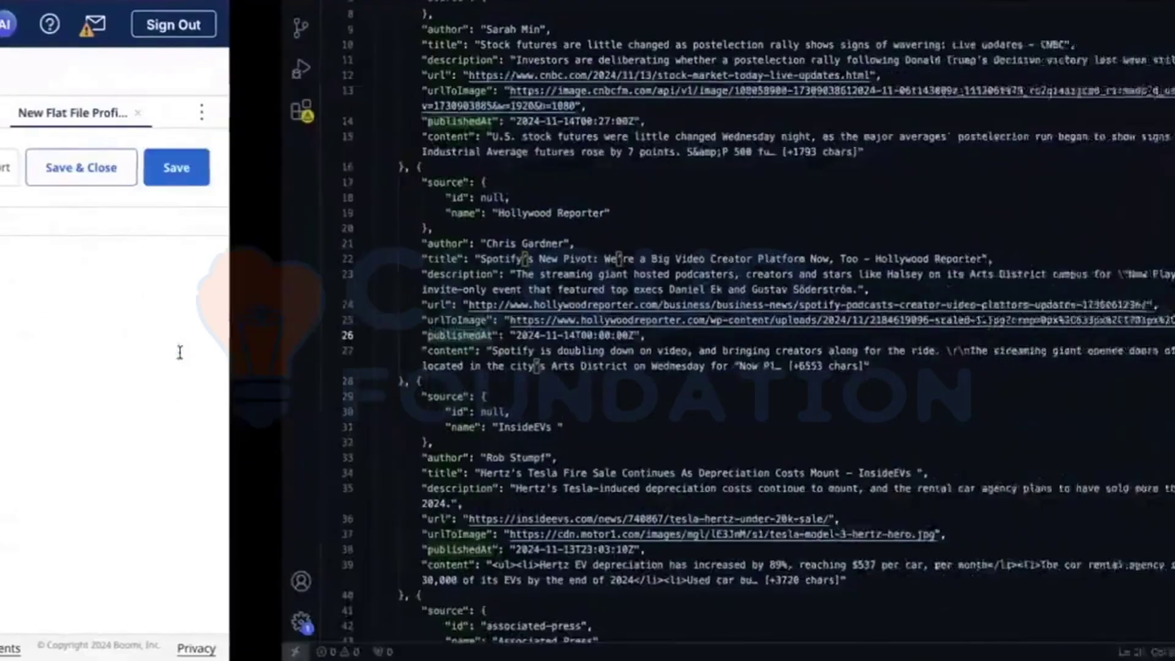
Copy the content field name from the sample JSON and use it as the fifth flat file element's name
double_click(456, 350)
key("ctrl+c")
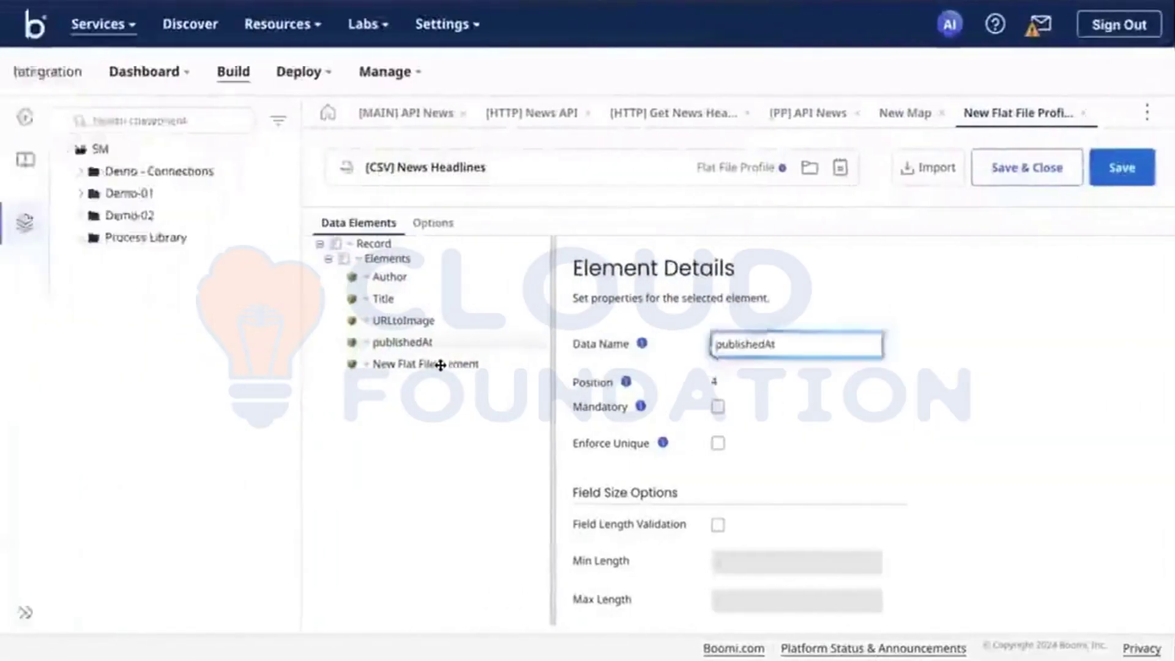
left_click(148, 363)
double_click(456, 344)
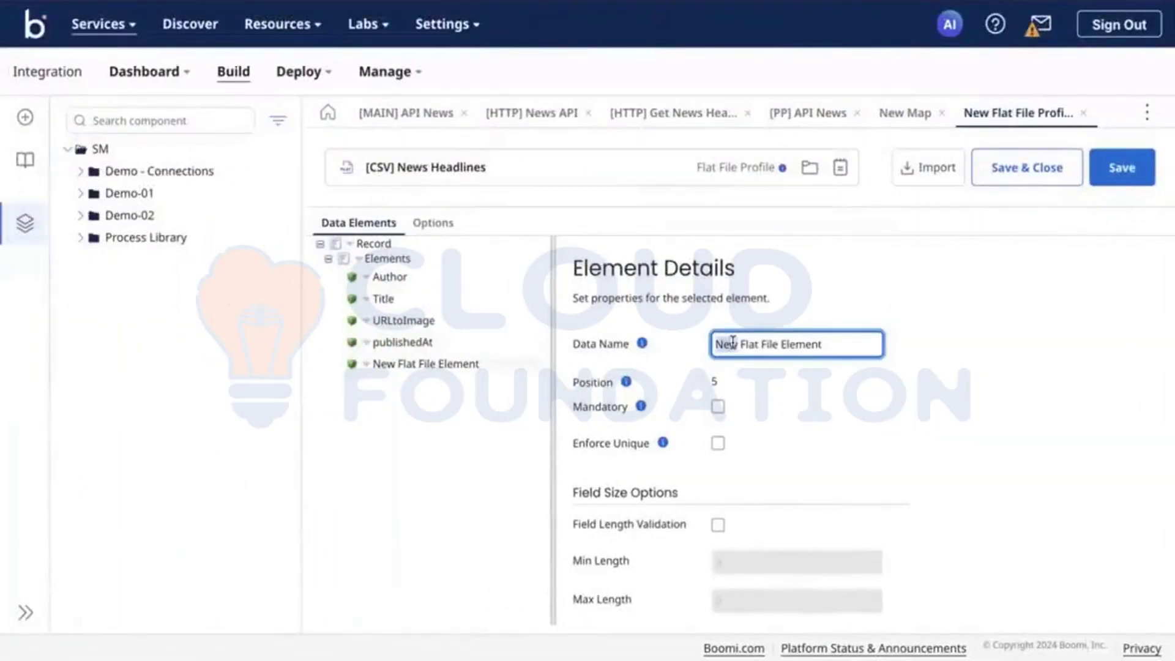
key("ctrl+a")
key("ctrl+v")
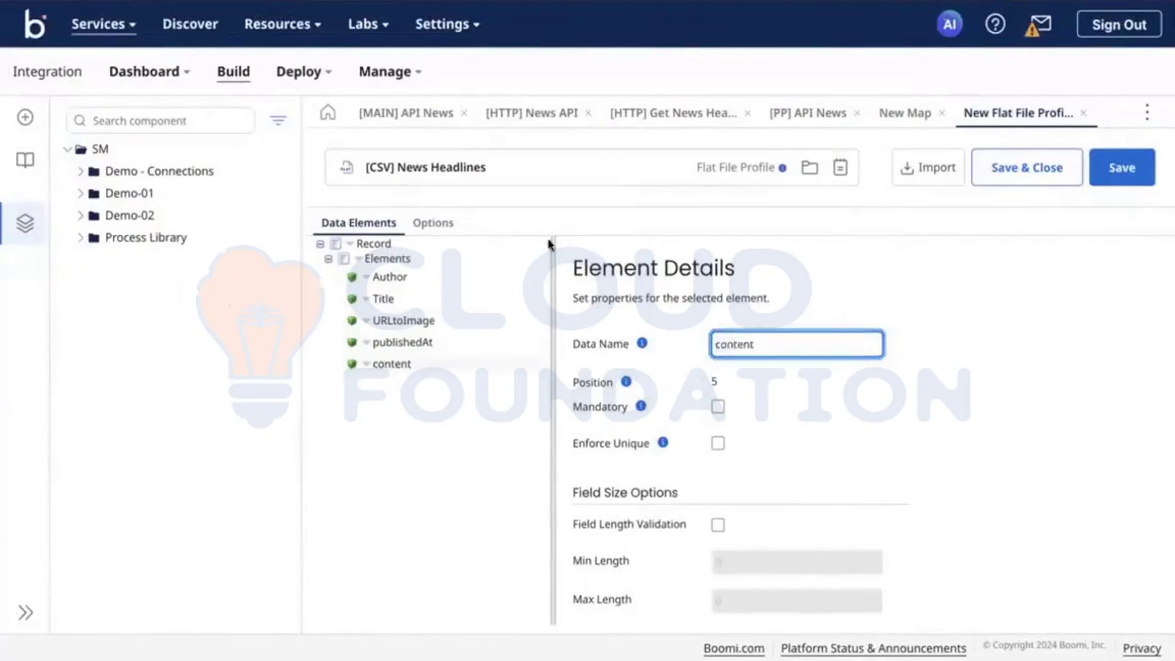
Enable column headers for the flat file profile and set its file delimiter to Comma Delimited
left_click(441, 237)
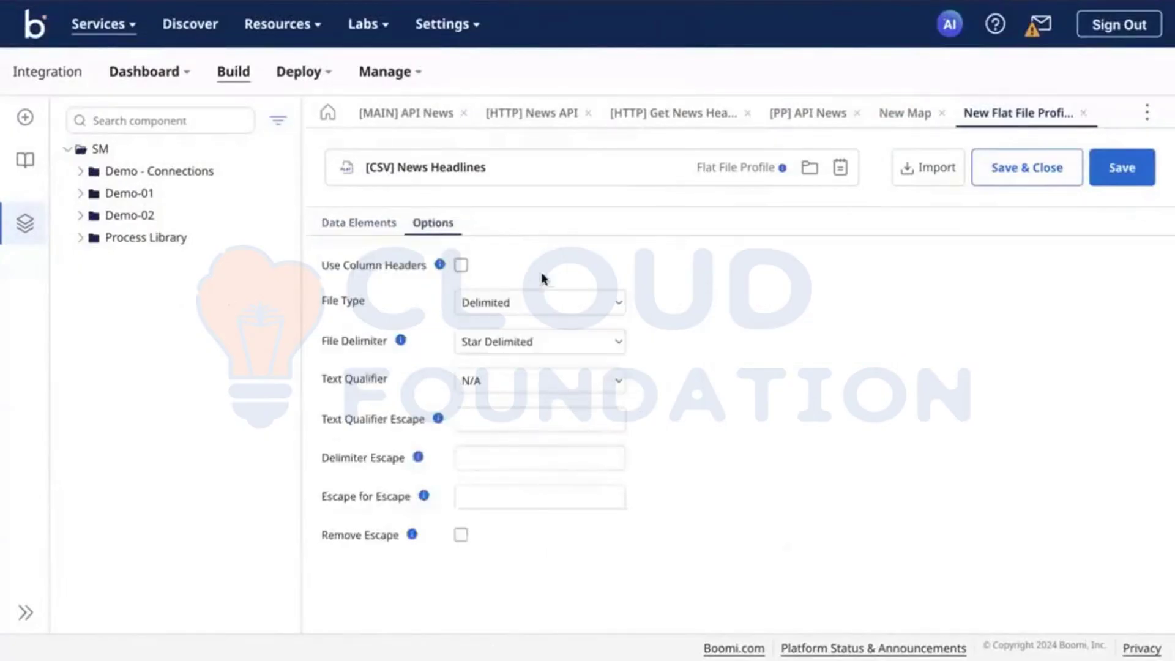
left_click(464, 269)
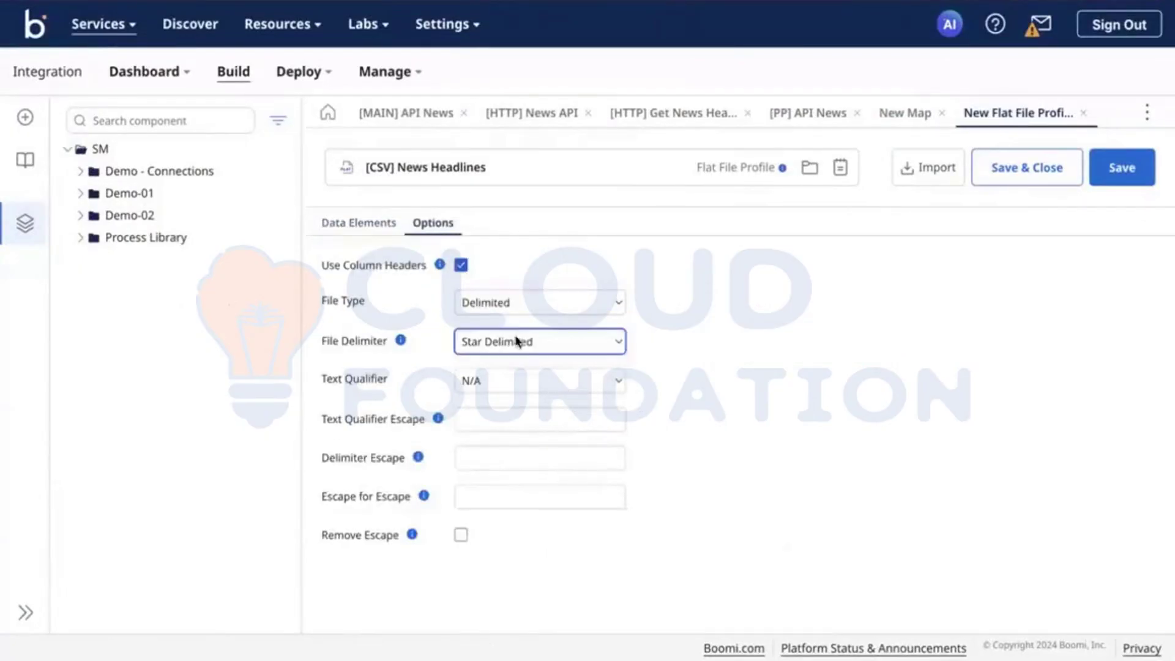
left_click(532, 347)
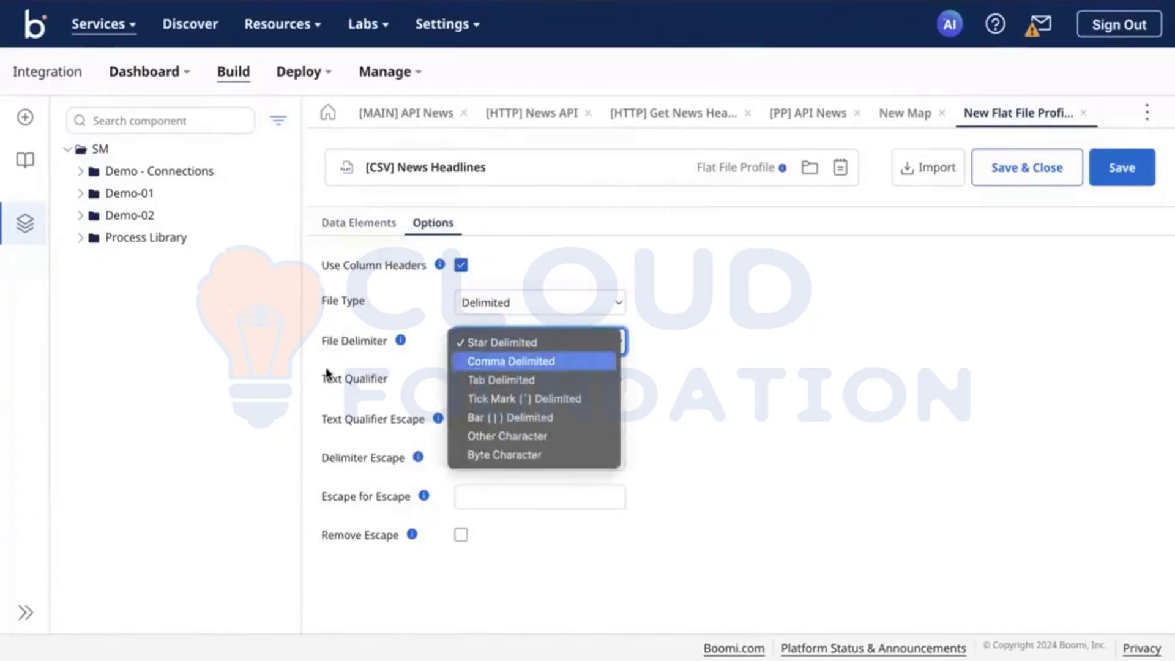
left_click(554, 361)
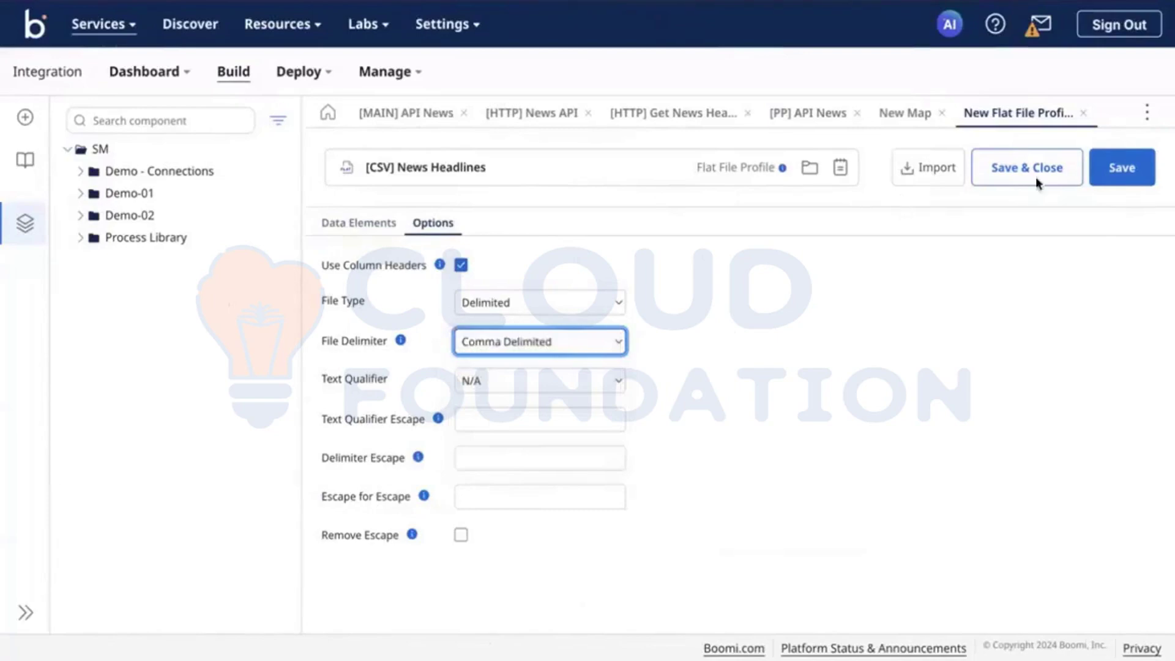
Save the flat file profile and apply [CSV] News Headlines as the destination profile of the map
left_click(1122, 170)
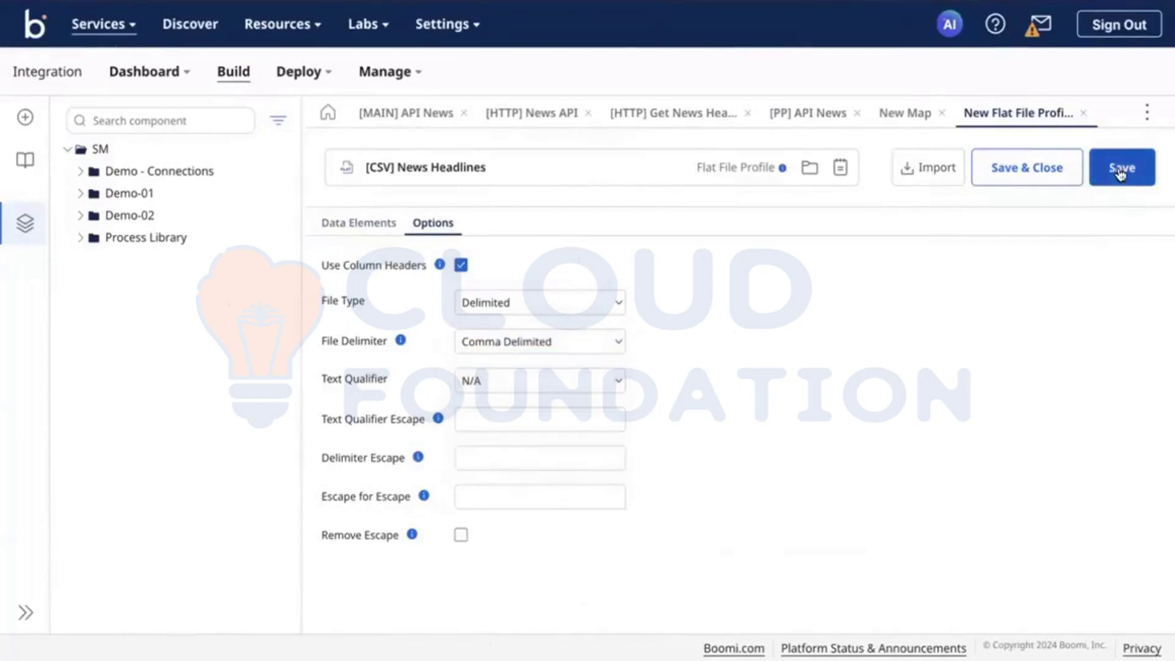
left_click(907, 115)
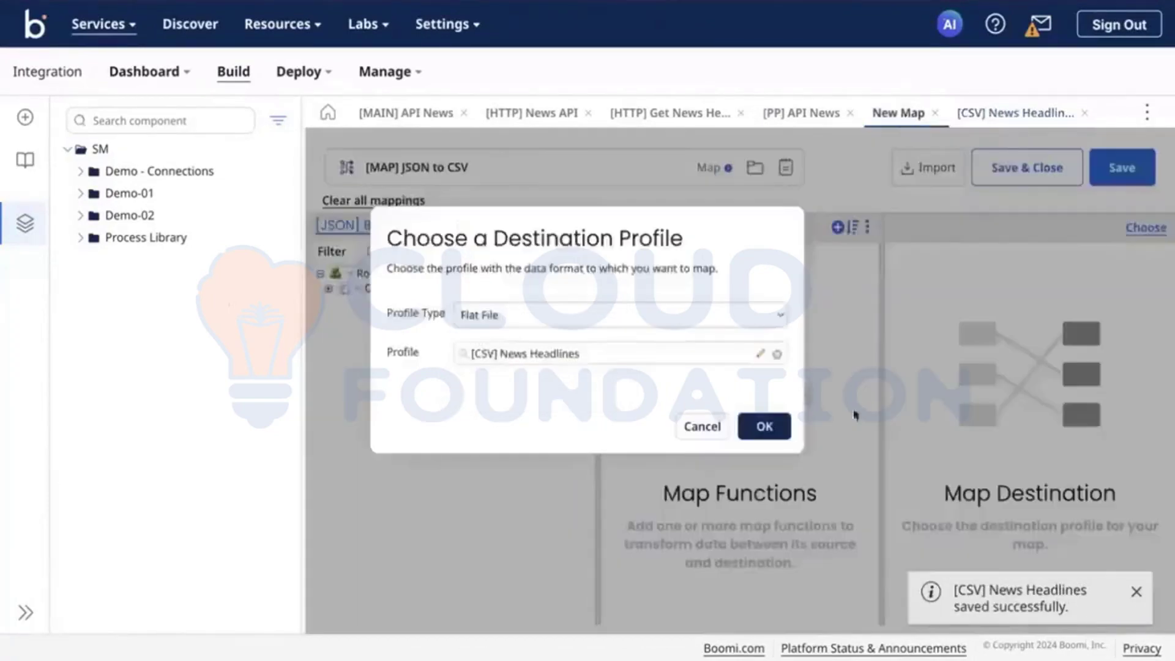
left_click(779, 427)
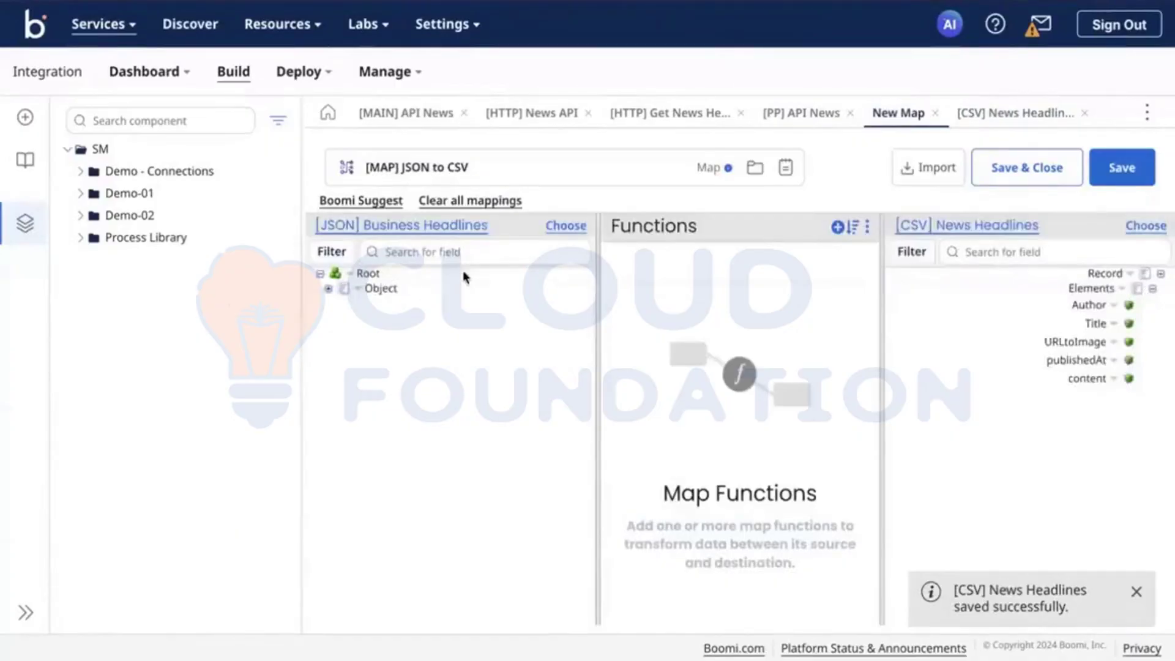
Expand the source profile's articles array down to its article fields and try mapping author directly to Author
left_click(328, 289)
left_click(336, 347)
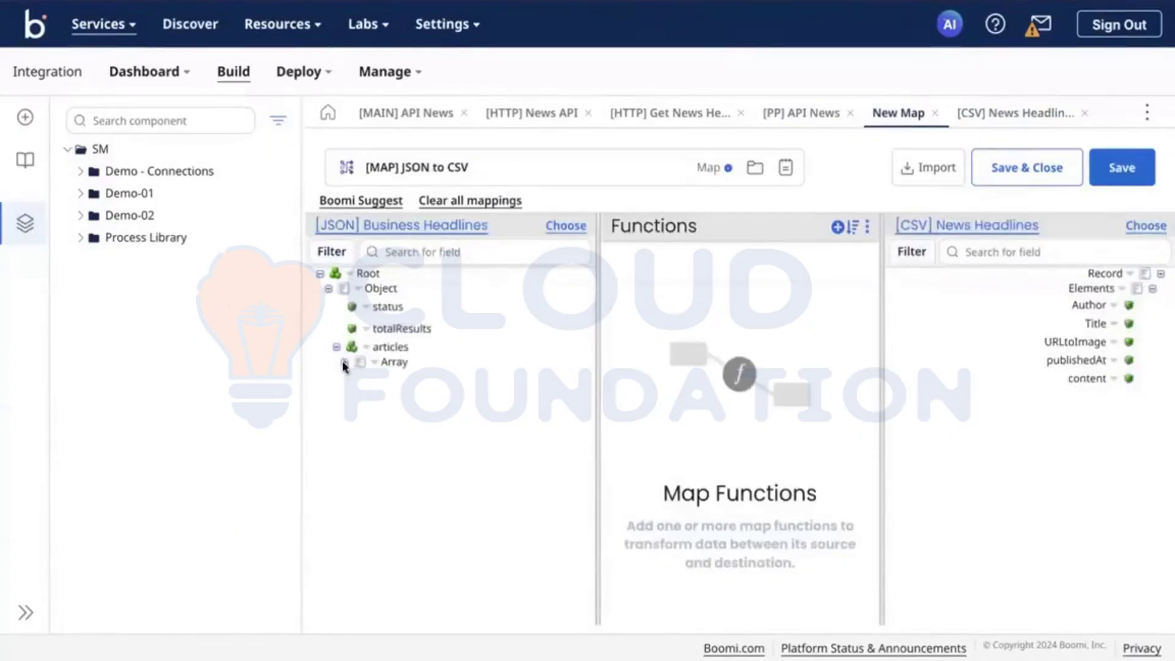
left_click(345, 362)
left_click(353, 377)
left_click(361, 392)
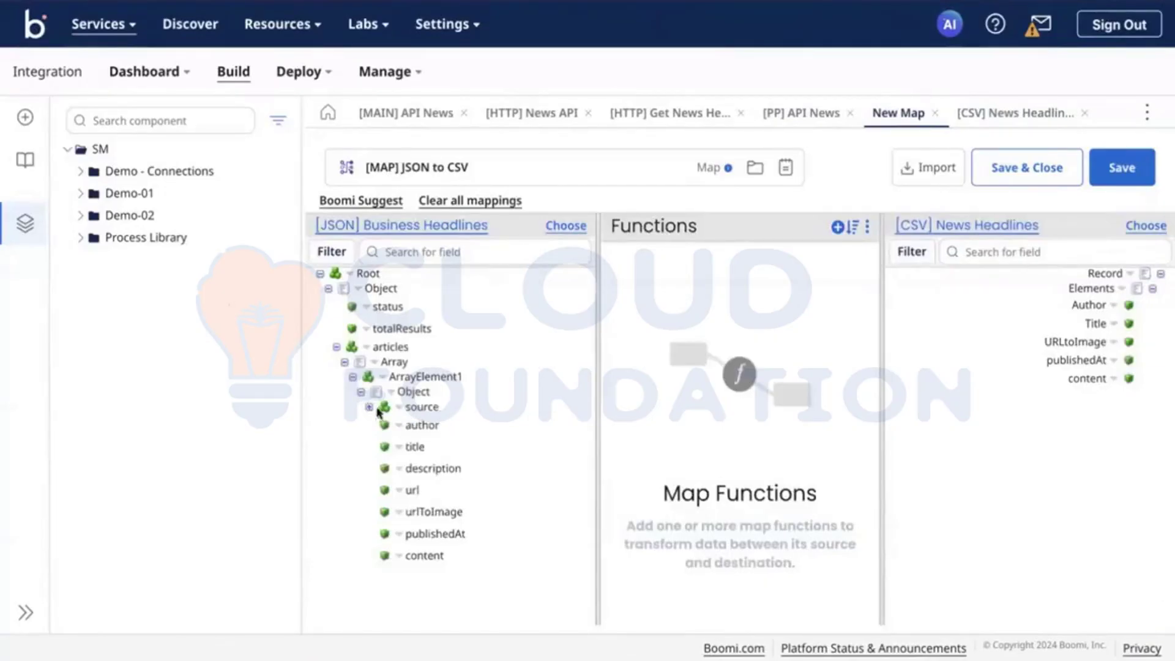
left_click_drag(427, 424, 1101, 317)
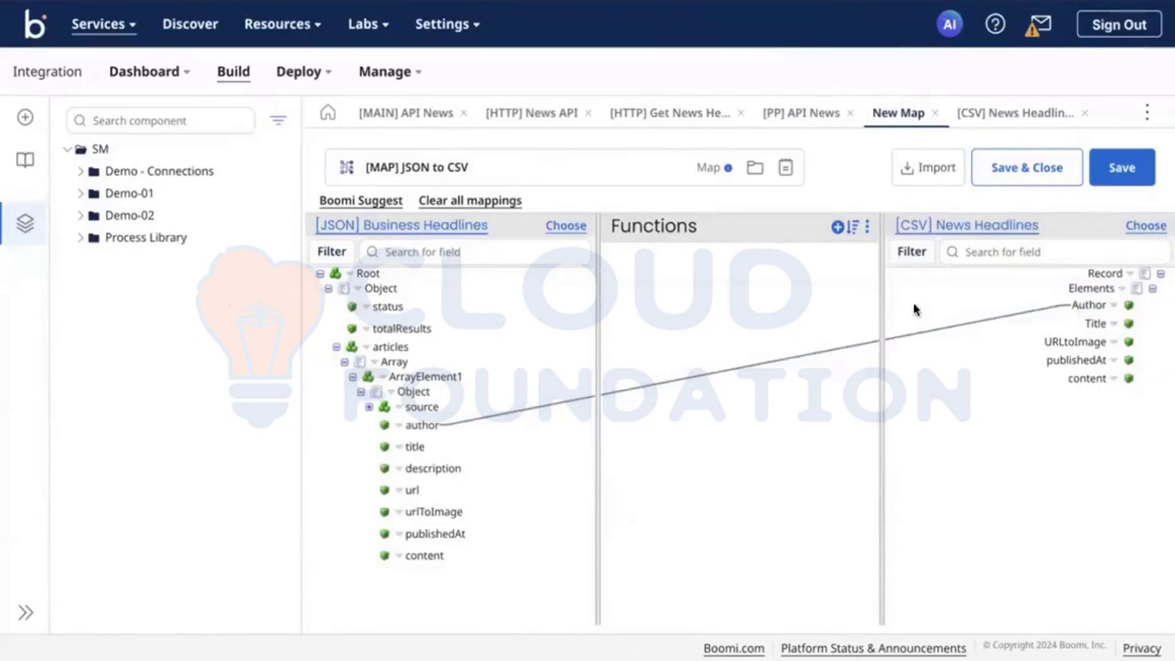
Add a String To Upper function with default settings and route the source author field through it to the destination Author
left_click(838, 227)
left_click(587, 187)
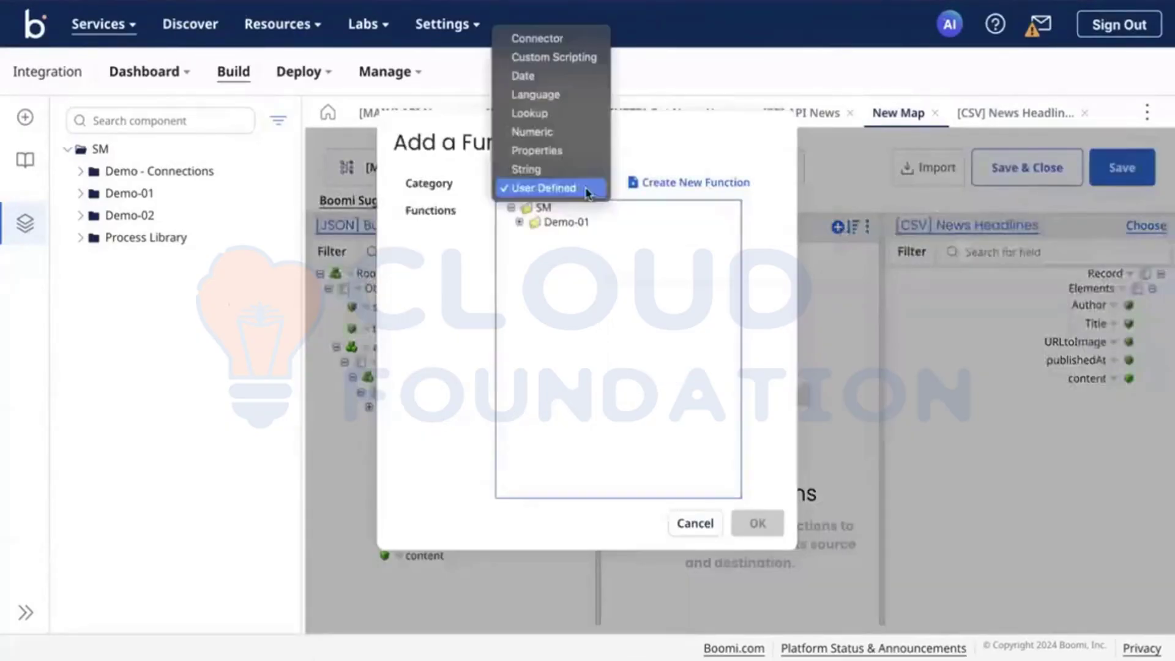
left_click(556, 169)
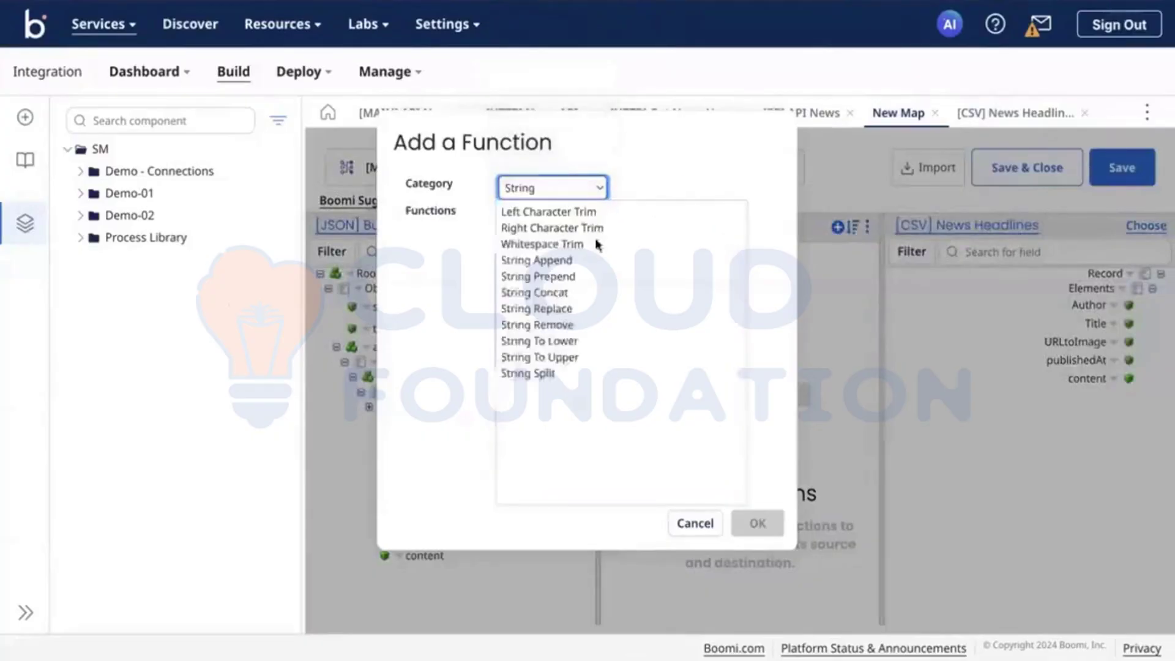
left_click(539, 358)
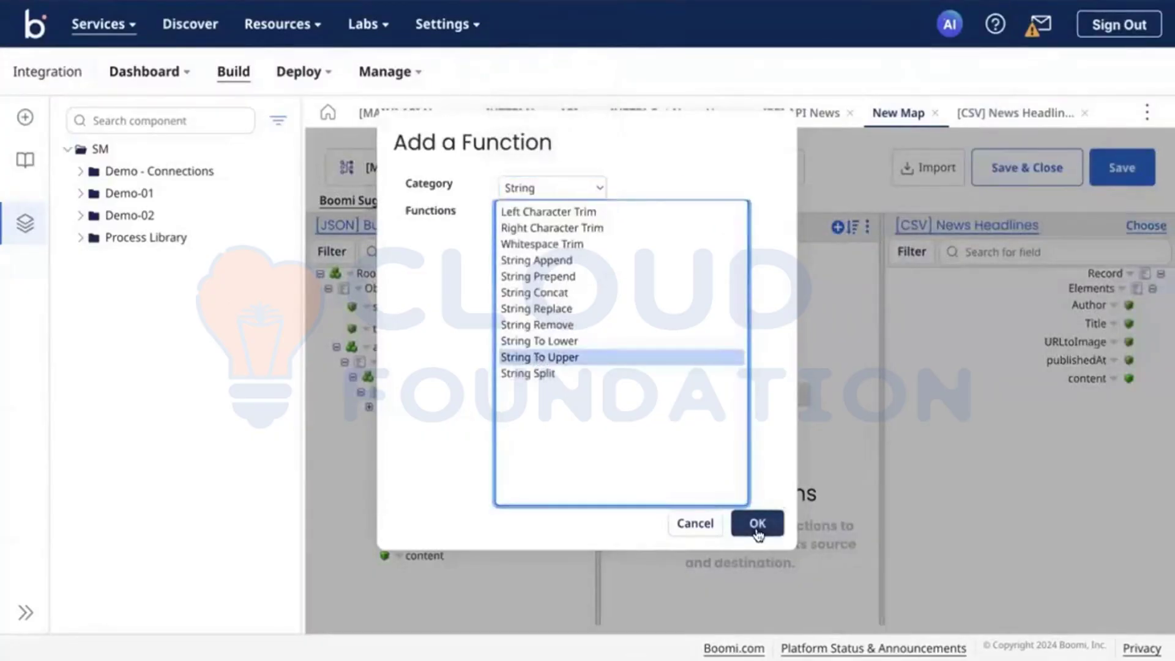
left_click(759, 535)
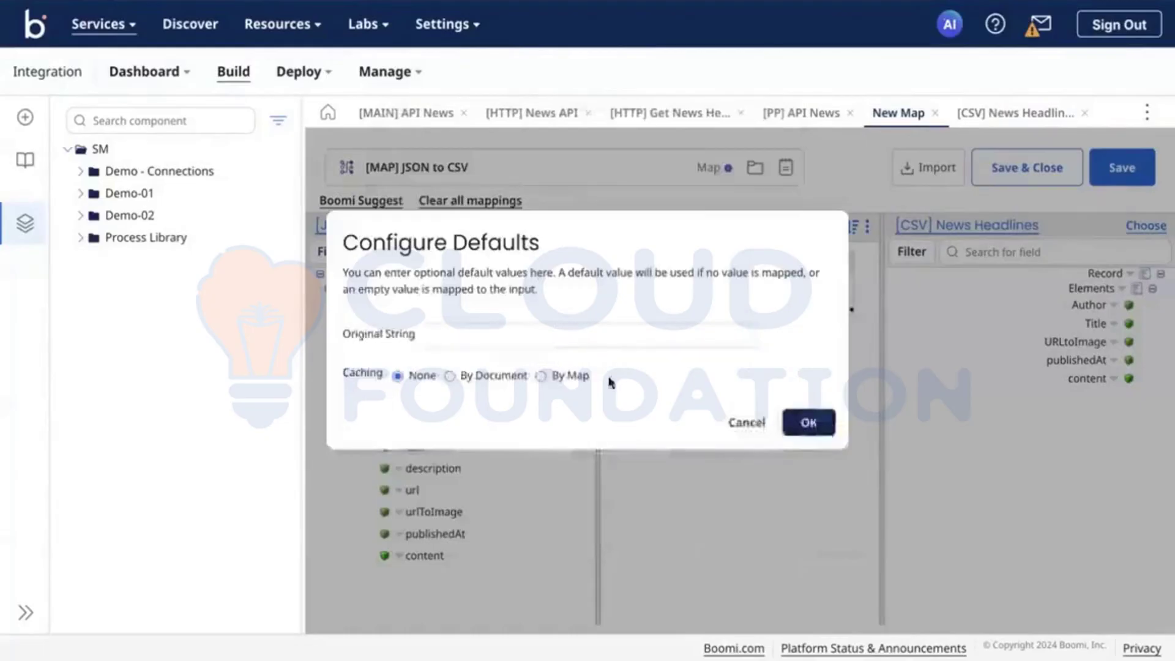
left_click(799, 424)
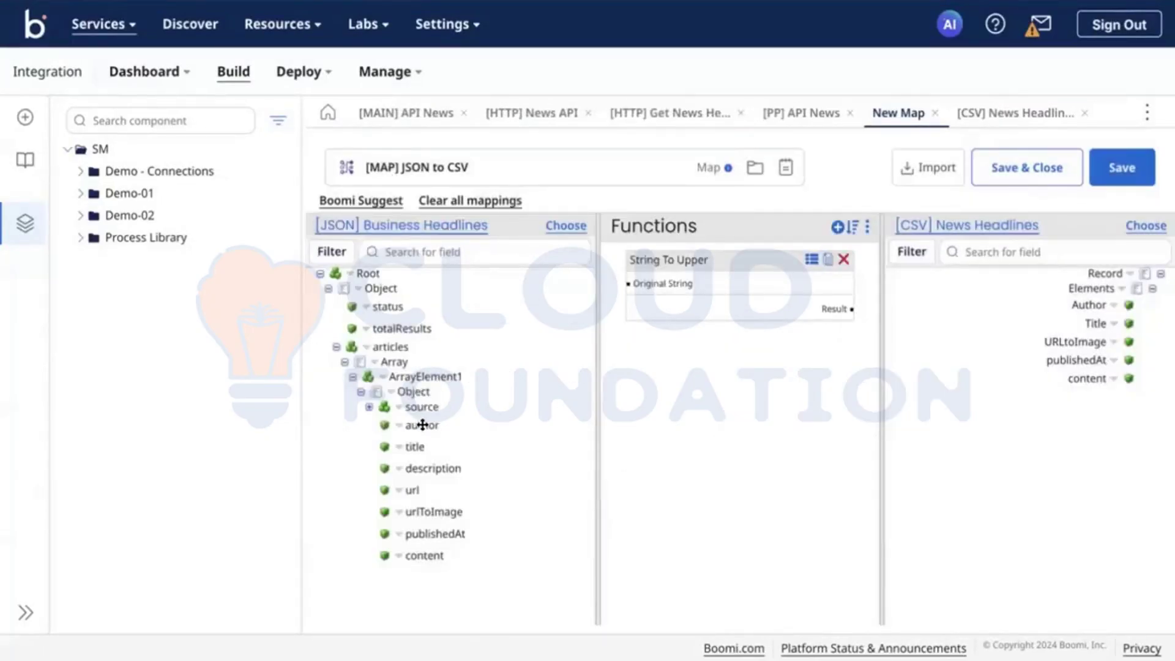
left_click_drag(423, 425, 631, 284)
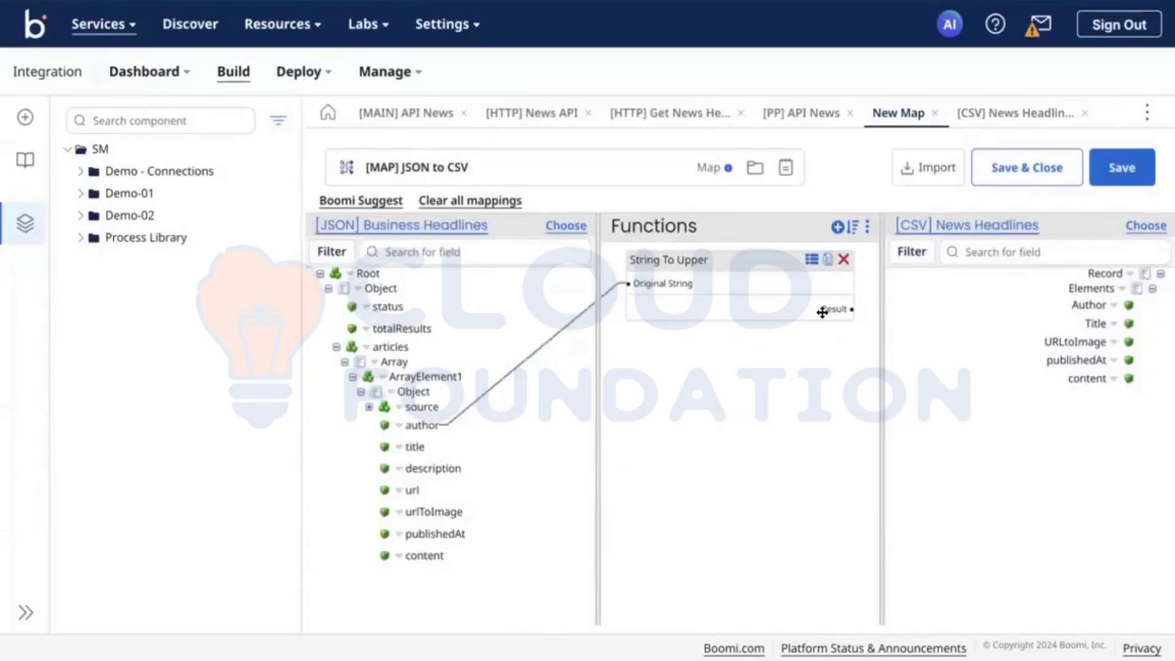
left_click_drag(844, 309, 1087, 305)
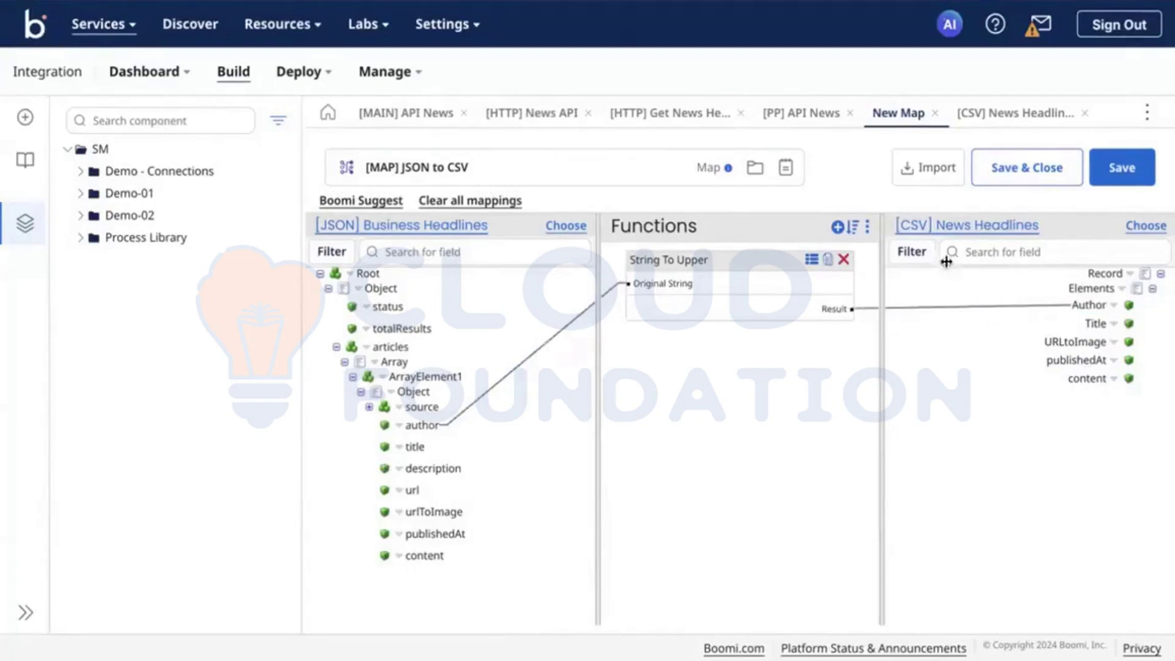
Duplicate the String To Upper function and route the source title field through the copy to the destination Title
left_click(827, 258)
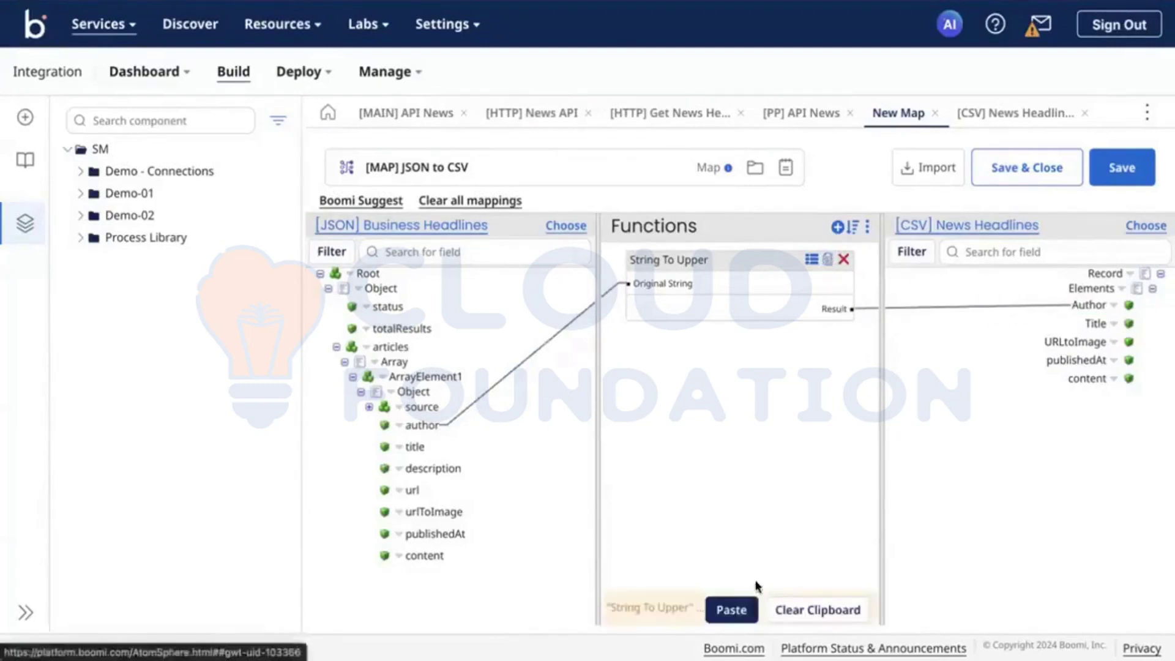
left_click(732, 610)
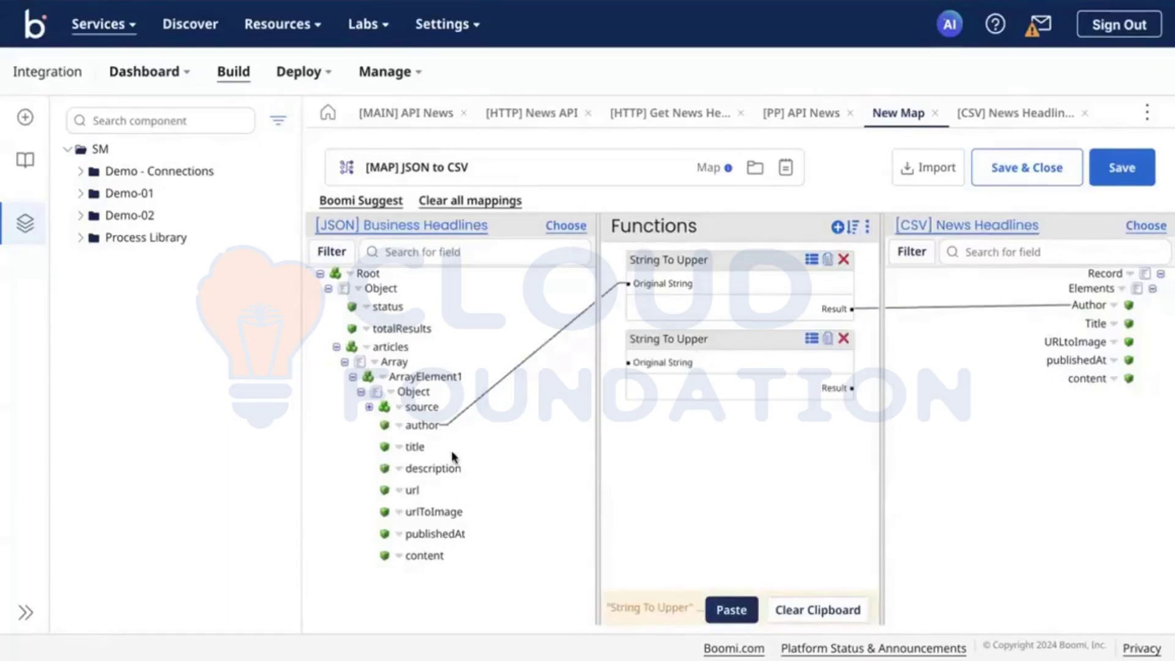
left_click_drag(426, 447, 662, 365)
left_click_drag(841, 385, 1094, 323)
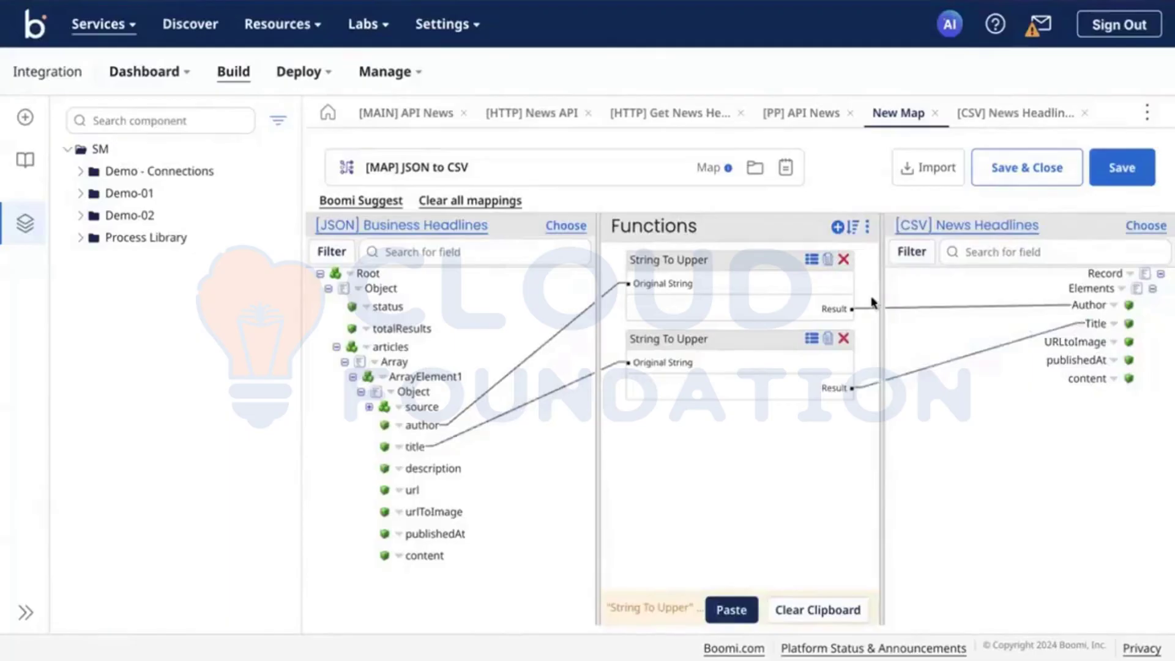
left_click(851, 231)
left_click(622, 372)
left_click(837, 228)
left_click(596, 189)
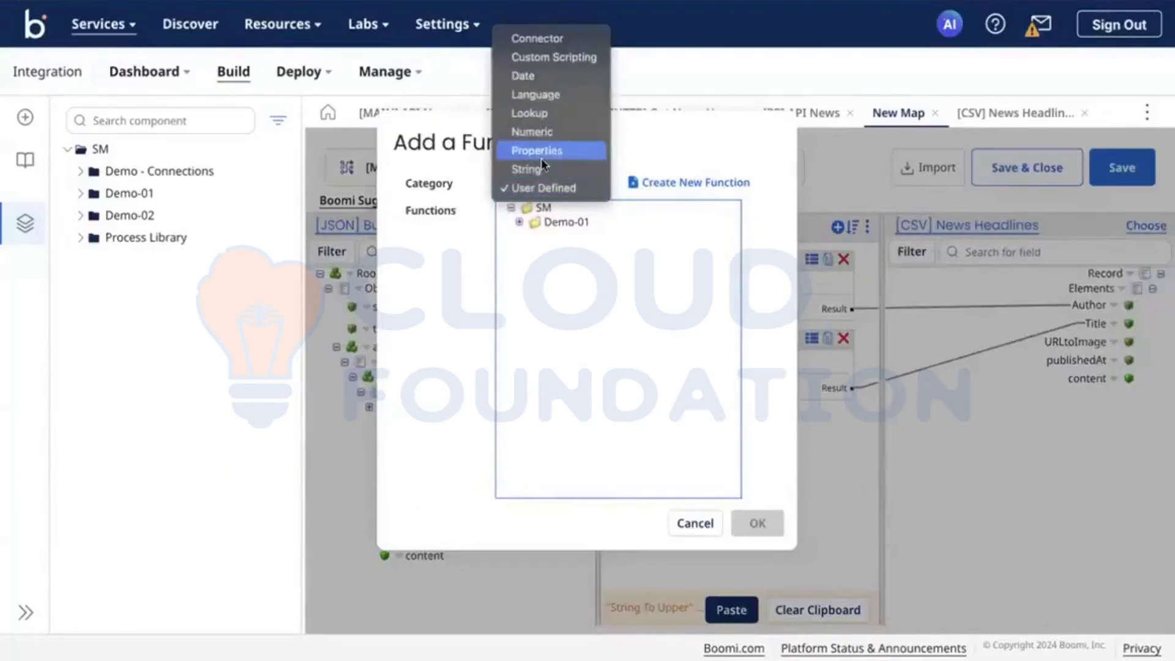
left_click(531, 169)
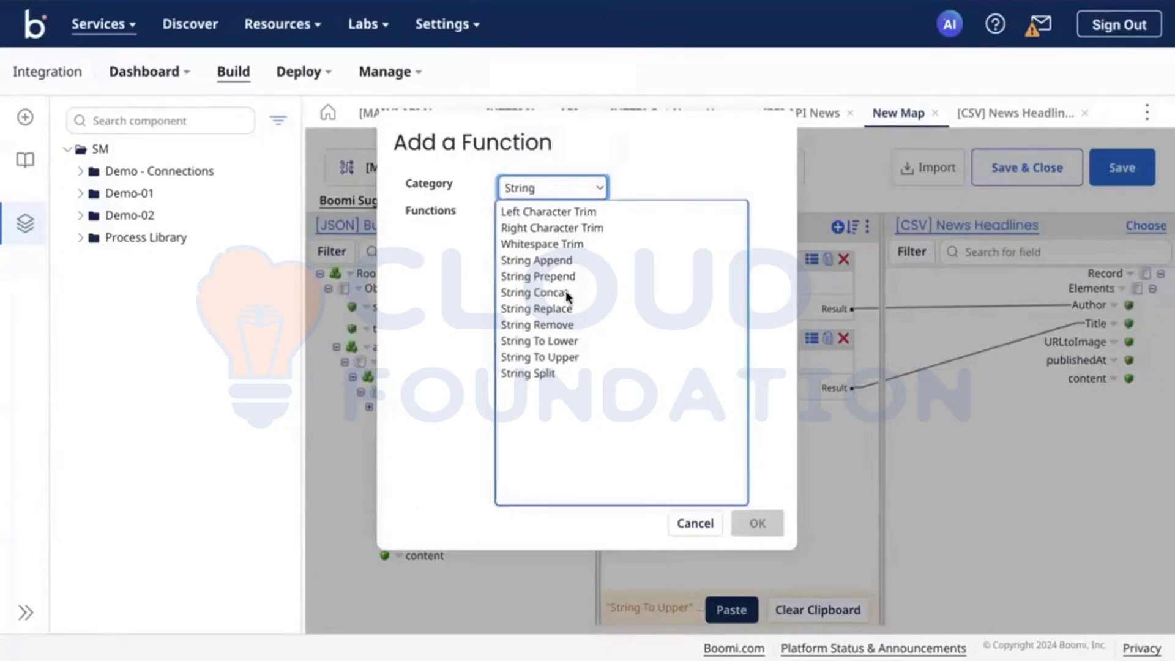
left_click(546, 292)
left_click(765, 523)
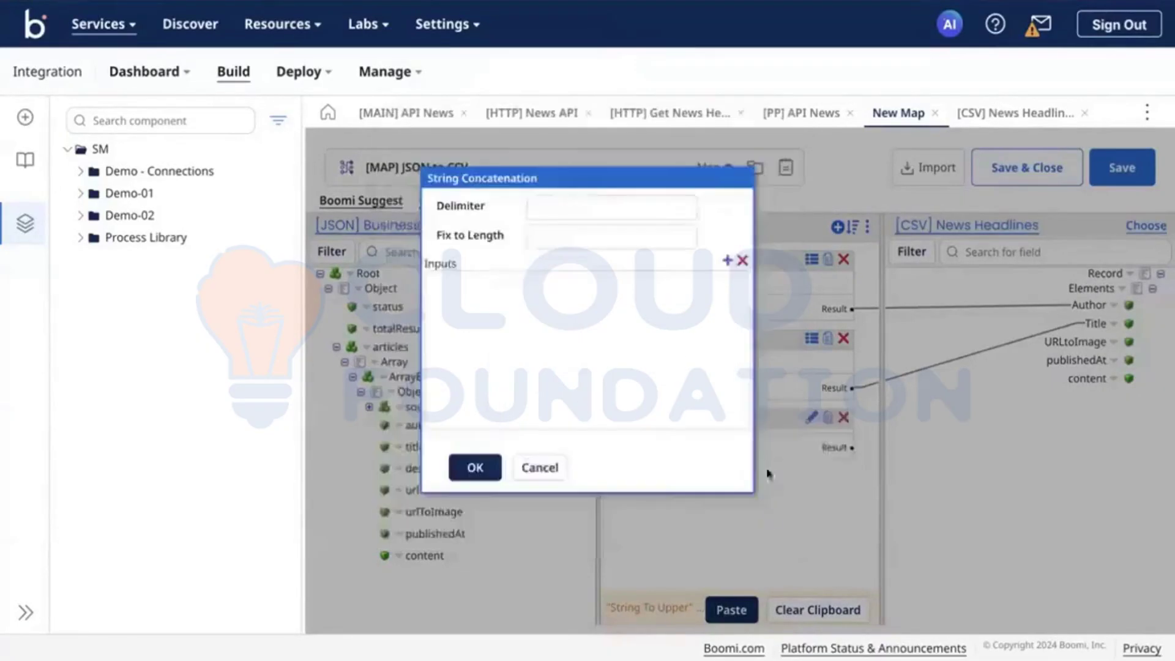
left_click(555, 205)
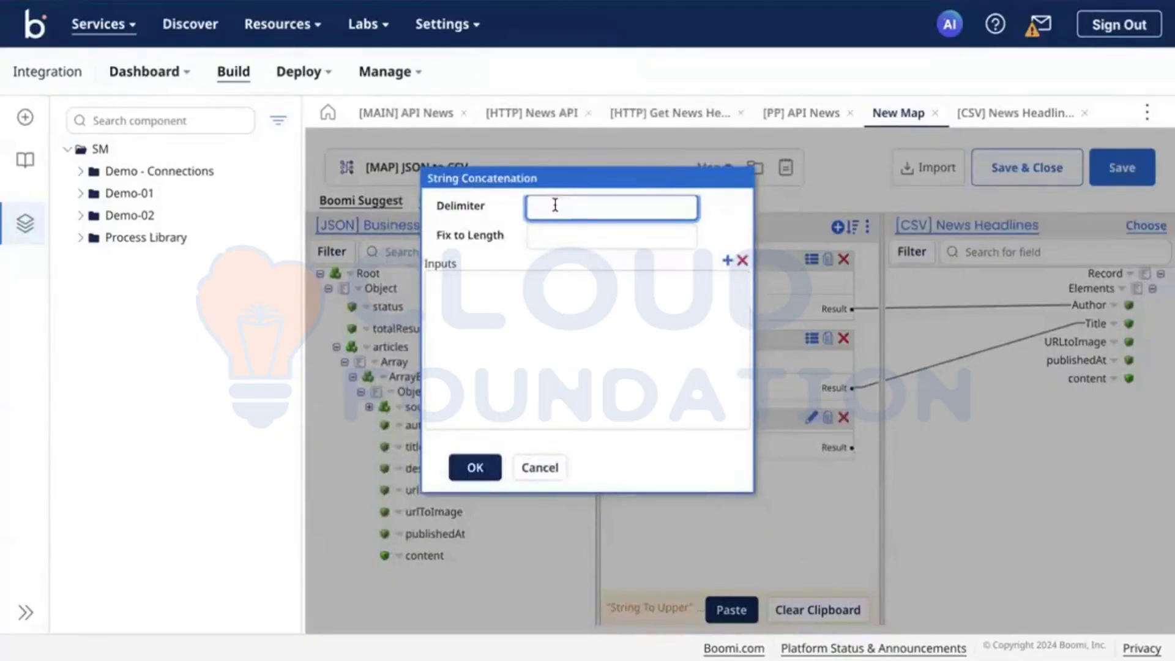
type("-")
left_click(728, 260)
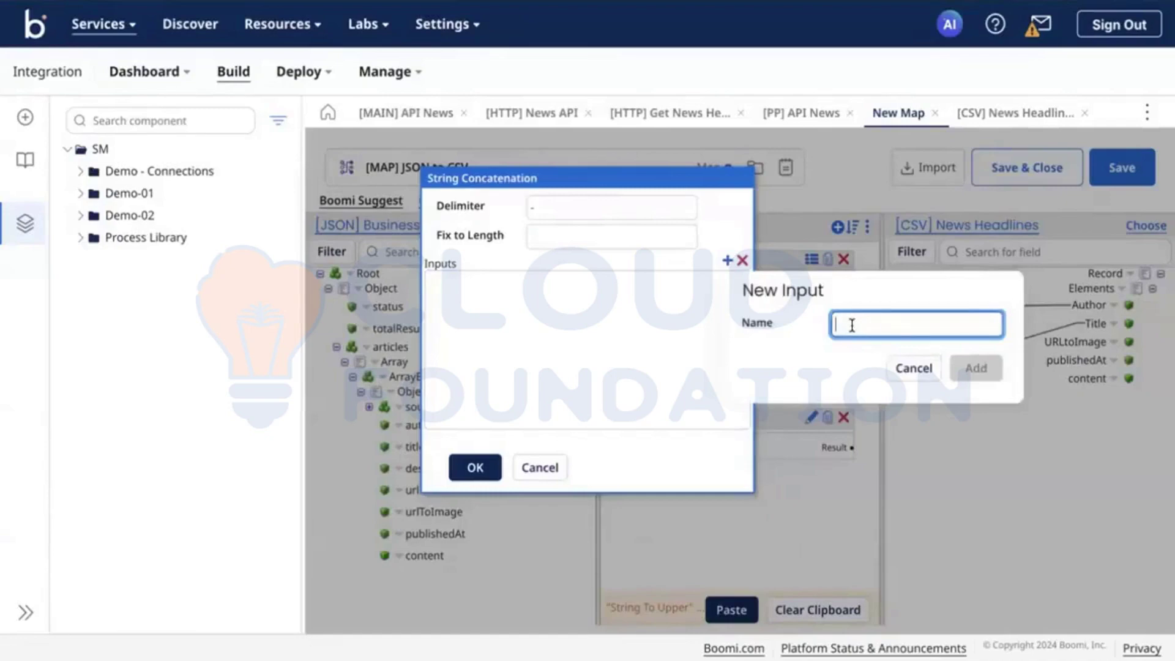
left_click(914, 368)
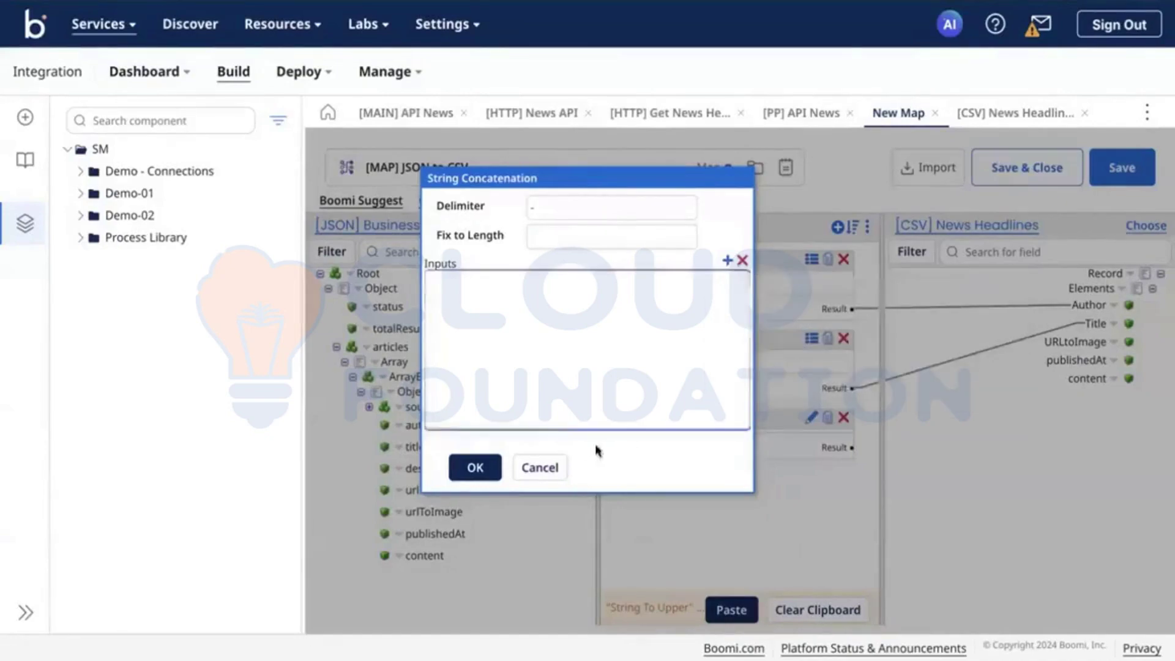
left_click(539, 468)
Add a String Append function to the map with -CST as the default Char to Append
left_click(838, 227)
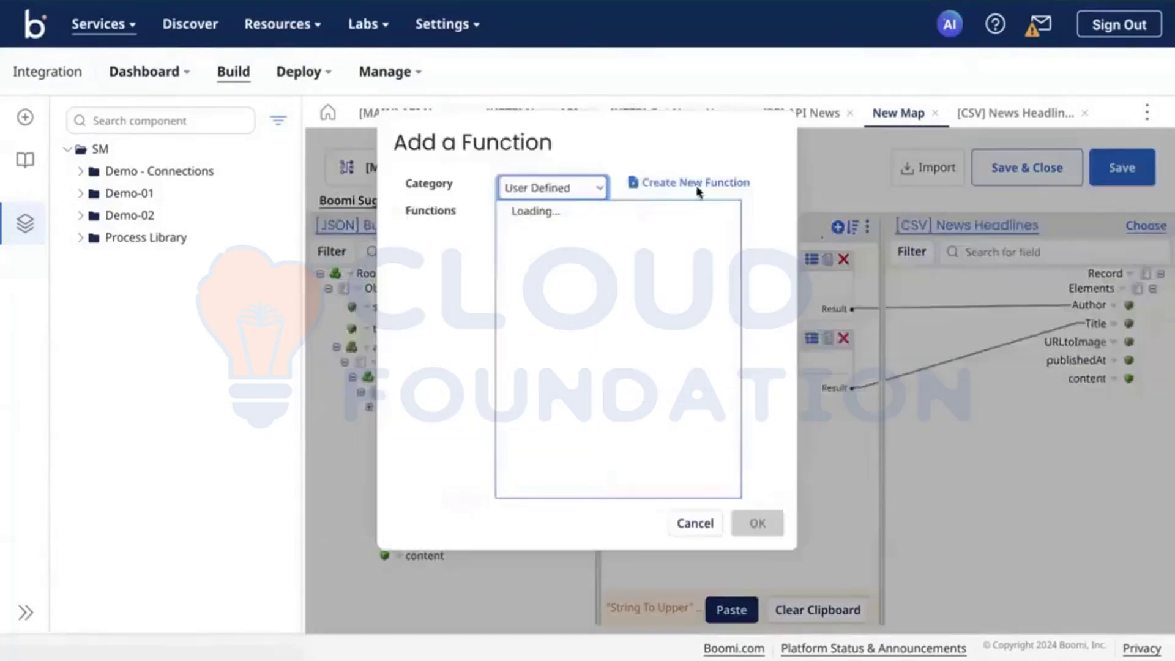
left_click(583, 190)
left_click(551, 165)
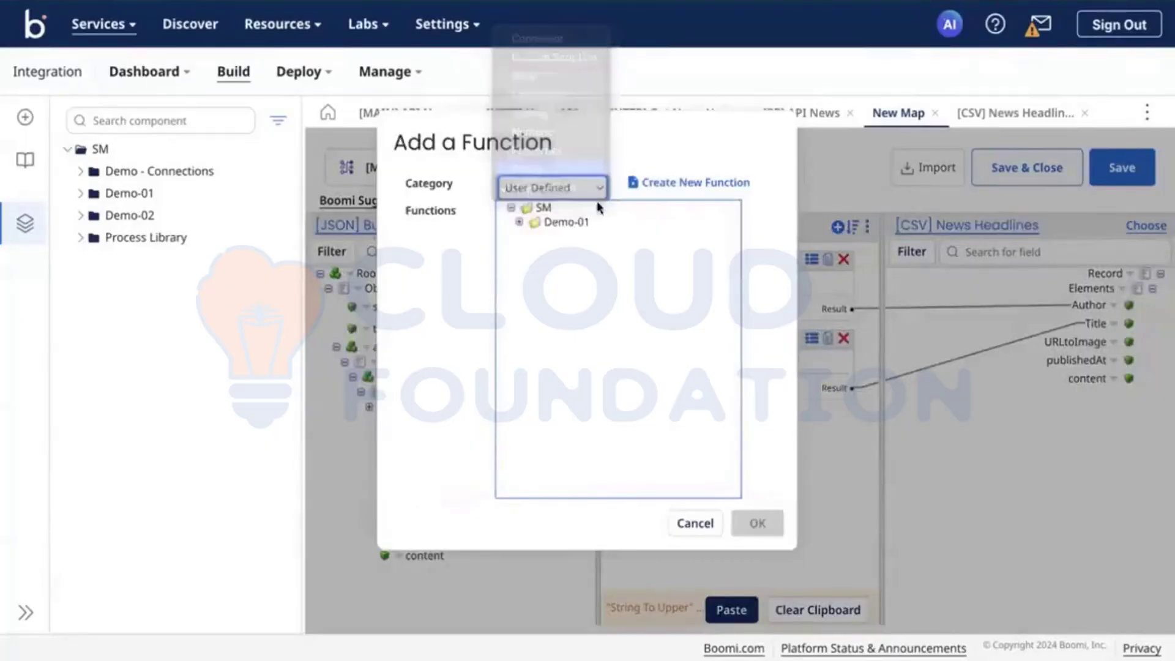
left_click(531, 260)
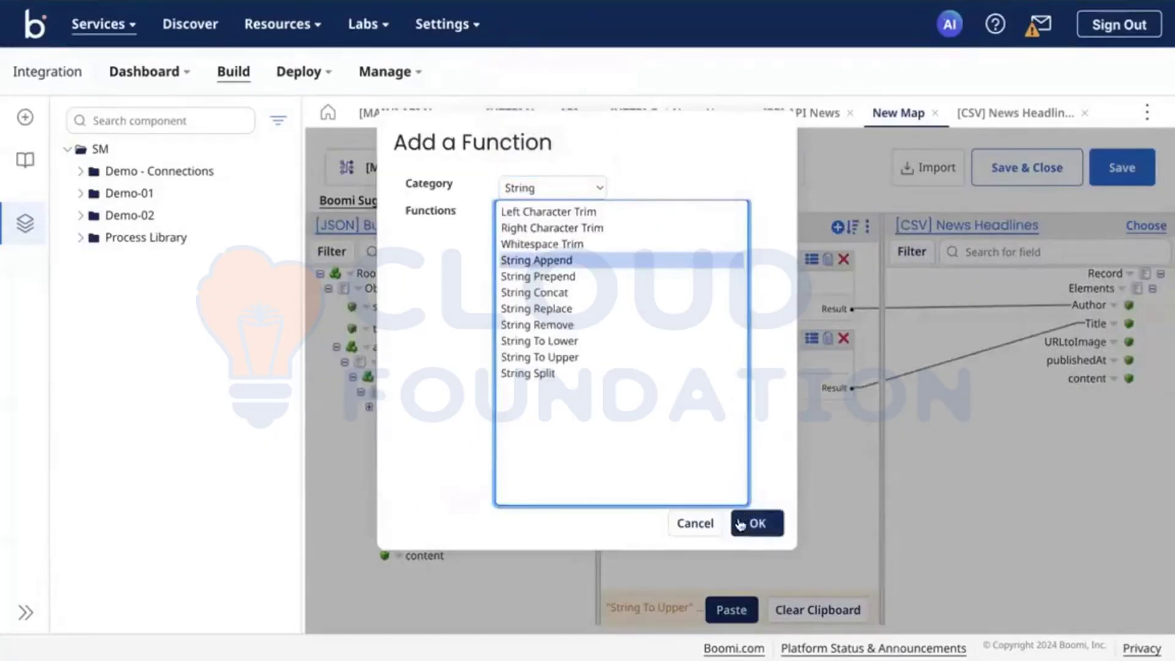
left_click(742, 521)
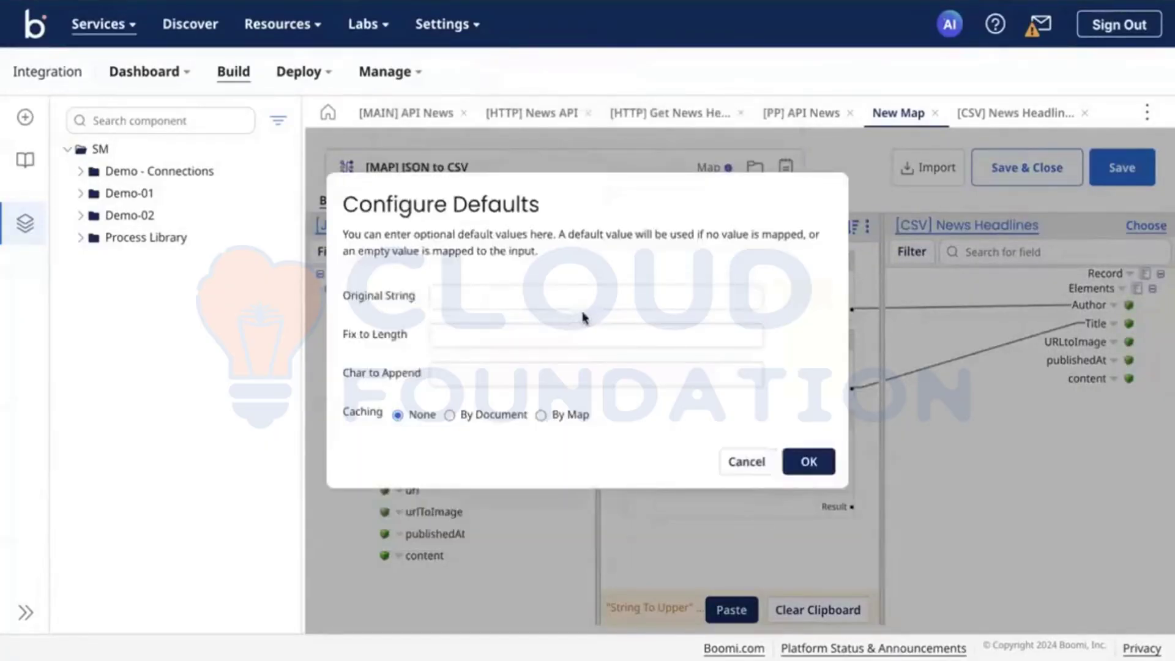
left_click(456, 376)
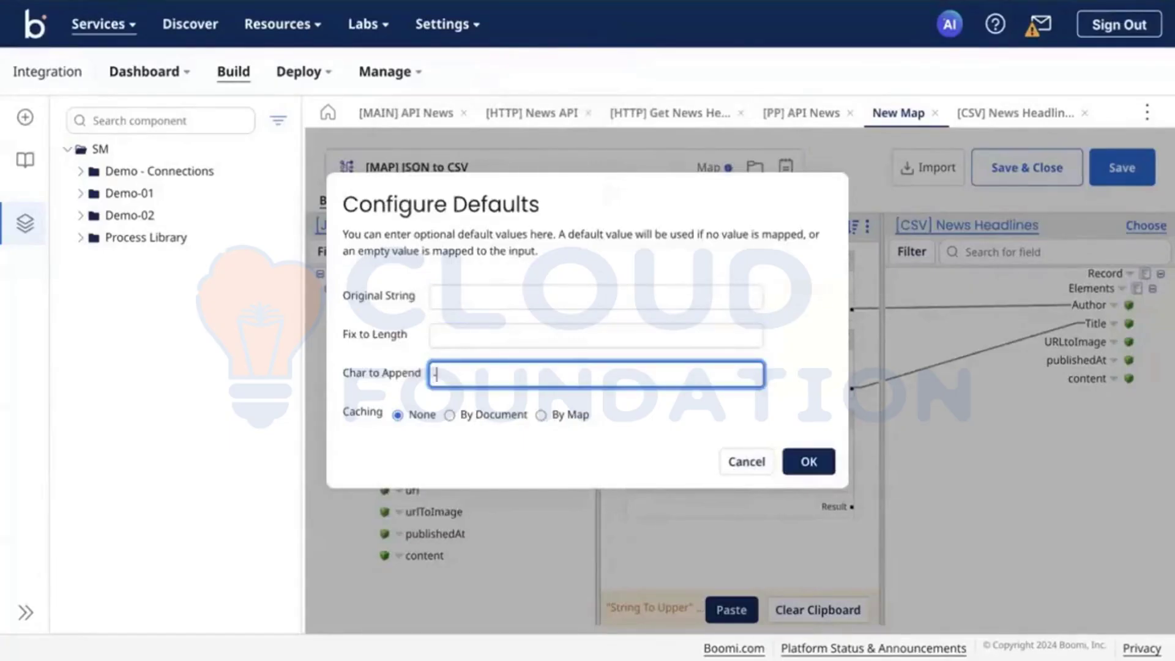
type("-CST")
left_click(812, 460)
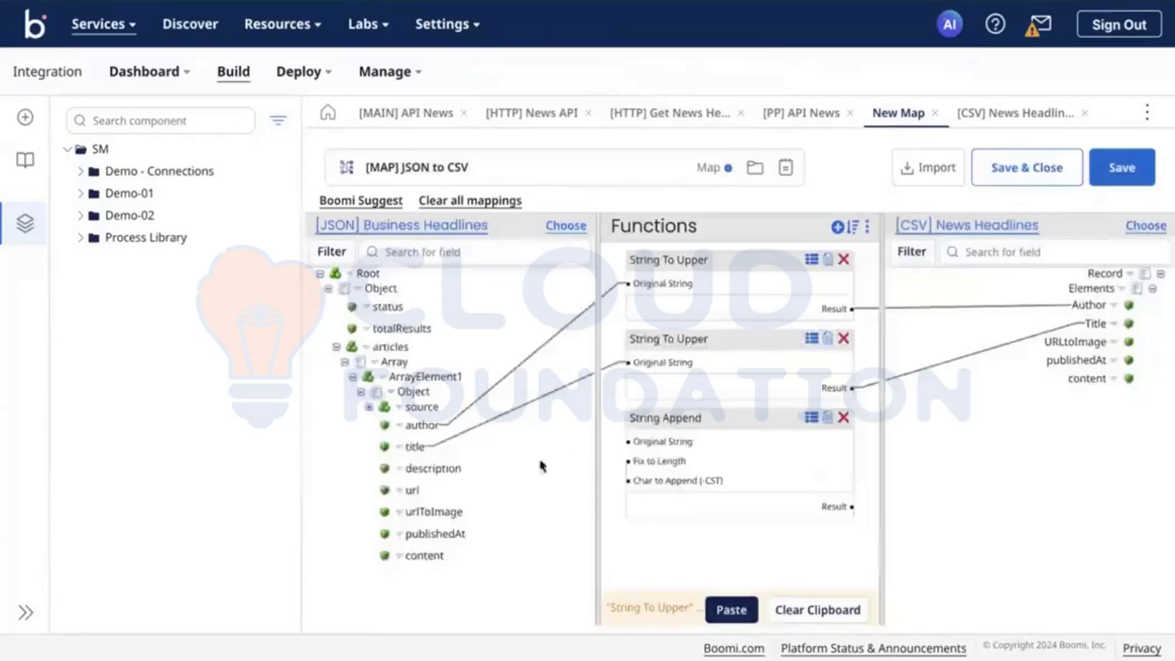
Route source publishedAt through String Append to the destination publishedAt, and map urlToImage and content directly to their matching CSV fields
left_click_drag(442, 535, 643, 442)
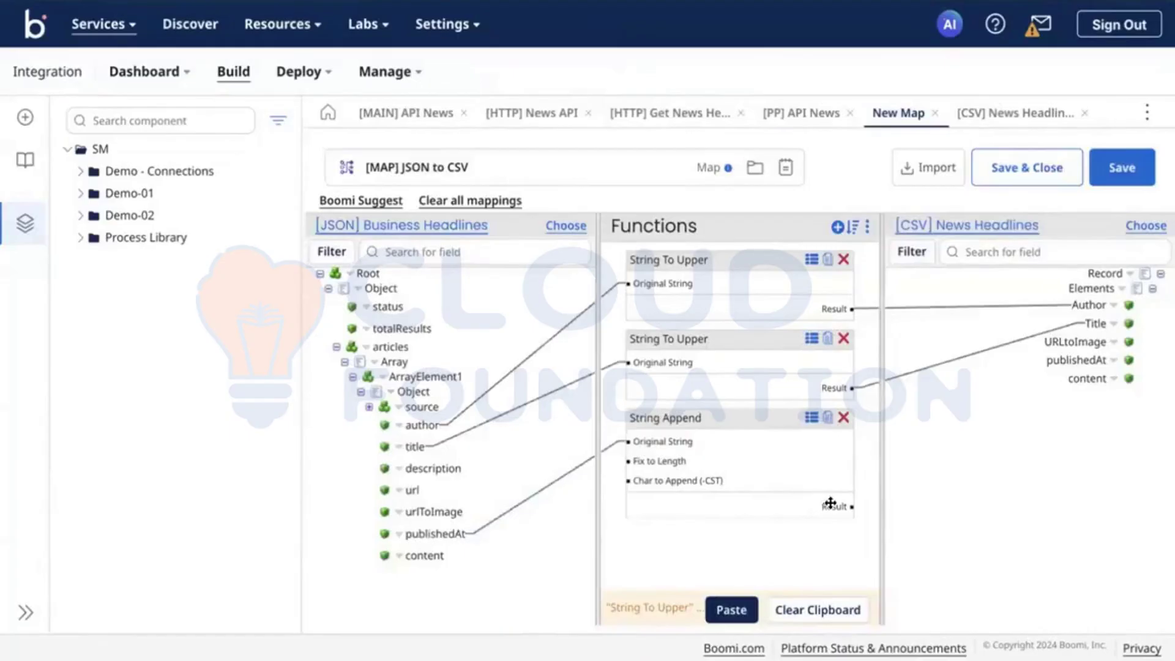
left_click_drag(852, 507, 1054, 369)
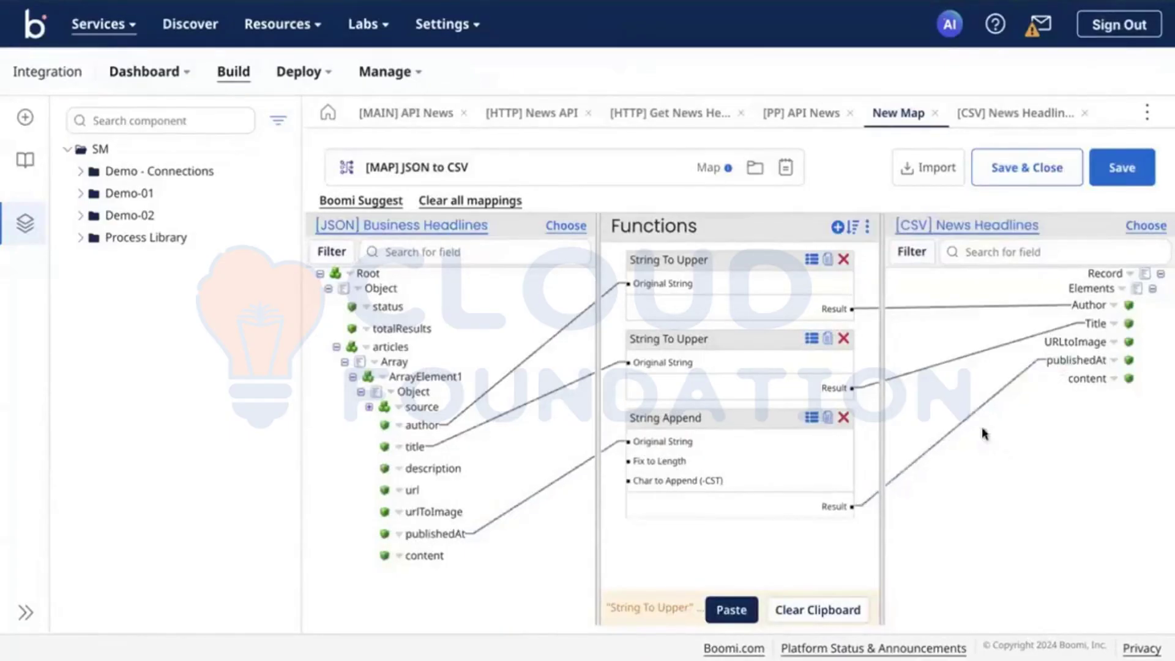
left_click_drag(438, 554, 1087, 379)
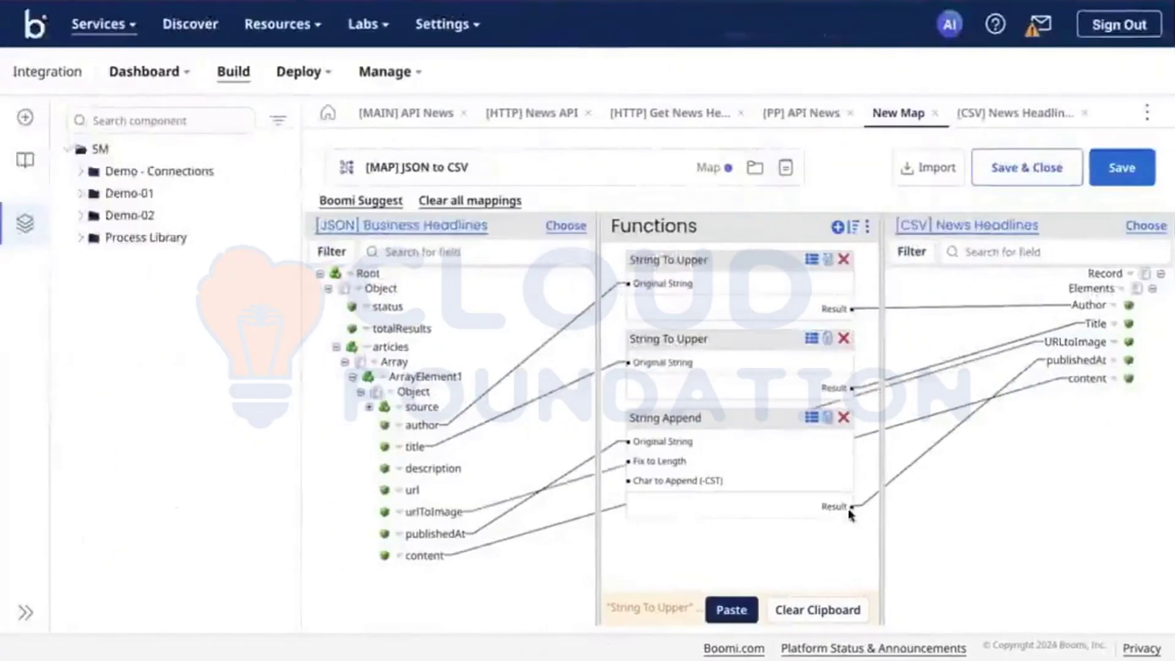
Clear the copied function, save the map, and confirm it in the process's json to flat file step
left_click(821, 611)
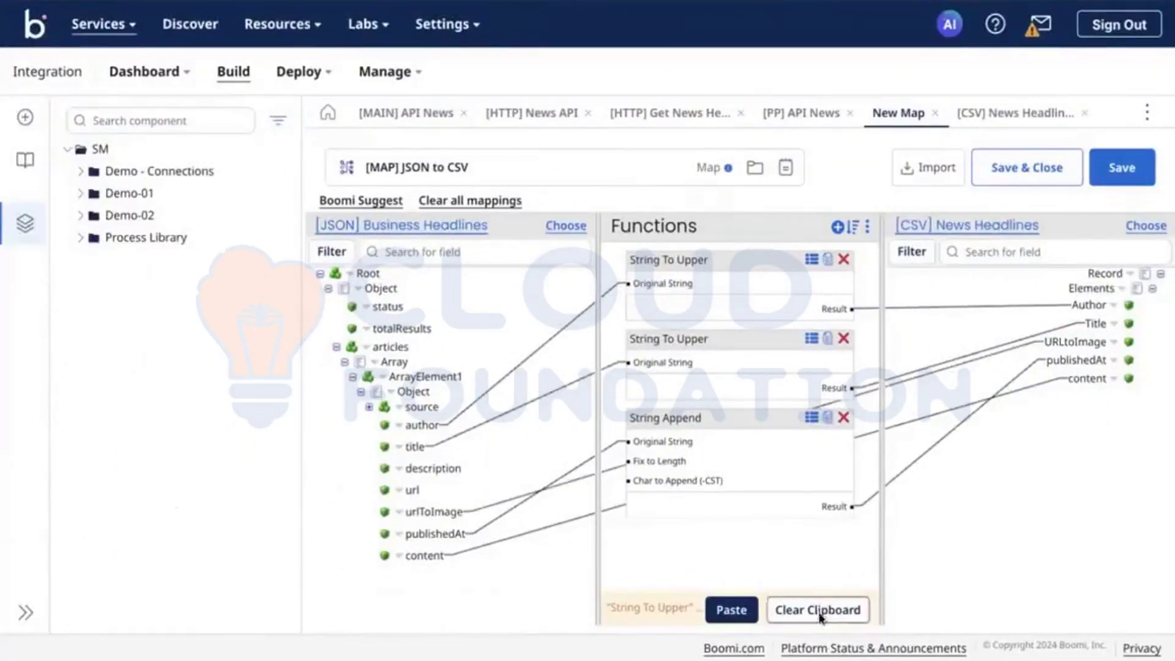
left_click(1110, 177)
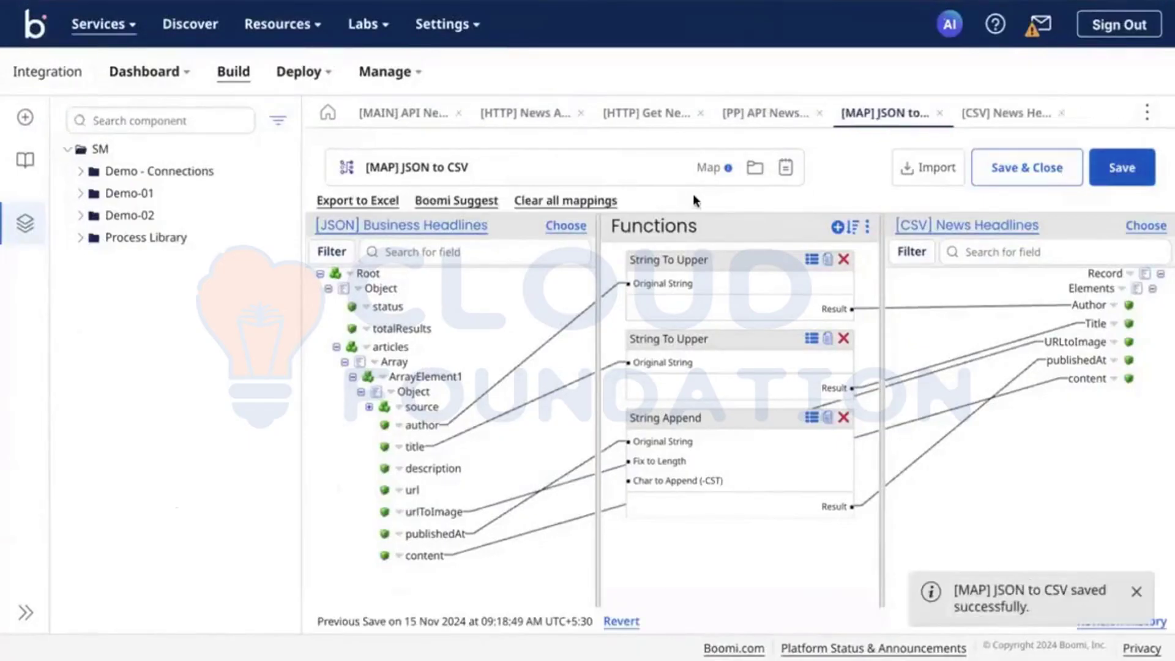
left_click(403, 120)
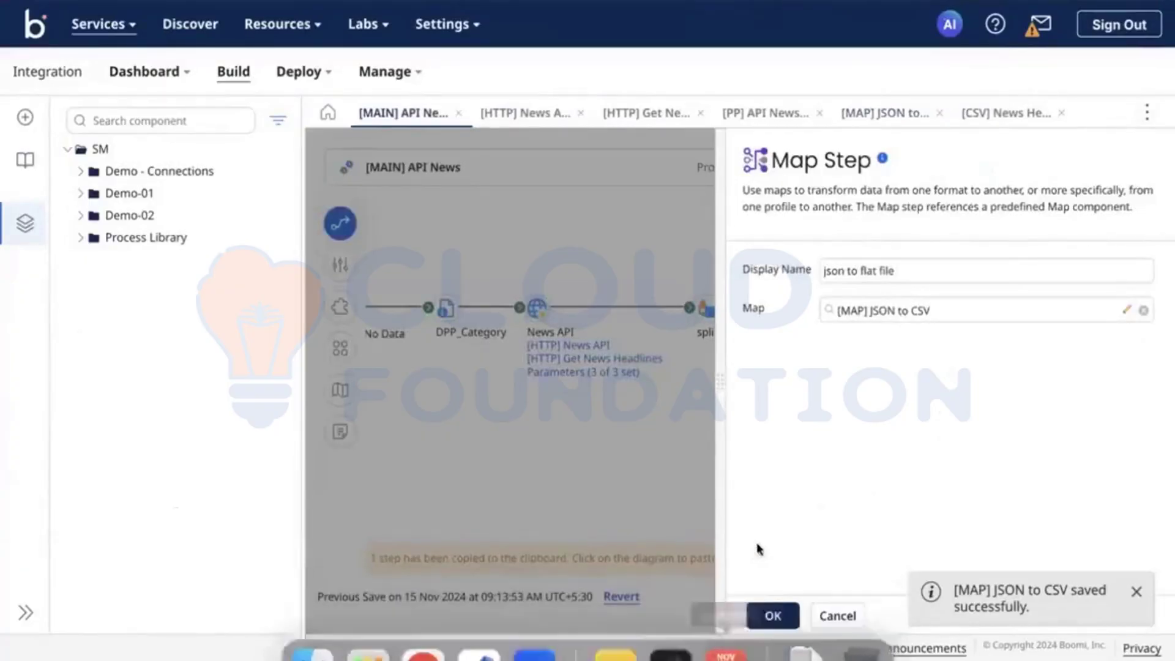
left_click(770, 615)
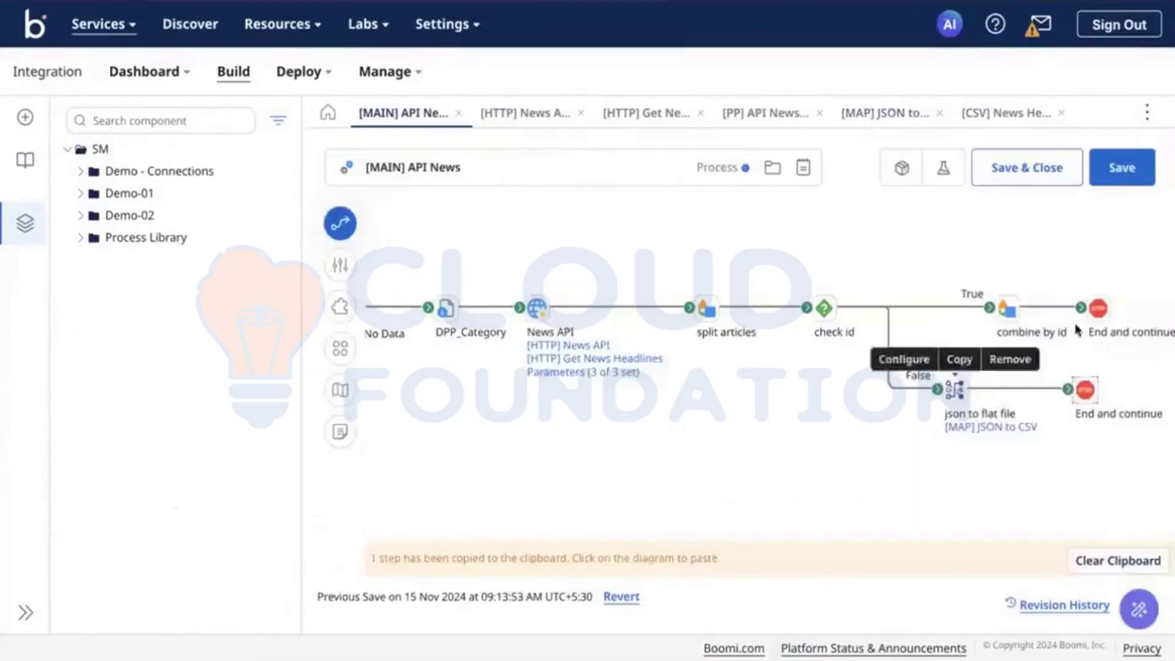
Save the [MAIN] API News process and run it in test mode
left_click(1122, 167)
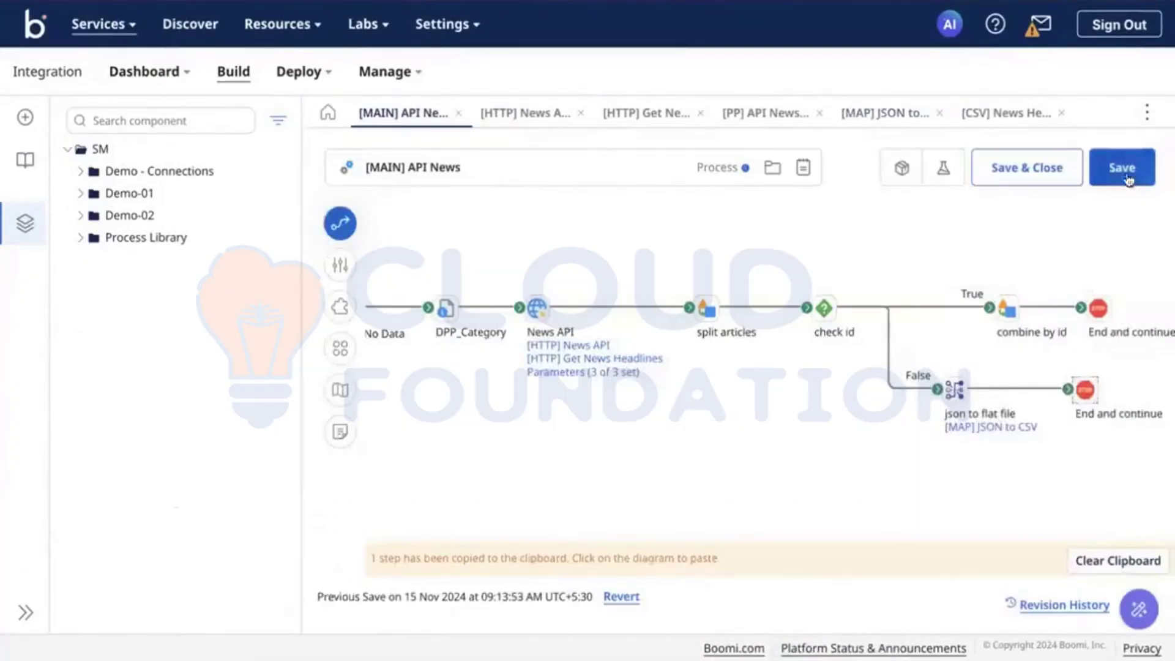
left_click(937, 177)
left_click(912, 181)
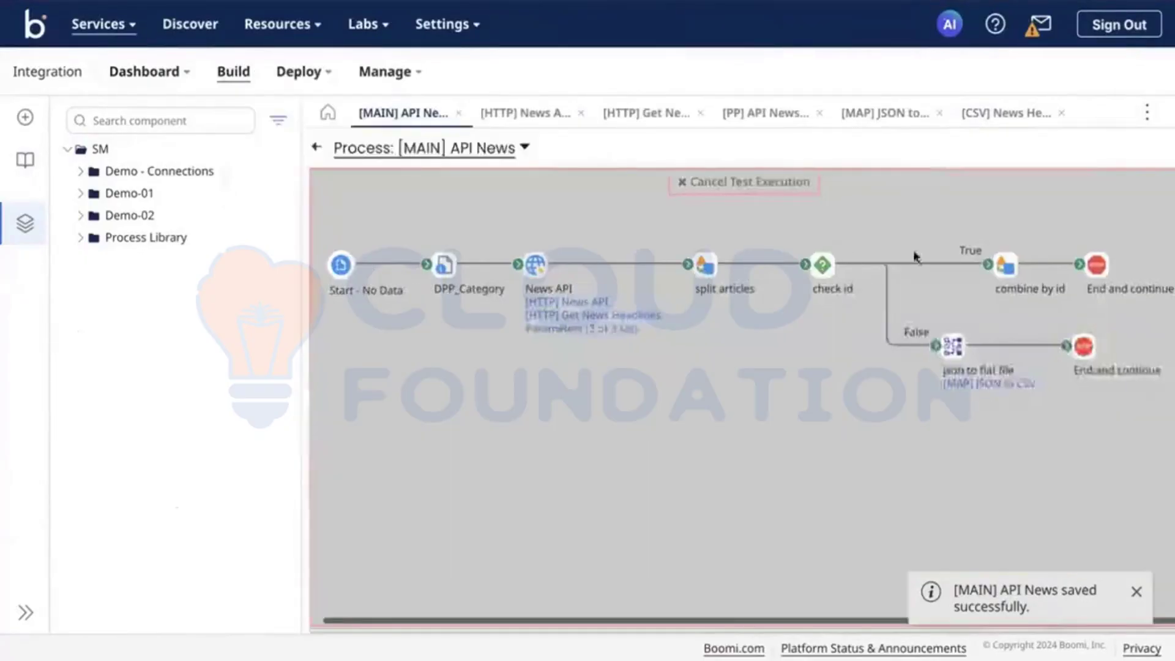
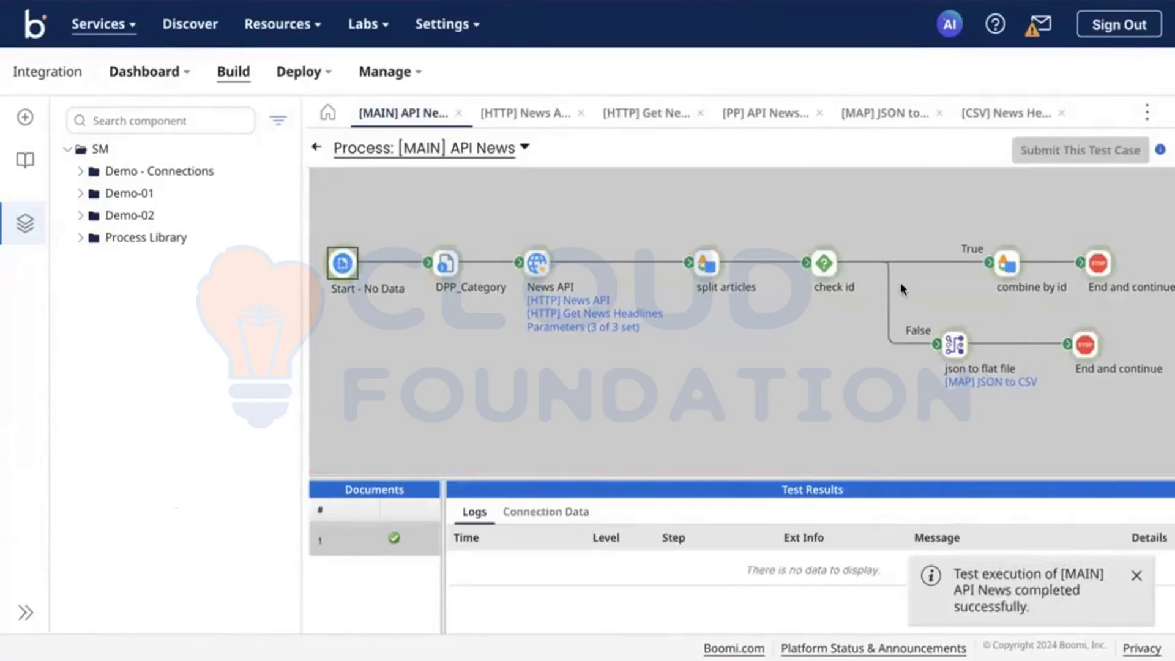
Examine the CSV documents reaching the False branch's stop step, checking the author, title, image URL and publishedAt values
left_click(1086, 344)
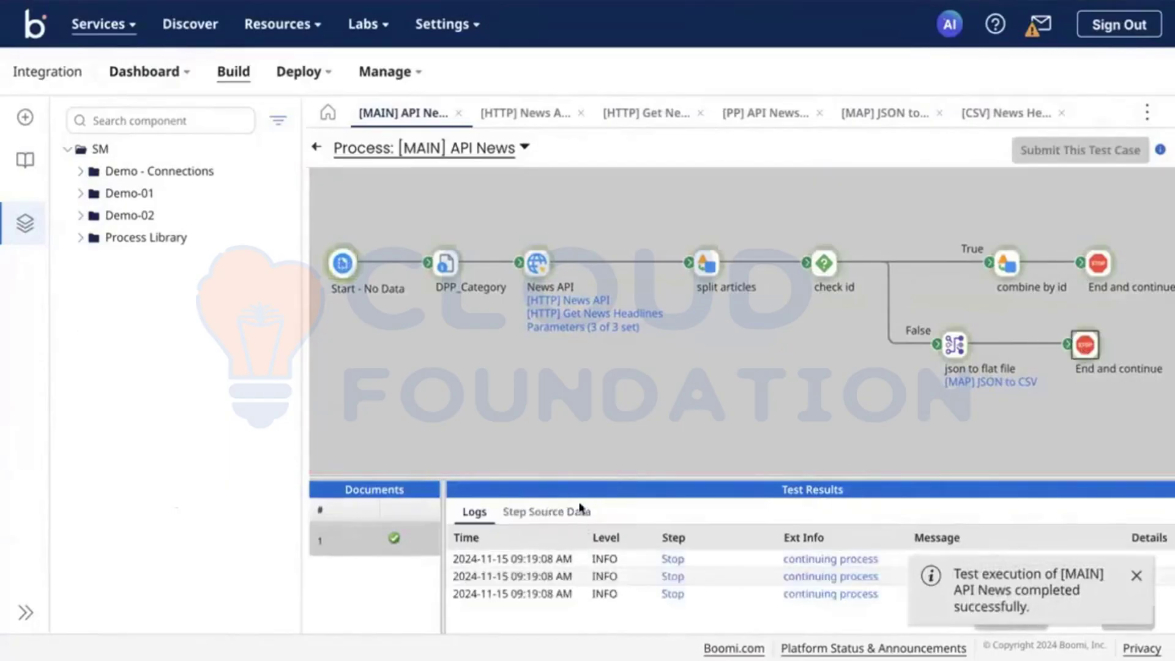
left_click(572, 512)
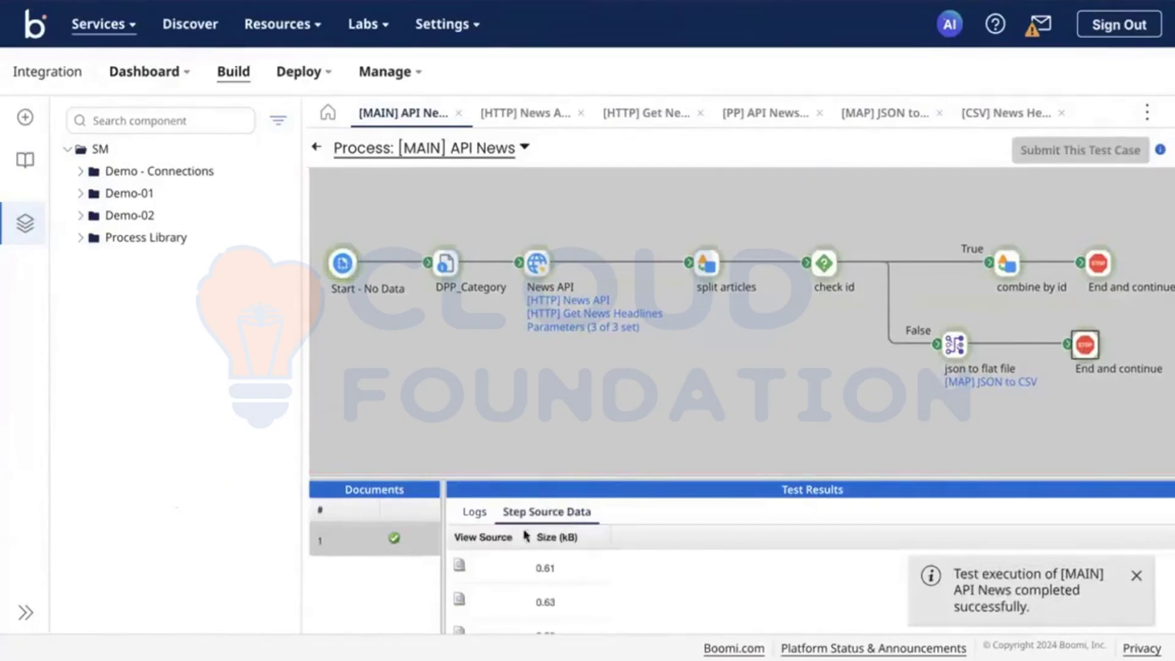
left_click(460, 568)
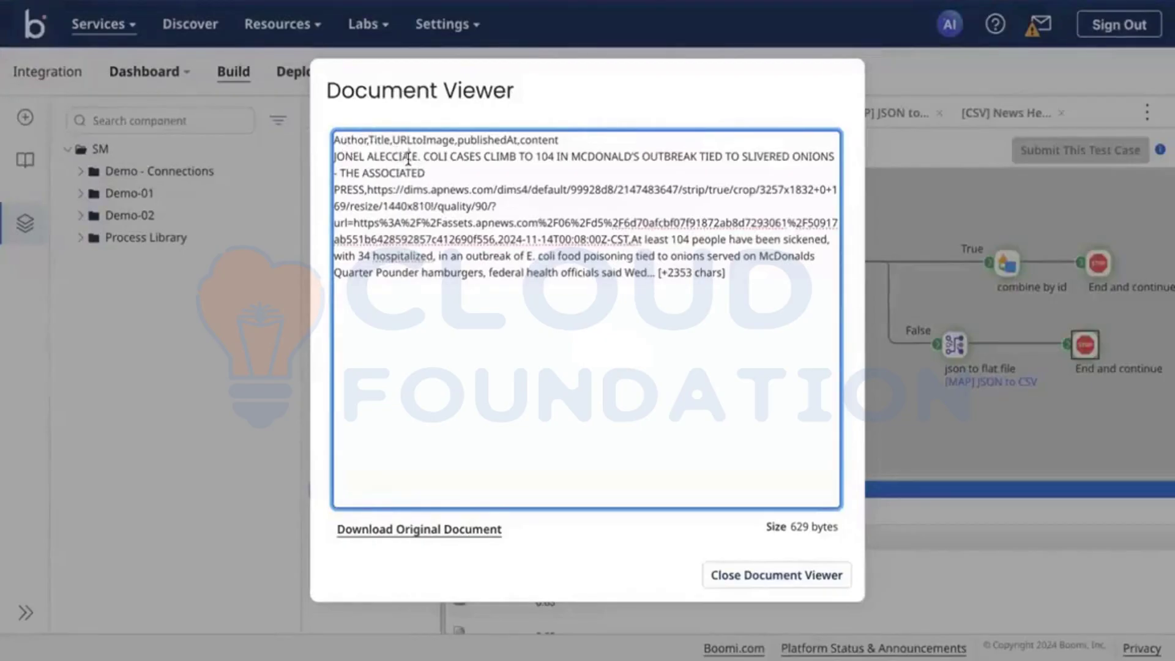
left_click_drag(408, 159, 335, 160)
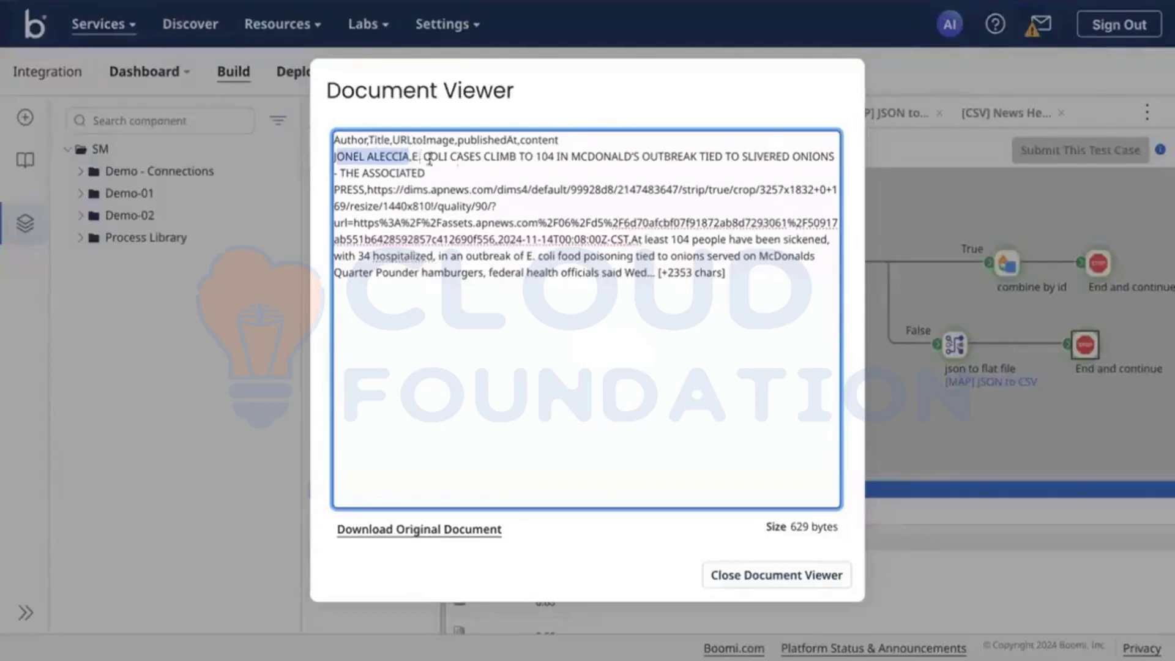
left_click_drag(429, 159, 472, 168)
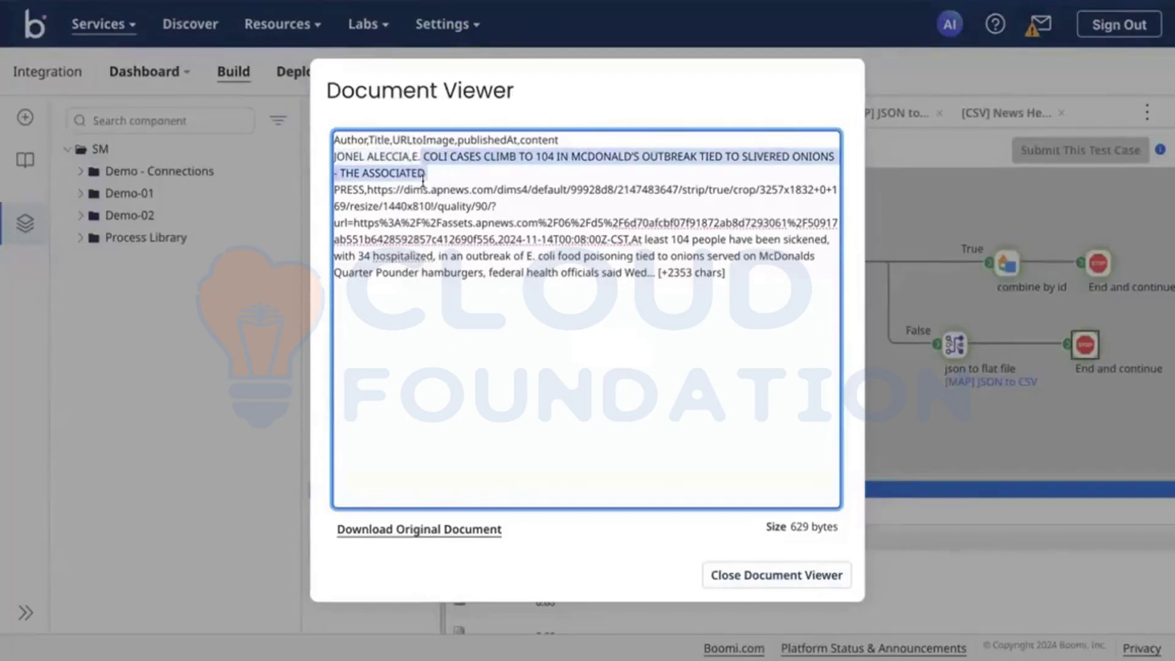
left_click_drag(374, 188, 501, 209)
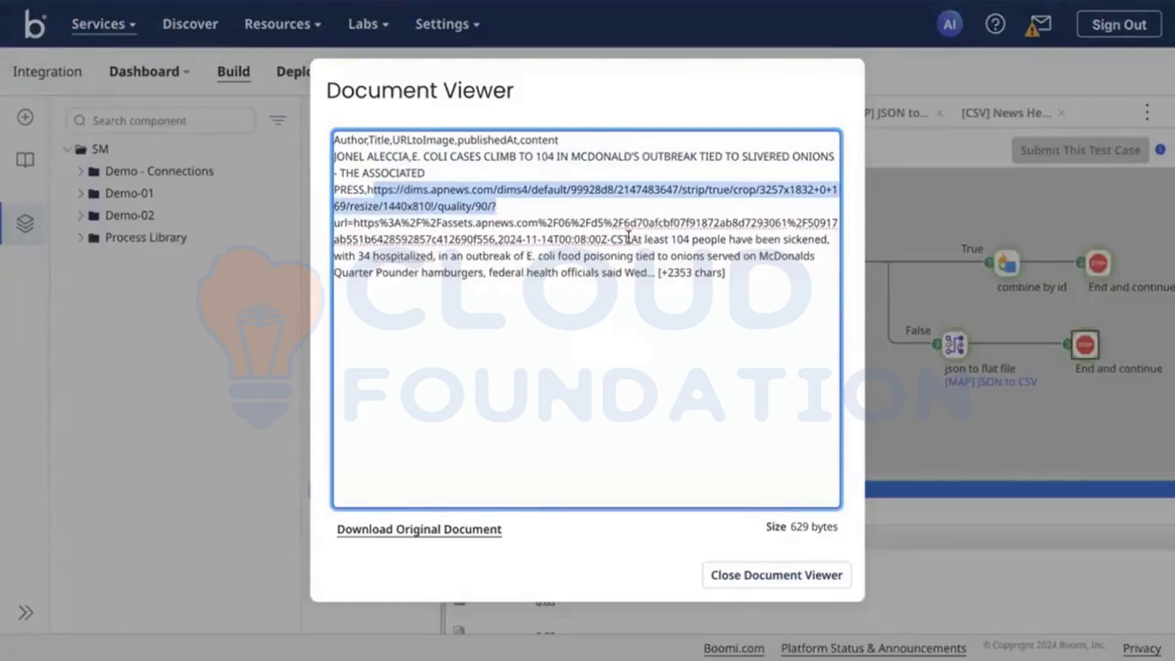
left_click_drag(631, 239, 507, 238)
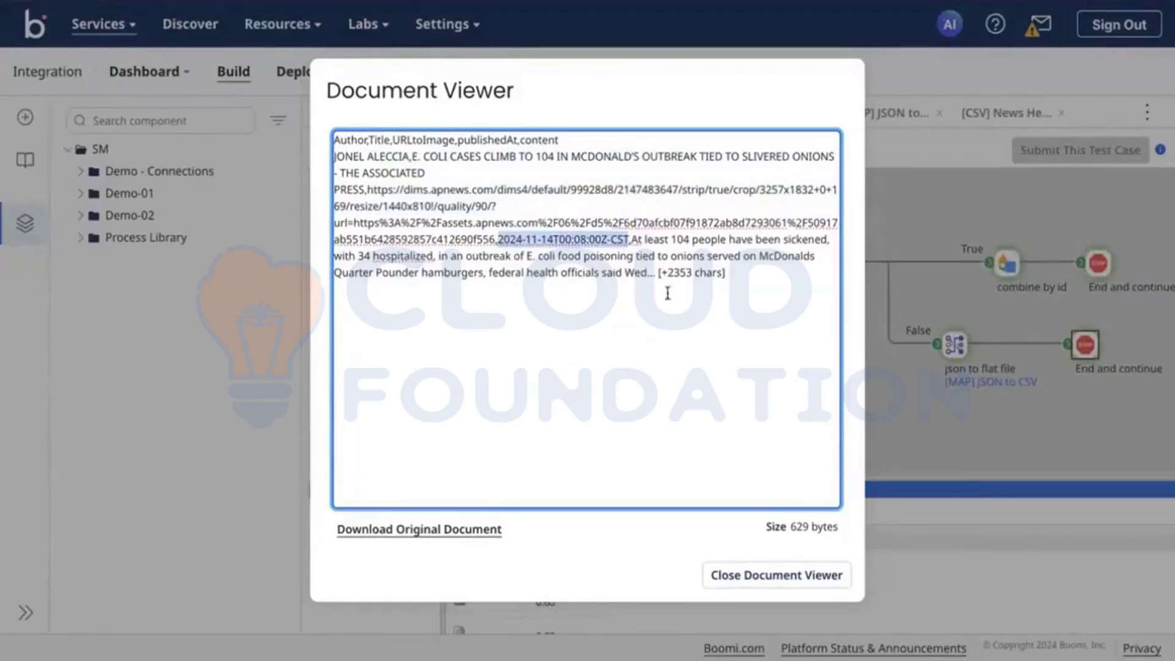
left_click(765, 574)
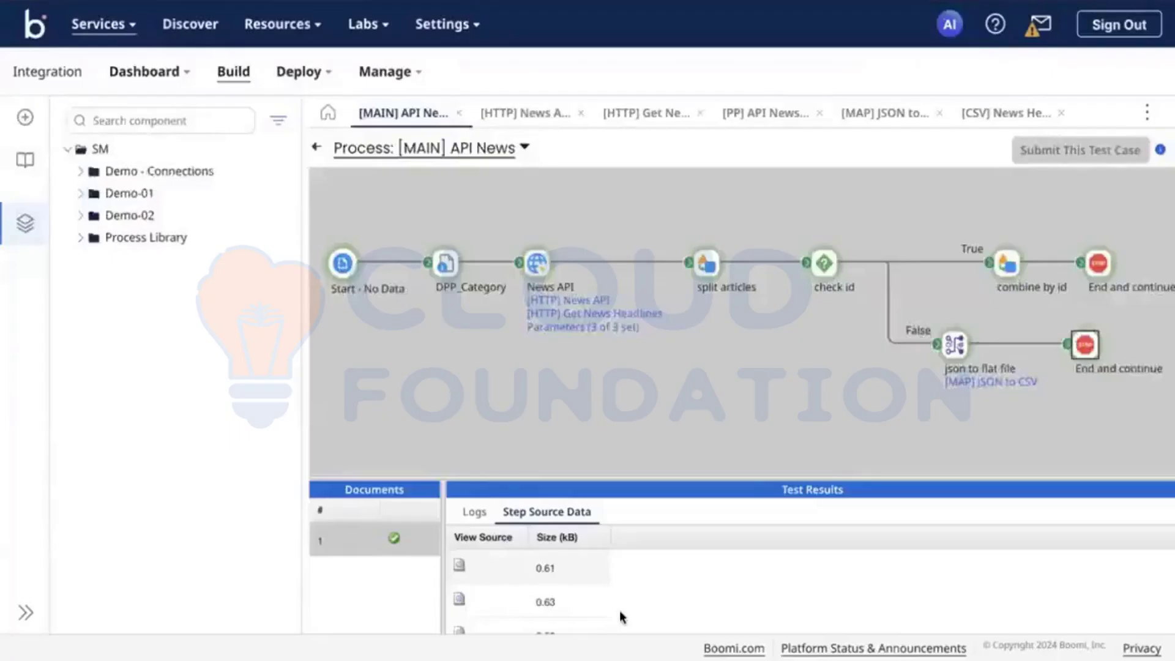
left_click(459, 567)
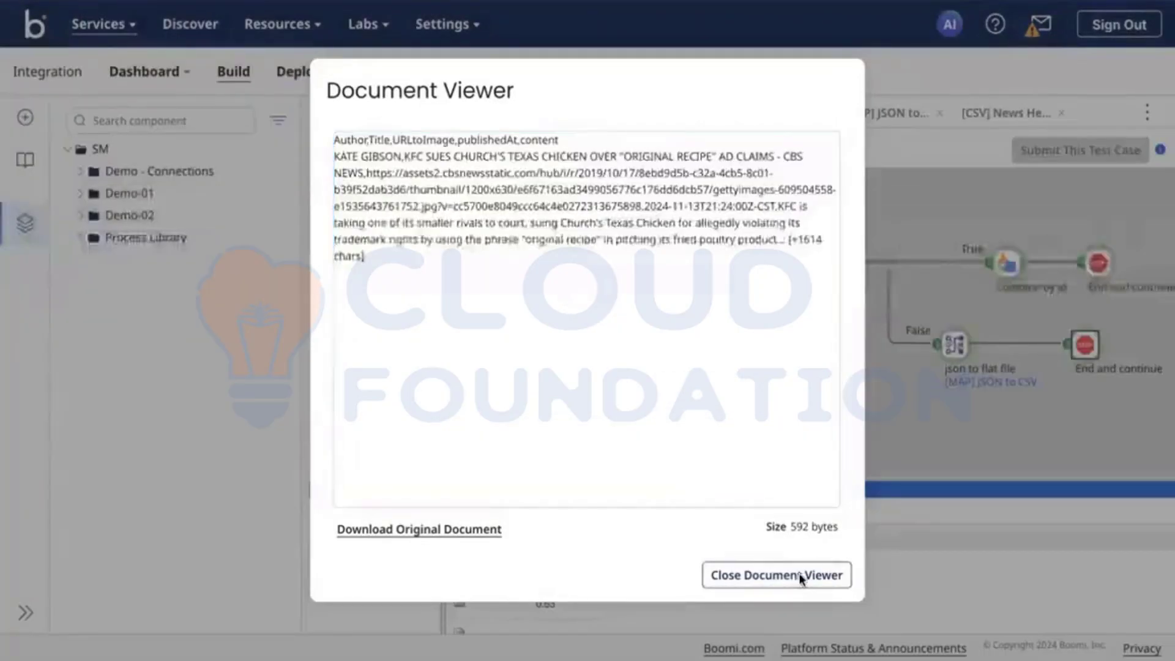
left_click(799, 575)
Leave the test results, review the field mappings of [MAP] JSON to CSV, and return to the [MAIN] API News process
left_click(317, 147)
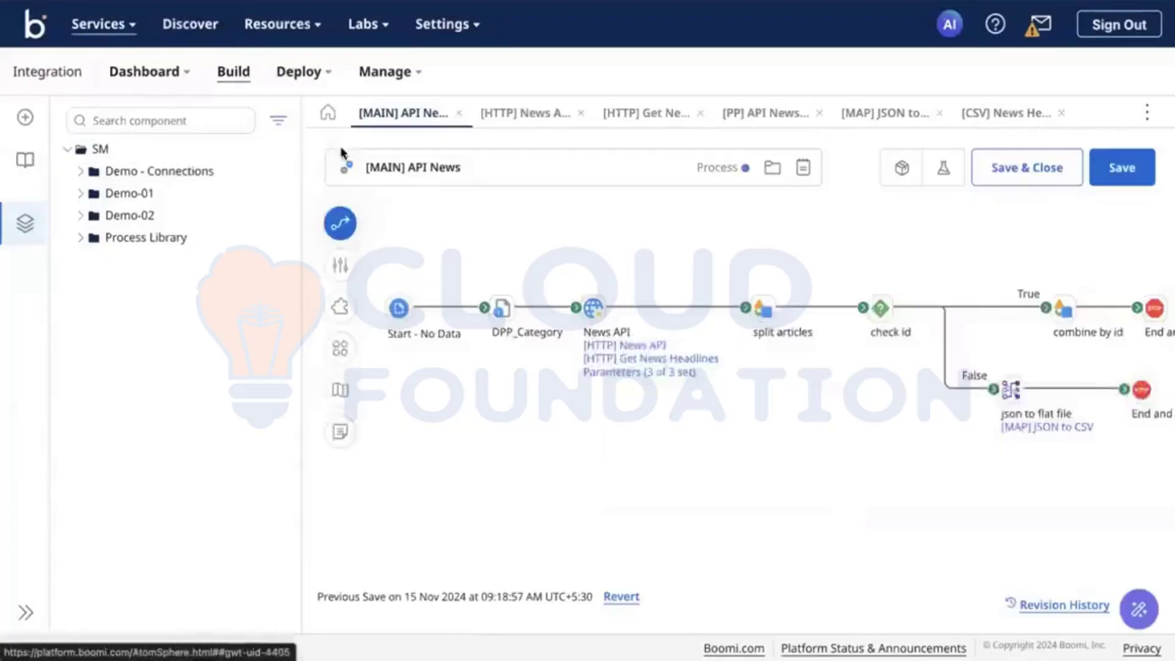
scroll(987, 394, "right", 2)
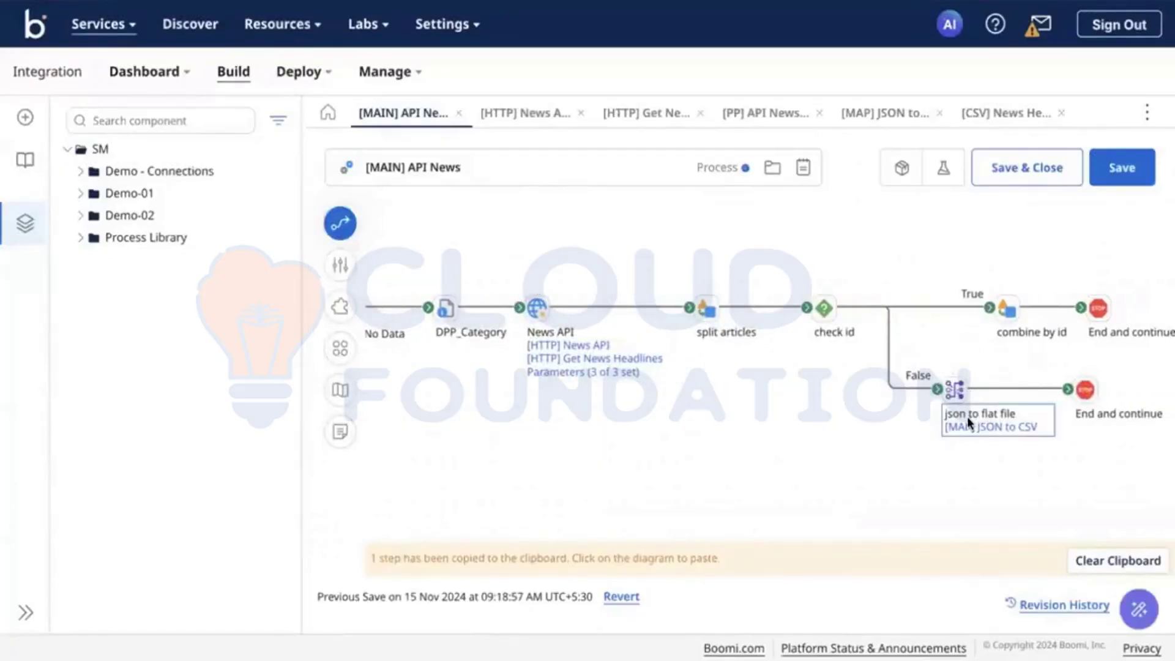
left_click(980, 427)
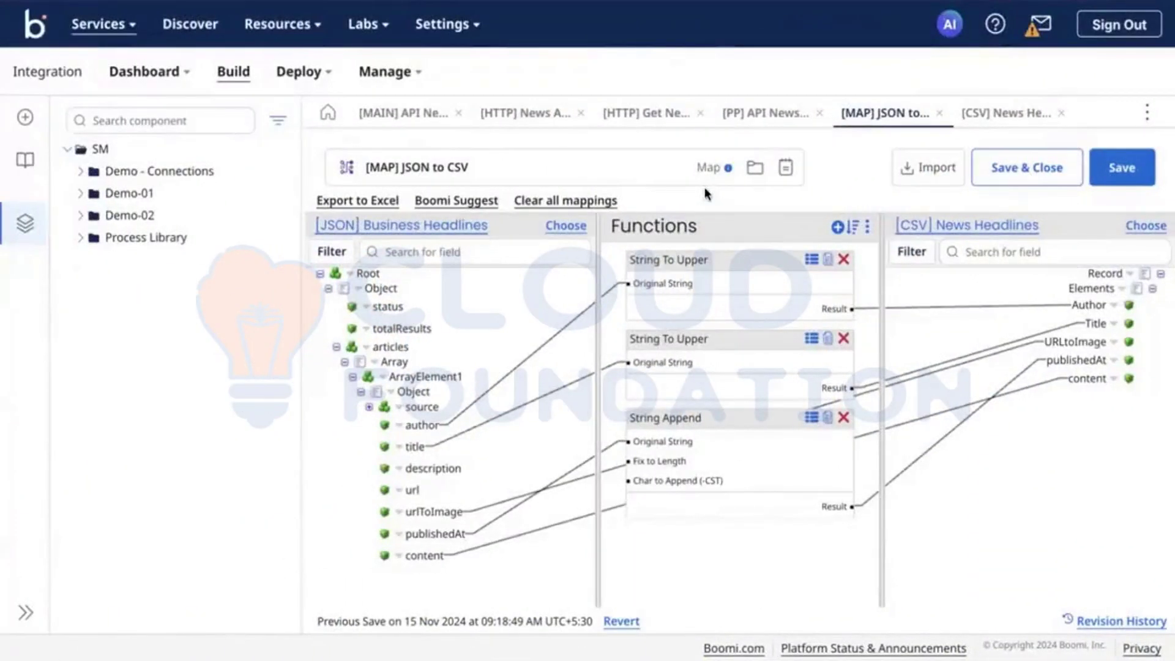
left_click(420, 122)
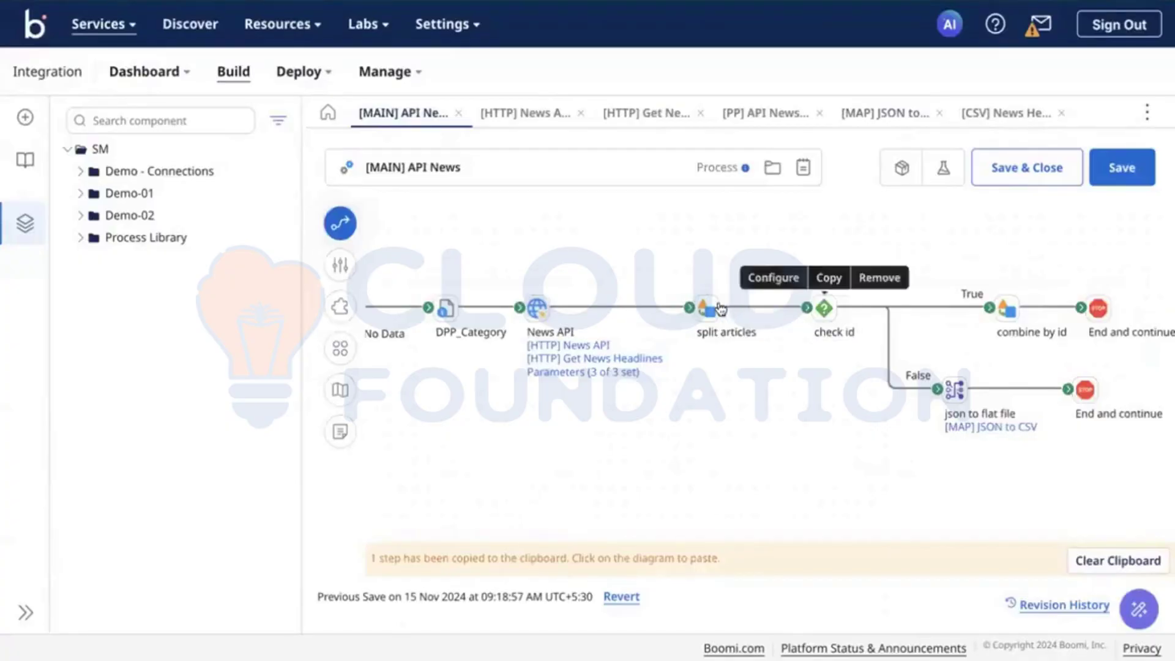
Check the configuration of the split articles step in the process and close it unchanged
mouse_move(710, 309)
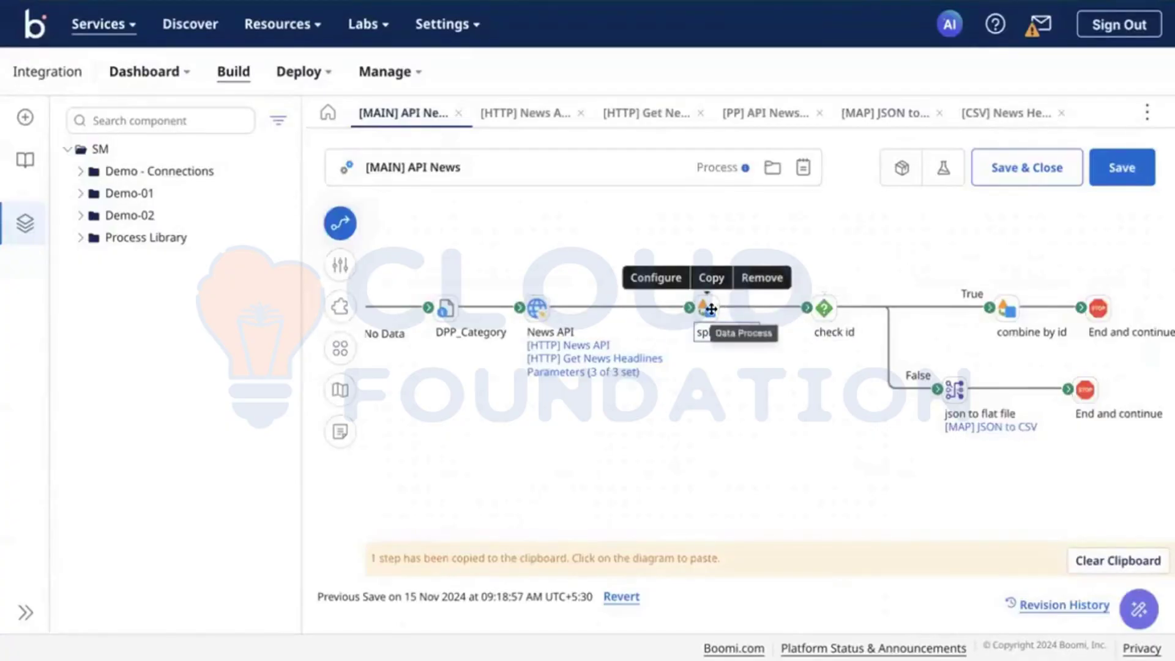
left_click(711, 308)
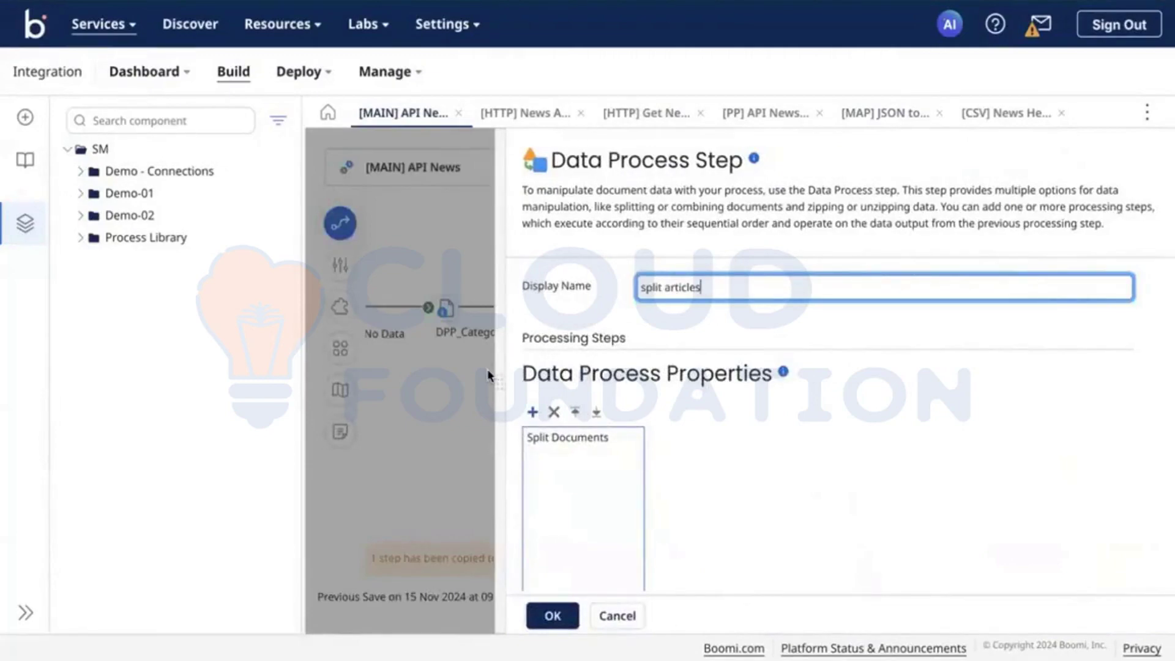
left_click(442, 396)
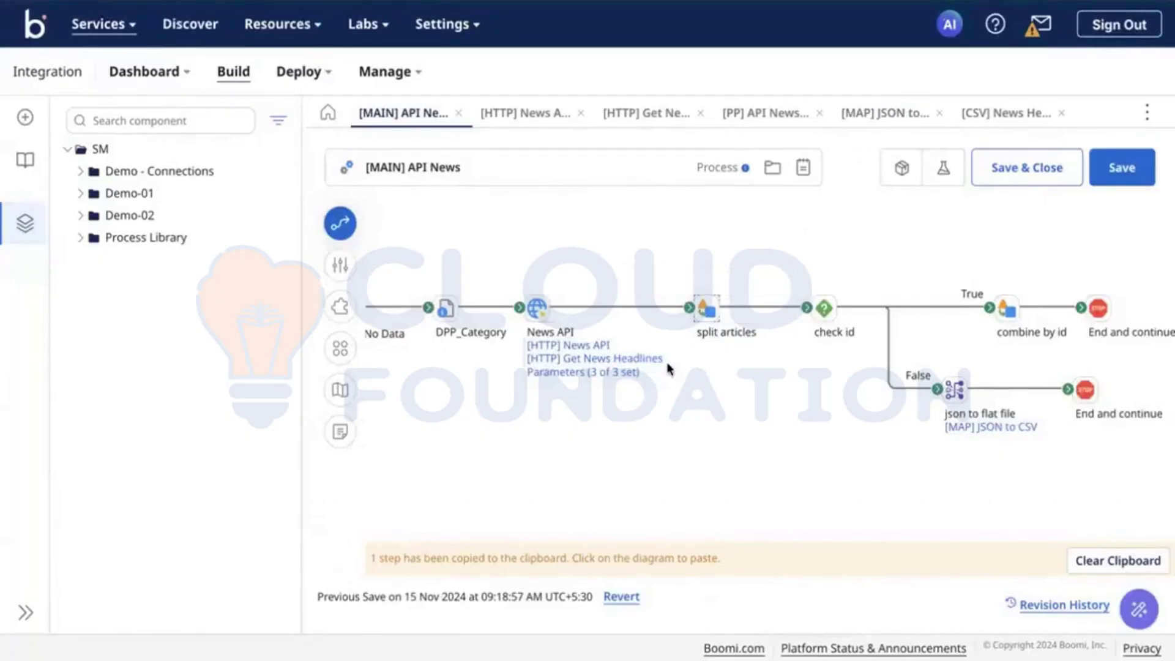
mouse_move(669, 368)
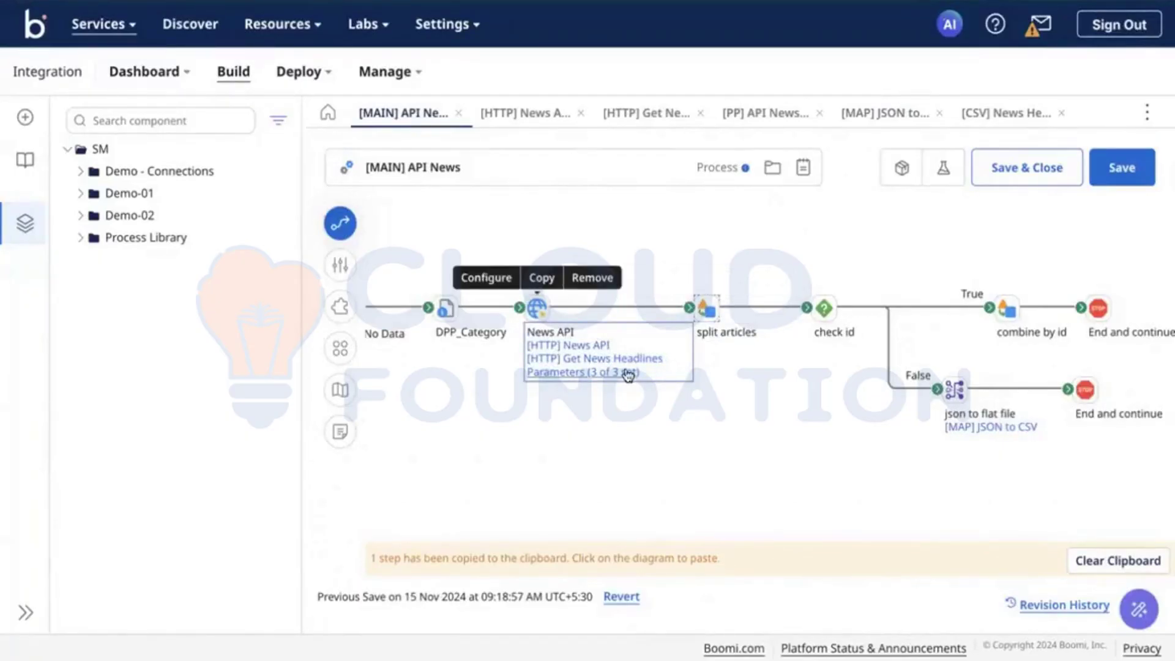
mouse_move(817, 312)
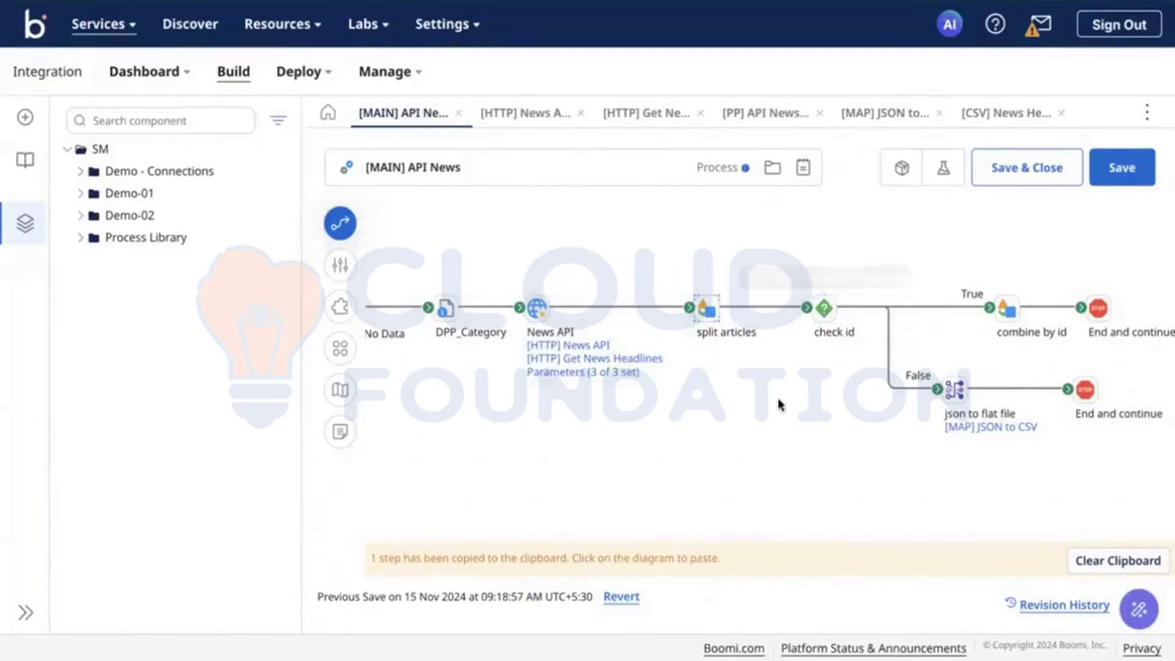
mouse_move(702, 343)
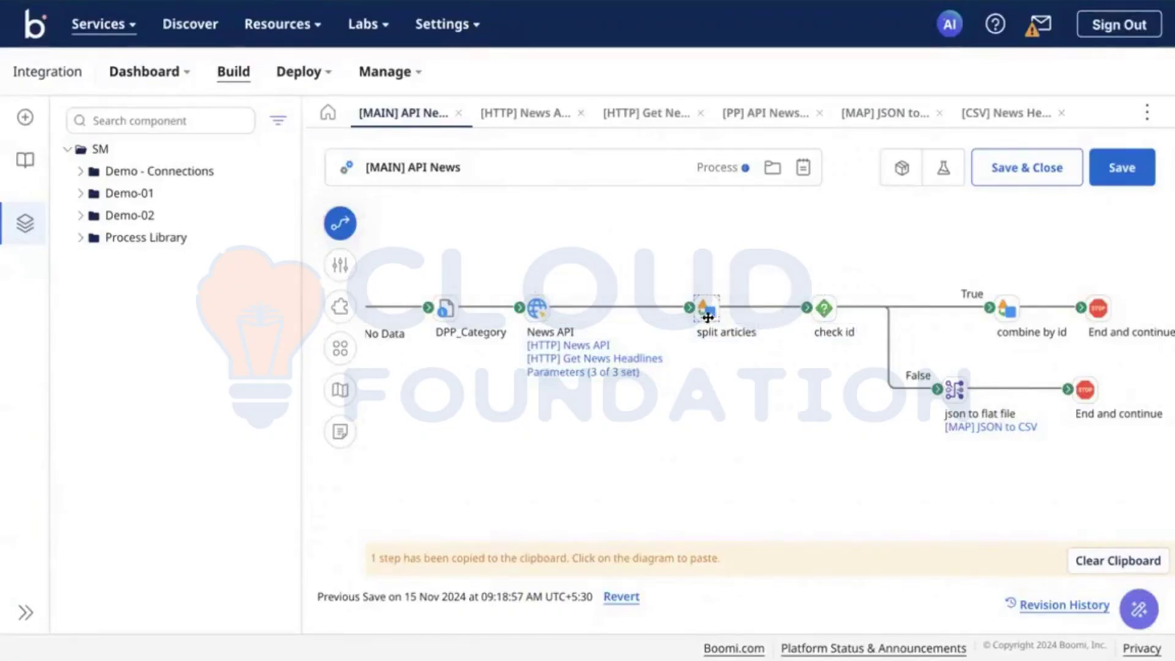
Make room after the split articles step and insert a Set Properties step connected between it and check id
left_click_drag(702, 321, 663, 320)
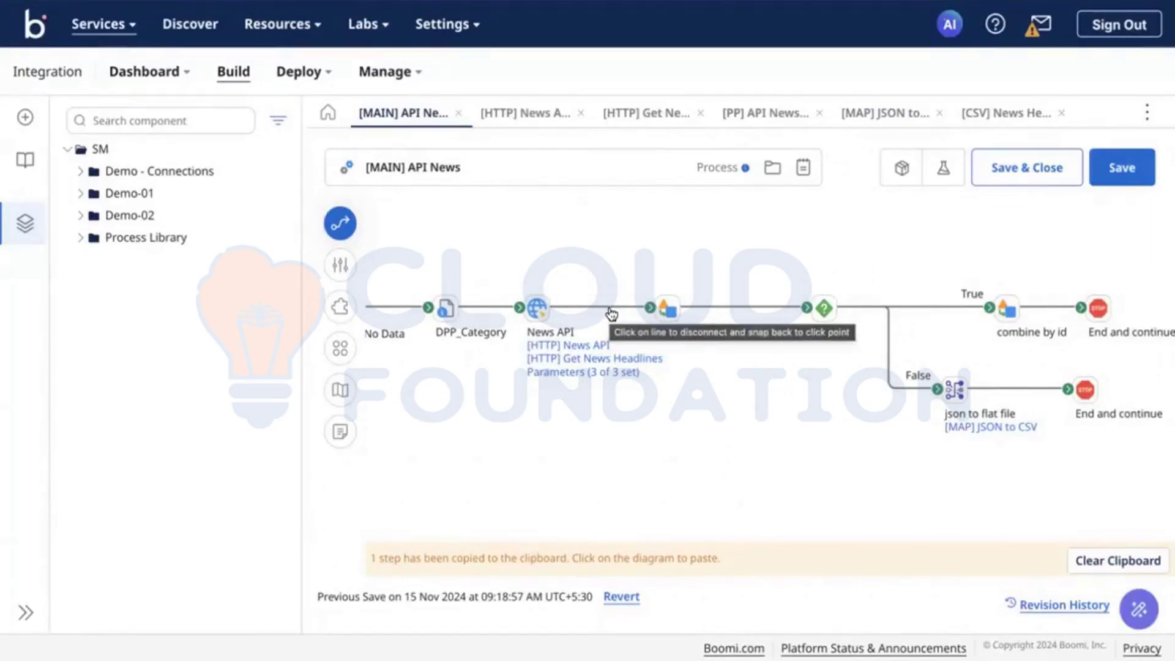
left_click(781, 313)
left_click_drag(781, 313, 722, 308)
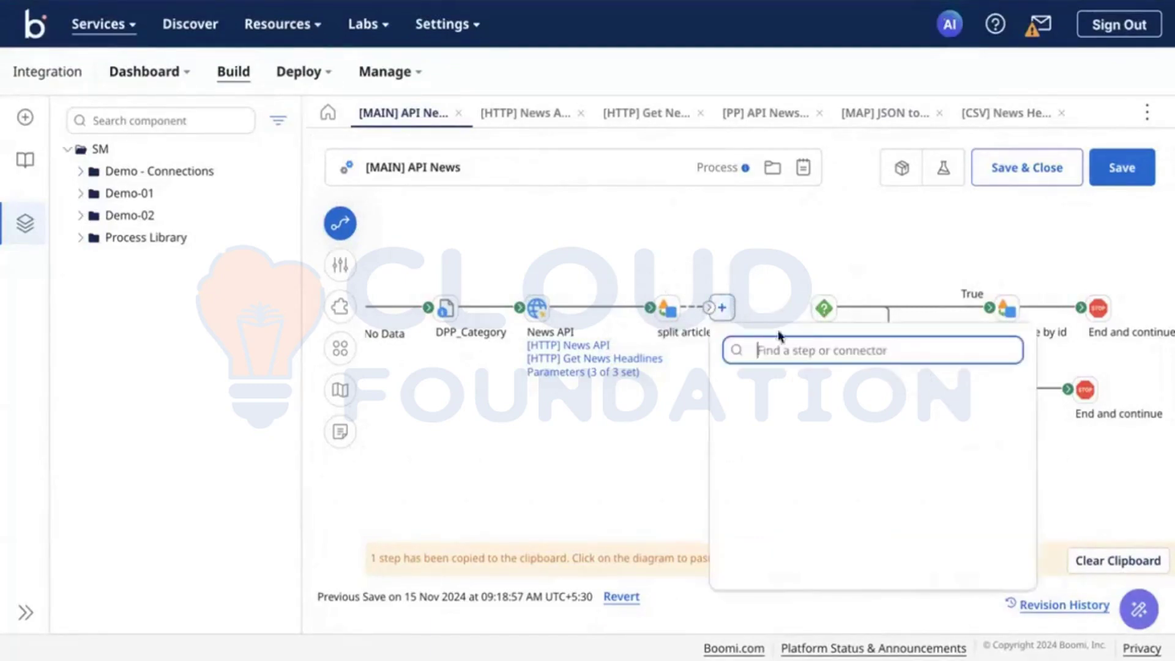
left_click(784, 442)
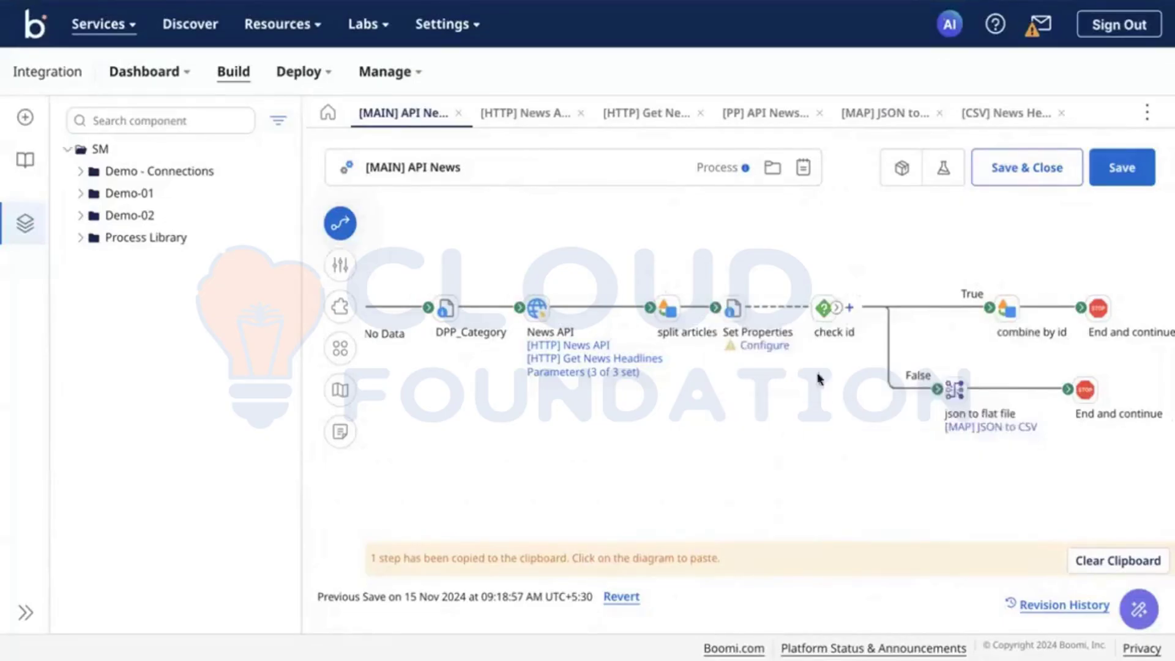
left_click(835, 311)
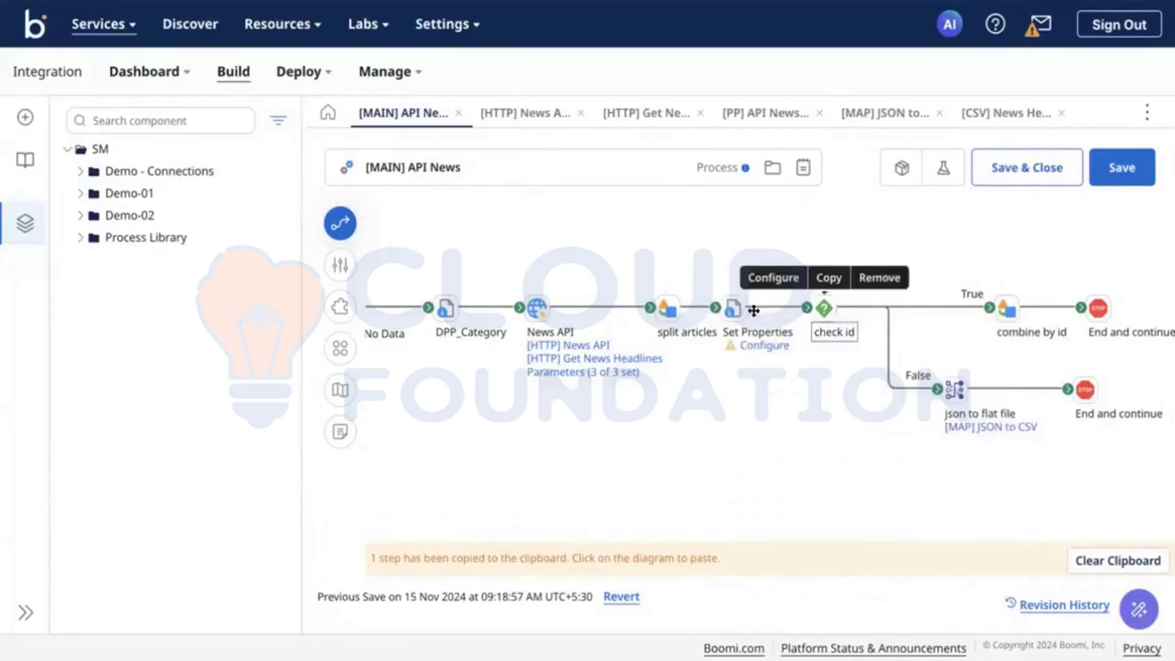
left_click_drag(735, 310, 748, 310)
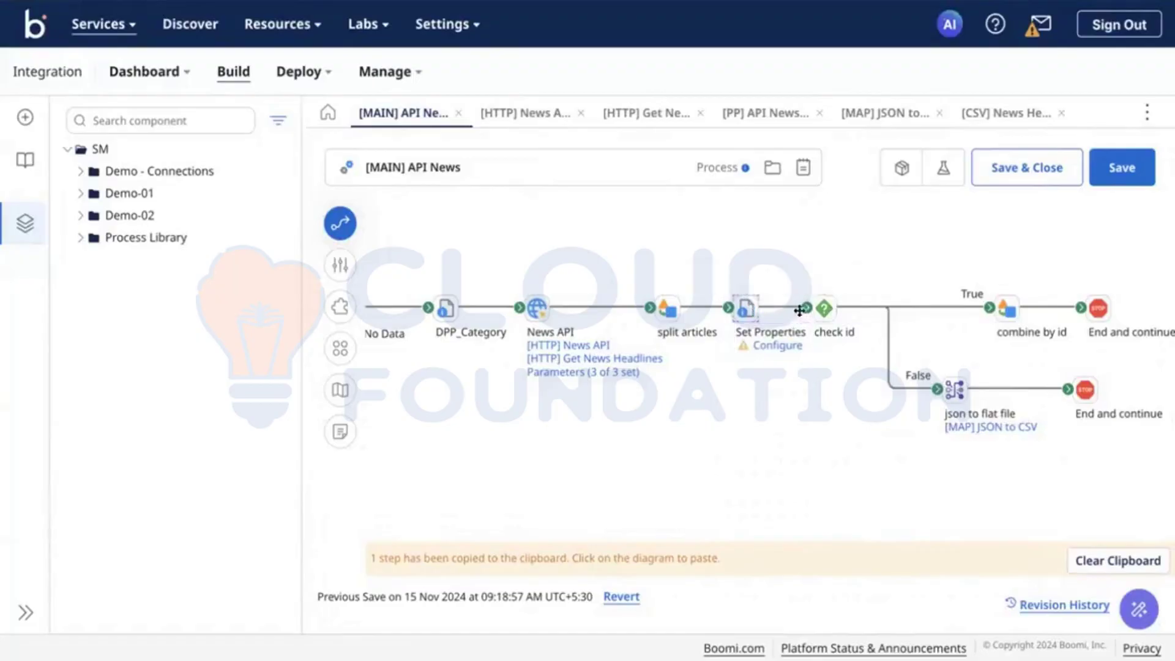
mouse_move(827, 309)
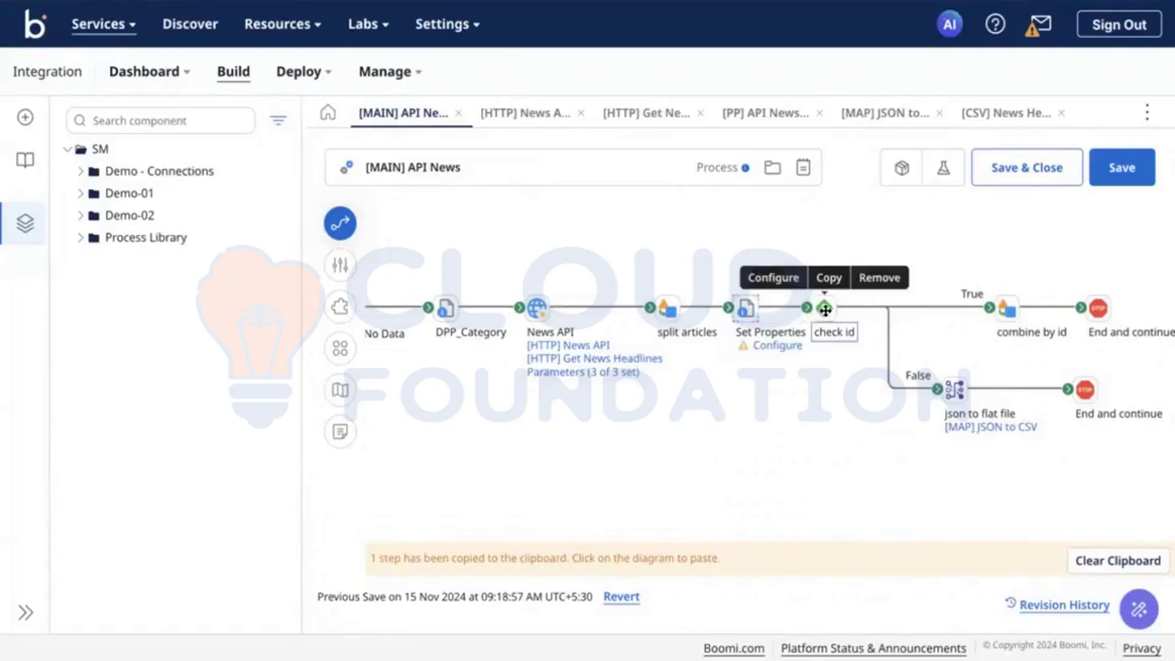
Open the new Set Properties step and give it the display name DDP_Author
left_click(746, 308)
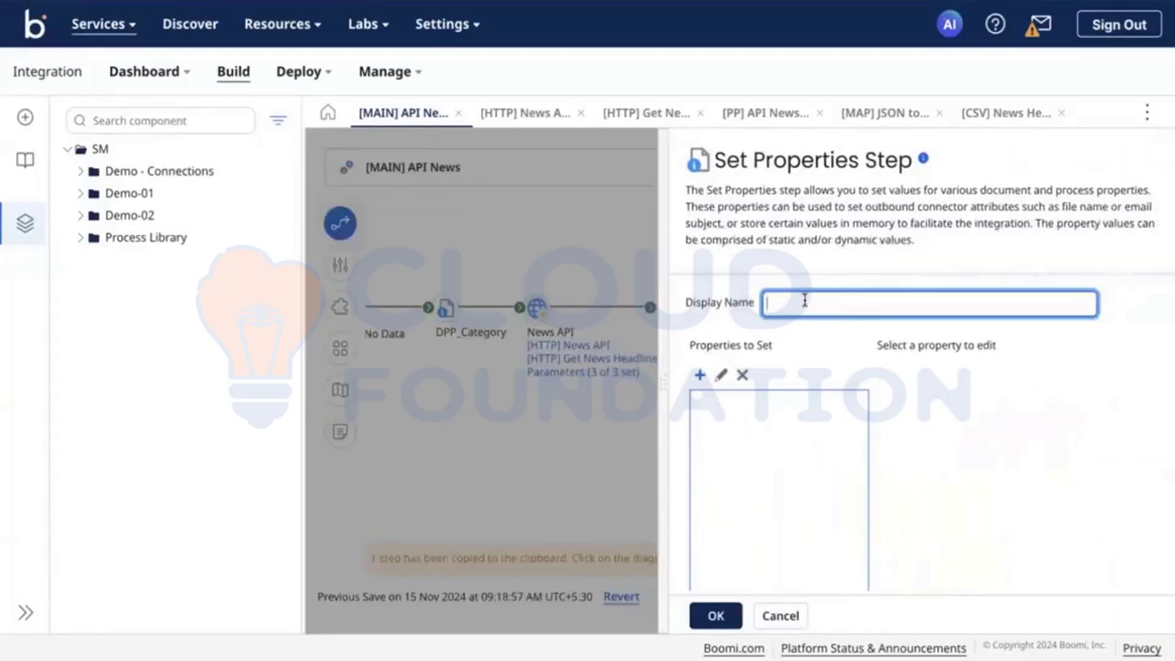
type("DDP_")
key("ctrl+Right")
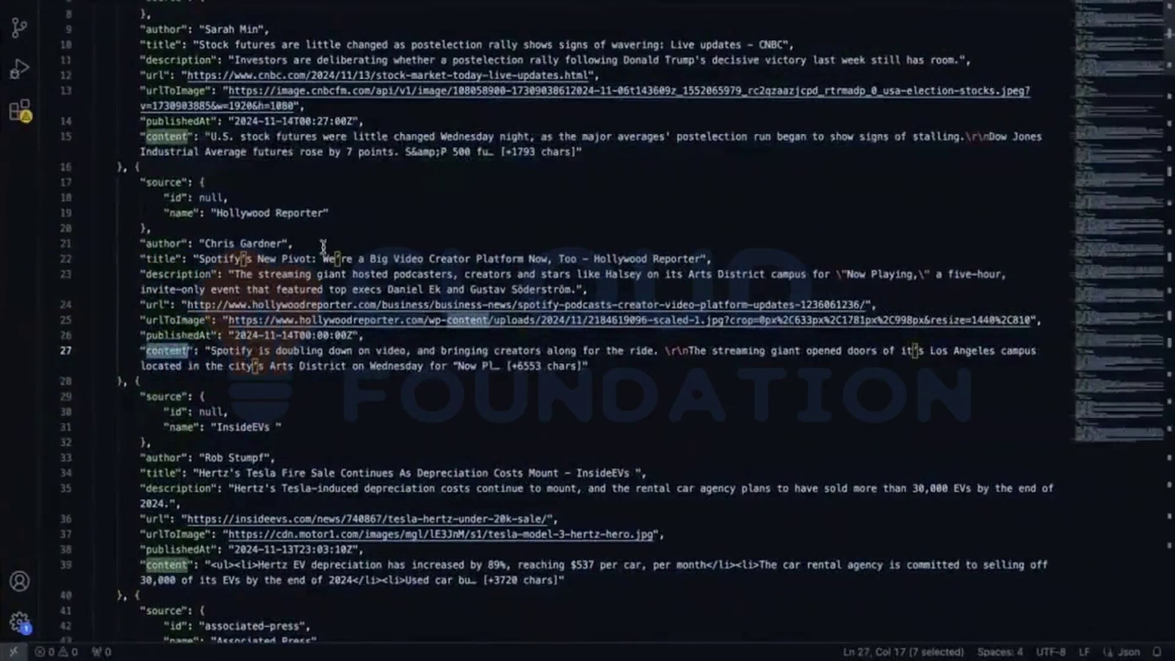
key("ctrl+Left")
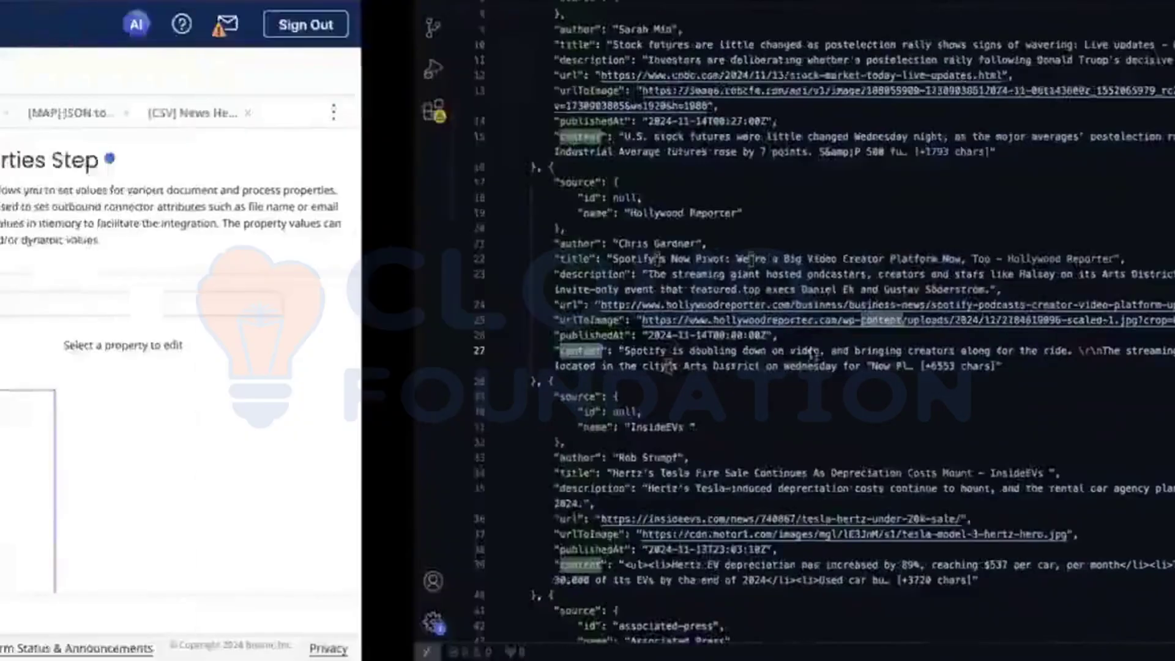
type("Author")
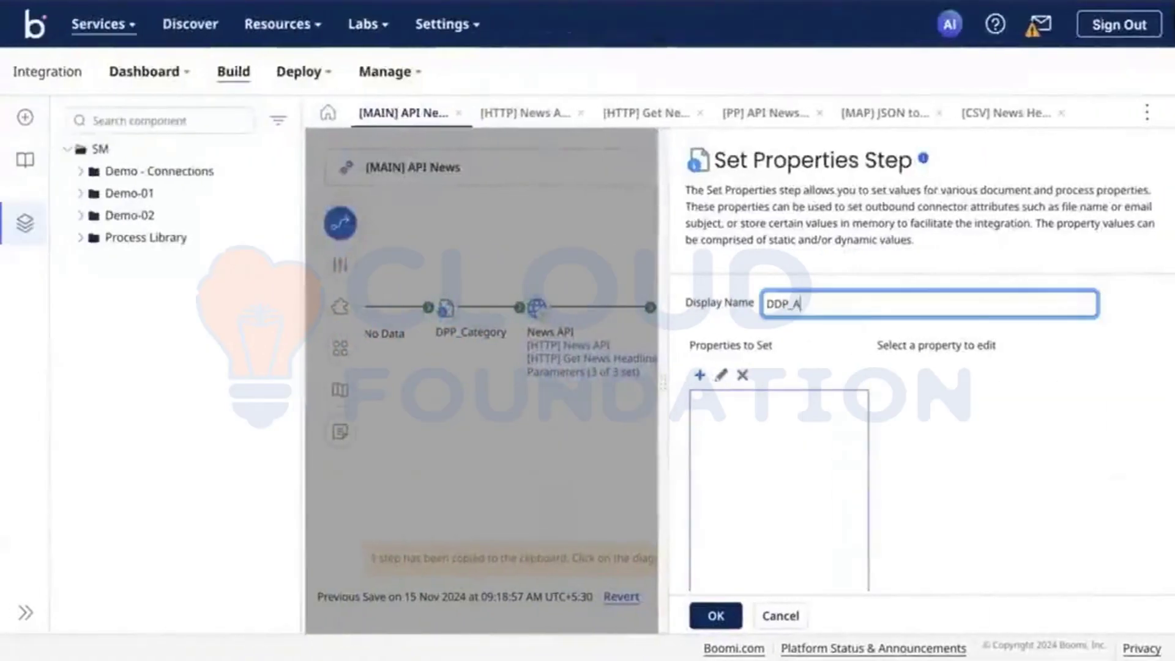
Add a Dynamic Document Property named DDP_Author to the properties to set
left_click(701, 374)
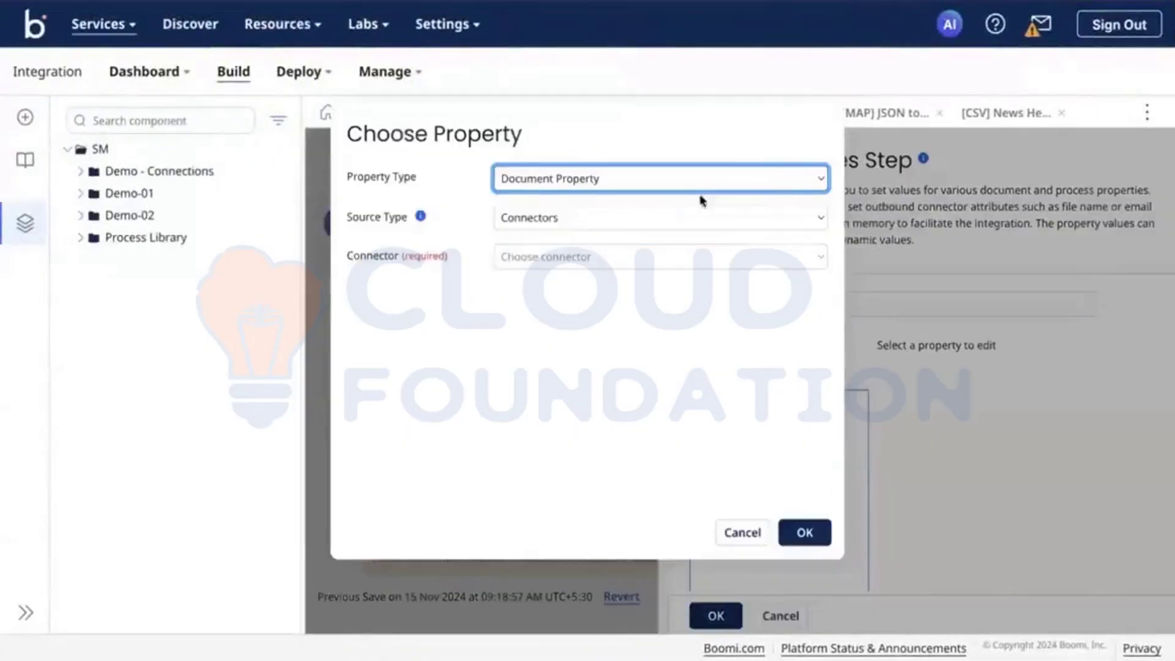
left_click(684, 187)
left_click(645, 196)
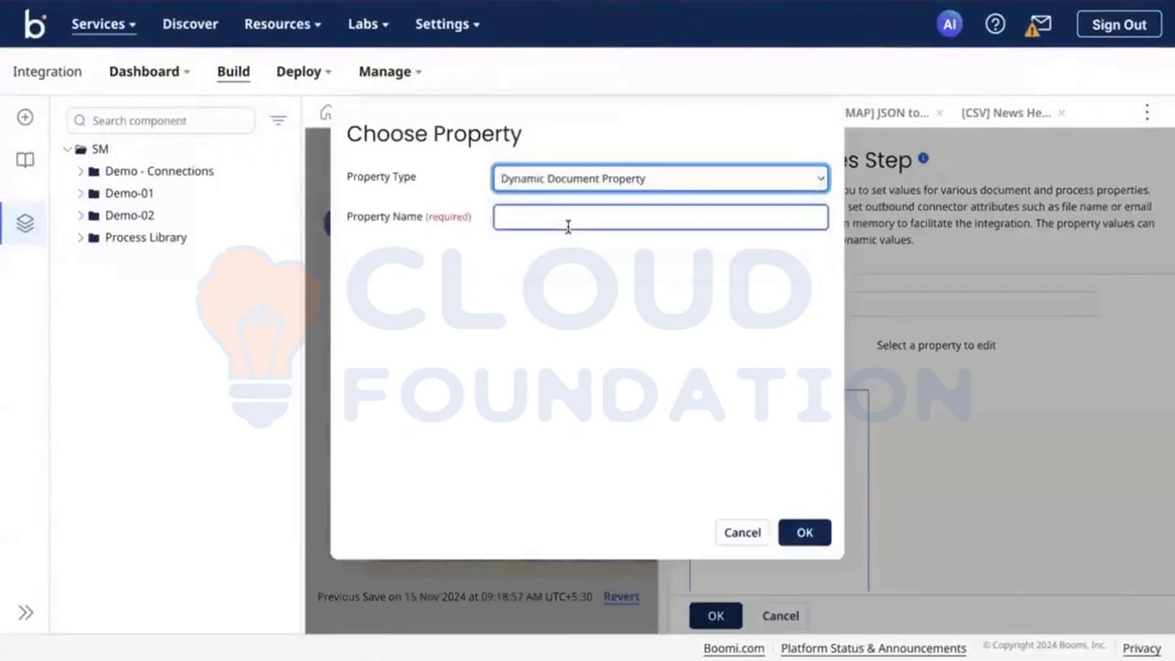
left_click(568, 226)
type("DDP_Author")
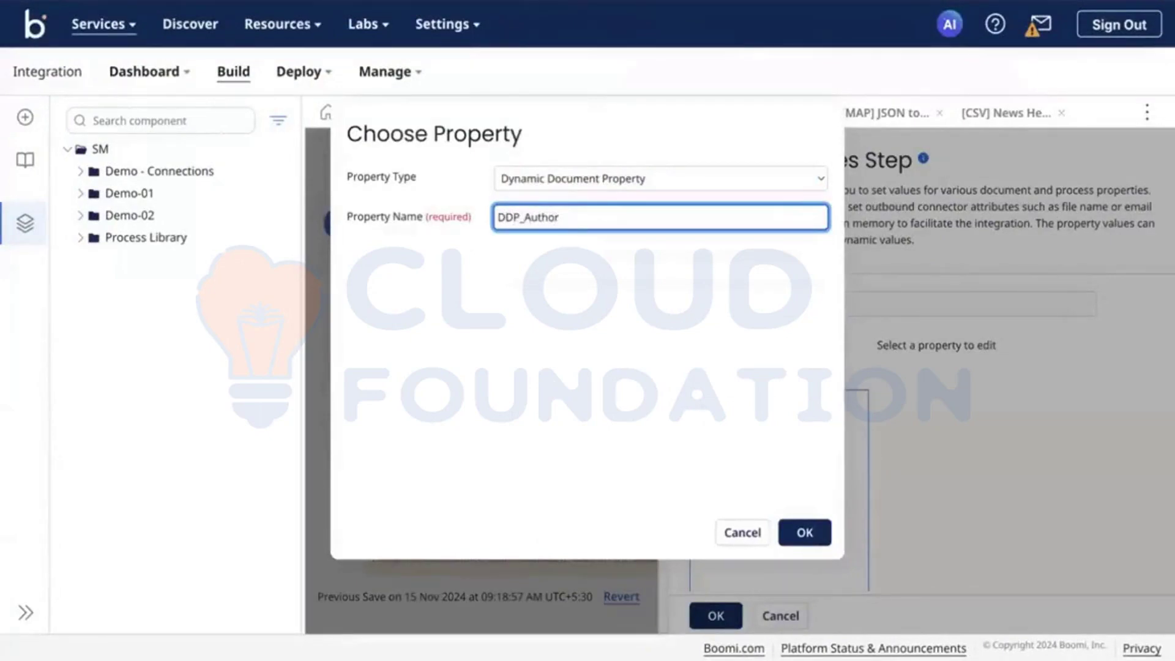
key("ctrl+a")
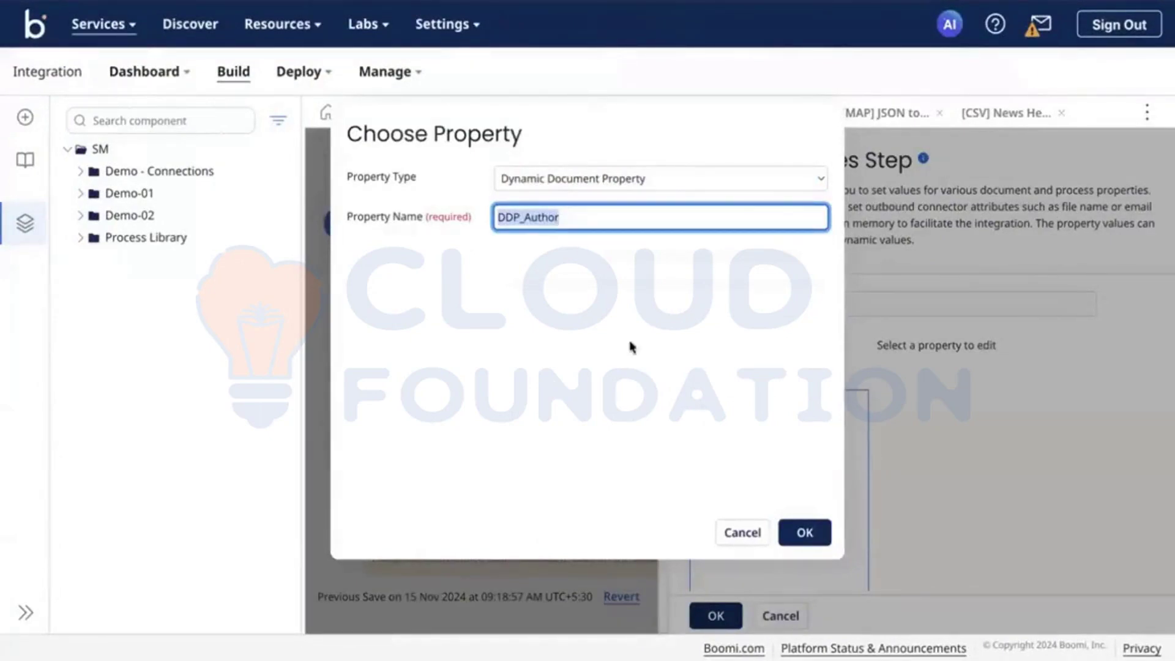
left_click(805, 531)
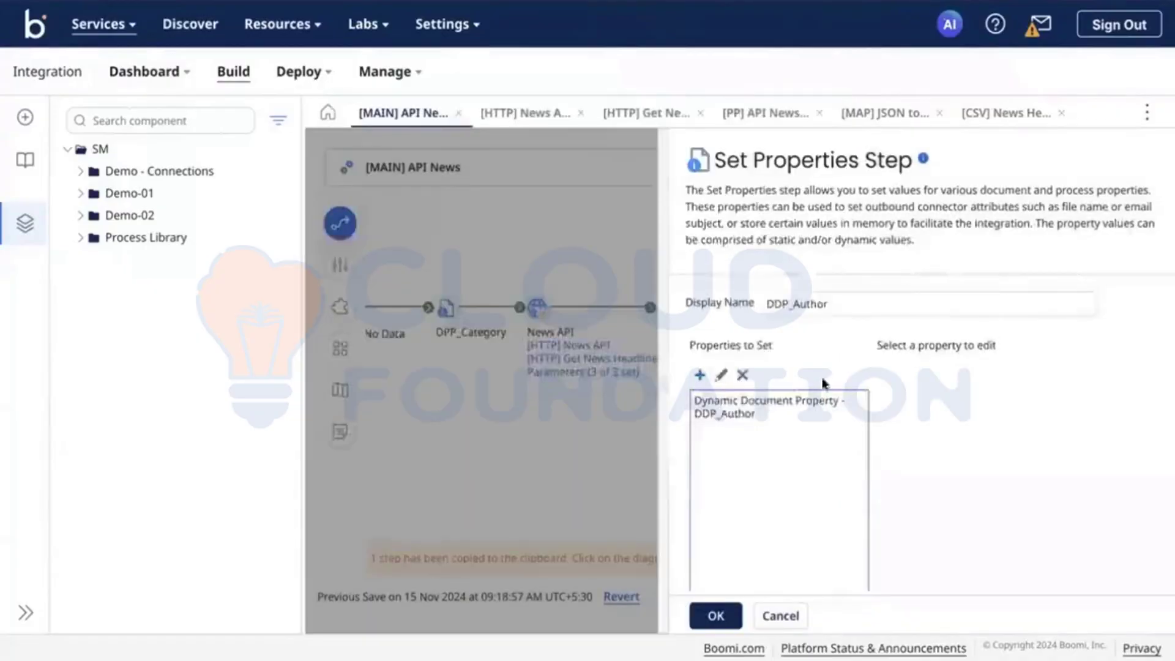
Add a Profile Element value to DDP_Author, using profile type JSON and the profile [JSON] Business Headlines
left_click(815, 398)
left_click(884, 375)
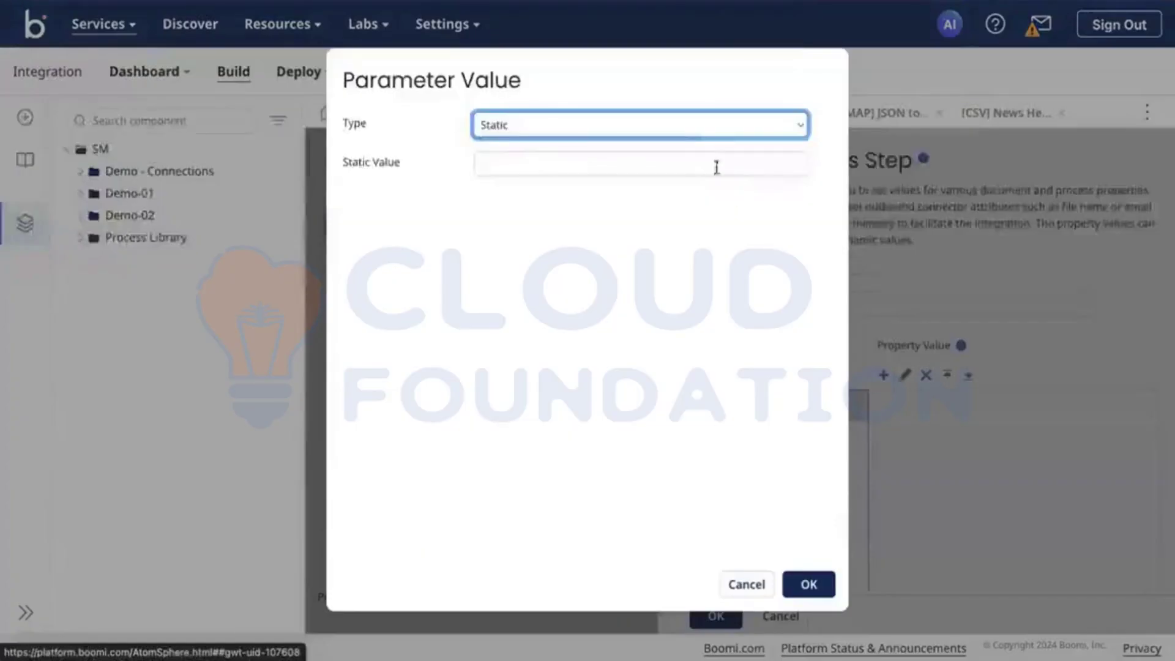
left_click(703, 123)
left_click(658, 72)
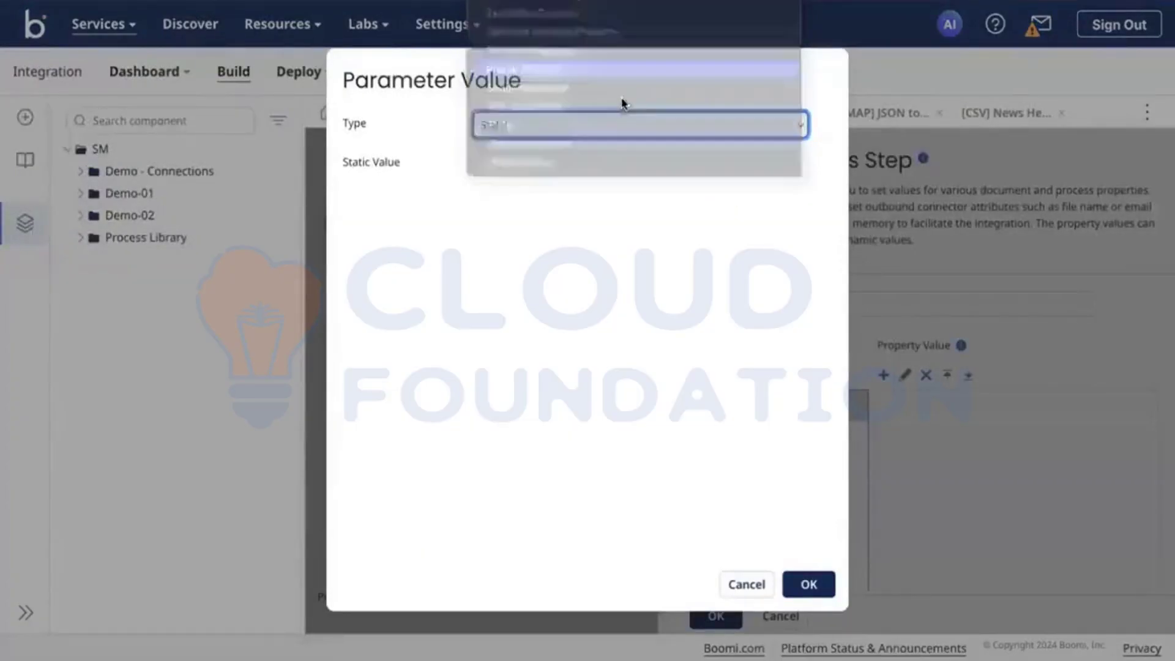
left_click(524, 170)
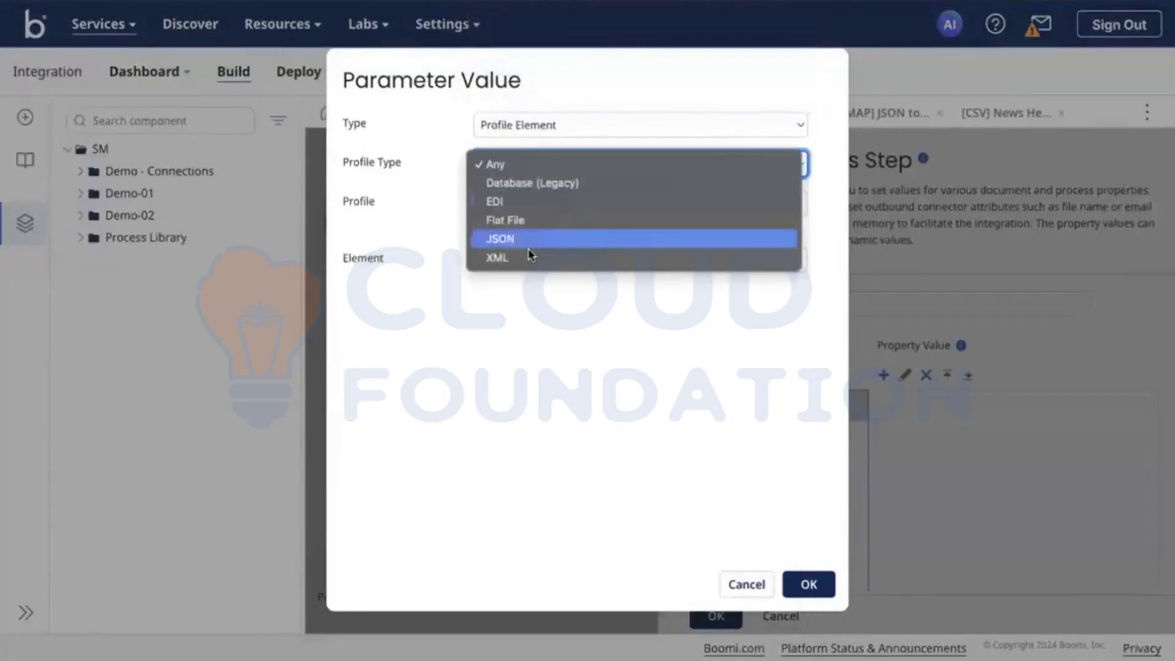
left_click(579, 236)
left_click(582, 207)
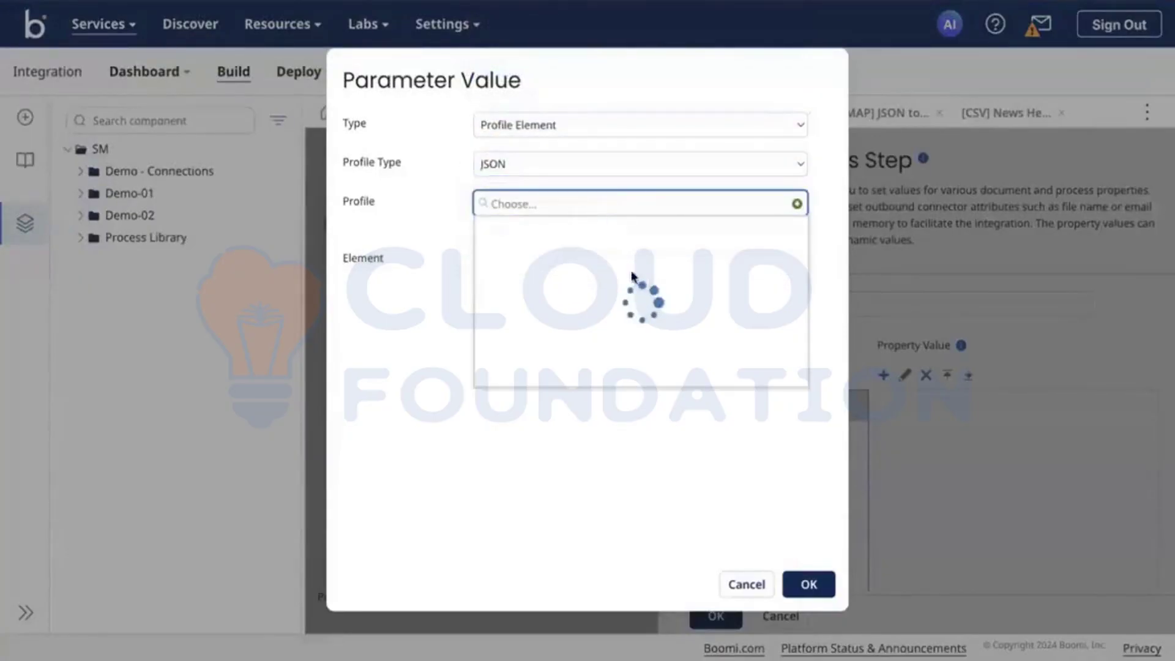
left_click(572, 274)
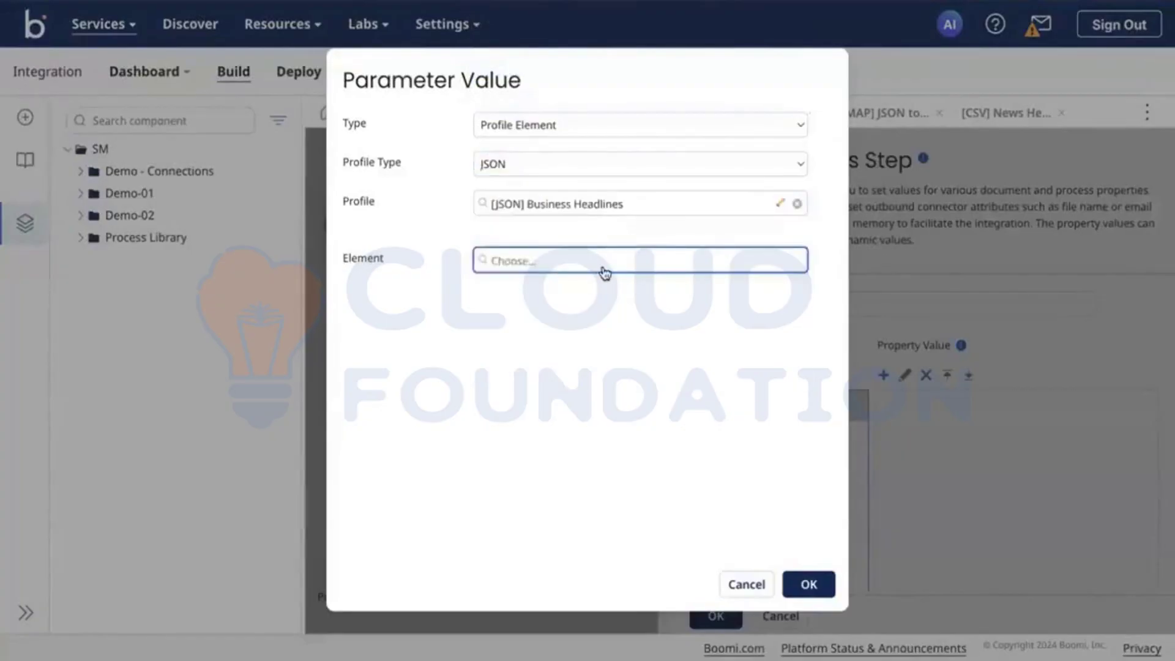
Choose the author element under articles' ArrayElement1 object as the value and confirm the Set Properties step
left_click(600, 268)
left_click(505, 354)
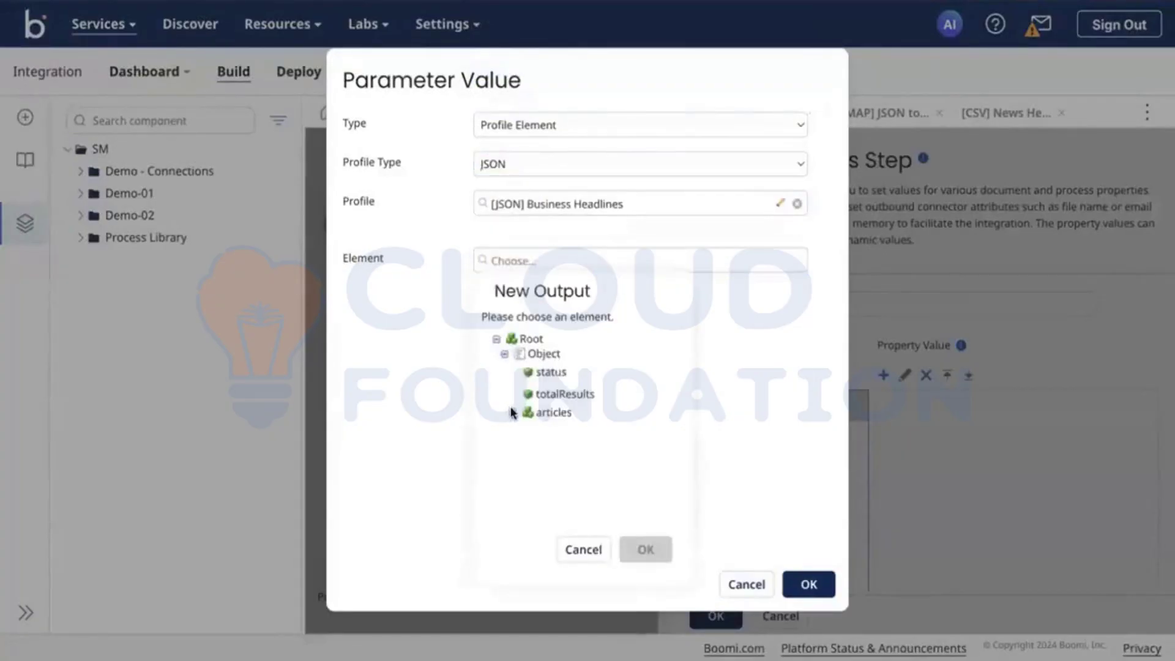
left_click(513, 412)
left_click(521, 427)
left_click(529, 442)
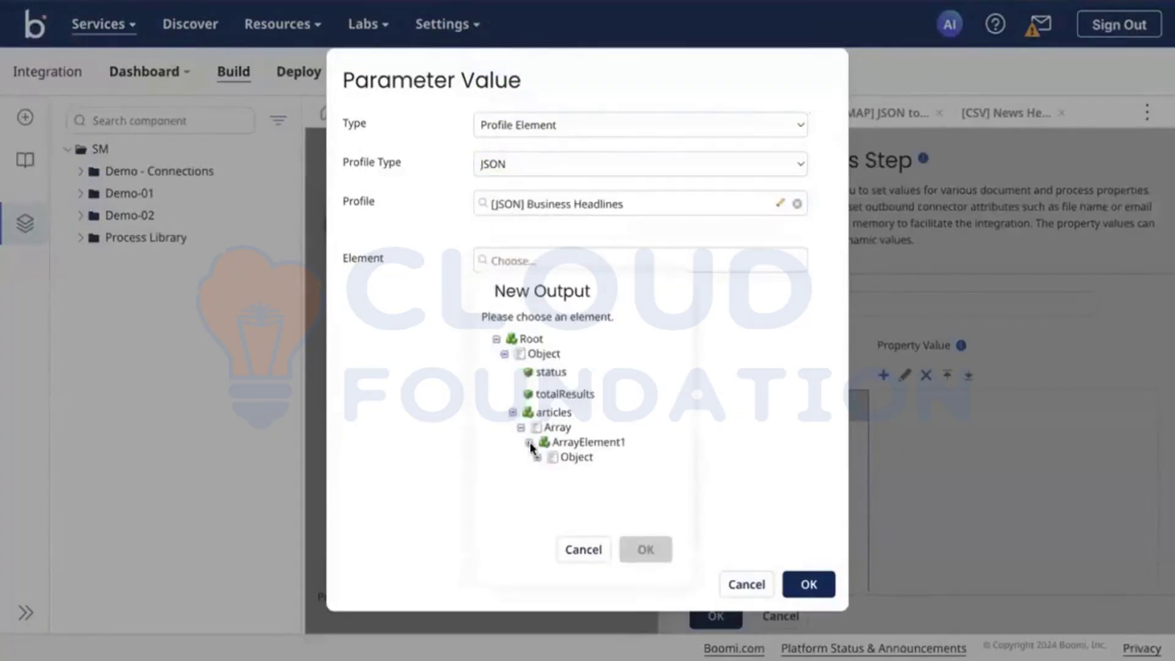
left_click(537, 458)
left_click(581, 492)
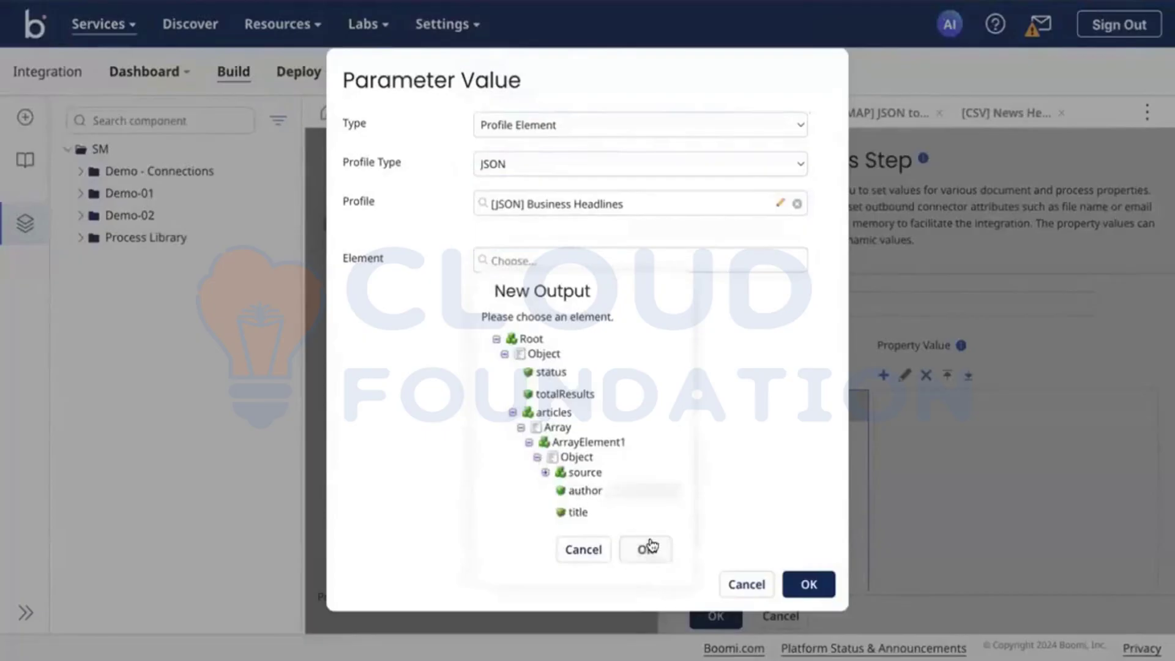
left_click(647, 548)
left_click(824, 592)
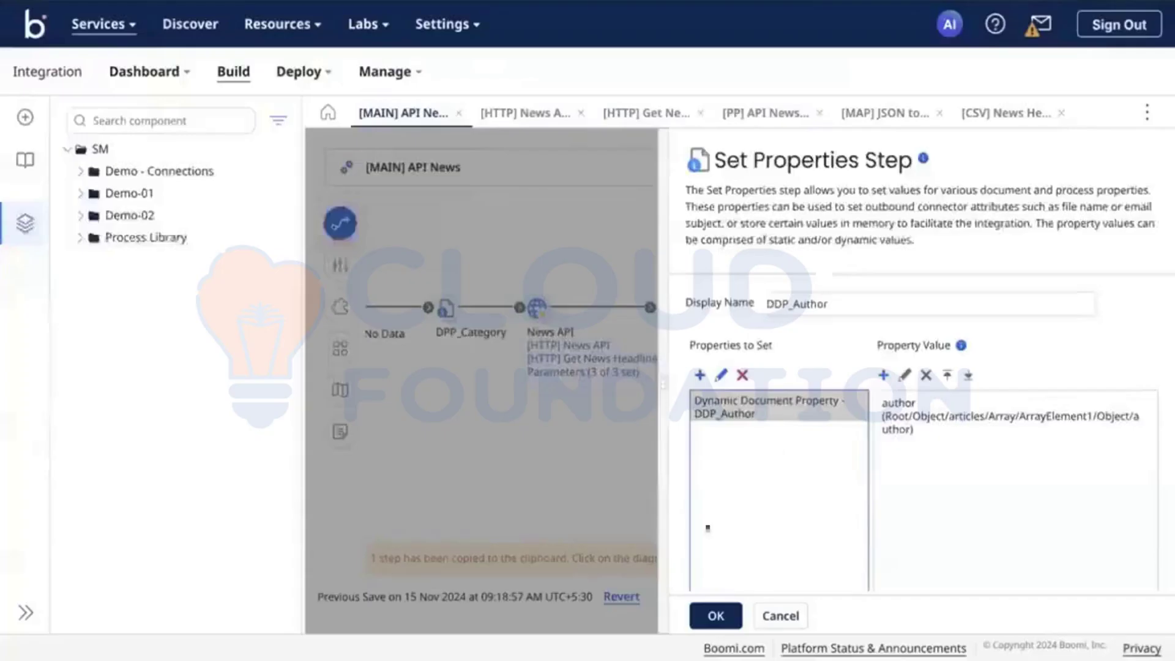
left_click(717, 616)
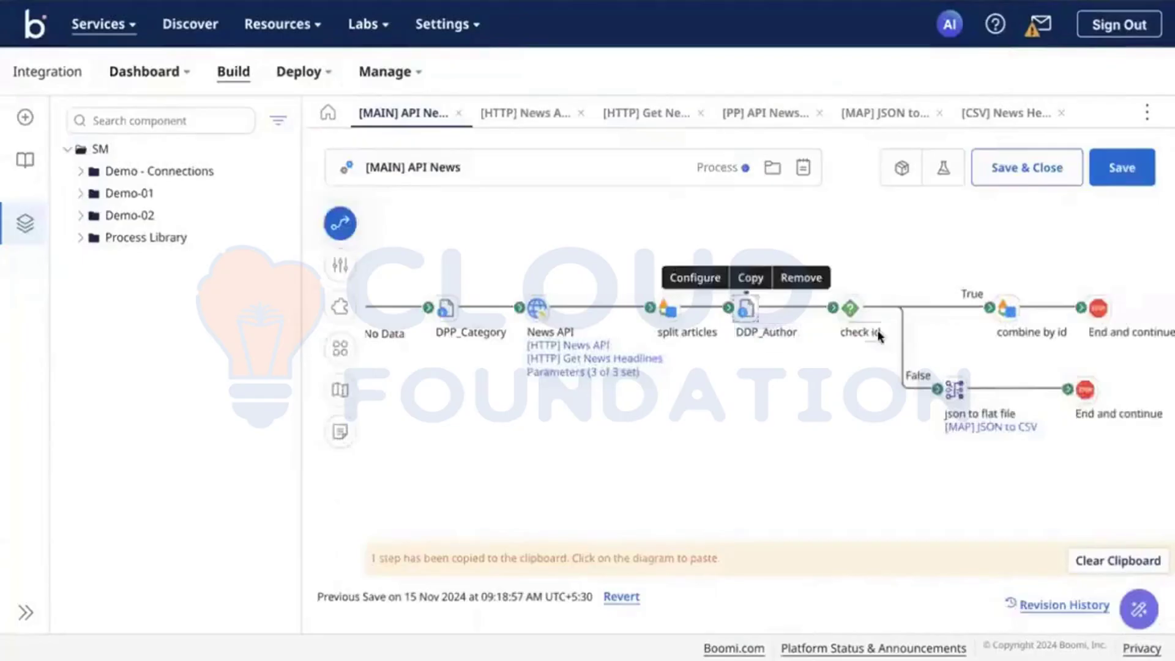
In [MAP] JSON to CSV, delete the mapping into Author and remove the String To Upper function fed by author
left_click(973, 428)
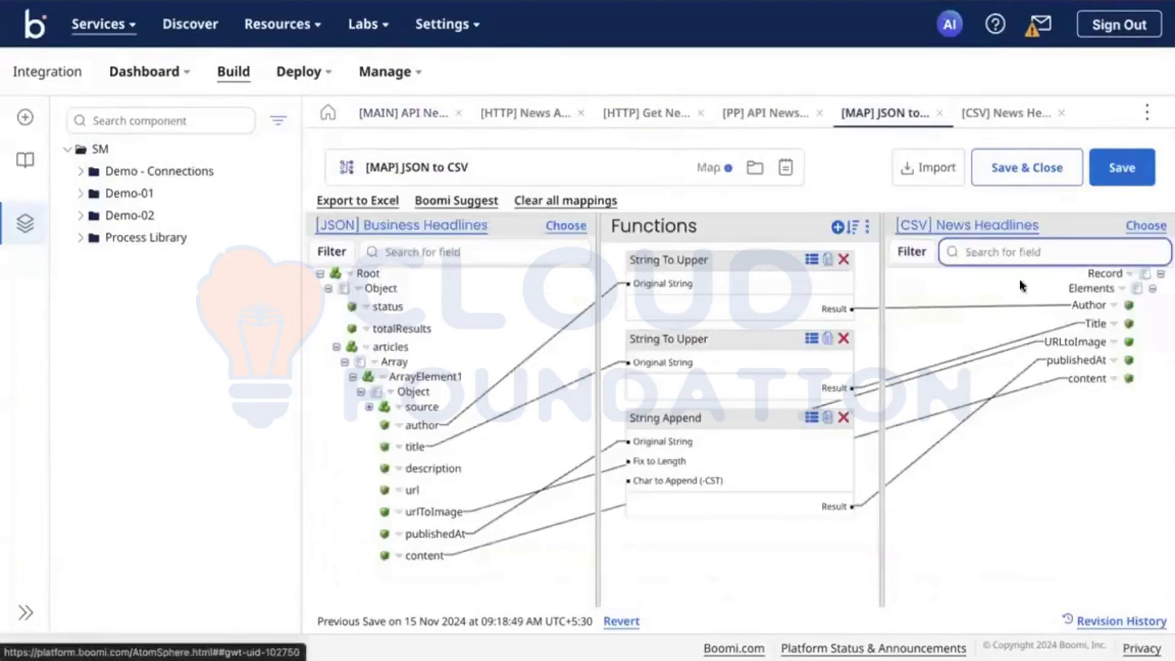
left_click(946, 306)
key("Delete")
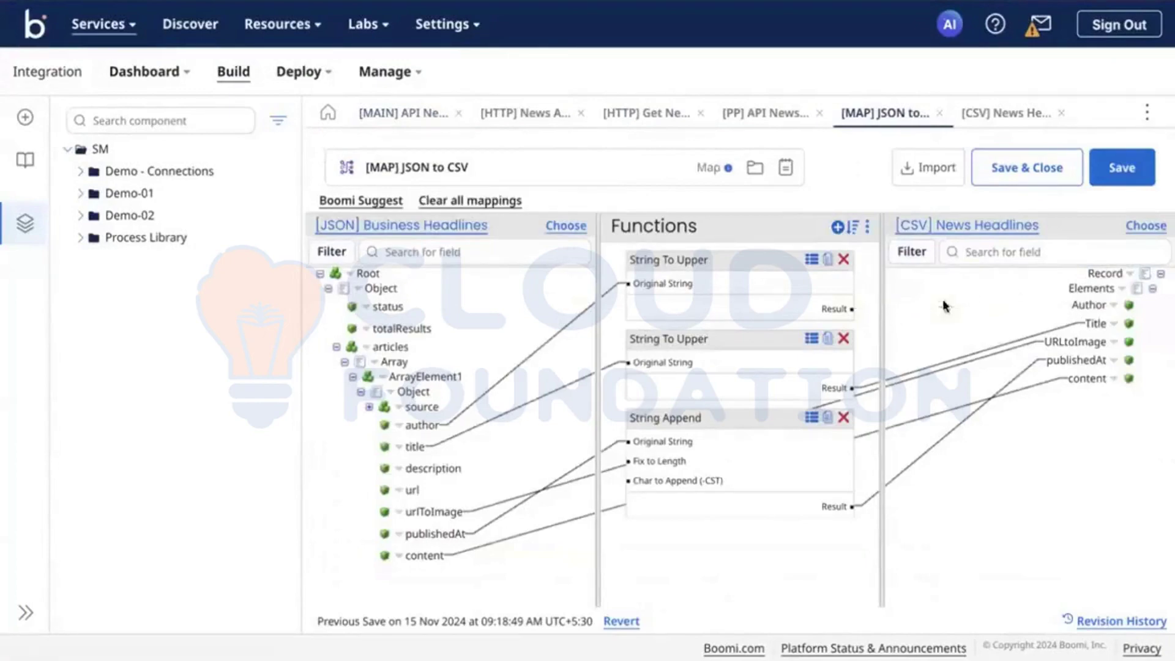
left_click(844, 260)
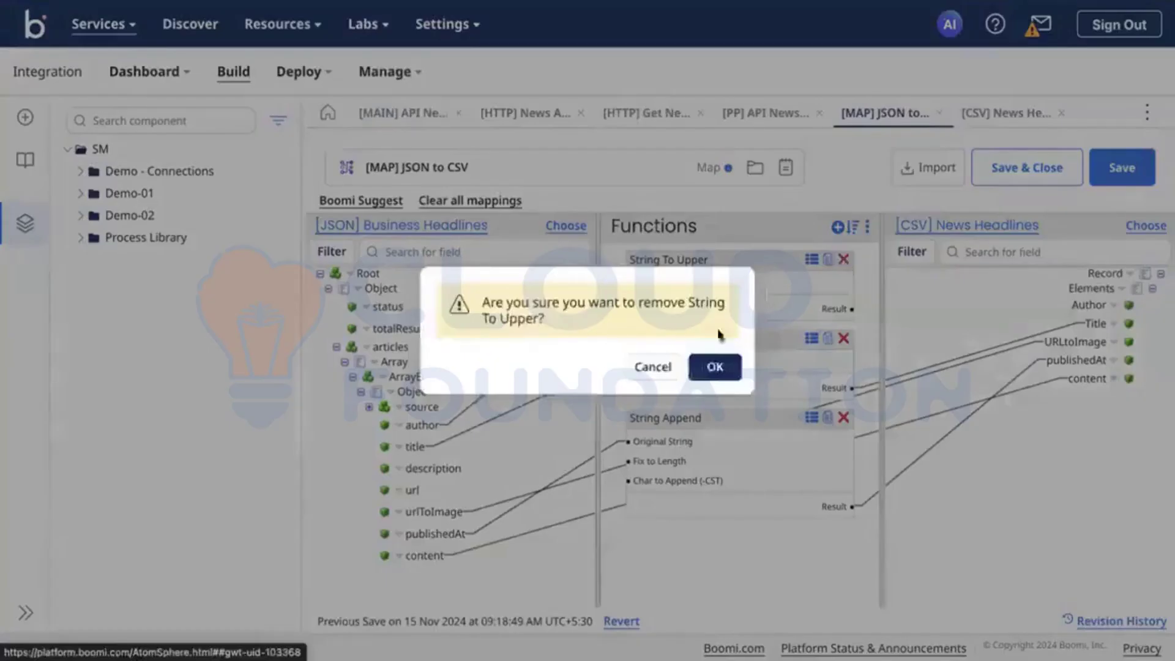
left_click(714, 368)
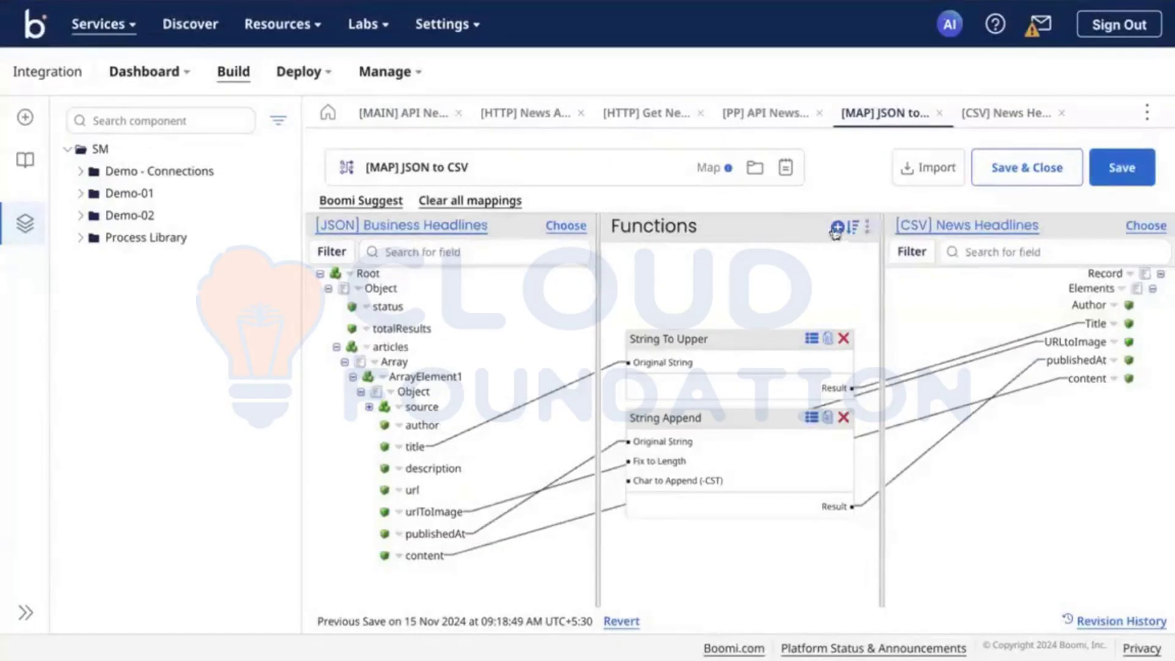
Add a Get Document Property function from the Properties category to the [MAP] JSON to CSV map
left_click(838, 227)
left_click(569, 191)
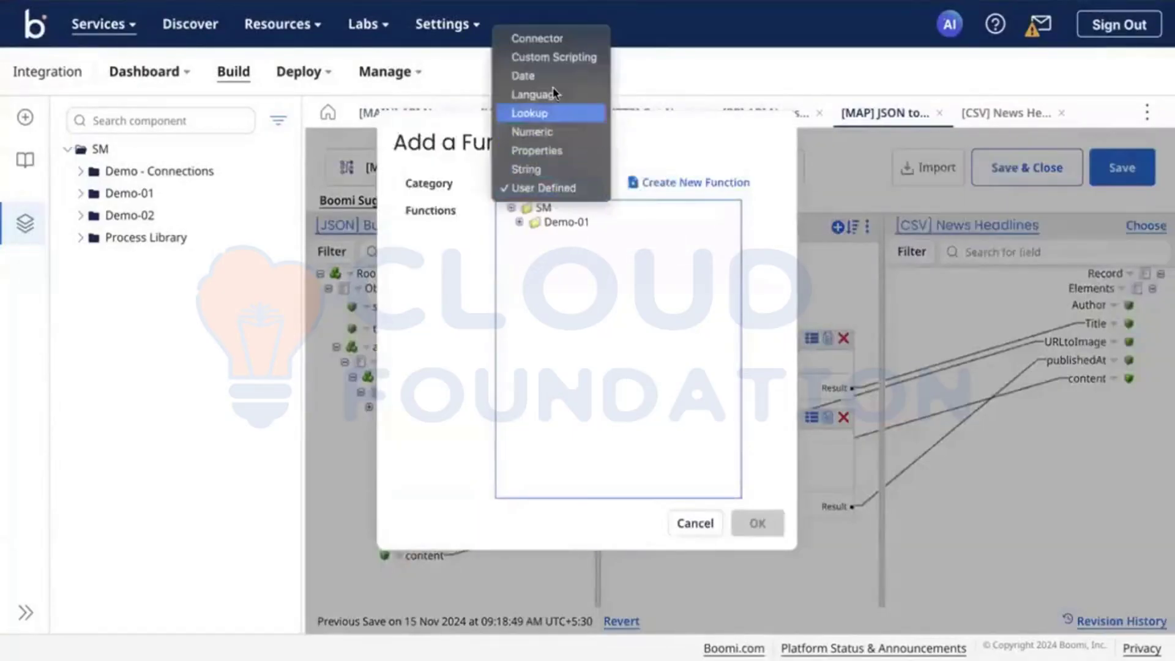
left_click(552, 150)
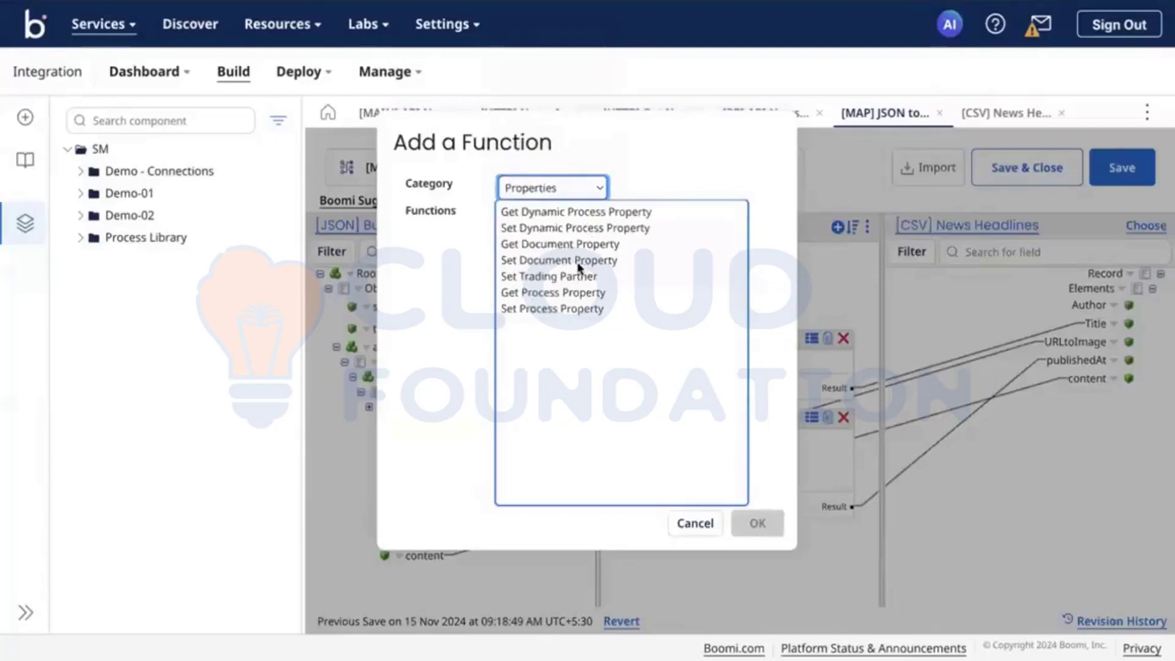
left_click(549, 243)
left_click(759, 525)
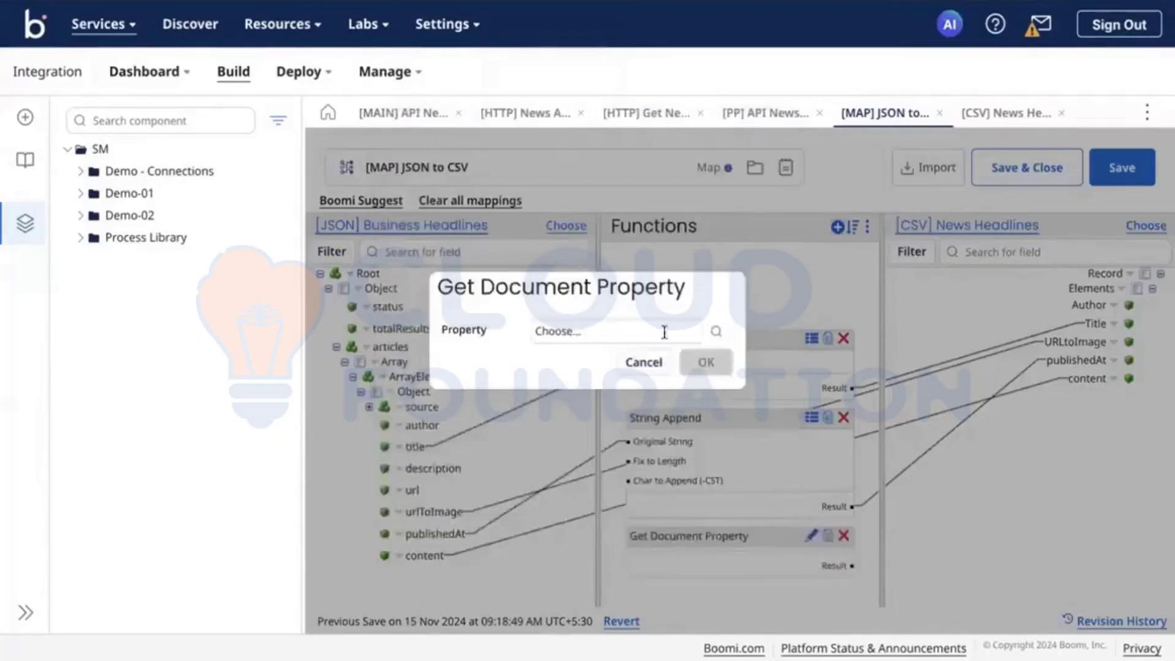
Set the Get Document Property function to read the Dynamic Document Property DDP_Author
left_click(717, 334)
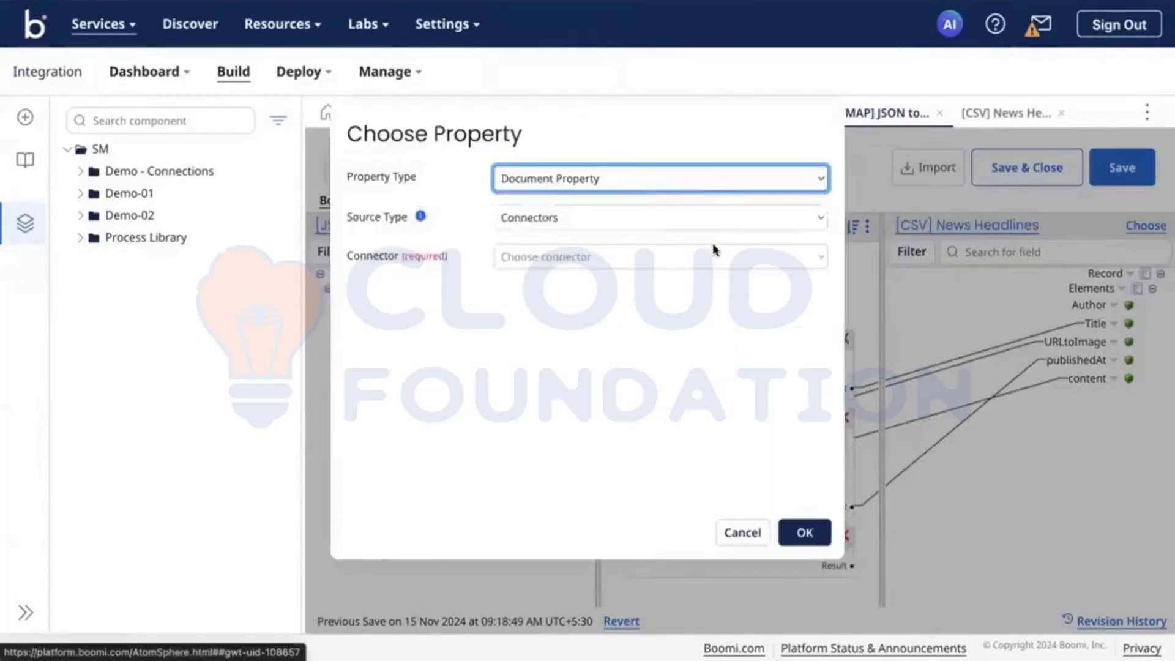
left_click(659, 185)
left_click(637, 194)
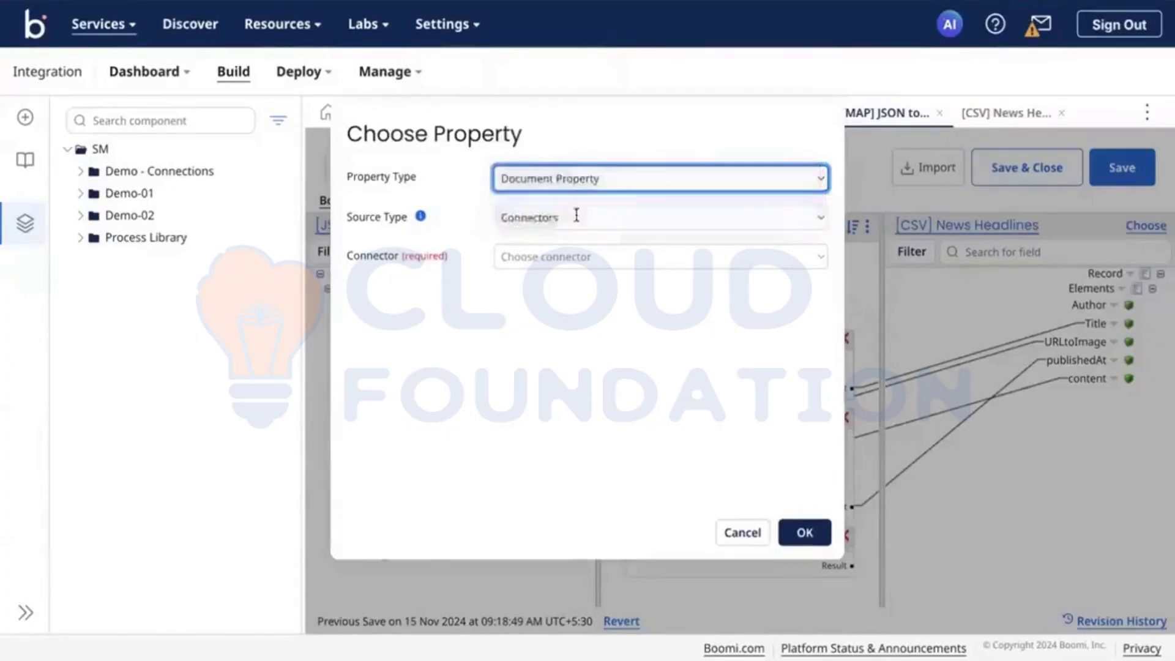
left_click(564, 216)
type("DDP_Author")
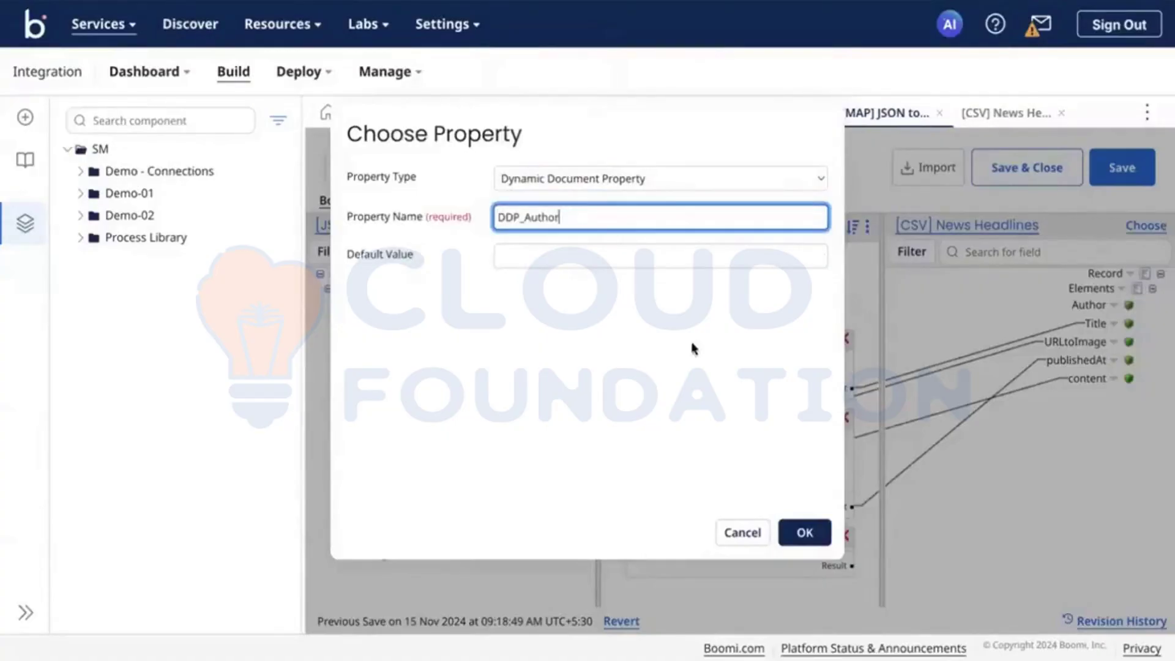
left_click(804, 533)
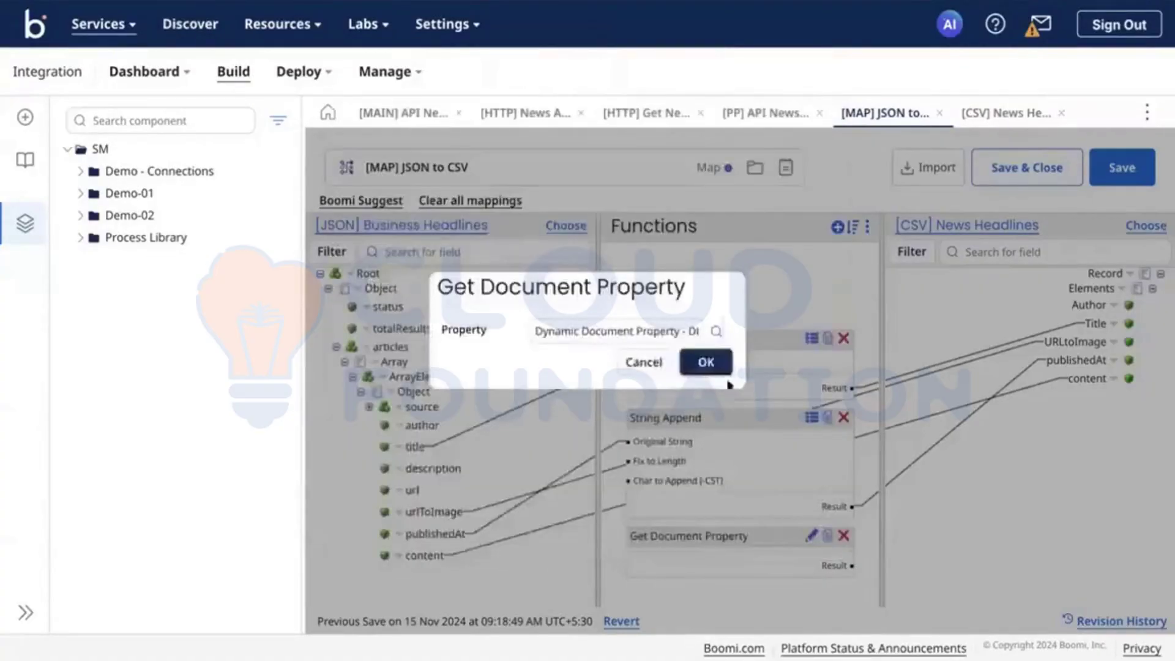
left_click(716, 367)
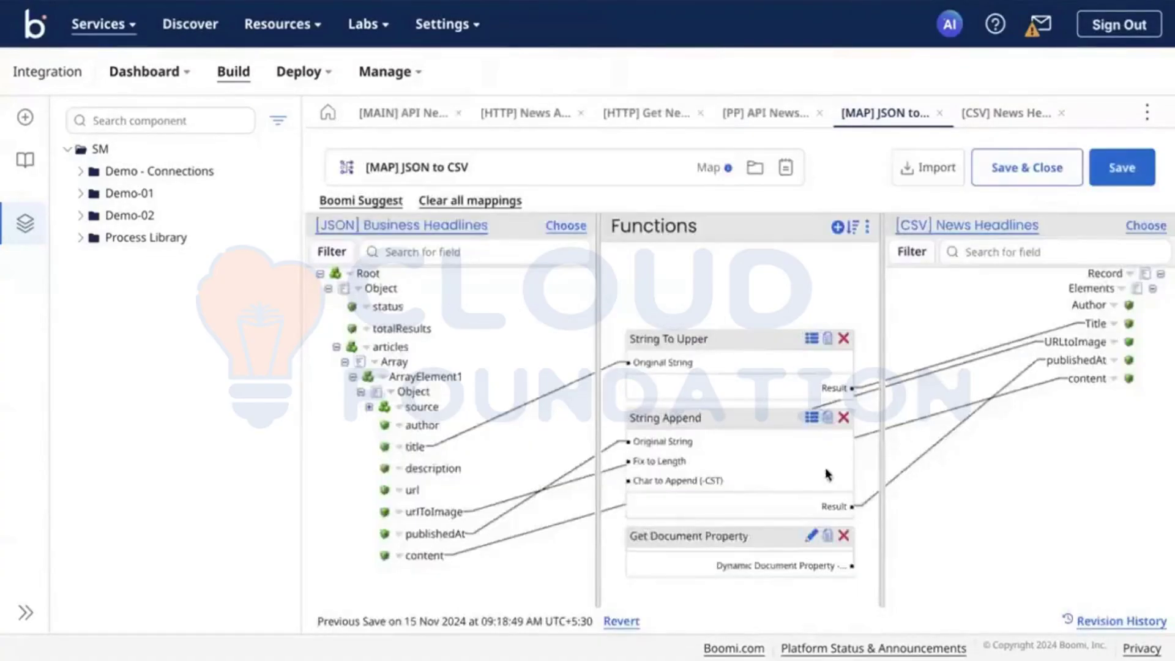
Place Get Document Property above the String To Upper function, map its output to Author, and save the map
left_click_drag(794, 534, 766, 283)
left_click_drag(850, 313, 1105, 308)
left_click(1121, 178)
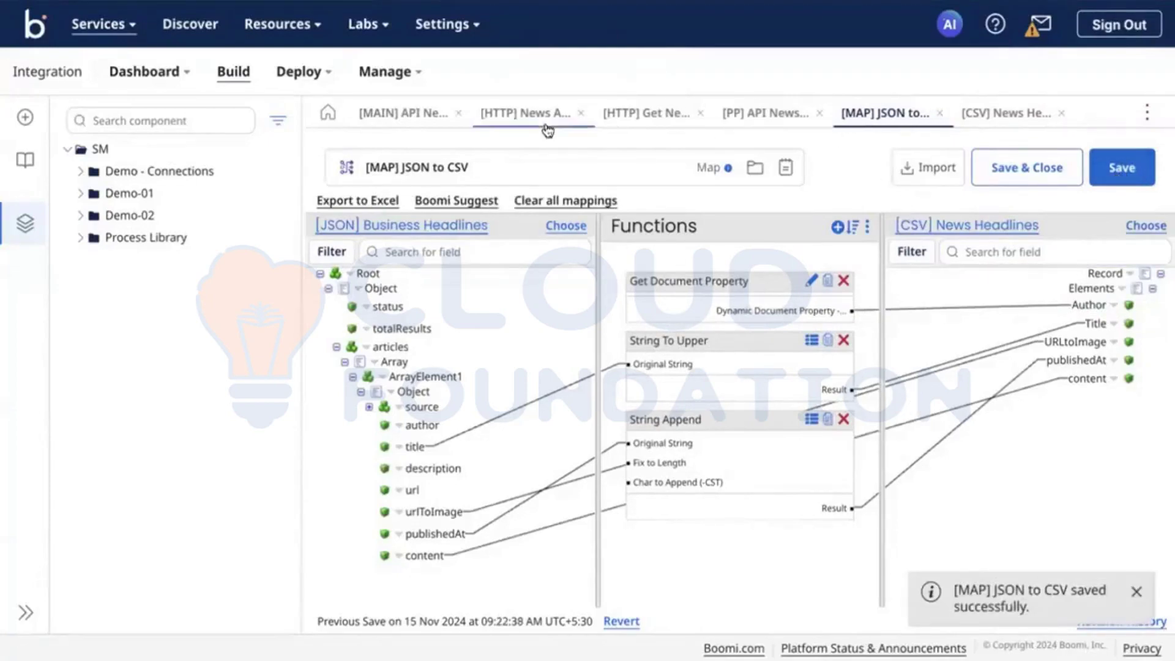
Save the [MAIN] API News process and run a new test on Test-DV
left_click(397, 116)
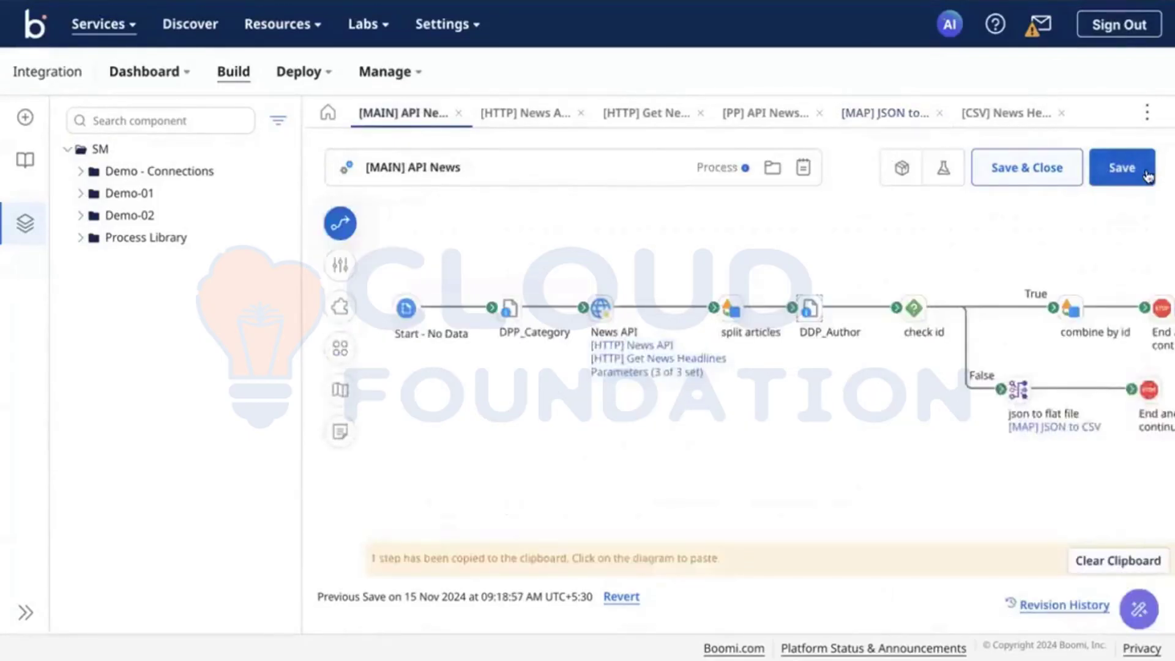
left_click(944, 169)
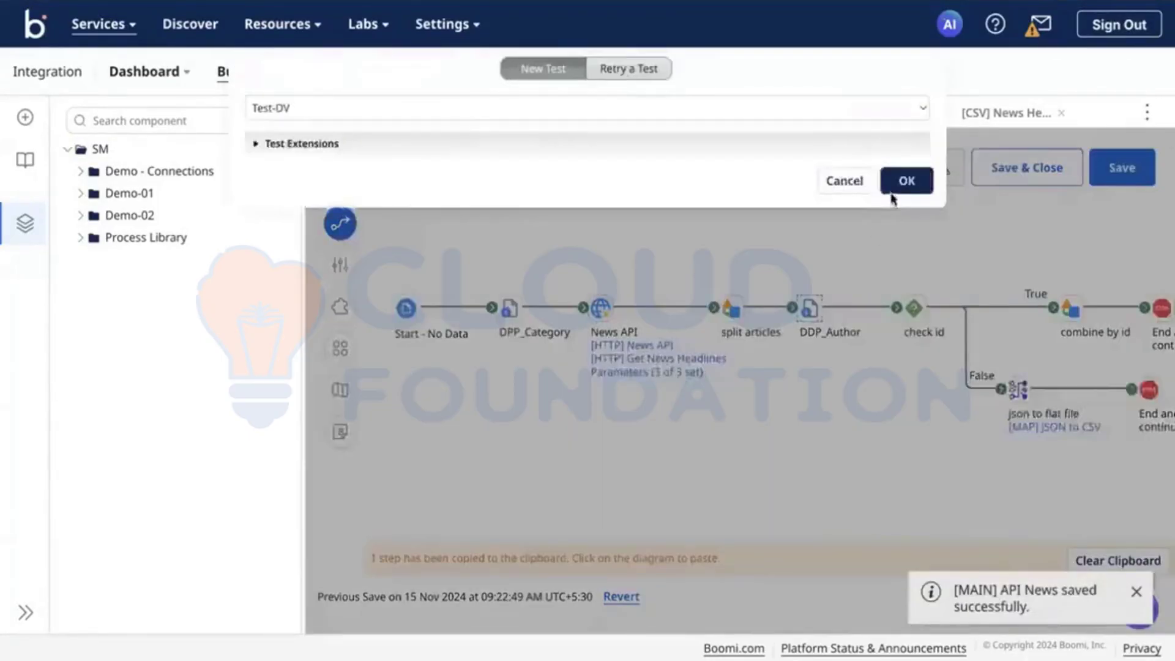
left_click(894, 193)
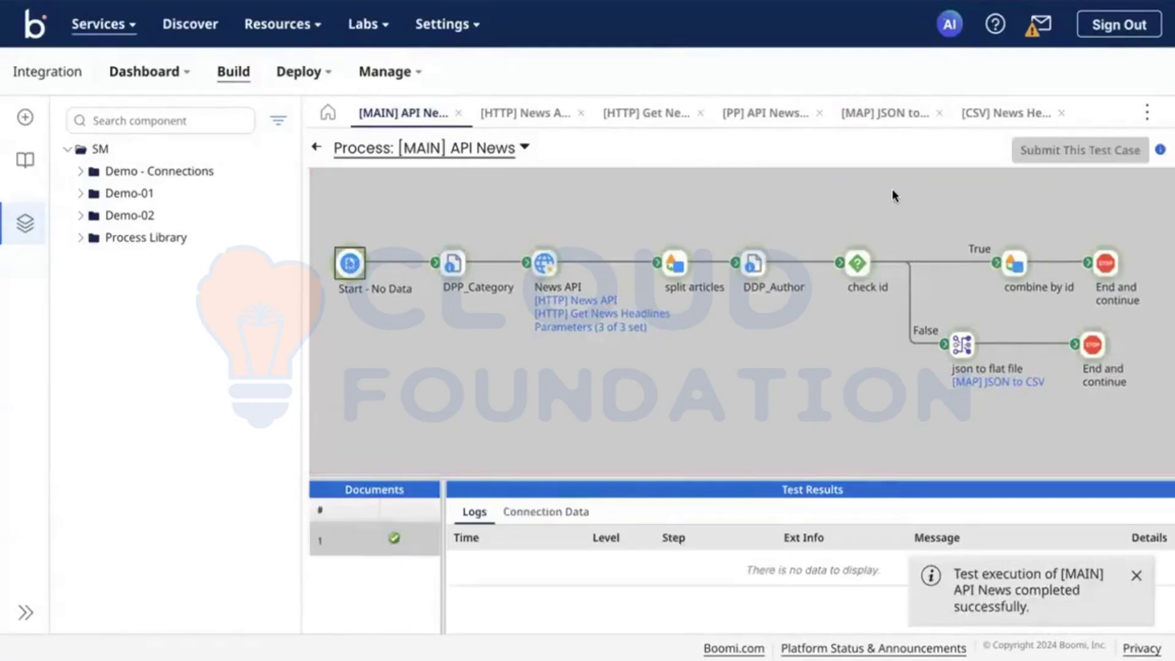
View the first source document of the End and continue step on the False branch to check the Author value
left_click(1093, 345)
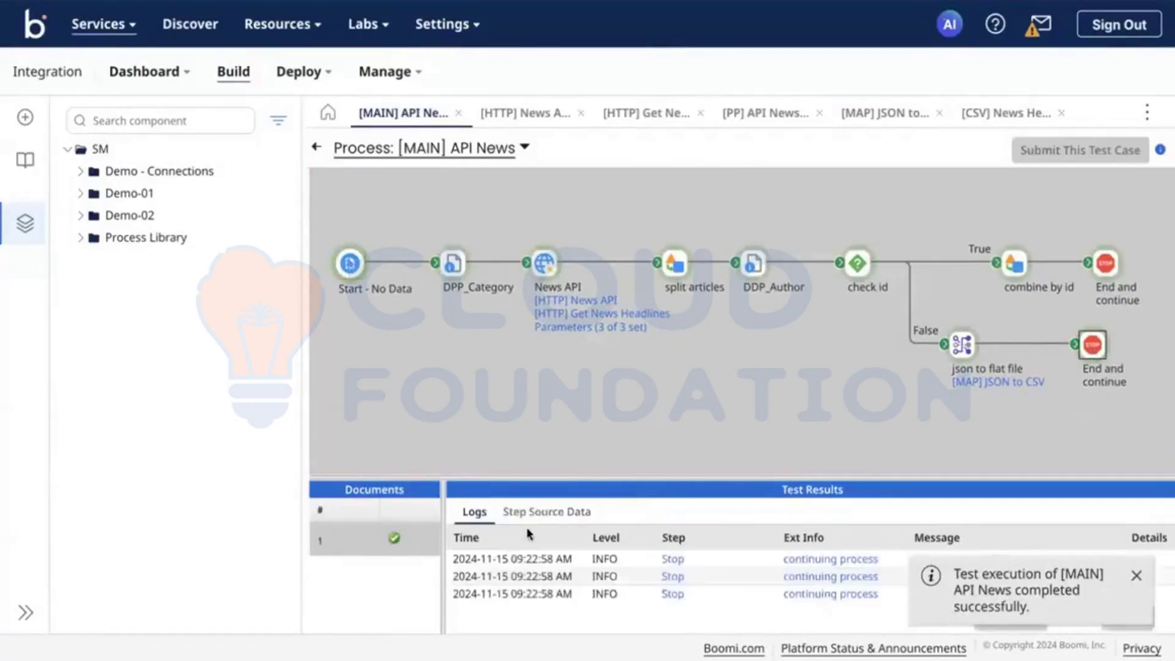
left_click(549, 514)
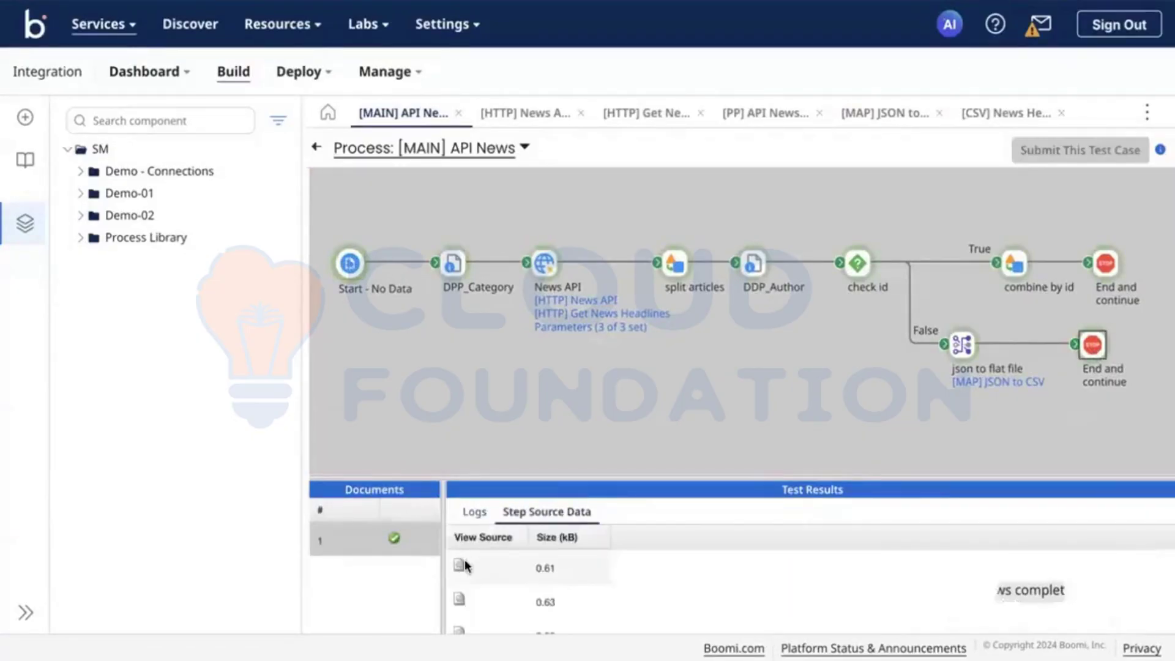
left_click(461, 565)
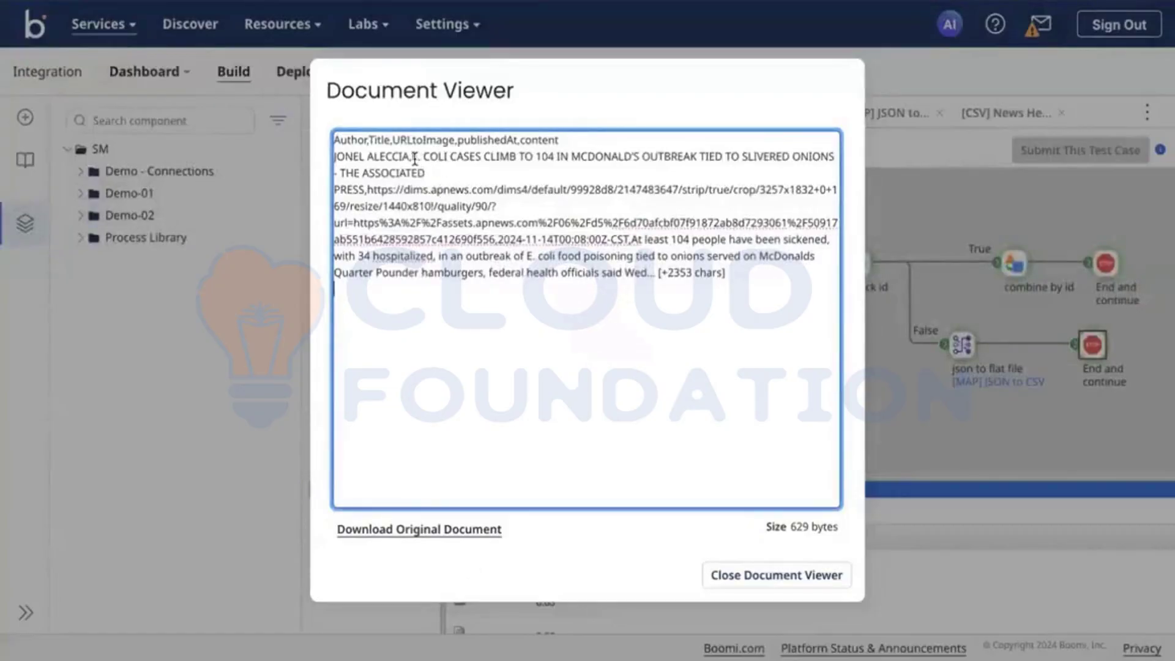
left_click_drag(416, 162, 421, 166)
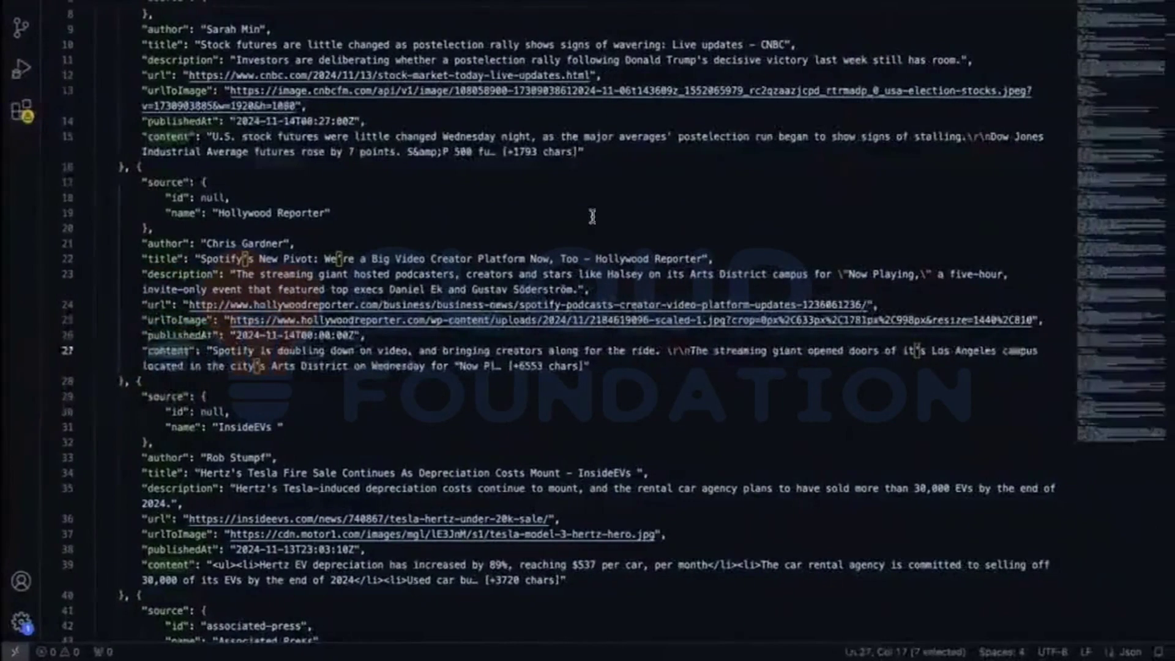
Switch to the code editor and look through the news JSON for the author shown in the CSV output
left_click(592, 216)
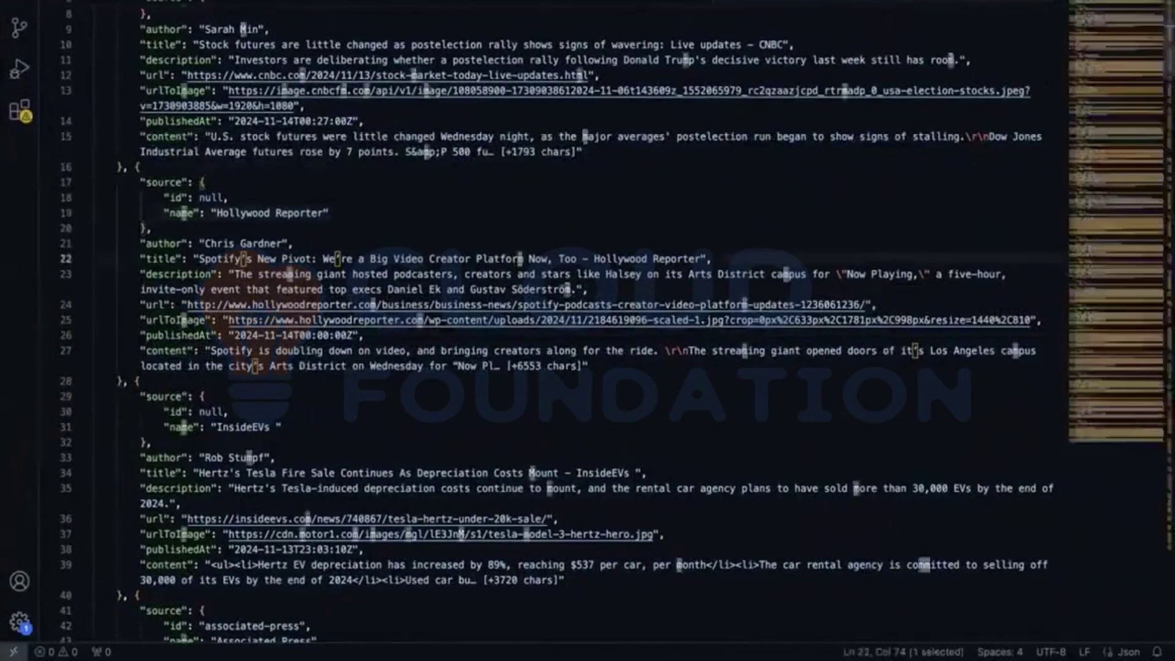
scroll(587, 331, "down", 20)
left_click_drag(241, 316, 257, 316)
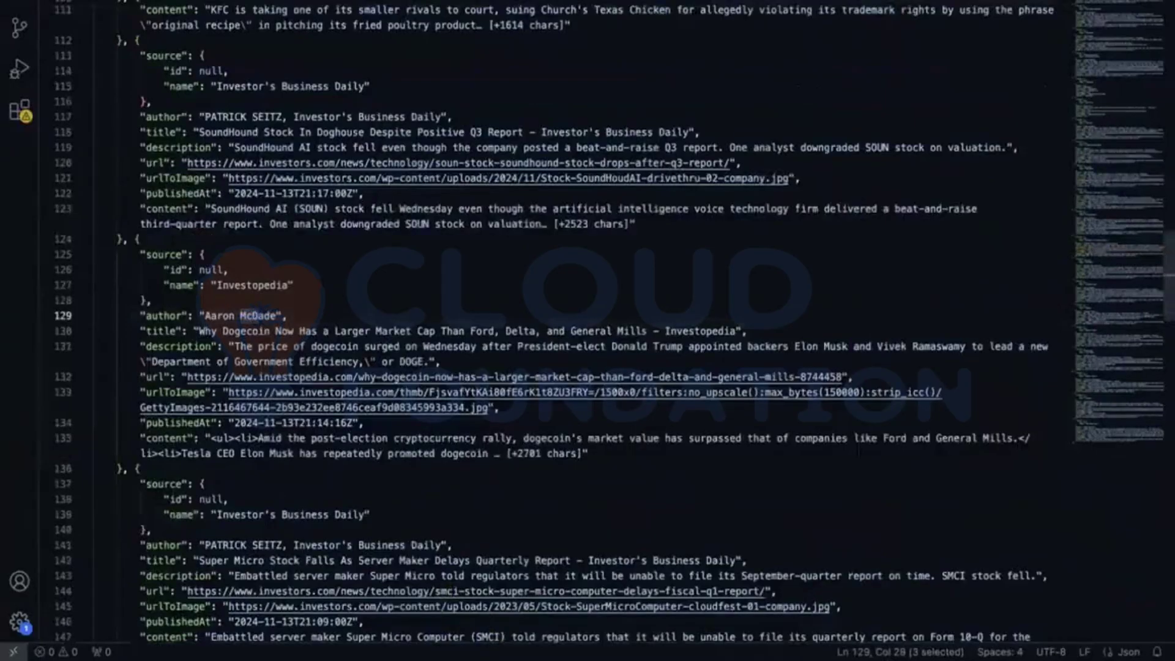
key("ctrl+u")
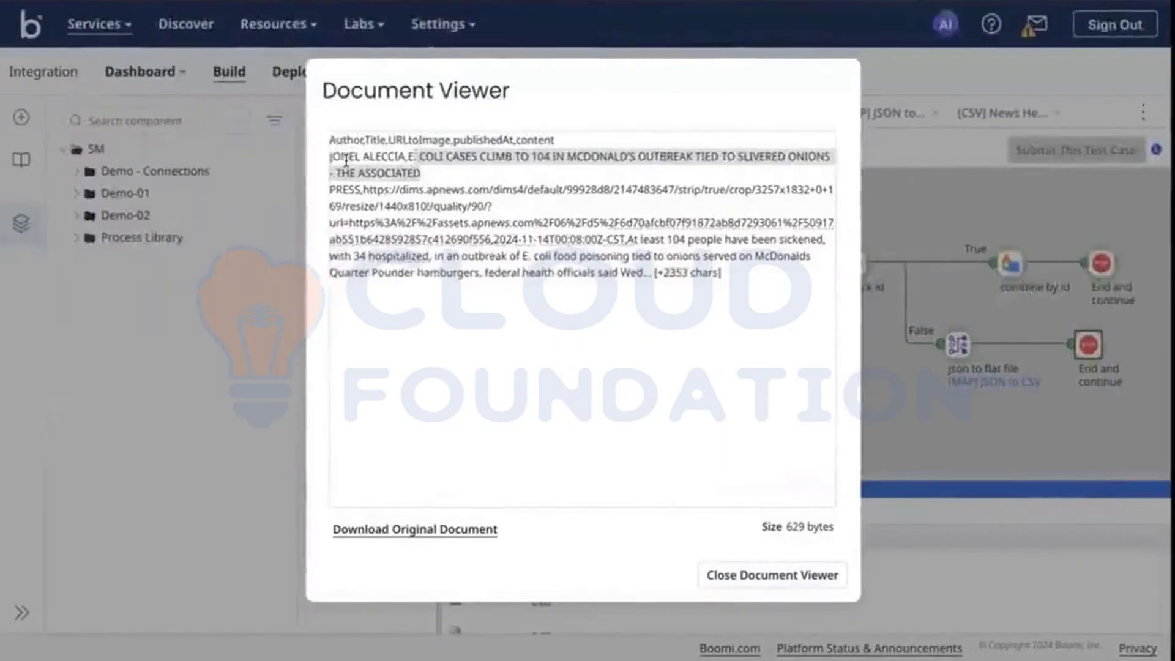
left_click(184, 161)
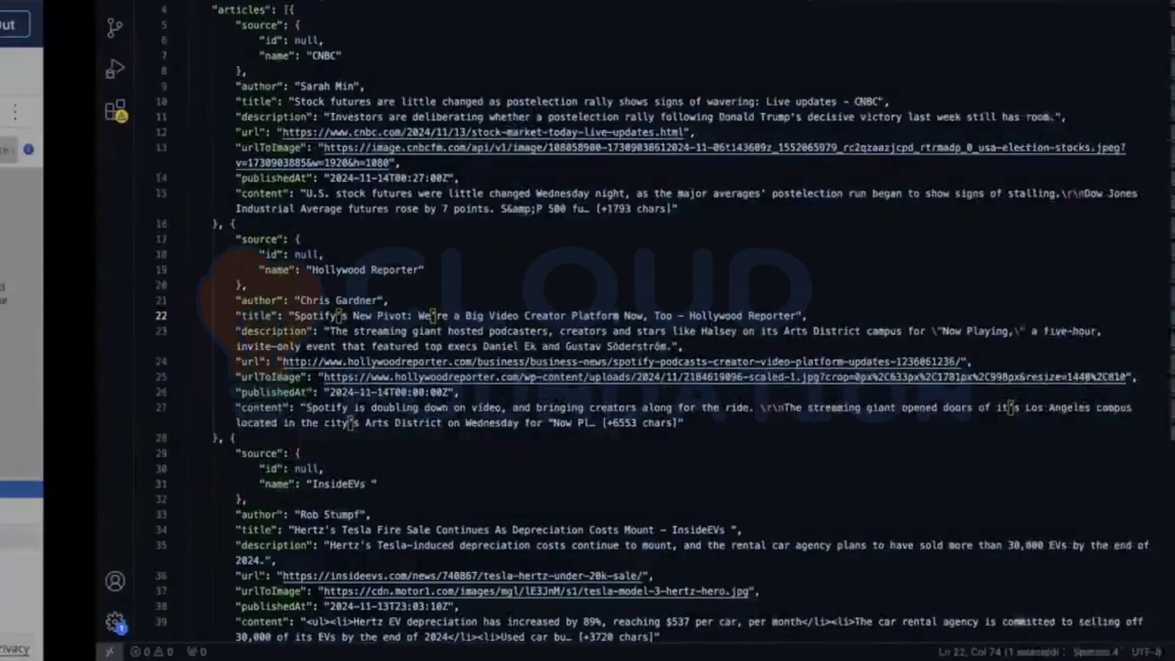
scroll(588, 318, "down", 10)
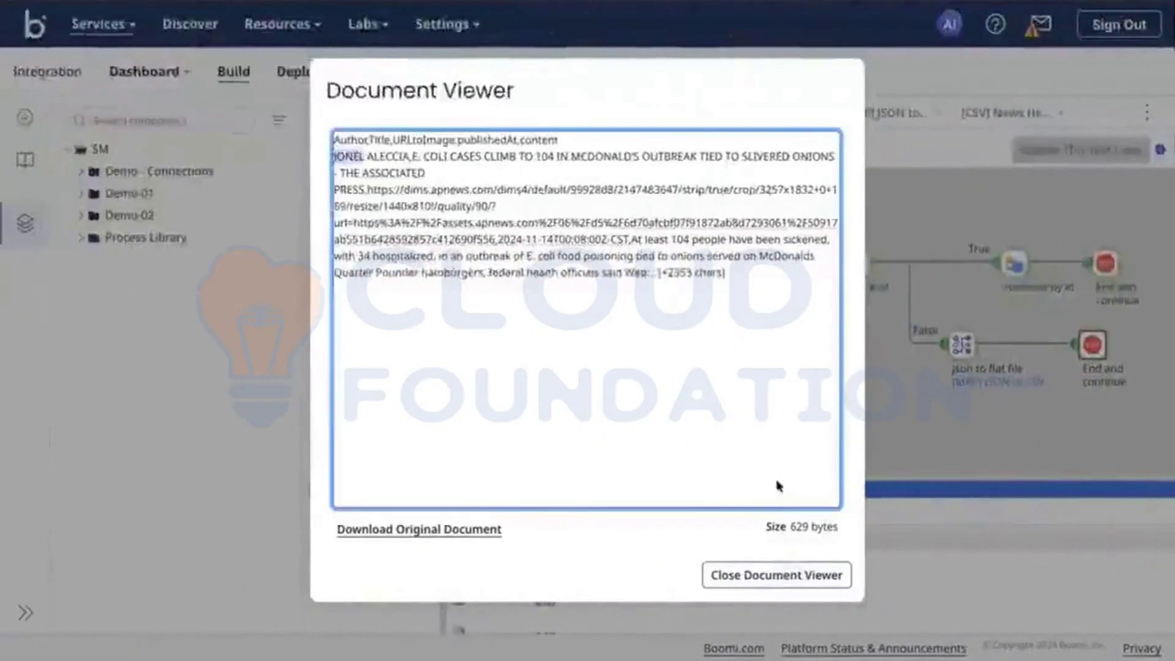
Open the split articles step's source document and find the same author in its JSON
left_click(460, 575)
left_click(668, 268)
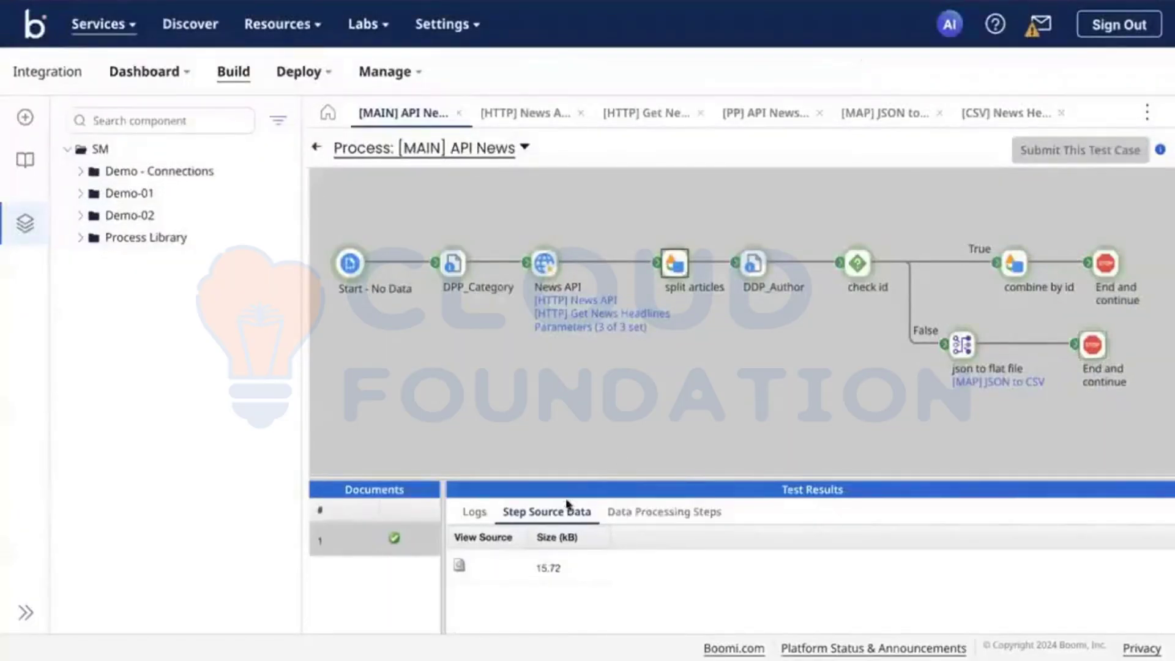
left_click(459, 565)
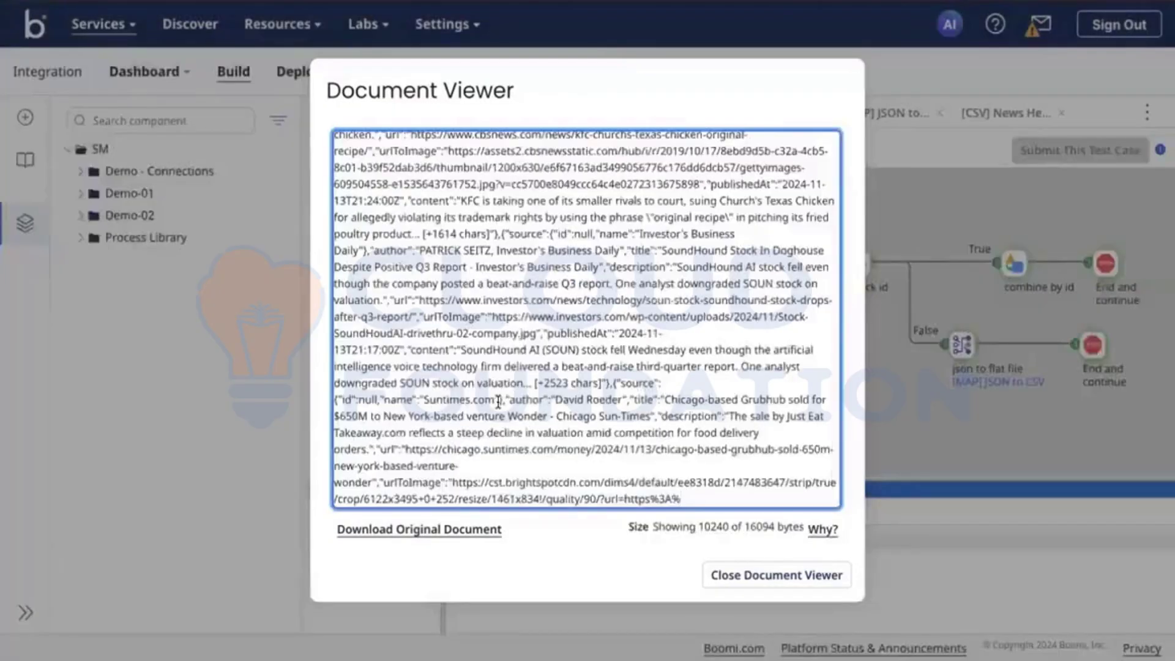
scroll(498, 402, "up", 10)
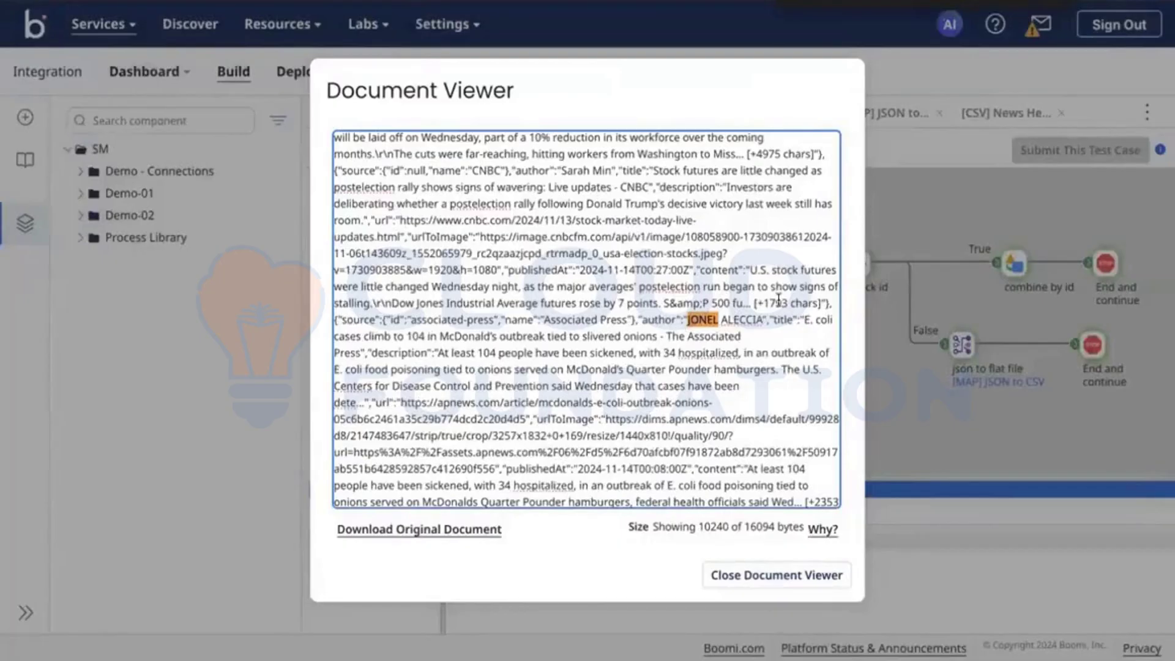
left_click(748, 578)
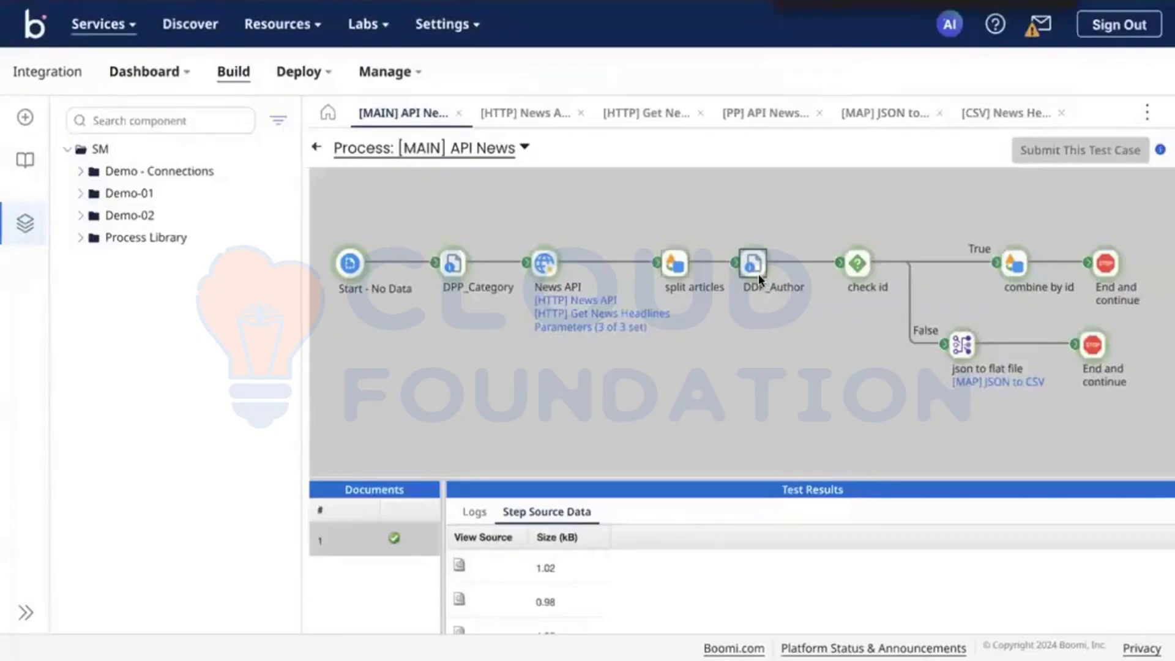
Enlarge the test results for the DDP_Author step and read its profile element extraction and Parameter 1 value log messages
left_click(472, 513)
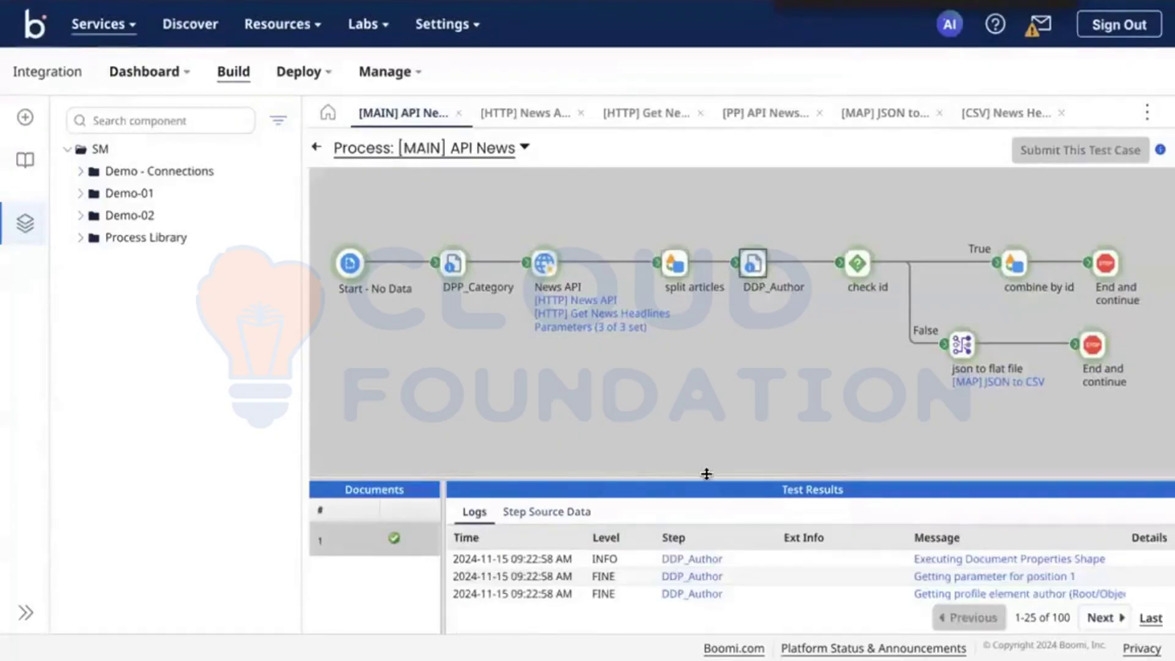
left_click_drag(708, 476, 741, 337)
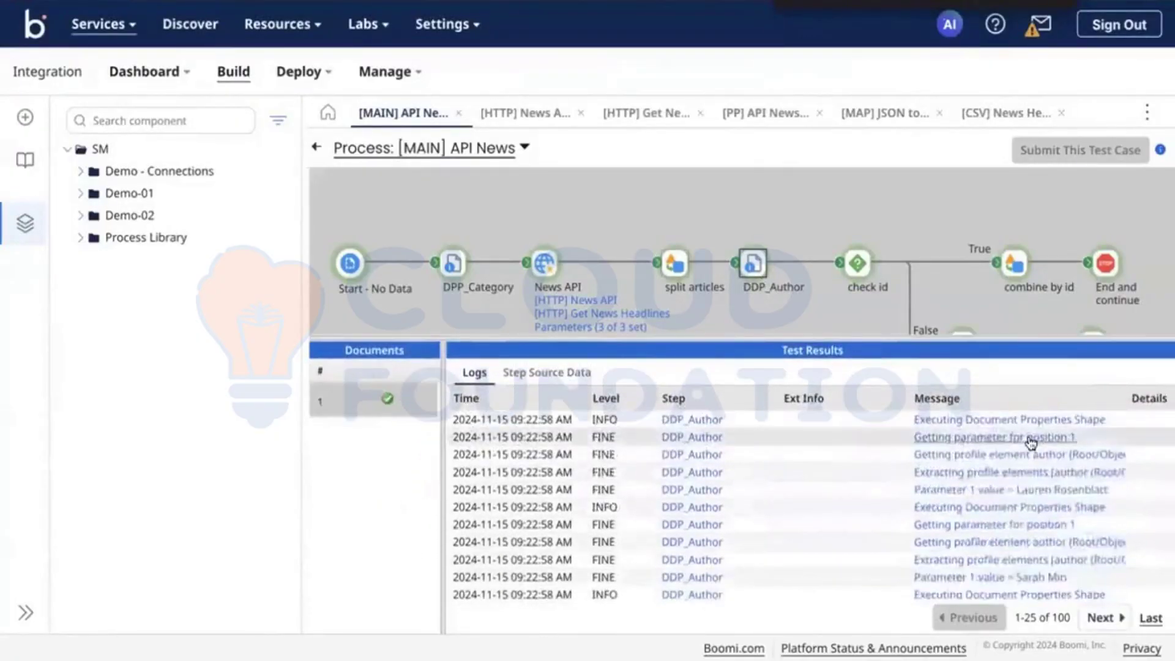
scroll(1059, 515, "down", 1)
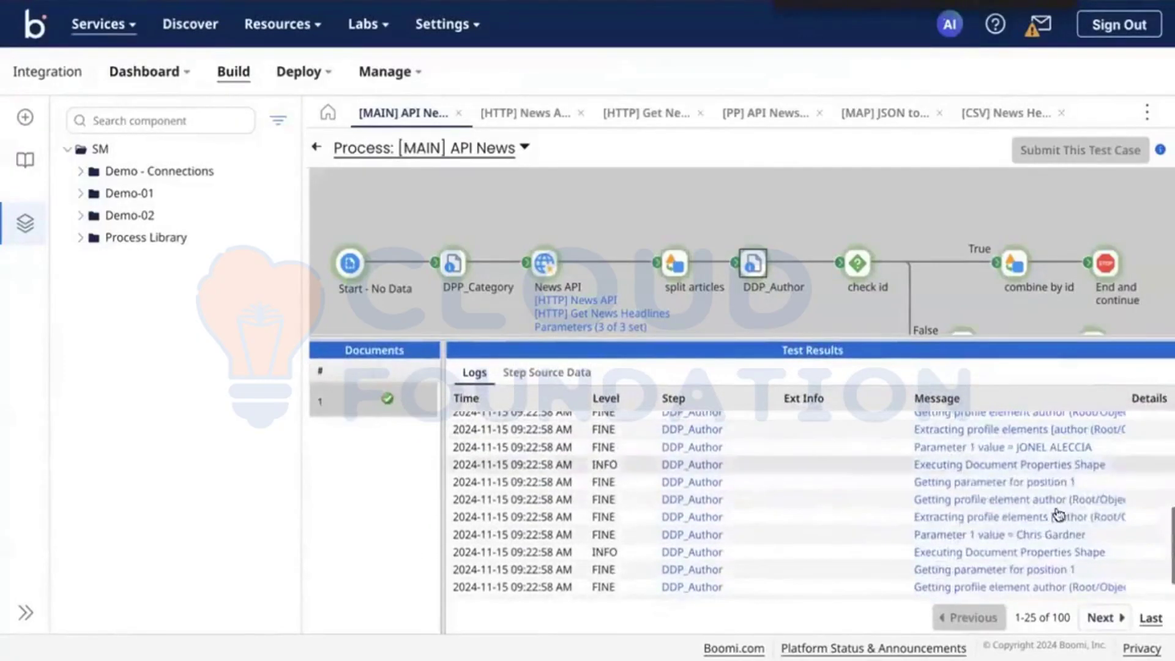
left_click(1081, 433)
left_click(865, 483)
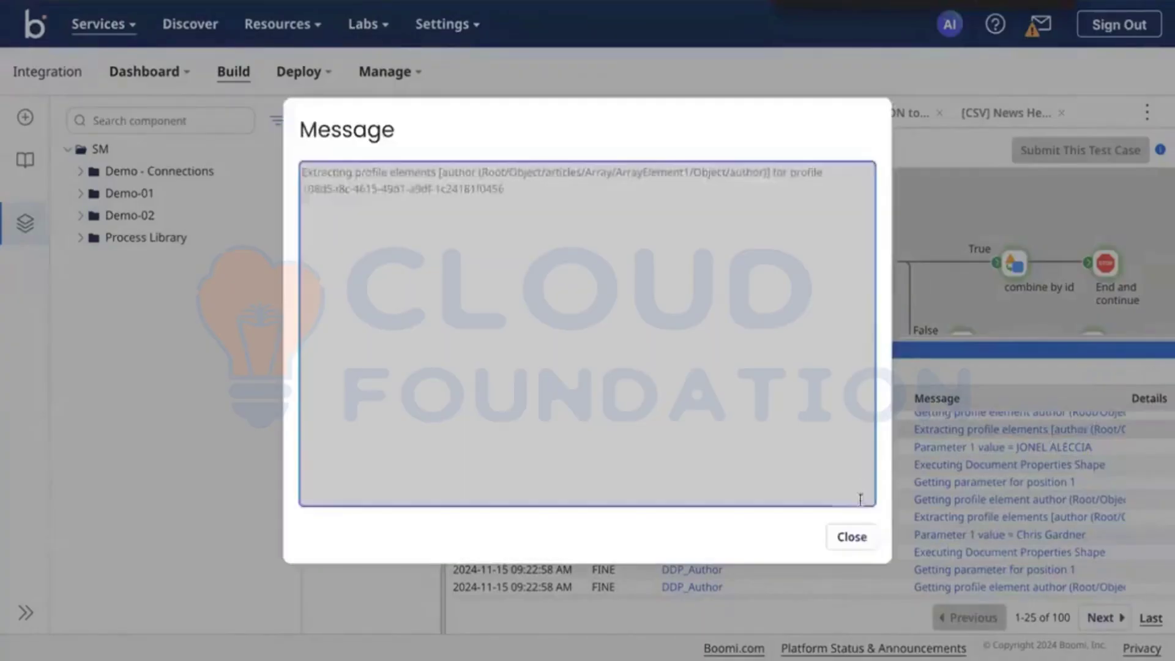
left_click(857, 537)
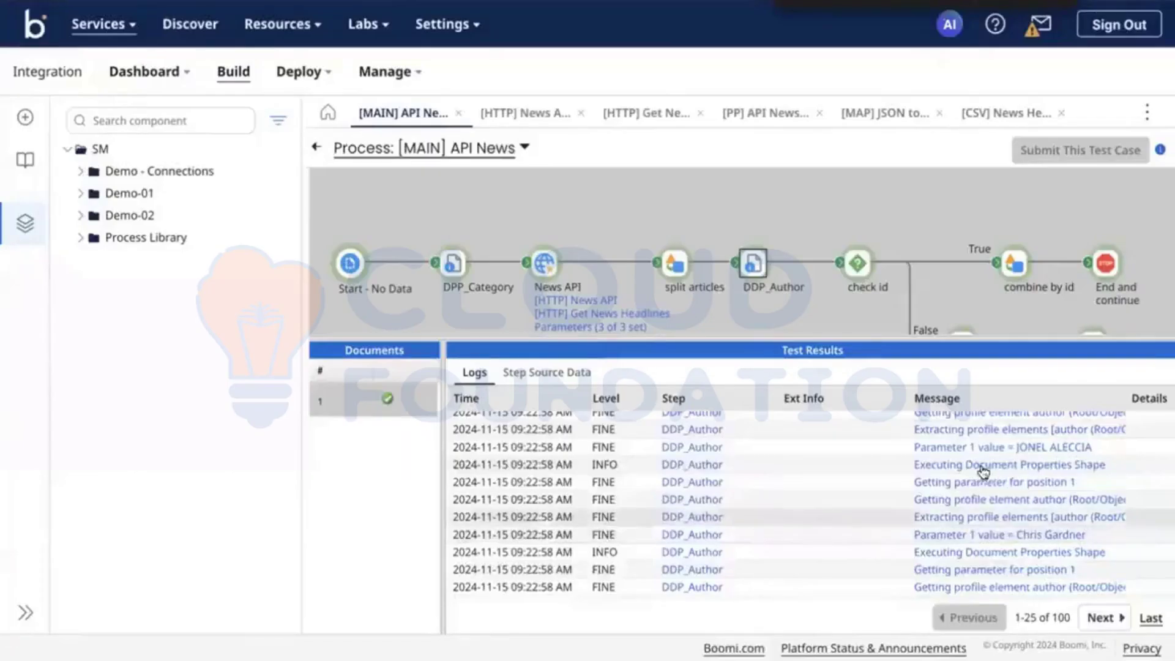
left_click(1007, 431)
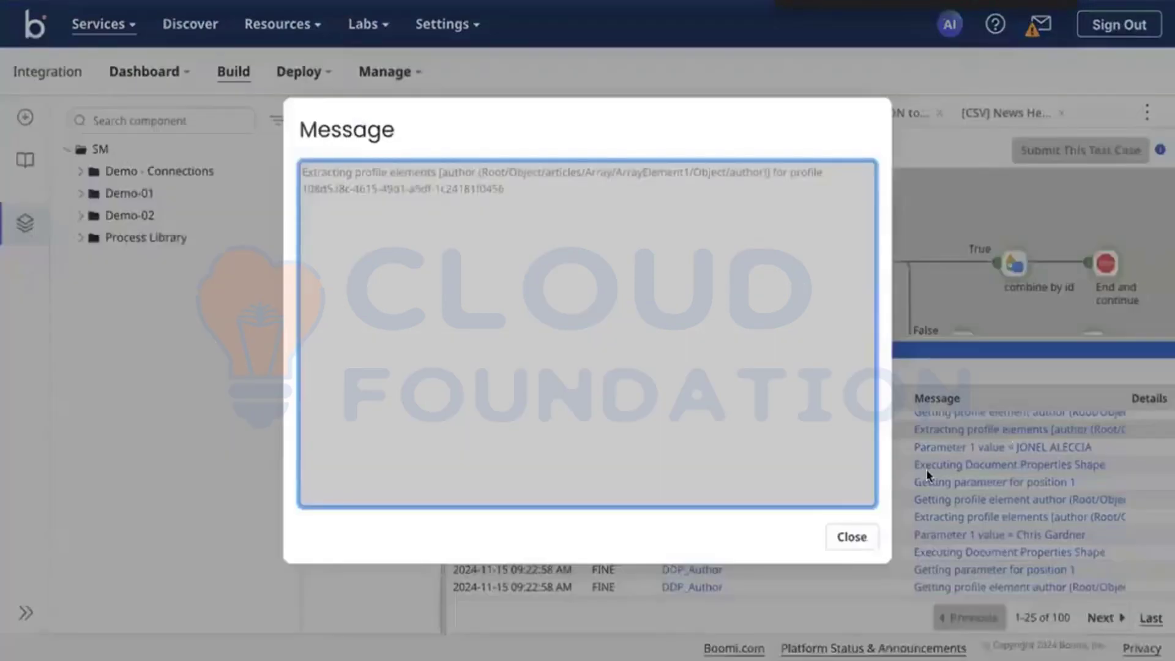
left_click(868, 538)
left_click(971, 450)
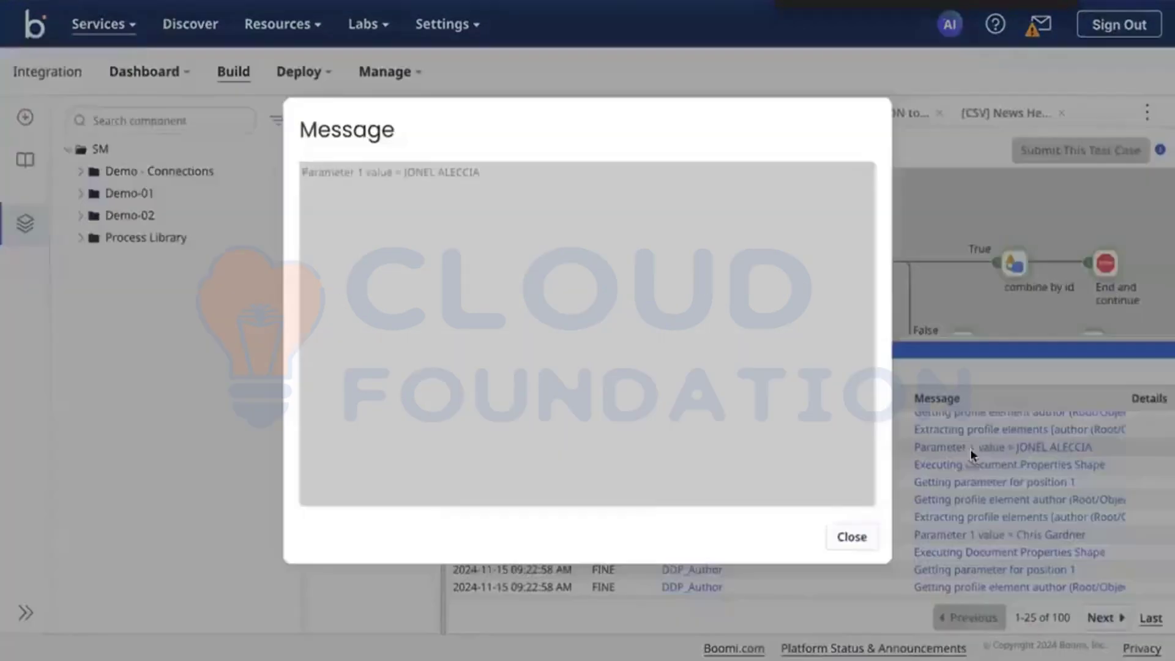
left_click(848, 537)
Read the json to flat file step's Function 2 input and Get Document Property output messages in the test logs
scroll(981, 284, "down", 1)
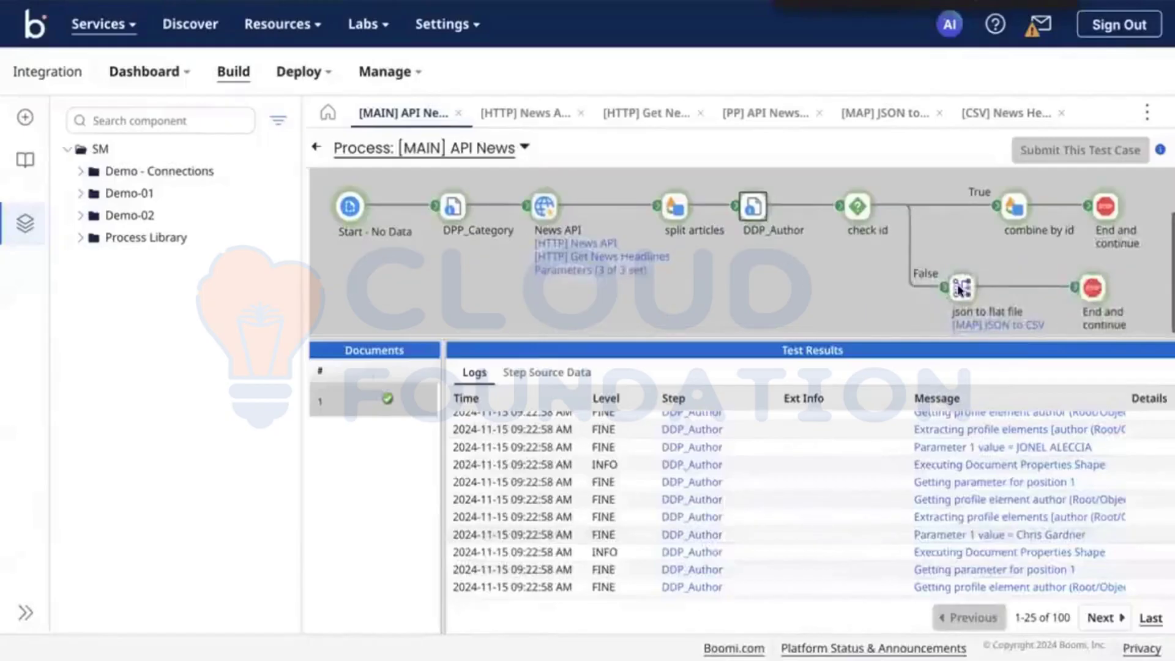
left_click(961, 287)
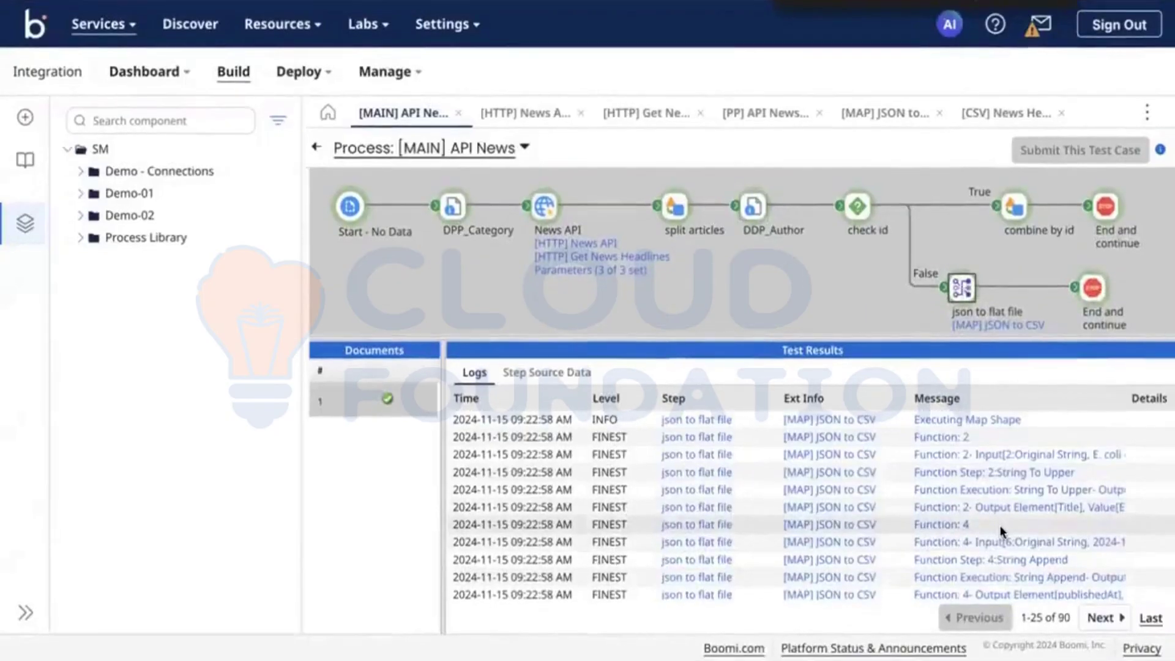
scroll(1001, 525, "down", 2)
scroll(1051, 518, "up", 5)
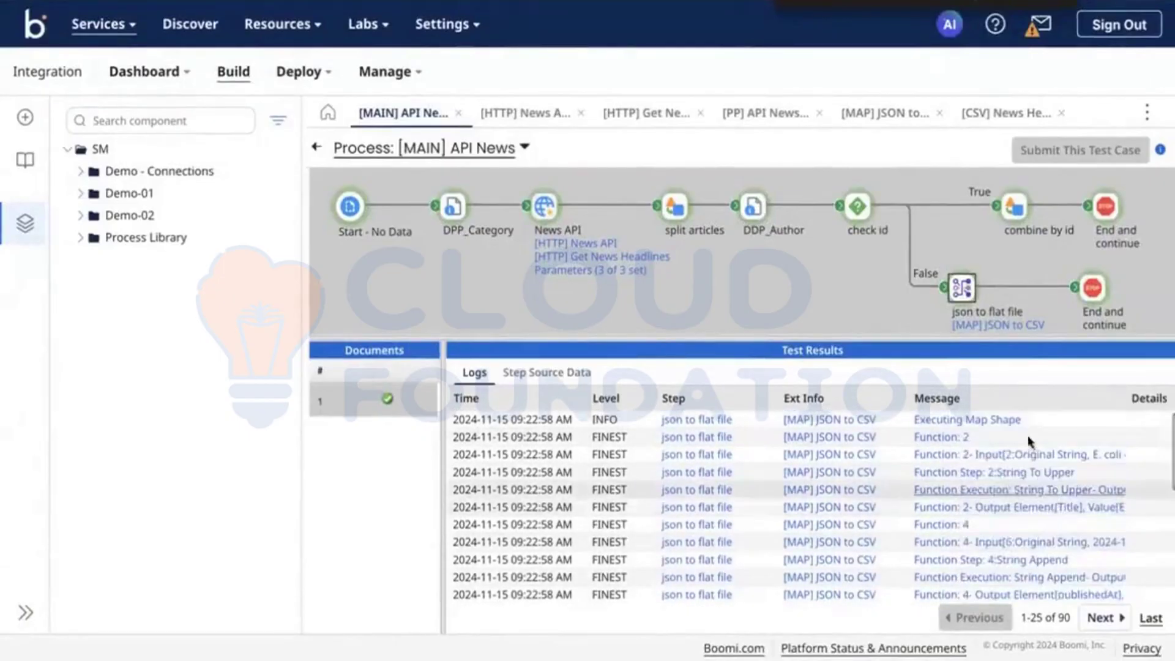
left_click(1023, 454)
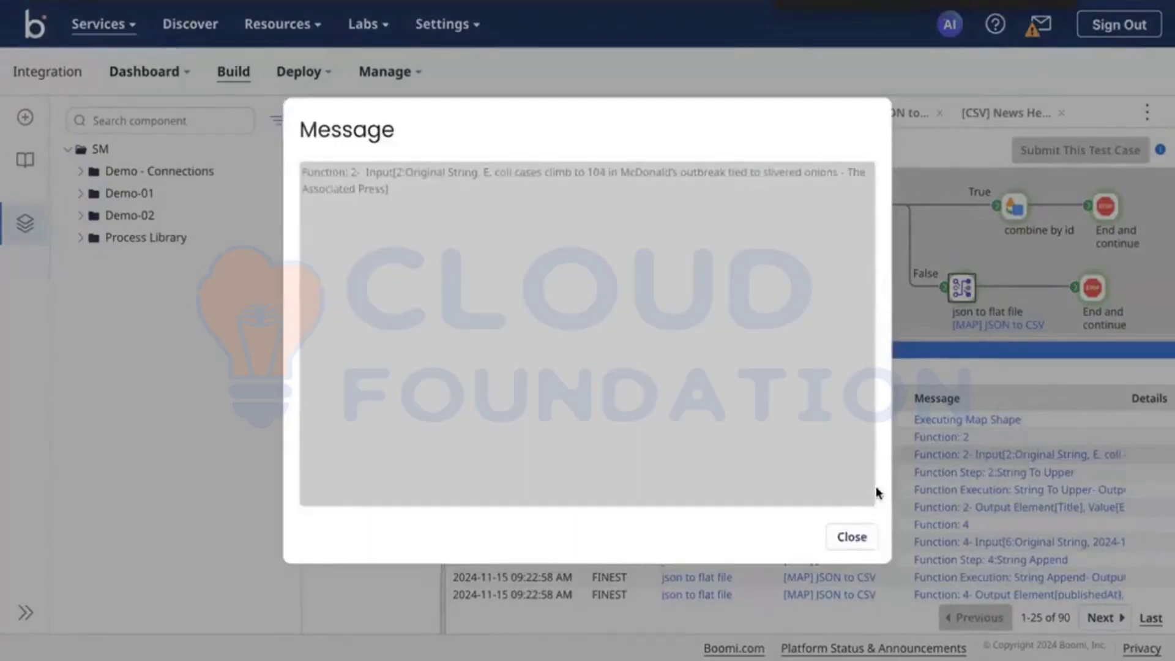
left_click(850, 538)
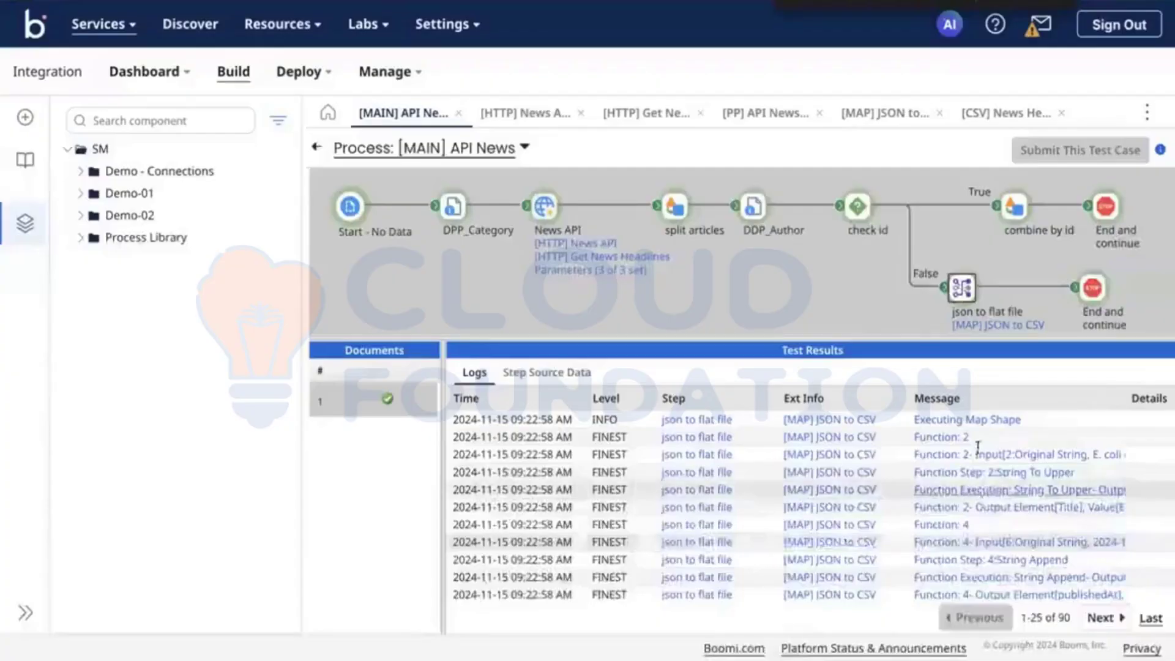
scroll(1018, 489, "down", 2)
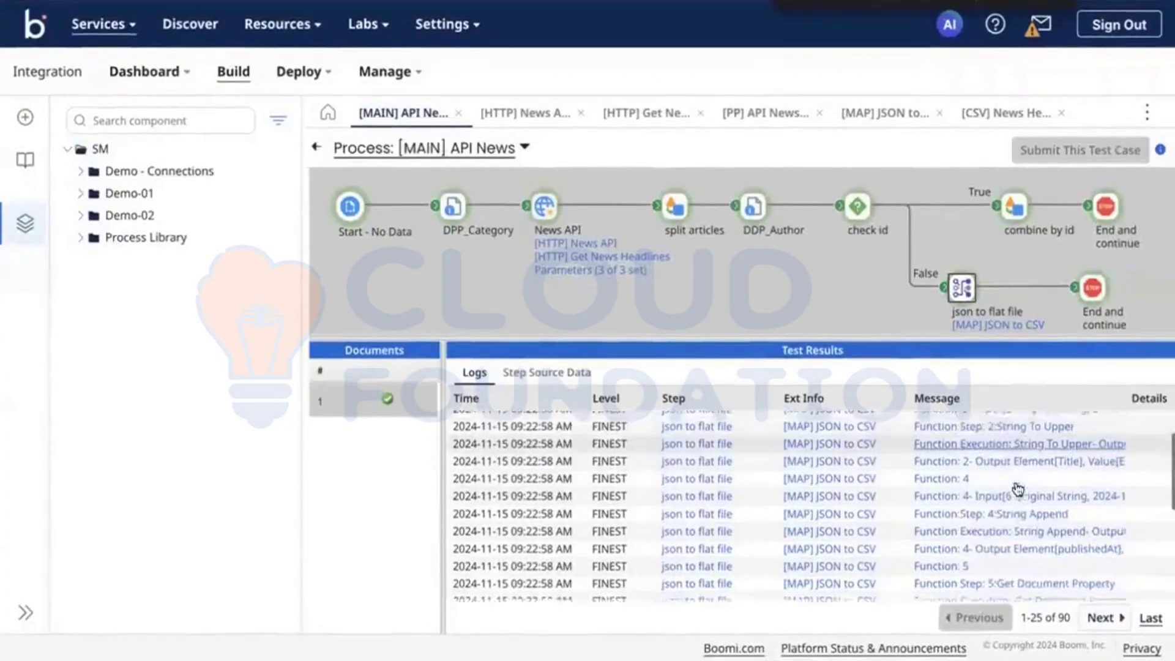
scroll(1015, 481, "down", 1)
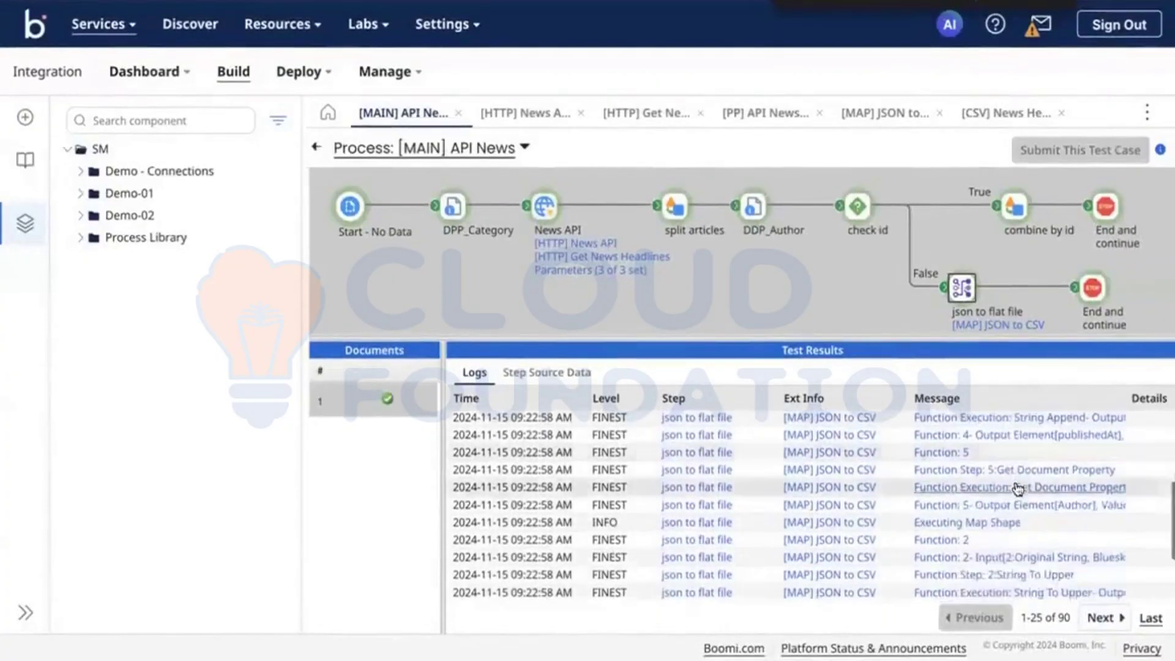
left_click(1016, 488)
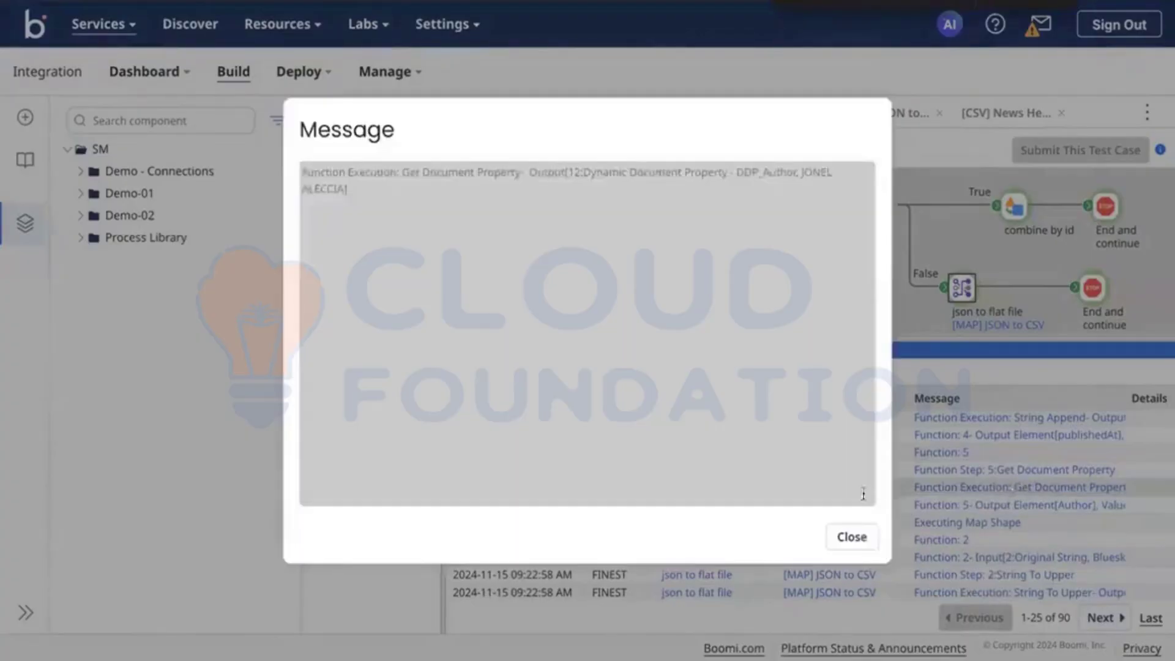
left_click(844, 535)
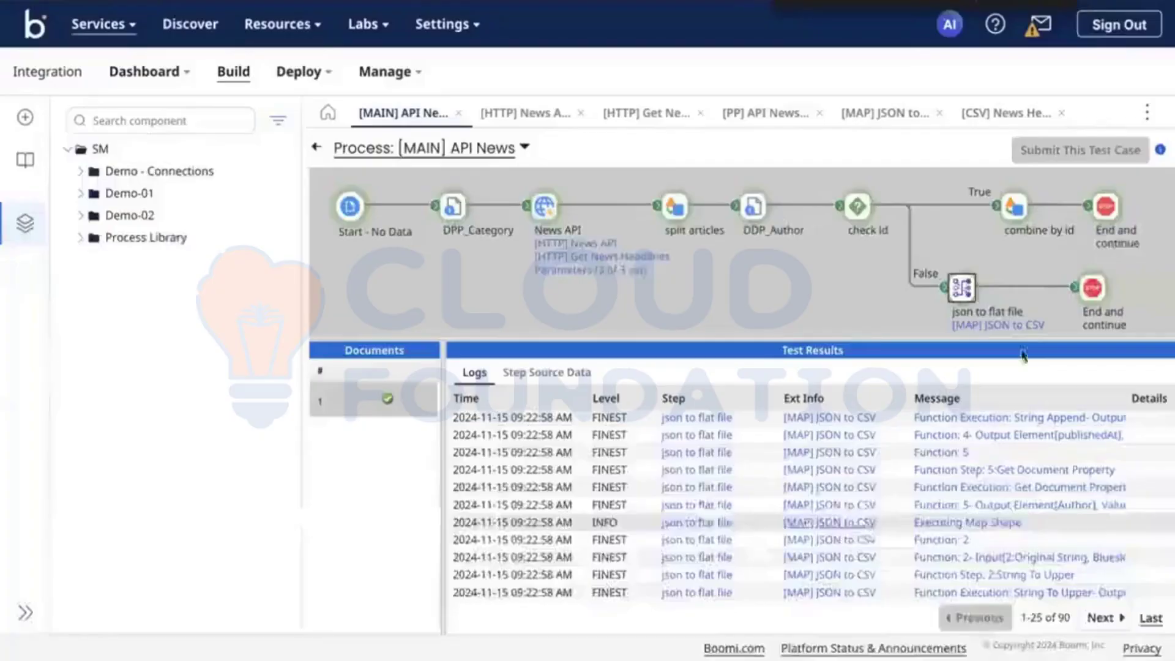
View the split articles step's source document and the News API step's connection data
left_click(674, 208)
left_click(566, 385)
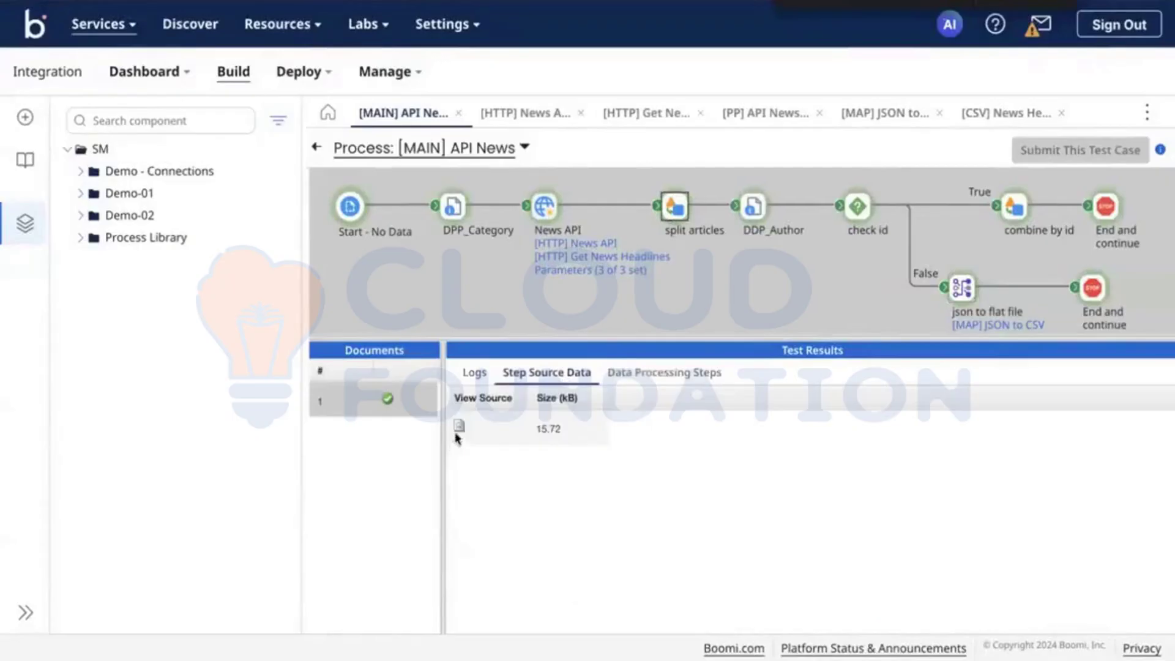
left_click(456, 427)
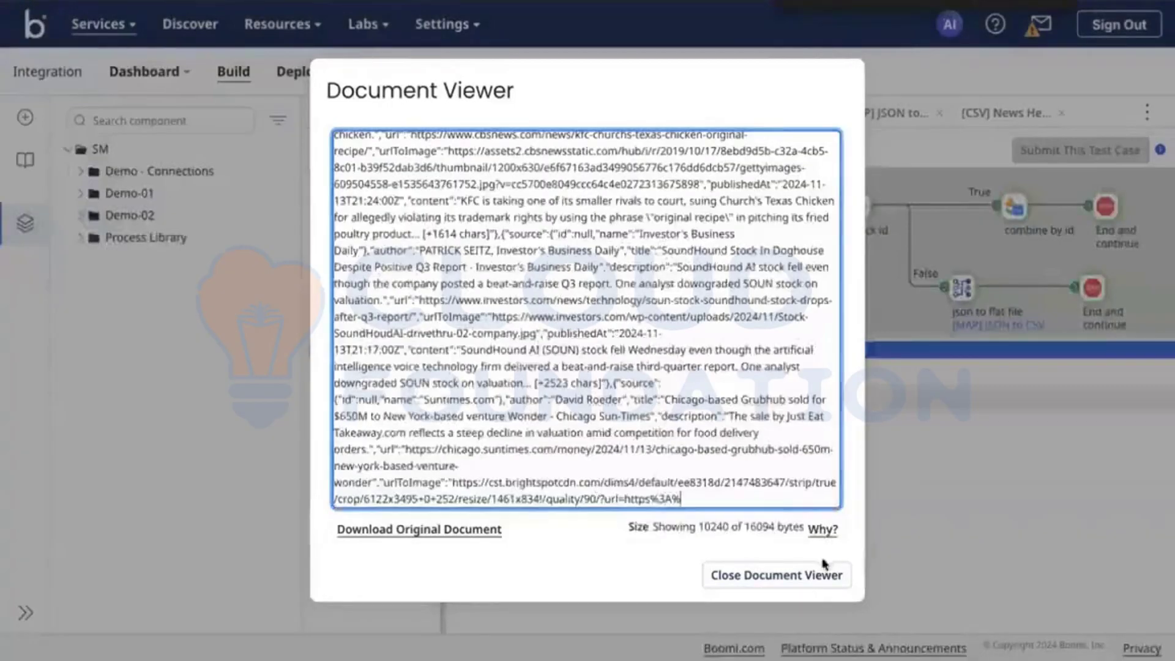
left_click(802, 576)
left_click(549, 214)
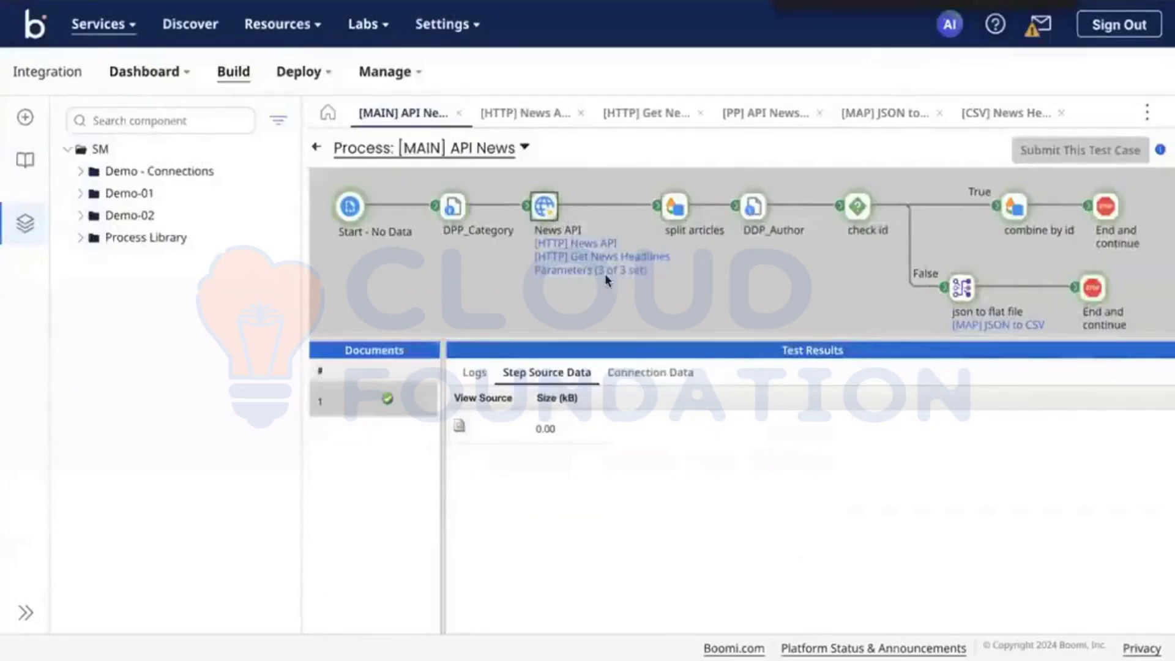
left_click(630, 378)
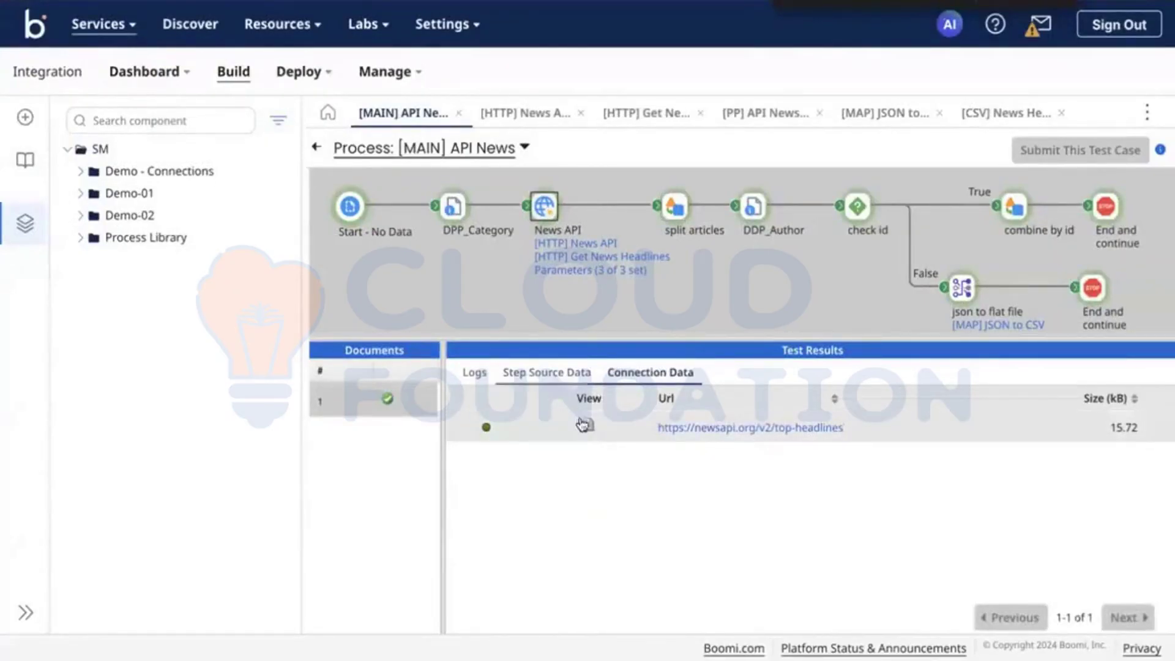
View the DDP_Author step's first source document, then check the source data lists of split articles and check id
left_click(675, 207)
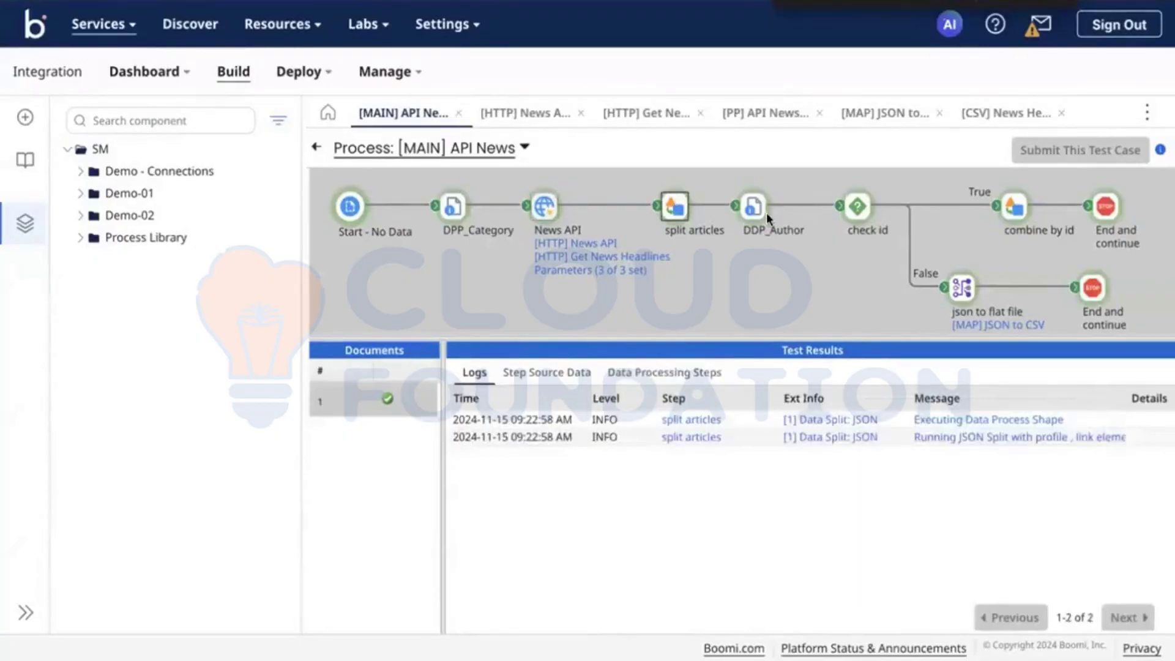
left_click(755, 210)
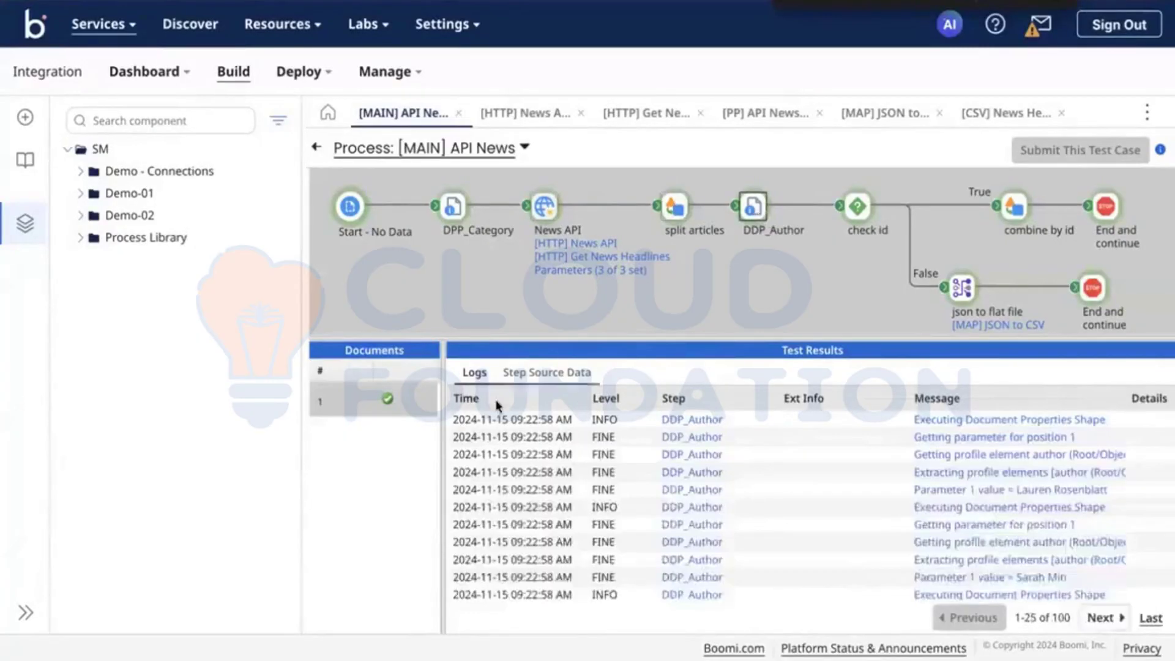
left_click(546, 373)
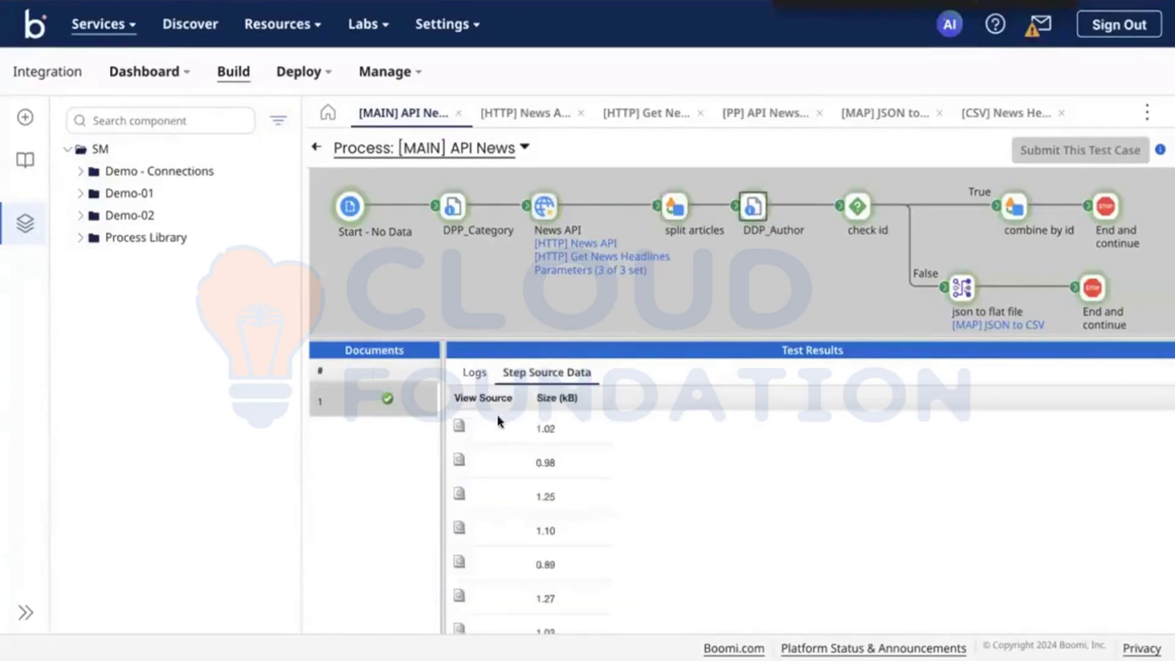
left_click(461, 426)
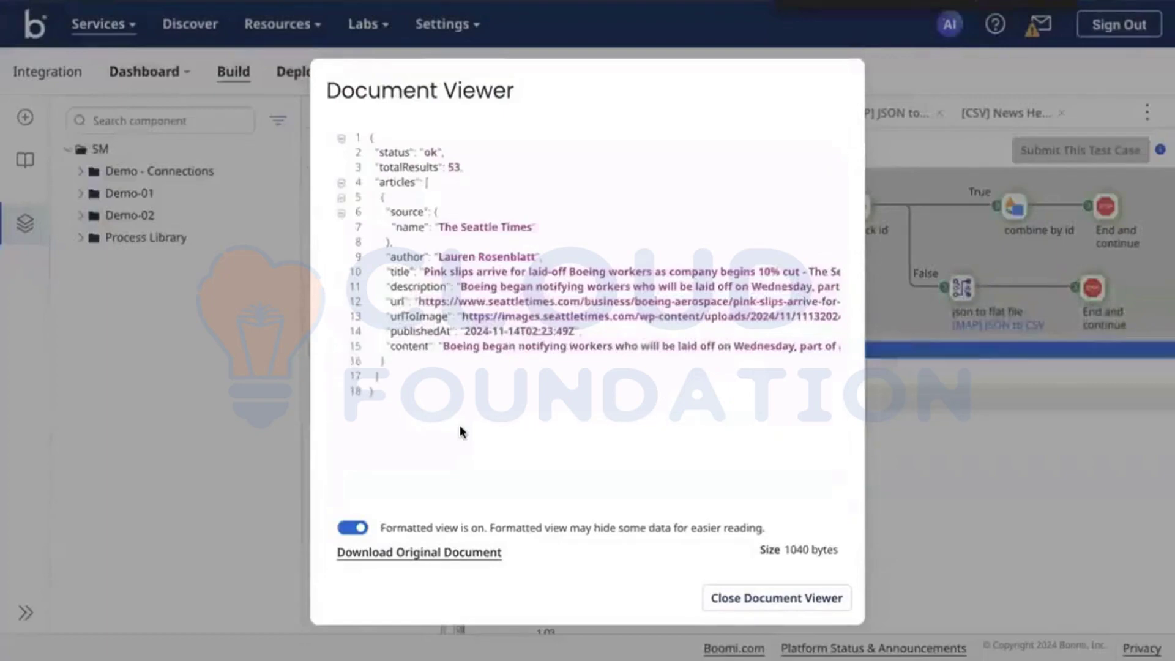
left_click(800, 597)
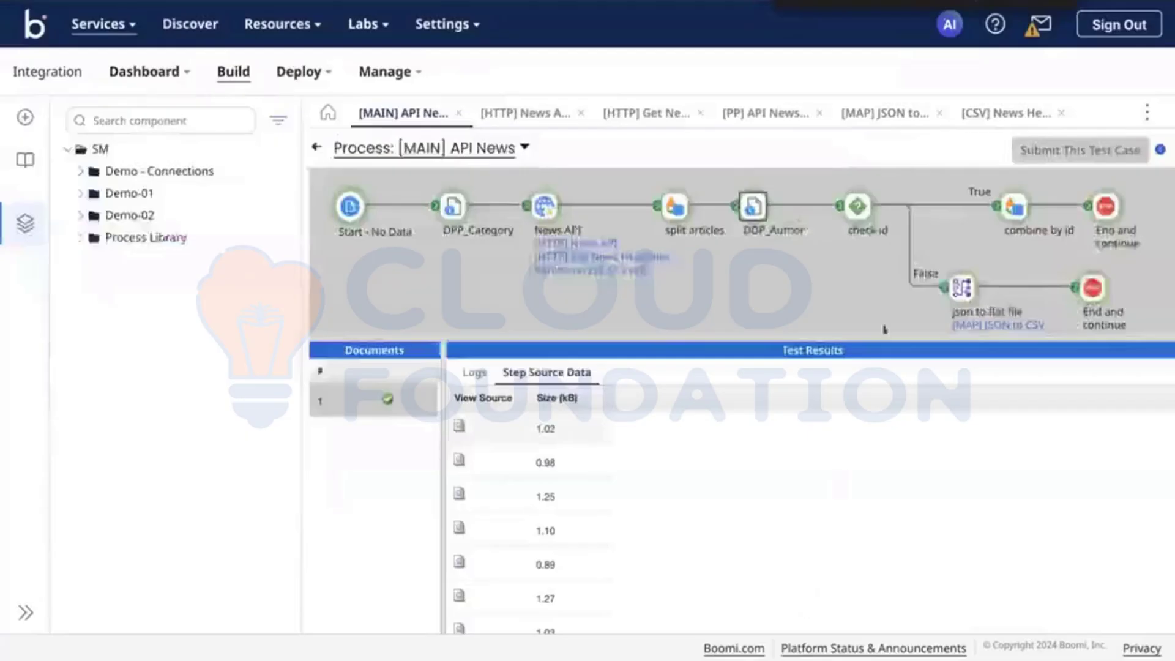
left_click(674, 212)
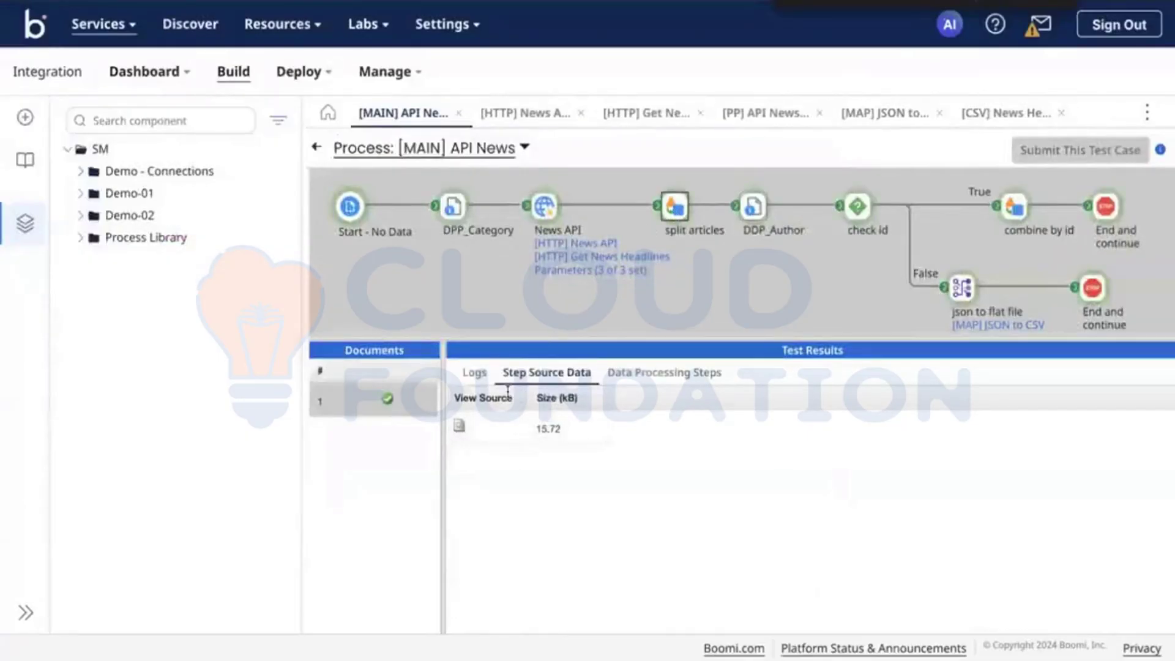
left_click(857, 208)
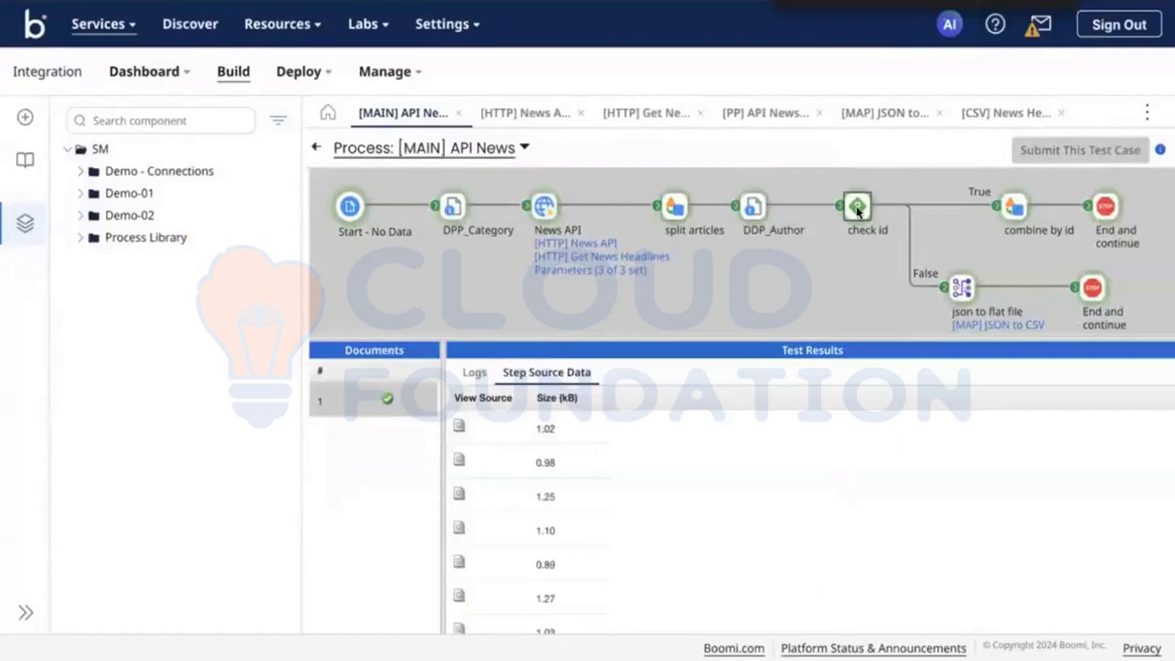
Reopen the split articles step's source document and check how many of its bytes the viewer shows
left_click(546, 211)
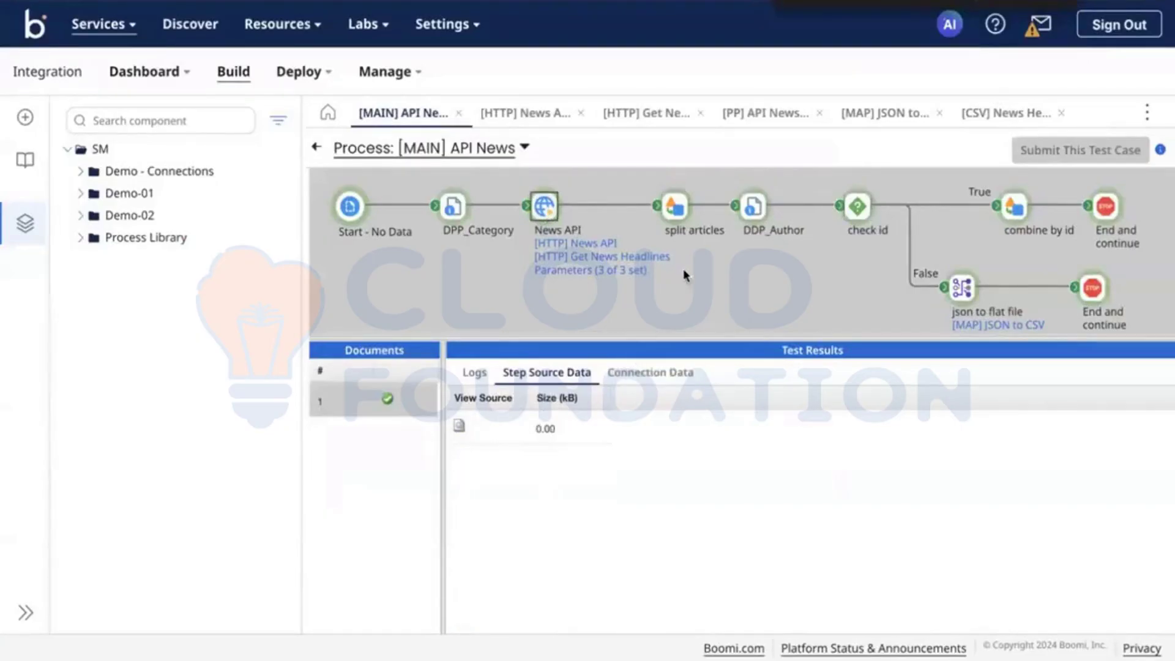
left_click(673, 206)
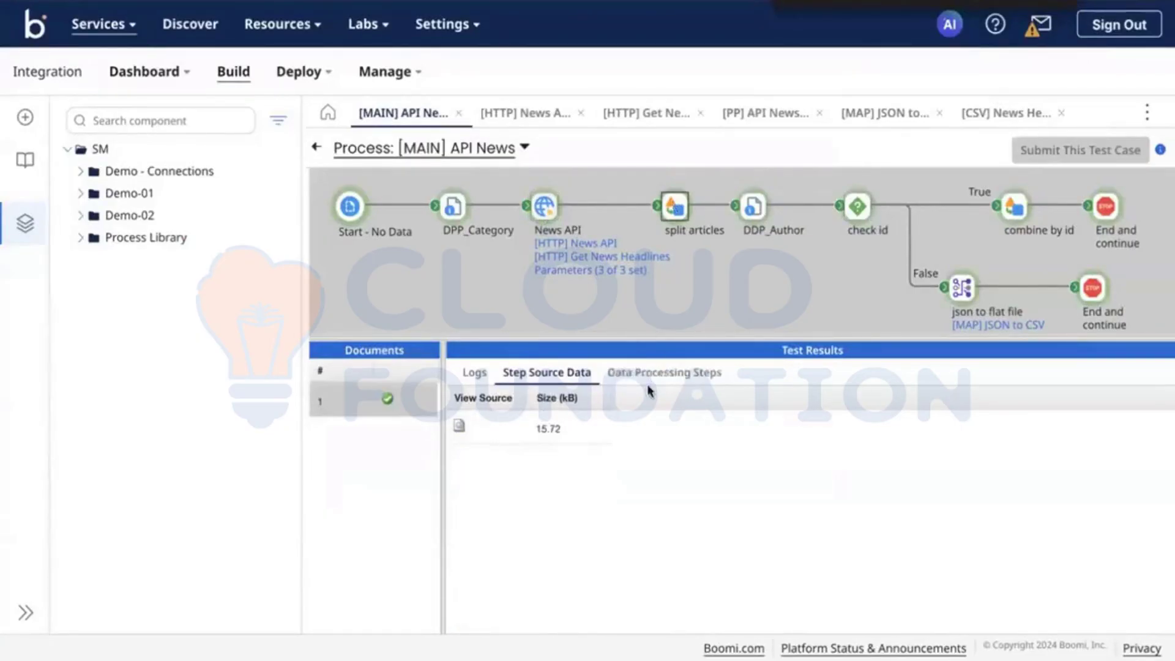
left_click(459, 429)
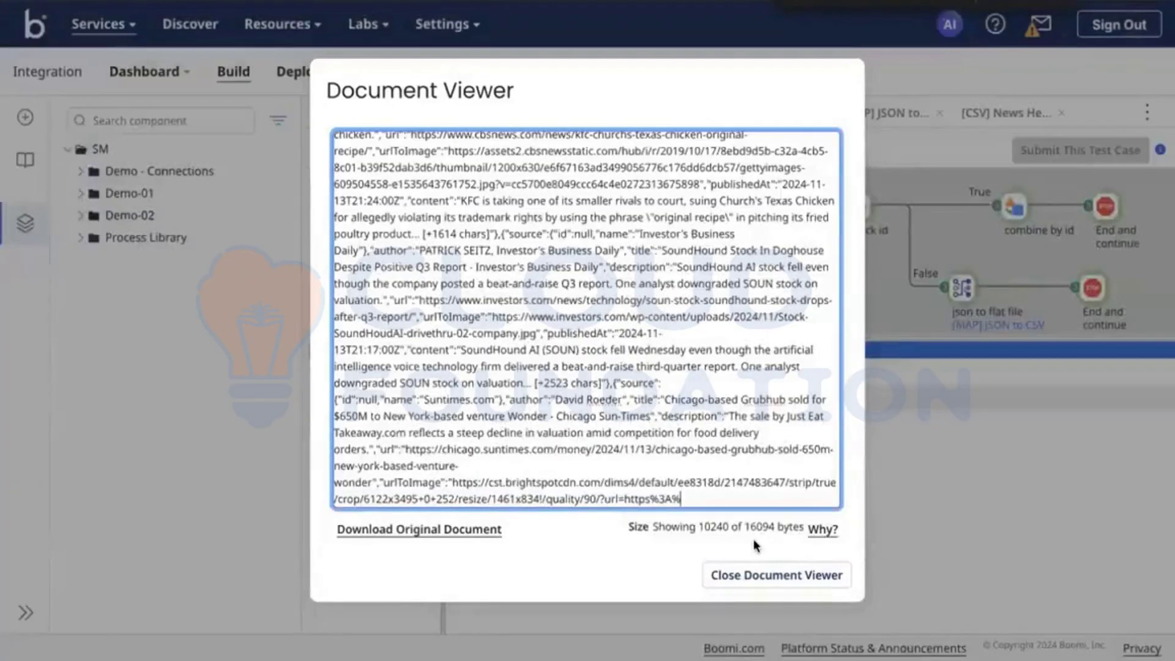
left_click(704, 524)
double_click(704, 525)
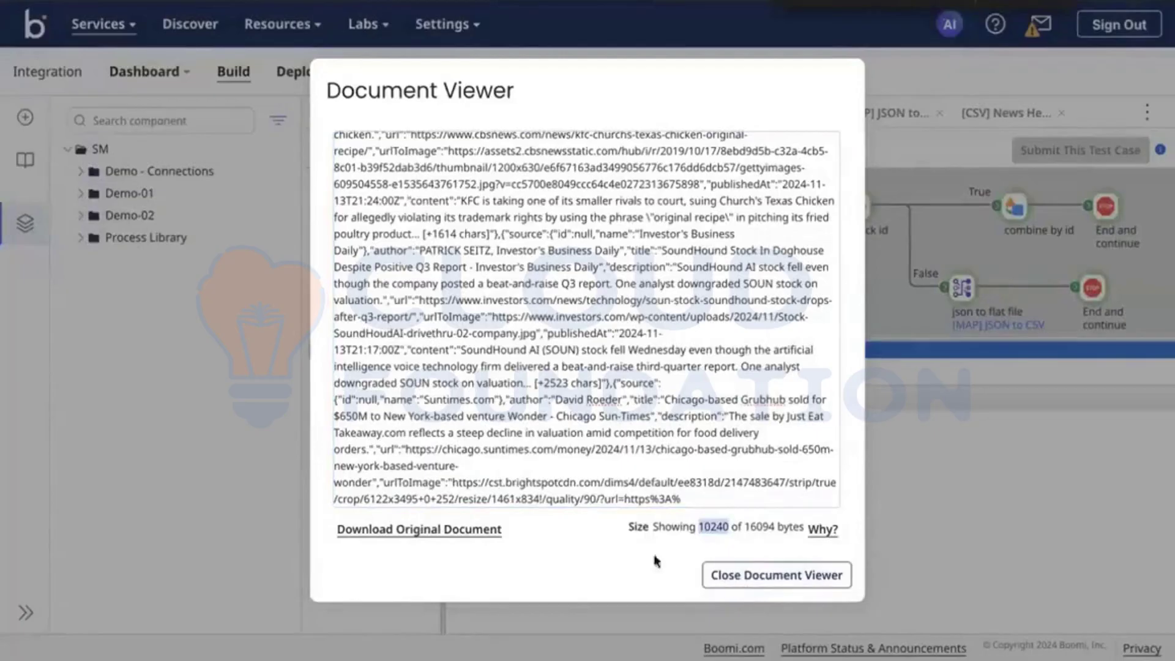
left_click(727, 580)
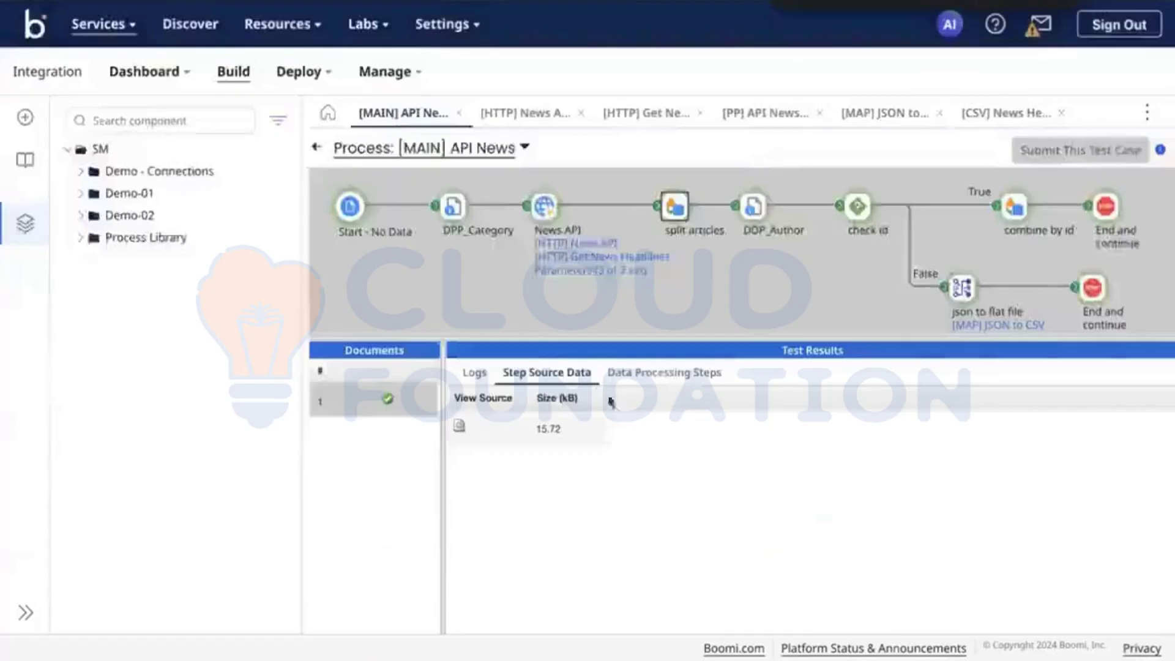
Reopen the DDP_Author step's first source document and check its size in bytes
left_click(544, 208)
left_click(679, 216)
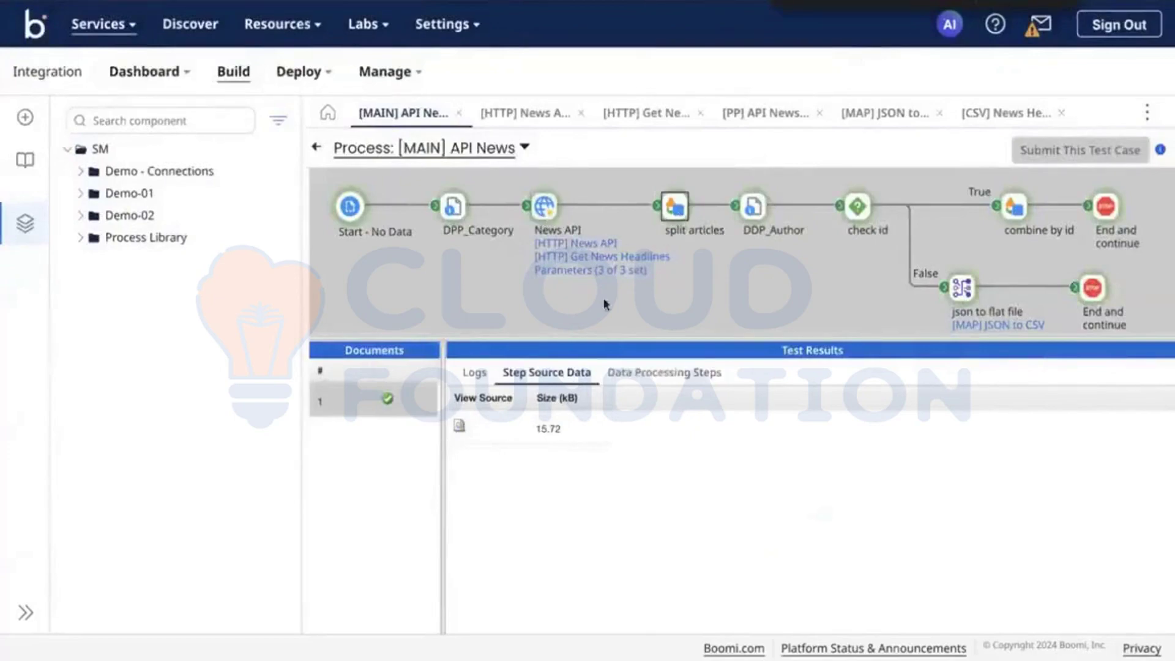
left_click(753, 207)
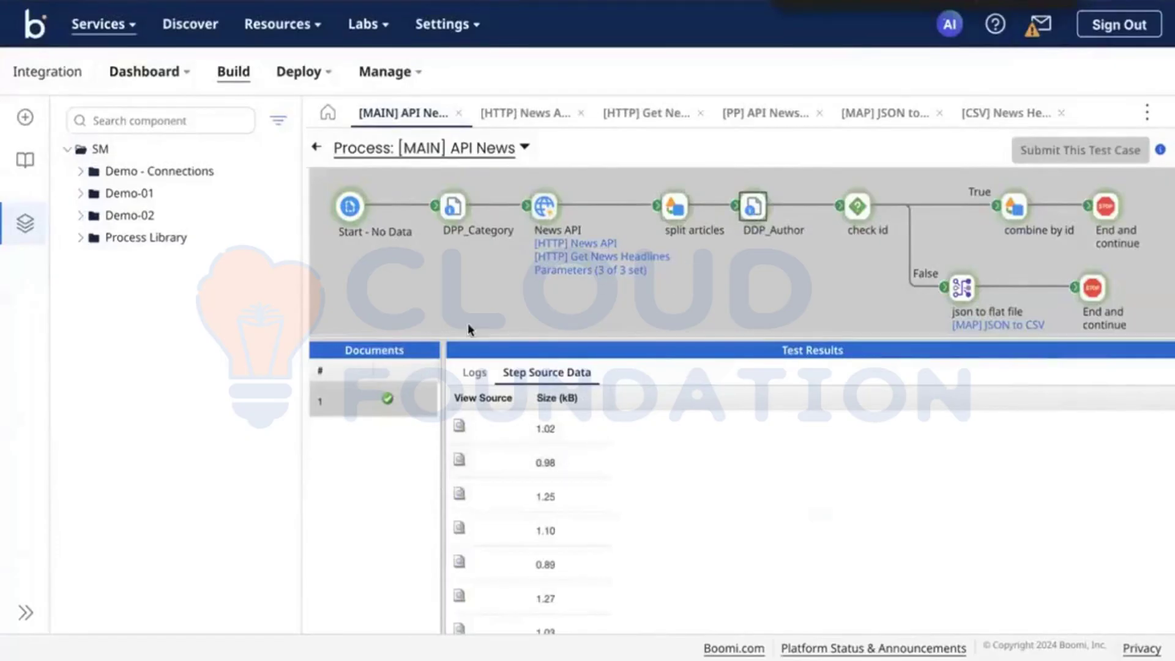
left_click(459, 426)
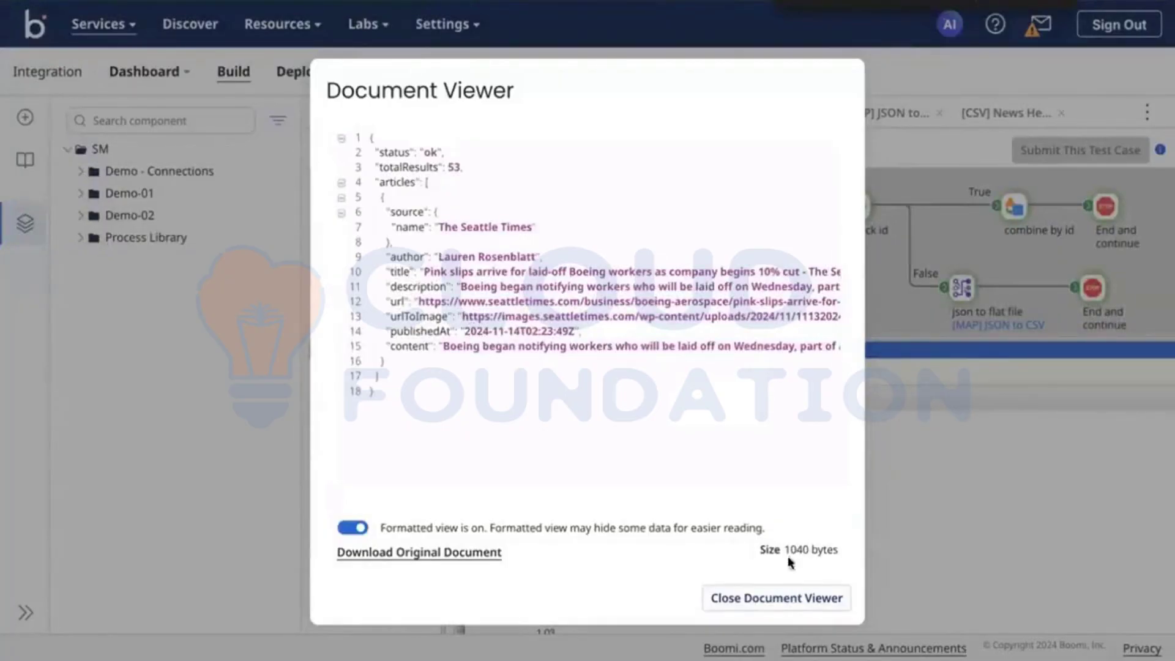
left_click(757, 605)
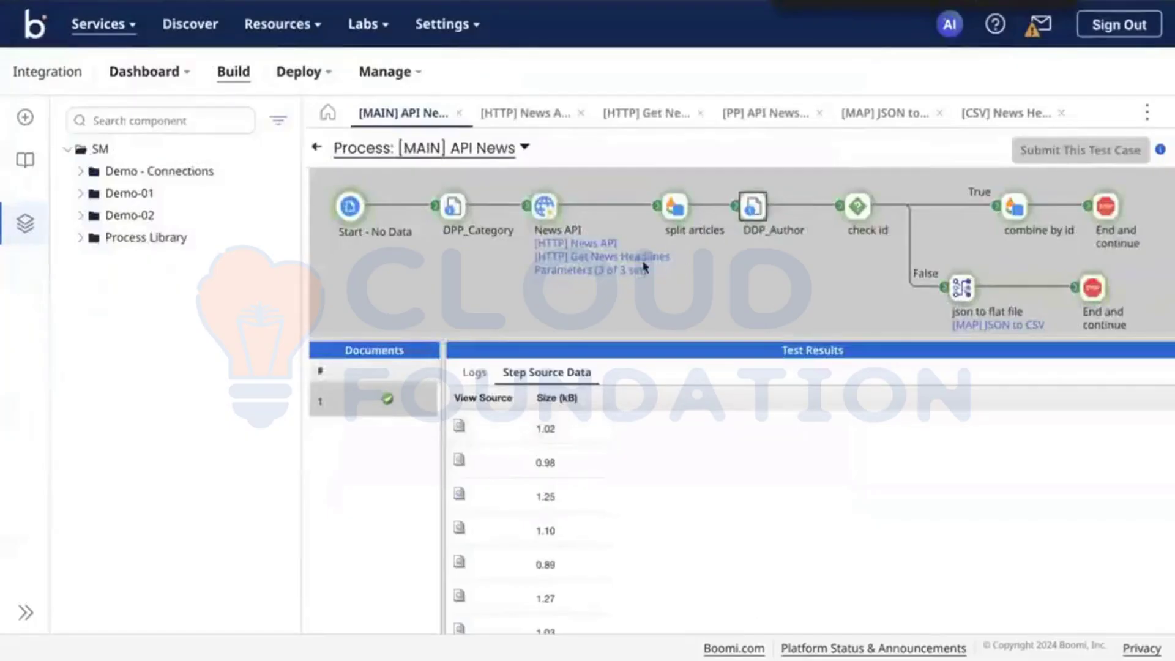
Compare the News API connection data with the DDP_Author source documents, and return from the test results to the process canvas
left_click(553, 222)
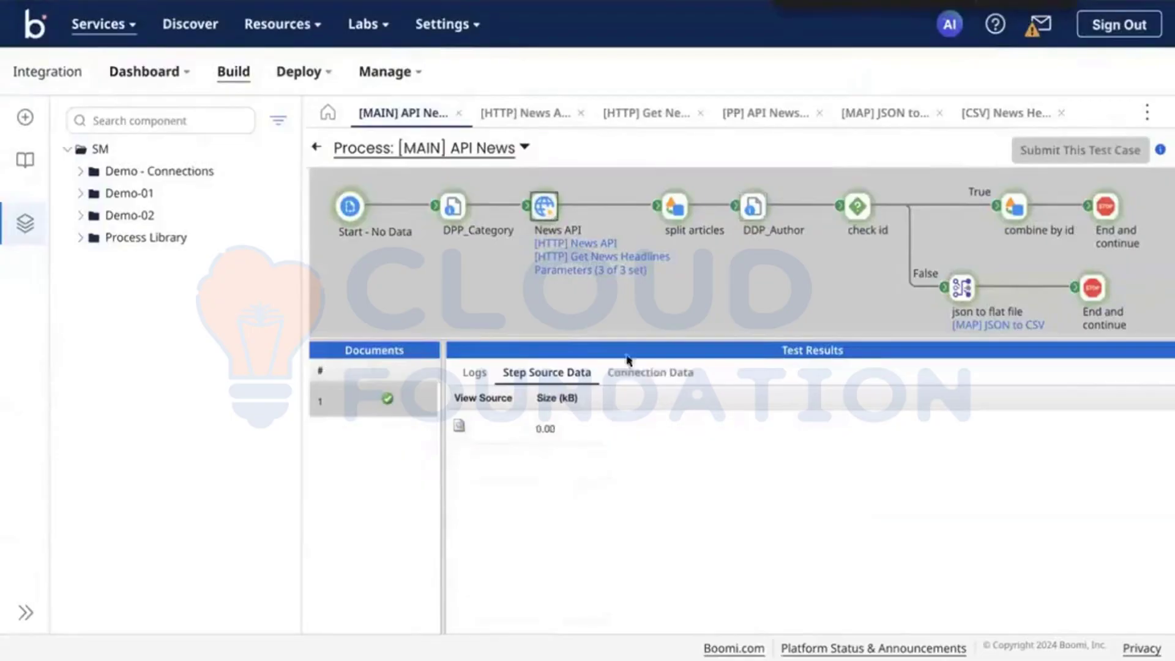
left_click(650, 372)
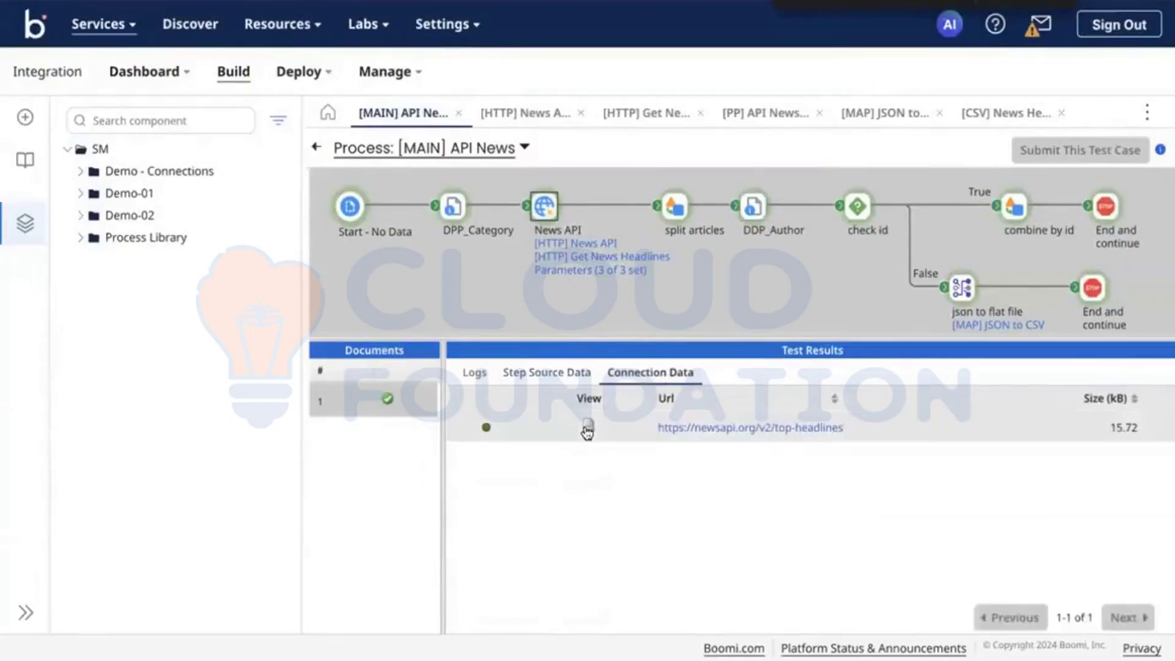
left_click(756, 210)
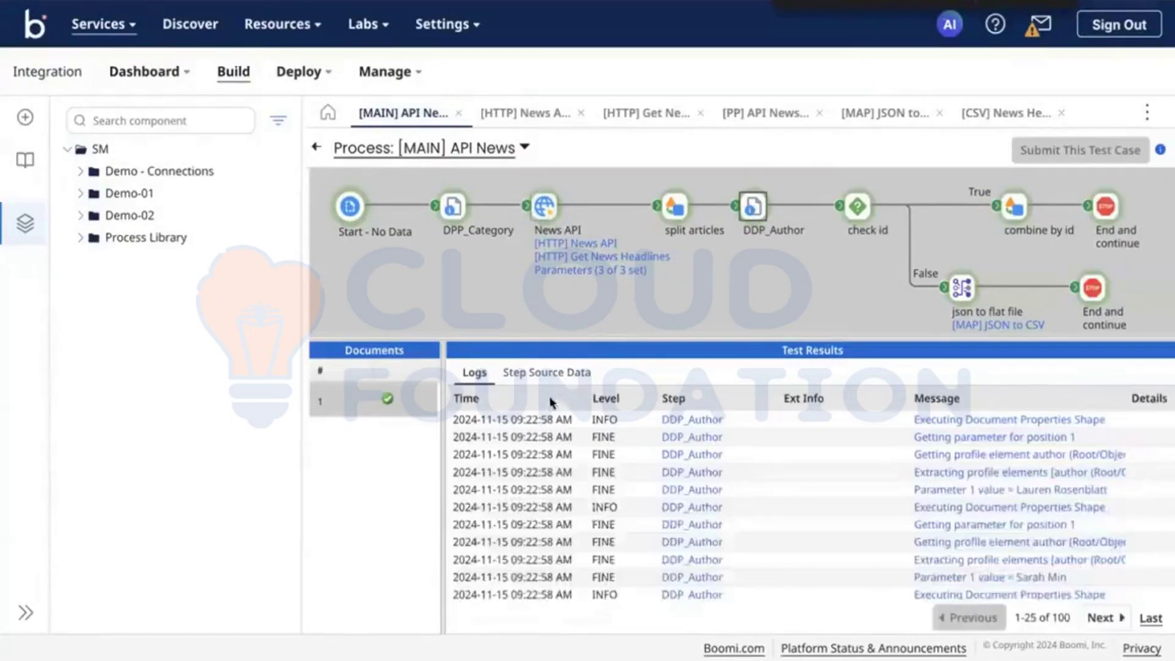
left_click(547, 373)
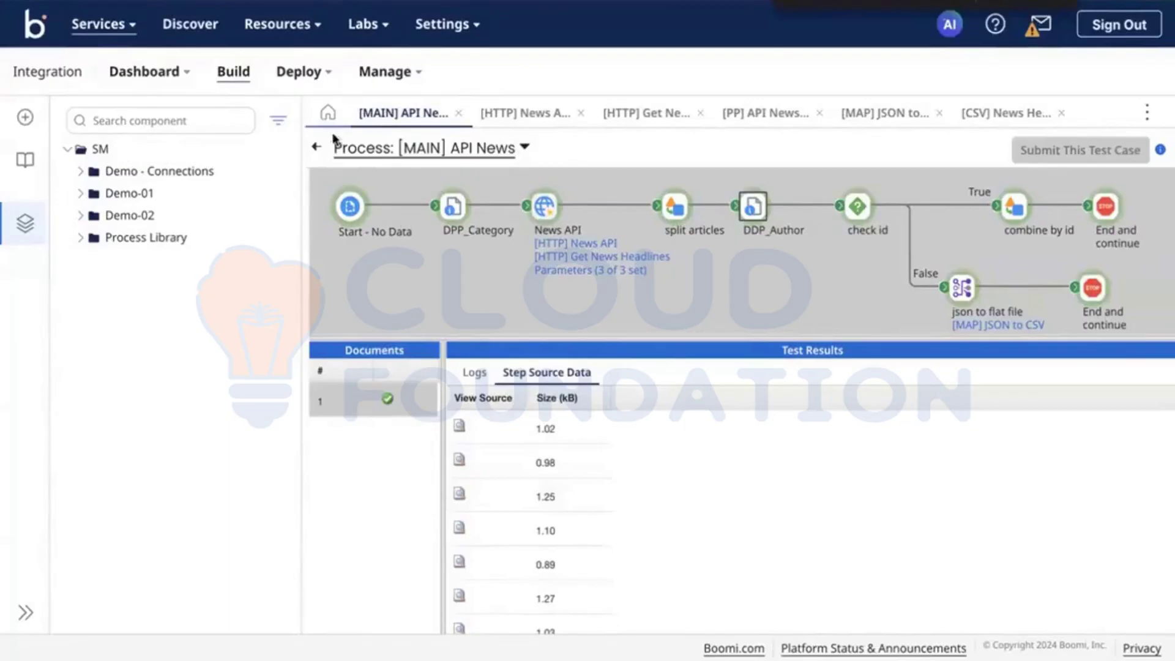
left_click(318, 150)
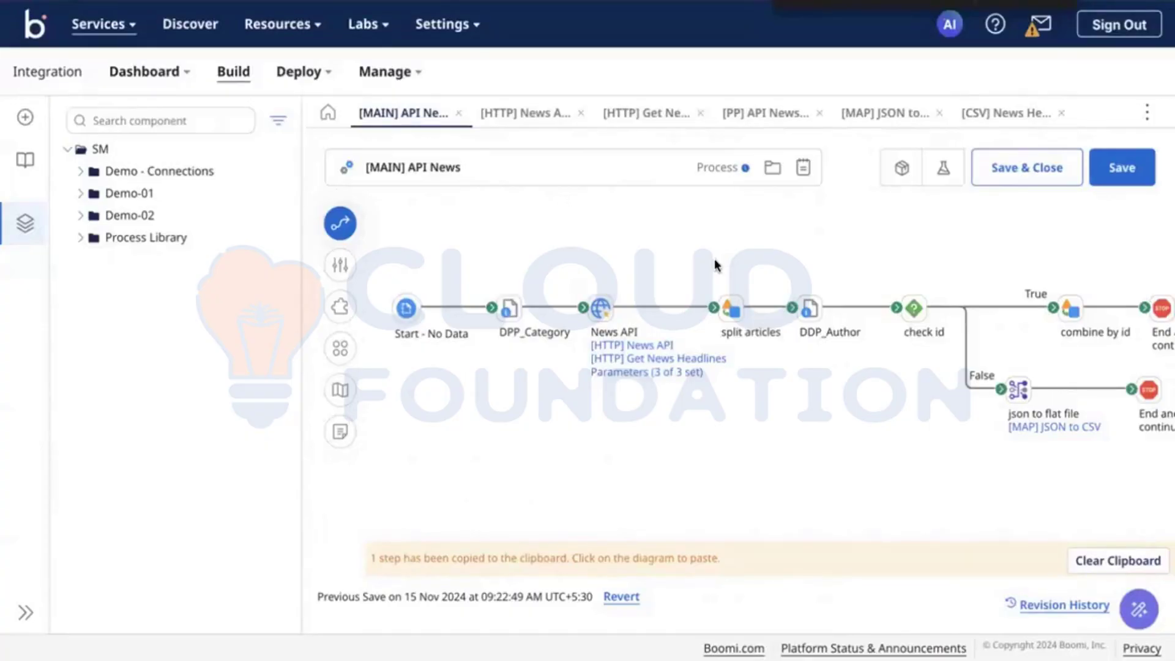
scroll(704, 259, "right", 3)
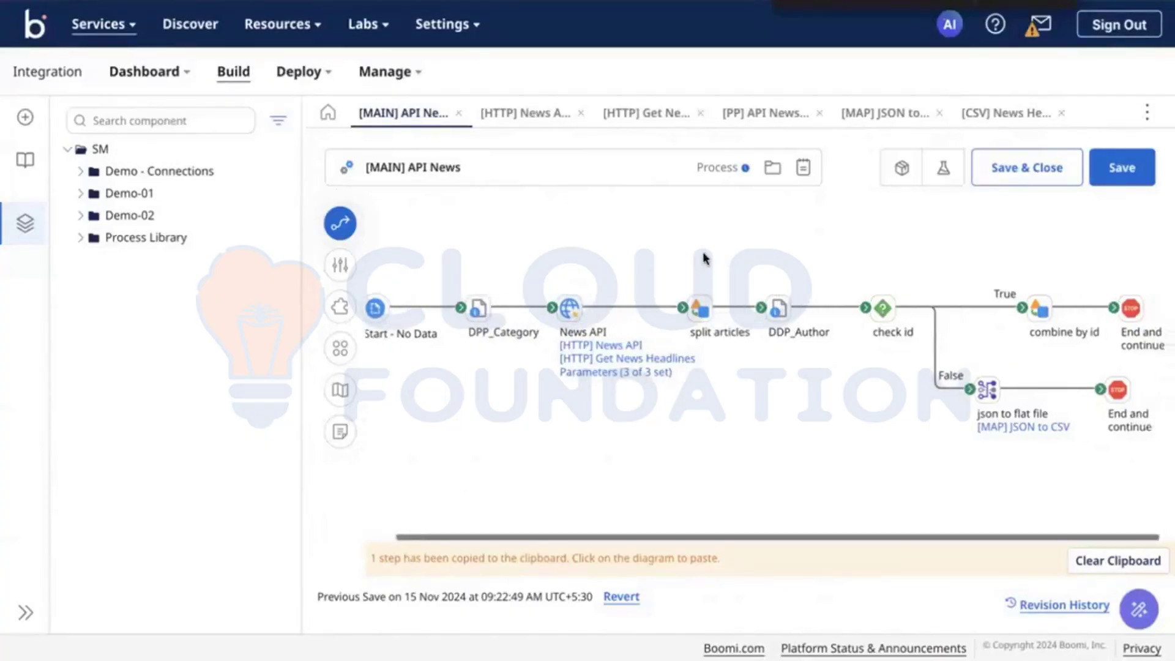
Collapse the component explorer to show the whole process flow, and review the check id step and its False branch
scroll(704, 258, "left", 3)
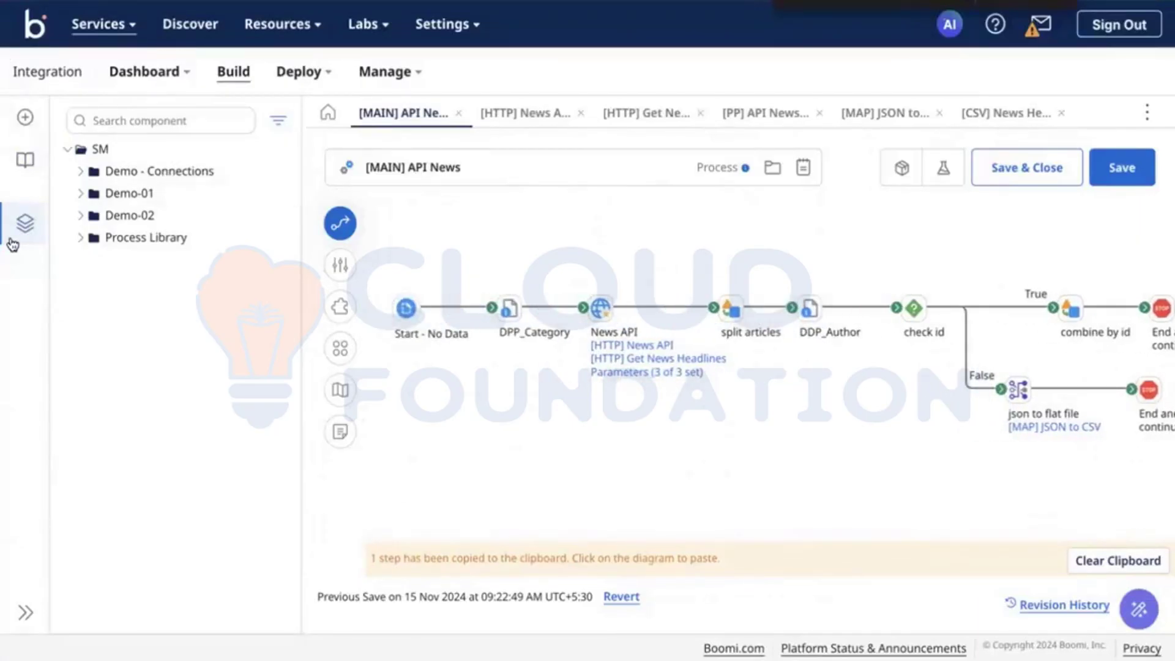
left_click(25, 223)
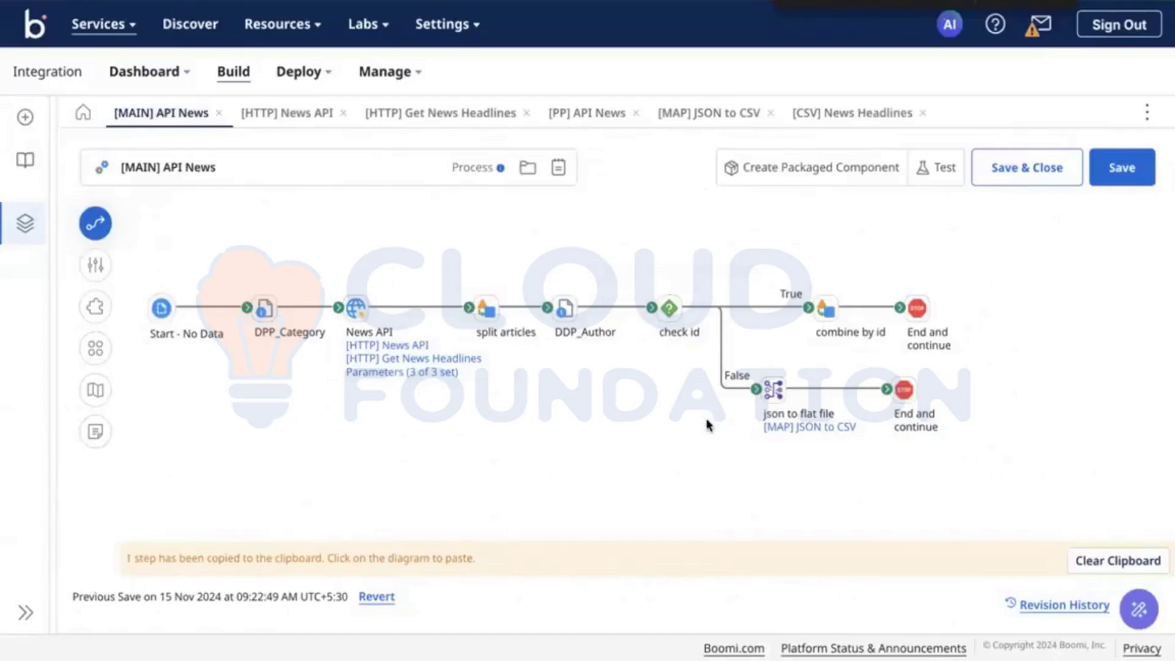
mouse_move(668, 331)
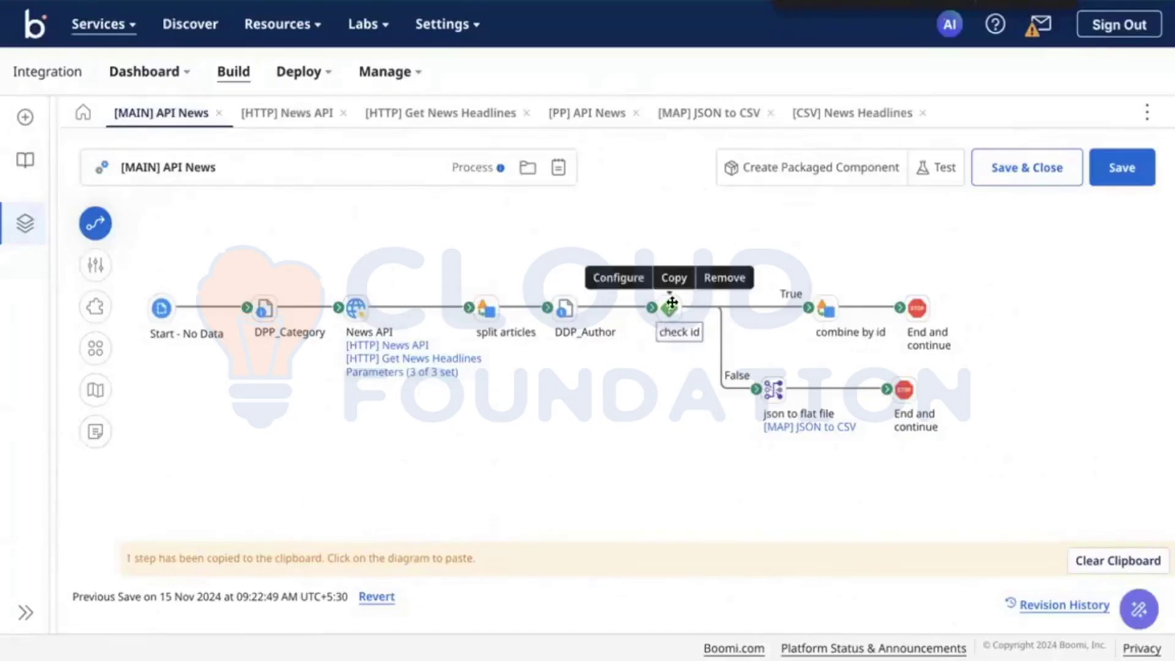
mouse_move(773, 422)
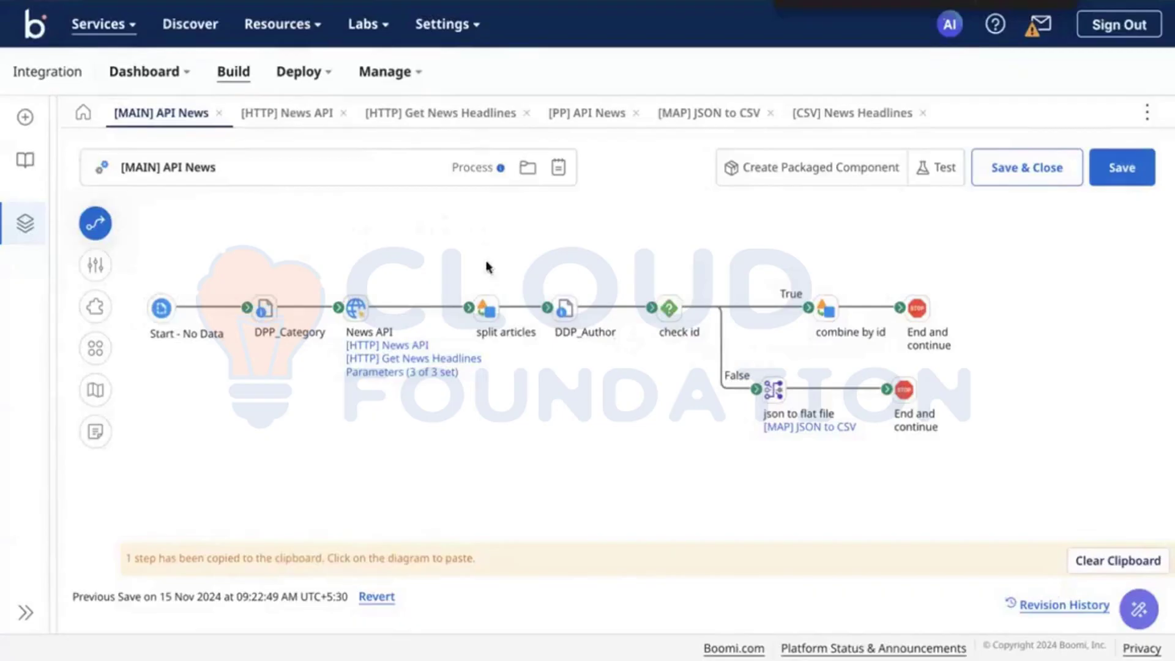
Consult the HTTP status codes summary in the News API documentation, and return to the [MAIN] API News process
mouse_move(360, 308)
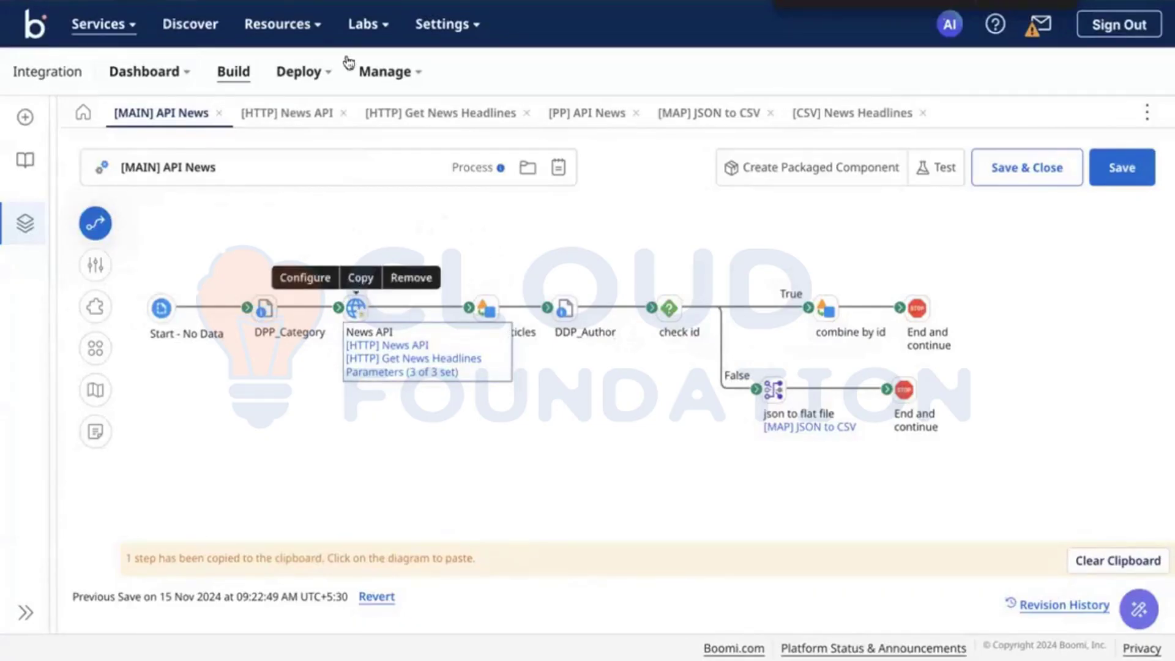
key("ctrl+Tab")
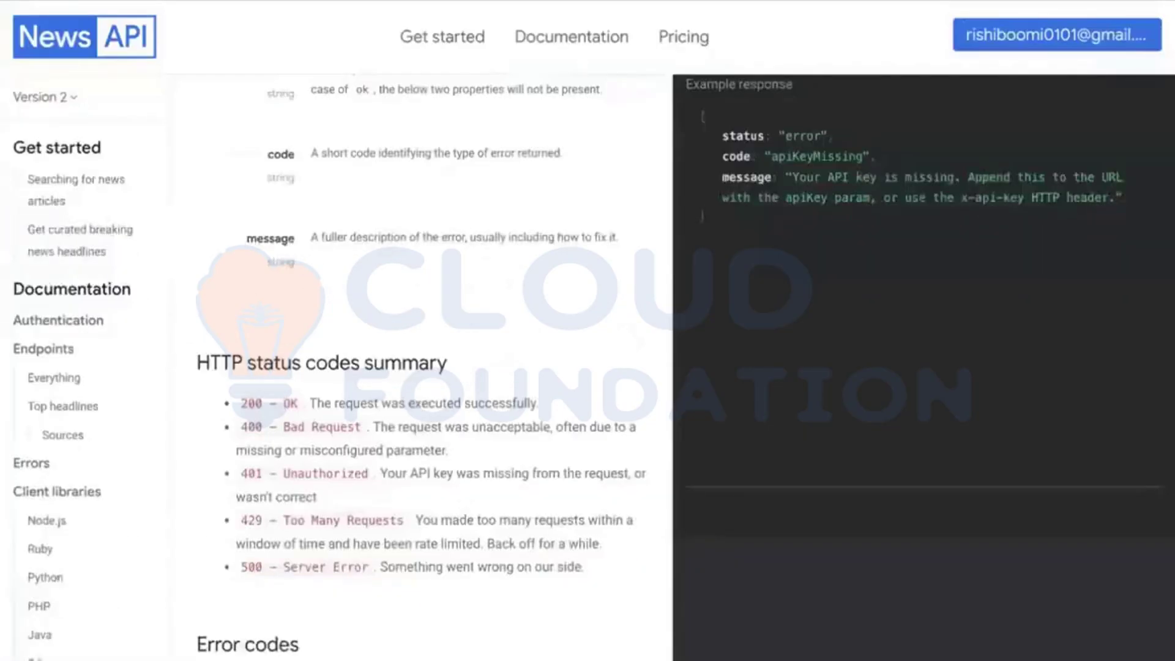
key("ctrl+shift+Tab")
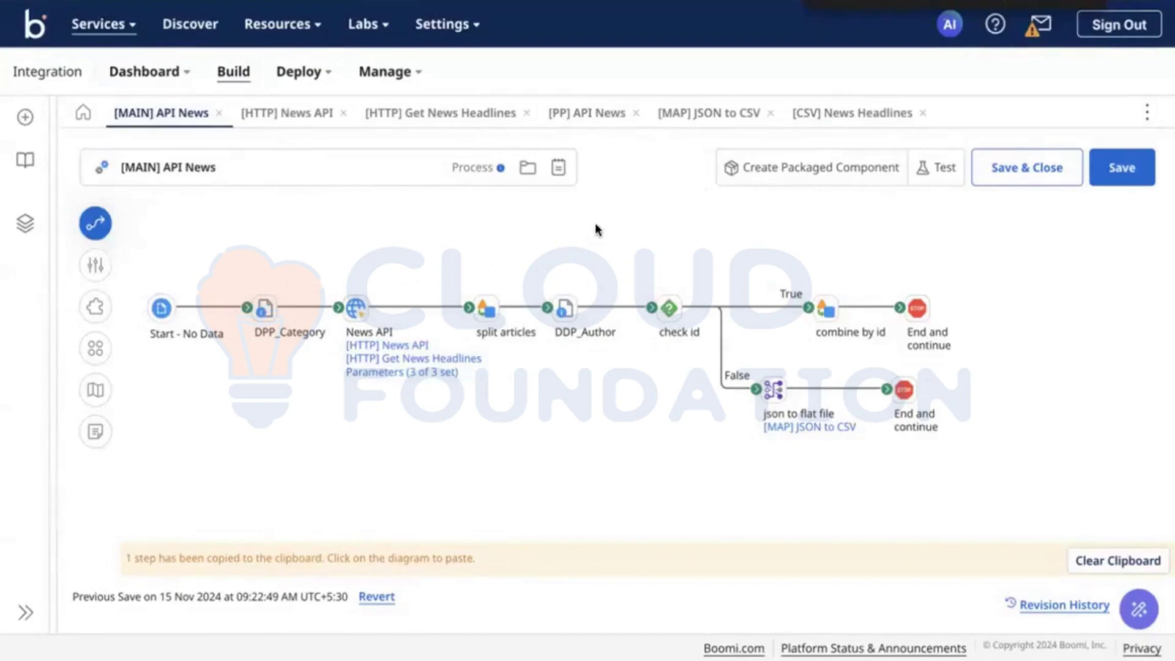
Clear the copied step from the clipboard and save the [MAIN] API News process
left_click(1101, 560)
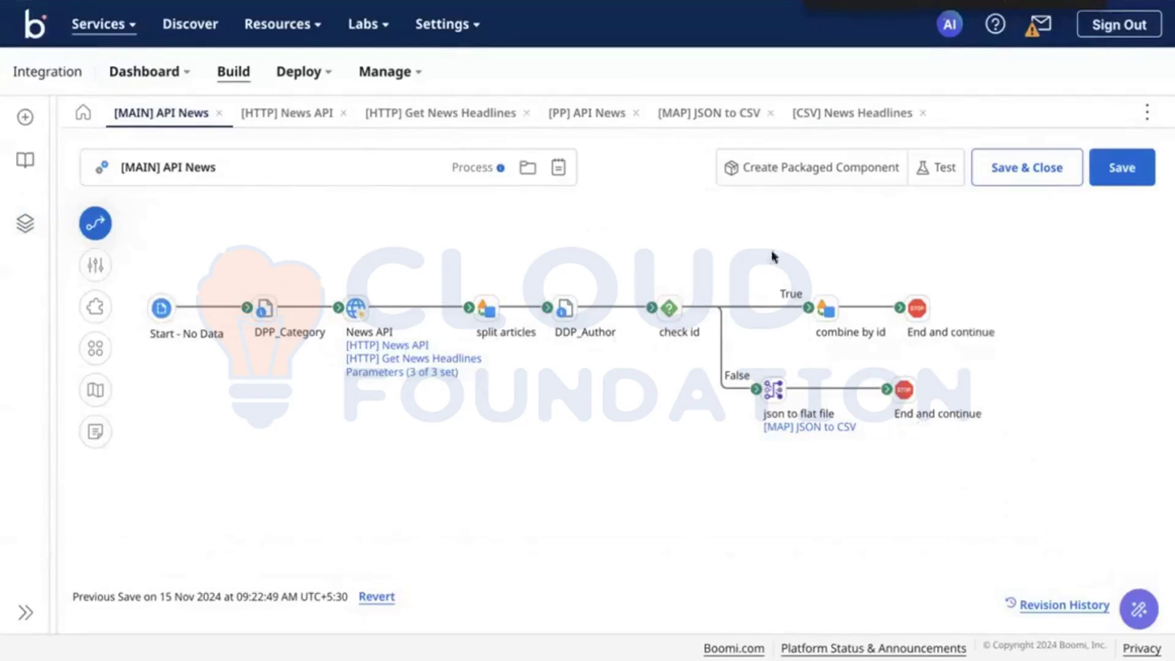
left_click(1106, 182)
mouse_move(354, 311)
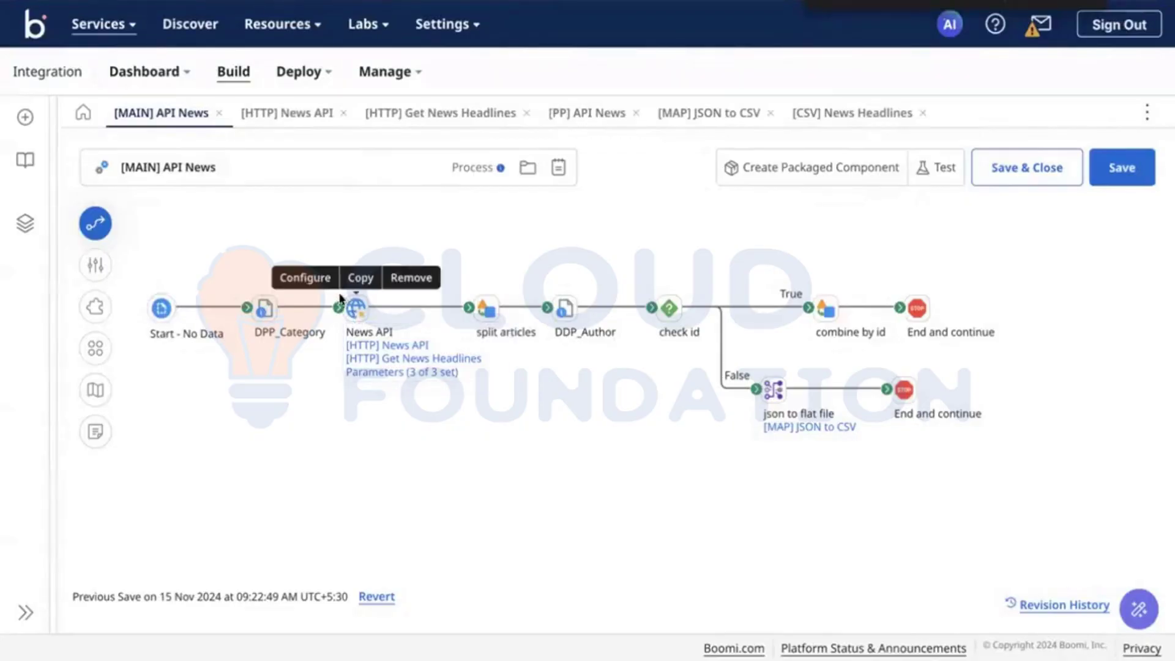